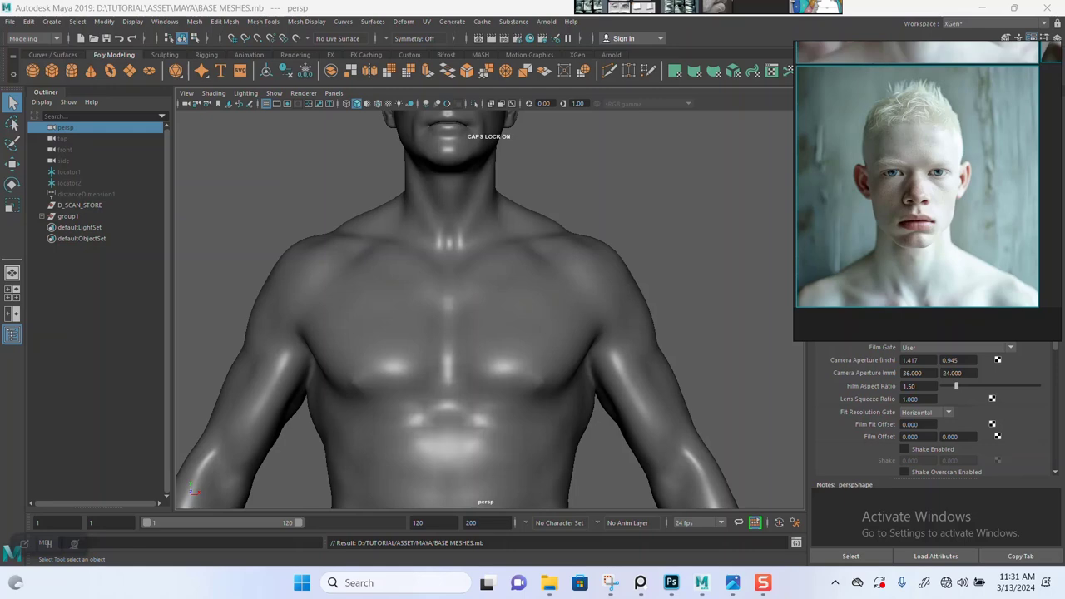
Frame the muscular male base mesh's head and bring the reference board beside it for comparison.
scroll(490, 308, down, 3)
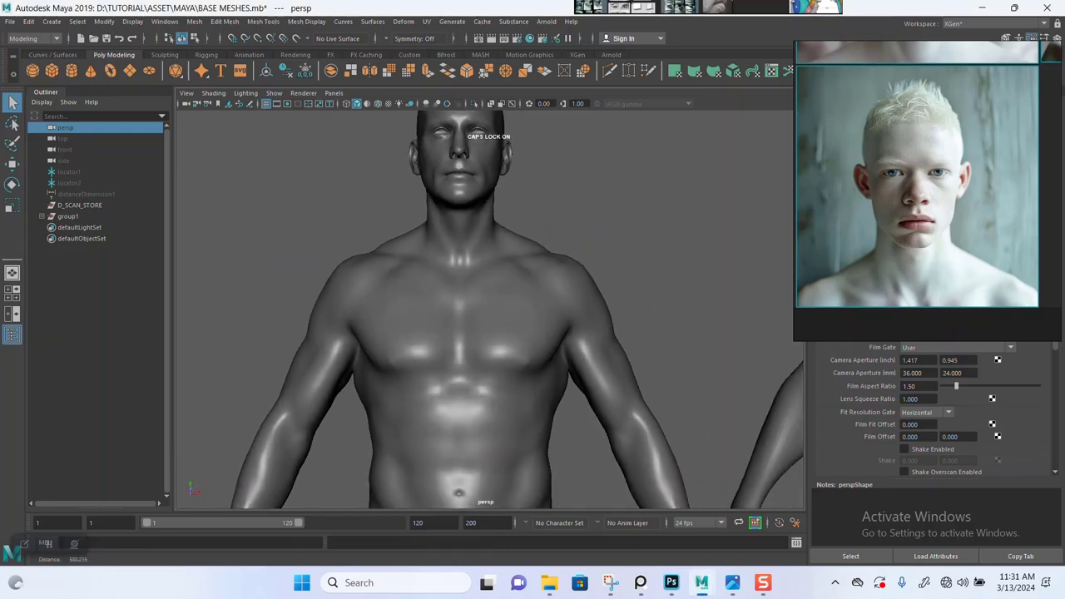
alt+middle_drag(490, 308, 492, 384)
scroll(490, 308, up, 3)
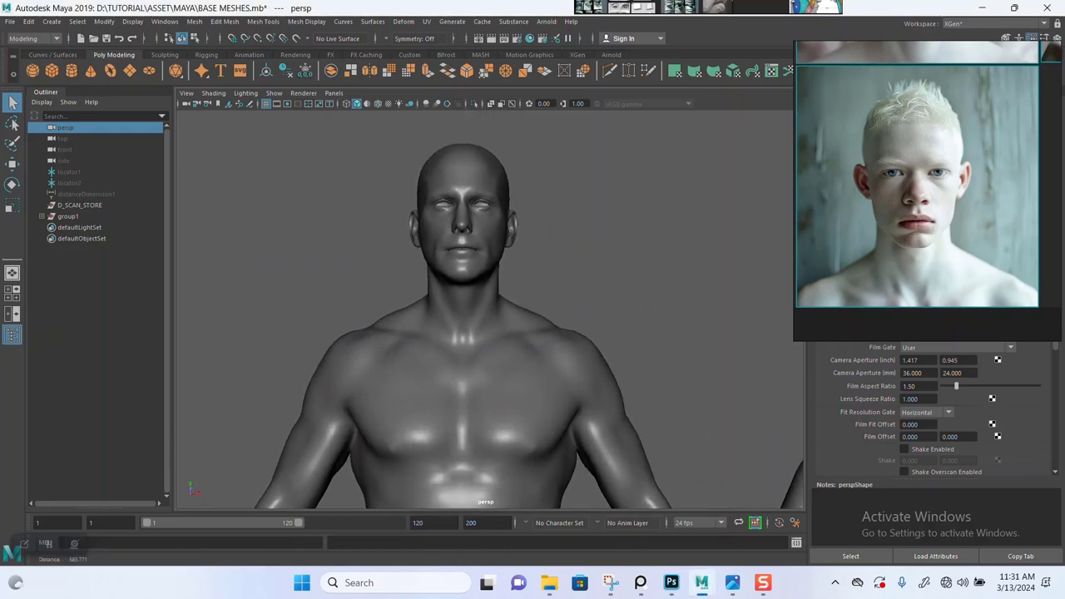
mouse_move(490, 308)
alt+middle_down()
mouse_move(559, 239)
mouse_move(509, 313)
alt+middle_up()
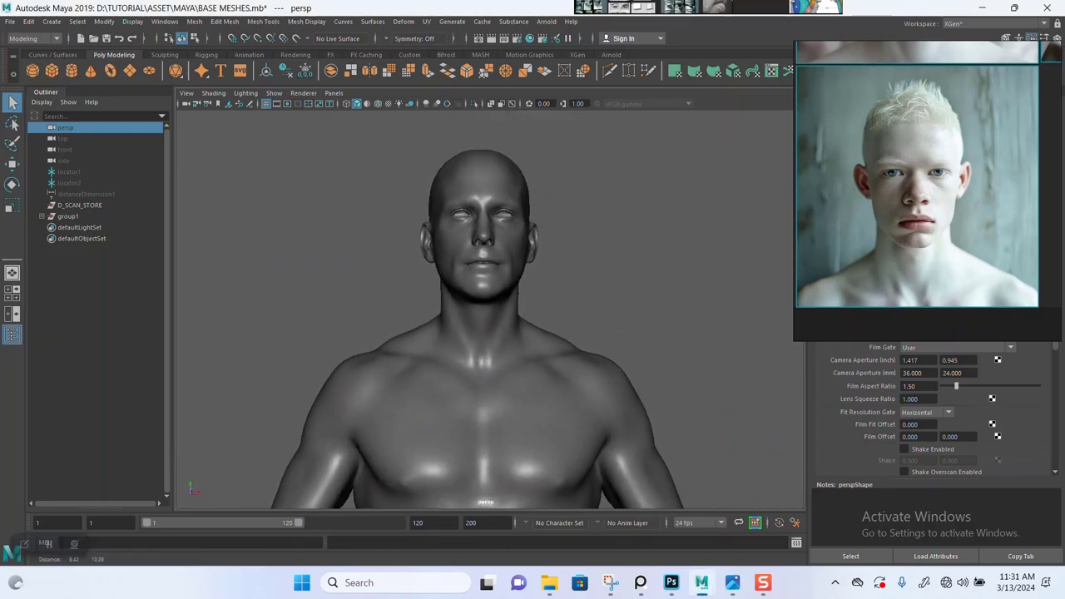
scroll(490, 307, up, 4)
right_drag(924, 195, 681, 272)
scroll(685, 273, up, 1)
scroll(686, 273, down, 5)
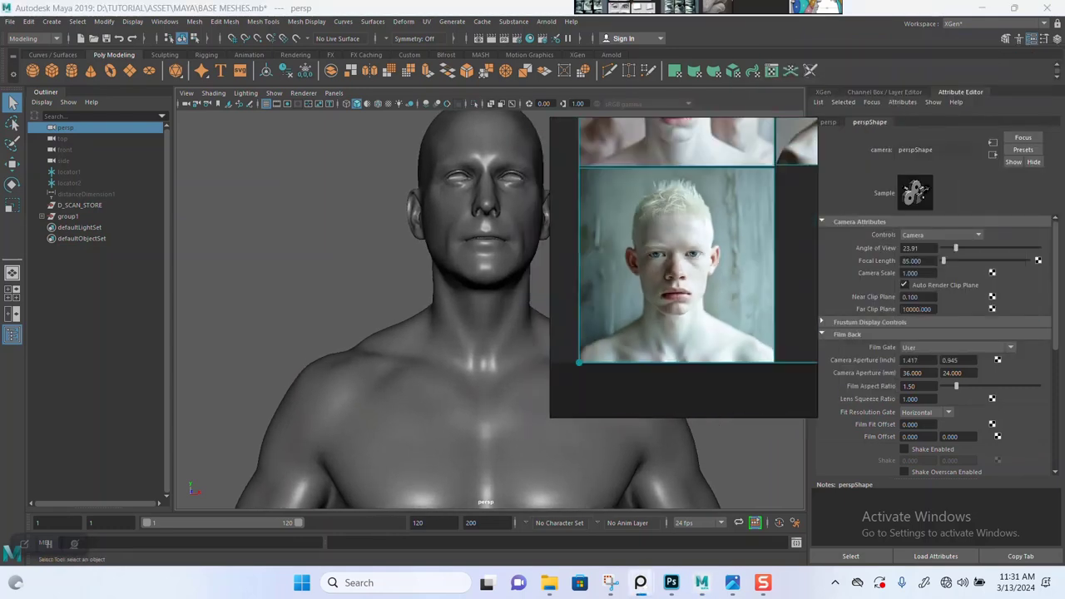
Review all the albino portraits on the reference board and examine the front-facing portrait's facial features up close.
middle_drag(686, 273, 672, 416)
scroll(684, 270, up, 3)
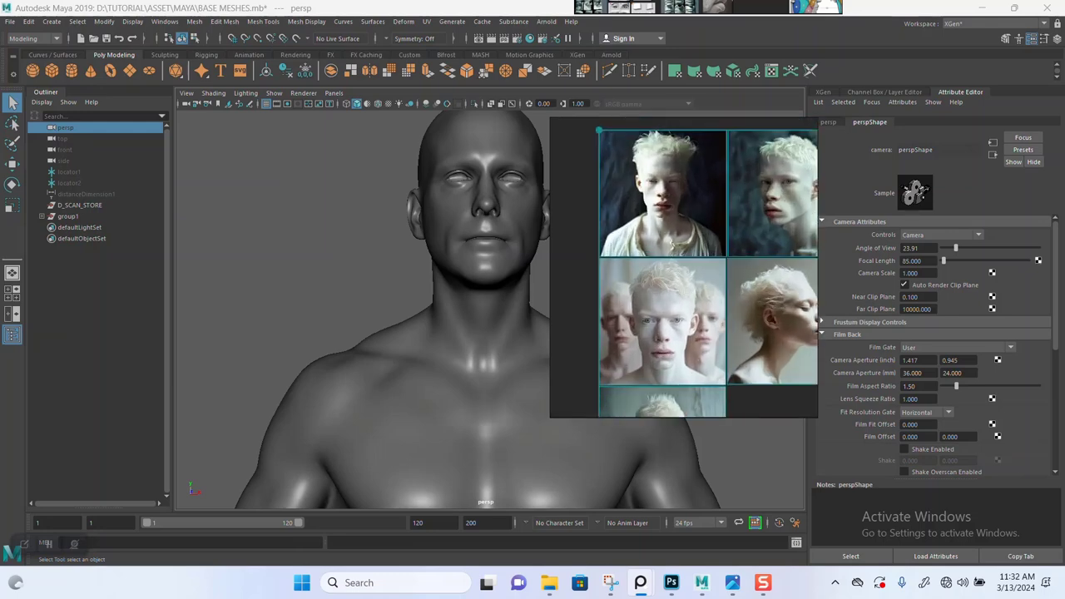
middle_drag(684, 270, 679, 202)
scroll(708, 273, down, 3)
click(753, 362)
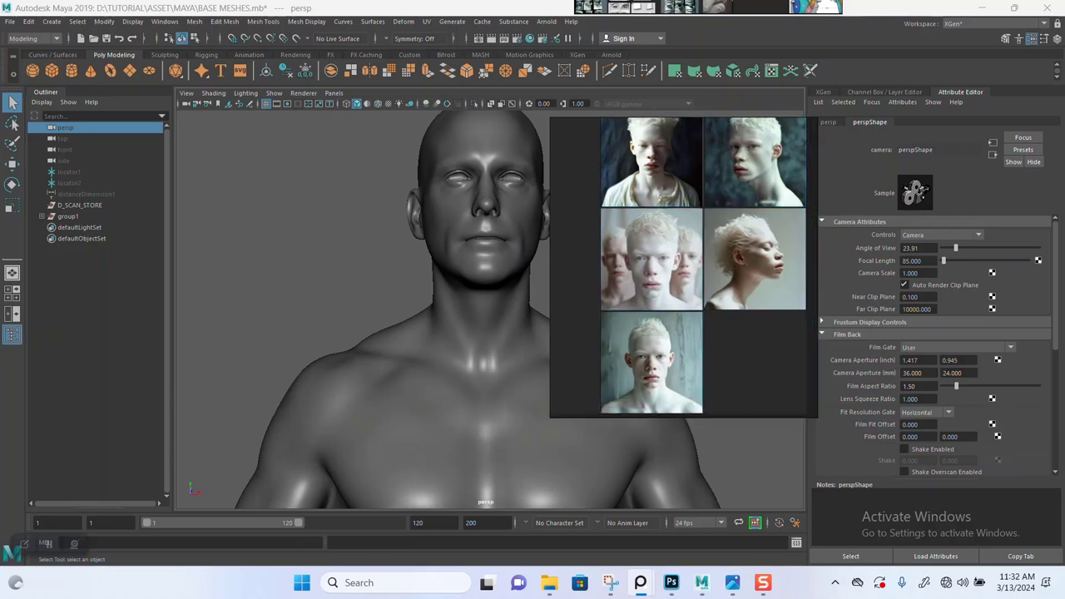
click(656, 358)
middle_drag(655, 358, 694, 246)
scroll(655, 313, up, 5)
right_drag(708, 255, 738, 275)
scroll(738, 276, up, 4)
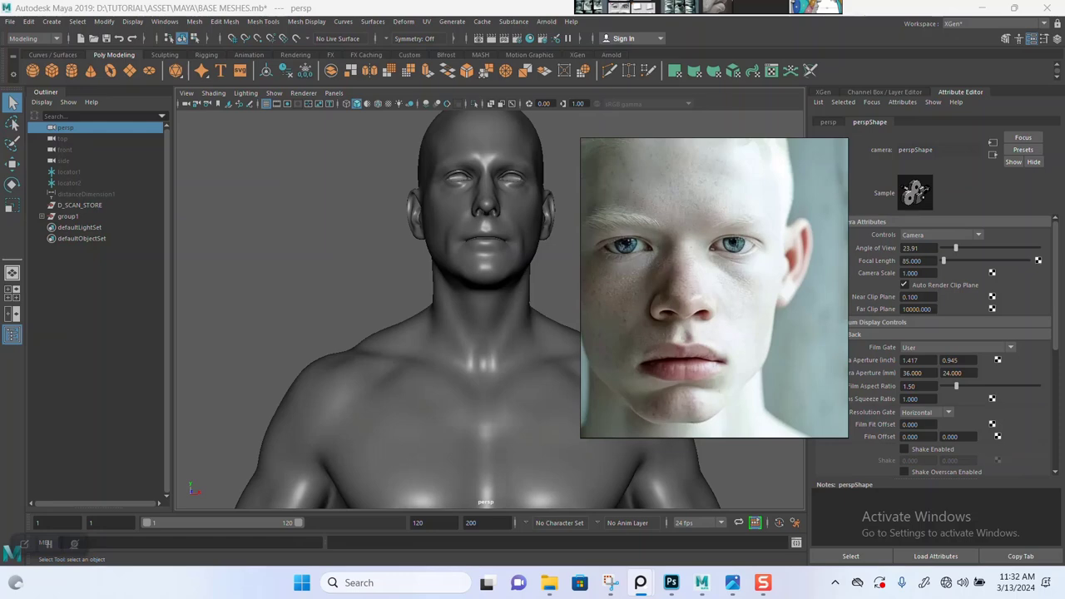
Examine the remaining albino references, including a close look at the side-profile portrait.
scroll(738, 274, down, 6)
middle_drag(739, 275, 714, 384)
middle_drag(720, 218, 708, 469)
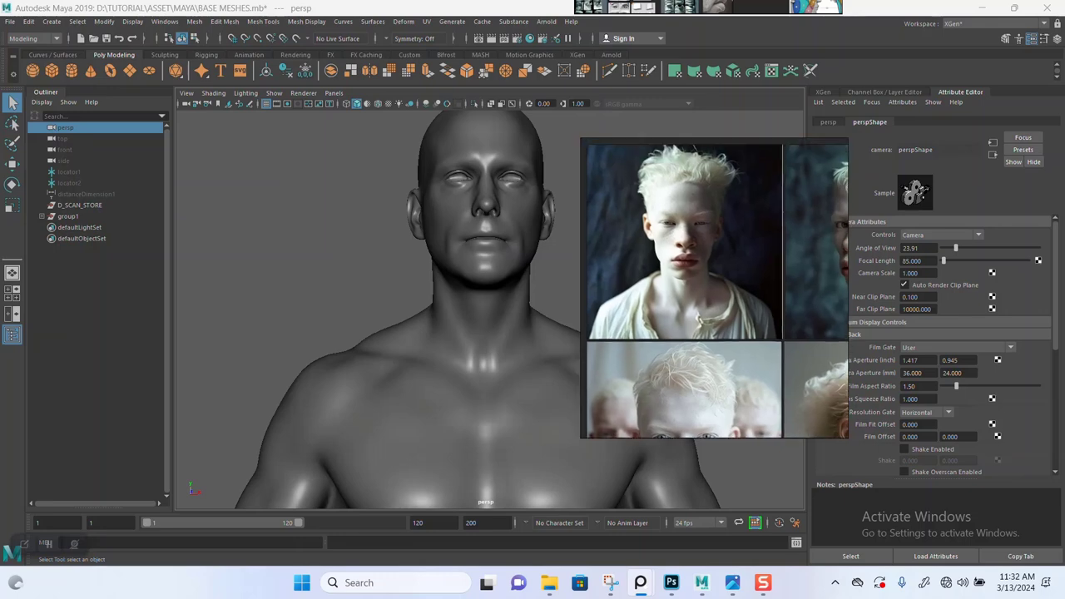
middle_drag(837, 412, 664, 293)
scroll(737, 331, up, 3)
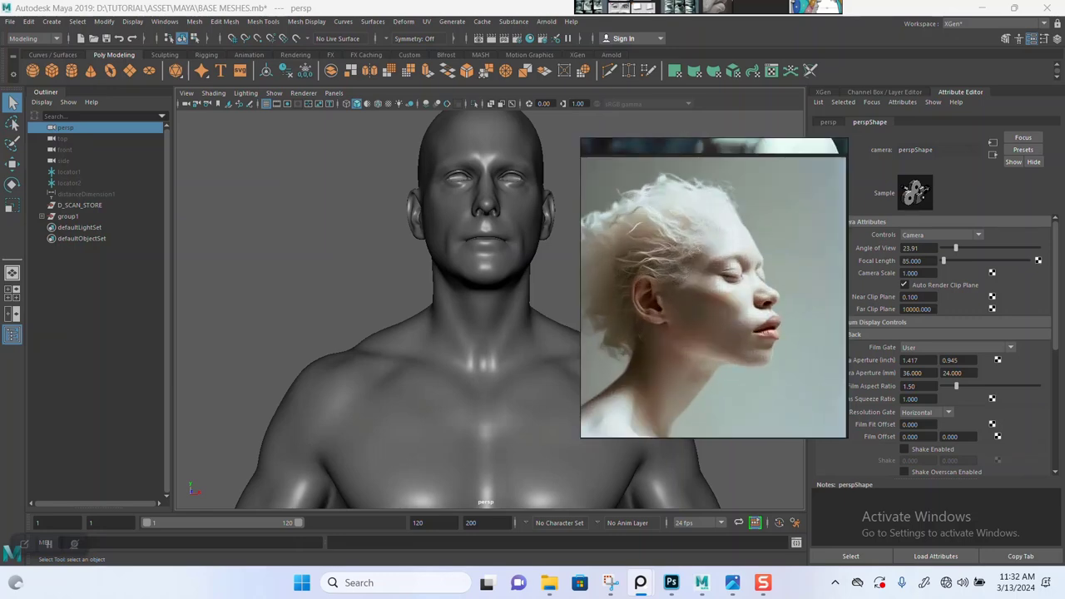
middle_drag(735, 330, 743, 333)
scroll(743, 334, up, 3)
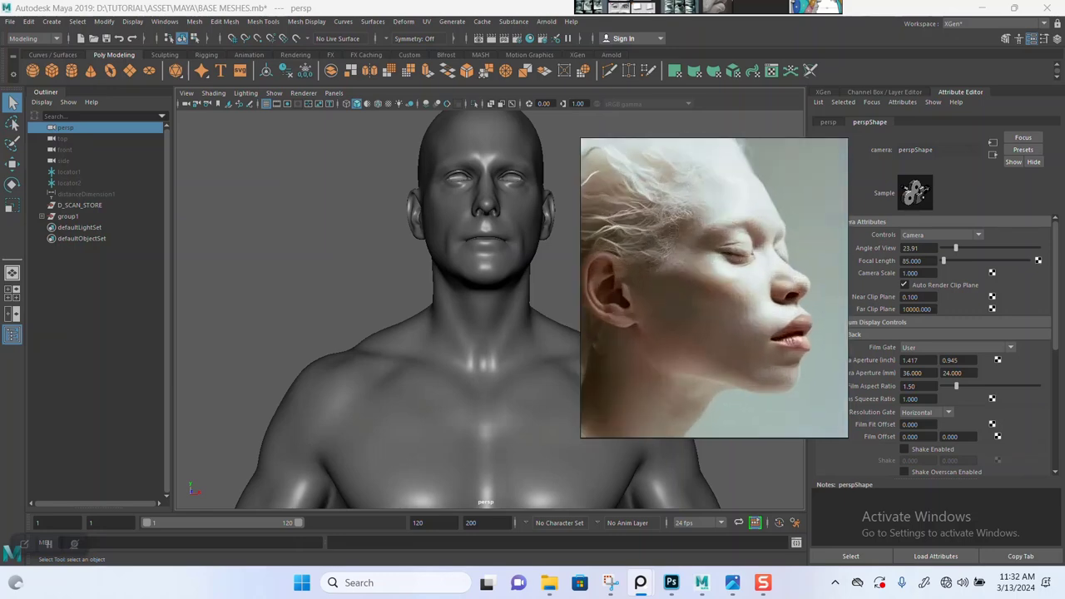
scroll(738, 331, down, 3)
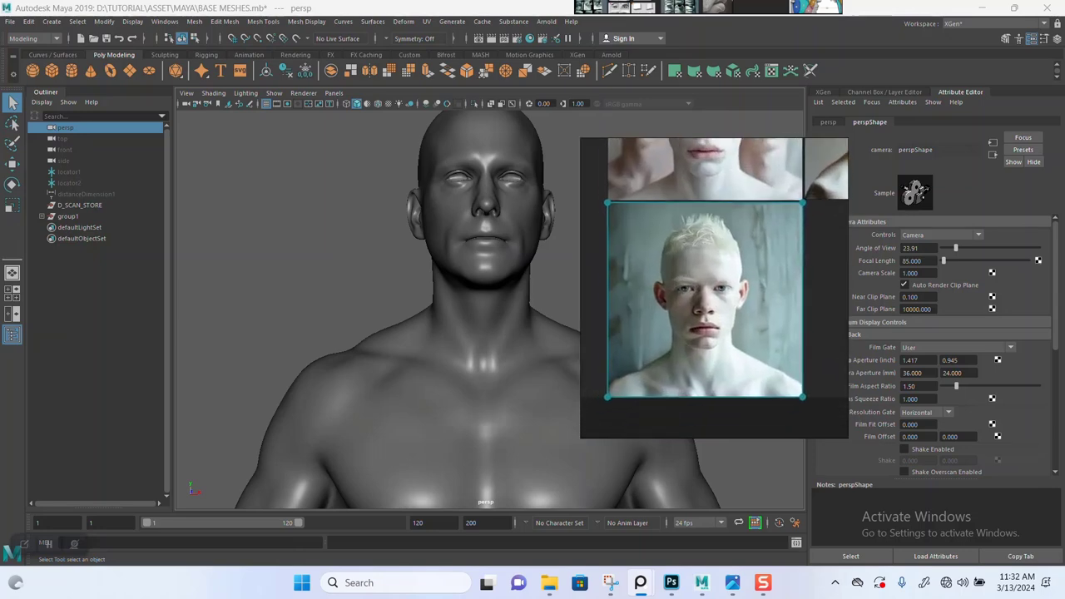
Start saving the reference board and go to the ALBINO MALE CHARACTER folder inside PROJECT FILES on the D: drive.
key(ctrl+s)
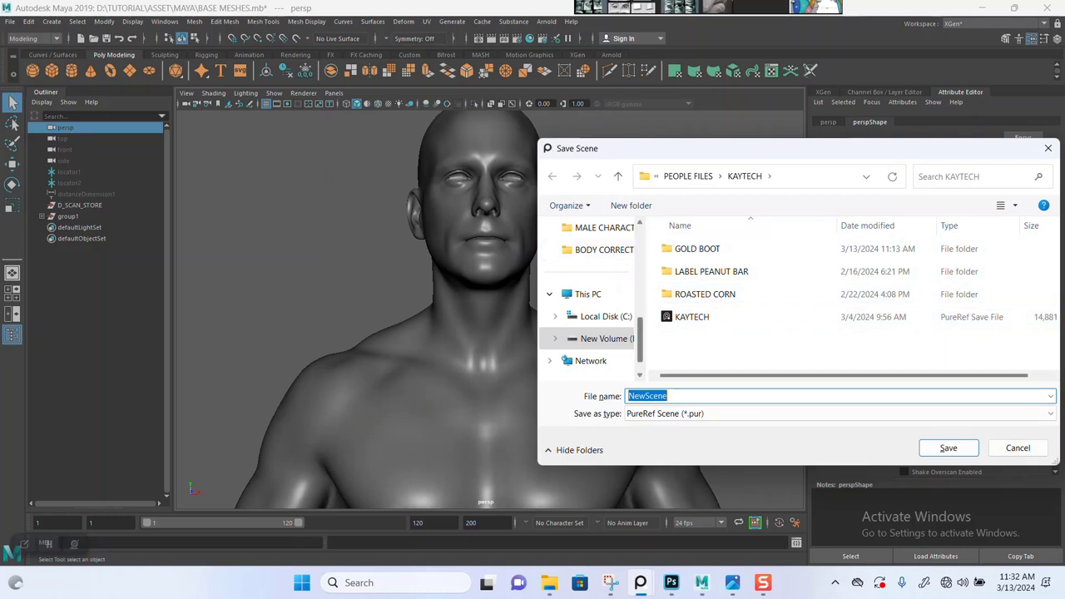
scroll(591, 299, up, 3)
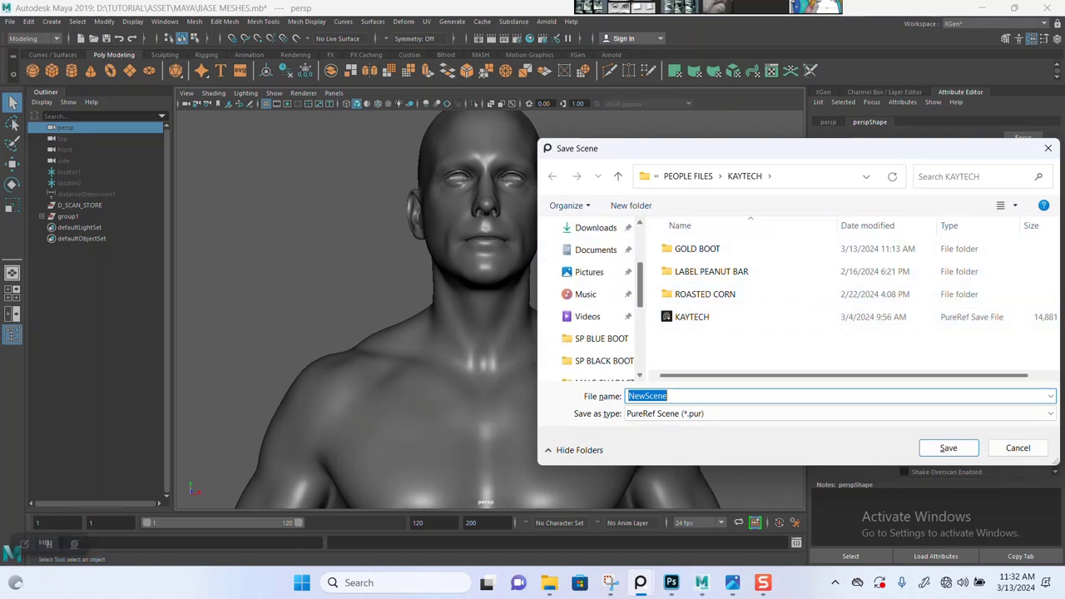
scroll(595, 299, down, 4)
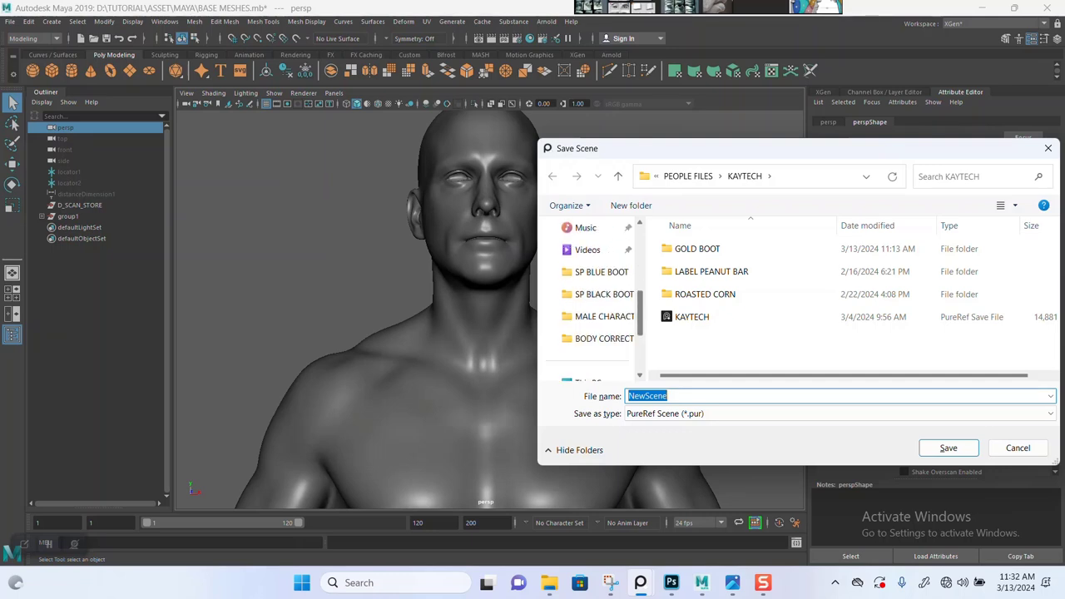
scroll(595, 339, down, 1)
click(605, 339)
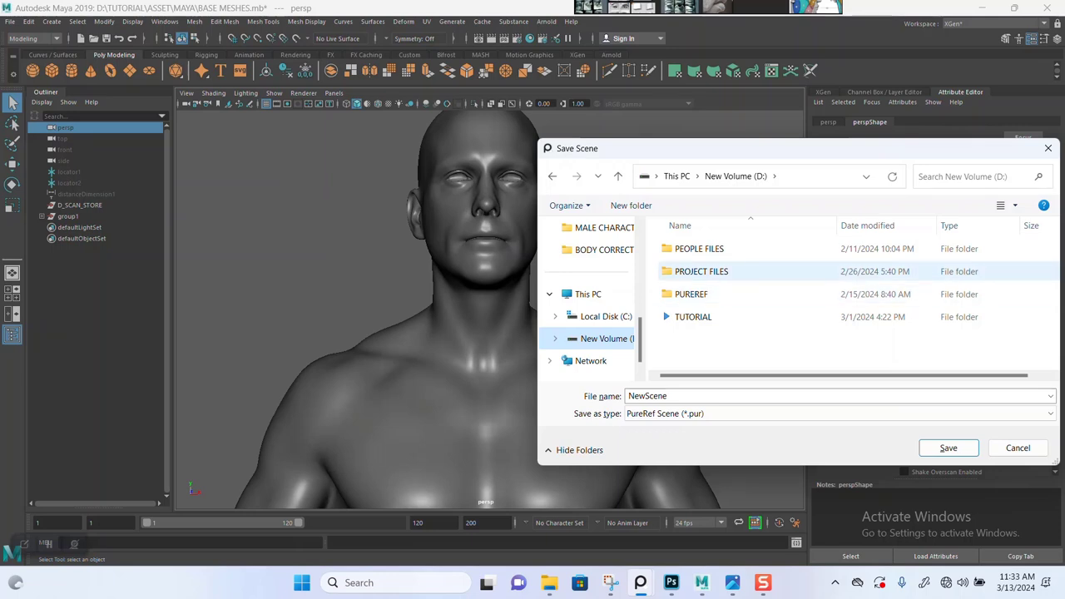
double_click(701, 272)
double_click(699, 249)
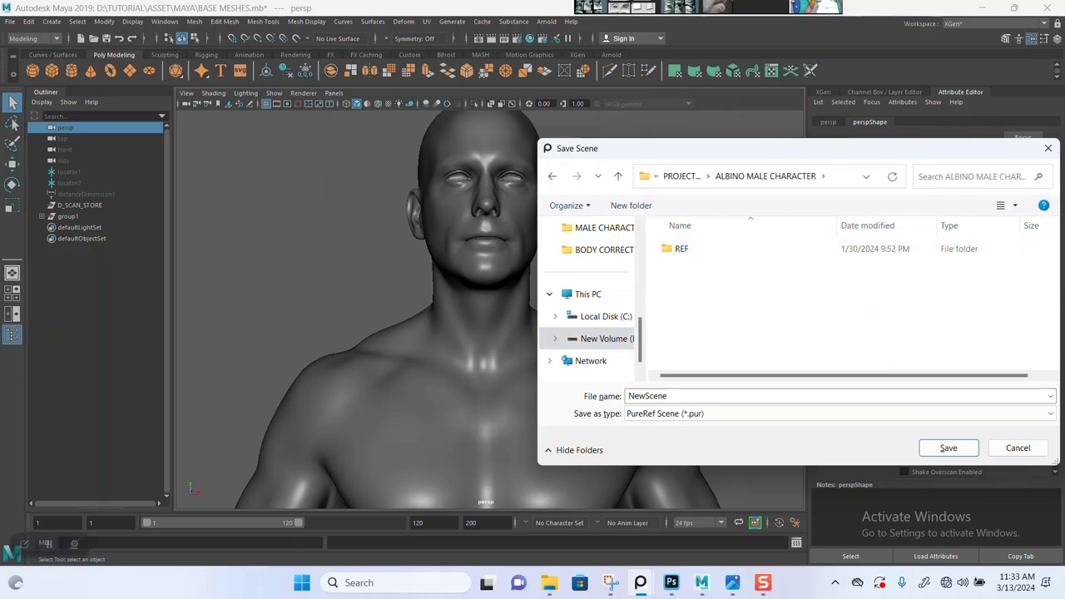
Save the reference board as a PureRef scene named ALBINO PUREF.
click(684, 396)
text(al)
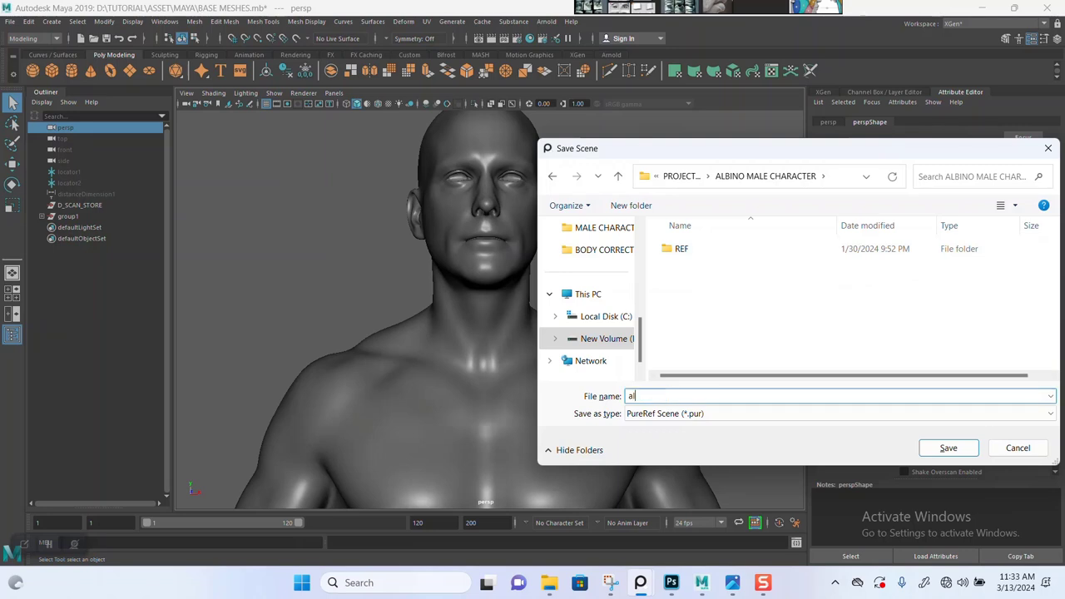
text(bino)
key(BackSpace)
key(BackSpace)
key(BackSpace)
key(BackSpace)
key(BackSpace)
text(LBINO)
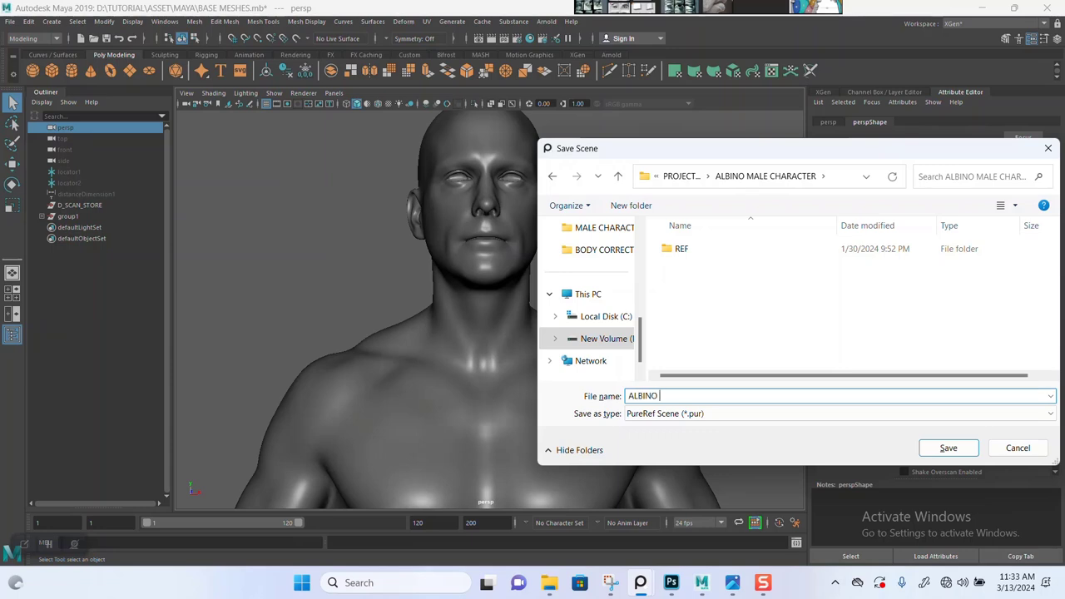
text( PUREF)
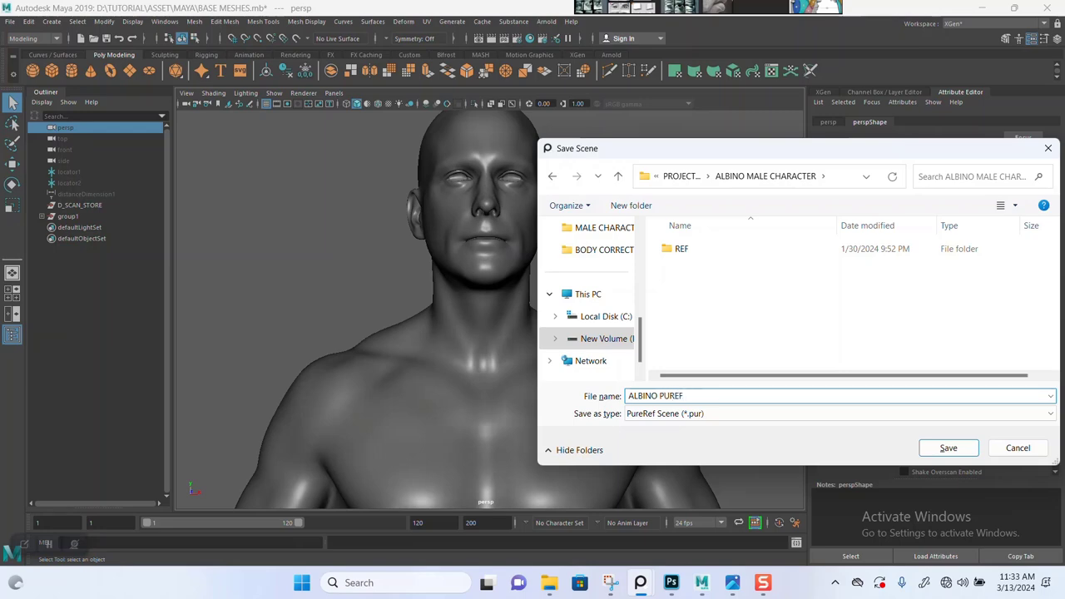
key(Return)
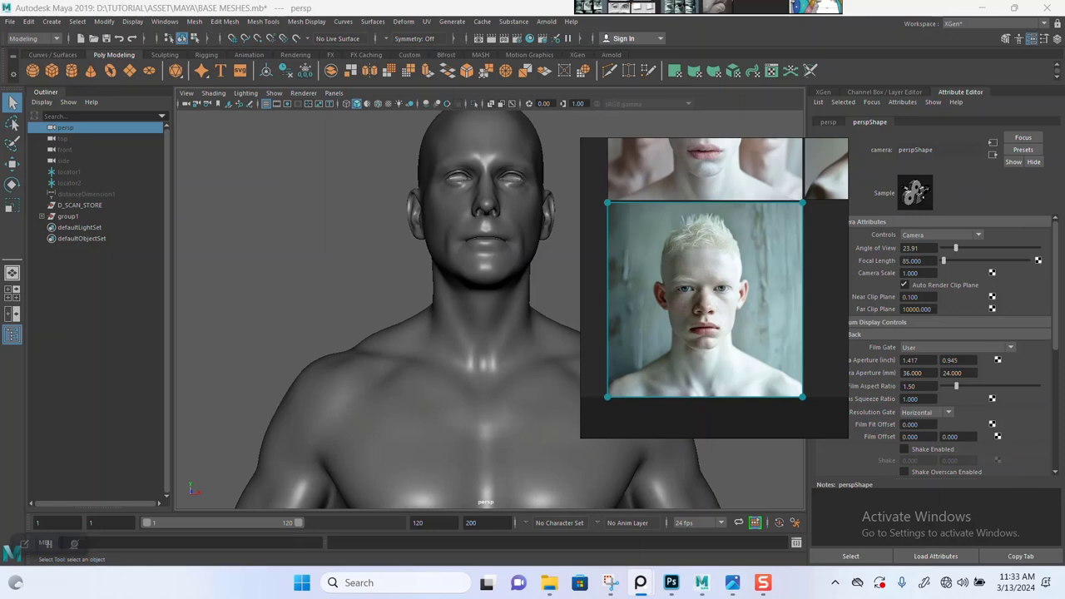
Survey the other base bodies and the row of base heads in the scene, keeping the reference board alongside.
alt+right_drag(516, 350, 433, 350)
right_drag(708, 417, 900, 391)
alt+right_drag(532, 349, 479, 349)
mouse_move(649, 349)
alt+middle_down()
mouse_move(573, 360)
mouse_move(257, 329)
mouse_move(620, 351)
mouse_move(339, 354)
alt+middle_up()
mouse_move(583, 349)
alt+middle_down()
mouse_move(393, 351)
mouse_move(283, 337)
mouse_move(561, 300)
mouse_move(472, 301)
alt+middle_up()
alt+right_drag(472, 301, 545, 301)
alt+middle_drag(358, 308, 891, 337)
right_drag(894, 324, 682, 361)
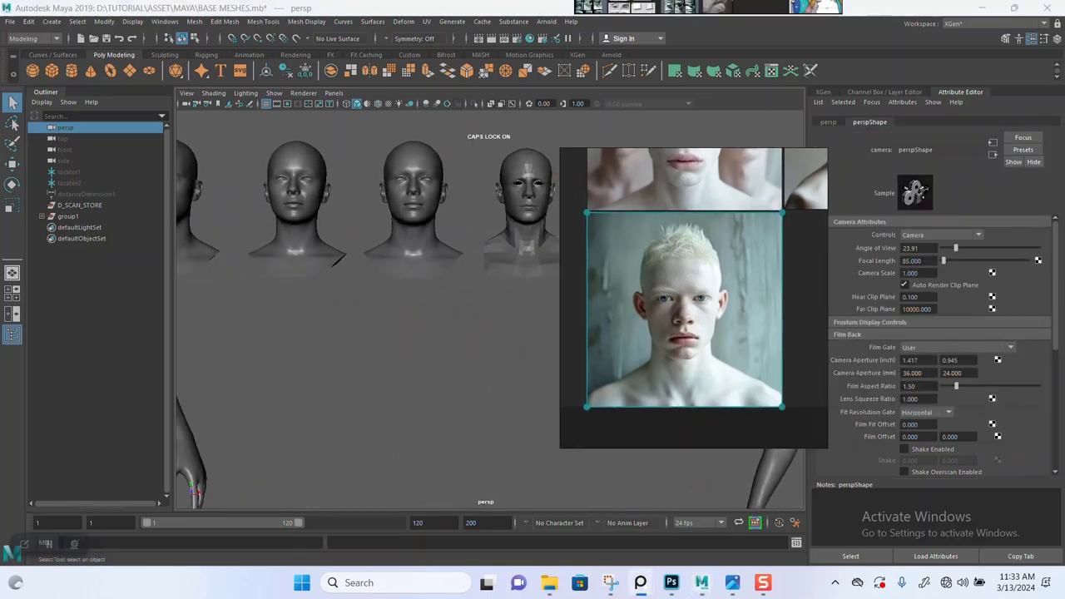
Study the face, neck and shoulders of the front-facing albino portrait.
scroll(701, 291, down, 4)
scroll(697, 334, up, 7)
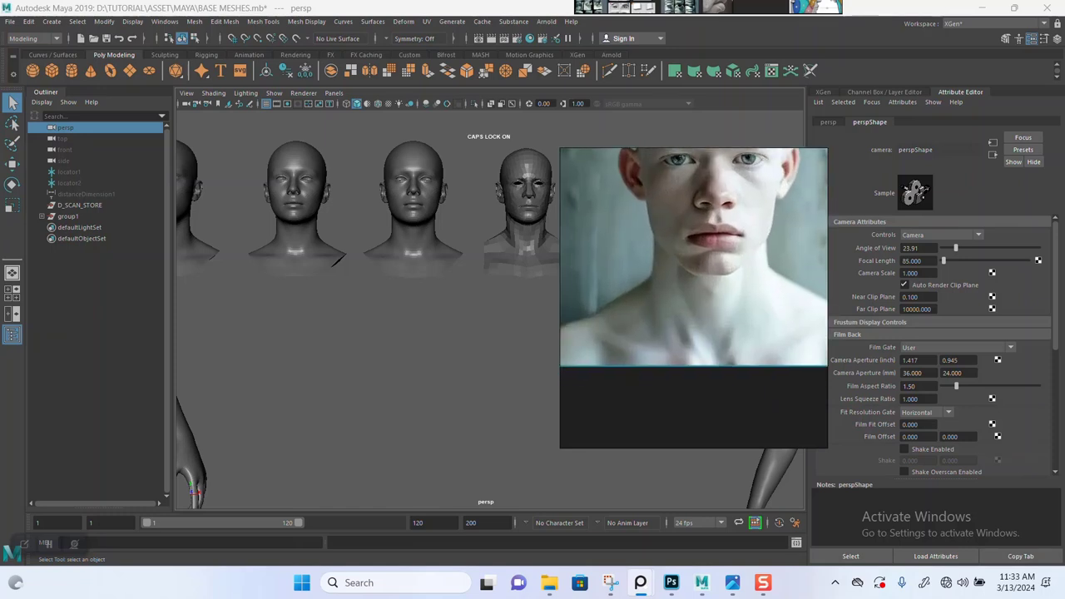
scroll(664, 342, down, 3)
middle_drag(666, 341, 659, 342)
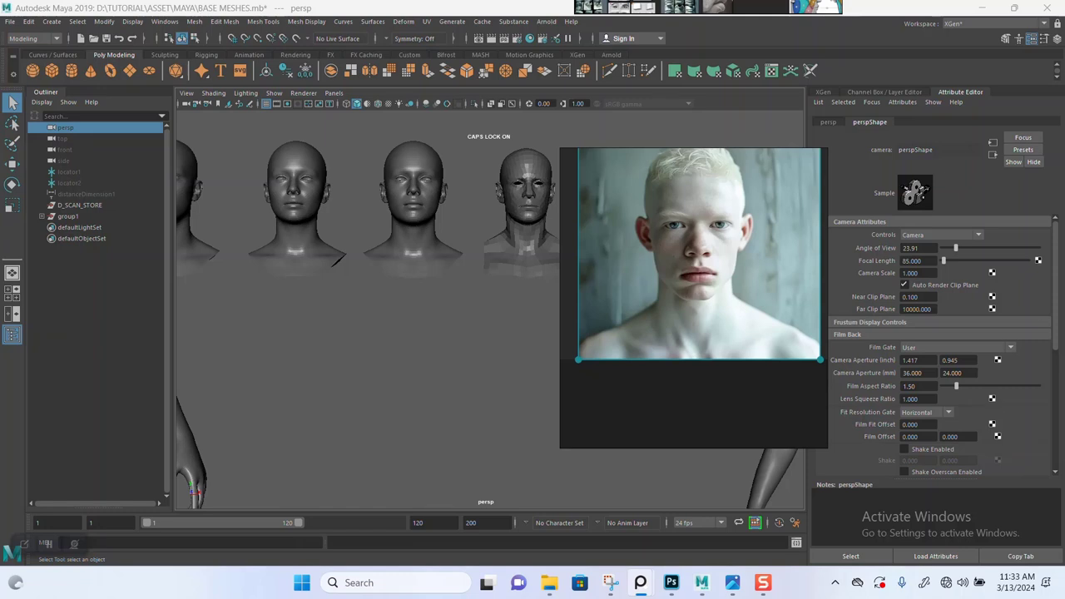
middle_drag(665, 339, 667, 346)
scroll(701, 349, up, 3)
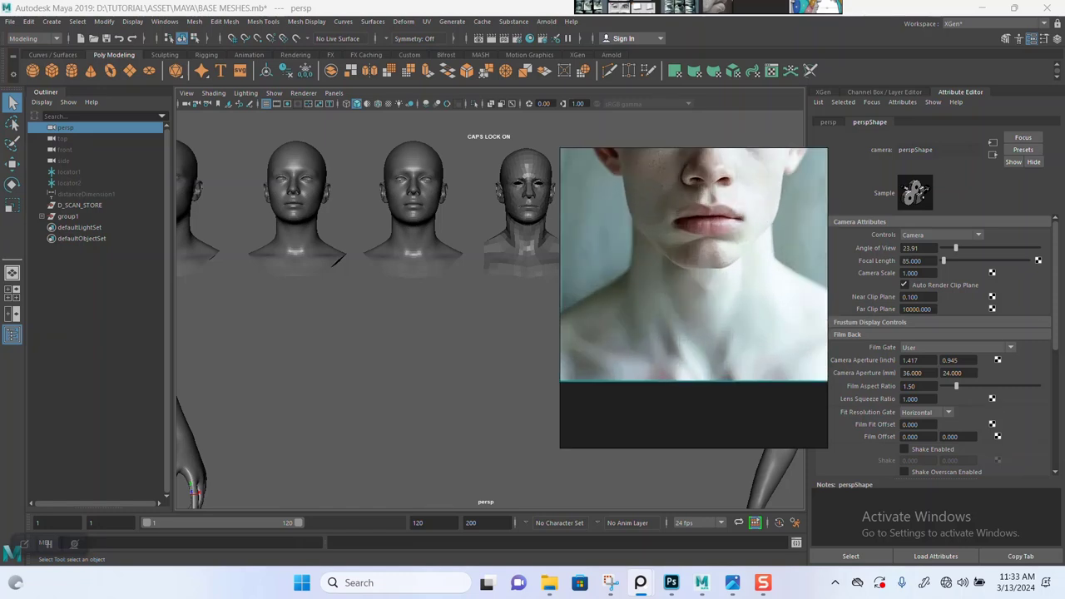
scroll(696, 354, down, 4)
scroll(693, 356, up, 2)
middle_drag(694, 333, 699, 369)
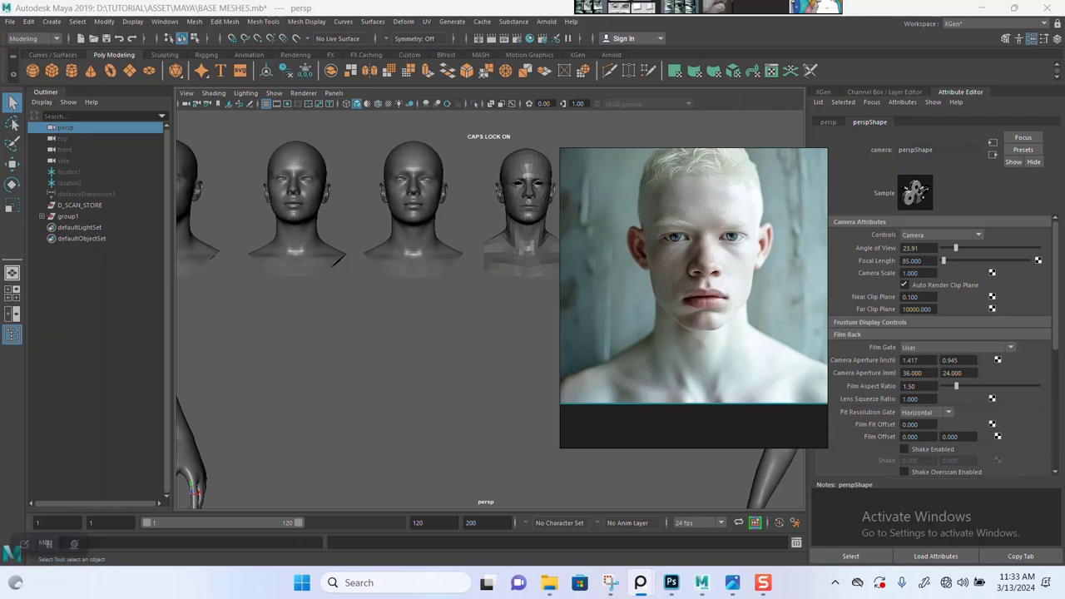
Place the reference board clear of the meshes and compare the base heads with the portrait.
right_drag(697, 357, 890, 354)
alt+right_drag(491, 333, 566, 333)
alt+middle_drag(533, 325, 560, 379)
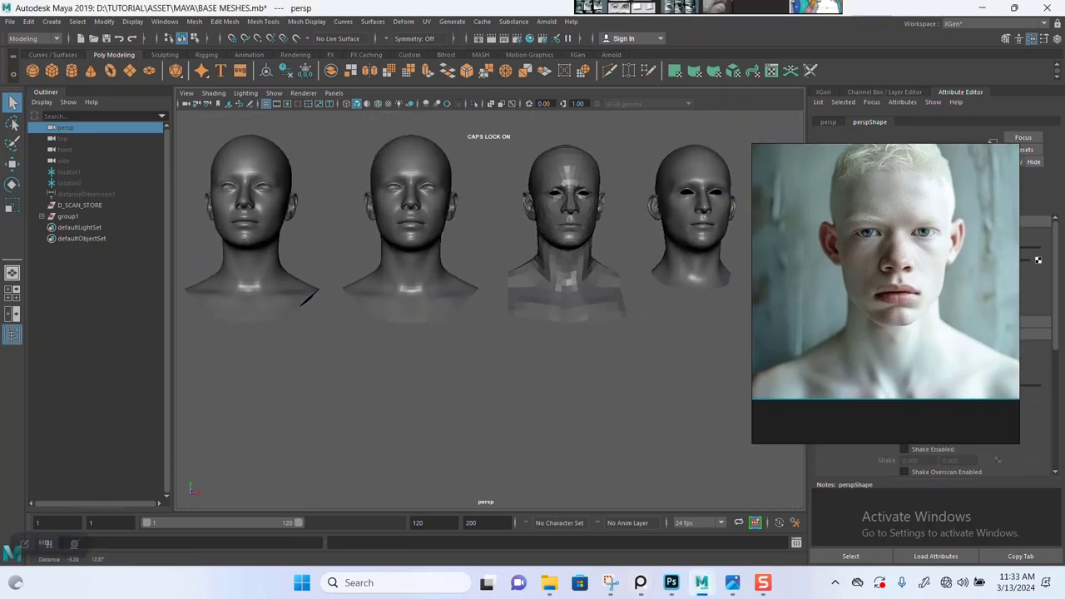
alt+right_drag(532, 366, 575, 366)
alt+middle_drag(250, 341, 884, 354)
alt+right_drag(566, 349, 491, 349)
alt+middle_drag(491, 349, 1050, 225)
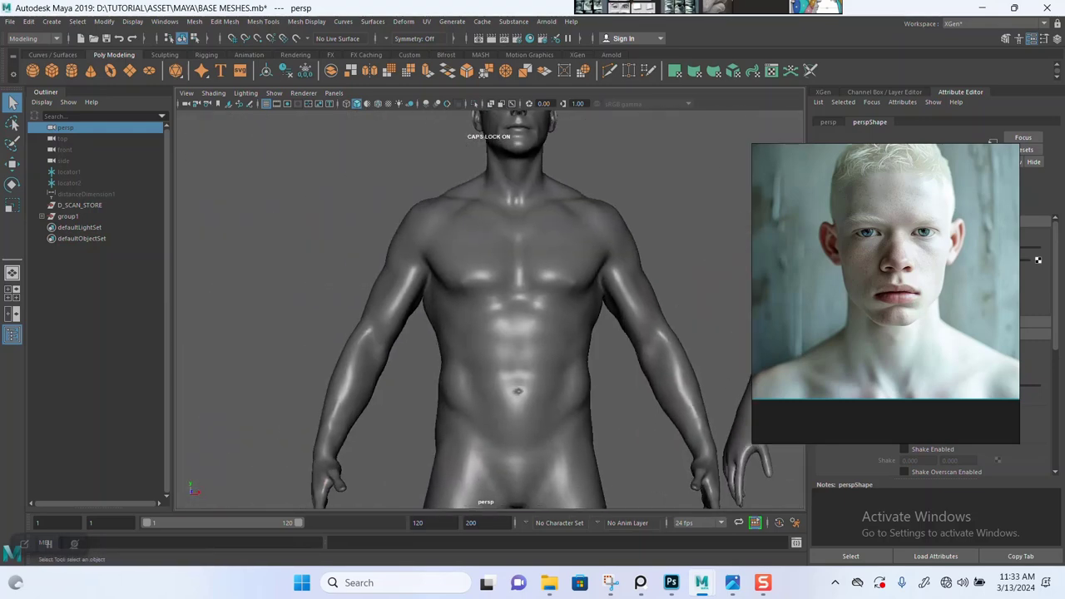
Inspect the muscular male base mesh's head and upper body from several angles against the portrait.
alt+right_drag(491, 316, 565, 316)
alt+middle_drag(541, 250, 422, 397)
alt+drag(466, 332, 557, 354)
alt+right_drag(558, 353, 483, 354)
alt+drag(516, 350, 458, 343)
alt+right_drag(457, 342, 482, 342)
alt+middle_drag(449, 316, 518, 328)
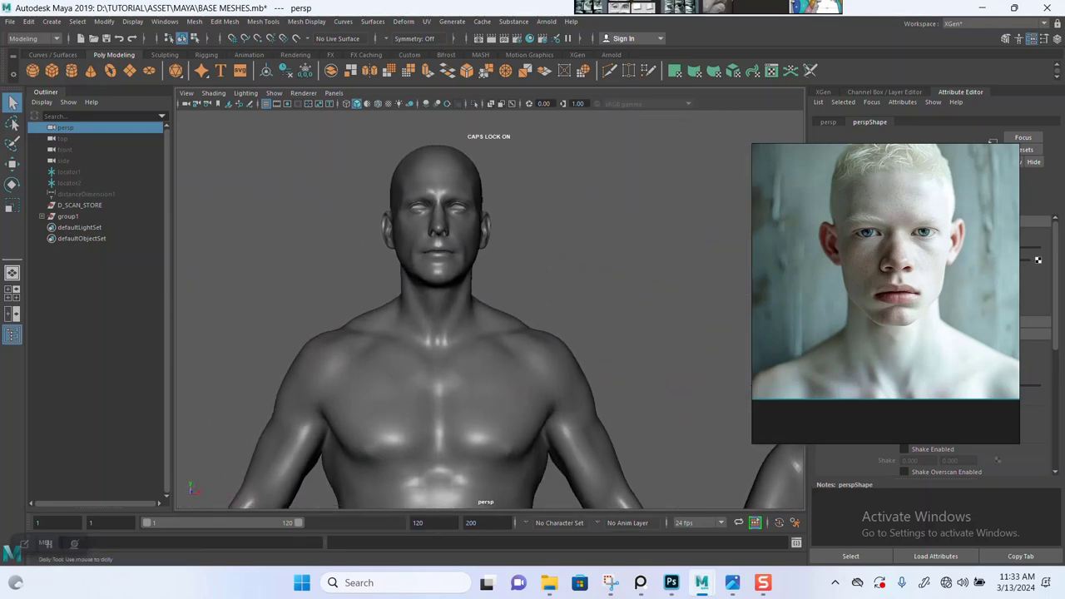
alt+right_drag(499, 329, 566, 328)
alt+middle_drag(499, 321, 511, 333)
mouse_move(511, 333)
alt+right_down()
mouse_move(595, 333)
mouse_move(528, 333)
alt+right_up()
Select the D_SCAN_STORE_Male_Textured body mesh and check its topology from head to legs.
click(474, 349)
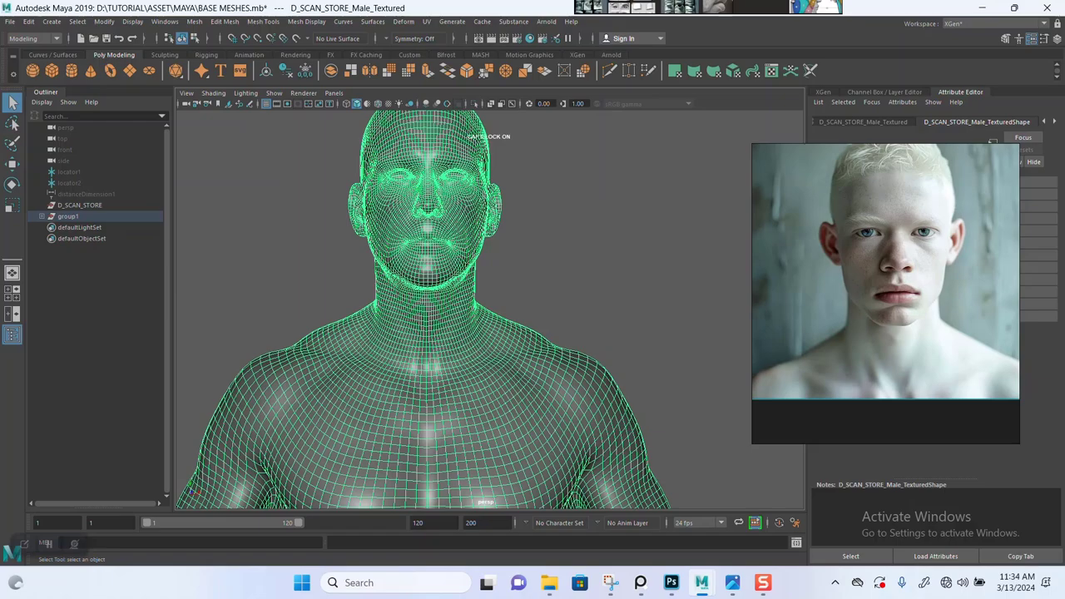
scroll(490, 309, down, 4)
scroll(490, 310, up, 3)
alt+middle_drag(490, 309, 503, 232)
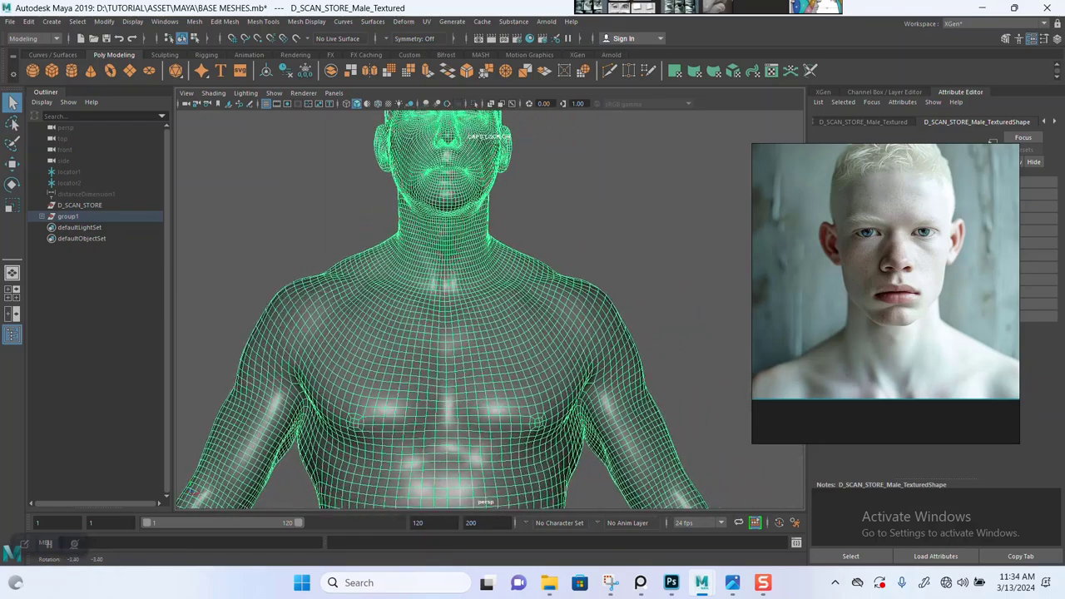
alt+right_drag(504, 232, 425, 232)
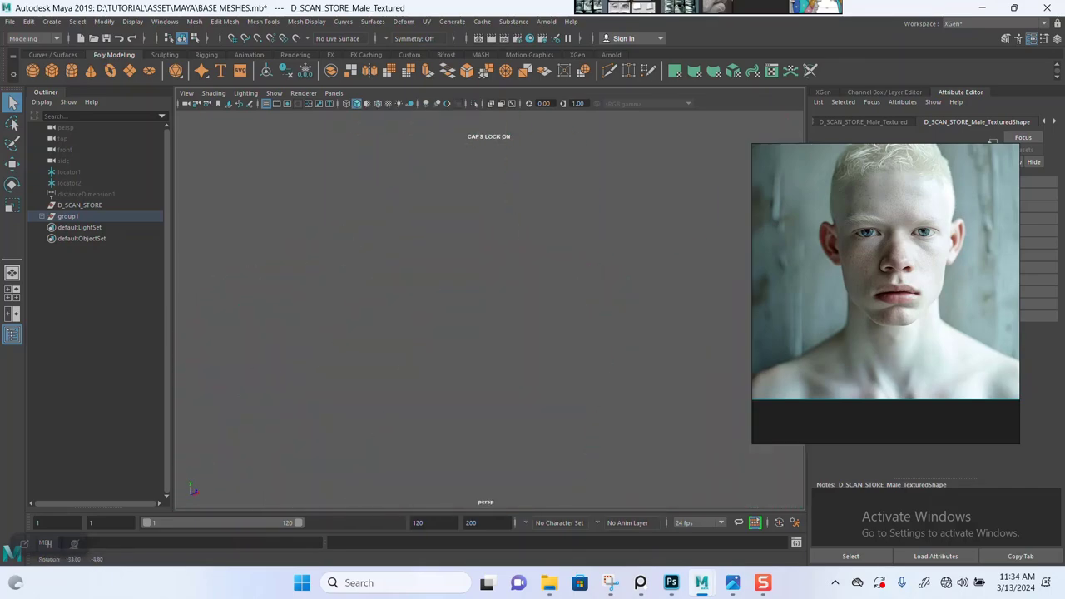
alt+middle_drag(424, 232, 403, 233)
alt+right_drag(403, 233, 312, 233)
alt+middle_drag(458, 257, 493, 193)
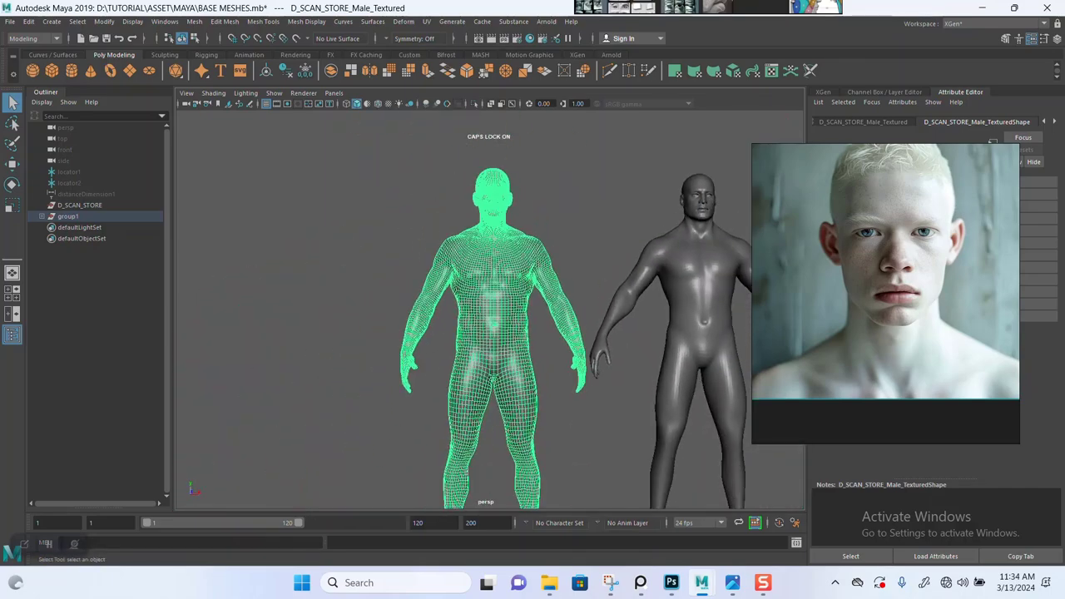
Activate the Move tool, undo the last change and keep the full-body male mesh selected.
key(w)
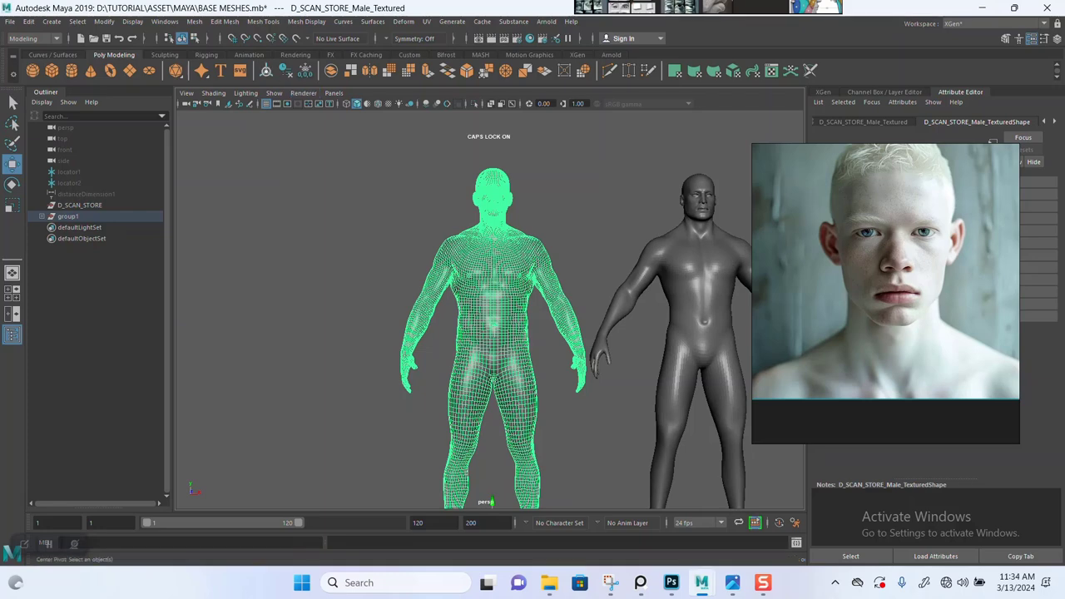
alt+right_drag(599, 249, 552, 253)
key(ctrl+z)
alt+middle_drag(551, 253, 540, 224)
click(540, 224)
alt+right_drag(540, 224, 545, 254)
click(497, 255)
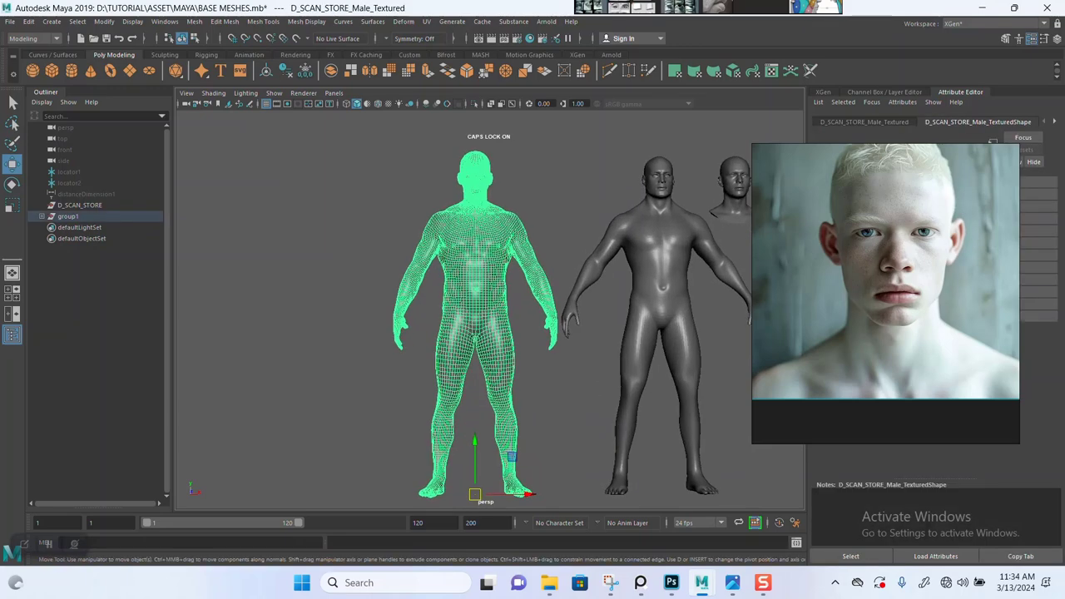
Launch a second Maya 2019 session and bring its untitled scene to the front.
click(396, 583)
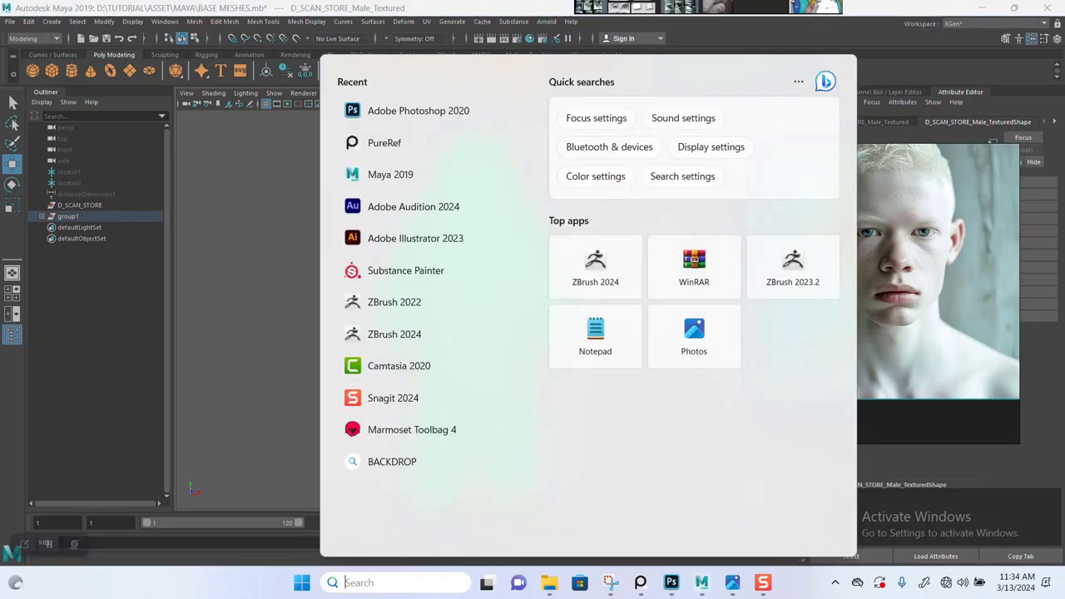
mouse_move(488, 583)
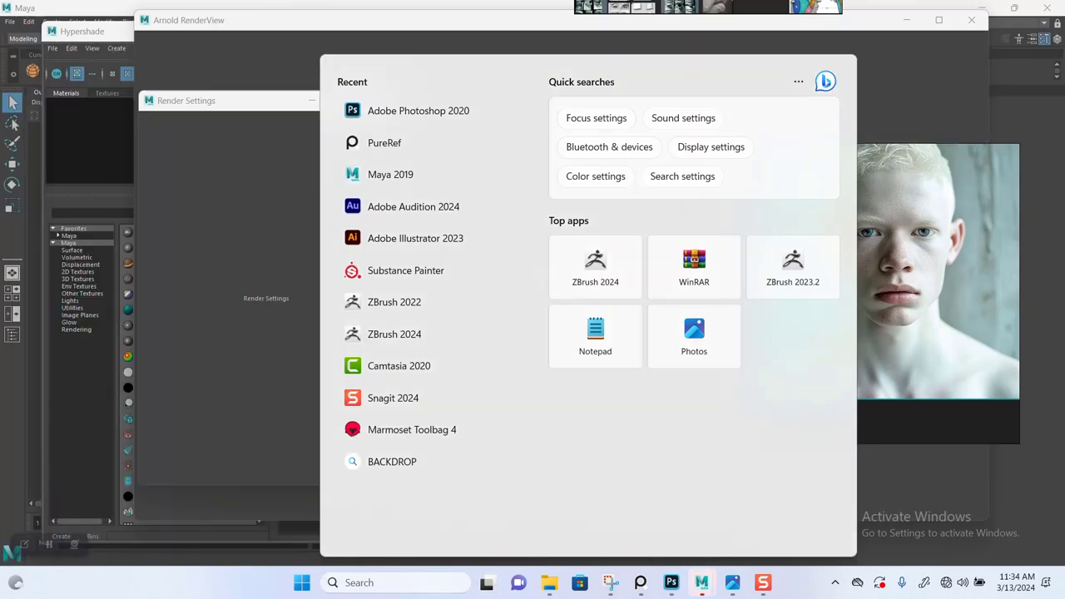
click(302, 582)
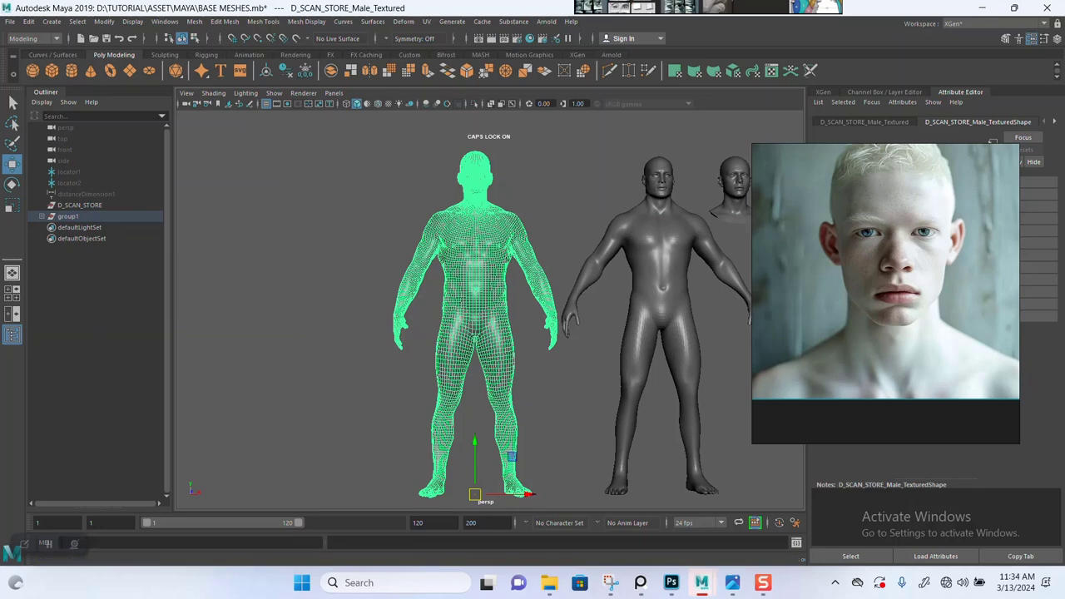
mouse_move(702, 583)
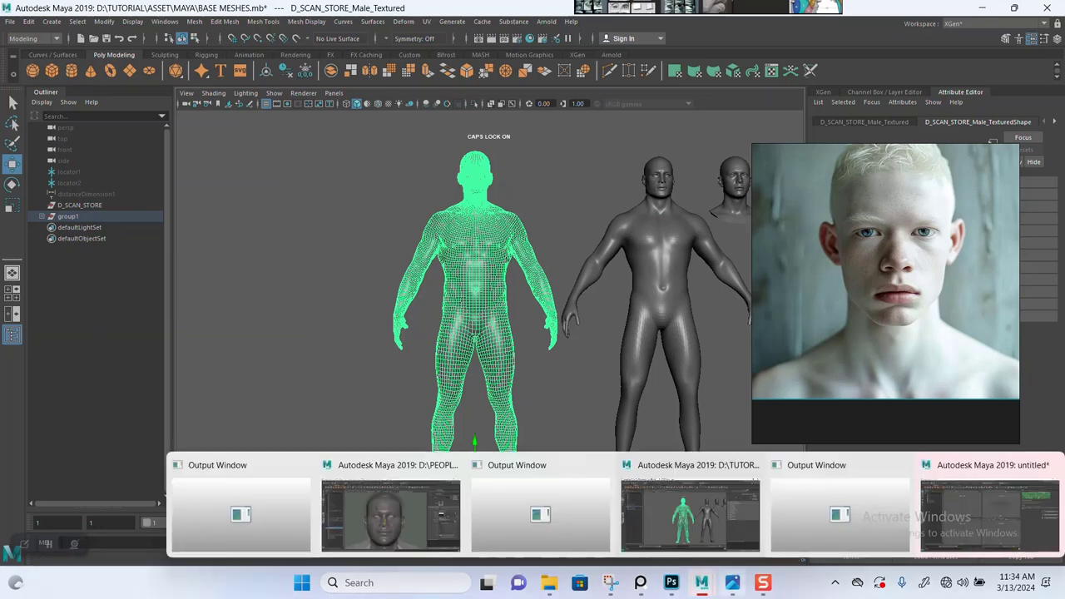
click(990, 516)
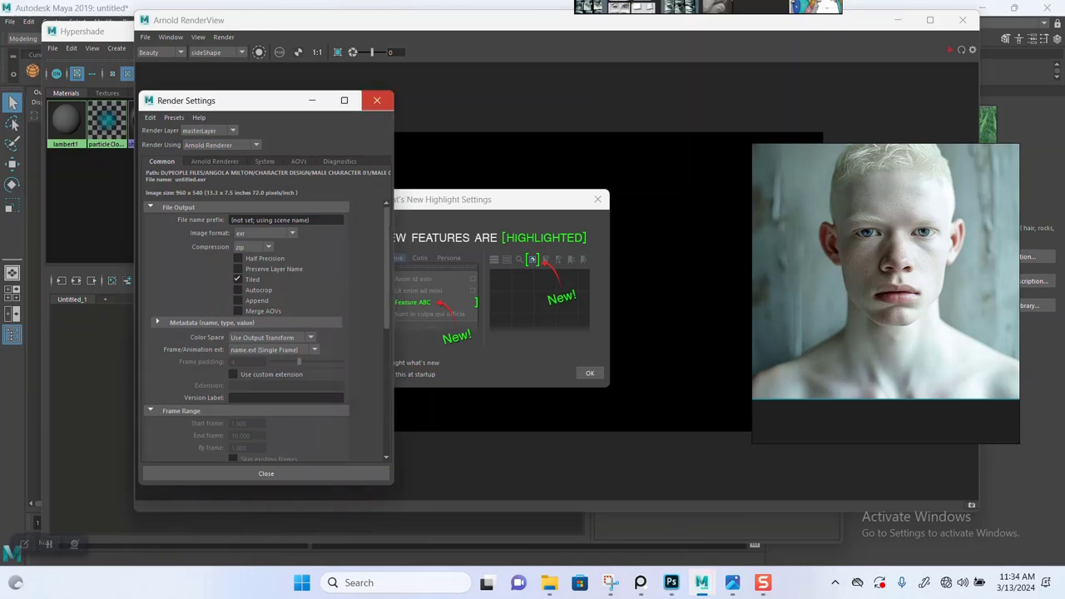
Dismiss the startup dialogs and render windows of the new session and switch its workspace to Modeling - Standard.
click(377, 100)
click(590, 372)
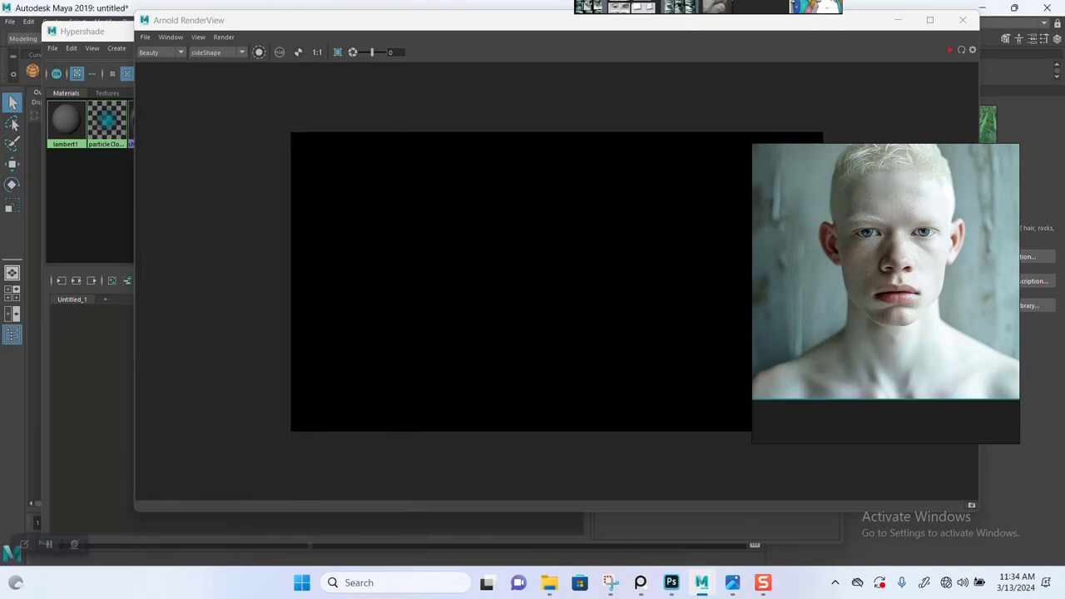
click(963, 20)
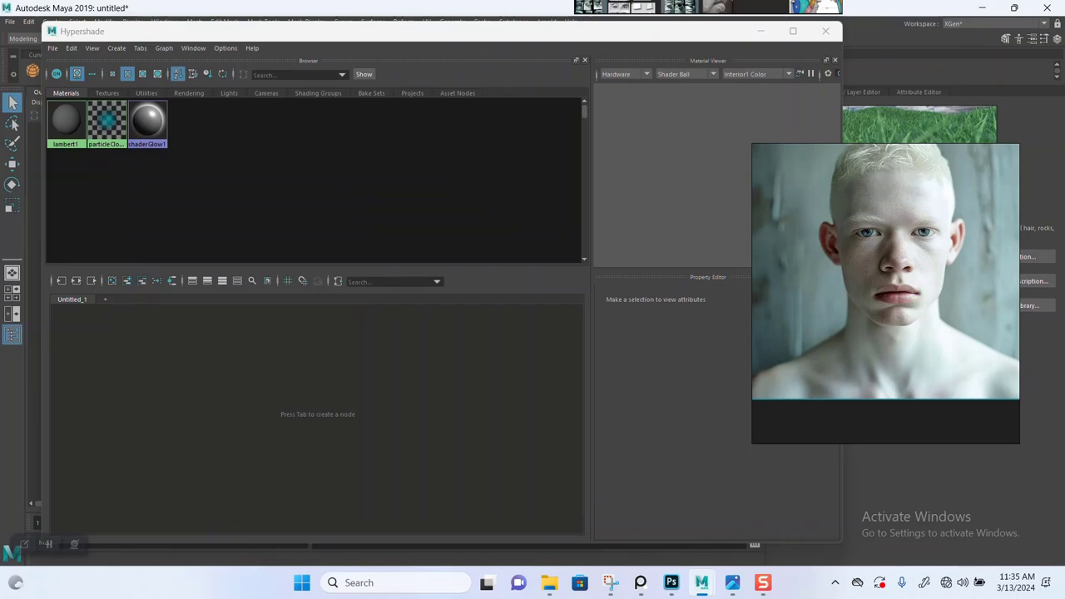
click(825, 30)
click(993, 24)
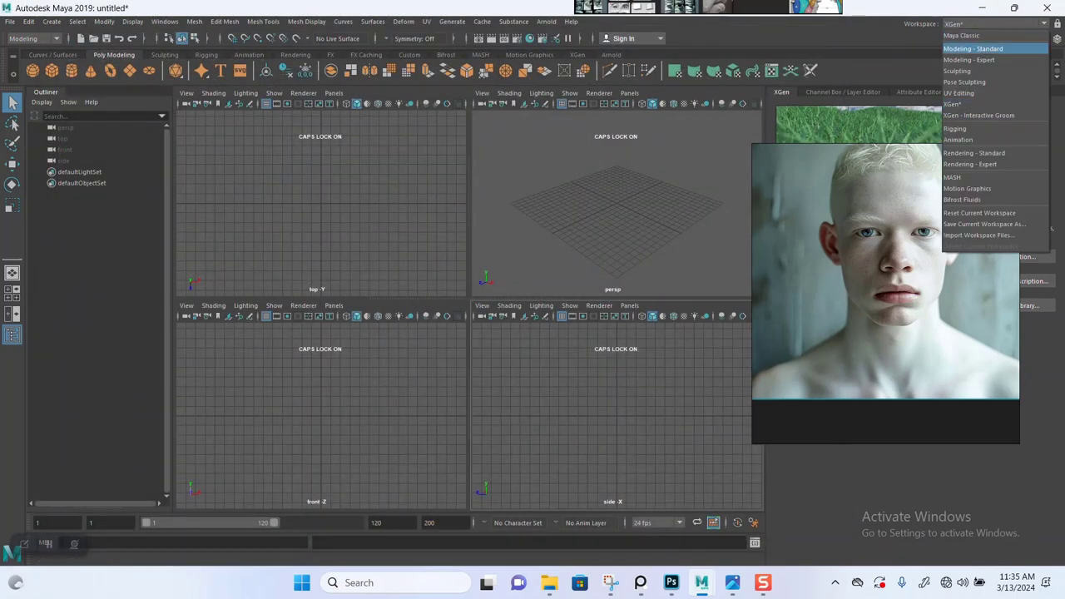
click(975, 47)
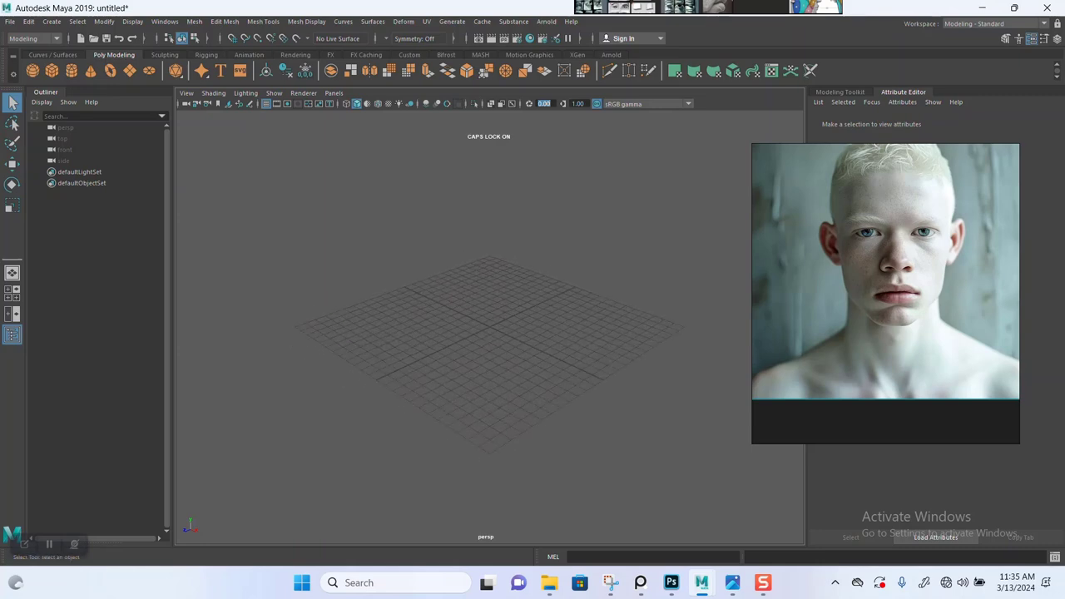
Copy the selected male body mesh from the BASE MESHES scene and paste it into the untitled scene.
mouse_move(550, 583)
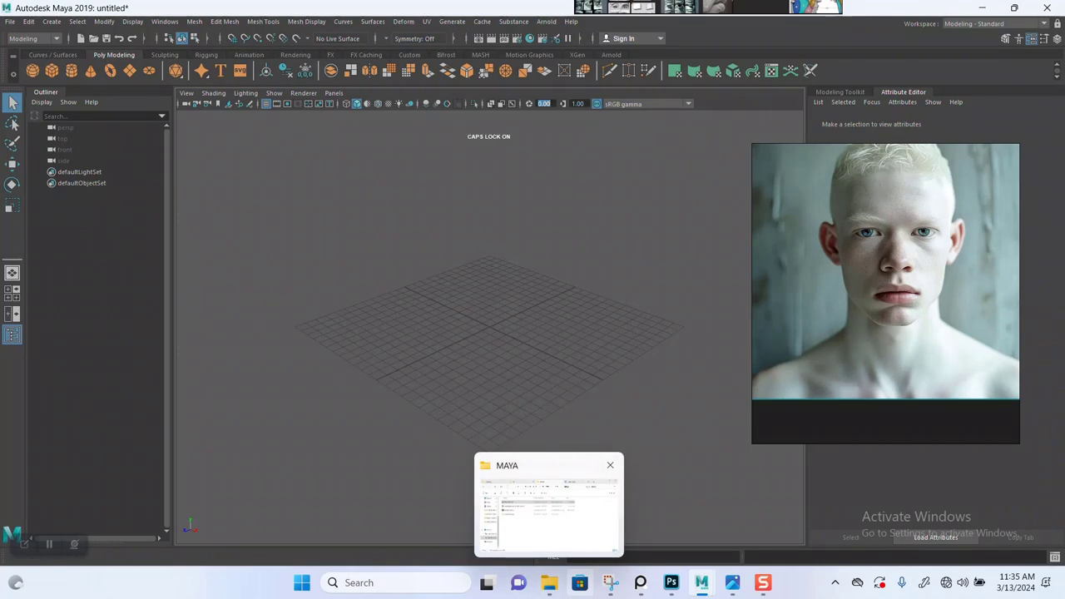
mouse_move(702, 582)
click(691, 515)
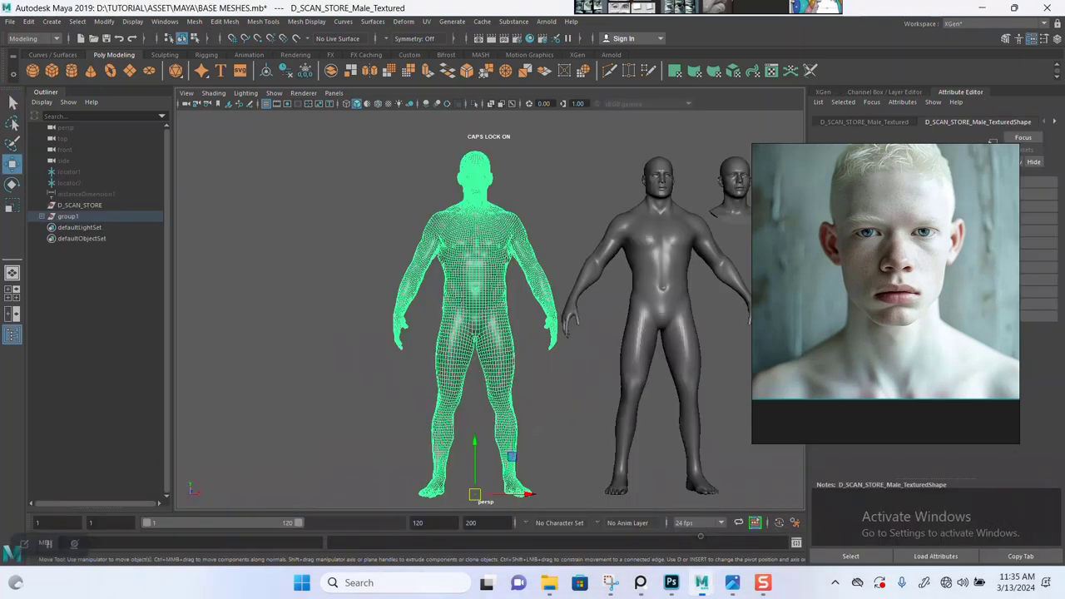
click(28, 21)
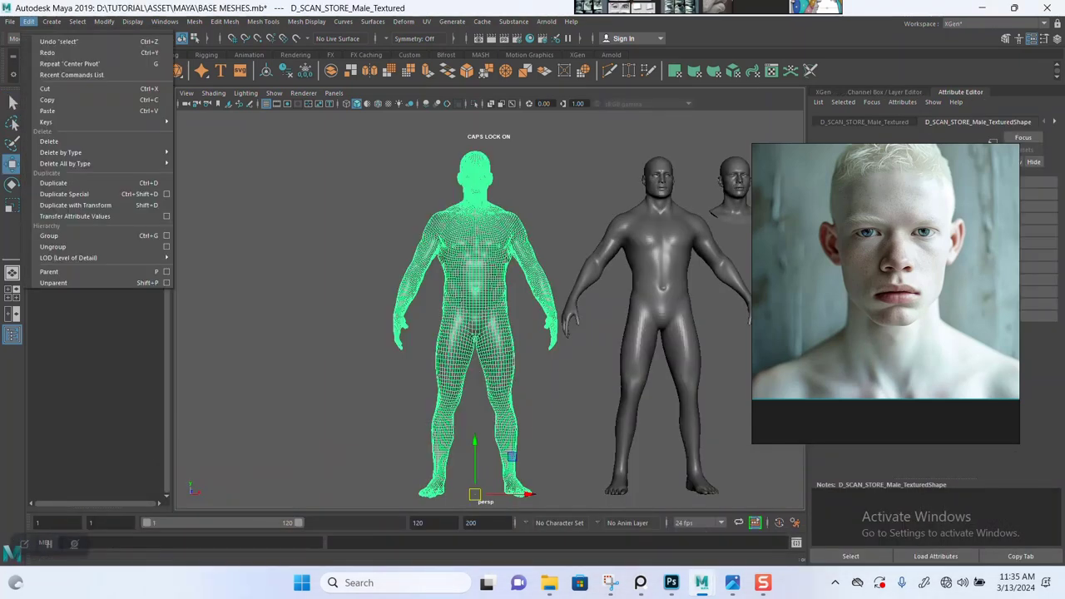
click(47, 99)
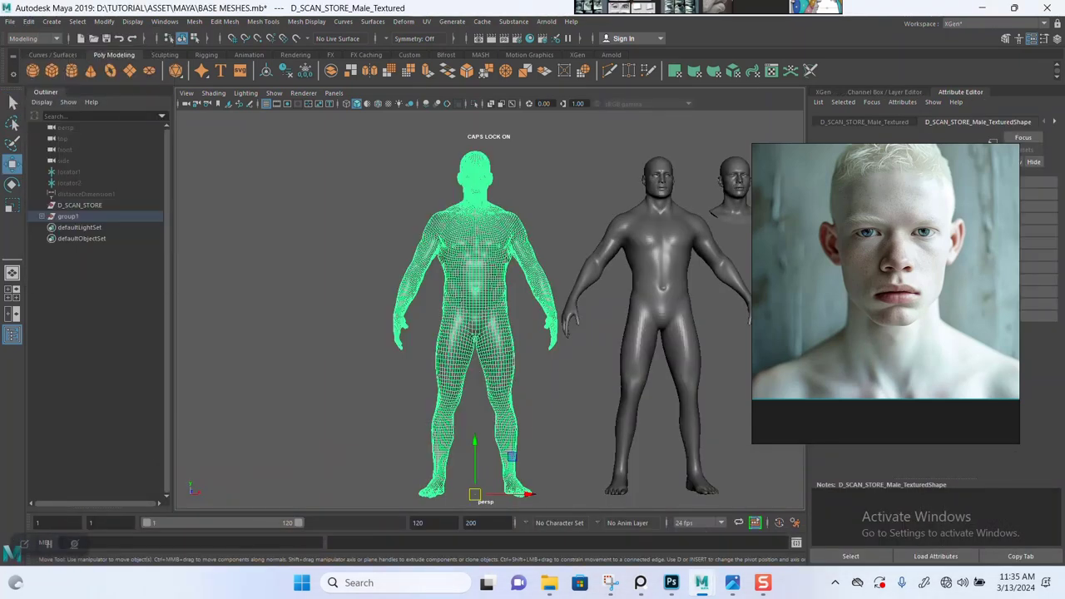
mouse_move(703, 583)
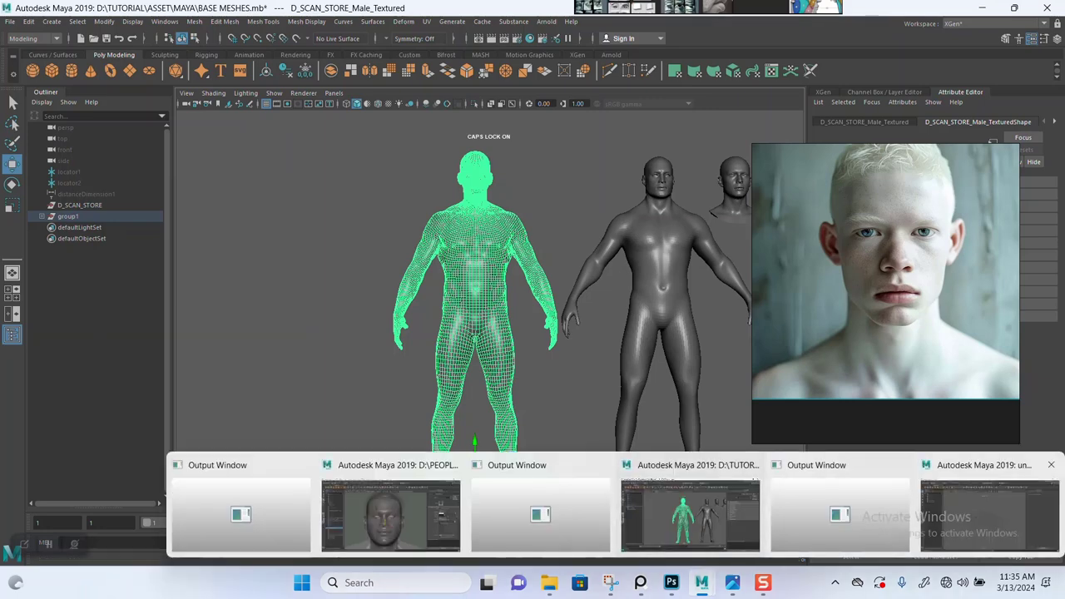
click(991, 515)
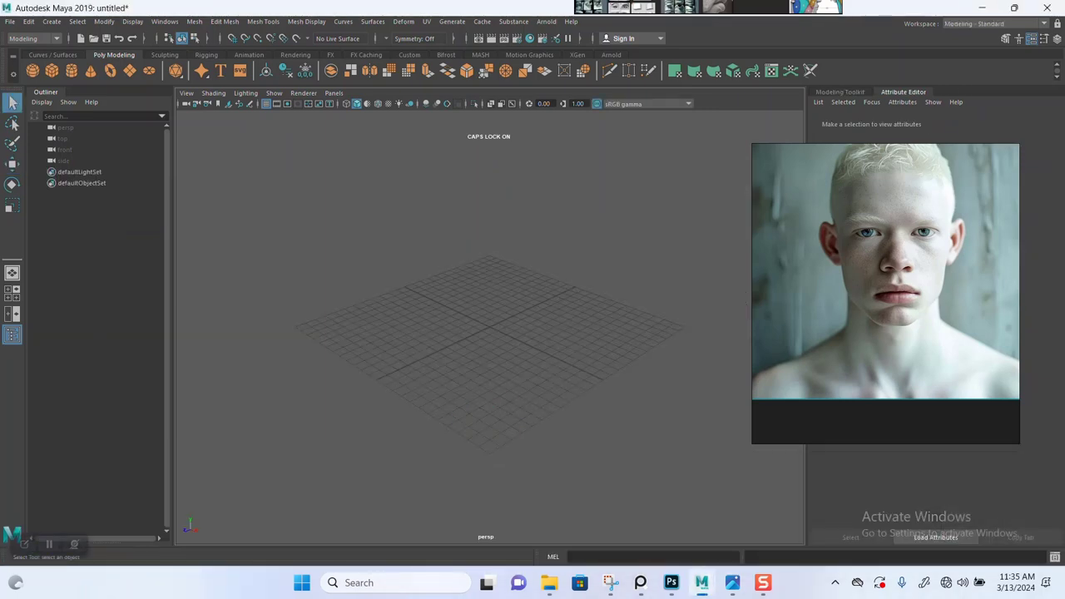
key(ctrl+v)
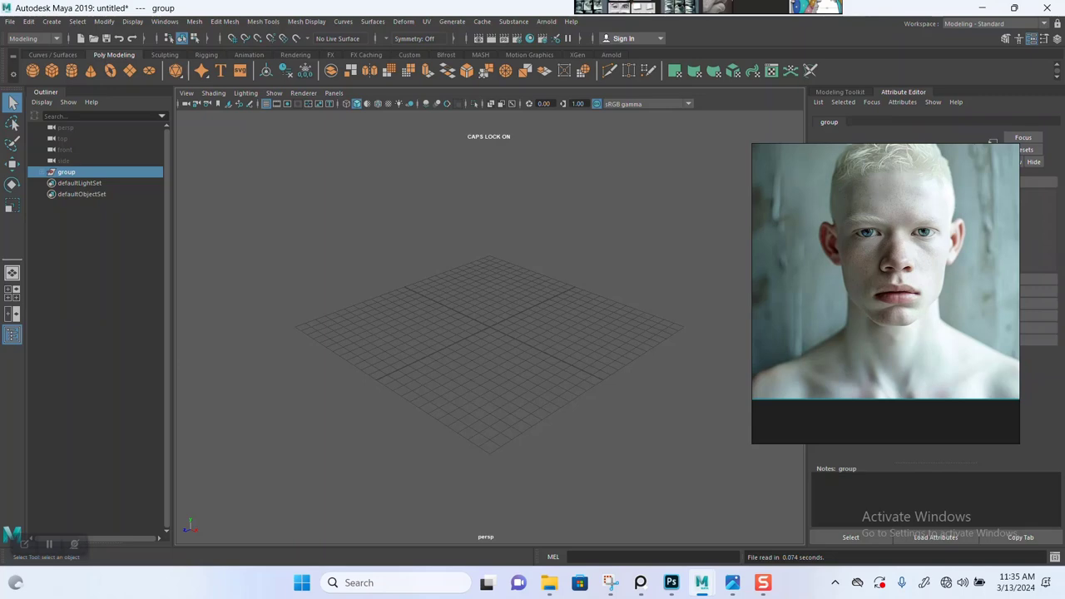
Locate the pasted body mesh and examine its position relative to the grid centre in the top view.
scroll(489, 327, down, 15)
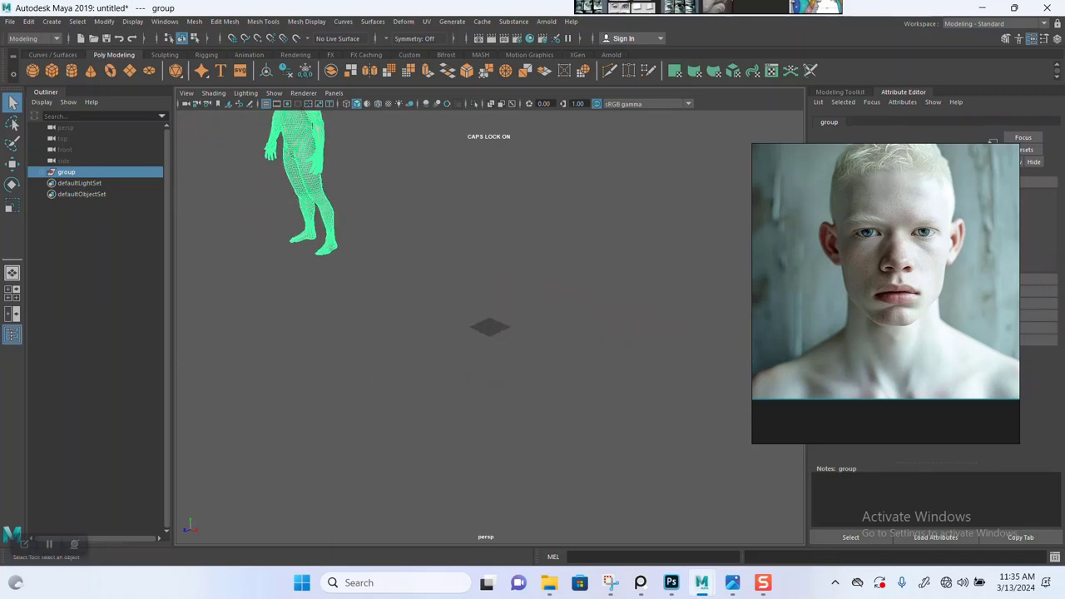
alt+drag(489, 333, 587, 287)
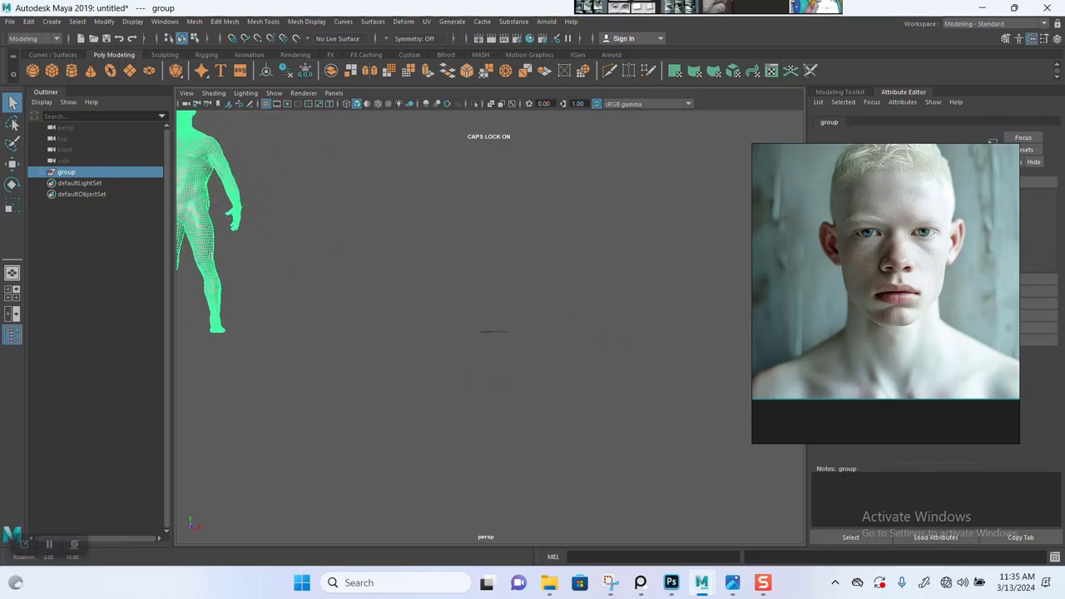
alt+middle_drag(489, 327, 519, 345)
scroll(489, 327, down, 2)
key(space)
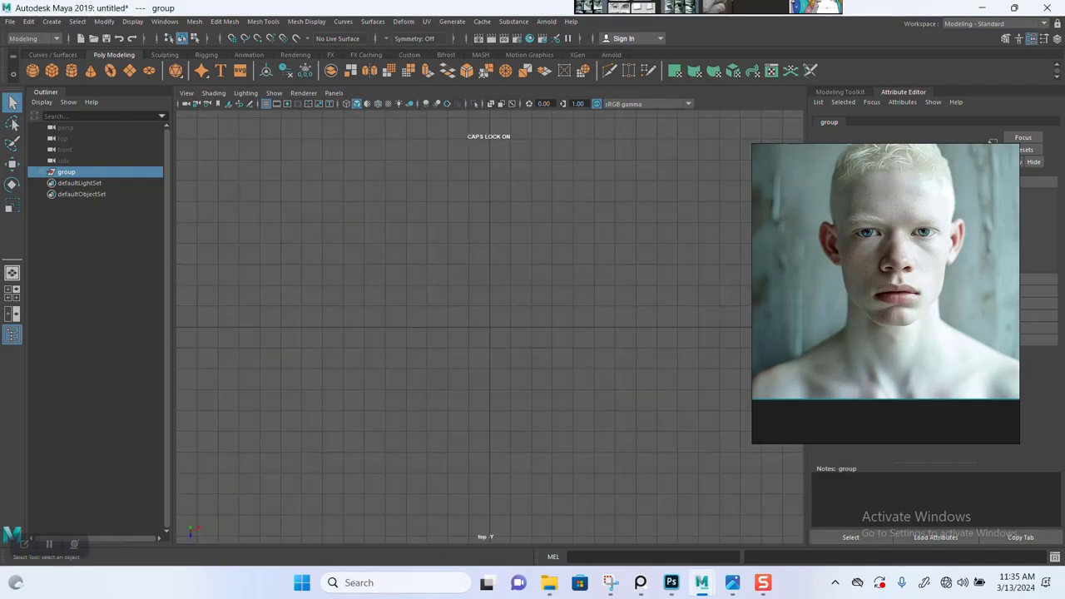
key(f)
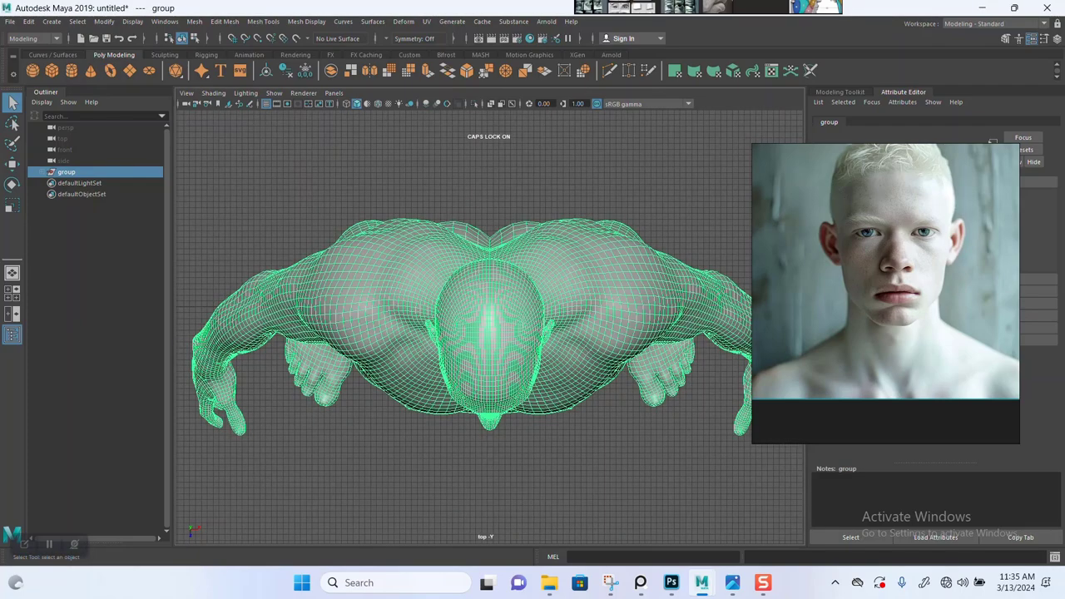
scroll(489, 327, down, 6)
scroll(489, 327, down, 8)
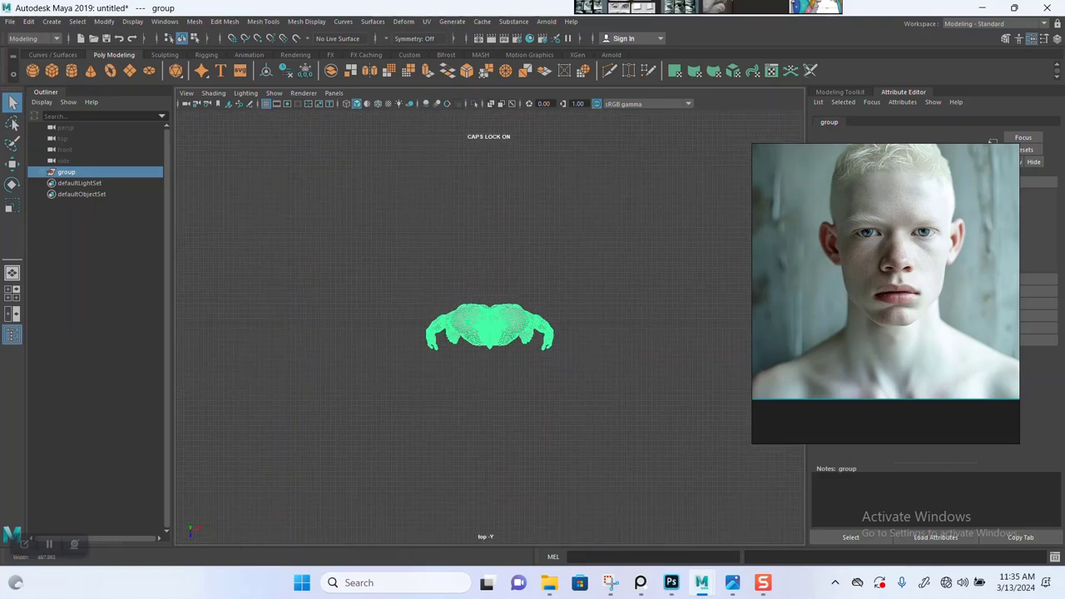
alt+middle_drag(490, 327, 233, 310)
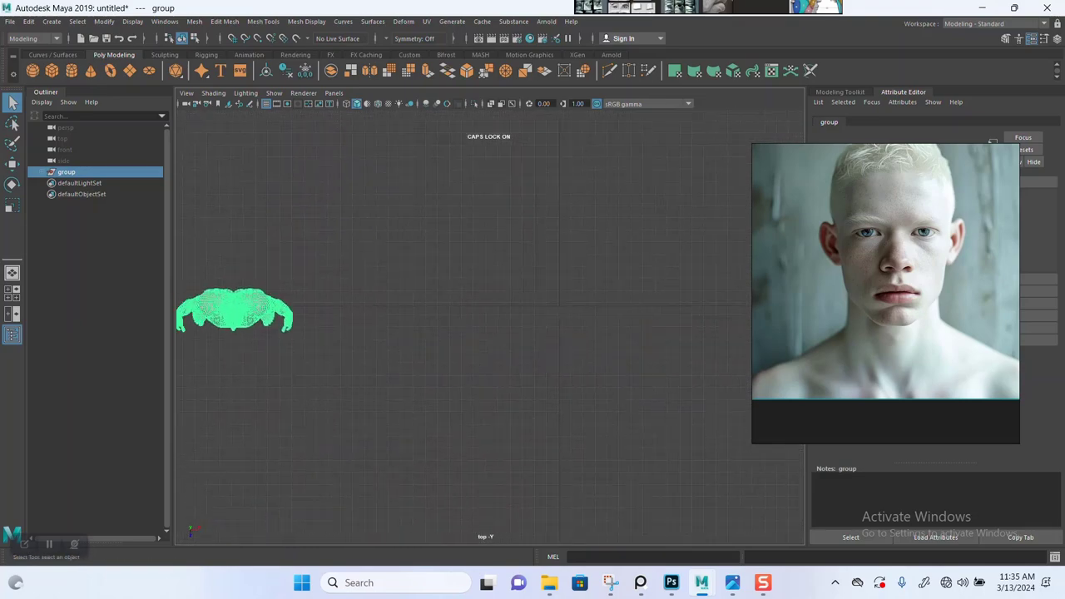
Try to unparent the pasted top-level group, and clear the selection.
key(w)
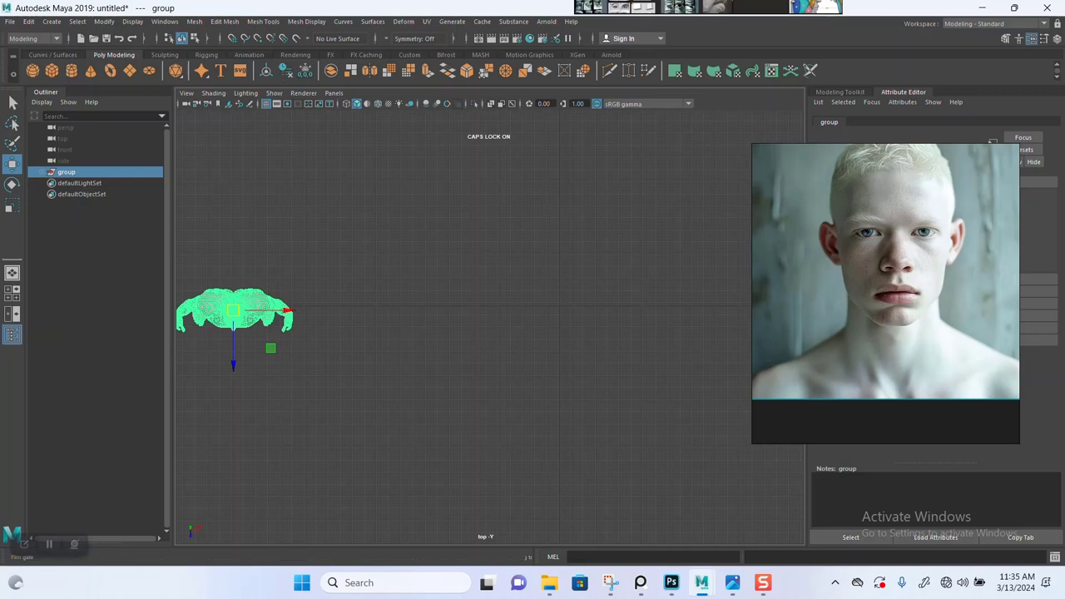
key(shift+p)
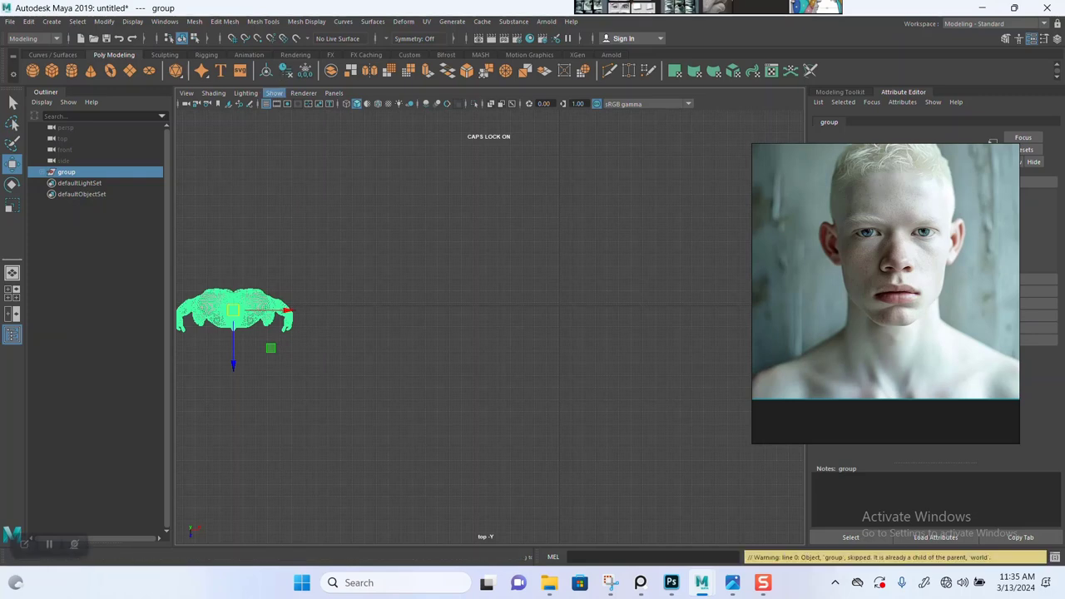
key(alt+d)
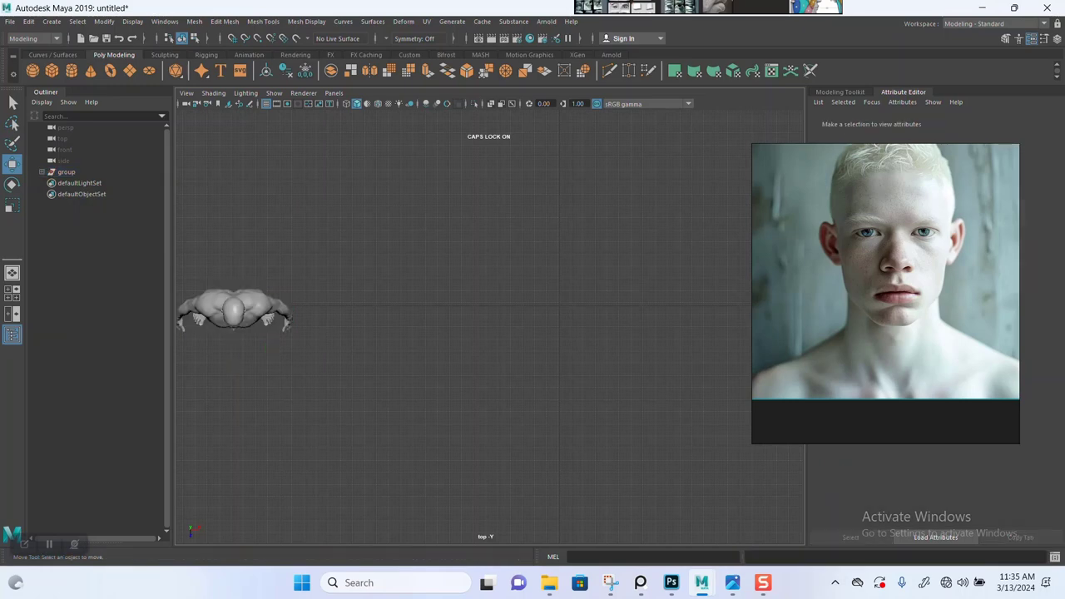
key(ctrl+v)
Unparent the pasted male body mesh from its nested groups and delete the leftover group.
click(48, 183)
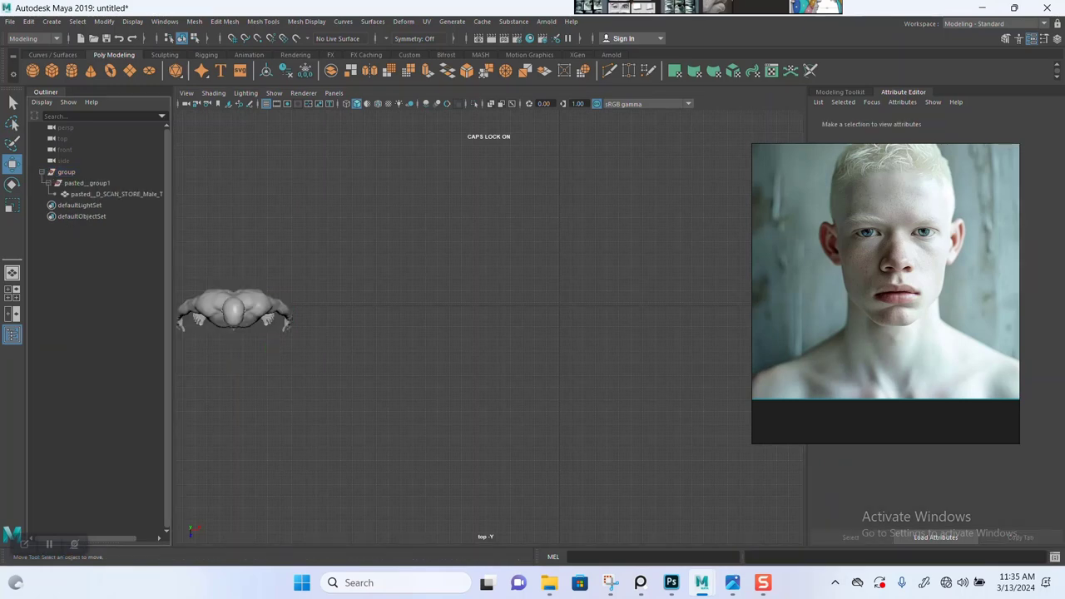
click(116, 194)
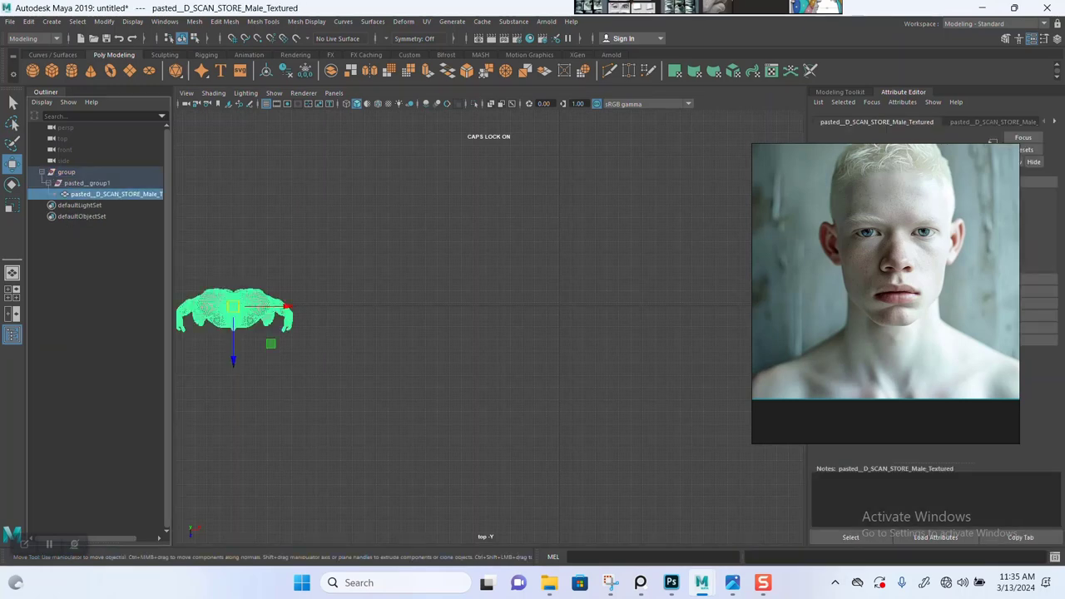
key(shift+p)
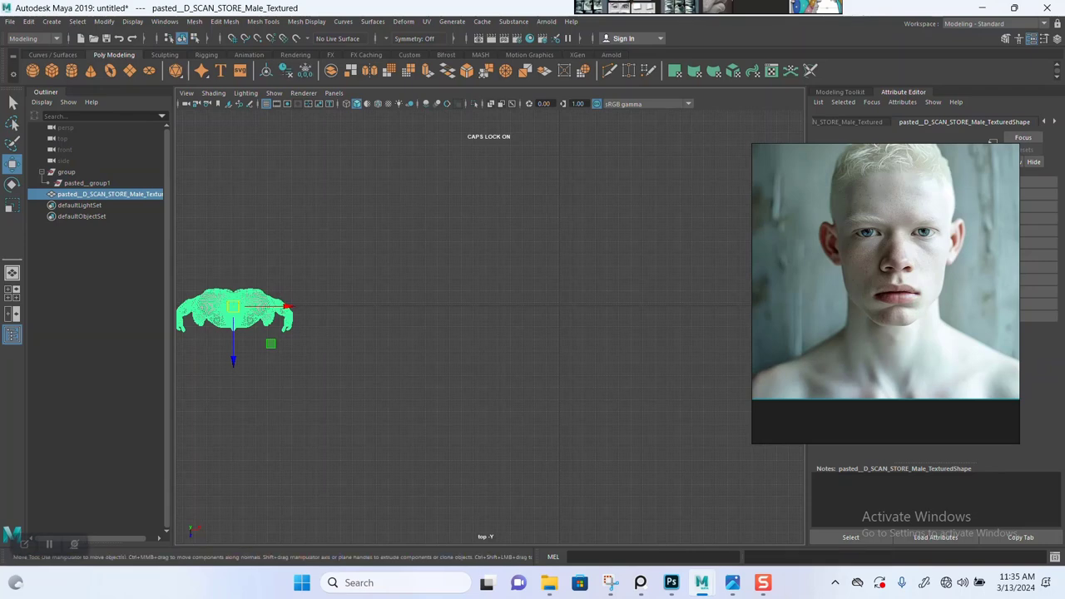
click(67, 173)
key(Delete)
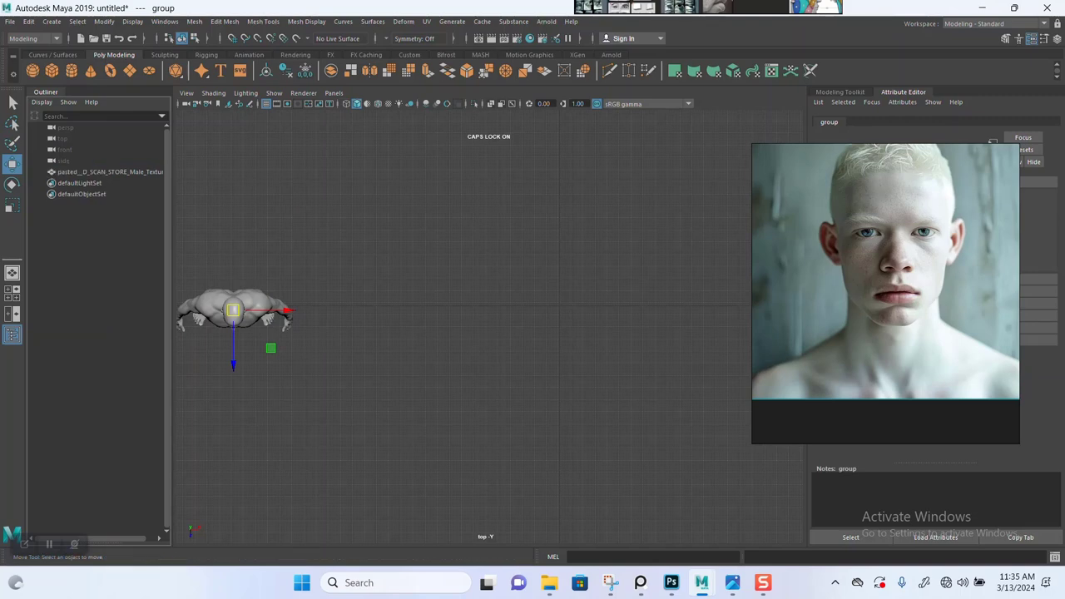
Rename the pasted body mesh as ALBINO_MALE_BUST.
double_click(100, 172)
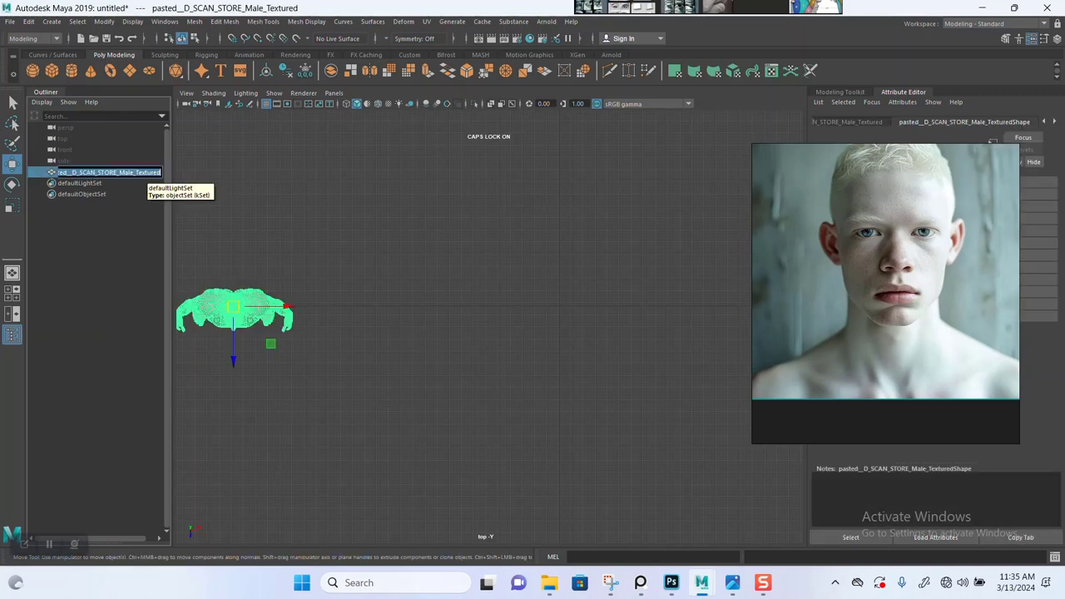
text(ALBINO)
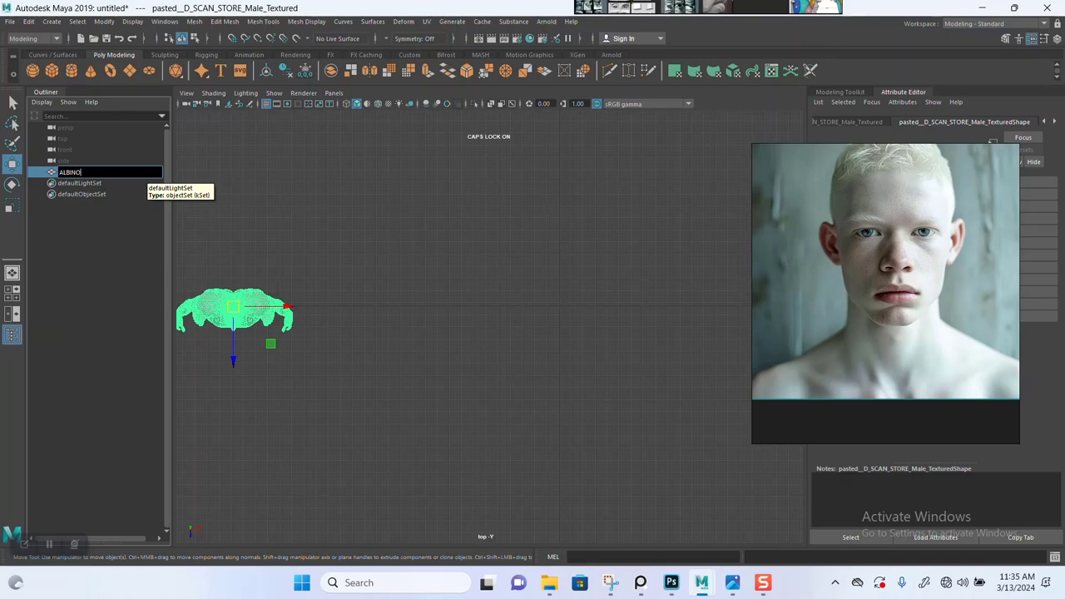
key(Return)
text(E_)
text( BUST)
key(Return)
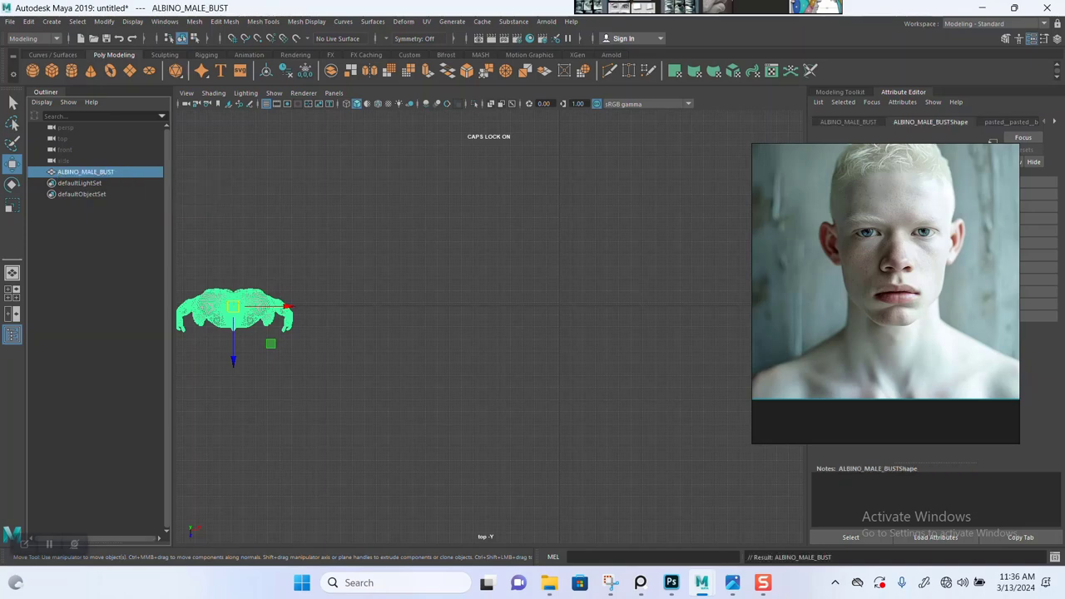
Start saving the scene, then switch to File Explorer and open the ALBINO MALE CHARACTER folder inside PROJECT FILES on drive D.
key(ctrl+s)
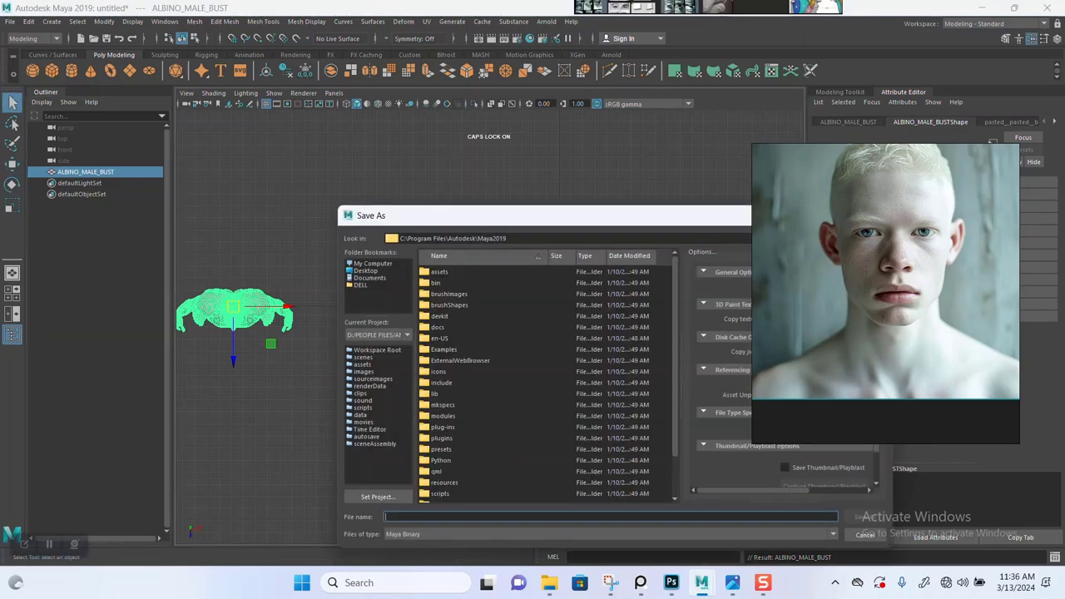
drag(541, 216, 440, 135)
mouse_move(549, 583)
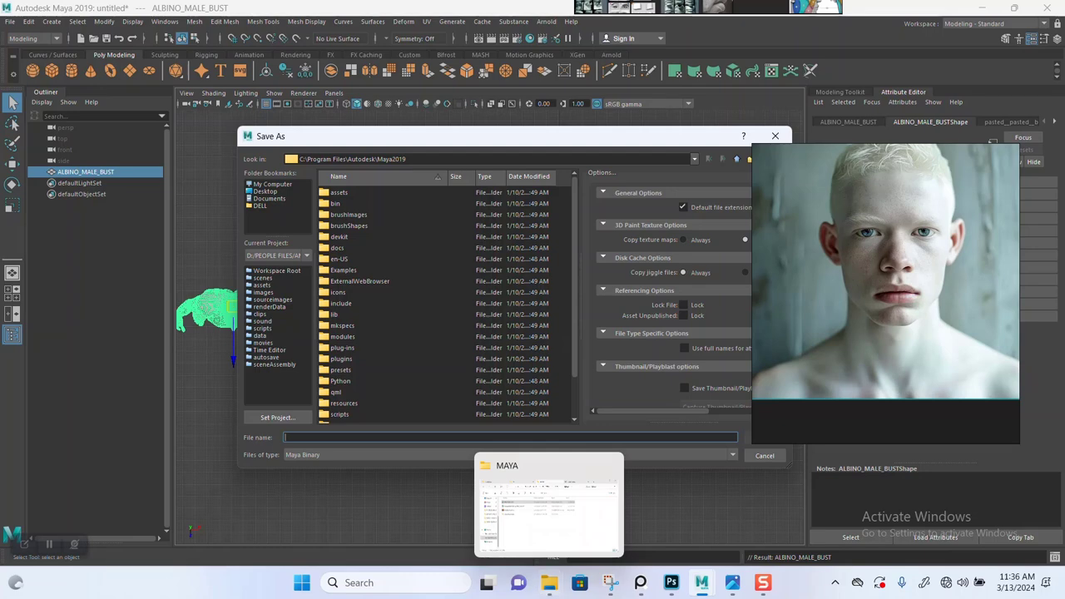
mouse_move(549, 517)
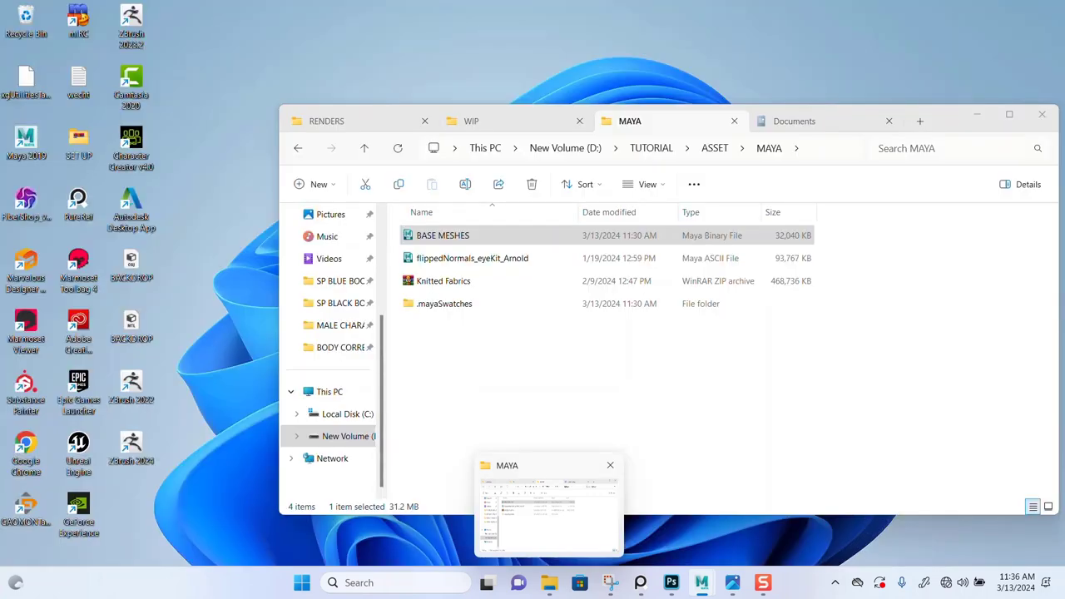
click(549, 516)
click(297, 148)
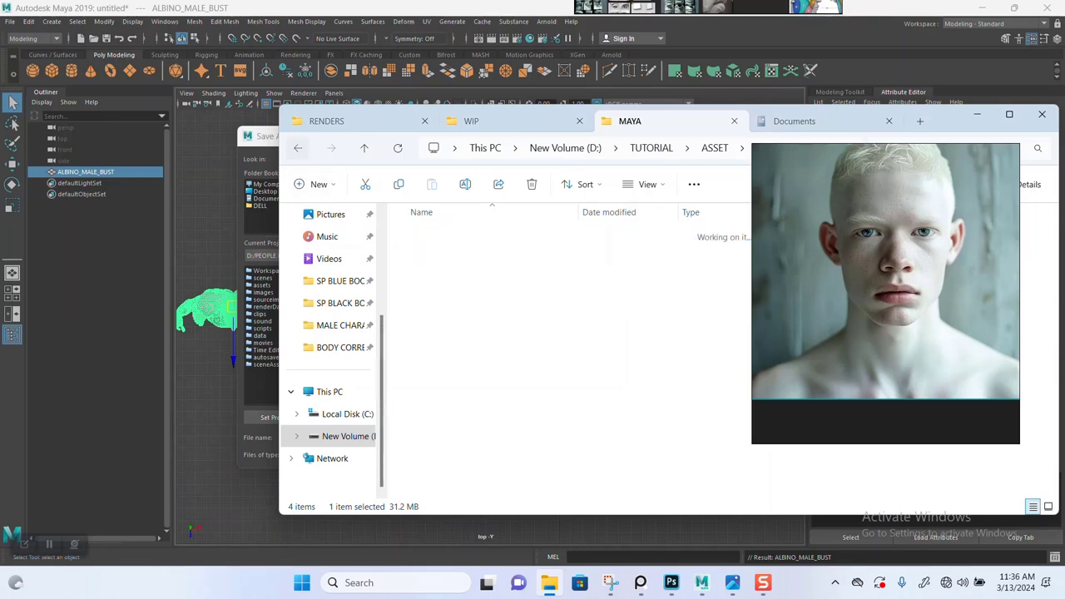
click(298, 148)
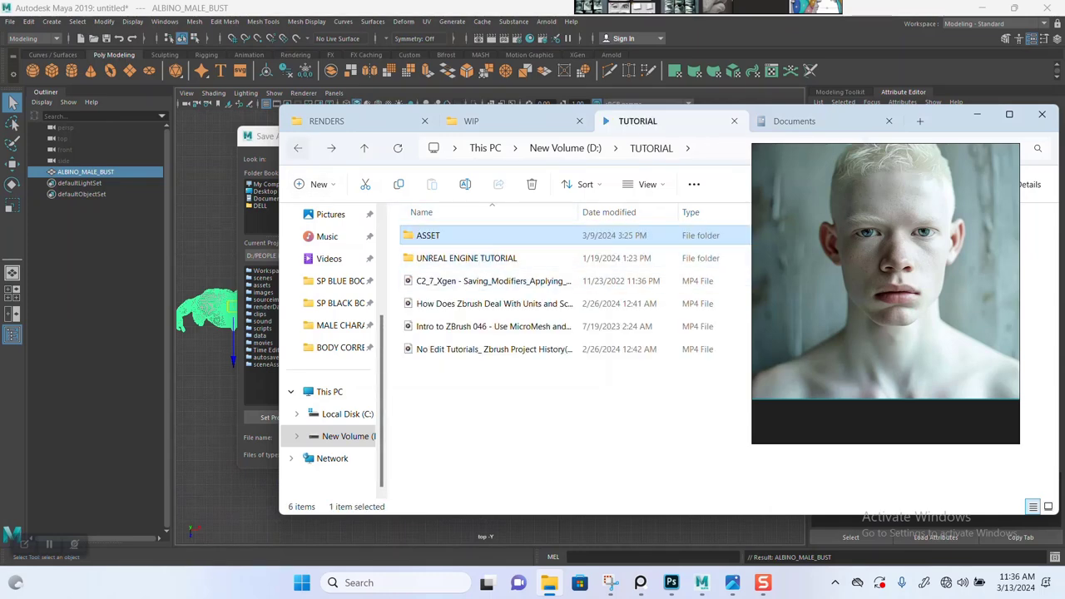
key(alt+Left)
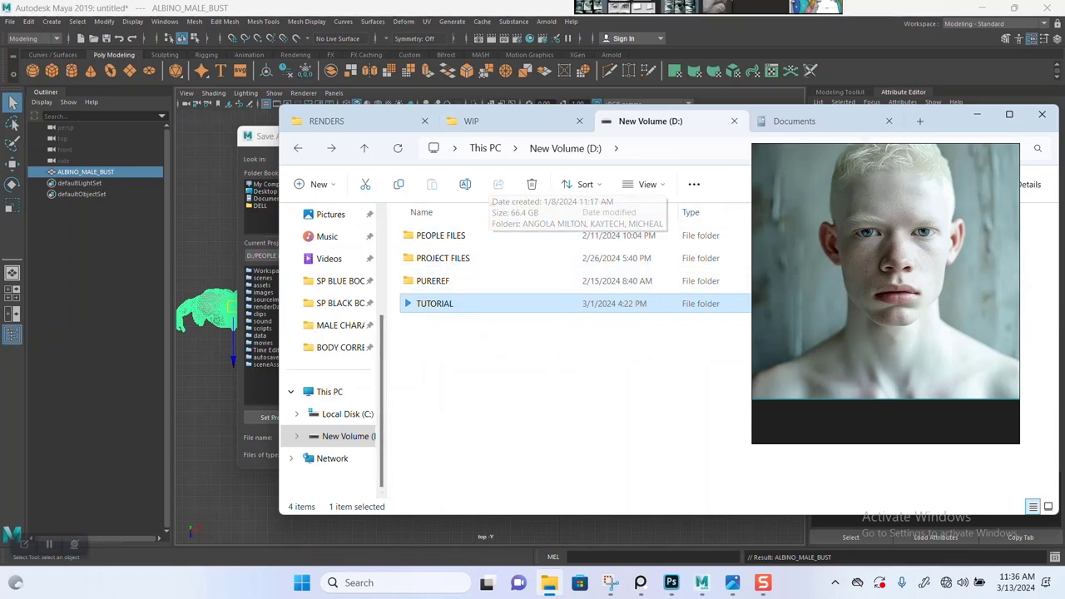
click(464, 258)
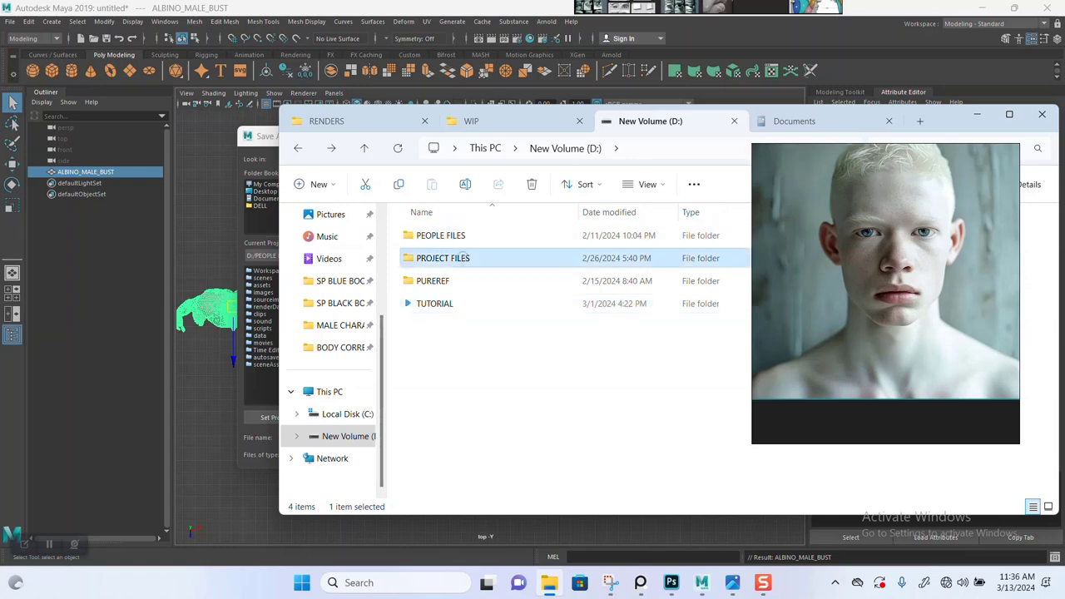
double_click(464, 258)
double_click(453, 236)
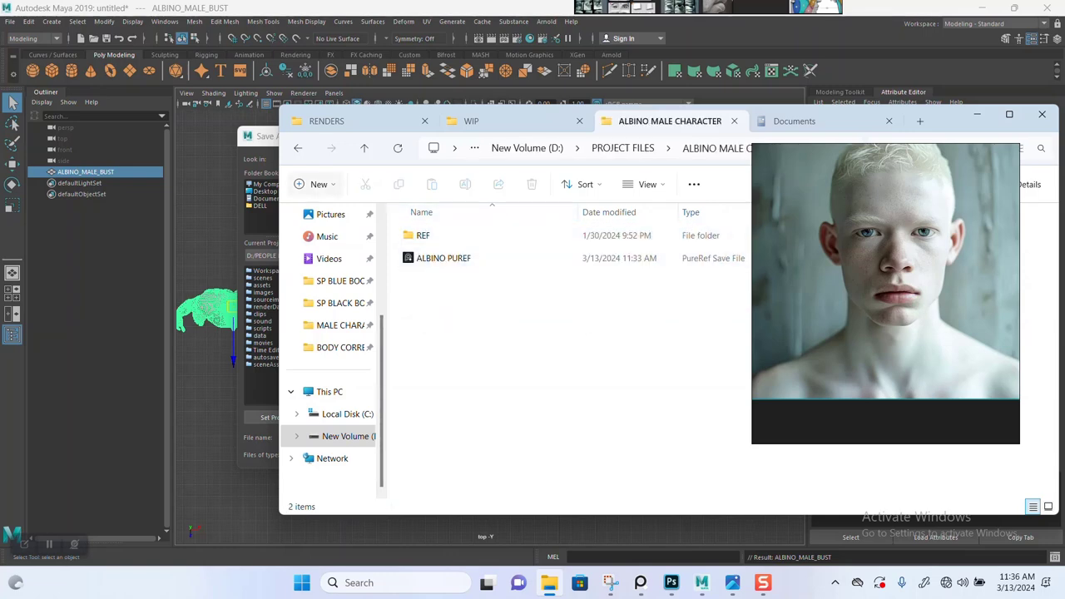
Create a folder named ALBINO MALE 01 in the ALBINO MALE CHARACTER folder and open it.
click(316, 184)
click(331, 216)
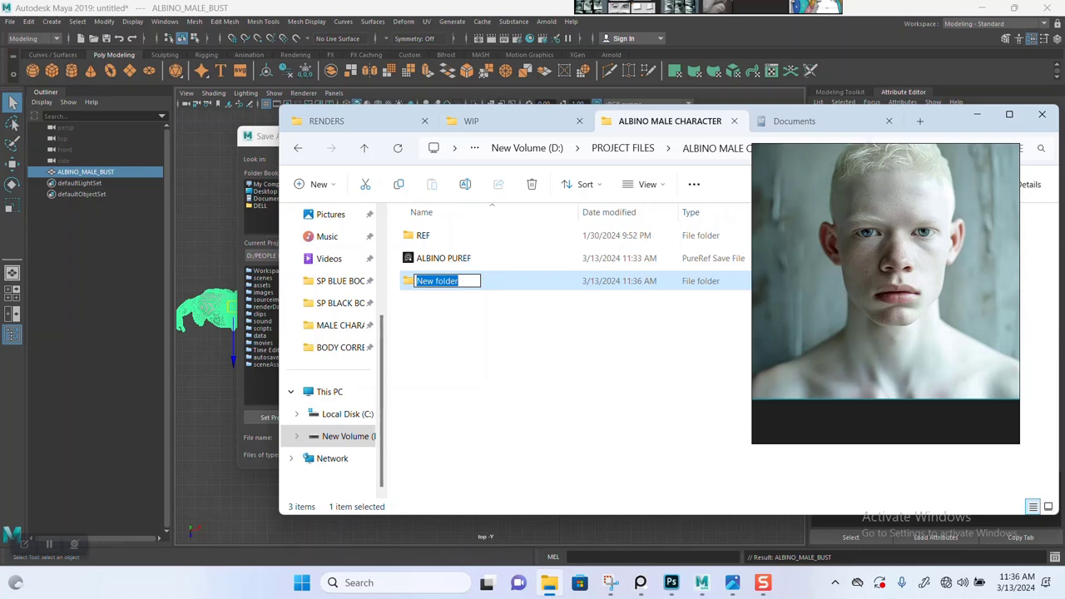
text(A)
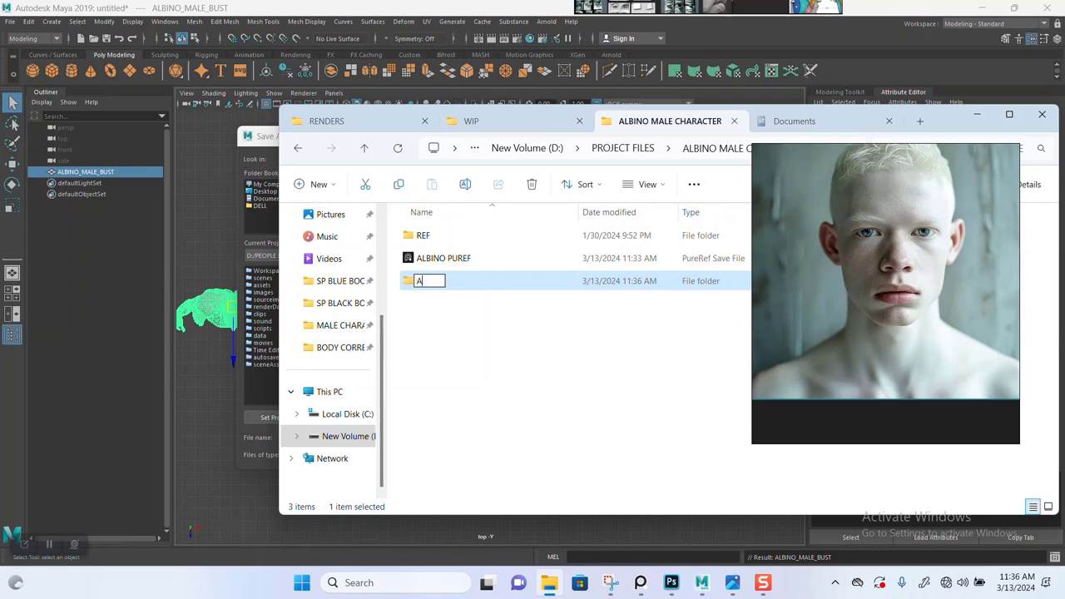
text(B)
key(BackSpace)
text(LBINO MALE )
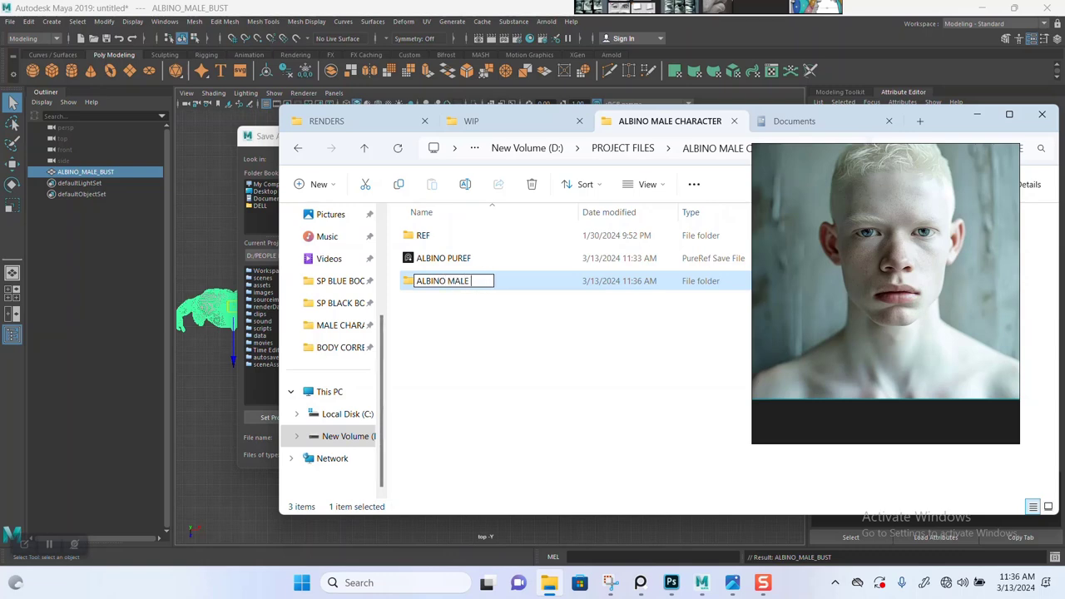
text(01)
key(Return)
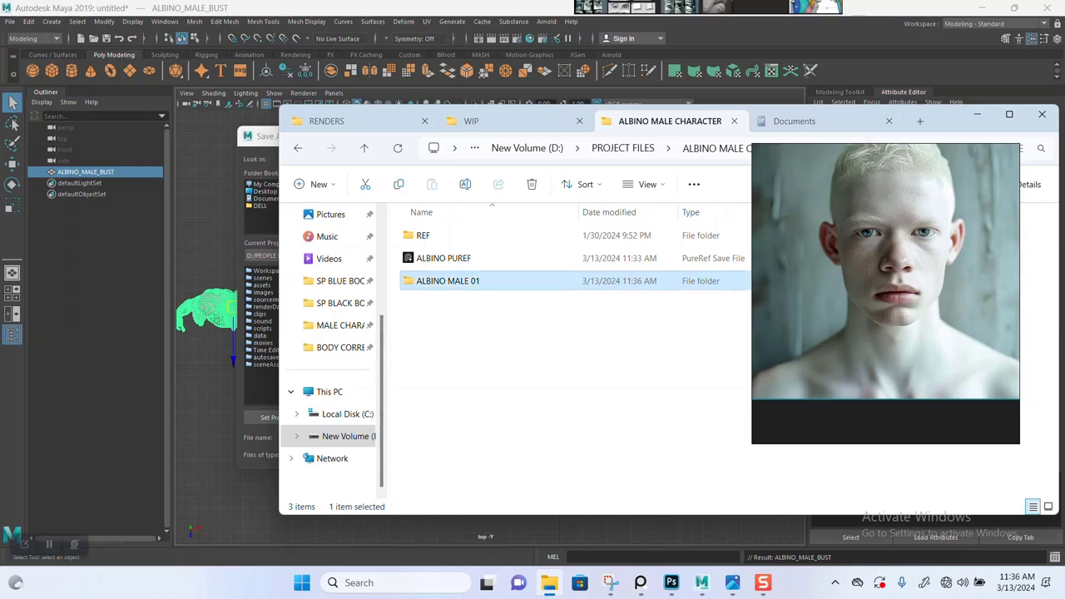
key(Return)
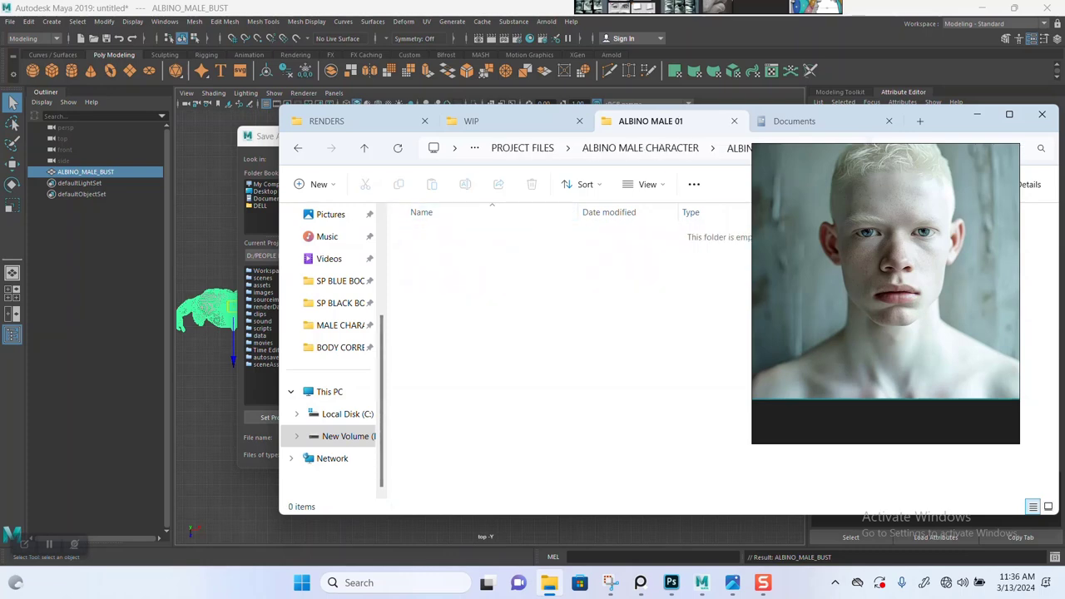
Copy the ALBINO MALE 01 folder's path and set it as the save location in Maya's Save As dialog.
right_drag(840, 291, 1027, 330)
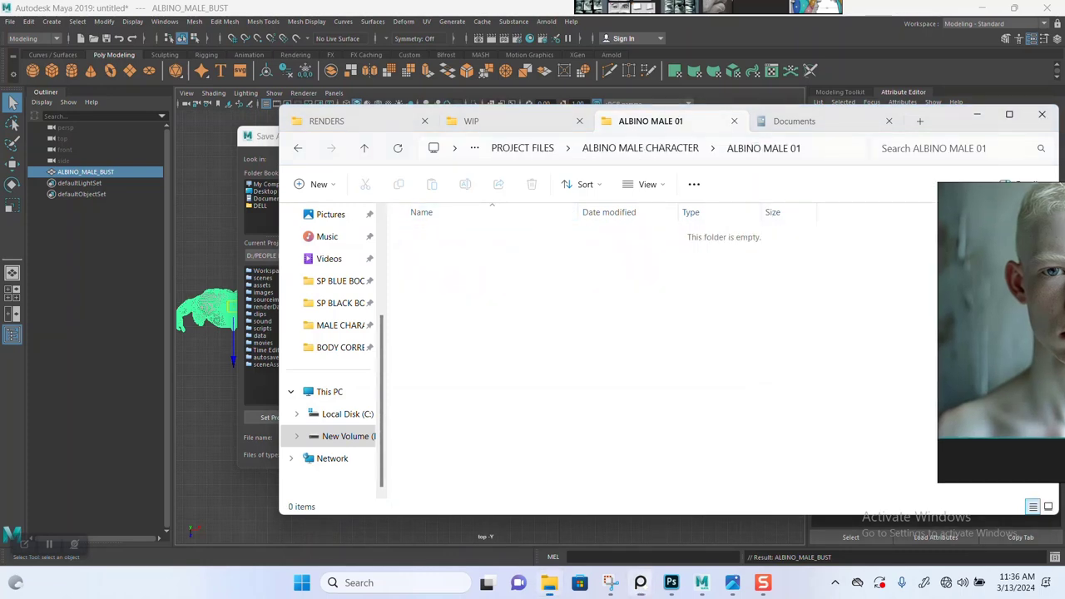
click(824, 148)
key(ctrl+c)
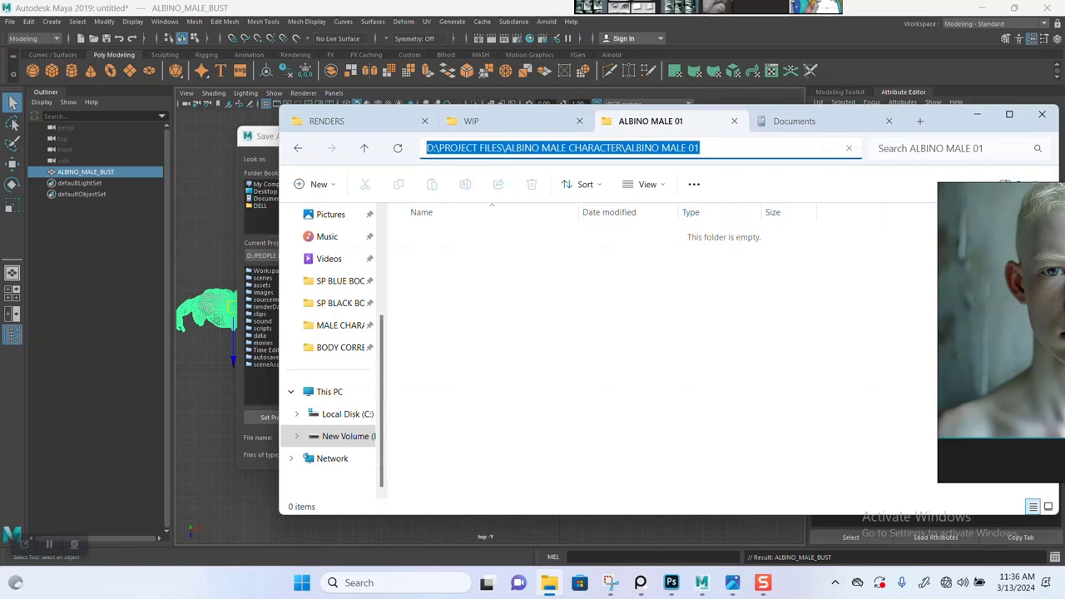
click(259, 137)
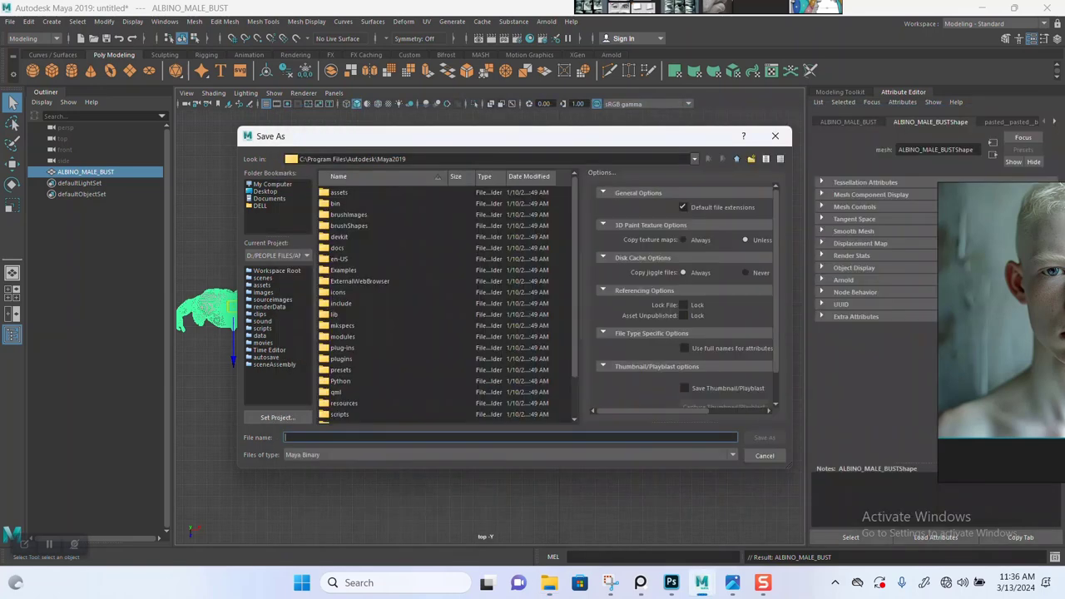
drag(409, 159, 297, 159)
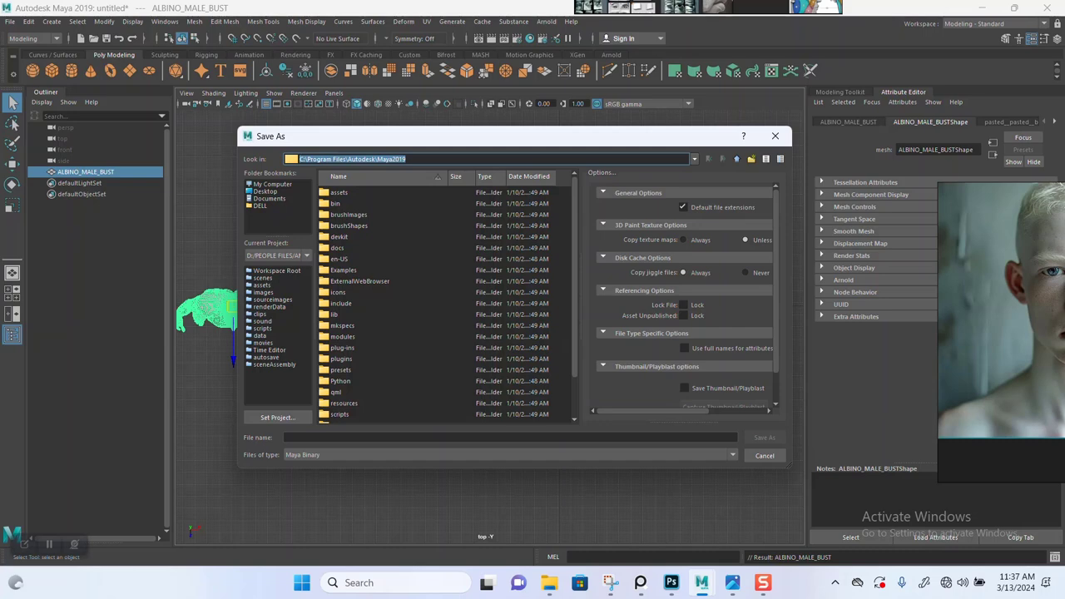
key(ctrl+v)
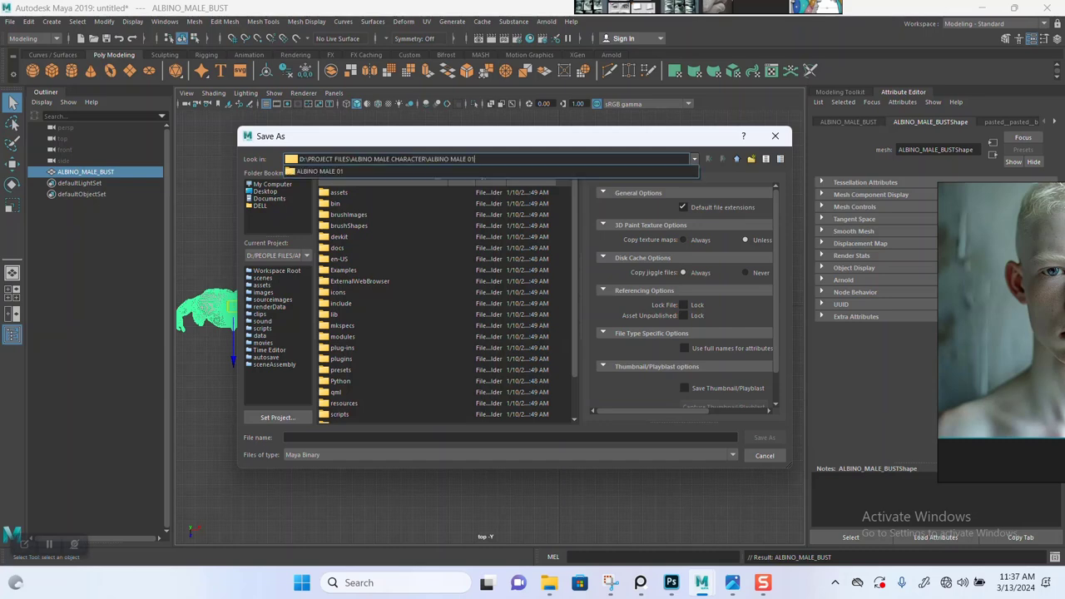
key(Return)
Save the scene as a Maya Binary file named ALBINO MALE 01.
click(349, 438)
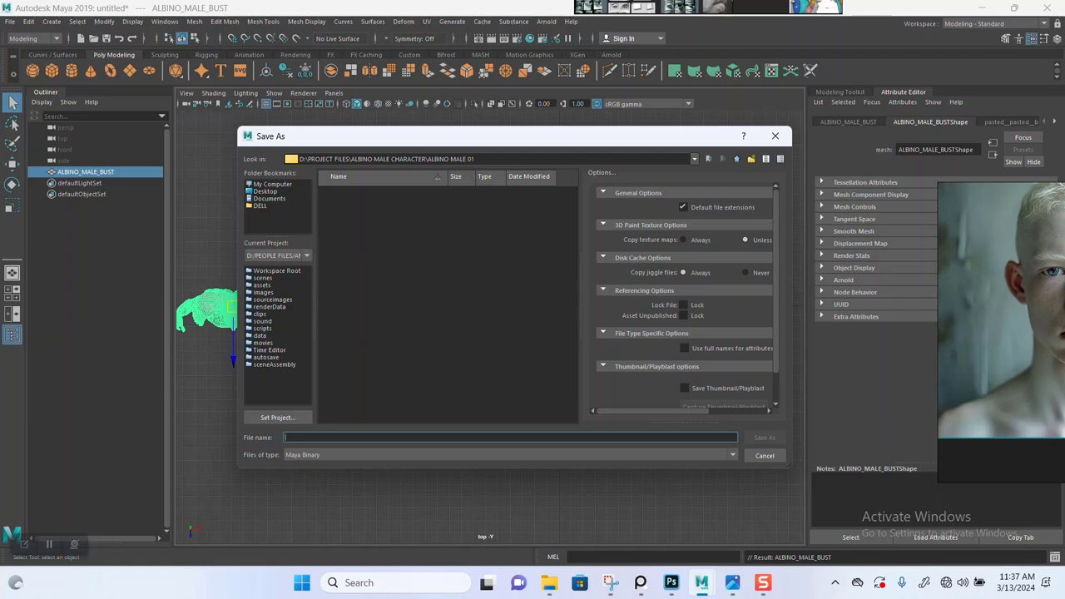
text(A)
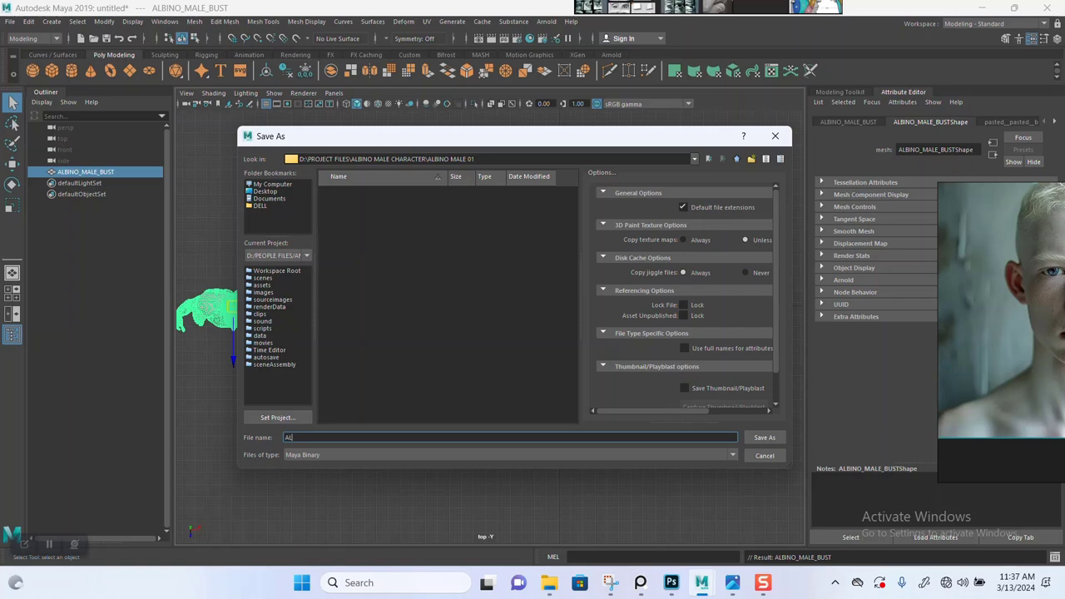
text(LBINO MALE 01)
key(Return)
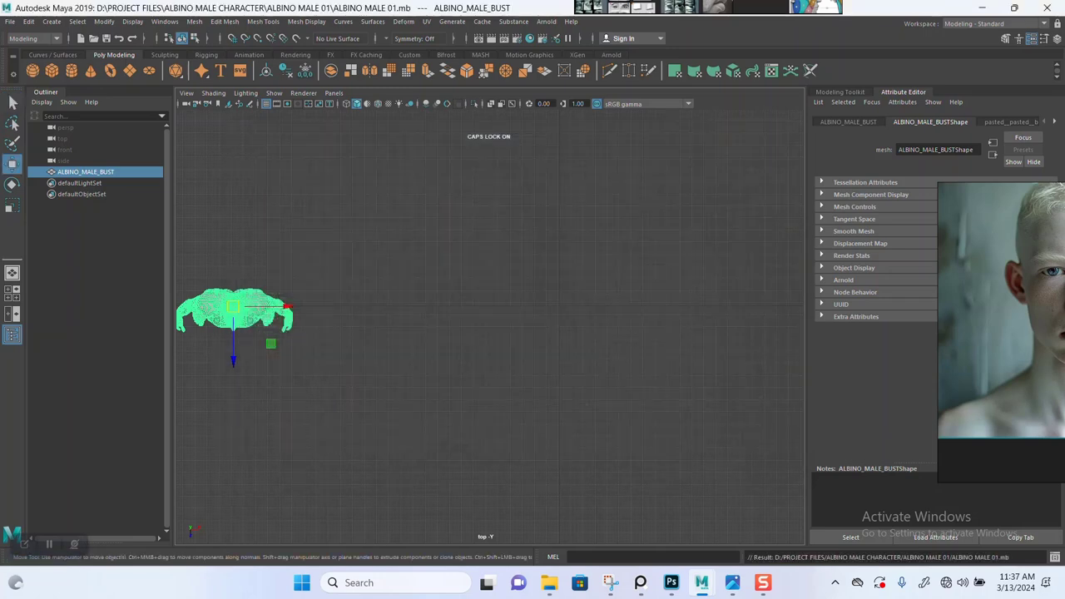
Move the body mesh along X in the top view until it sits near the grid's centre line.
scroll(466, 325, up, 1)
alt+middle_drag(466, 324, 536, 291)
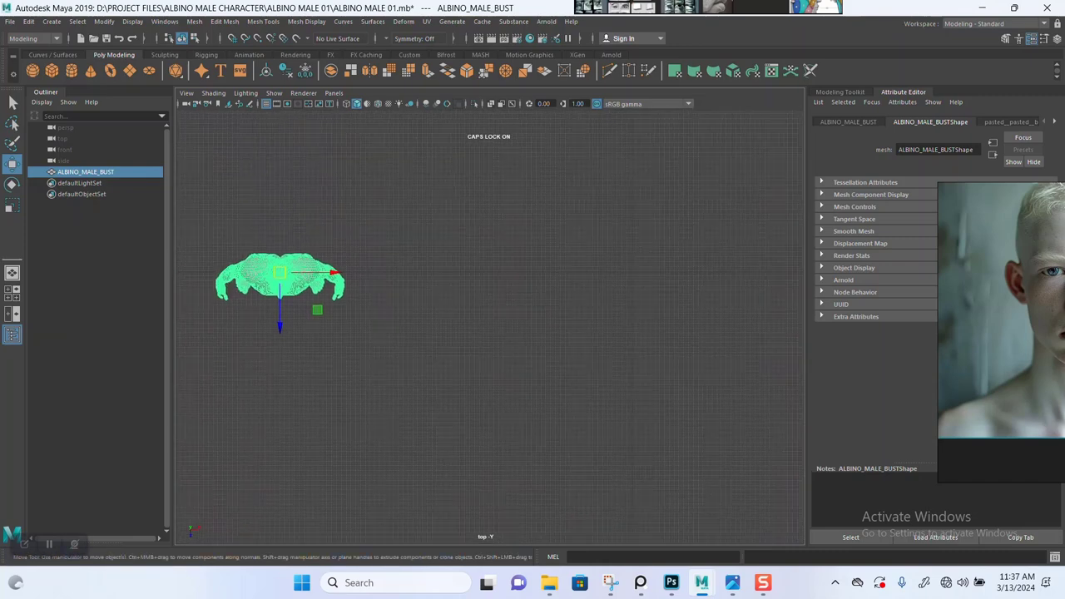
drag(333, 272, 689, 272)
alt+middle_drag(689, 275, 570, 335)
scroll(489, 328, up, 8)
scroll(490, 328, up, 2)
alt+middle_drag(490, 300, 494, 364)
scroll(489, 328, up, 1)
alt+middle_drag(489, 316, 502, 339)
scroll(489, 328, up, 2)
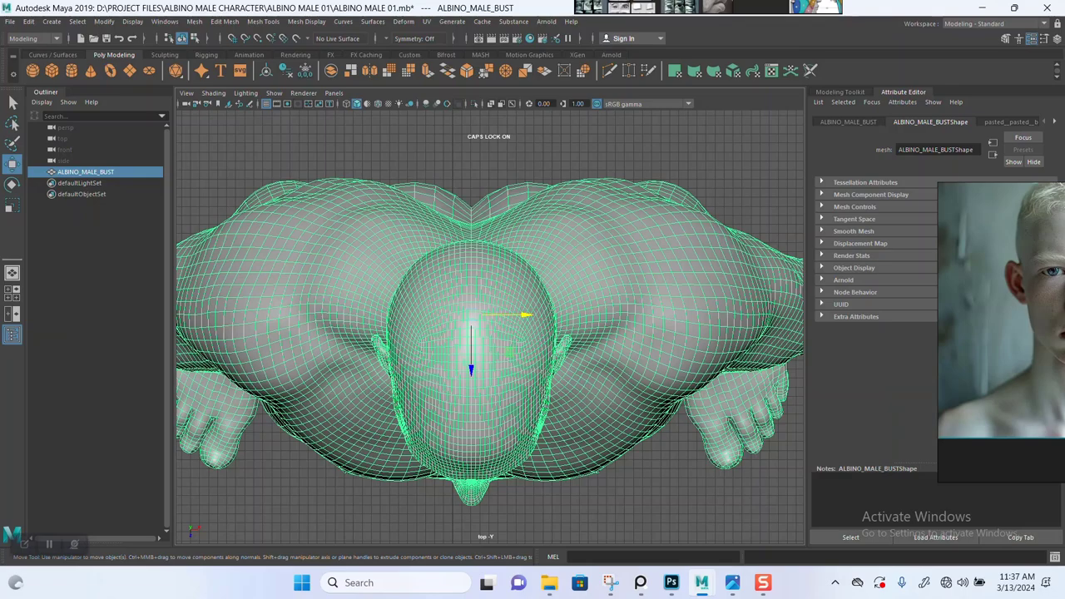
Nudge the body mesh slightly along X to bring its middle edge onto the grid's centre line.
mouse_move(490, 328)
alt+right_down()
mouse_move(507, 328)
mouse_move(478, 328)
alt+right_up()
alt+middle_drag(490, 327, 496, 325)
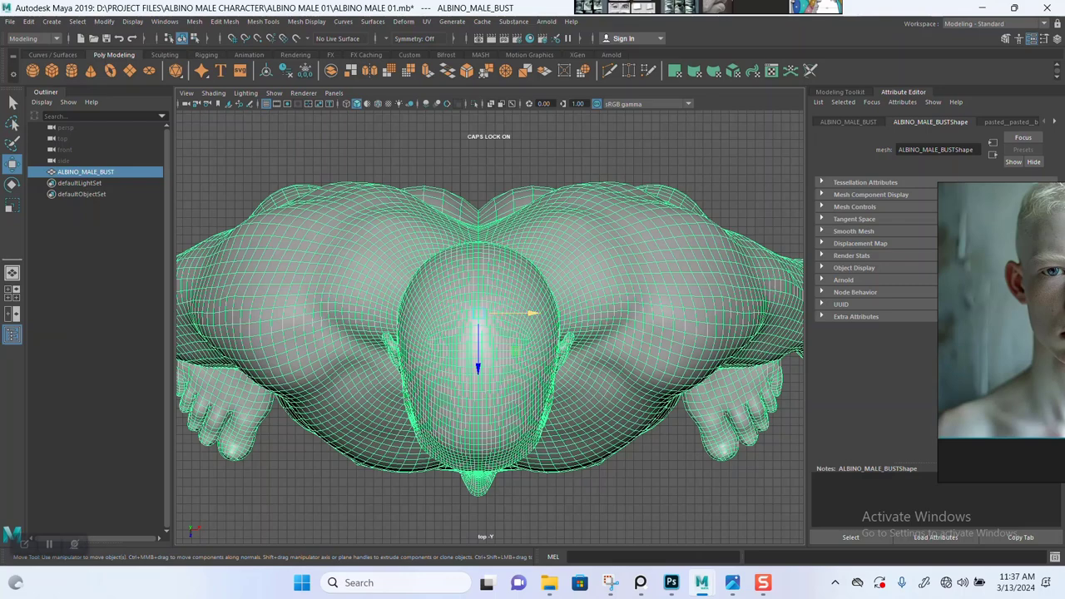
drag(533, 313, 530, 313)
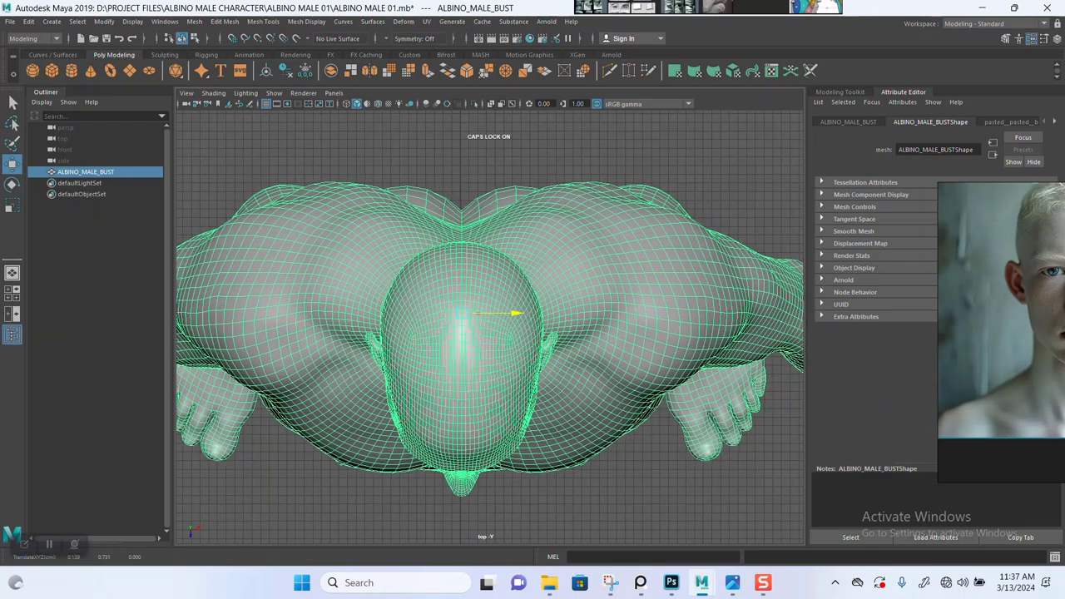
alt+right_drag(516, 313, 573, 313)
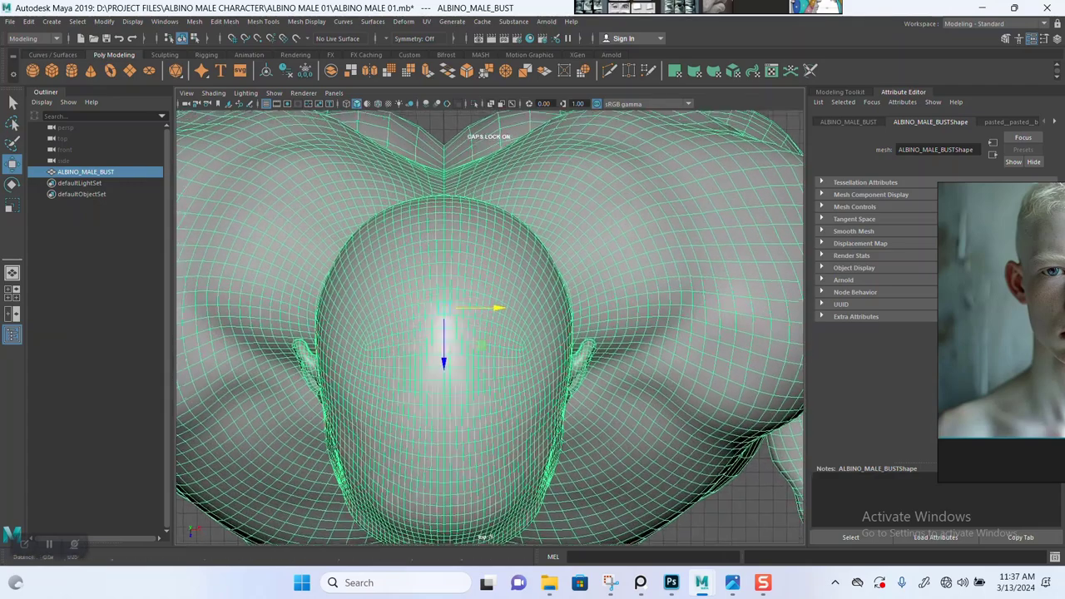
alt+middle_drag(516, 313, 538, 414)
alt+right_drag(538, 414, 611, 415)
alt+middle_drag(489, 249, 519, 411)
alt+right_drag(519, 410, 642, 410)
alt+middle_drag(643, 411, 650, 371)
scroll(490, 331, down, 6)
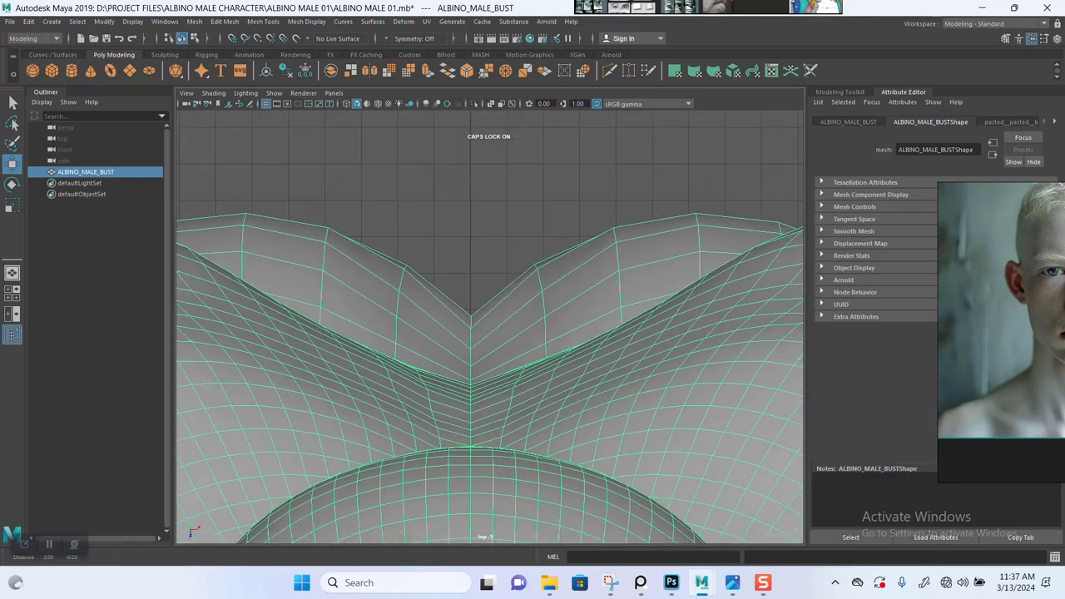
Fine-tune the mesh's X position and check its middle edge loop against the centre line at the upper back.
alt+middle_drag(491, 383, 488, 224)
alt+right_drag(488, 225, 437, 225)
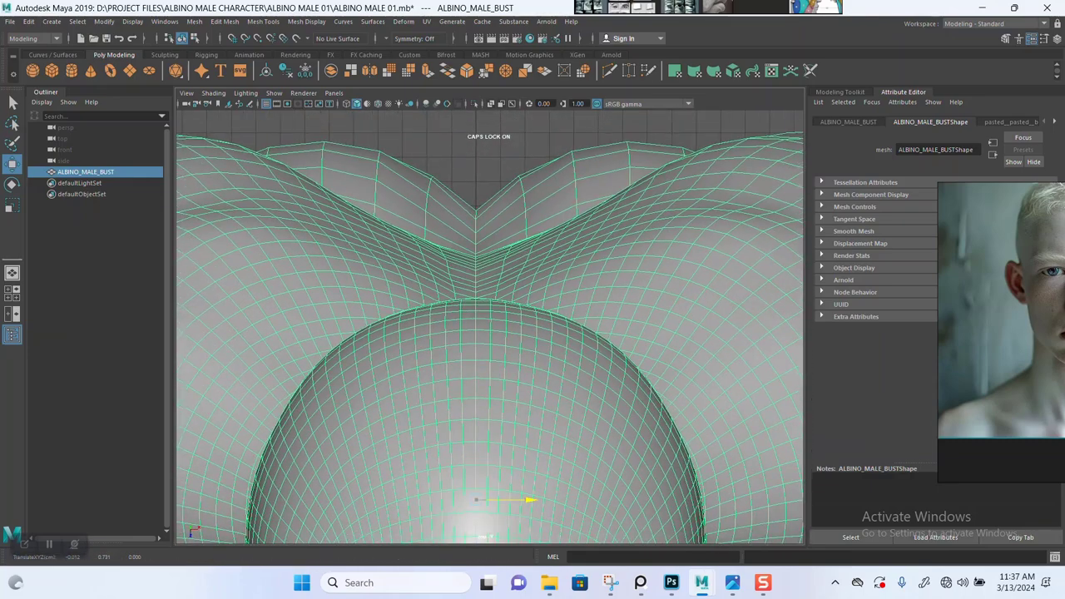
scroll(490, 327, up, 5)
alt+middle_drag(490, 283, 496, 385)
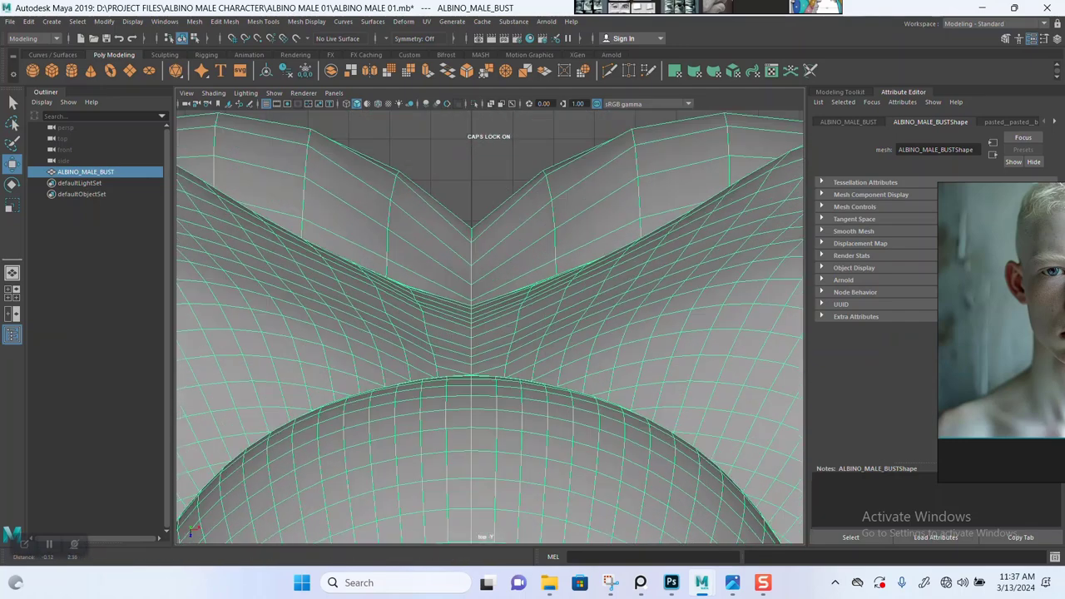
scroll(490, 327, up, 2)
scroll(491, 327, up, 8)
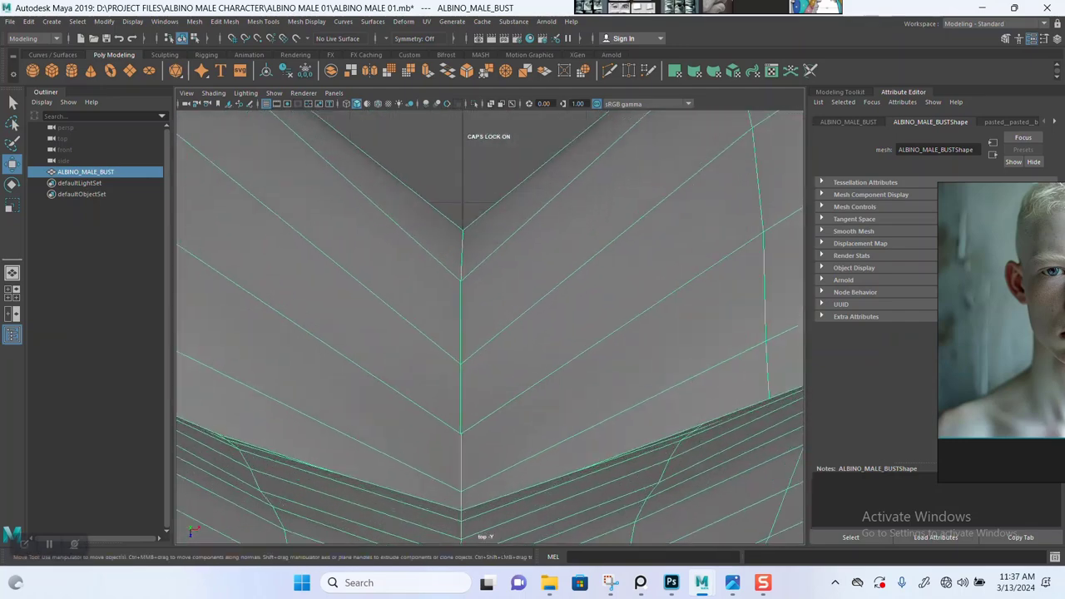
scroll(490, 326, down, 10)
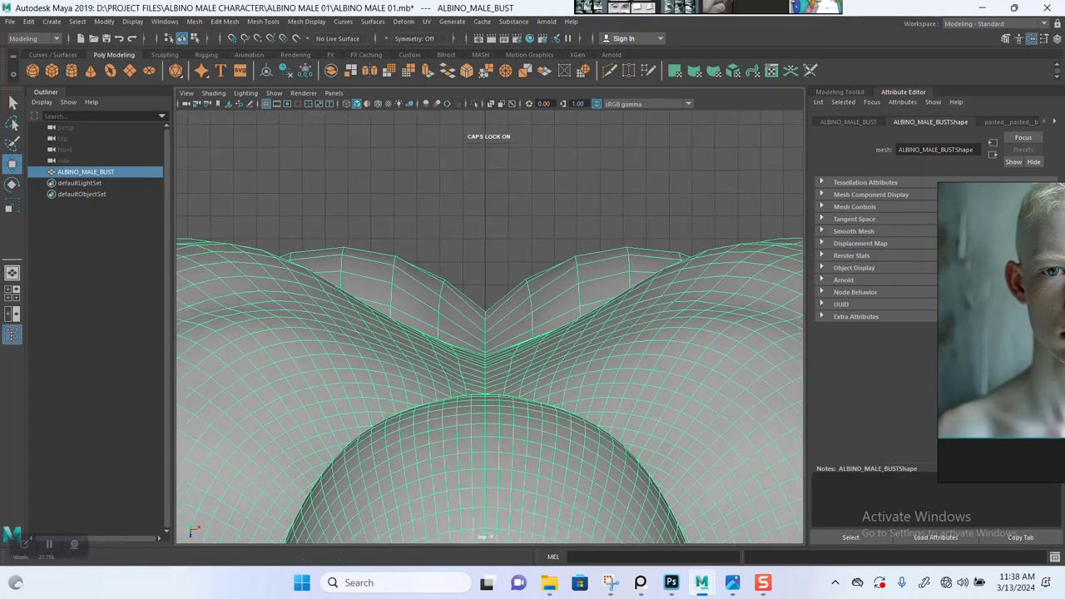
scroll(491, 327, down, 8)
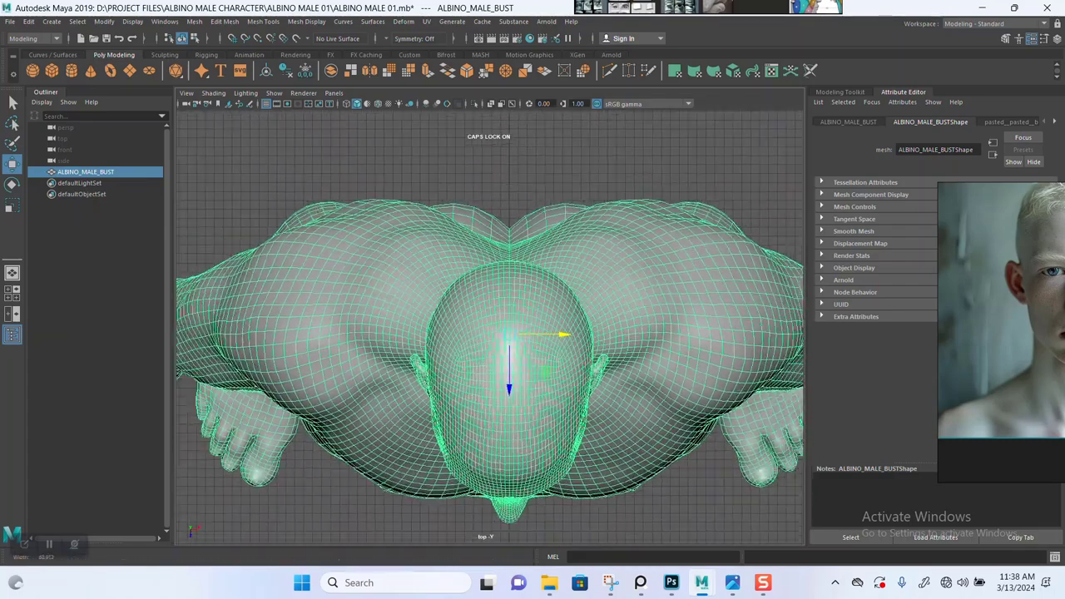
Switch from the top view to the full perspective view and save the scene with the centred mesh.
key(space)
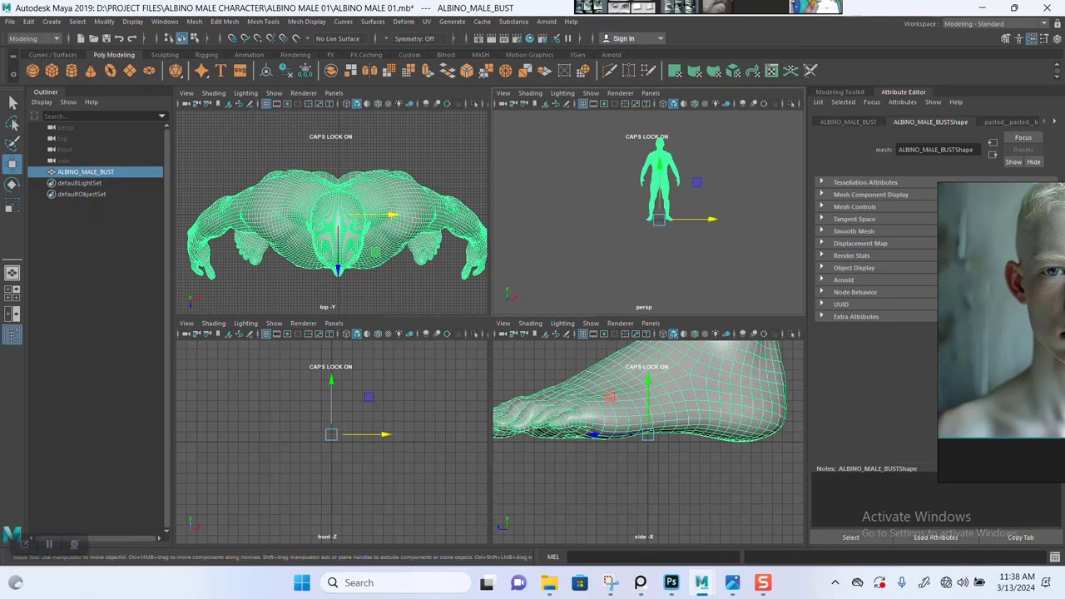
key(space)
key(ctrl+s)
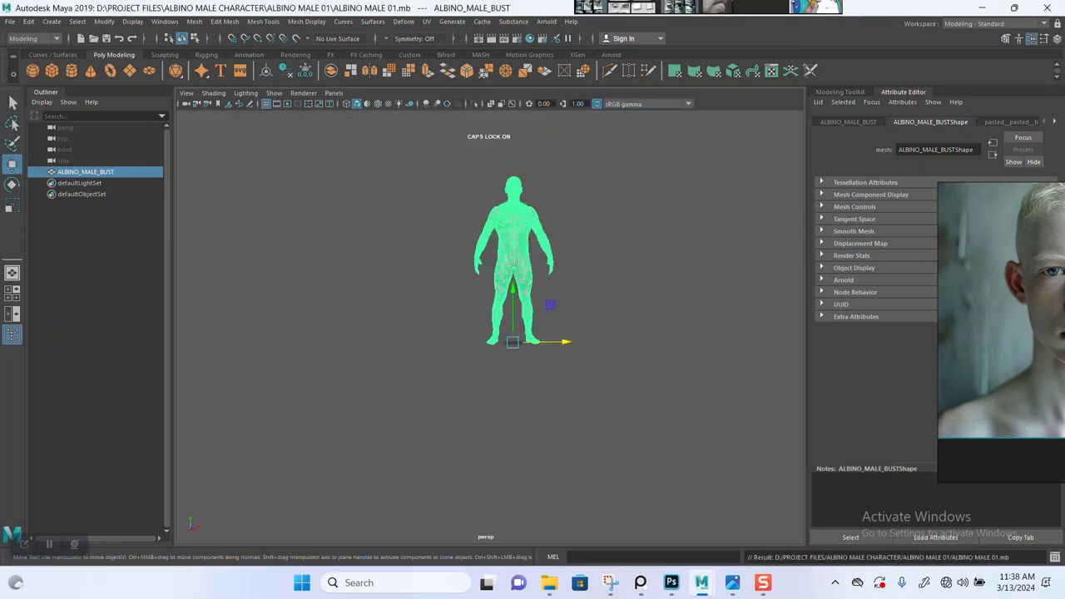
alt+right_drag(466, 324, 532, 324)
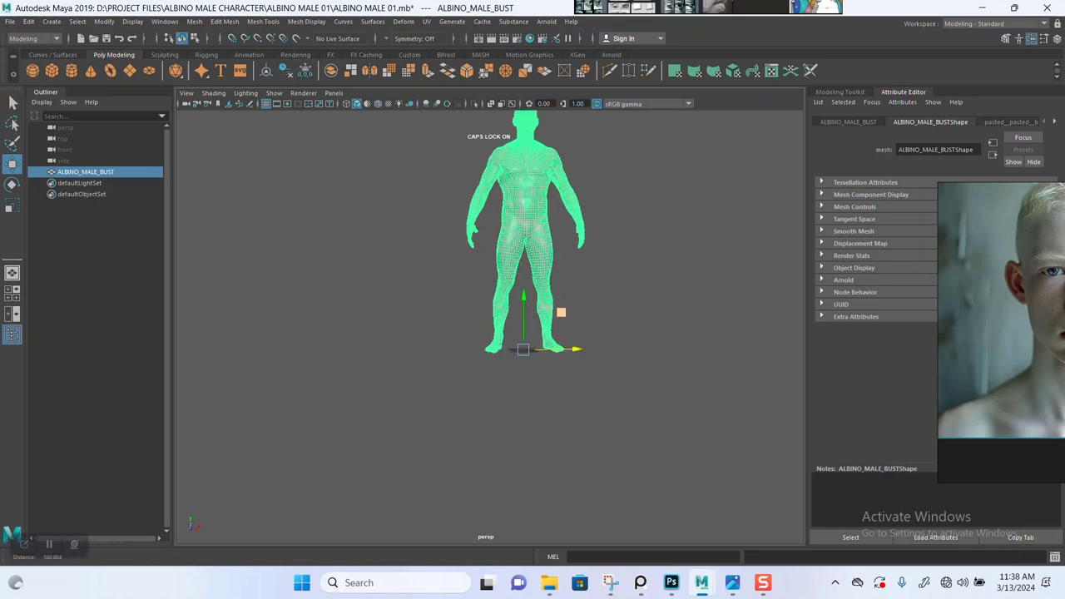
Examine the body mesh from behind in perspective and check its alignment with the grid in the front view.
alt+drag(416, 317, 682, 316)
alt+right_drag(532, 317, 549, 316)
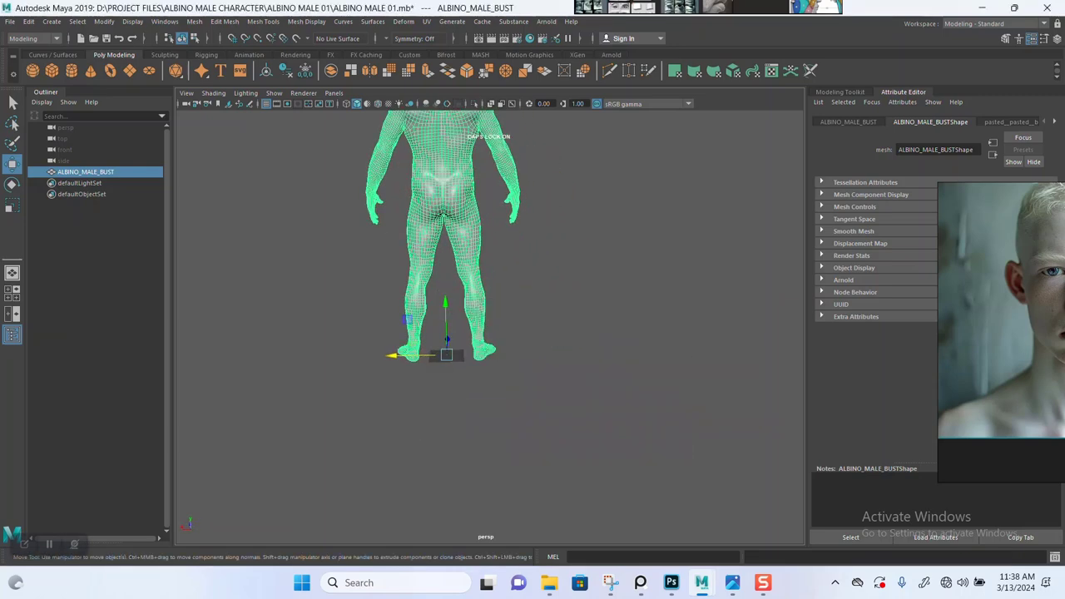
key(space)
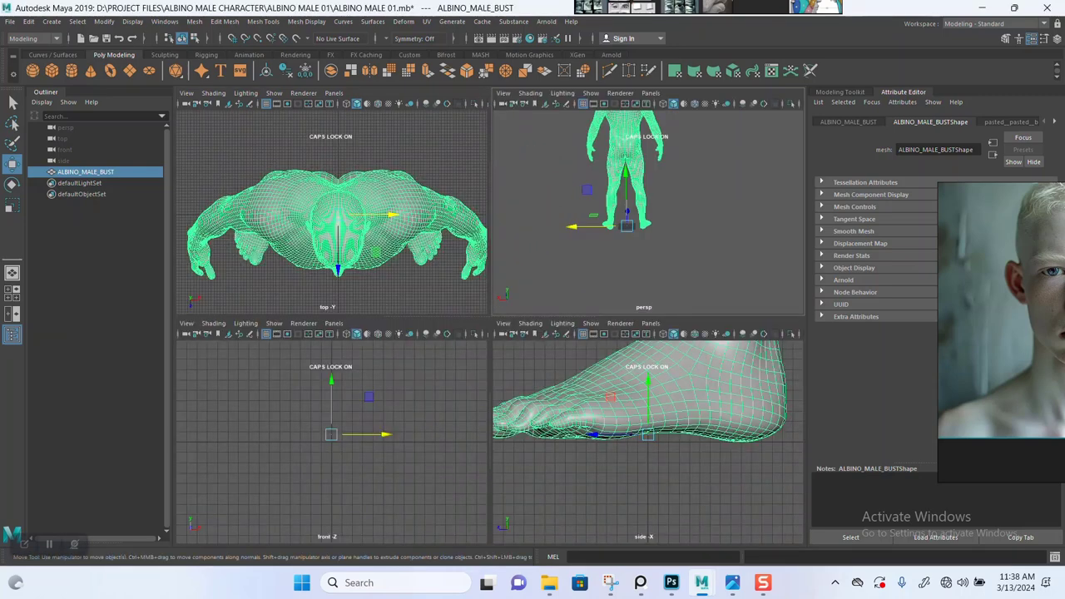
key(f)
key(space)
mouse_move(489, 325)
alt+right_down()
mouse_move(515, 324)
mouse_move(504, 325)
alt+right_up()
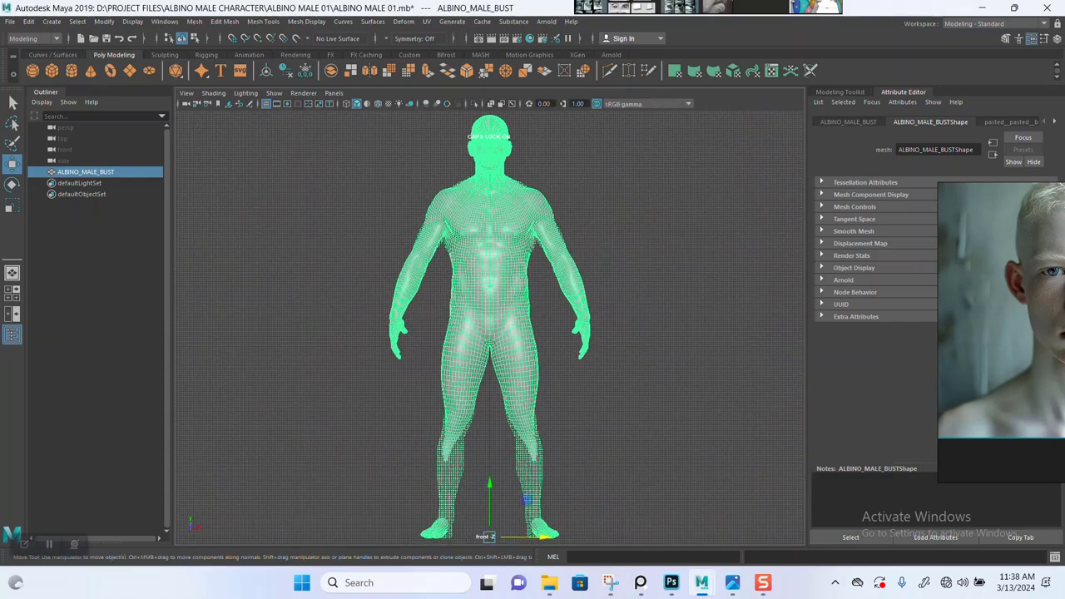
alt+middle_drag(504, 324, 459, 295)
alt+right_drag(459, 295, 540, 295)
scroll(421, 324, up, 5)
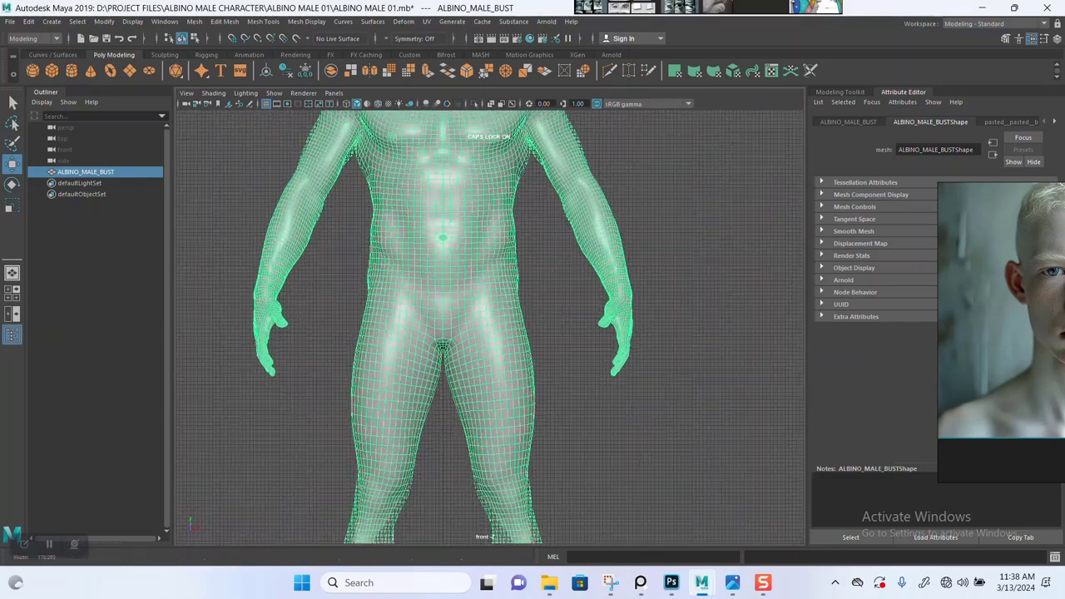
Examine the body mesh in the side view, checking how the feet and full profile sit on the grid.
key(space)
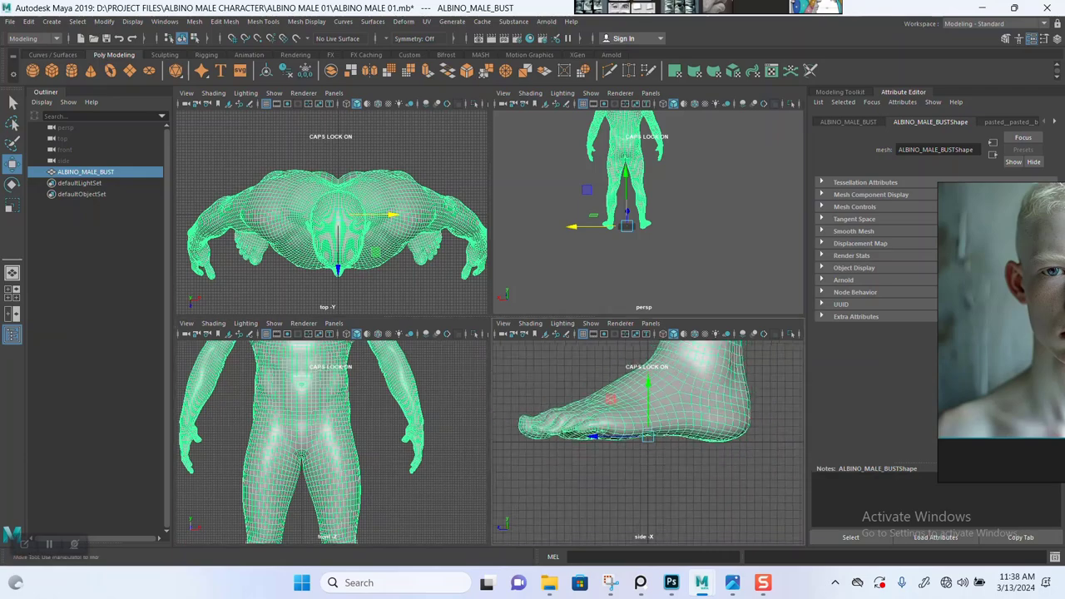
key(space)
scroll(489, 327, down, 2)
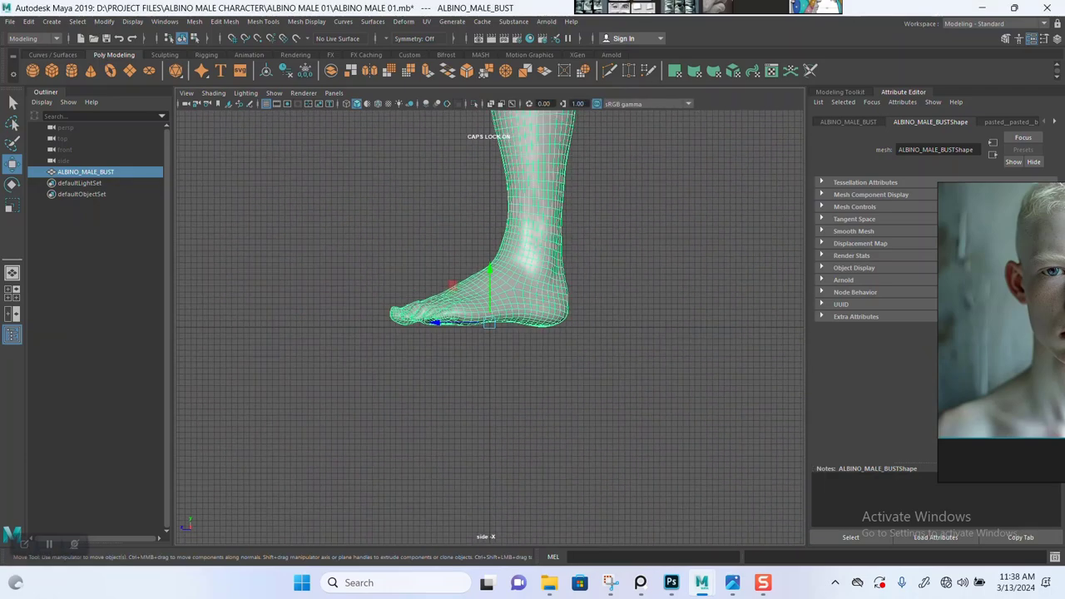
scroll(489, 327, down, 7)
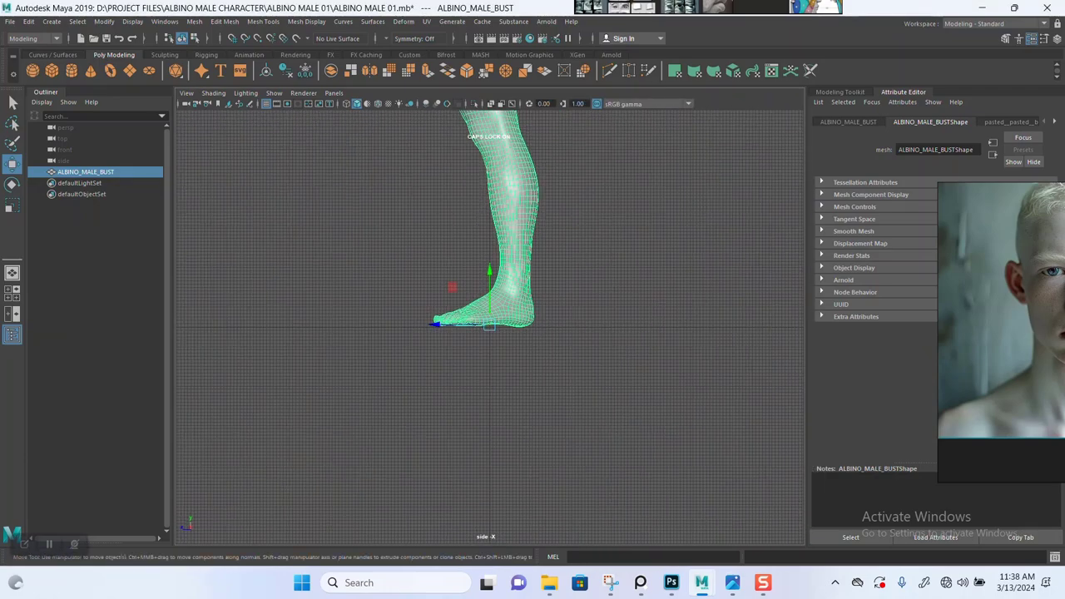
scroll(489, 327, down, 4)
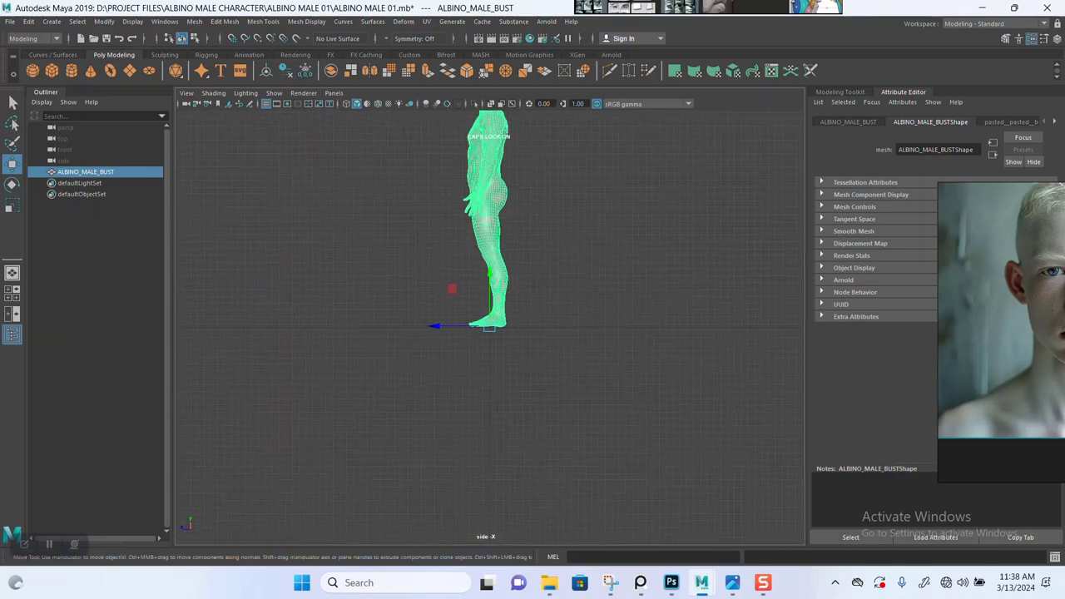
alt+middle_drag(490, 326, 449, 375)
scroll(491, 326, up, 1)
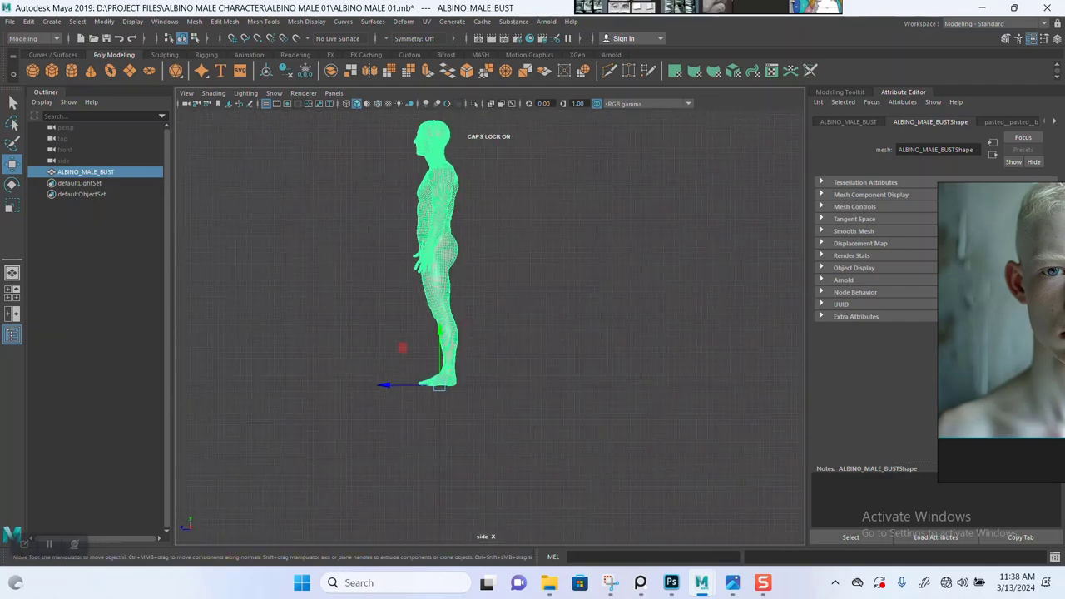
scroll(489, 327, up, 5)
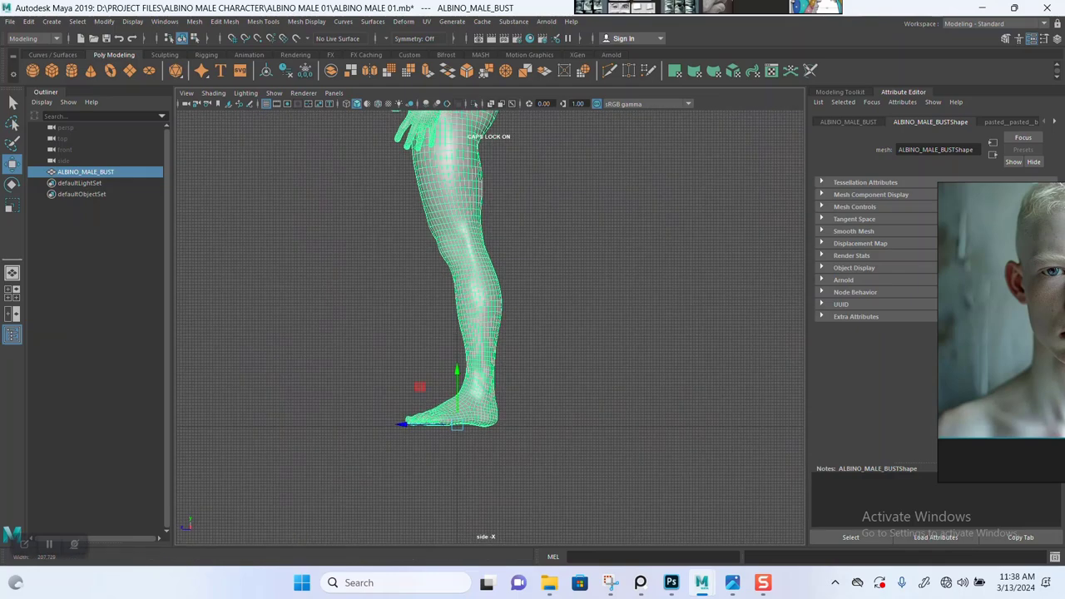
scroll(489, 327, down, 1)
Return to the full perspective view, clear the mesh selection and save the scene.
key(space)
key(space)
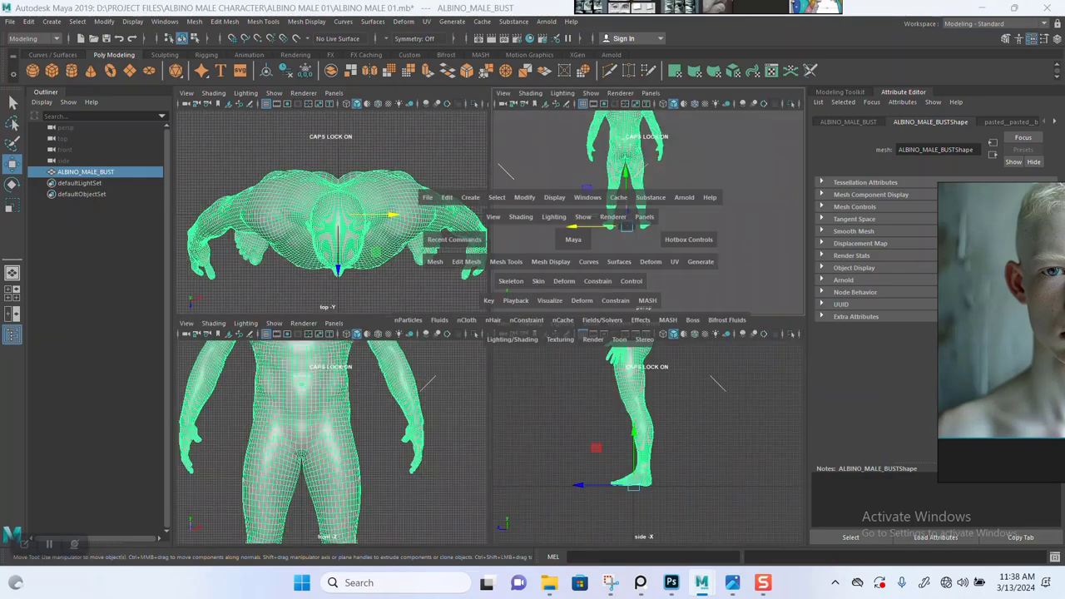
alt+drag(490, 327, 591, 325)
click(591, 324)
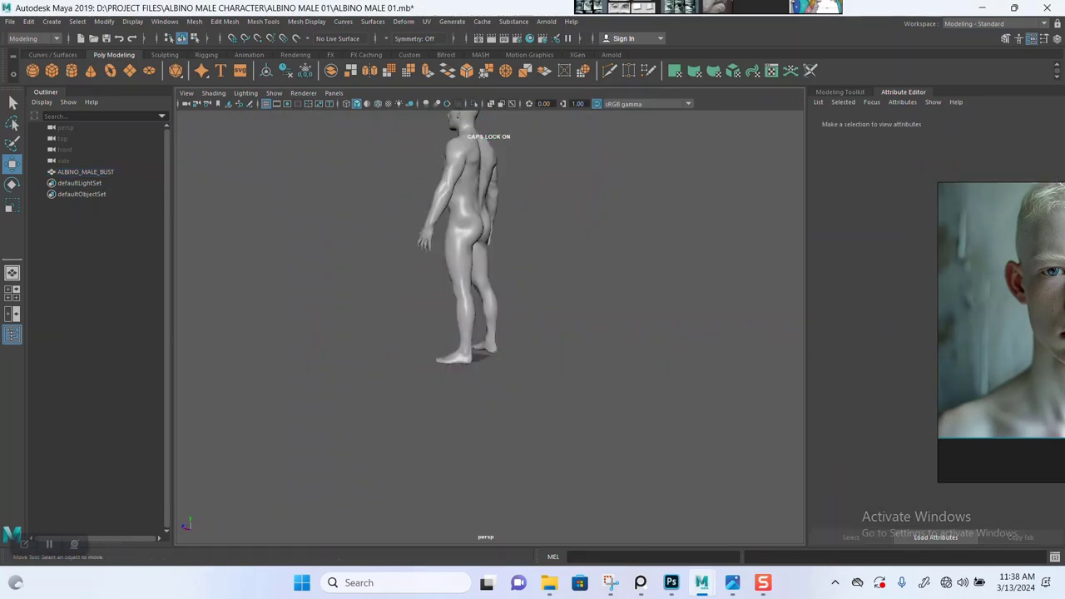
key(ctrl+s)
alt+drag(432, 325, 582, 325)
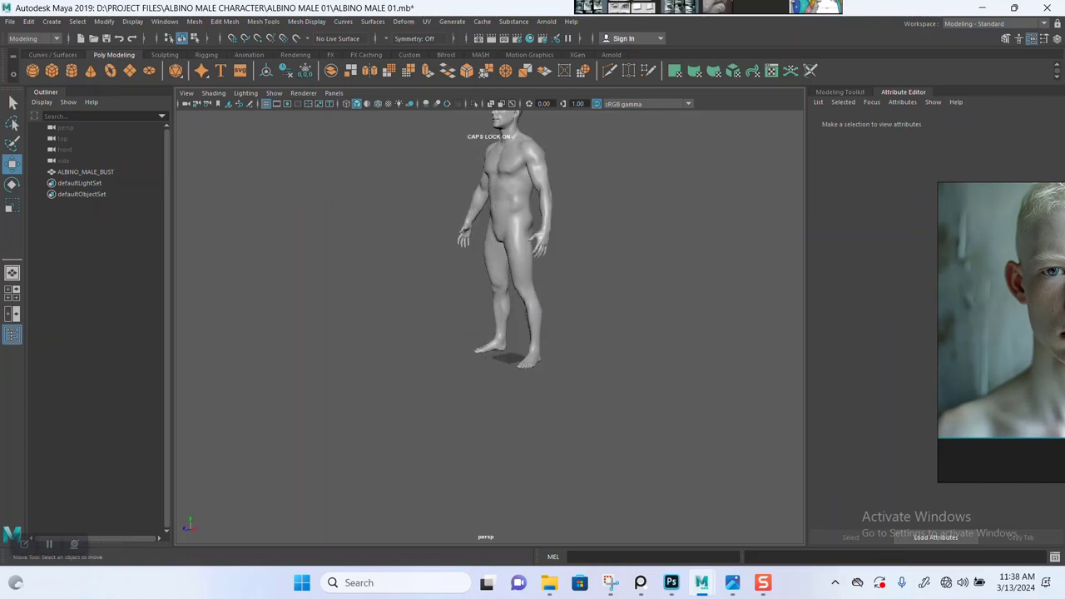
alt+middle_drag(566, 274, 471, 346)
alt+drag(470, 333, 566, 332)
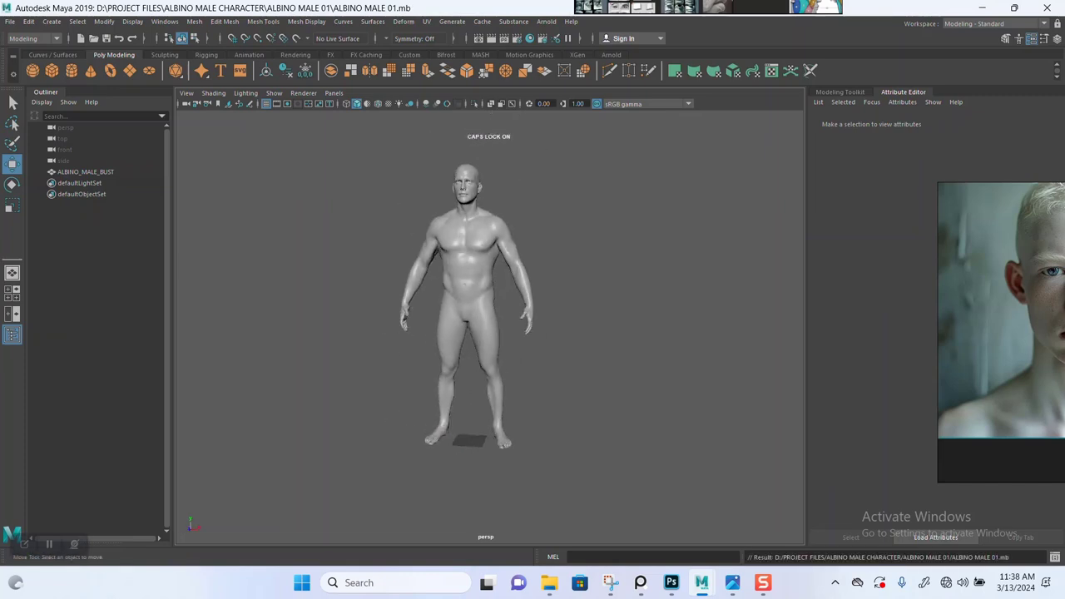
Place the albino portrait reference beside the model and frame the model's head and torso from the front.
alt+right_drag(489, 327, 574, 327)
alt+drag(500, 325, 549, 321)
alt+middle_drag(524, 283, 486, 361)
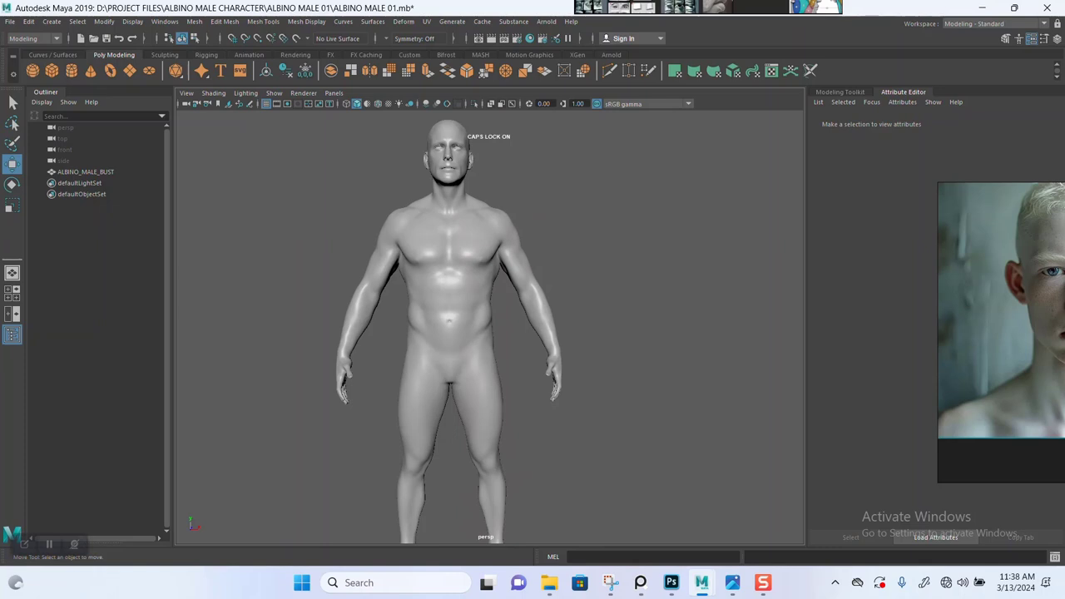
right_drag(1007, 333, 704, 216)
middle_drag(704, 215, 706, 238)
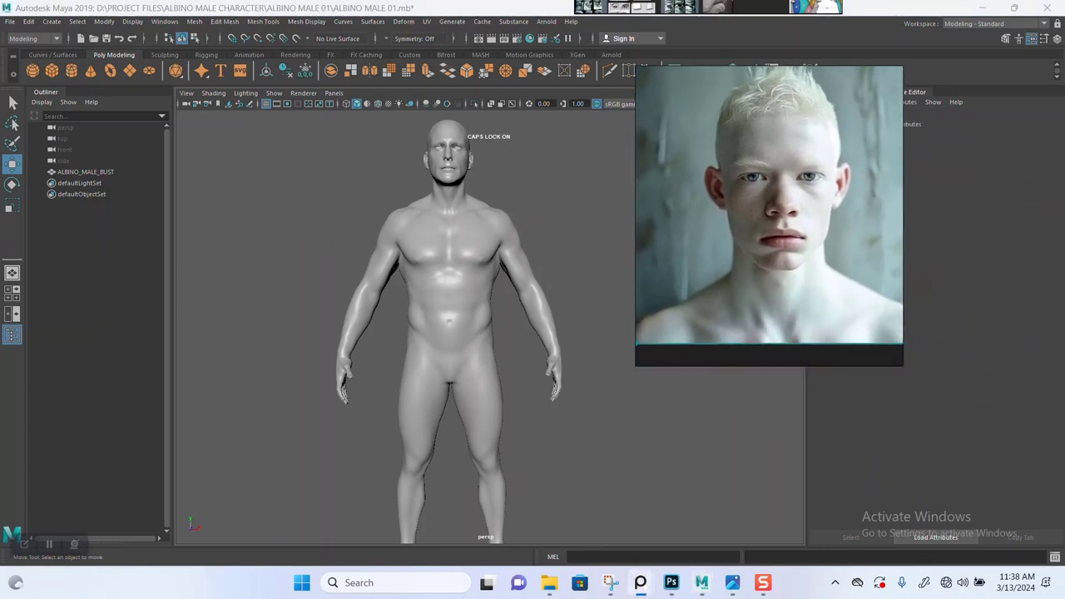
alt+middle_drag(500, 250, 480, 359)
alt+right_drag(466, 342, 549, 333)
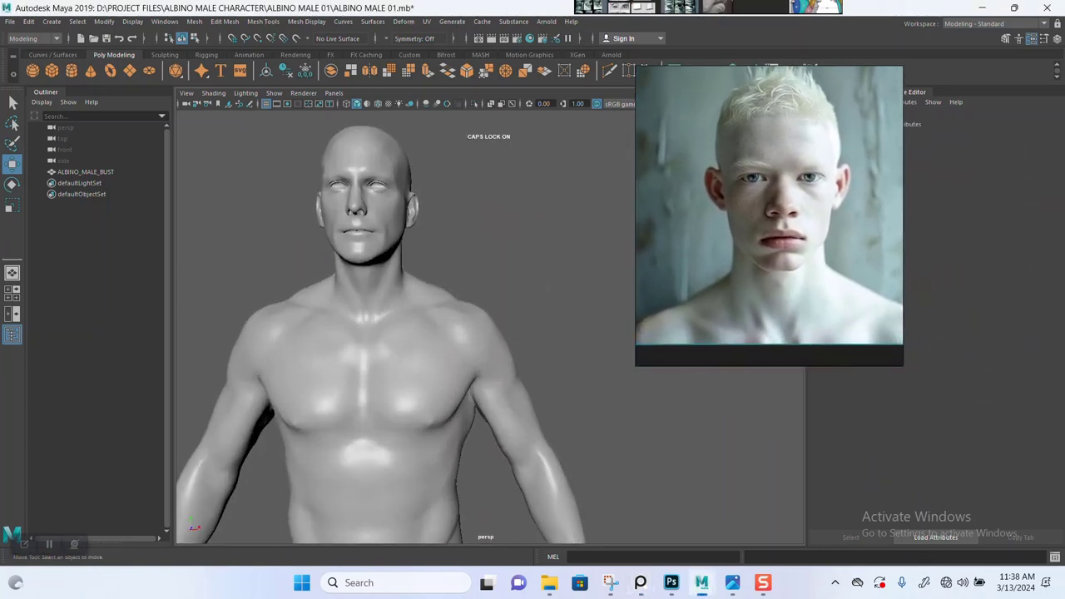
alt+middle_drag(449, 325, 550, 324)
alt+drag(545, 324, 556, 326)
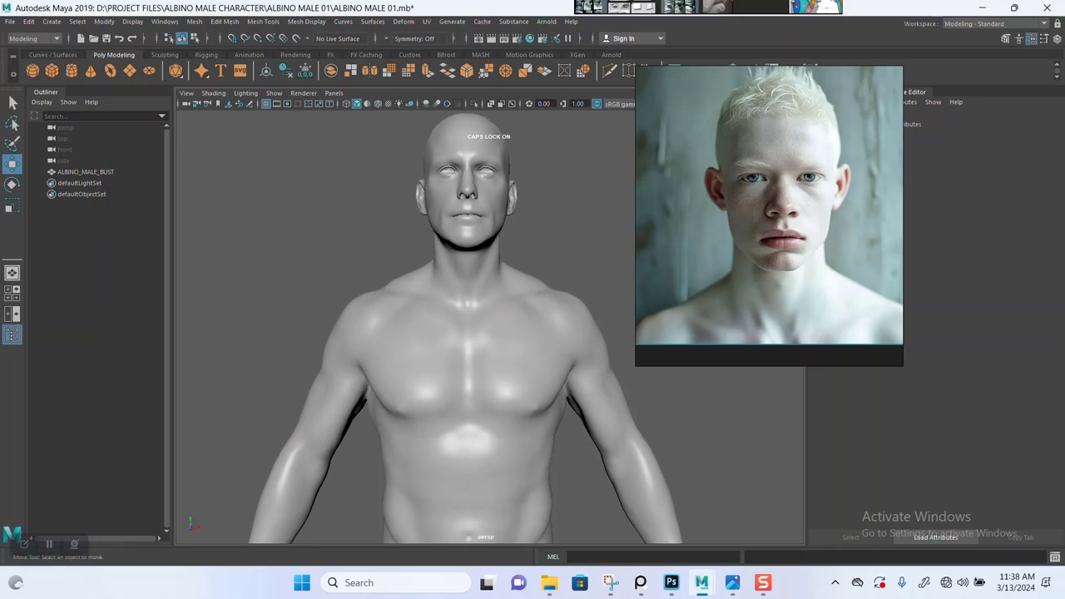
Select the persp camera to show its attributes and move the portrait reference to the other side of the model's head.
click(66, 127)
right_drag(749, 208, 158, 133)
alt+right_drag(565, 275, 587, 280)
alt+middle_drag(586, 280, 576, 380)
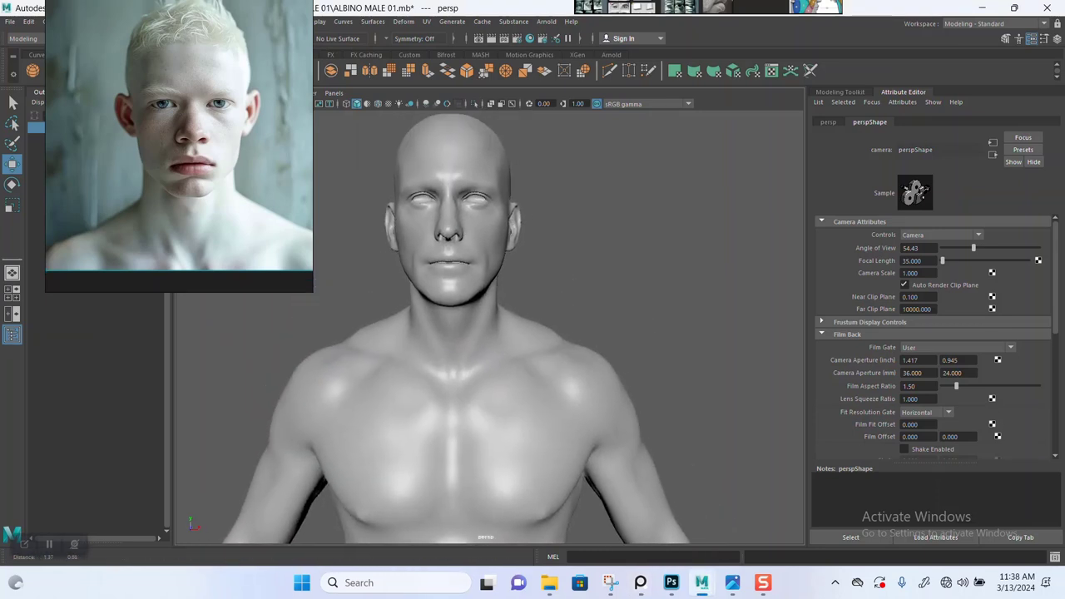
Set the persp camera's focal length to 85 and save the scene.
scroll(489, 327, up, 2)
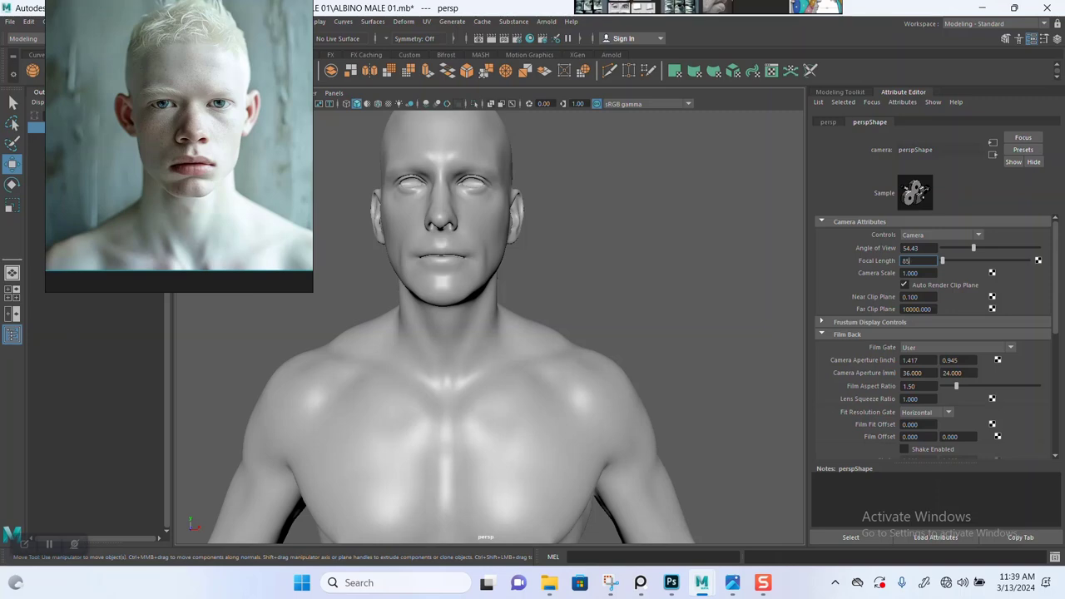
key(Return)
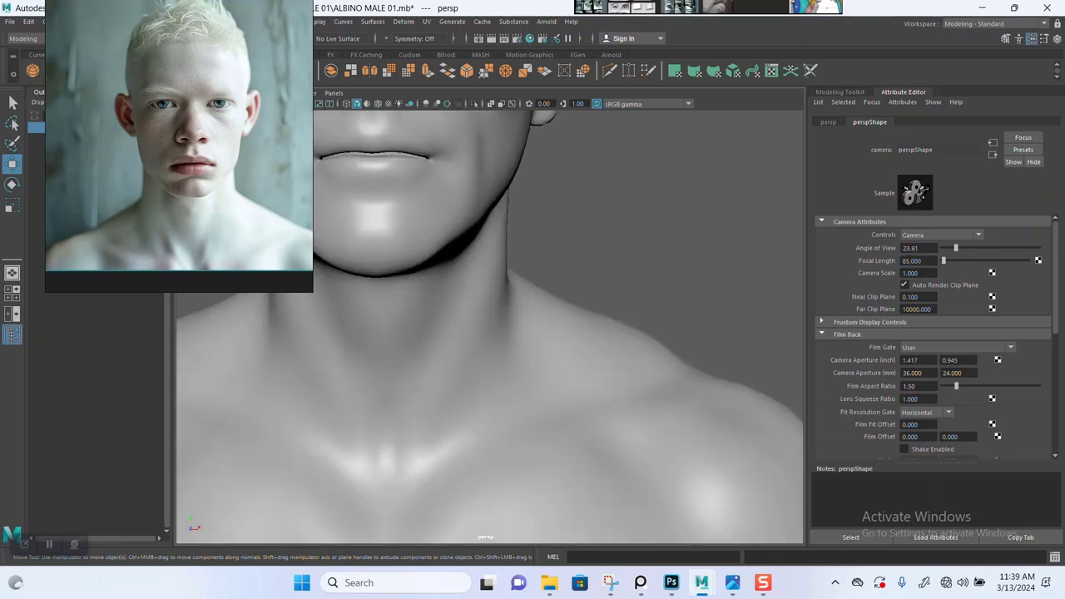
scroll(489, 328, down, 5)
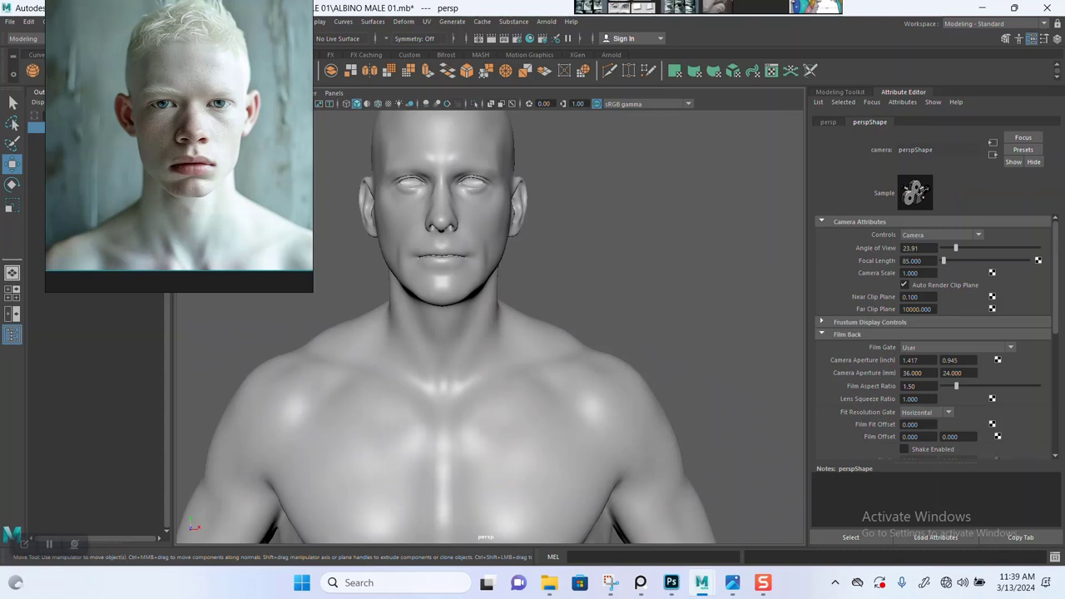
key(ctrl+s)
scroll(489, 328, down, 3)
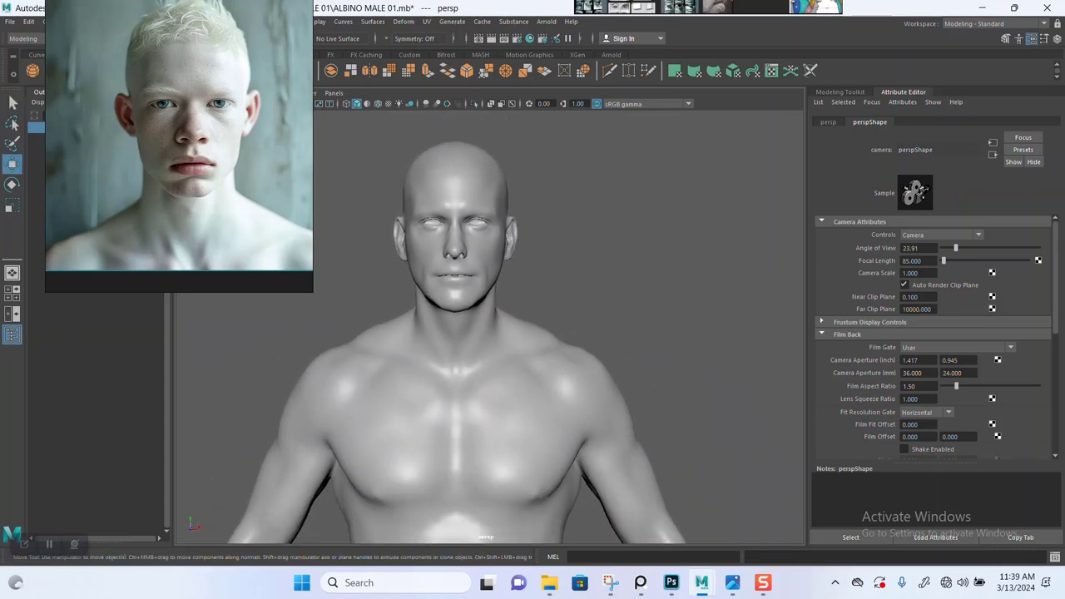
Try a camera scale of 5 on the persp camera and check the resulting view of the model.
alt+middle_drag(458, 328, 483, 328)
scroll(489, 328, down, 2)
alt+drag(482, 328, 484, 309)
scroll(490, 328, up, 2)
alt+middle_drag(489, 328, 473, 333)
scroll(489, 328, up, 2)
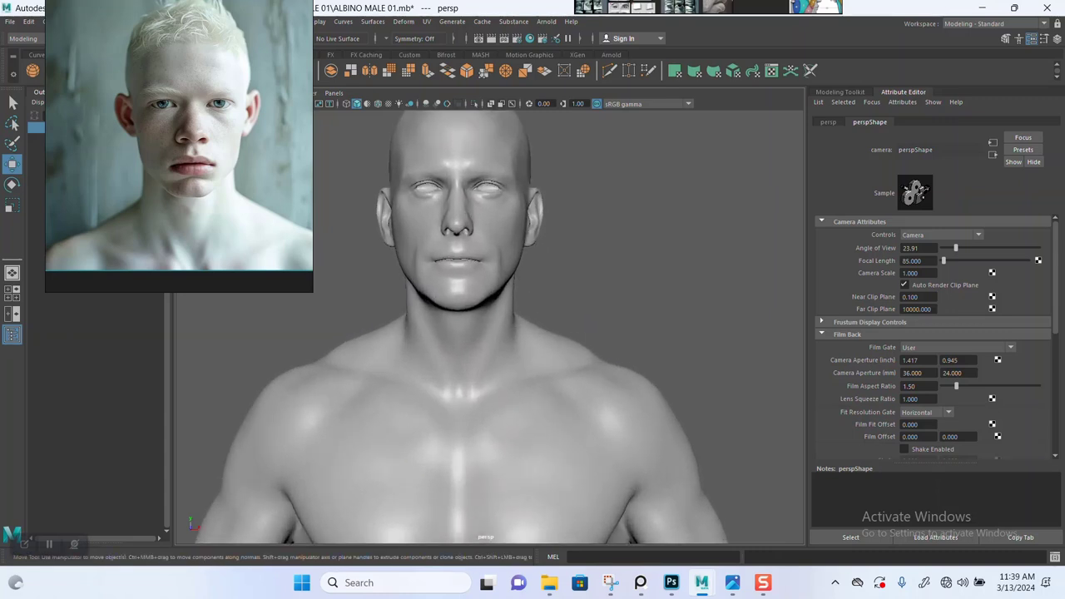
key(Return)
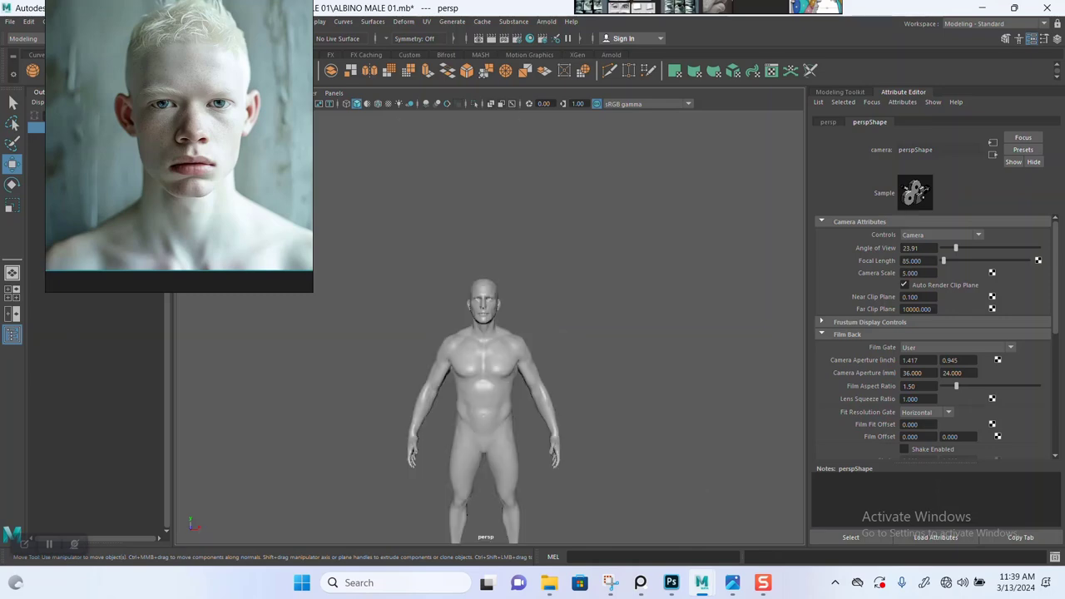
scroll(489, 327, up, 4)
scroll(489, 328, down, 5)
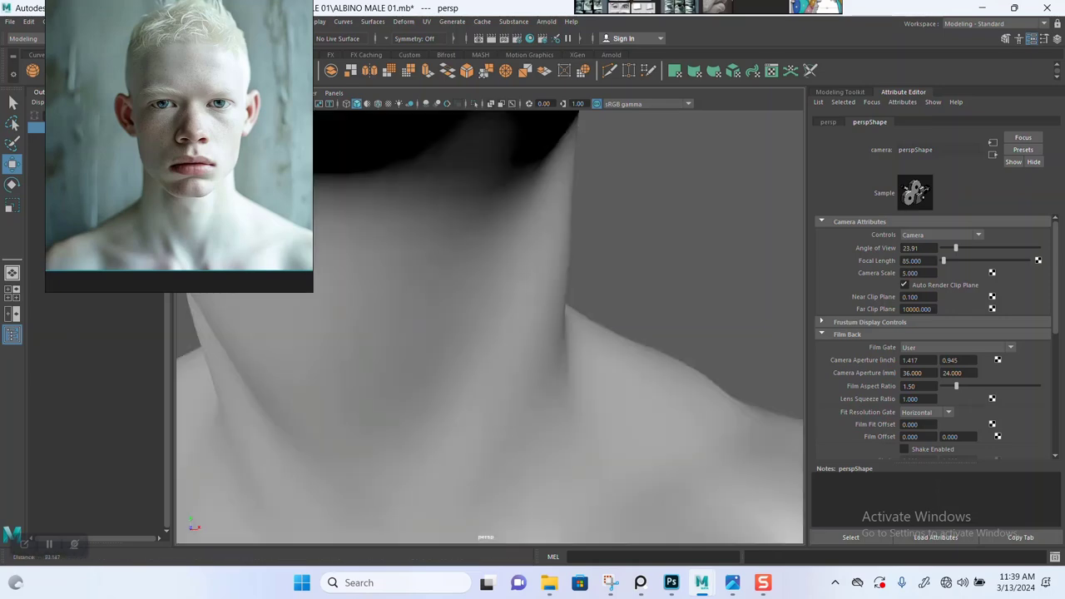
scroll(489, 328, down, 1)
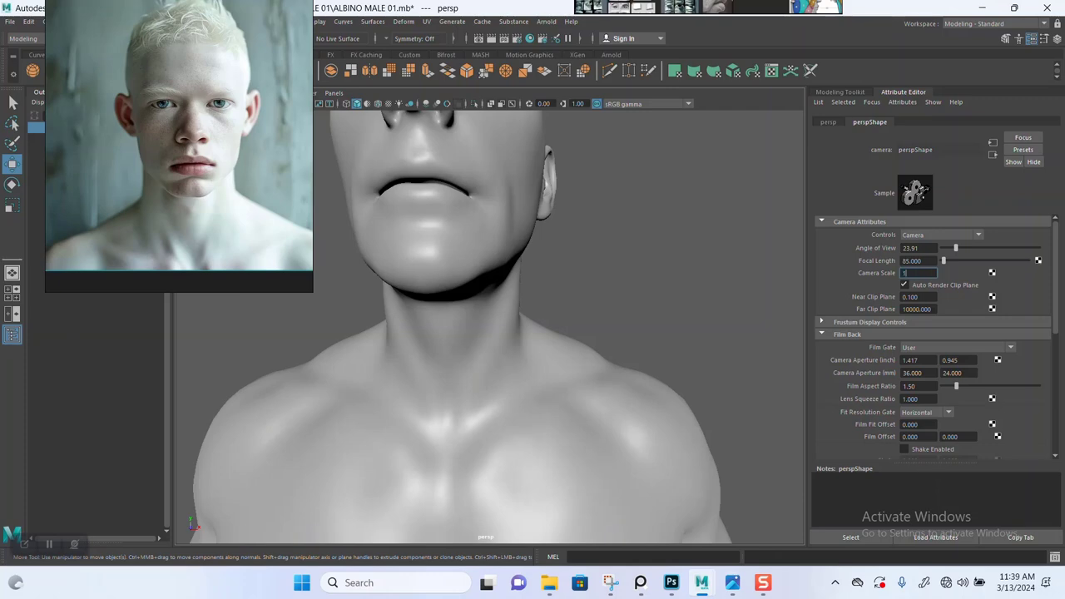
Set the persp camera's camera scale back to 1.
text(1)
key(Return)
scroll(489, 328, down, 6)
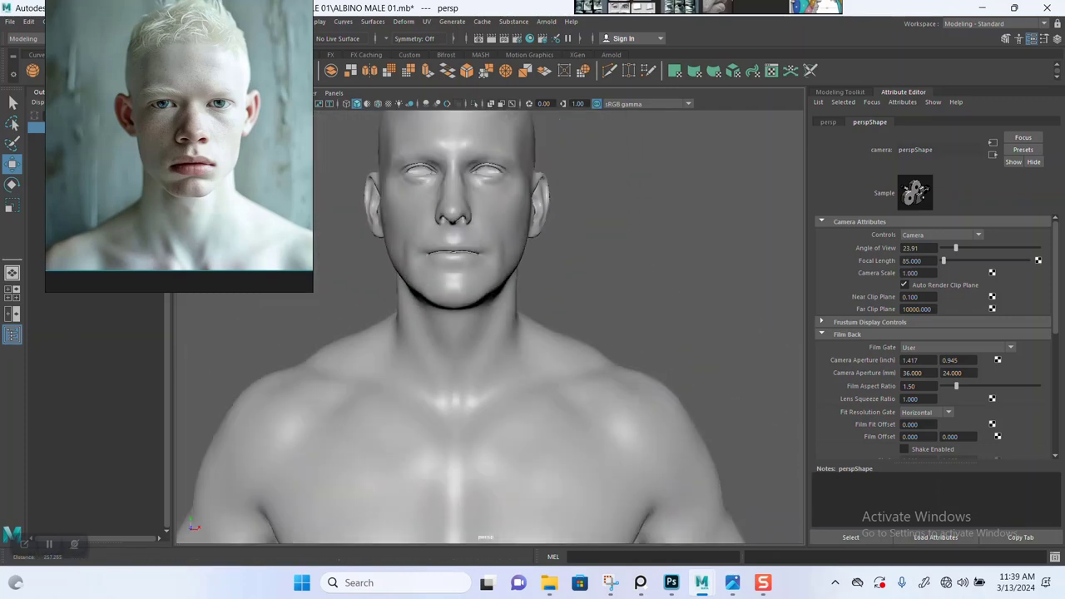
Compare the model's head and shoulders with the portrait reference from the front and in three-quarter view.
alt+middle_drag(490, 328, 490, 353)
scroll(490, 328, up, 2)
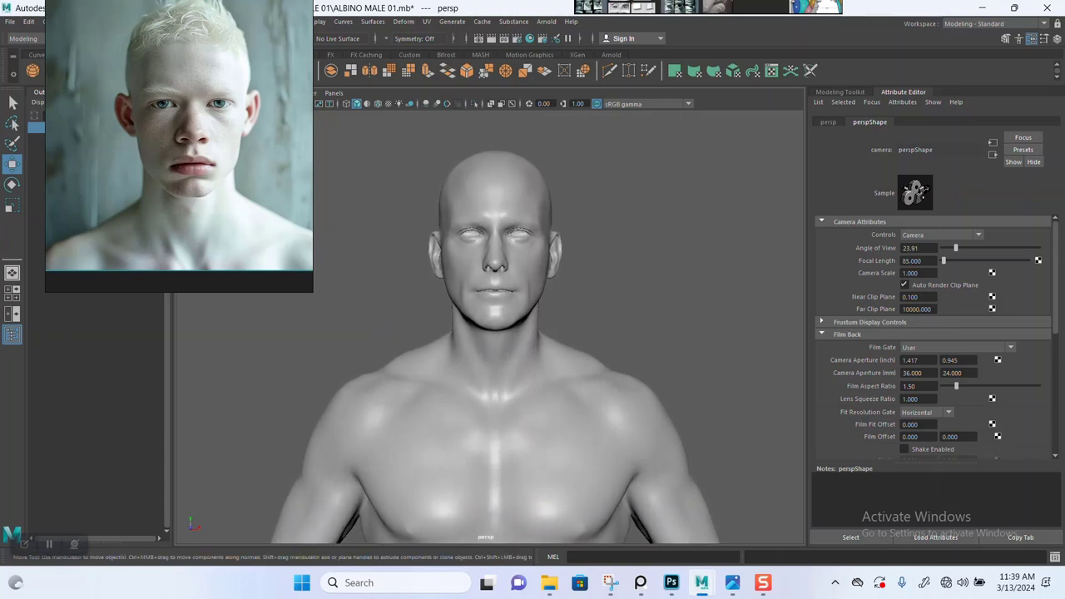
scroll(495, 333, up, 2)
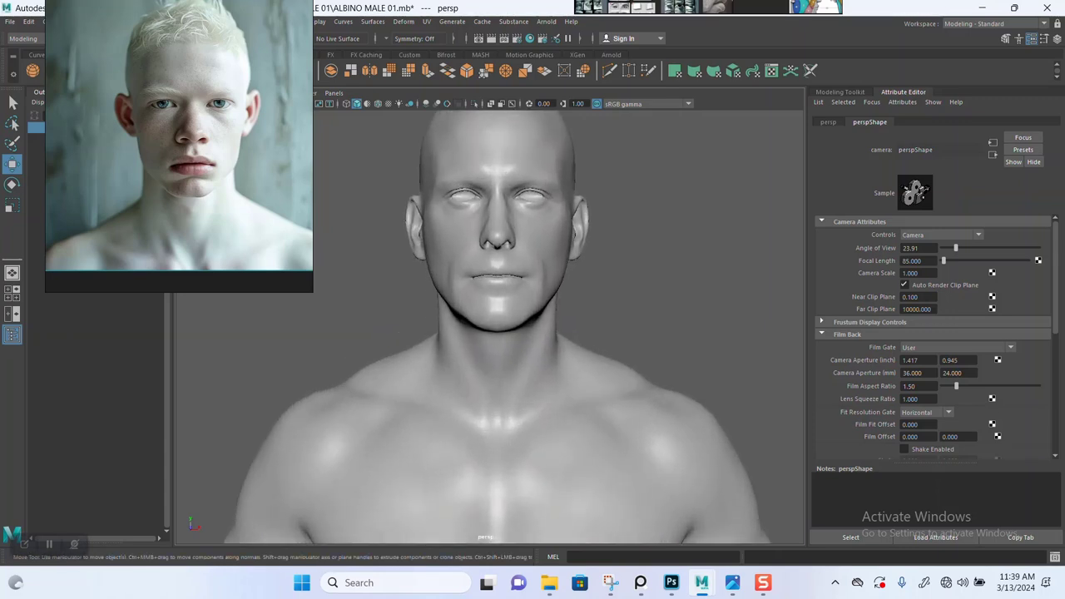
alt+middle_drag(496, 316, 496, 369)
scroll(496, 333, up, 2)
scroll(496, 333, down, 1)
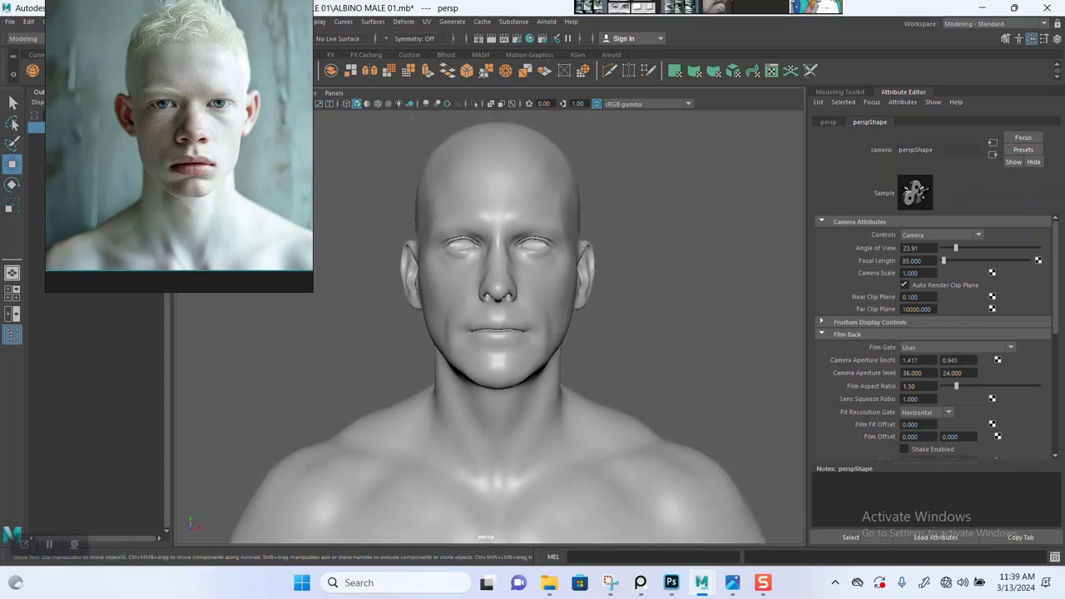
alt+drag(500, 333, 396, 331)
alt+middle_drag(395, 331, 657, 316)
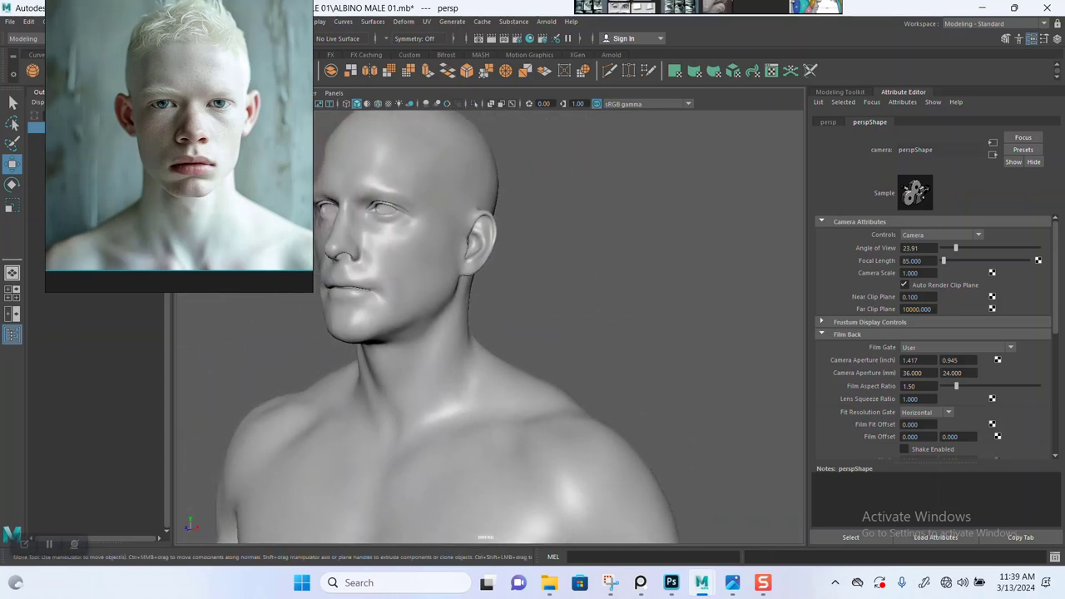
alt+middle_drag(499, 333, 563, 338)
alt+drag(500, 333, 538, 337)
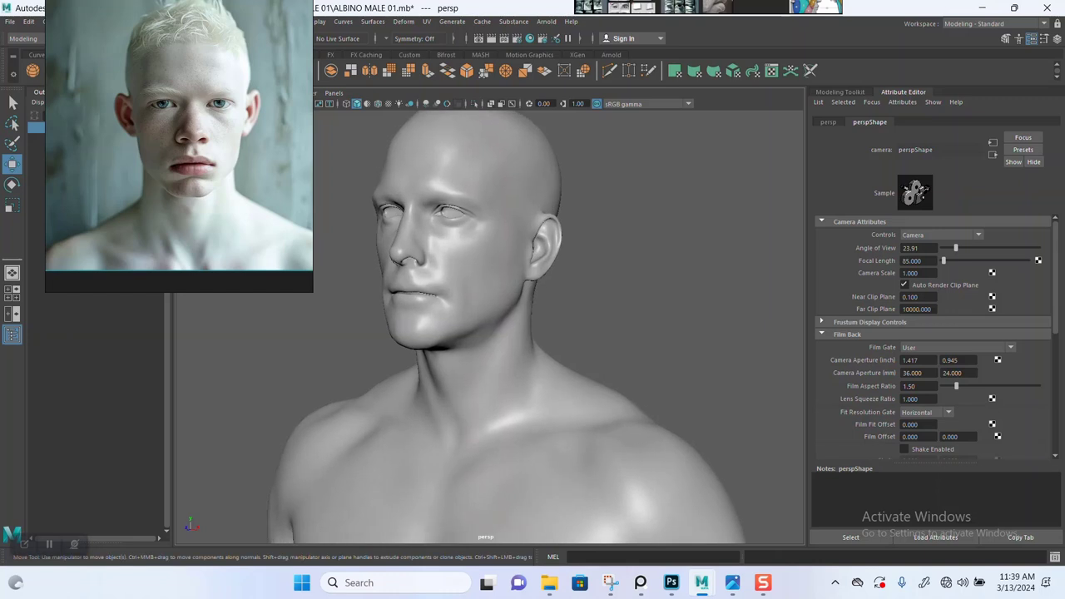
alt+middle_drag(538, 338, 590, 337)
alt+drag(500, 332, 574, 335)
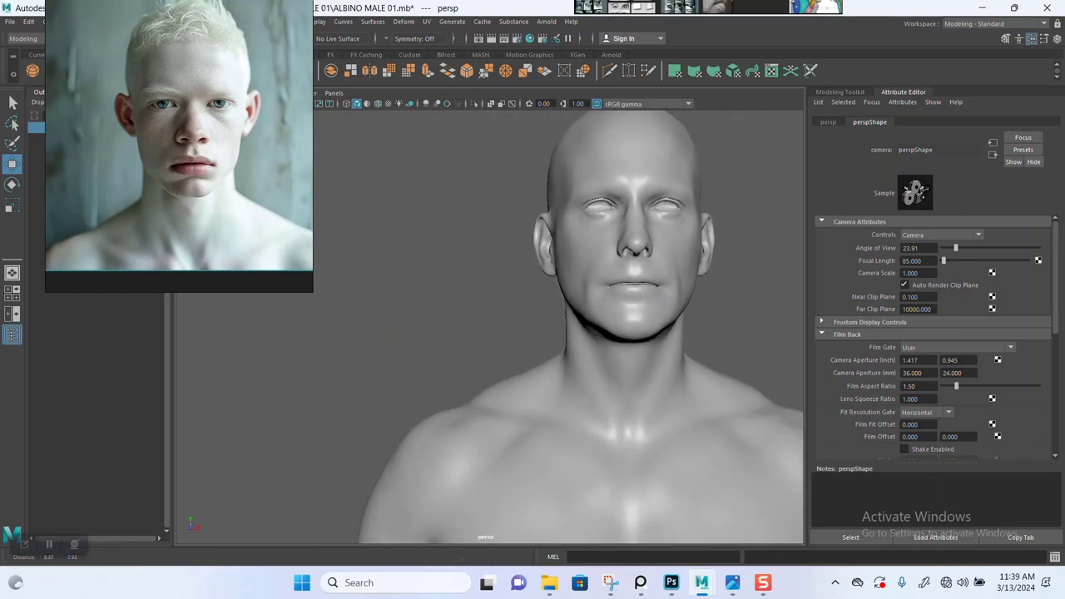
alt+middle_drag(574, 334, 446, 366)
alt+right_drag(445, 366, 541, 366)
alt+middle_drag(524, 341, 510, 371)
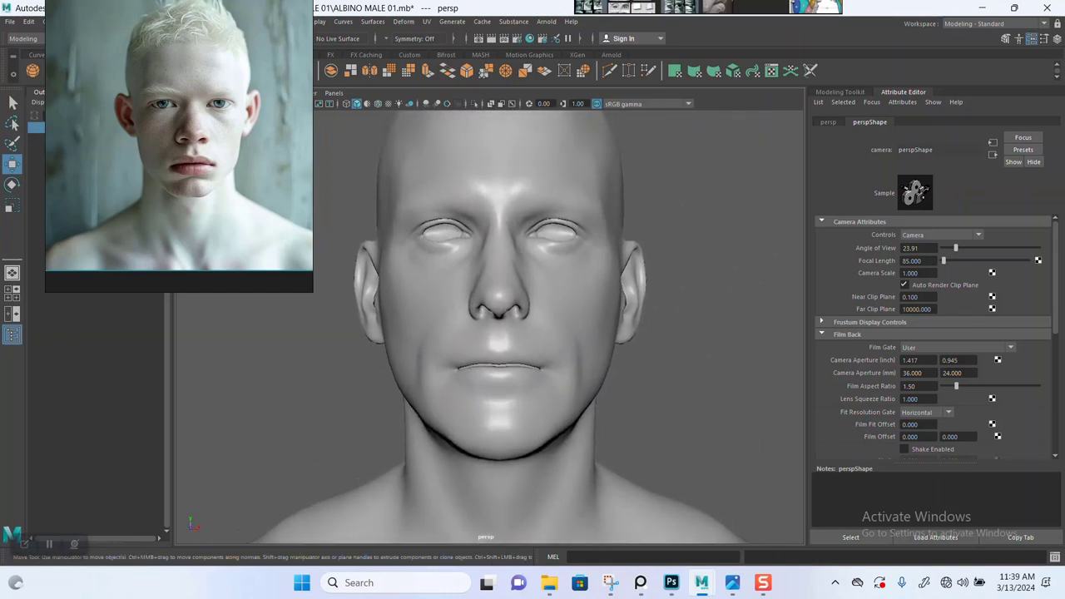
Reposition the portrait reference beside the model and compare the head's proportions with it from the front.
right_drag(188, 158, 176, 237)
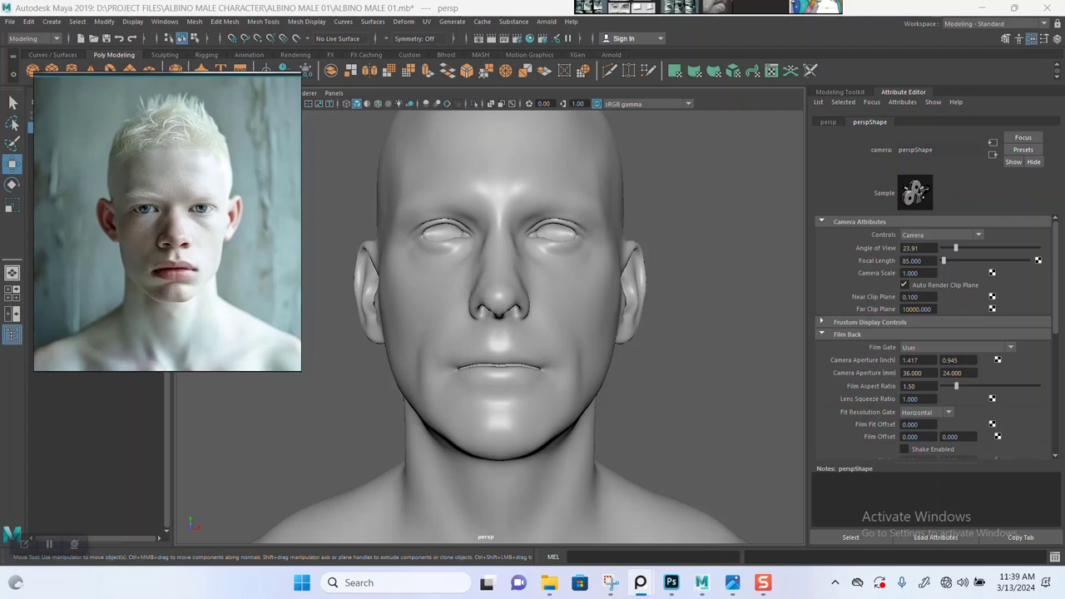
mouse_move(532, 332)
alt+right_down()
mouse_move(466, 333)
mouse_move(541, 333)
alt+right_up()
alt+middle_drag(499, 325, 491, 377)
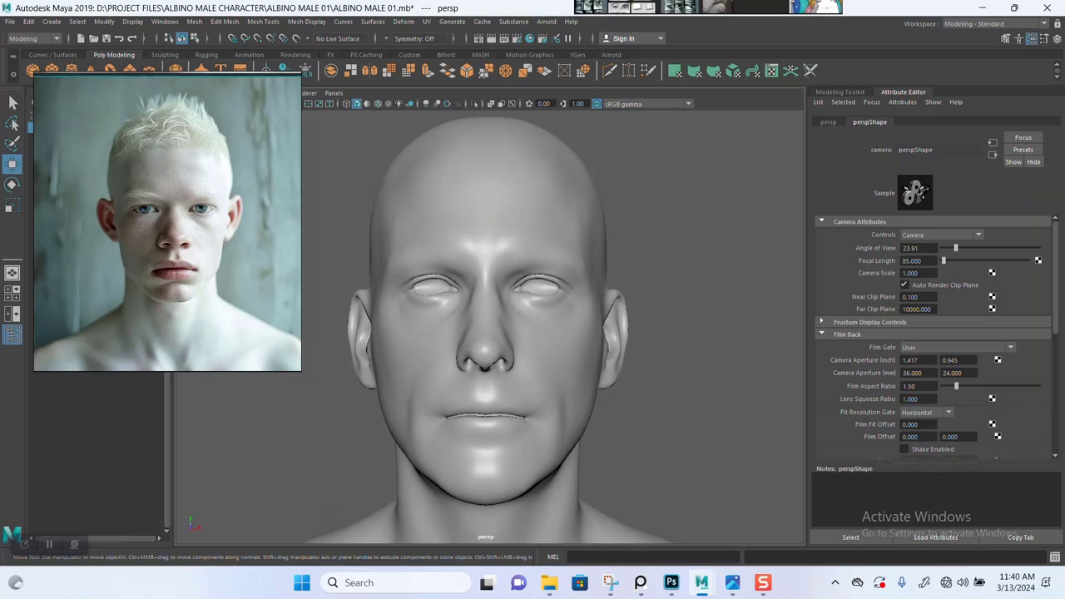
alt+right_drag(532, 333, 483, 333)
alt+drag(482, 333, 511, 322)
alt+middle_drag(512, 322, 469, 351)
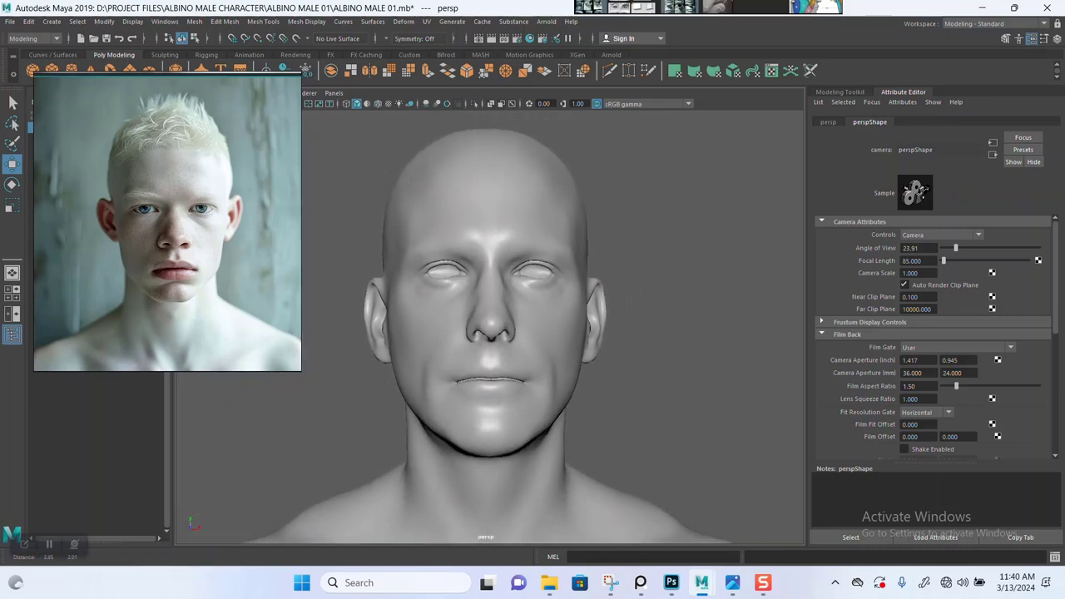
alt+right_drag(470, 351, 478, 351)
alt+drag(478, 351, 466, 351)
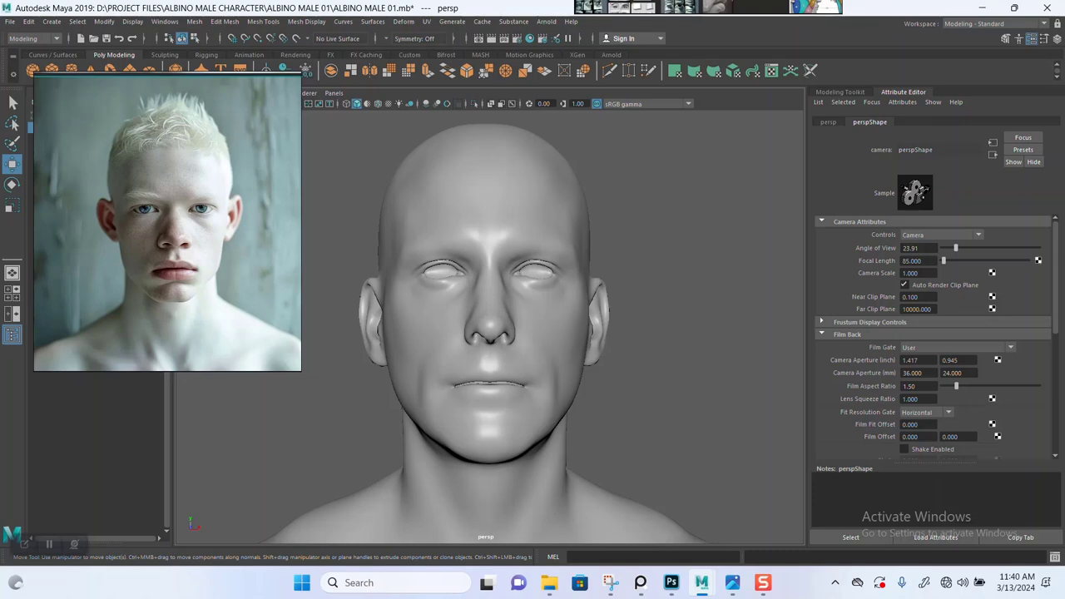
alt+drag(466, 351, 466, 351)
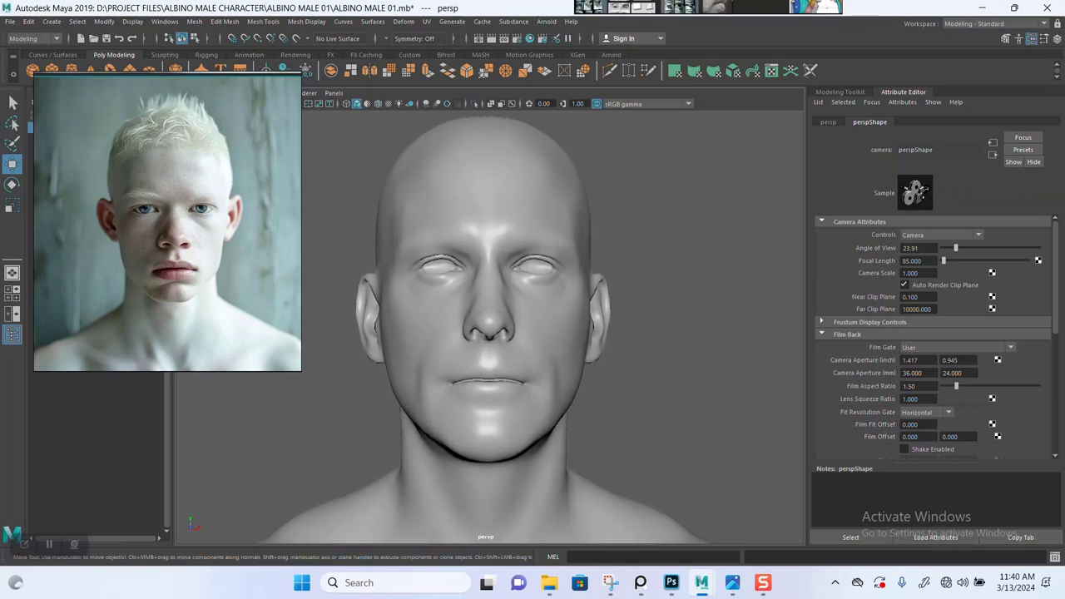
Select the ALBINO_MALE_BUST mesh and compare its torso and arms with the body portion framed in the full portrait reference.
alt+right_drag(466, 352, 410, 351)
click(476, 351)
alt+middle_drag(409, 351, 416, 225)
alt+middle_drag(499, 349, 498, 238)
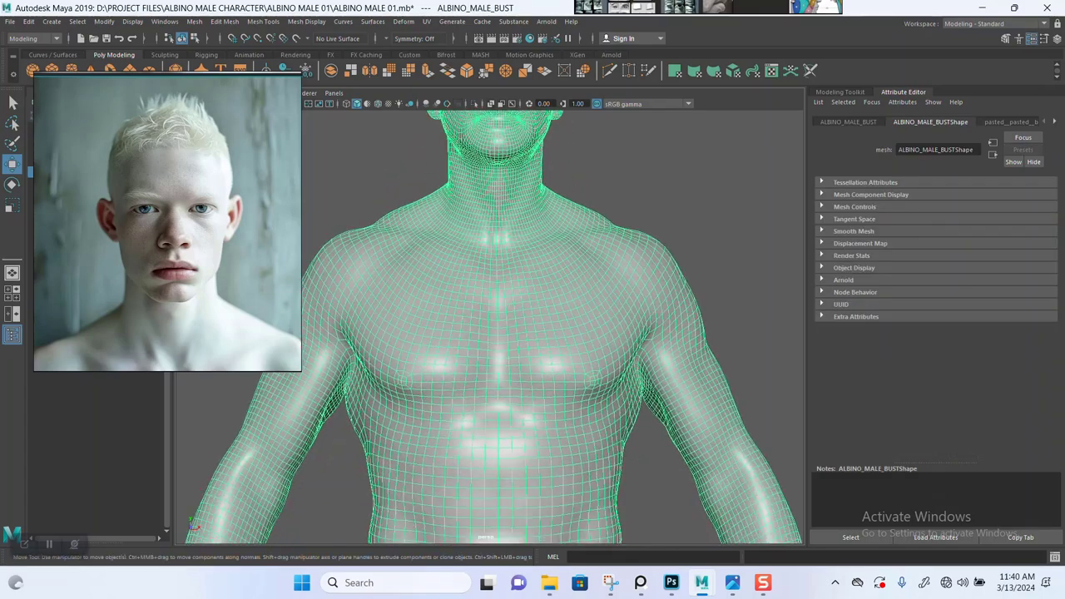
alt+right_drag(499, 324, 478, 324)
alt+drag(479, 324, 408, 329)
alt+middle_drag(408, 329, 551, 257)
alt+drag(507, 321, 582, 319)
alt+middle_drag(583, 319, 510, 337)
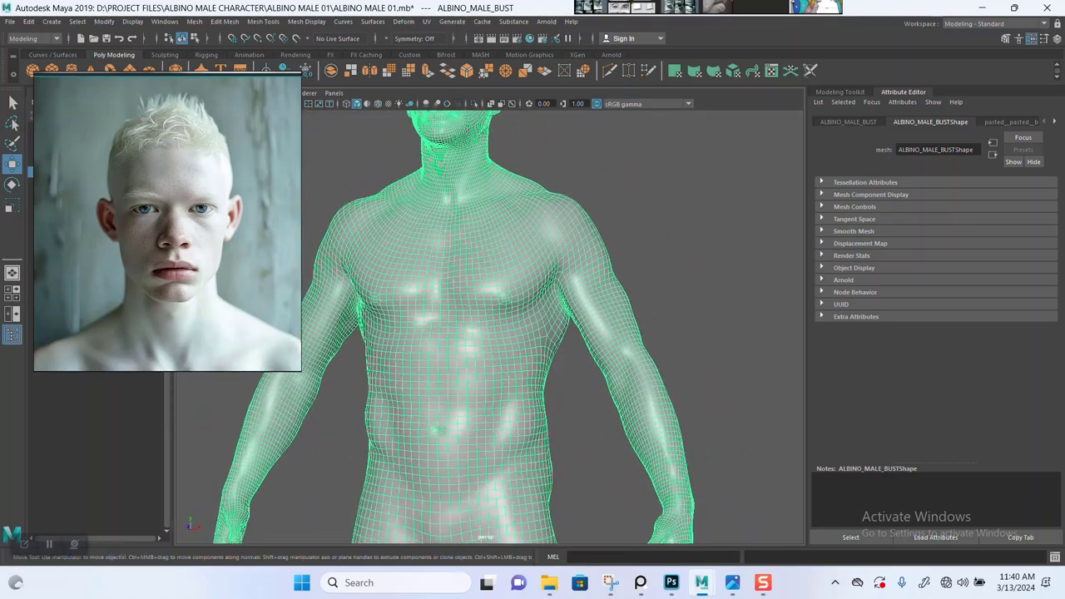
alt+right_drag(509, 337, 545, 337)
mouse_move(545, 337)
alt+mouse_down()
mouse_move(516, 335)
mouse_move(562, 337)
alt+mouse_up()
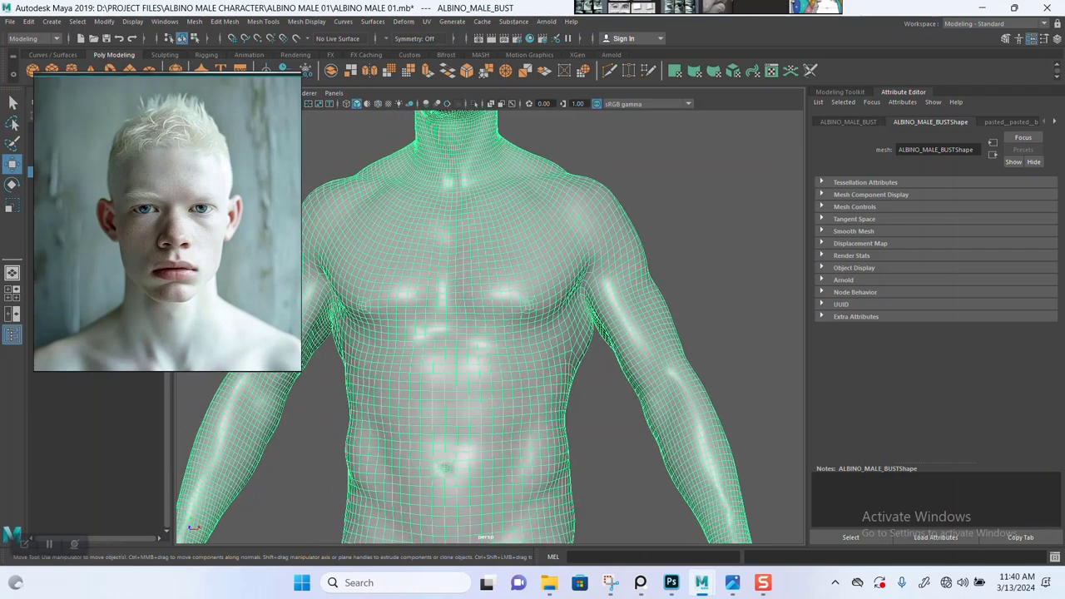
middle_drag(192, 258, 163, 217)
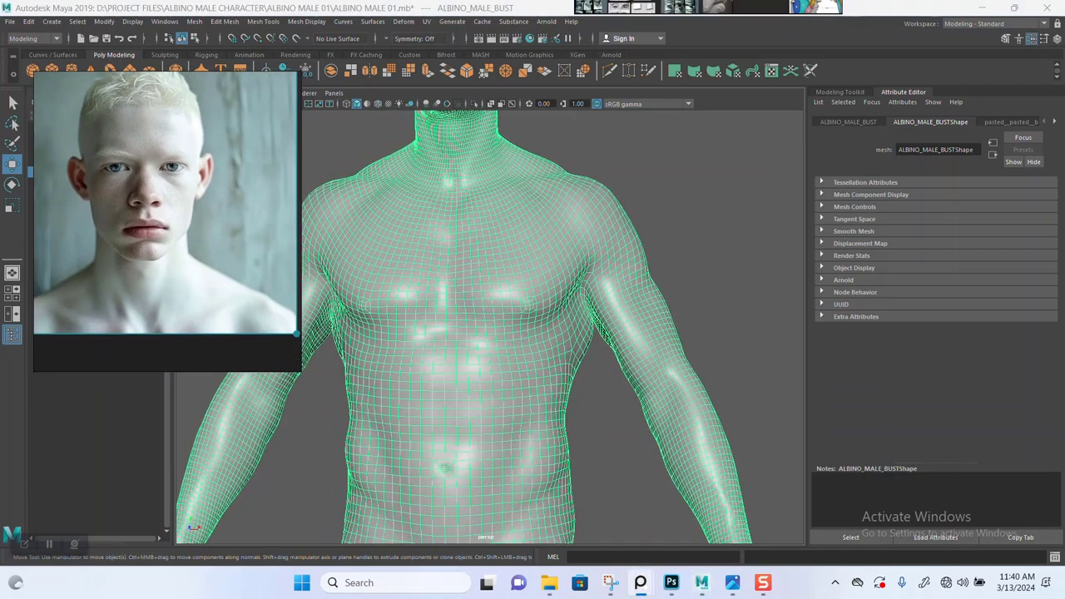
key(space)
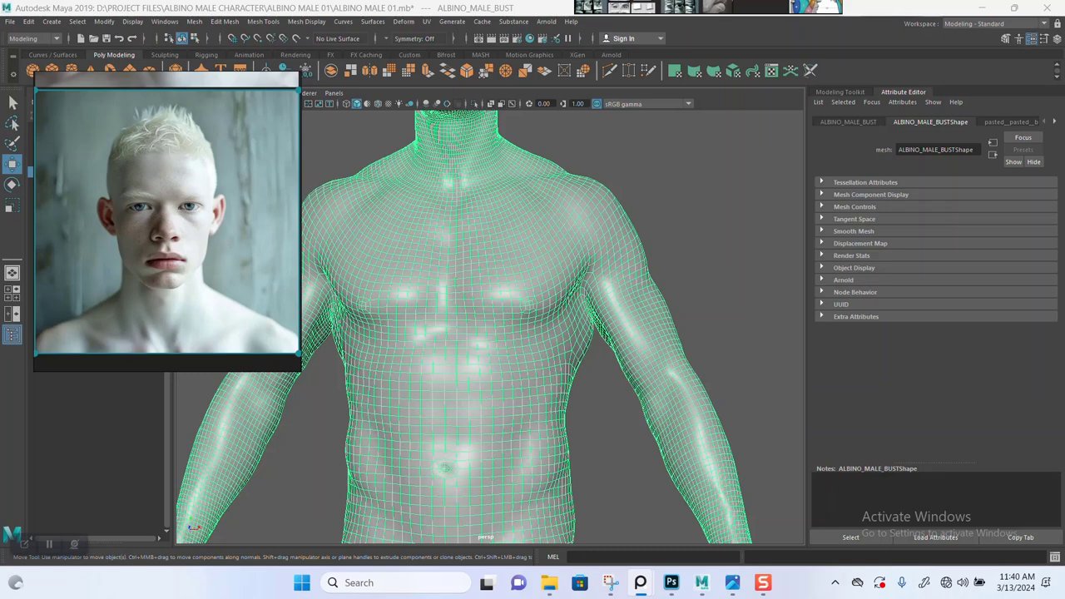
Set symmetry to Object X and switch the ALBINO_MALE_BUST mesh to face selection.
alt+right_drag(516, 333, 491, 332)
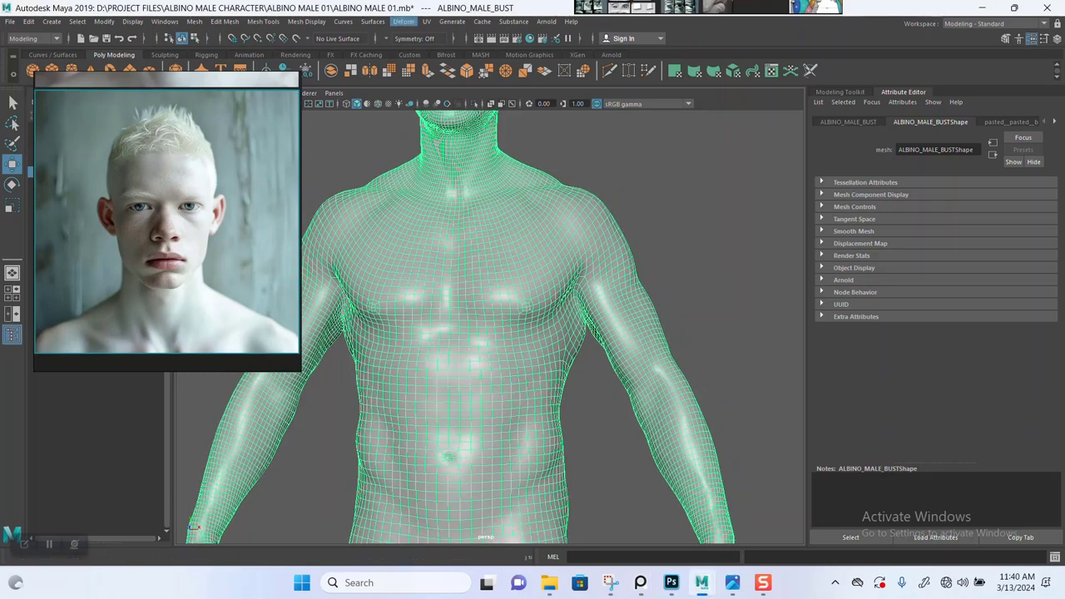
click(414, 39)
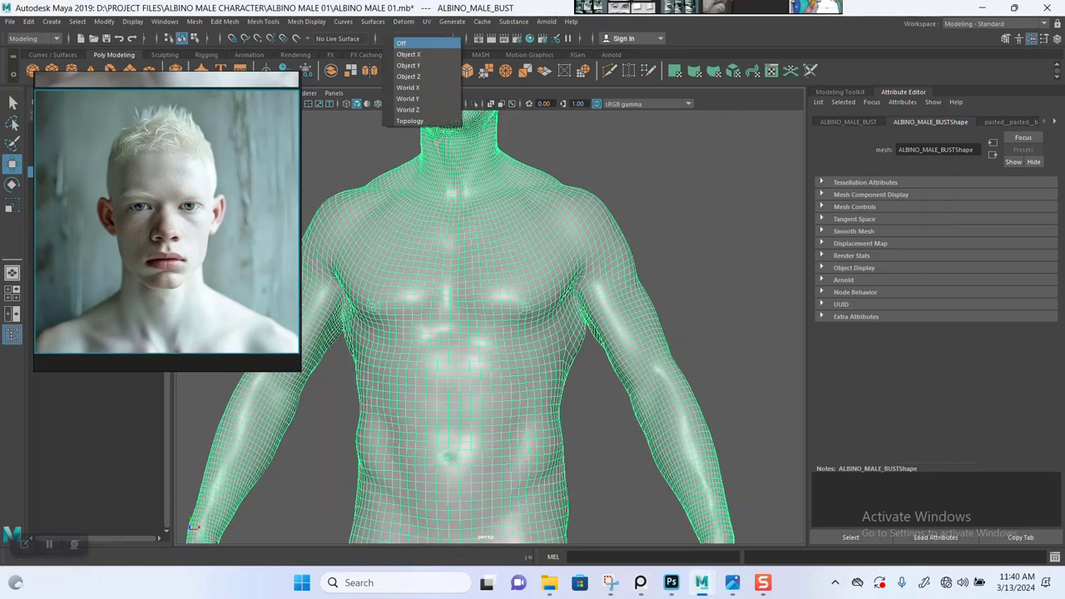
click(420, 51)
alt+drag(466, 316, 492, 323)
alt+middle_drag(493, 323, 524, 327)
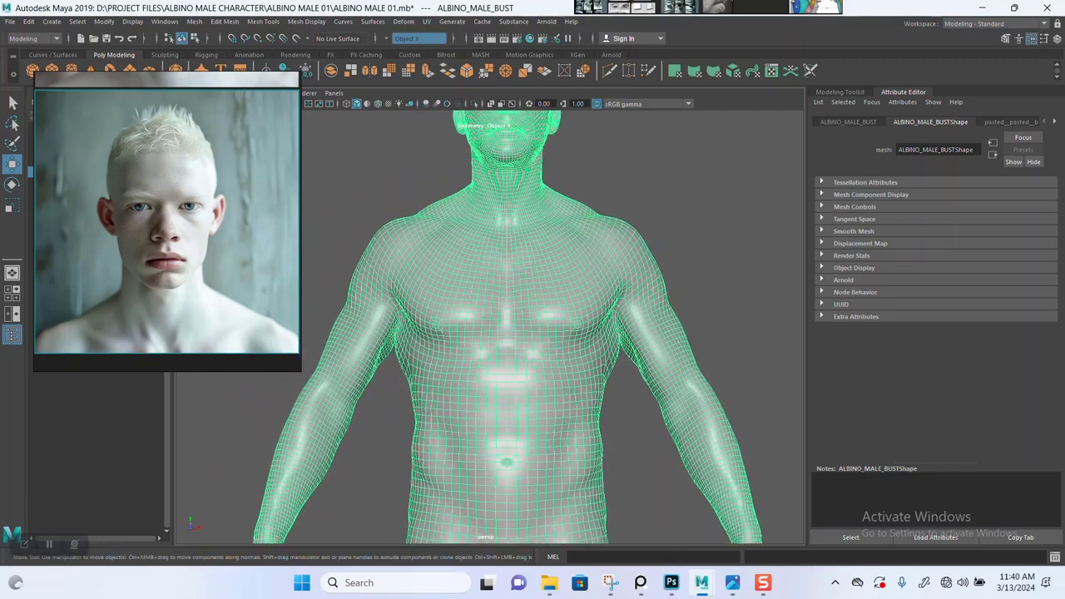
right_drag(566, 282, 565, 313)
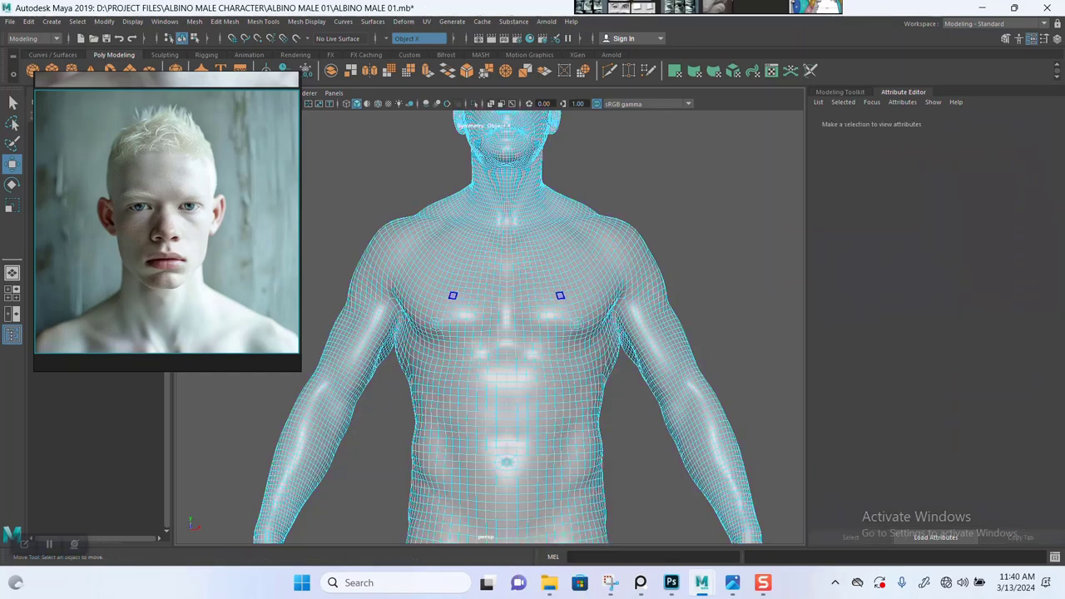
Delete one ring of faces around both upper arms, just below the armpits, to cut off the arms.
alt+middle_drag(560, 296, 543, 282)
alt+right_drag(542, 282, 574, 287)
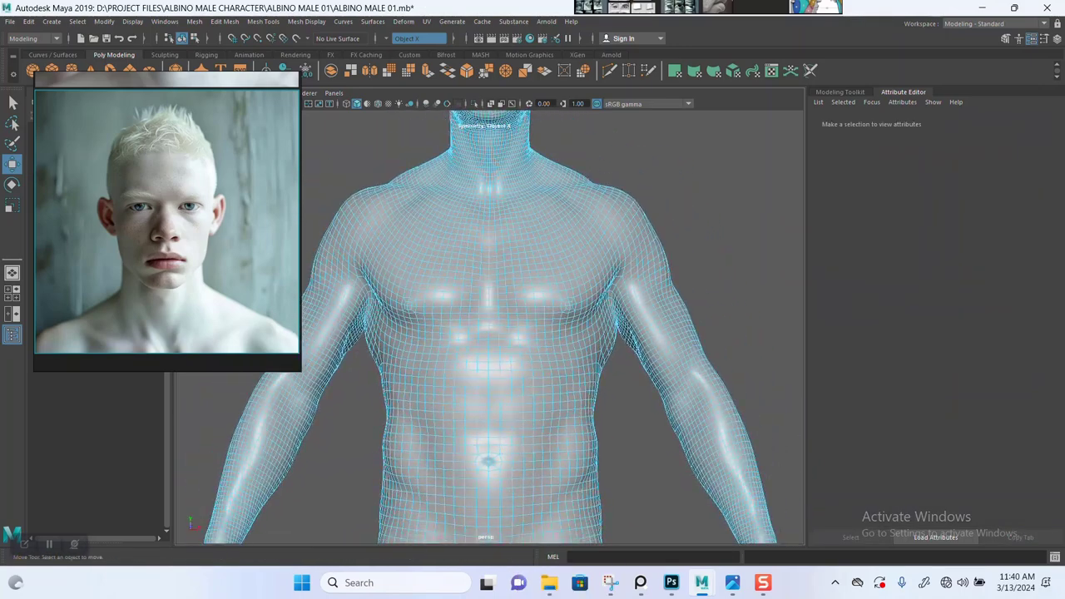
alt+middle_drag(574, 288, 581, 337)
alt+right_drag(581, 337, 574, 337)
alt+middle_drag(574, 337, 580, 322)
alt+right_drag(580, 321, 620, 327)
alt+middle_drag(620, 327, 607, 338)
alt+drag(607, 337, 499, 331)
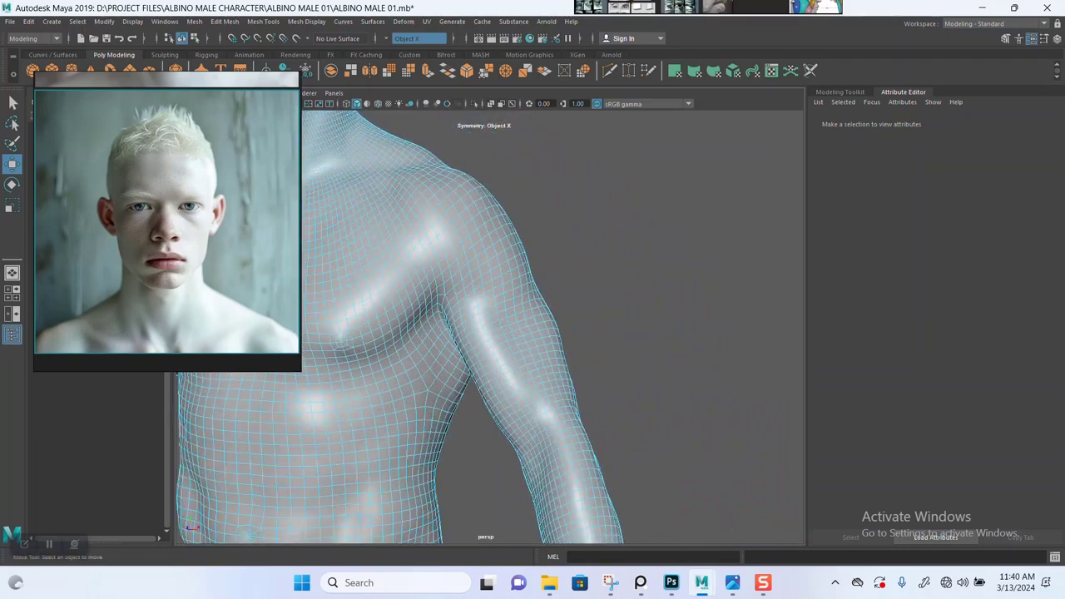
alt+middle_drag(500, 331, 557, 332)
alt+right_drag(558, 331, 611, 333)
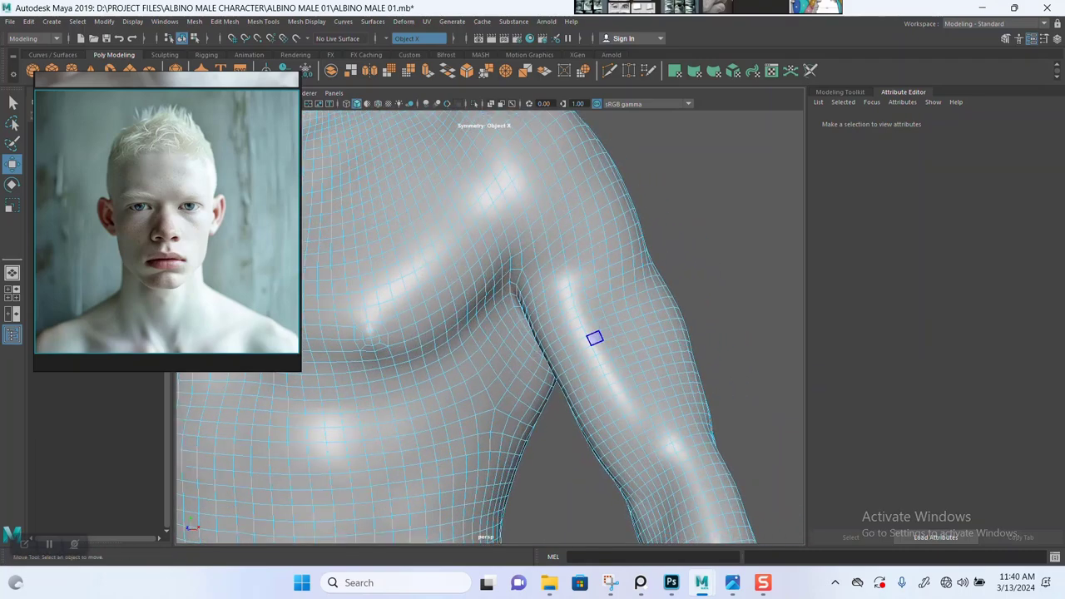
double_click(594, 338)
click(722, 265)
alt+right_drag(662, 292, 689, 292)
click(631, 335)
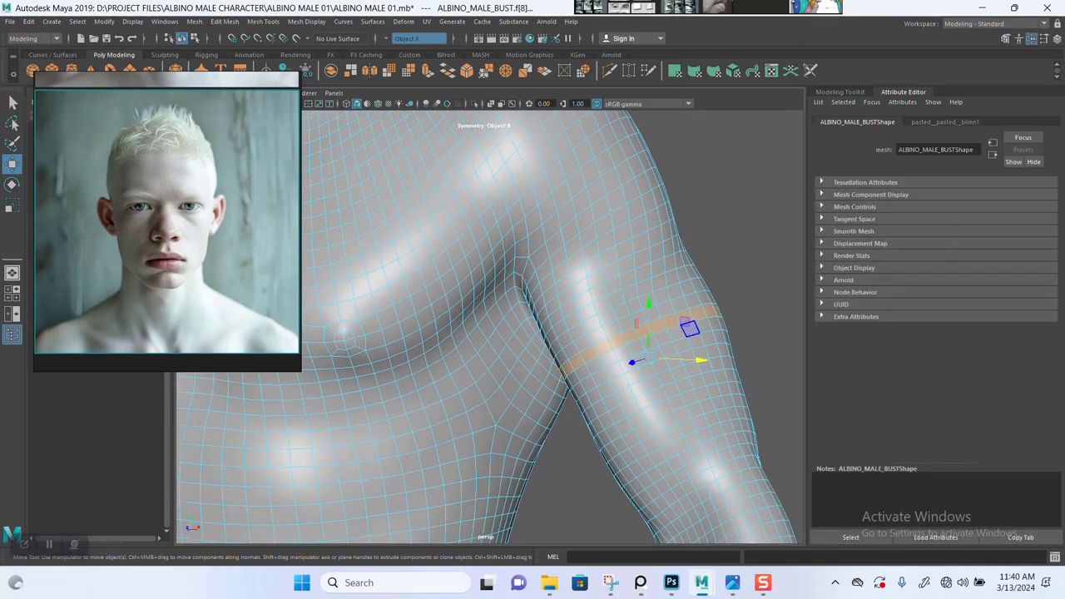
alt+right_drag(691, 336, 537, 335)
alt+middle_drag(536, 335, 644, 325)
alt+drag(533, 330, 594, 330)
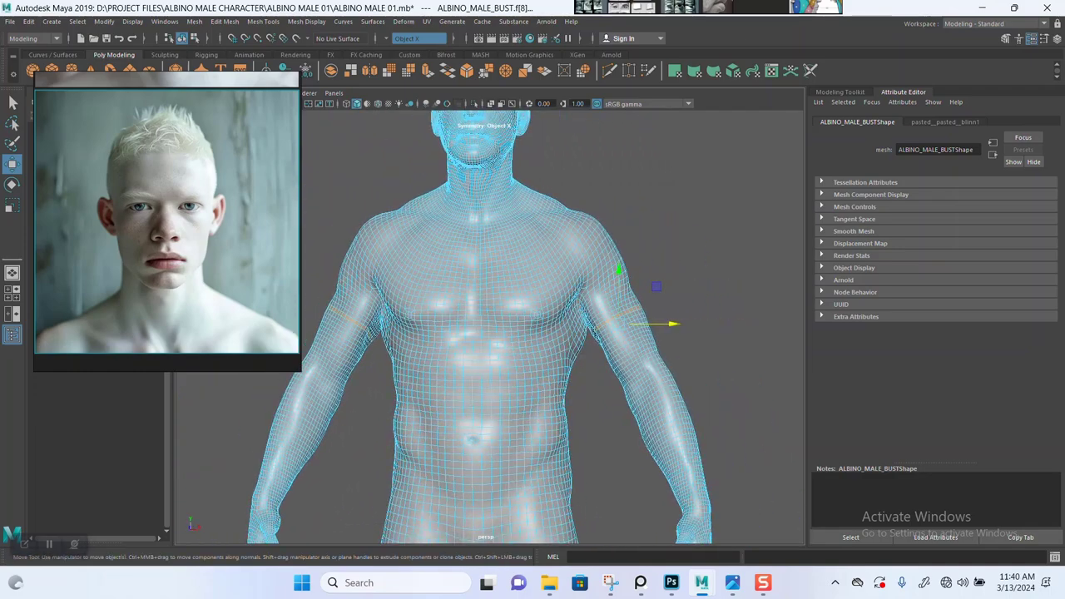
key(Delete)
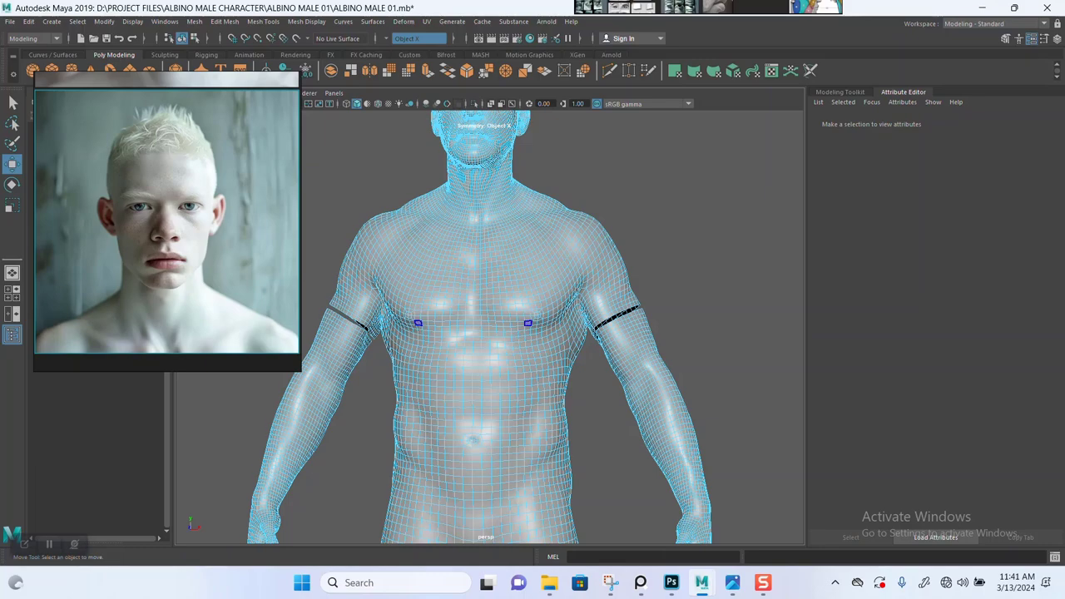
Delete all faces of the two detached arms below the upper-arm cuts.
alt+right_drag(527, 322, 610, 328)
alt+middle_drag(556, 402, 549, 458)
alt+right_drag(542, 423, 470, 422)
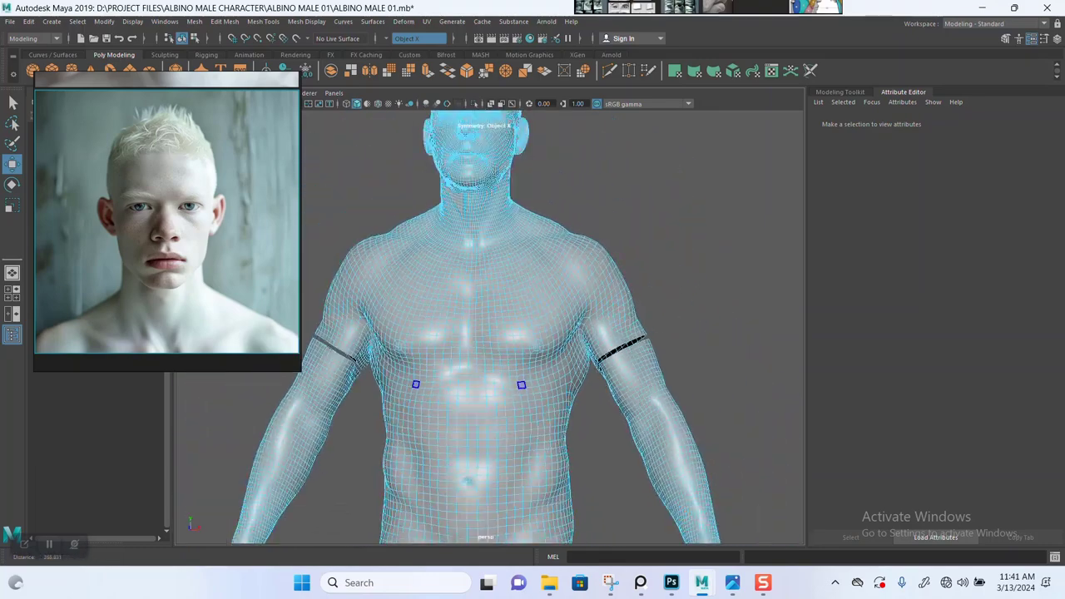
alt+drag(583, 363, 619, 354)
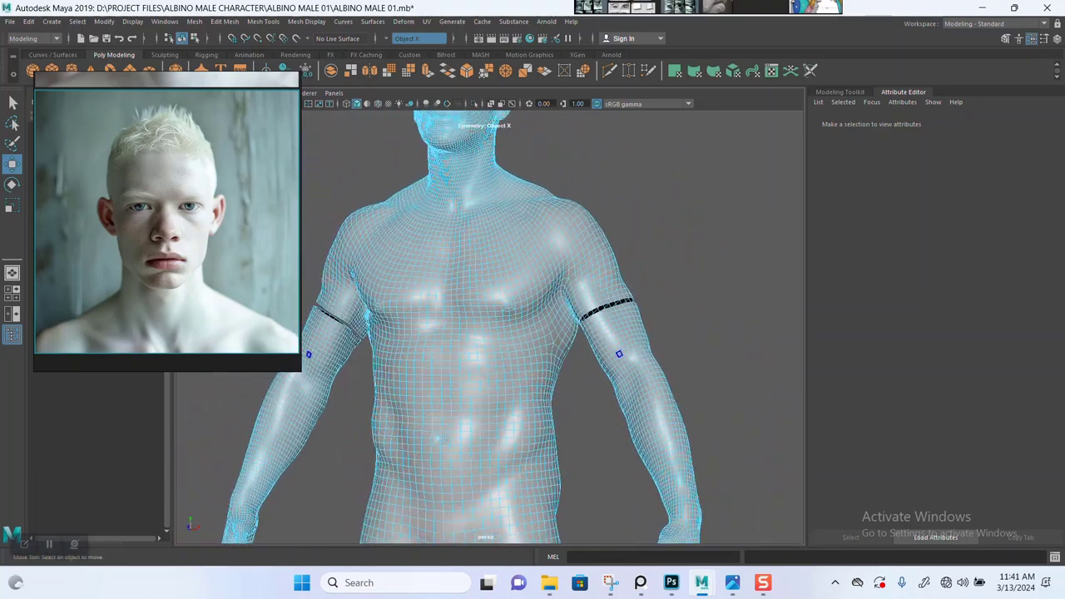
double_click(618, 359)
key(Delete)
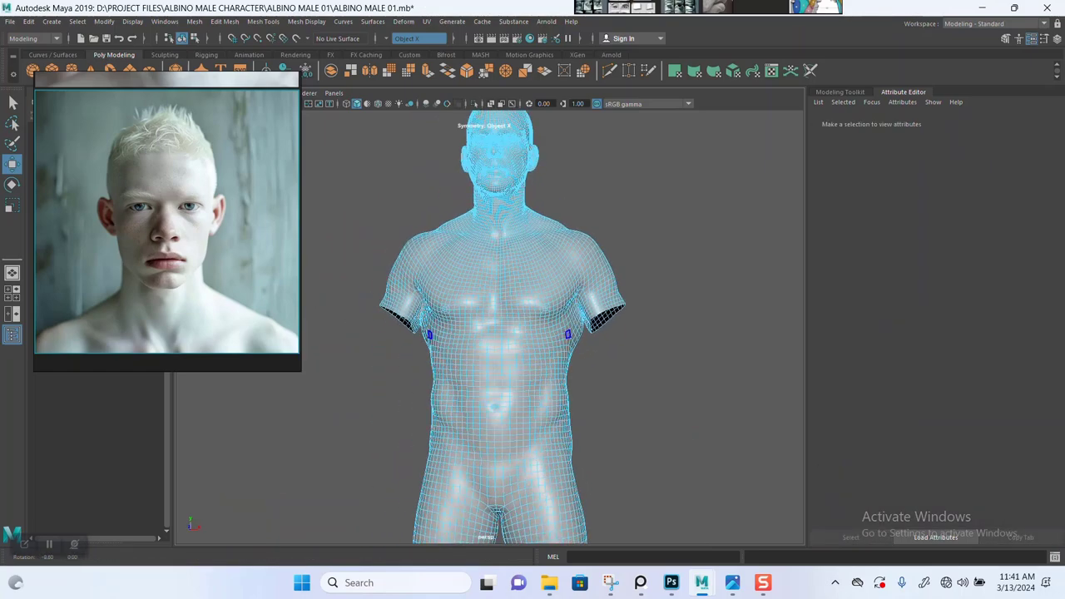
Examine the armless torso from several angles for a suitable cut line below the chest.
alt+right_drag(583, 358, 649, 359)
alt+drag(616, 358, 586, 340)
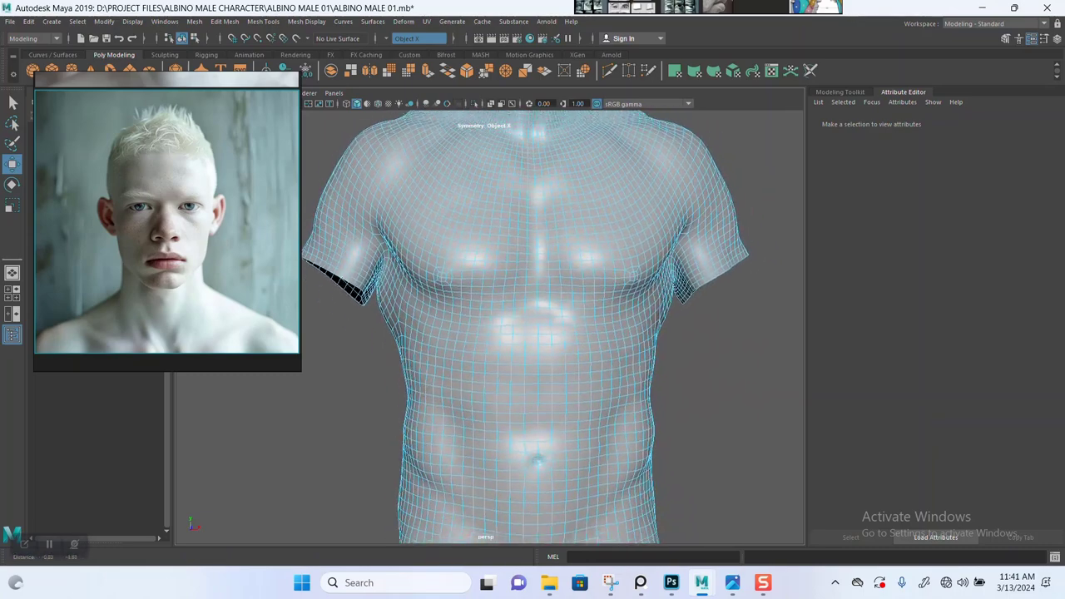
alt+middle_drag(586, 340, 566, 383)
alt+right_drag(566, 383, 510, 380)
alt+drag(533, 374, 616, 350)
alt+drag(707, 334, 620, 358)
alt+middle_drag(620, 357, 595, 416)
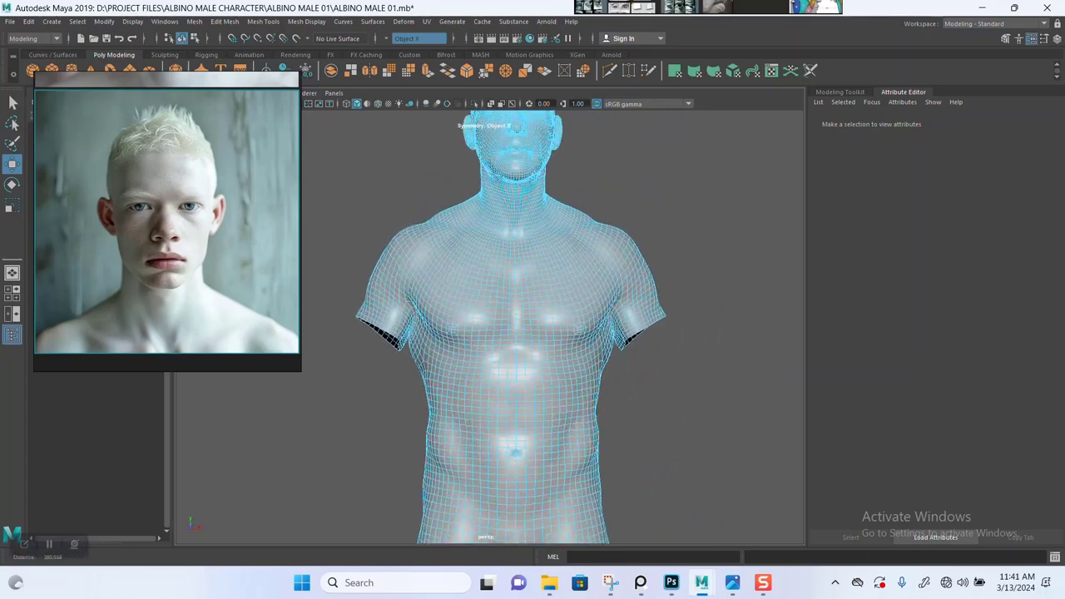
alt+right_drag(533, 374, 649, 374)
alt+middle_drag(582, 324, 559, 429)
mouse_move(582, 399)
alt+mouse_down()
mouse_move(533, 391)
mouse_move(578, 393)
mouse_move(583, 404)
alt+mouse_up()
alt+middle_drag(549, 400, 584, 342)
alt+right_drag(566, 358, 616, 358)
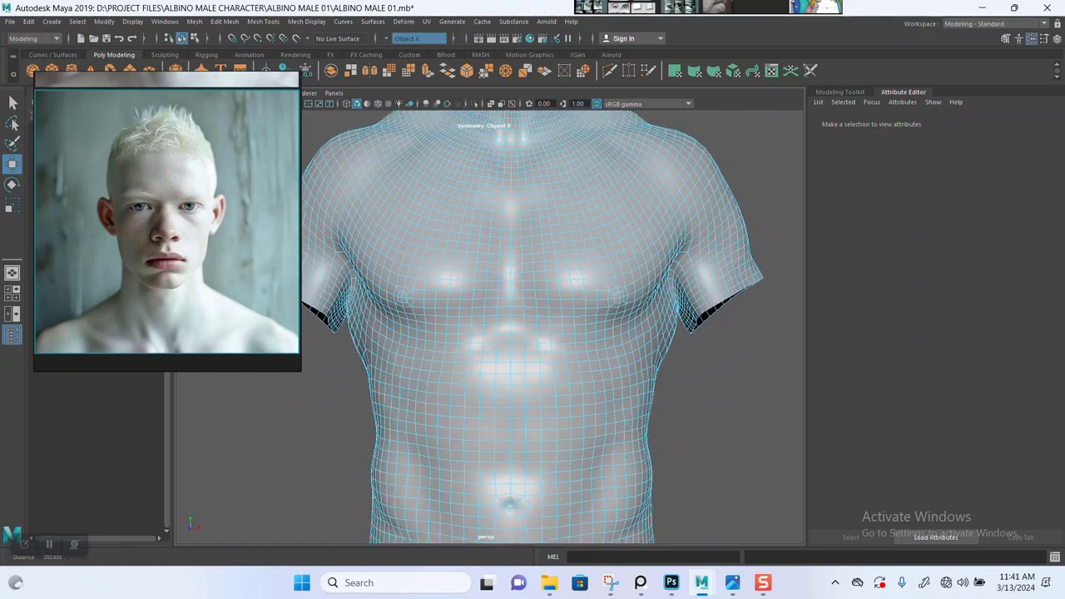
Delete one ring of faces around the torso, just below the chest, to separate the lower body.
alt+drag(616, 358, 579, 366)
alt+middle_drag(578, 366, 560, 322)
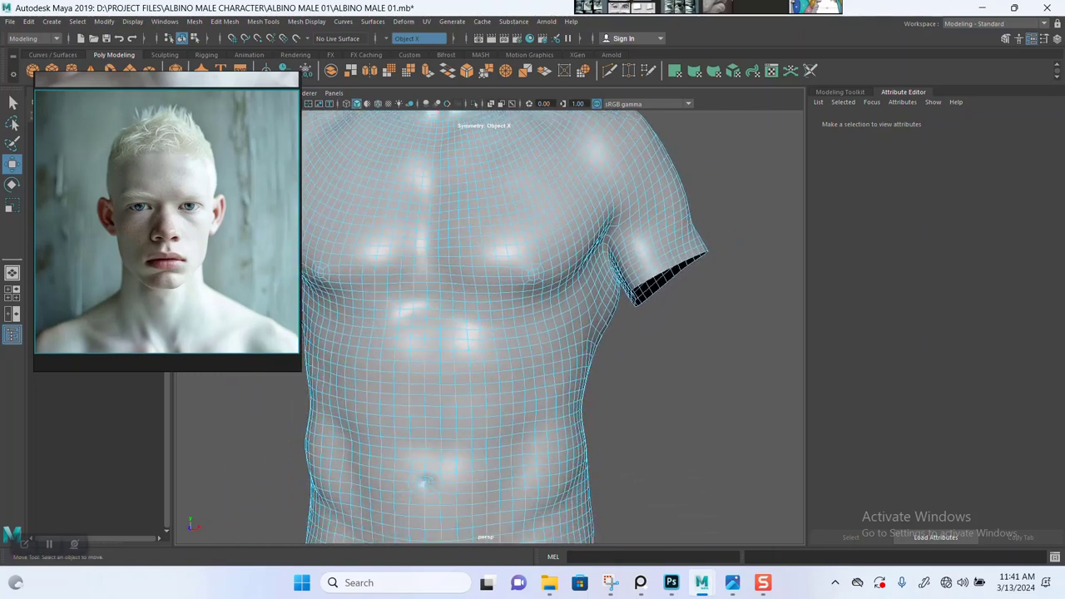
alt+right_drag(559, 333, 620, 333)
alt+middle_drag(582, 350, 597, 327)
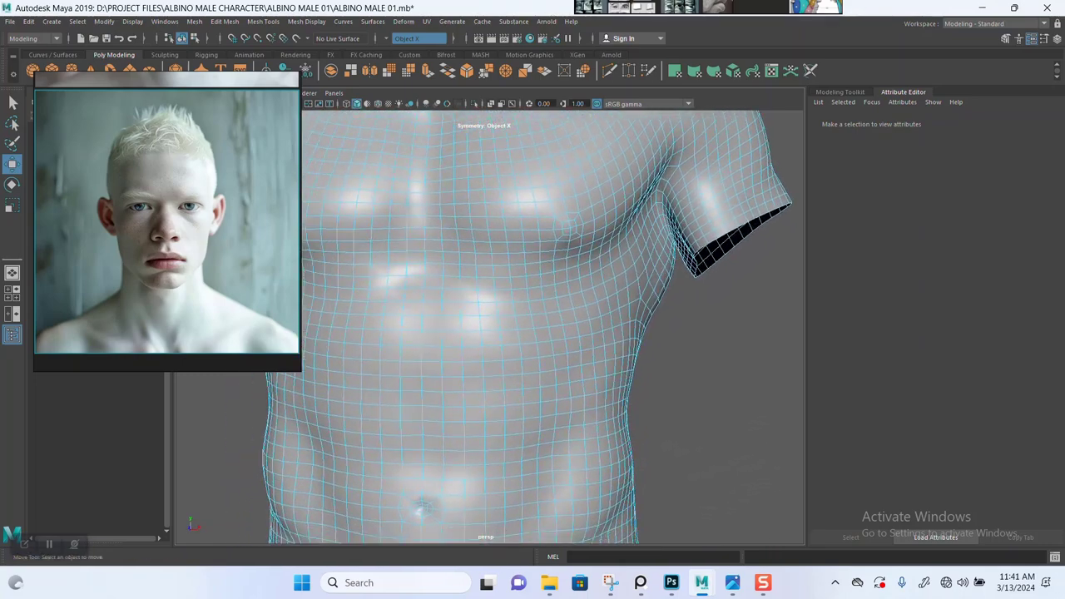
click(596, 325)
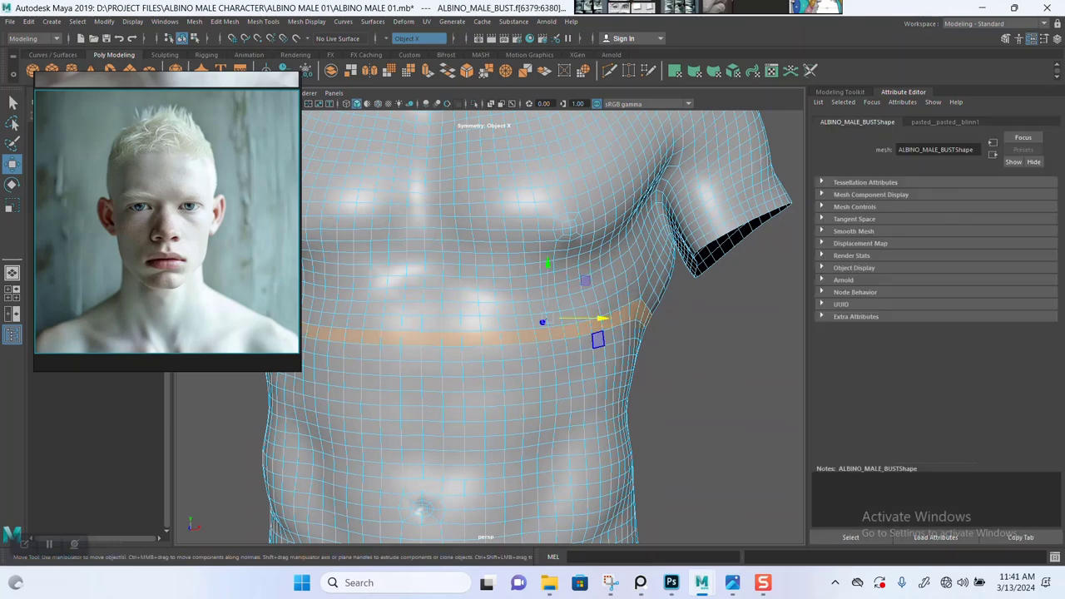
scroll(600, 347, down, 4)
key(Delete)
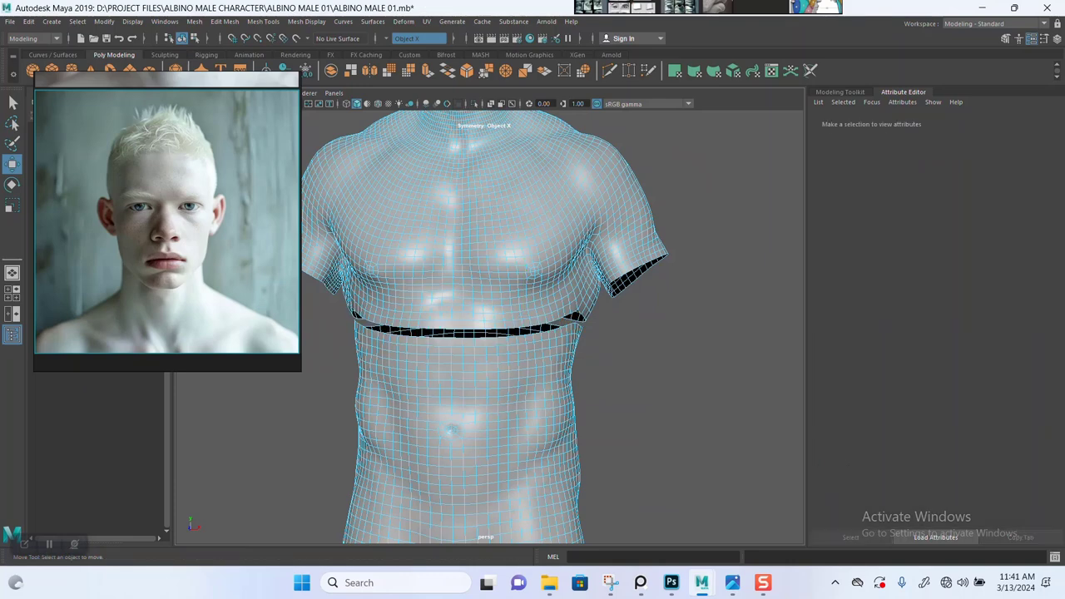
Delete all faces of the detached lower body, keeping only the head, shoulders and chest.
double_click(522, 431)
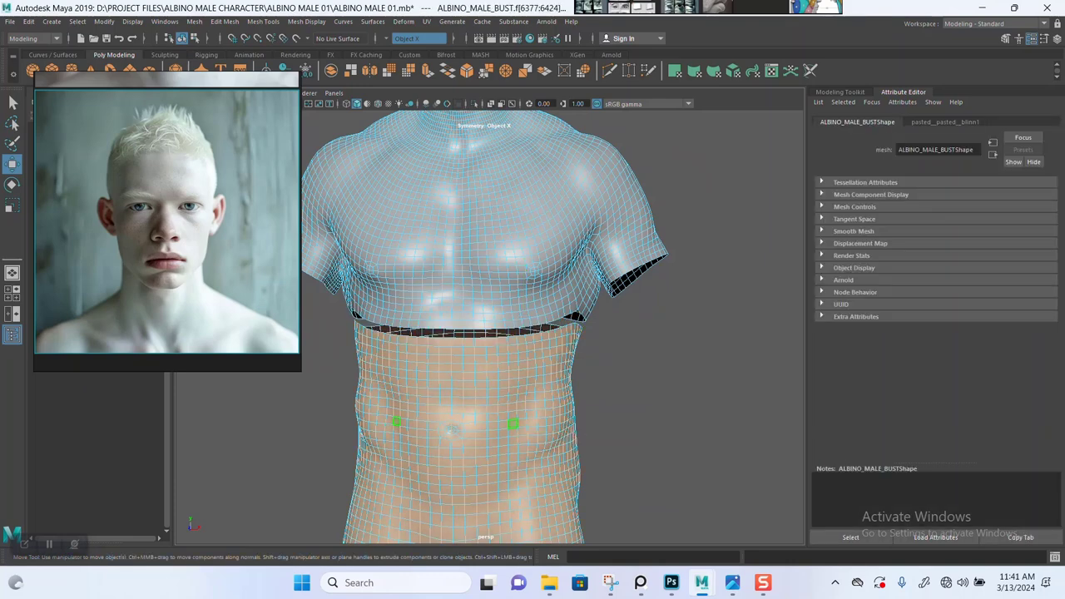
key(Delete)
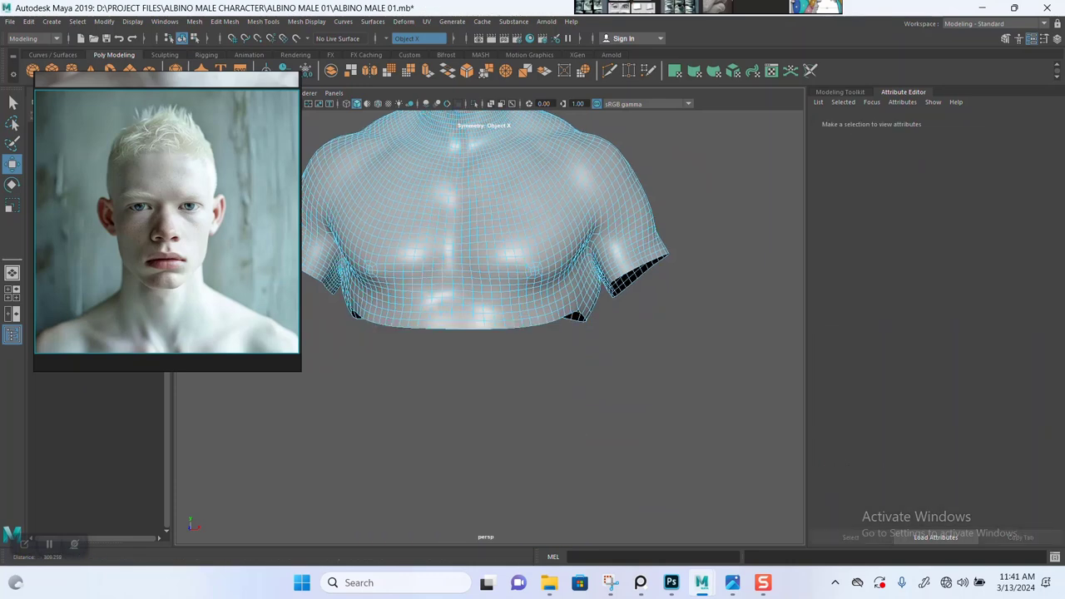
scroll(489, 328, down, 5)
alt+drag(500, 324, 562, 321)
alt+middle_drag(555, 320, 531, 370)
alt+right_drag(531, 369, 599, 372)
alt+middle_drag(489, 329, 494, 341)
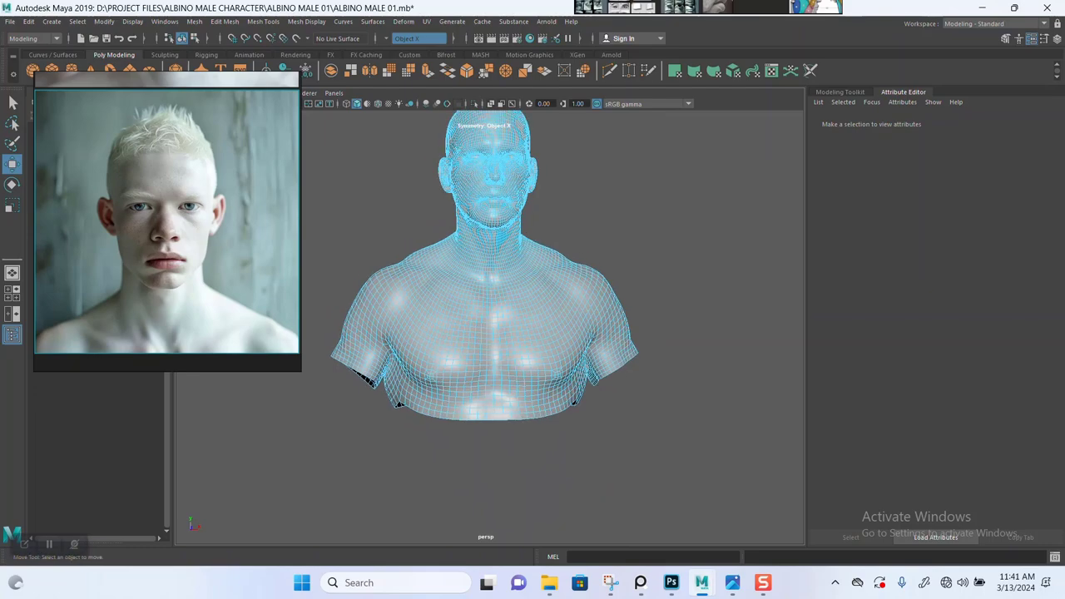
Check the trimmed bust from the front and in three-quarter view, and save the scene.
scroll(489, 329, up, 3)
scroll(490, 329, down, 3)
mouse_move(491, 333)
alt+mouse_down()
mouse_move(494, 245)
mouse_move(563, 328)
mouse_move(638, 337)
mouse_move(501, 337)
alt+mouse_up()
scroll(500, 337, up, 2)
key(ctrl+s)
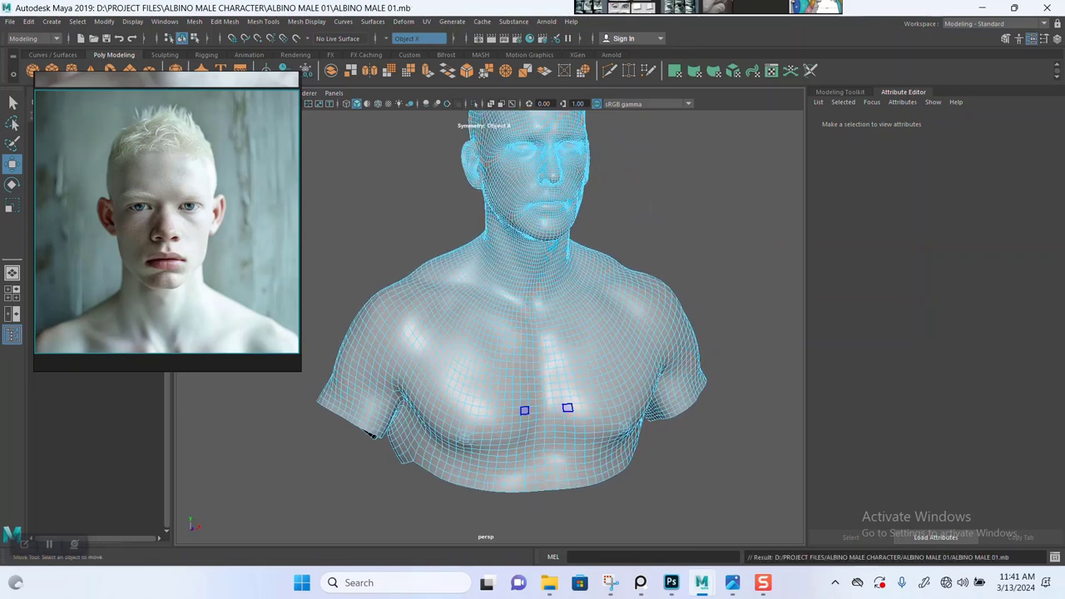
scroll(521, 444, down, 3)
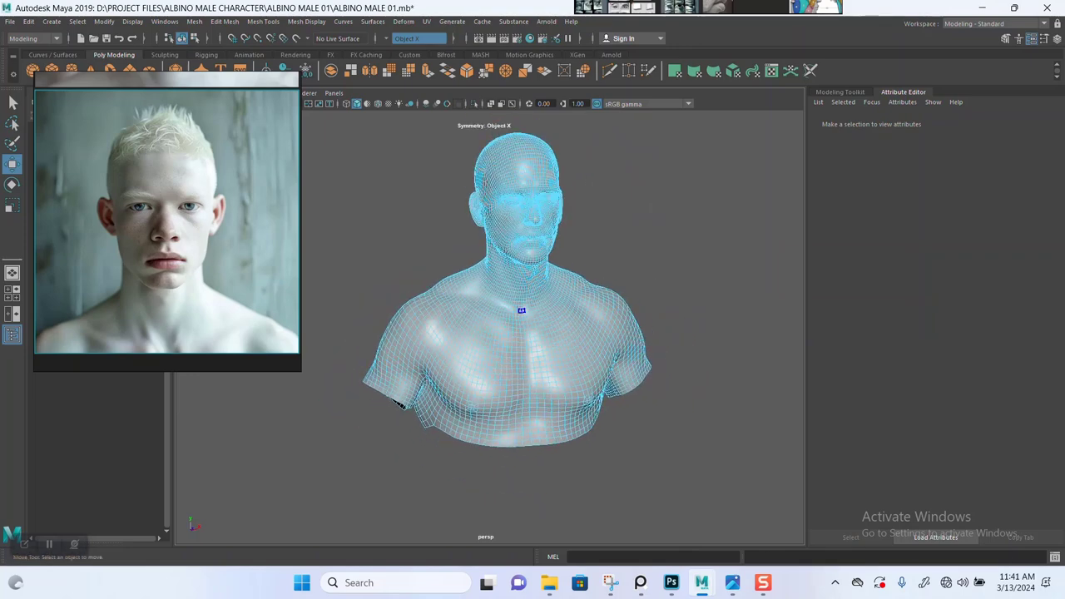
Return the bust to object mode and select the whole mesh, with the face framed from the front.
right_drag(521, 311, 574, 266)
click(637, 229)
alt+middle_drag(600, 258, 583, 314)
scroll(561, 343, up, 4)
scroll(583, 314, up, 3)
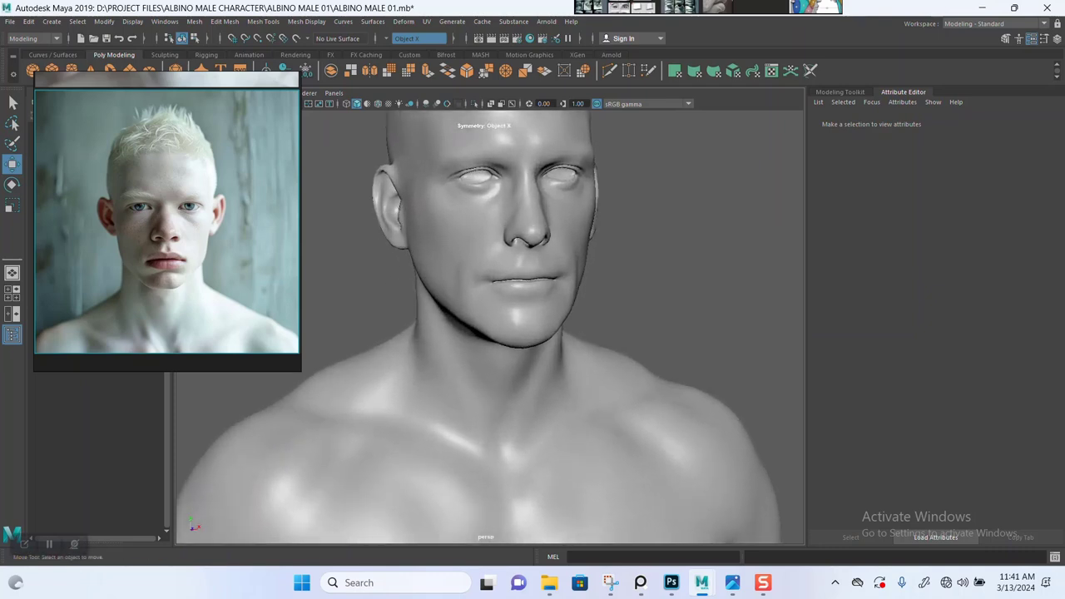
alt+drag(583, 314, 512, 310)
alt+middle_drag(512, 309, 608, 437)
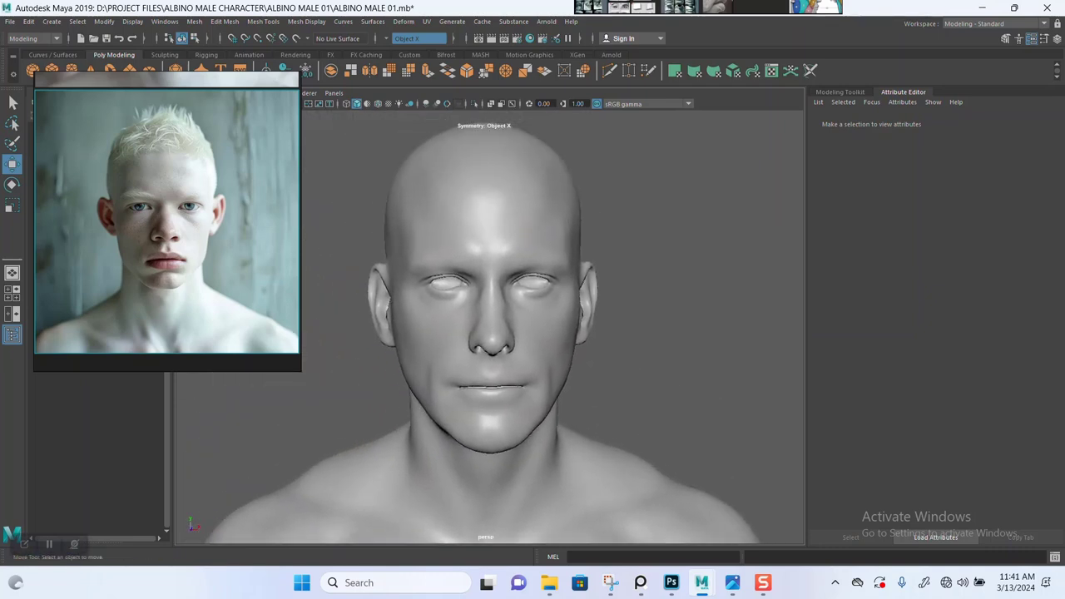
scroll(582, 424, up, 5)
click(578, 424)
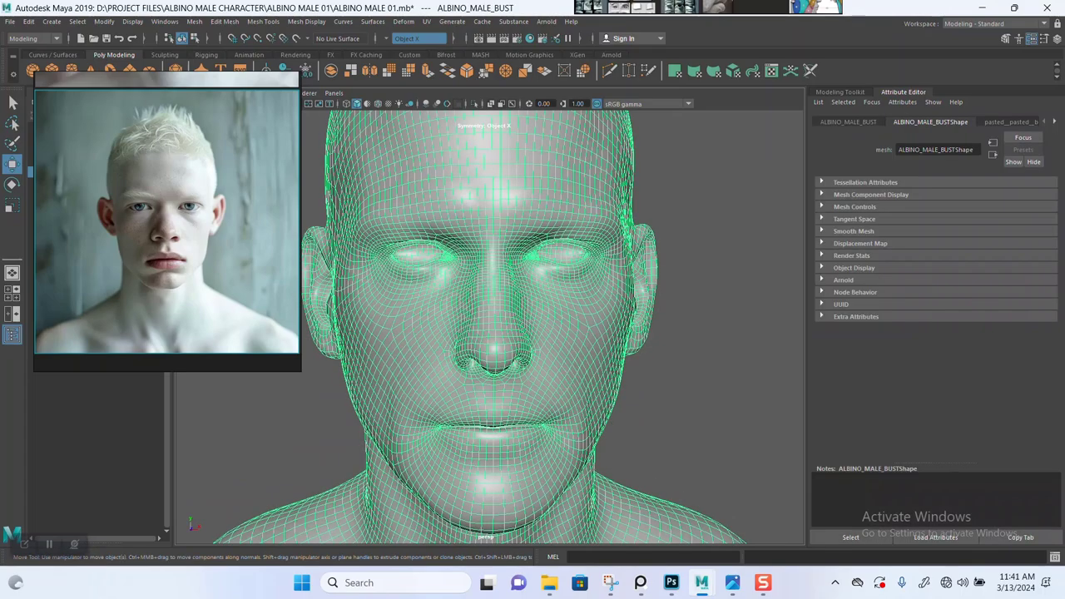
Examine the wireframe of the face around the eyes, nose and mouth from the front and both sides.
scroll(533, 366, down, 2)
scroll(532, 366, up, 6)
scroll(532, 366, down, 5)
alt+drag(532, 366, 724, 357)
alt+middle_drag(741, 270, 507, 312)
scroll(508, 312, up, 3)
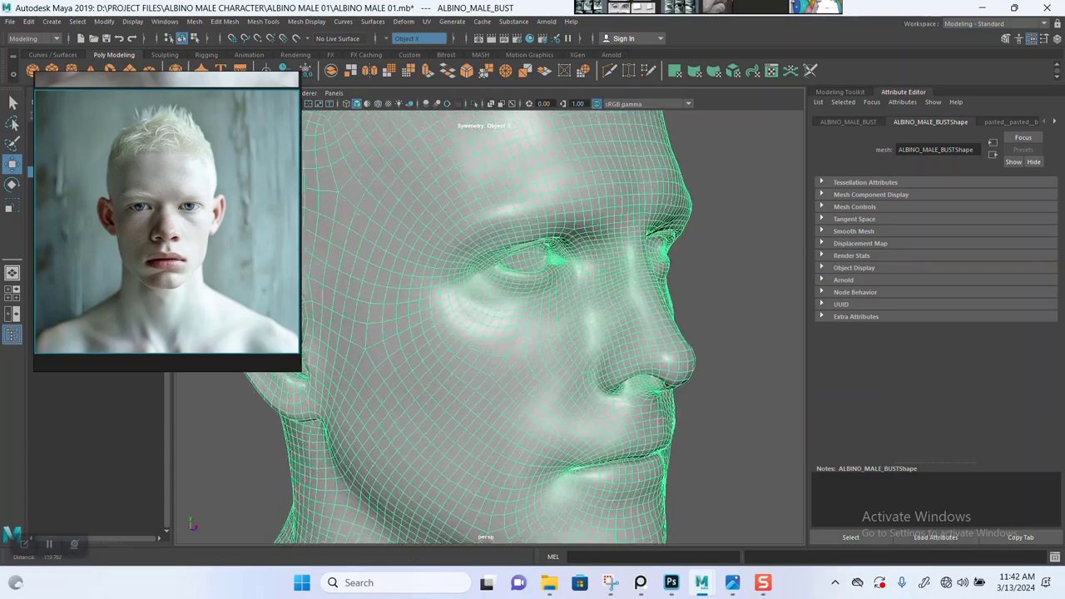
alt+right_drag(507, 312, 425, 320)
alt+drag(466, 320, 541, 320)
alt+right_drag(516, 320, 611, 324)
alt+middle_drag(557, 308, 529, 342)
alt+right_drag(529, 343, 440, 343)
alt+drag(441, 342, 657, 340)
alt+middle_drag(658, 339, 474, 345)
alt+drag(533, 341, 329, 337)
alt+middle_drag(329, 337, 537, 335)
alt+right_drag(537, 336, 582, 335)
alt+middle_drag(582, 335, 622, 371)
Save the scene and frame the head from the front.
key(ctrl+s)
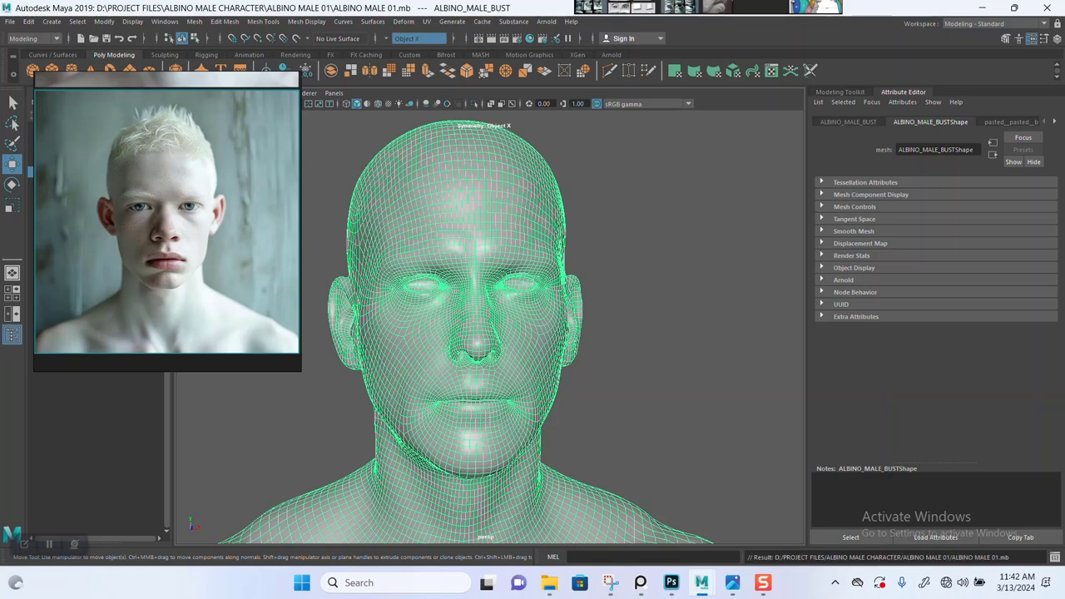
key(ctrl+s)
scroll(483, 328, down, 2)
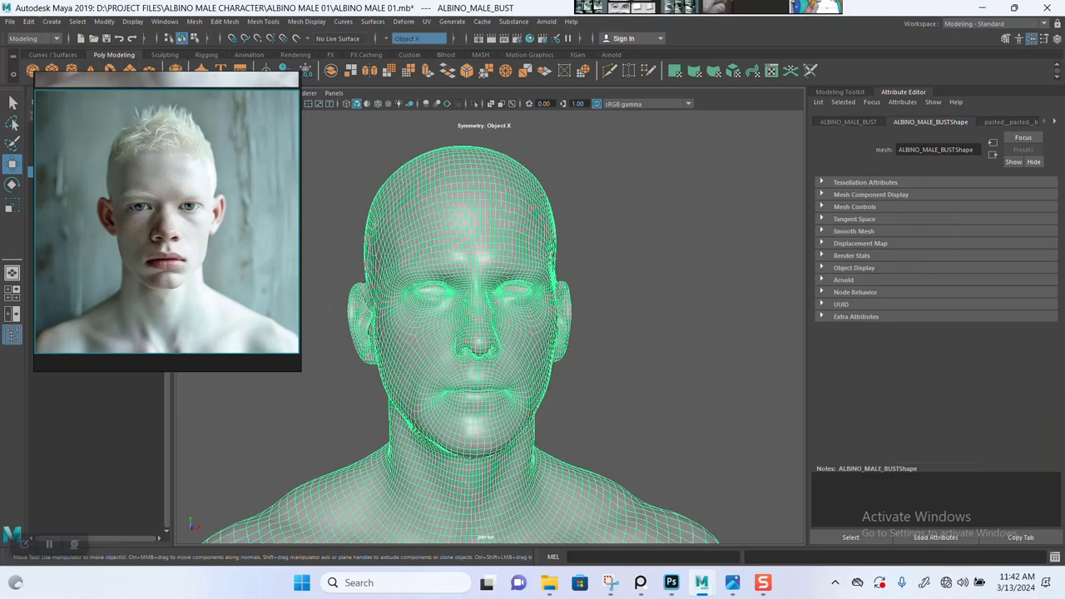
key(ctrl+s)
alt+middle_drag(482, 329, 497, 303)
scroll(508, 307, up, 2)
alt+drag(496, 303, 463, 312)
Switch to File Explorer and go from the WIP folder up to the MALE CHARACTER 01 project folder.
mouse_move(550, 583)
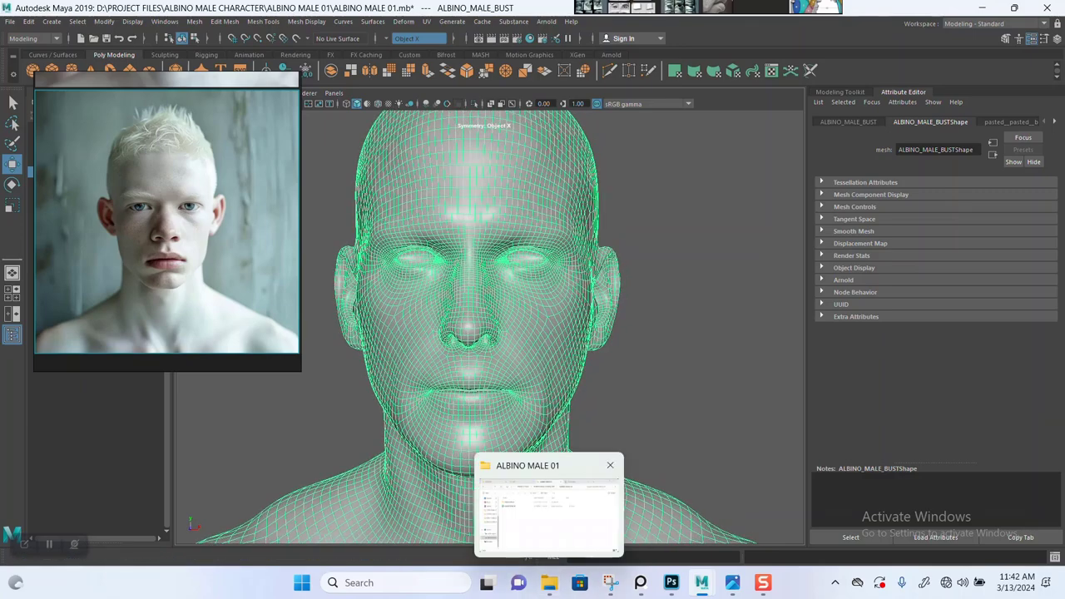
click(549, 514)
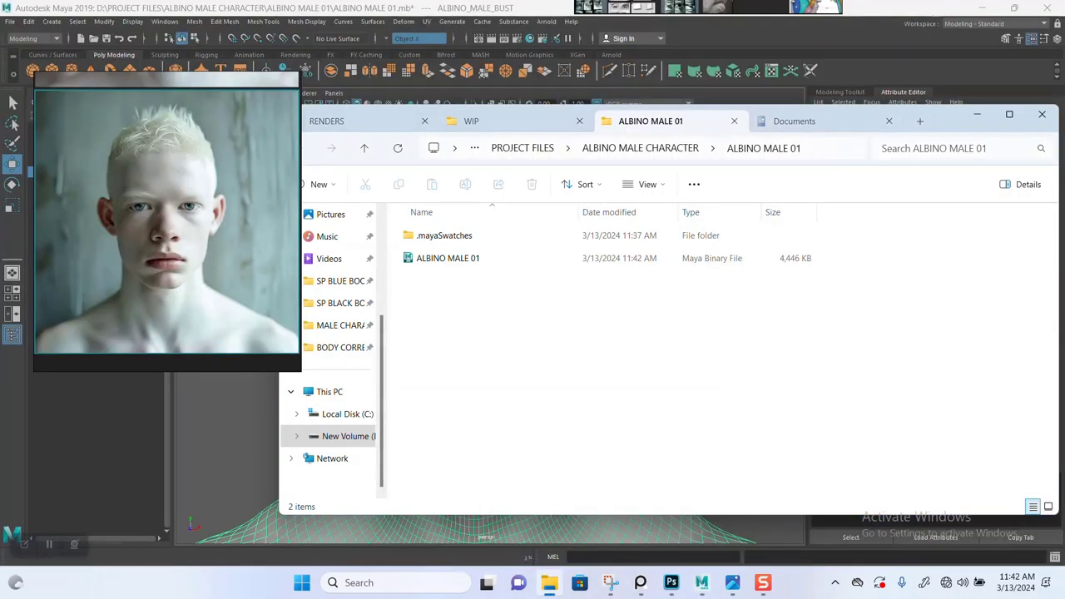
click(358, 122)
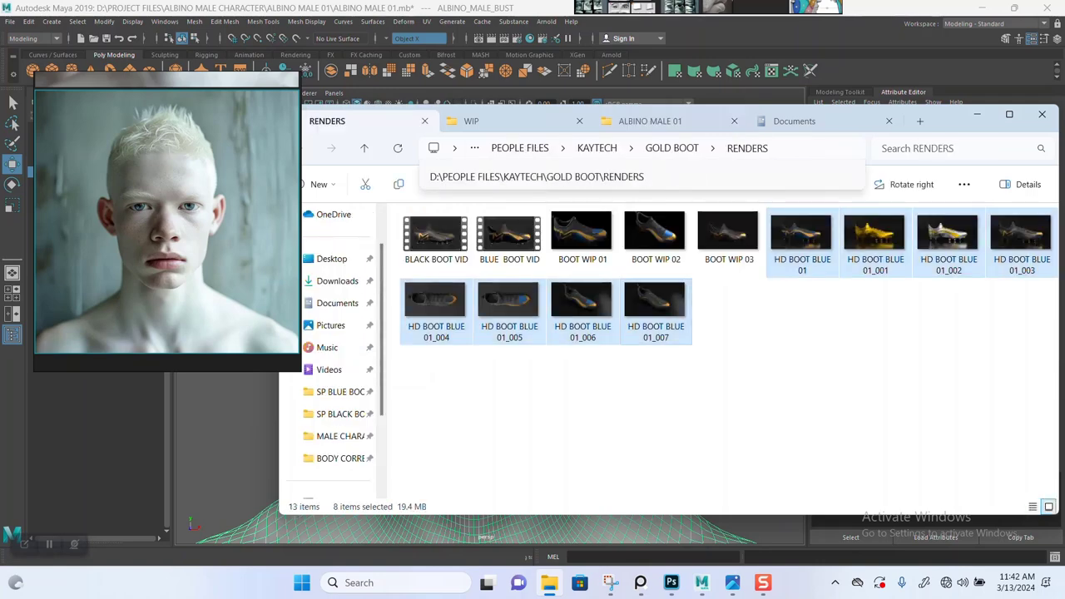
click(508, 121)
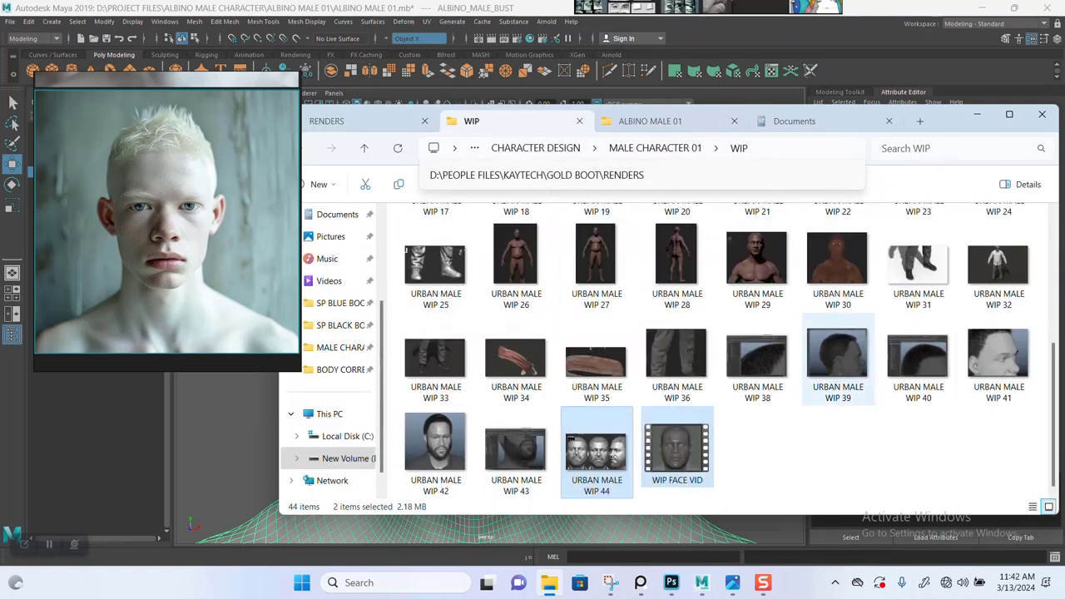
click(894, 453)
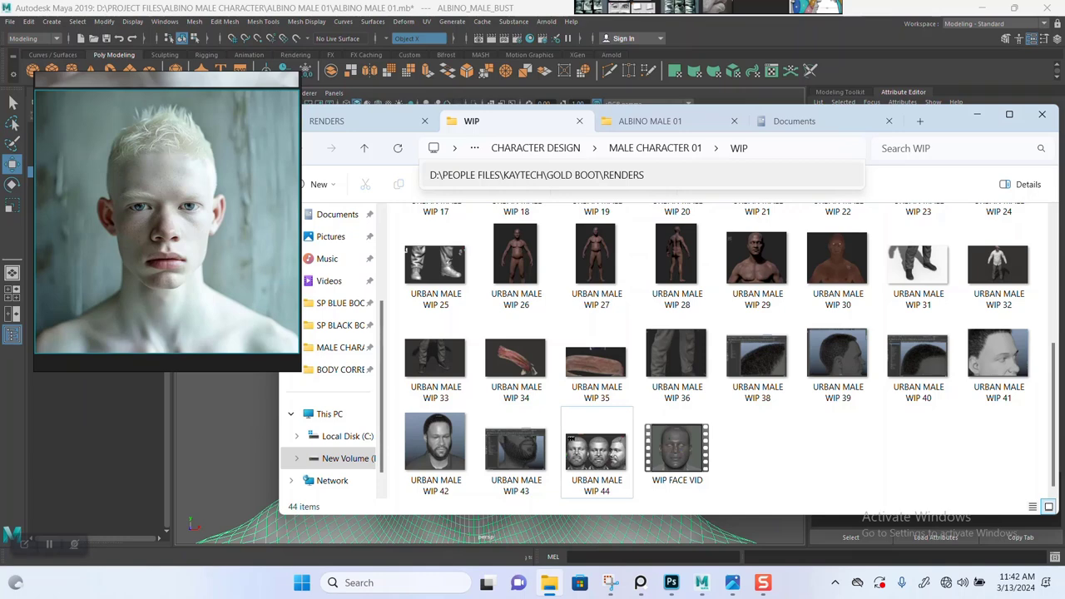
click(805, 148)
click(852, 433)
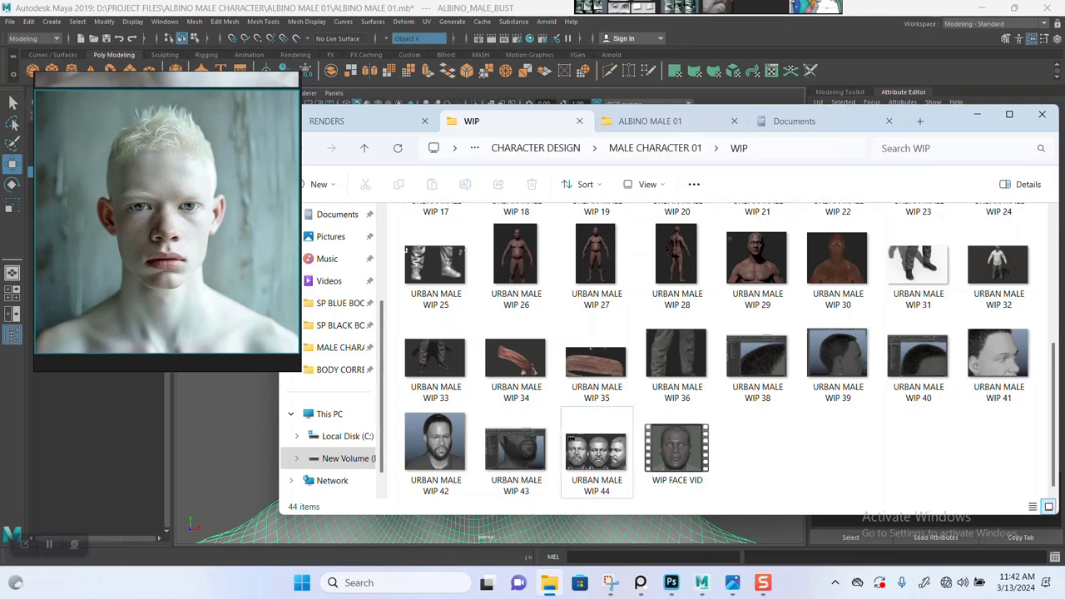
scroll(731, 352, up, 4)
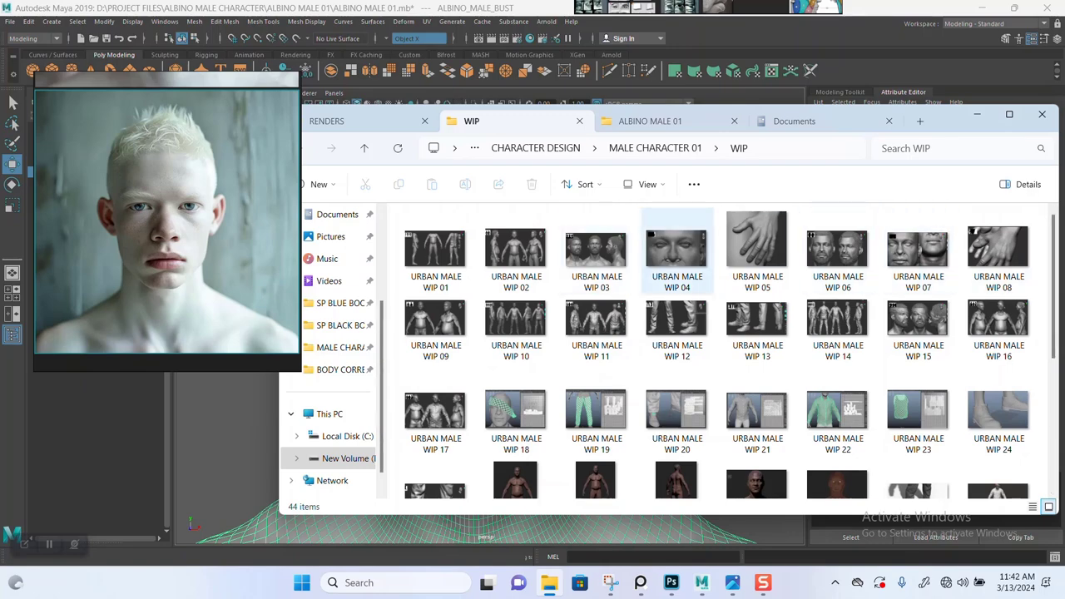
click(656, 149)
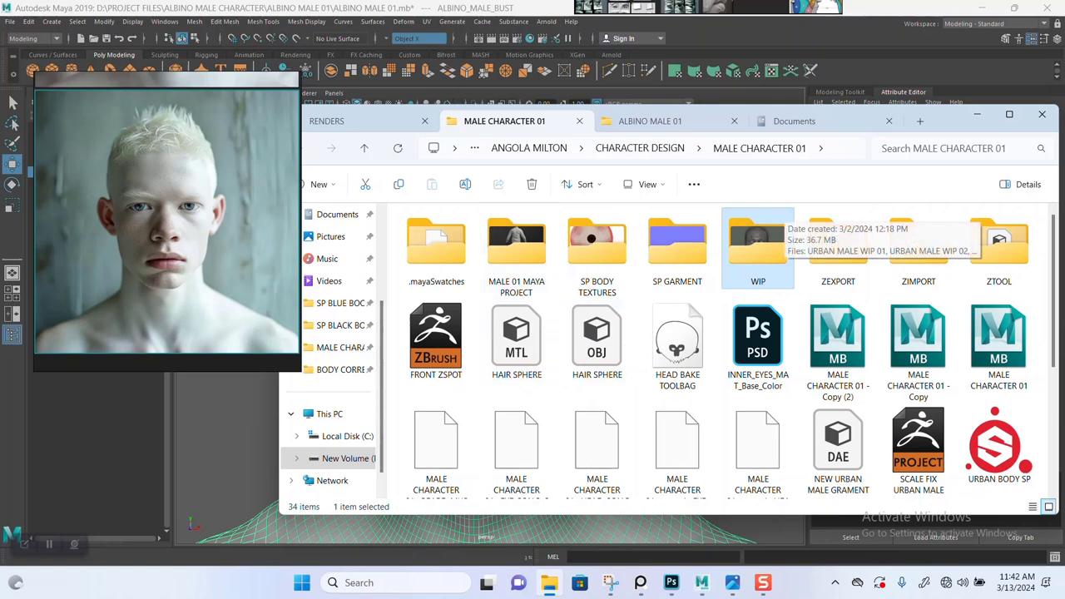
Open the ZEXPORT folder and select the OBJ files MINISCUS and OUTER EYES.
mouse_move(549, 582)
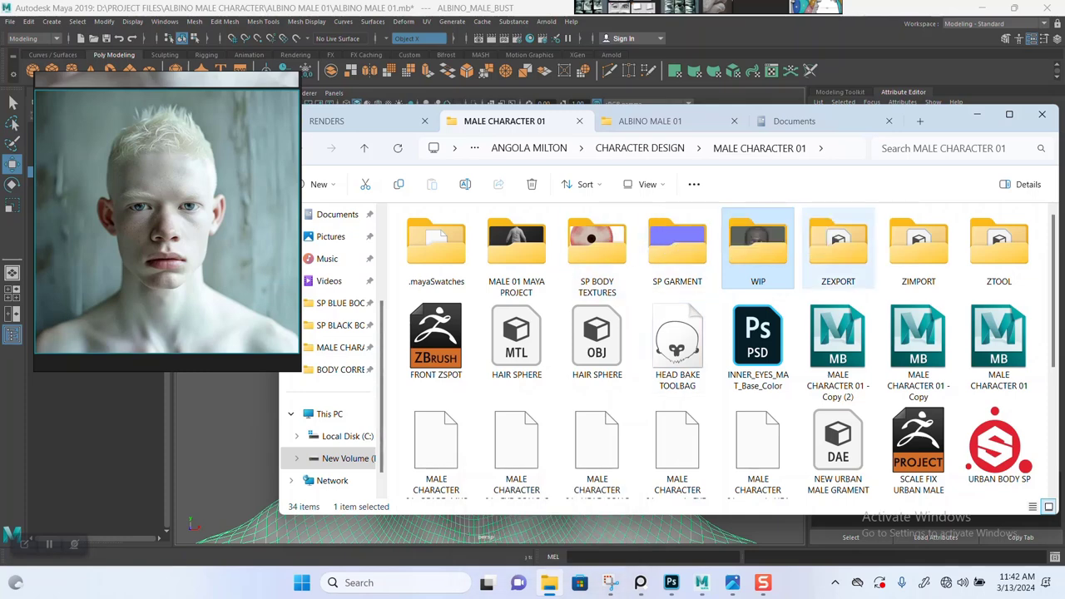
click(837, 250)
double_click(837, 250)
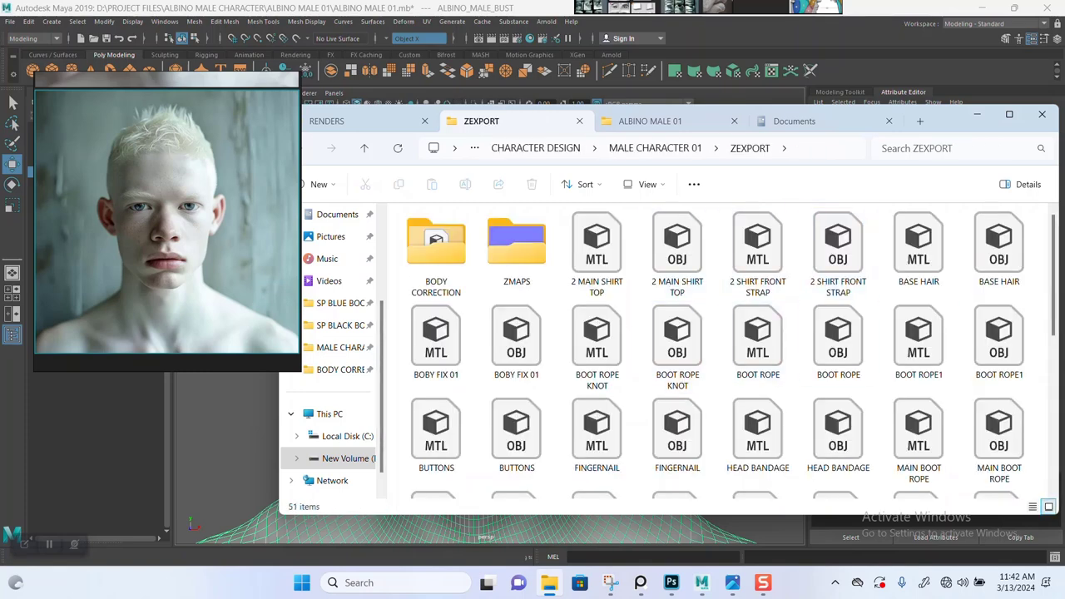
scroll(732, 349, down, 2)
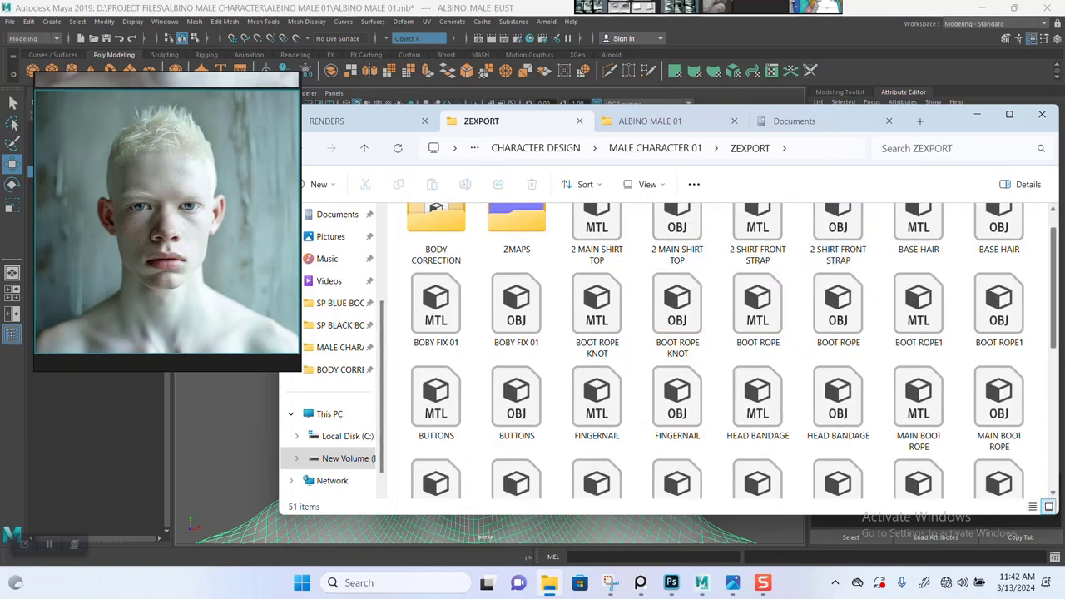
scroll(732, 350, down, 1)
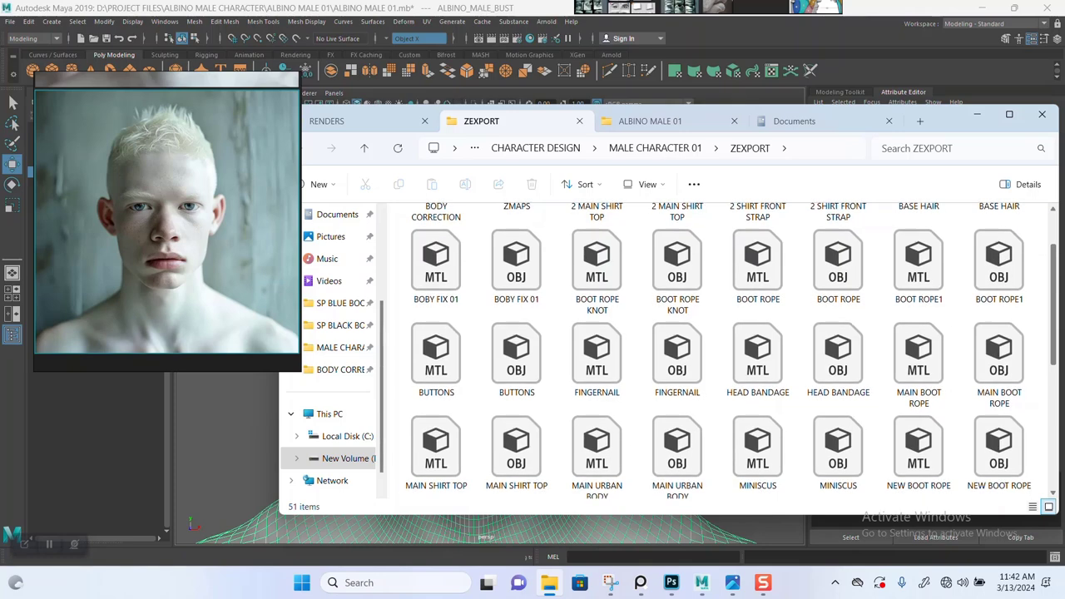
scroll(838, 366, down, 1)
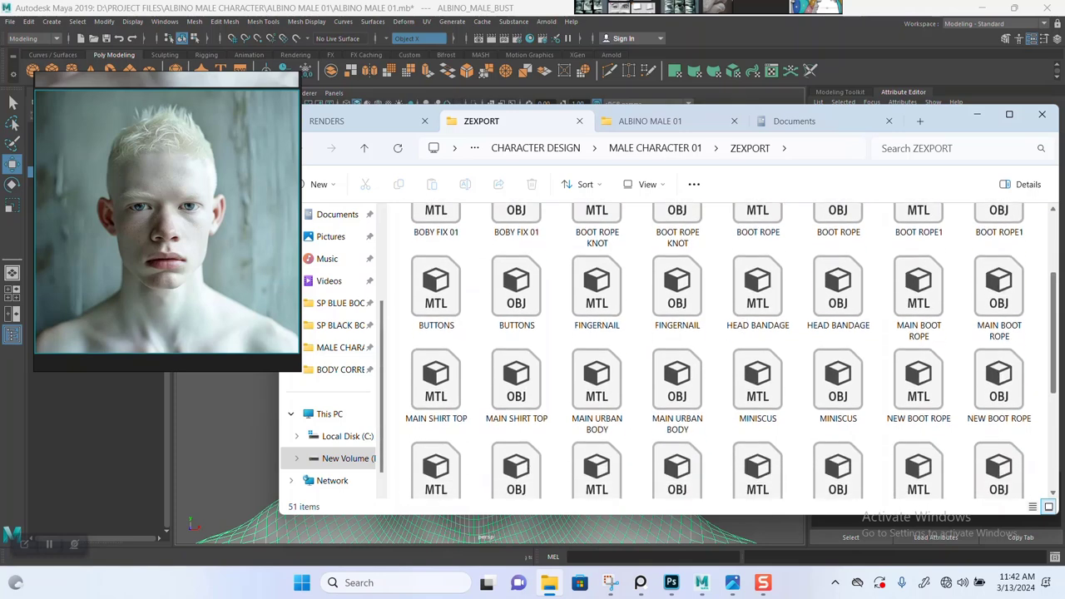
click(837, 364)
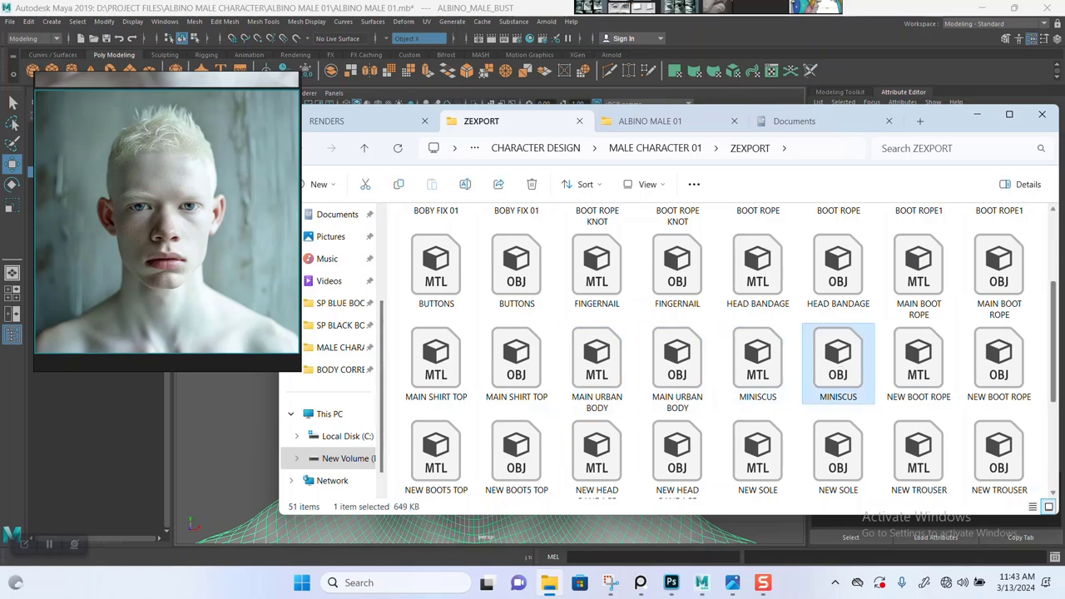
scroll(730, 351, down, 2)
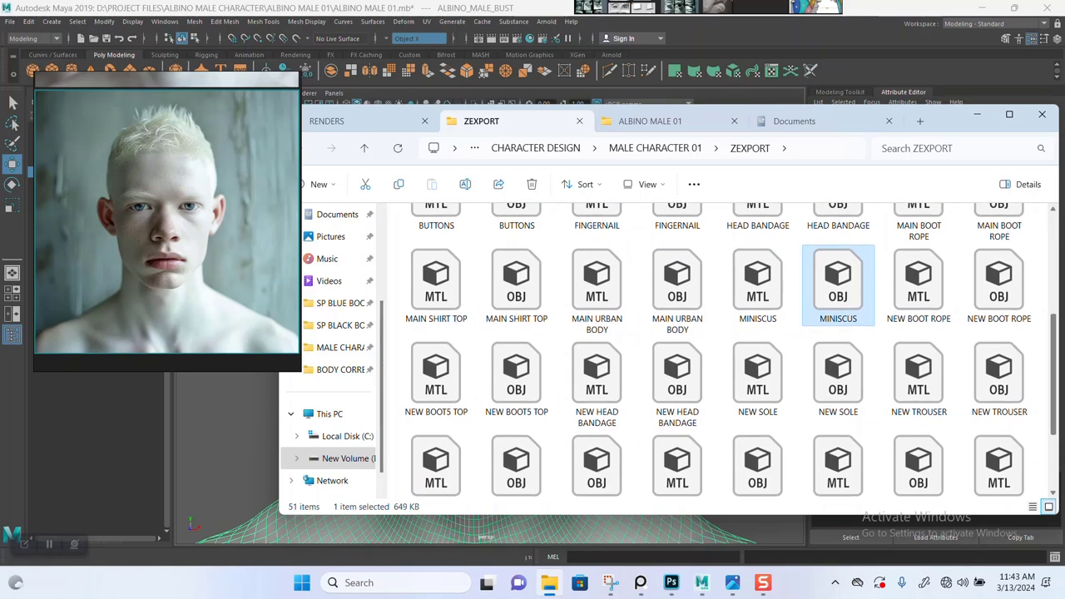
scroll(677, 399, down, 2)
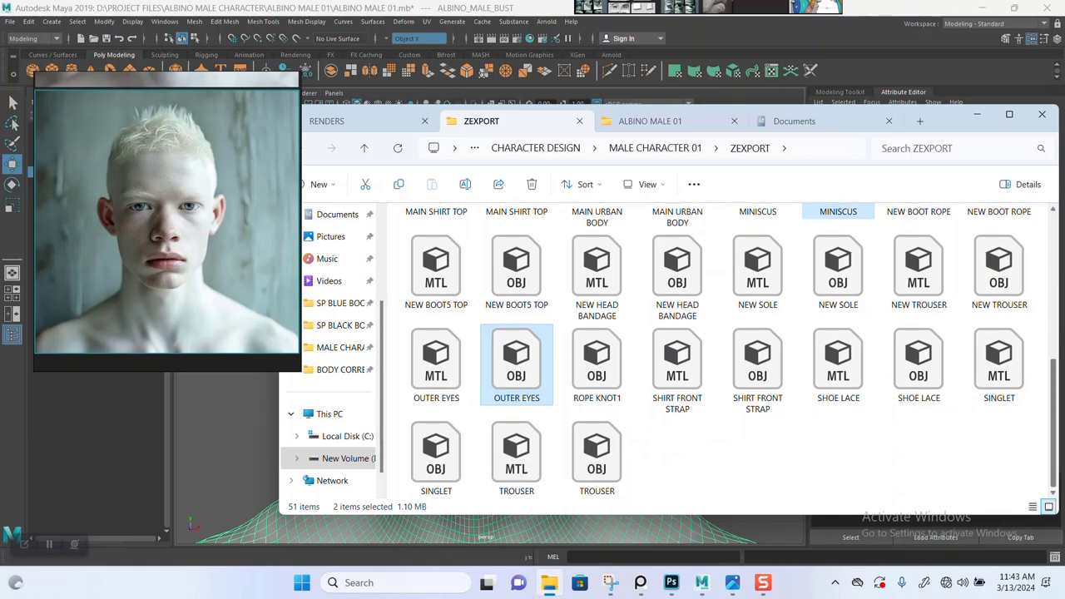
Look through all the exported OBJ files in the ZEXPORT folder for further usable parts.
scroll(515, 433, up, 3)
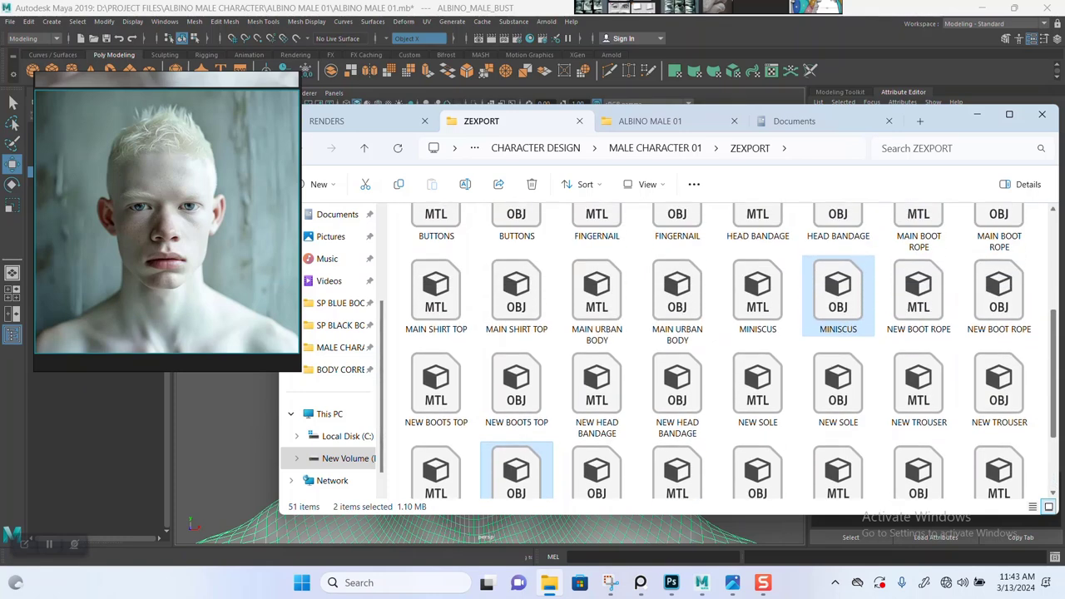
scroll(707, 350, up, 1)
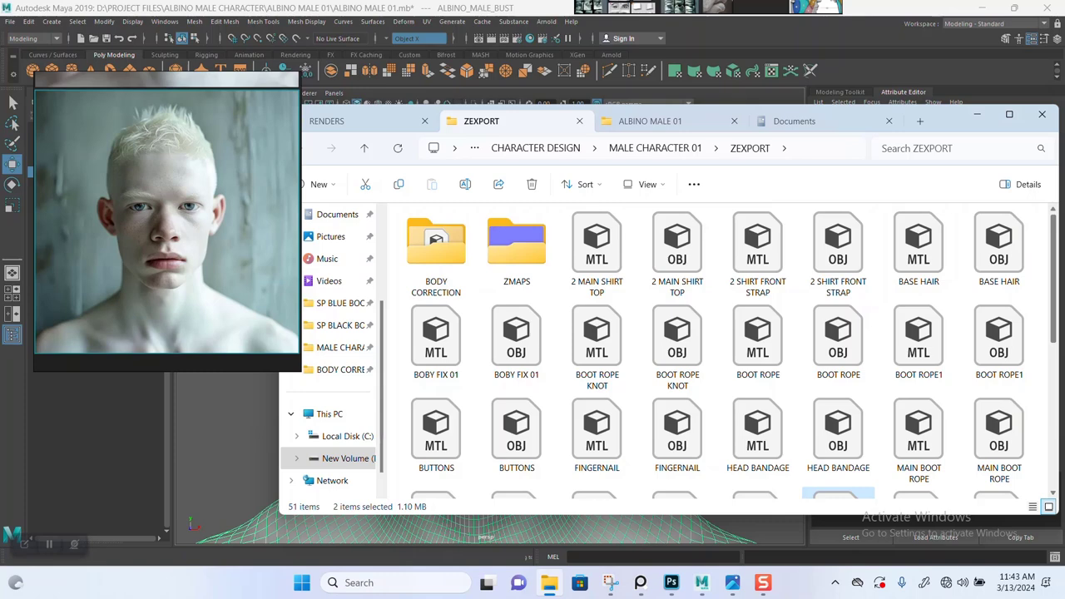
scroll(707, 350, down, 1)
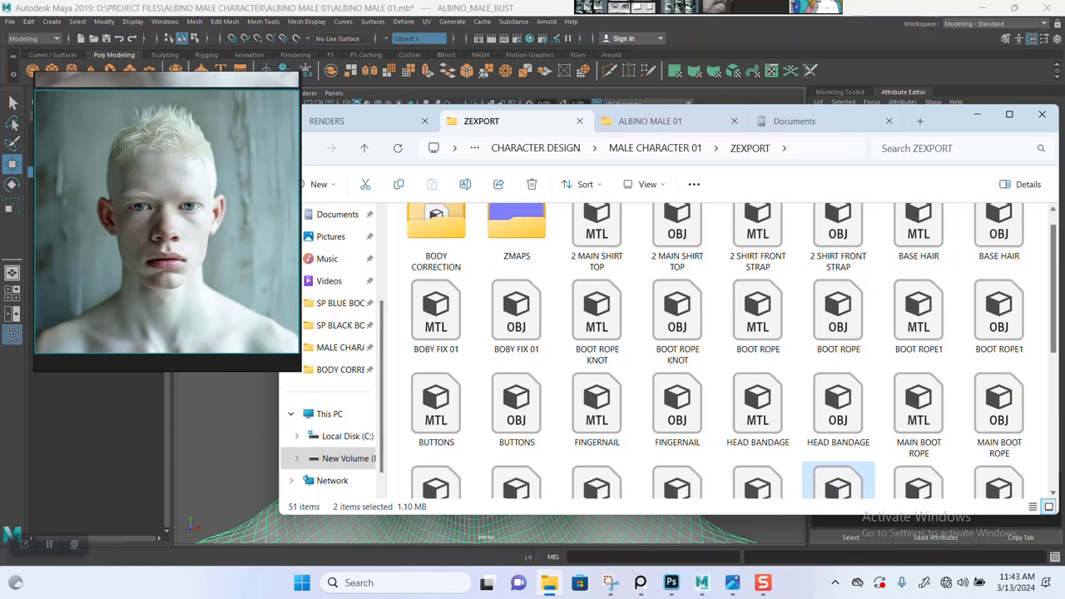
scroll(716, 350, down, 1)
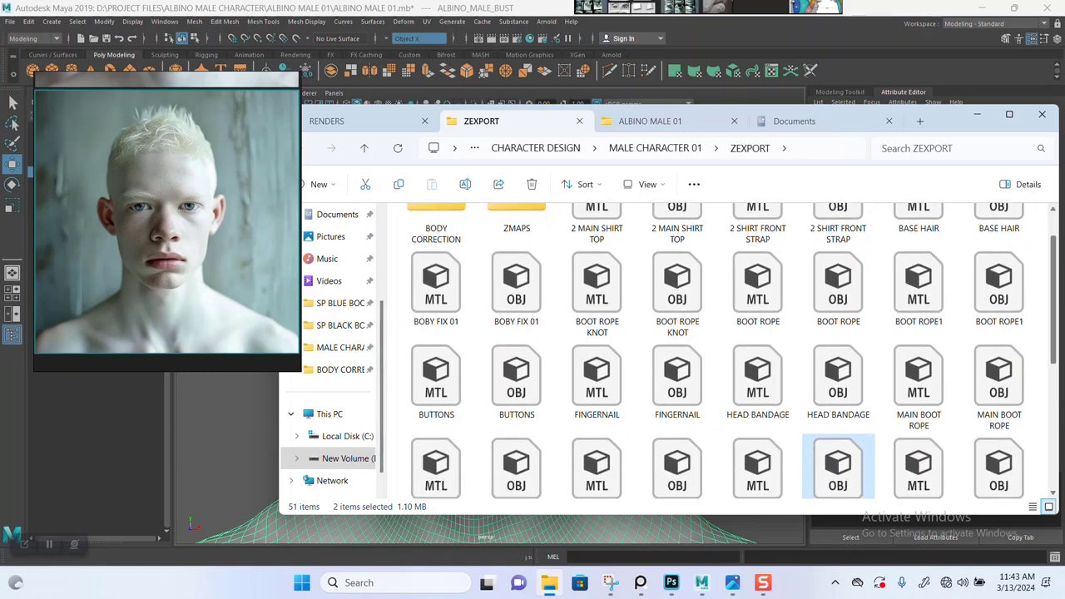
scroll(716, 350, down, 1)
scroll(716, 349, up, 2)
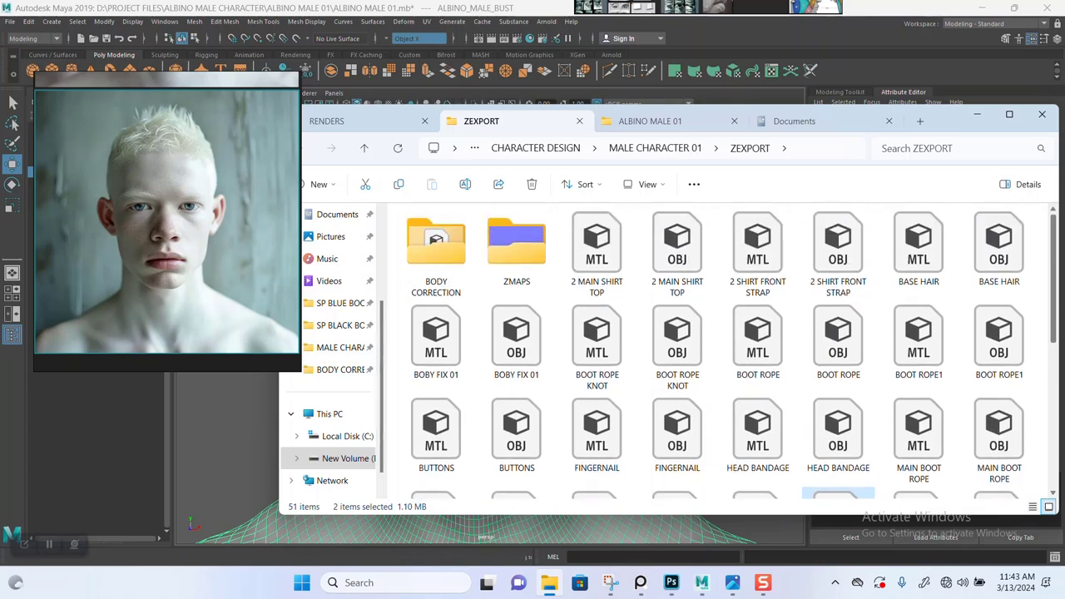
scroll(716, 350, down, 2)
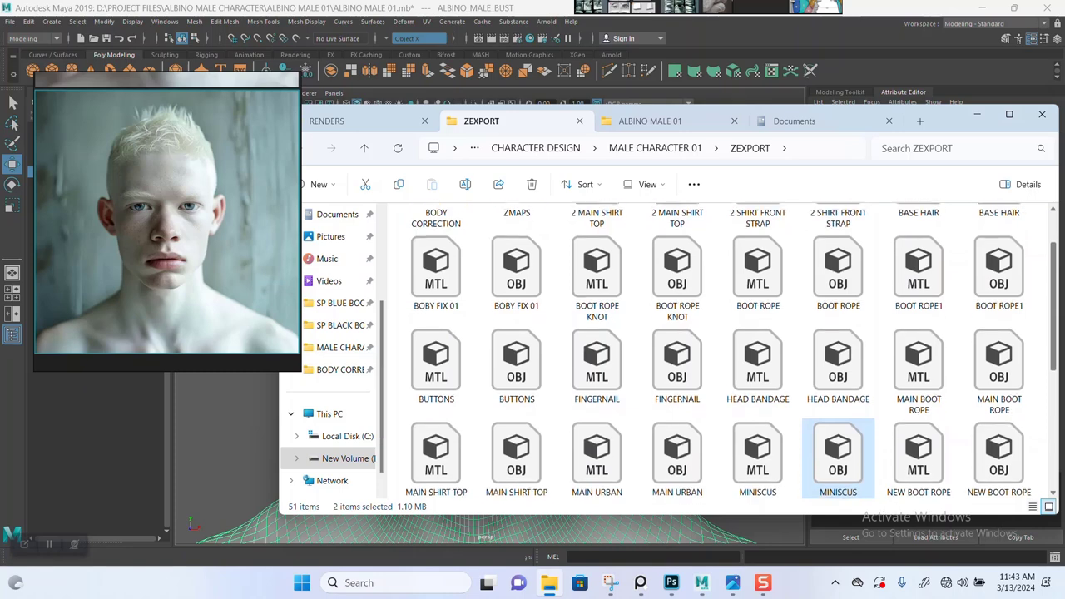
scroll(516, 437, down, 3)
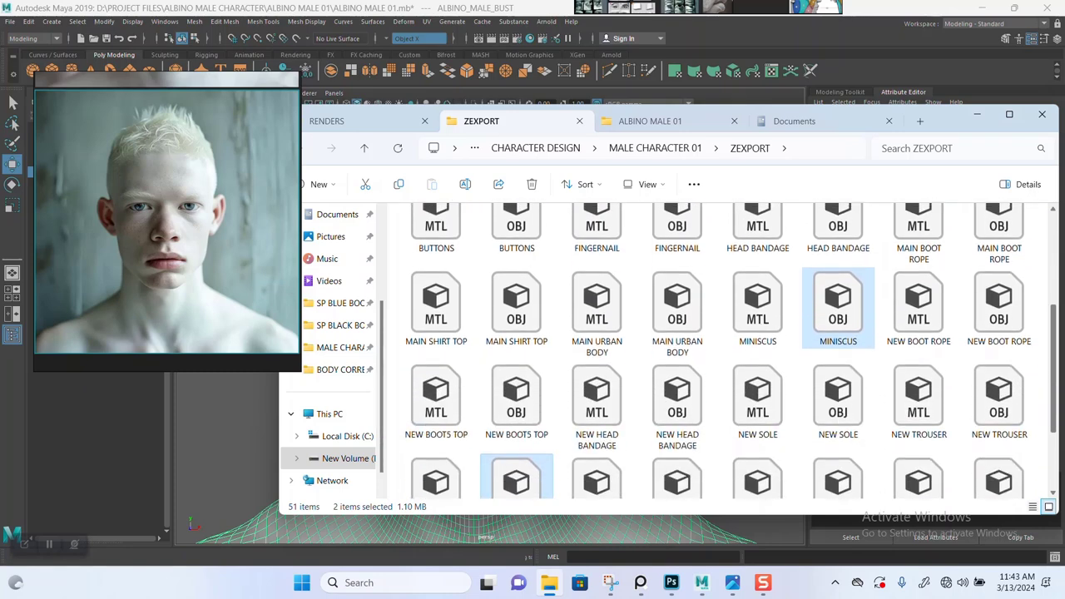
scroll(715, 350, down, 2)
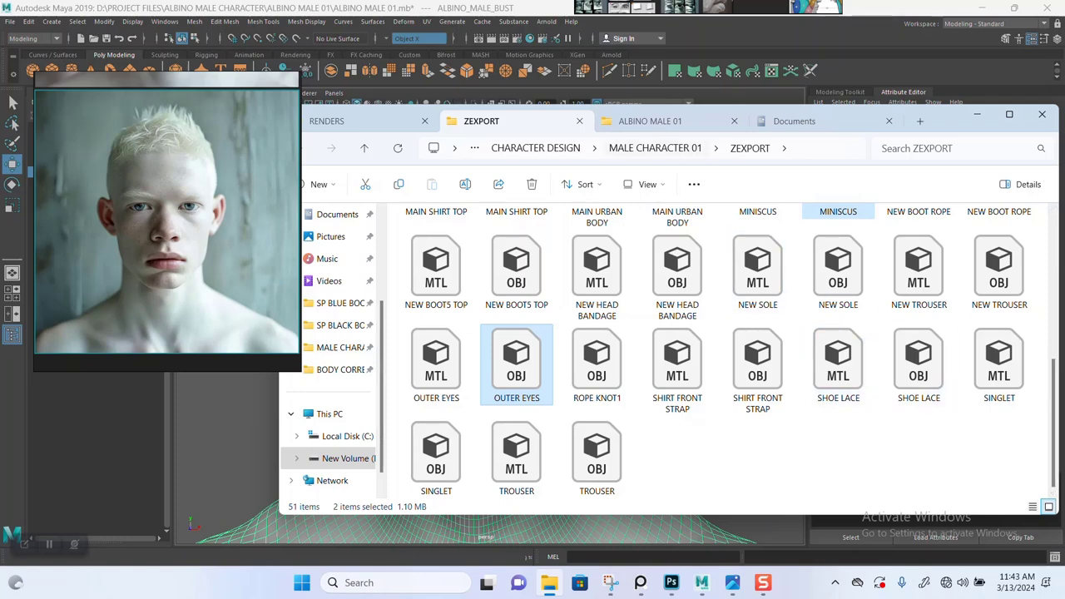
Go back to the MALE CHARACTER 01 folder and import its URBAN MALE BODY DAE file into the Maya scene.
click(655, 148)
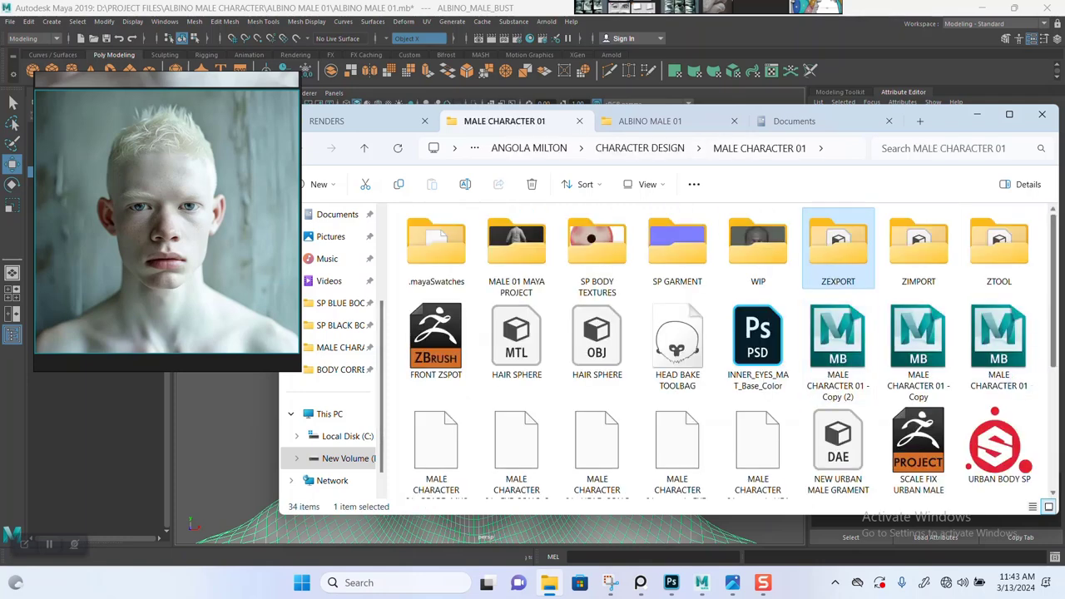
scroll(730, 351, down, 5)
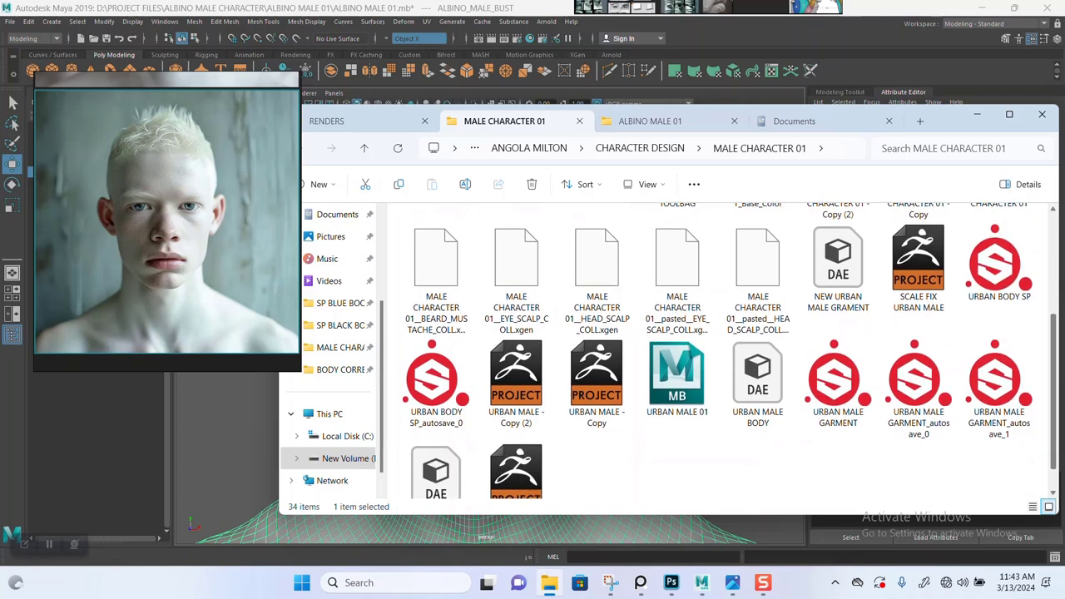
scroll(730, 351, down, 1)
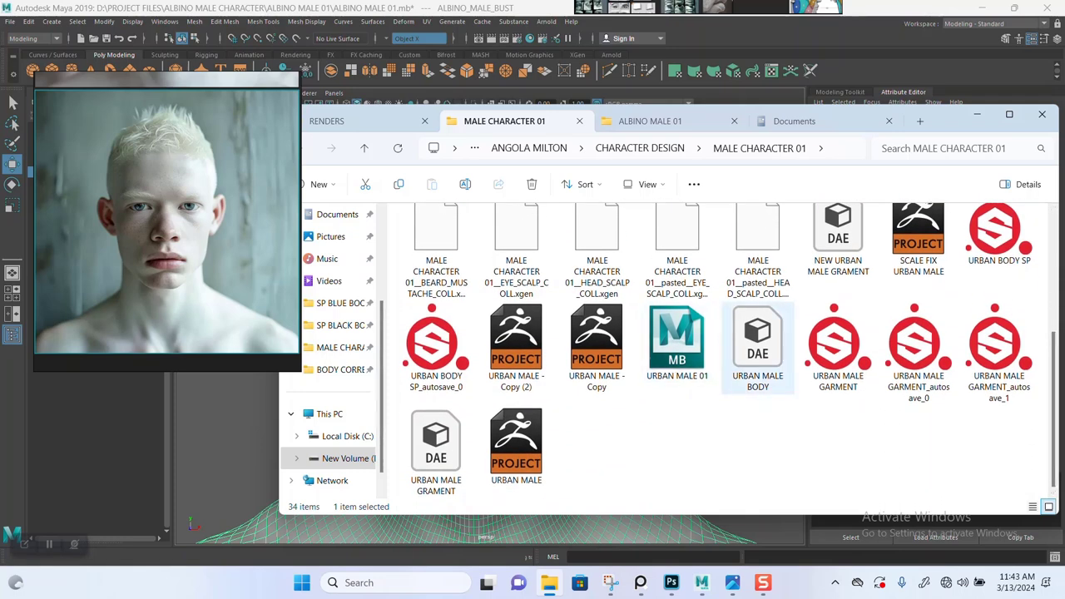
click(766, 337)
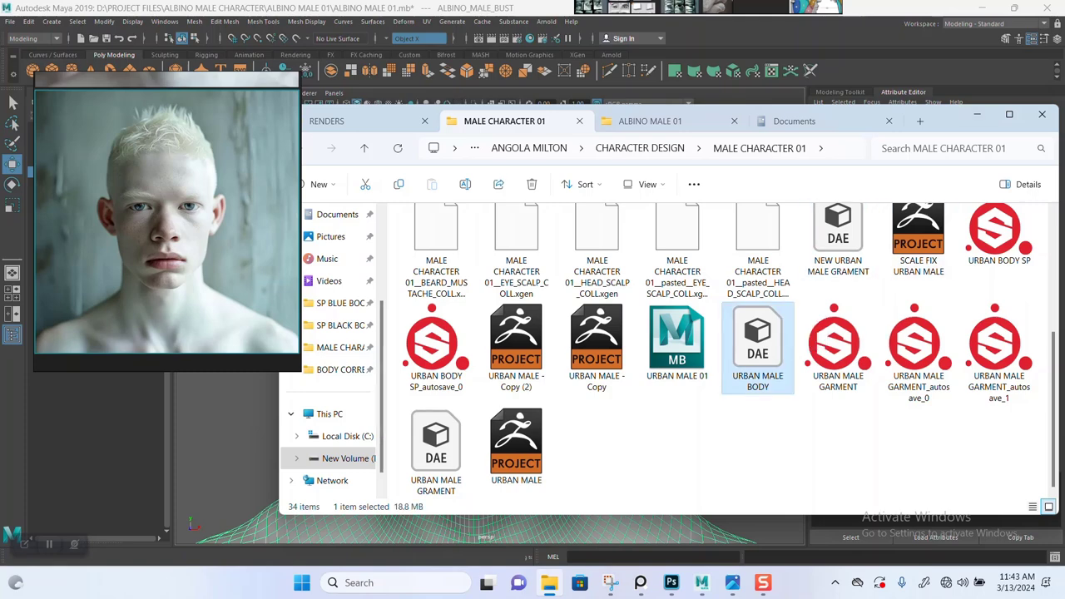
drag(764, 338, 210, 396)
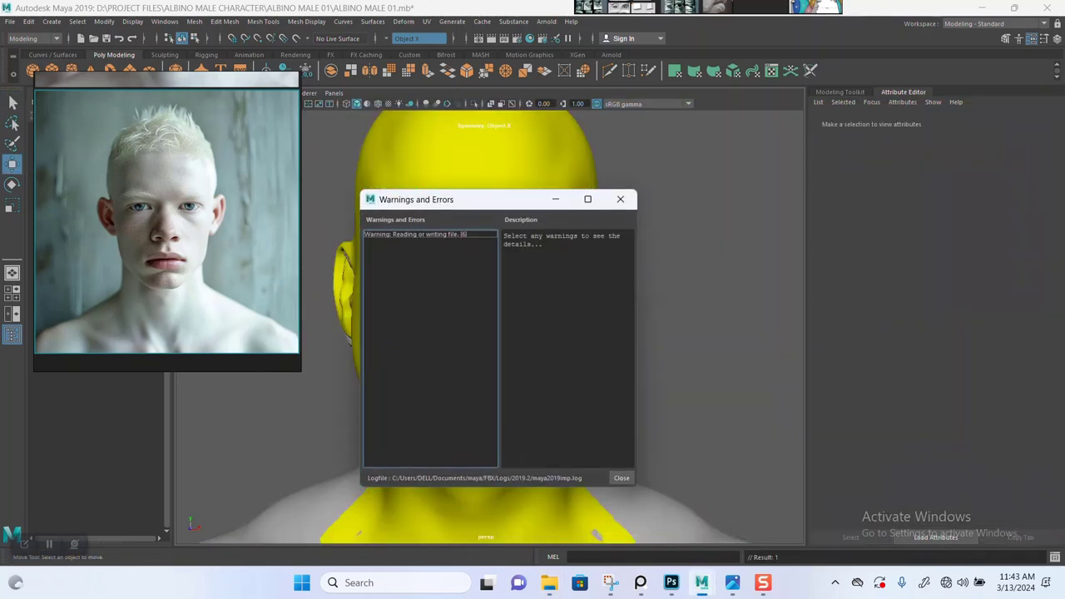
Dismiss the import warning, check the imported body against the bust, and delete the COMPLETE_MALE_02 group from the scene.
click(622, 477)
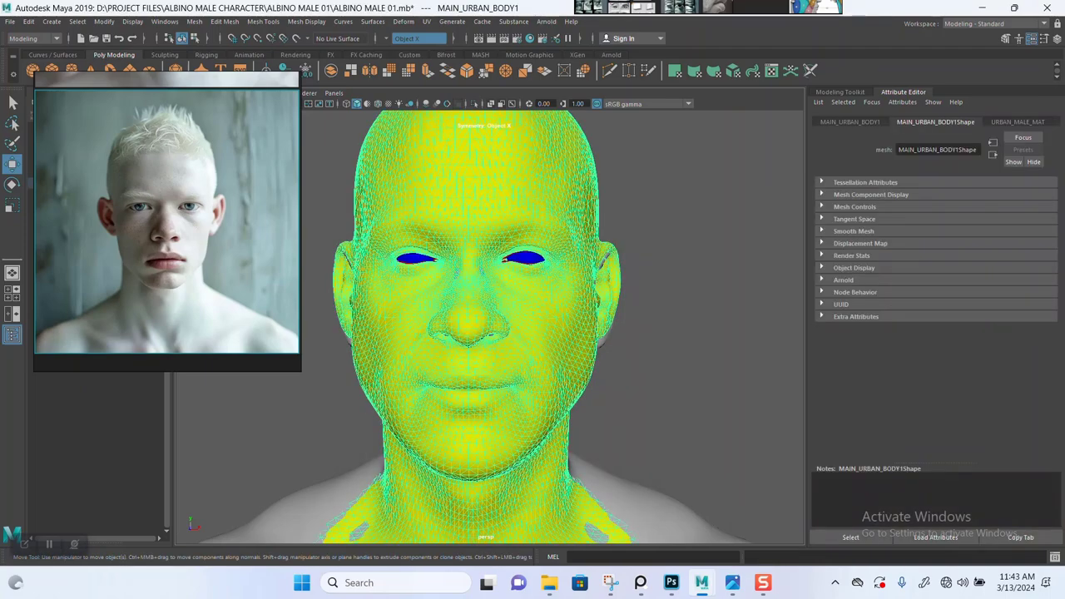
scroll(490, 327, up, 5)
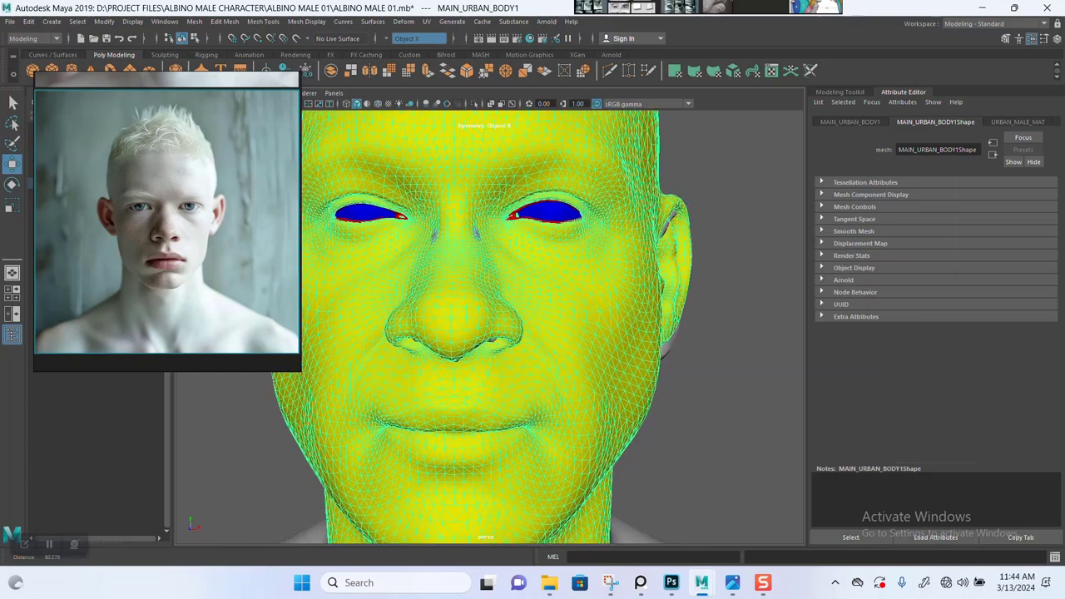
scroll(490, 327, down, 4)
right_drag(167, 222, 832, 235)
click(86, 183)
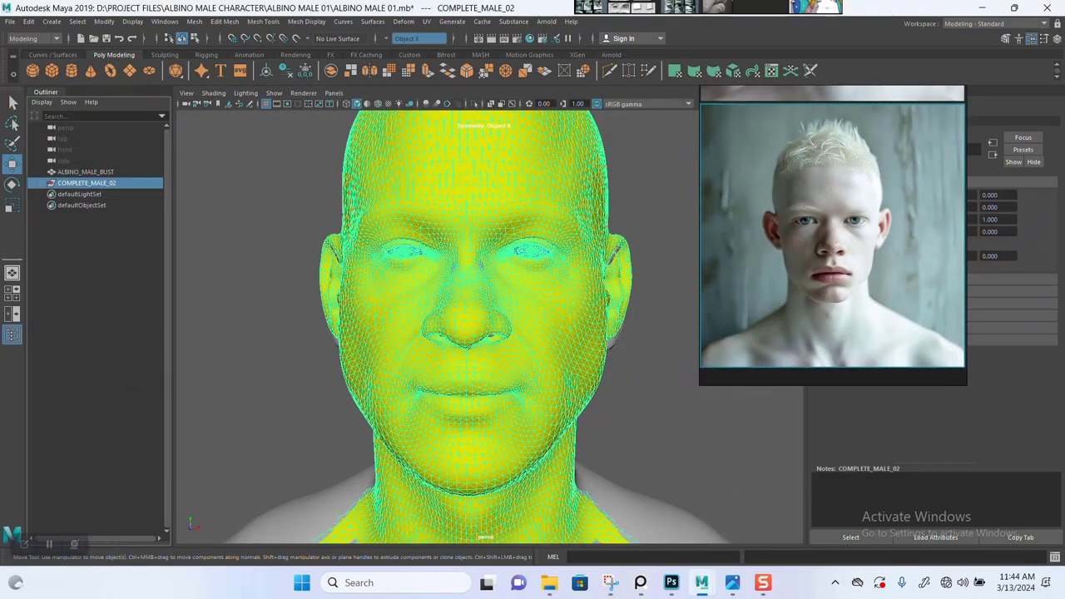
key(Delete)
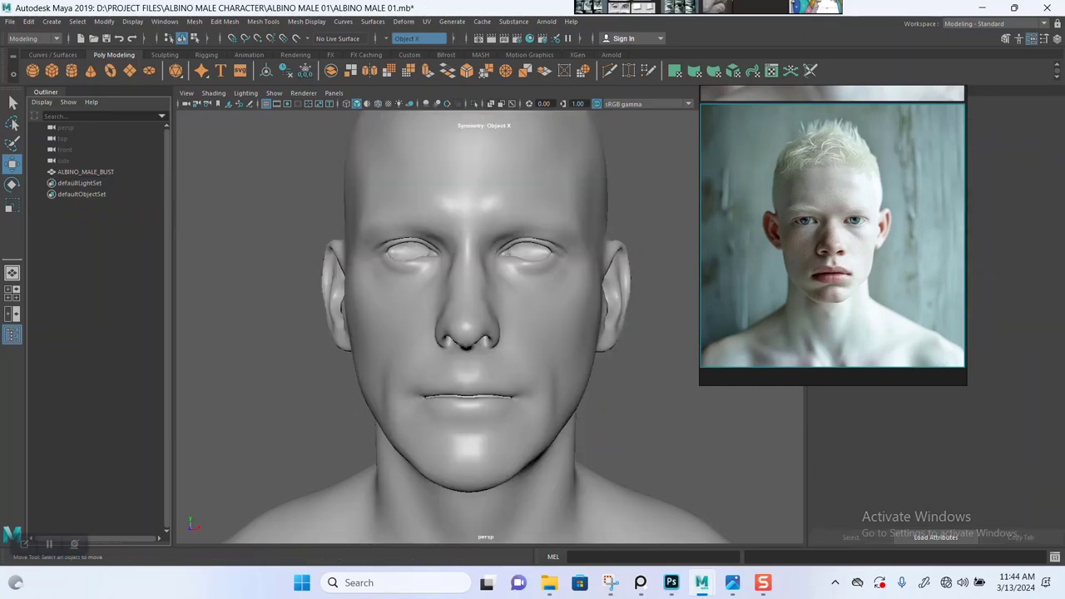
Copy the OUTER_EYES, MINISCUS and INNER_EYES1 meshes from the open URBAN MALE 01 scene and return to the ALBINO MALE 01 scene.
mouse_move(701, 582)
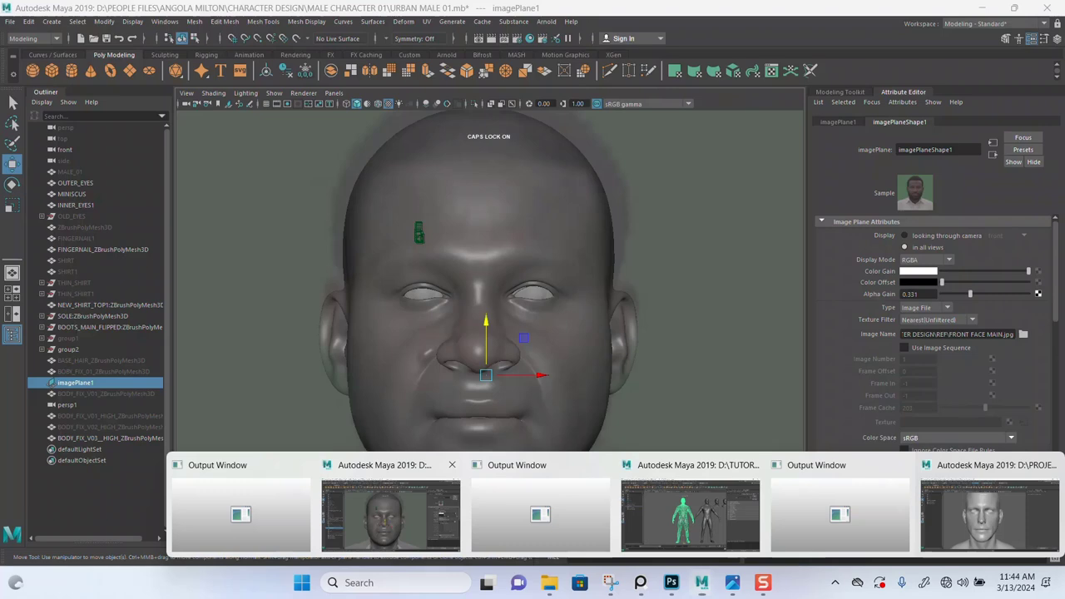
click(390, 514)
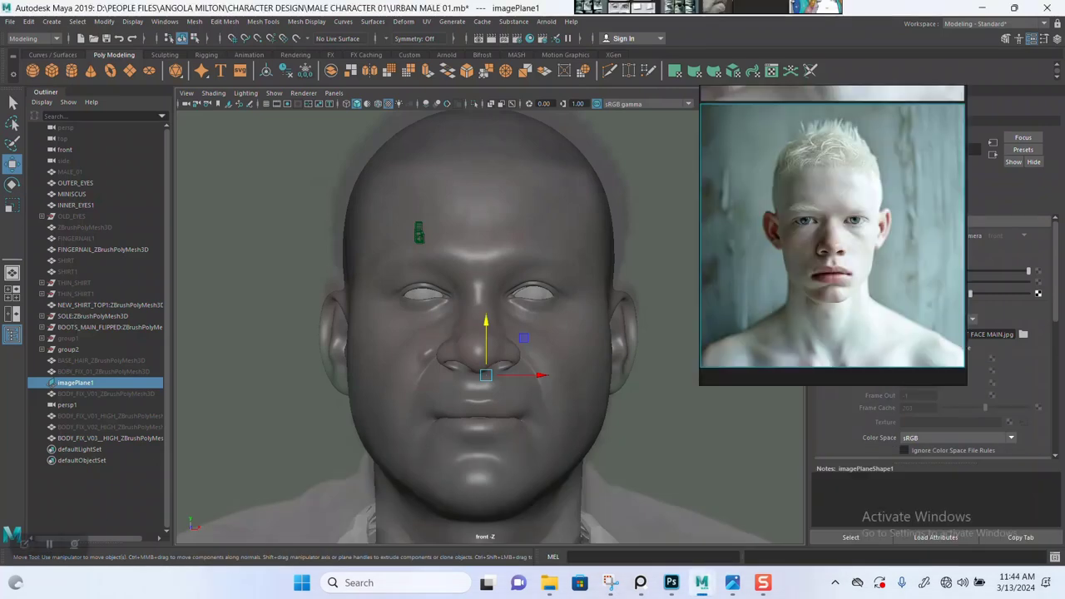
click(76, 206)
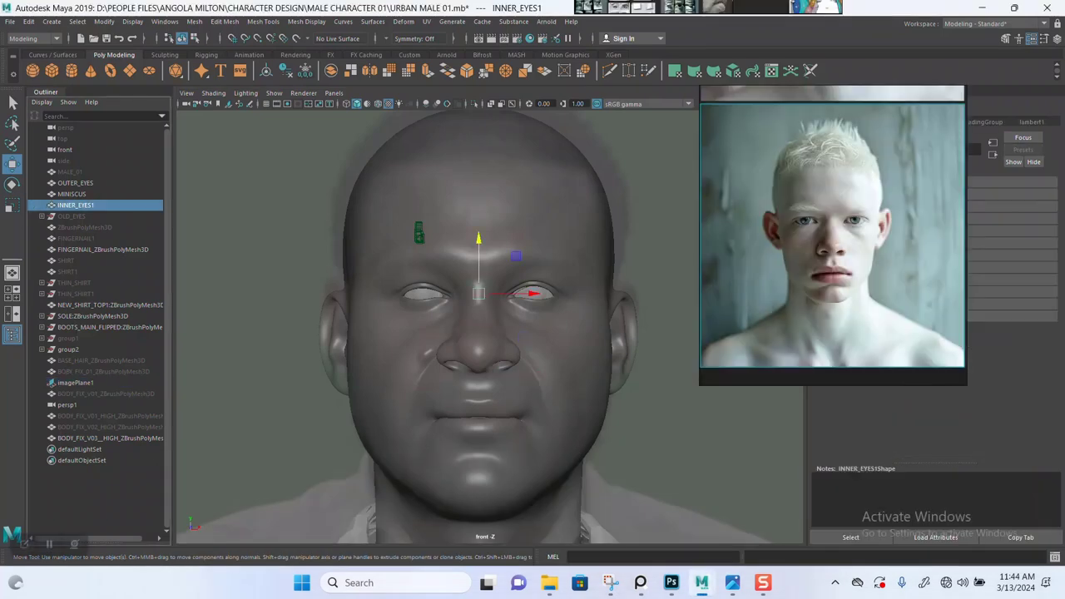
shift+click(76, 183)
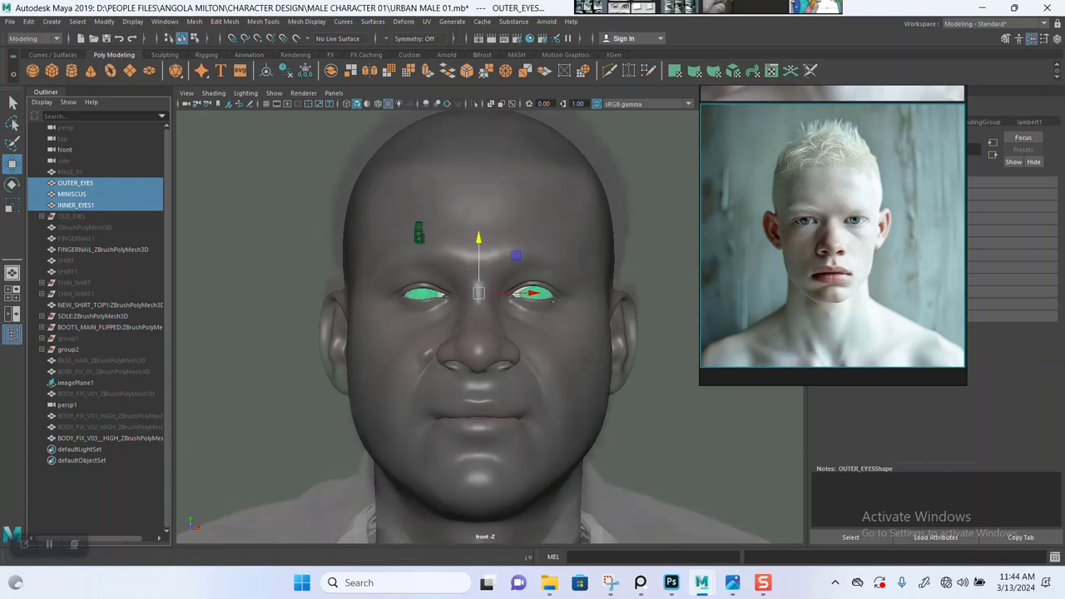
click(10, 22)
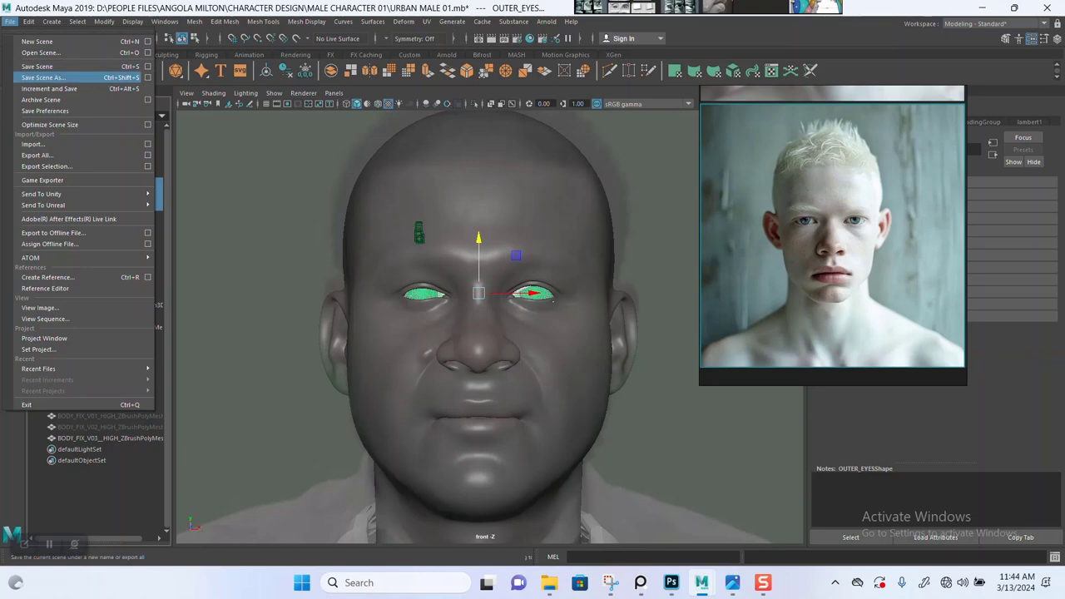
mouse_move(28, 21)
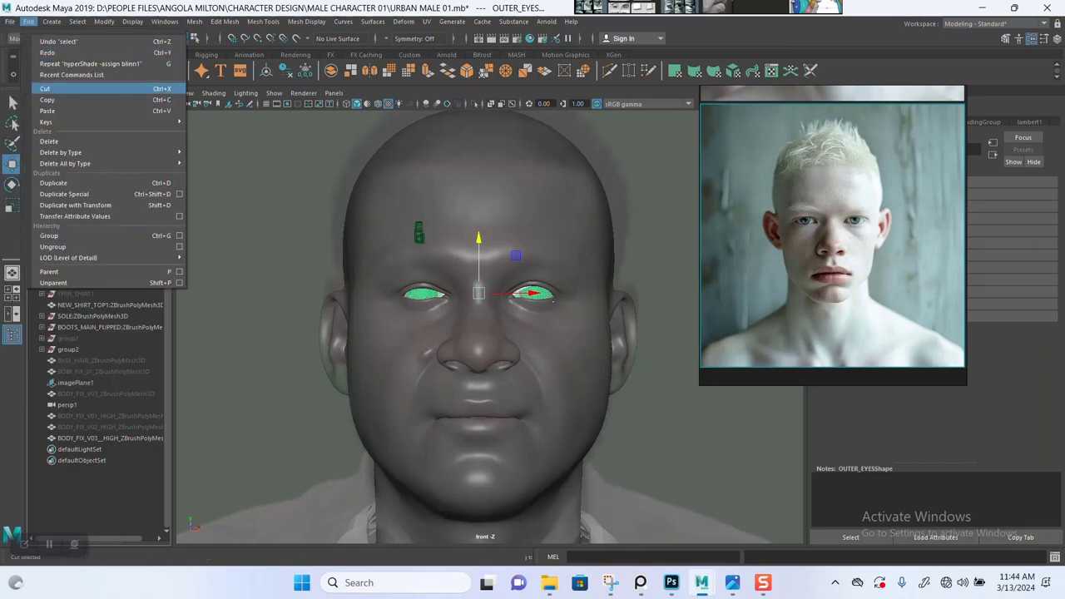
click(52, 100)
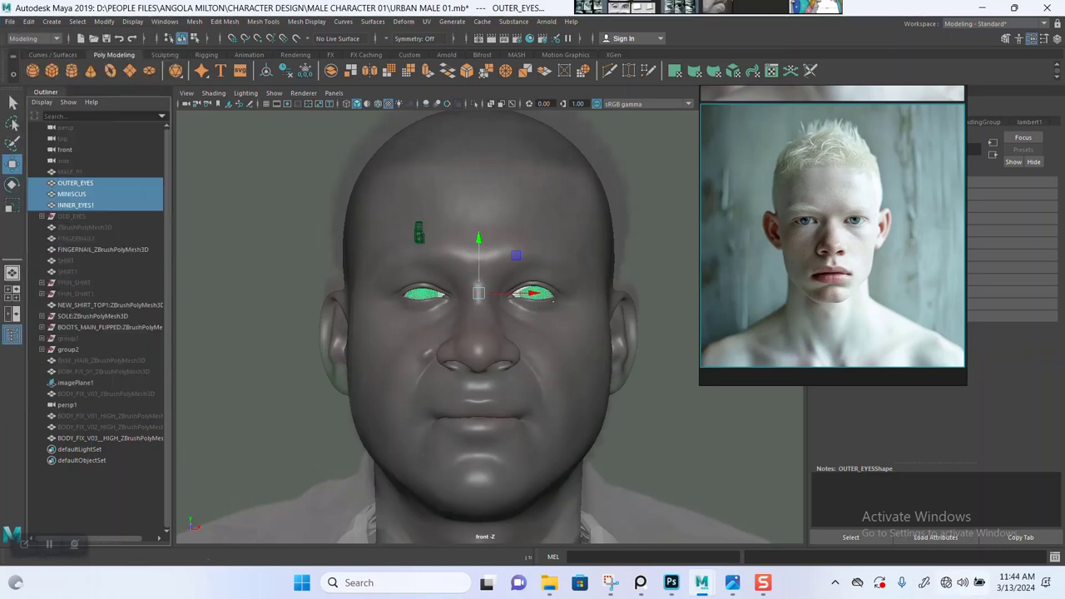
mouse_move(703, 584)
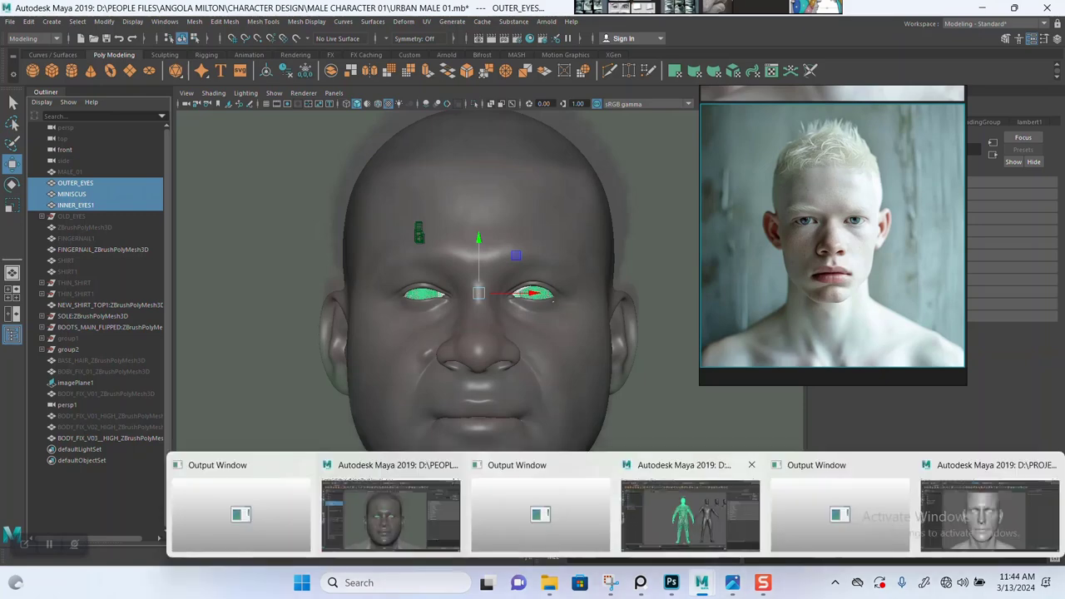
click(991, 514)
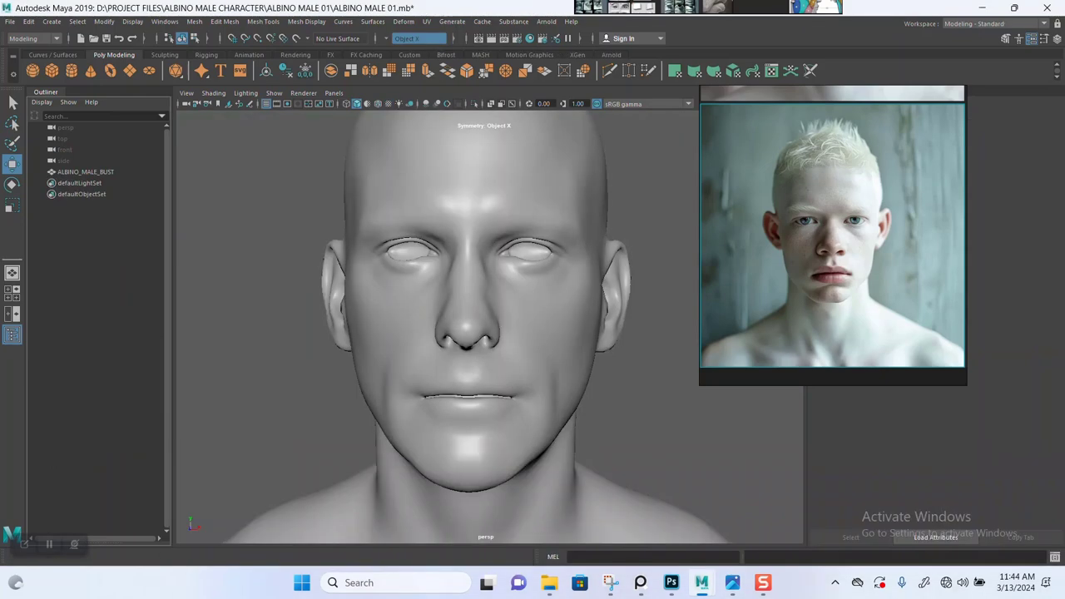
Switch to the Maya window holding BASE MESHES.mb and save its pending changes.
mouse_move(702, 584)
mouse_move(723, 495)
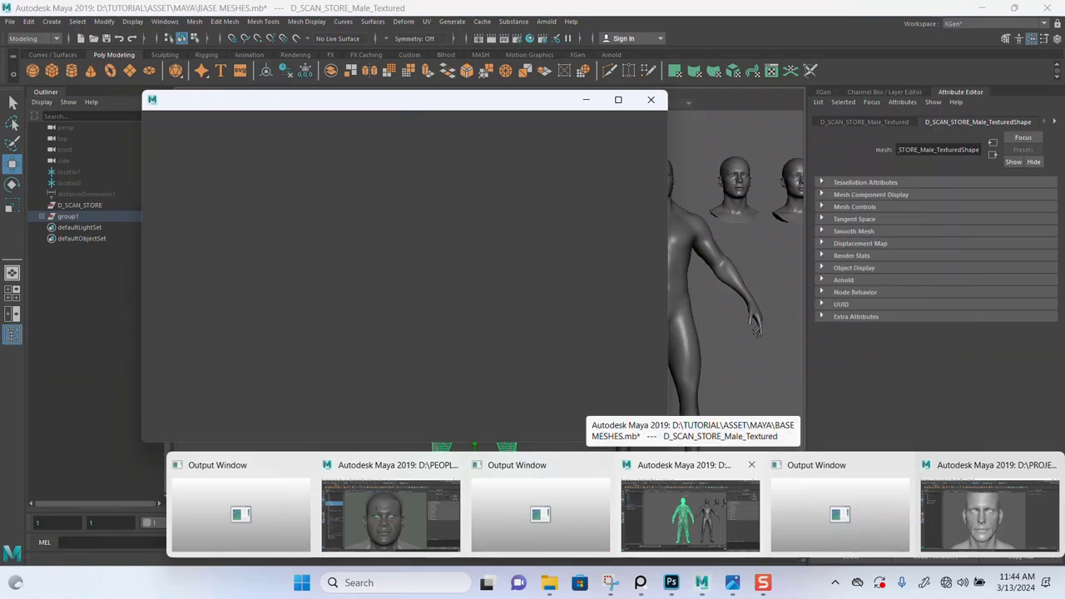
click(690, 511)
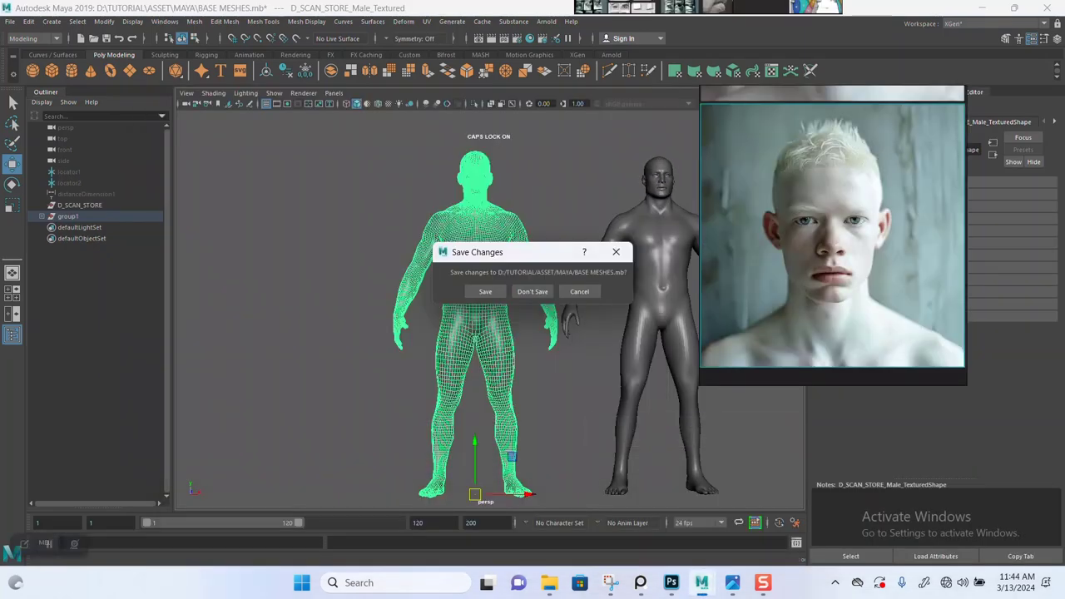
click(485, 291)
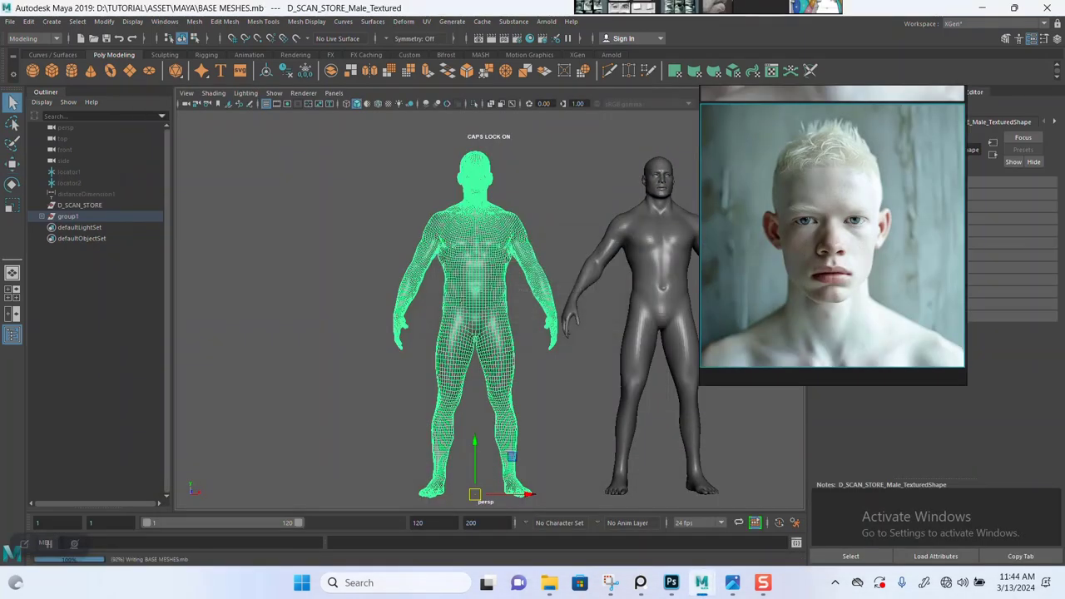
Return to the ALBINO MALE 01 scene, paste the copied eye meshes, and shift the reference portrait away from the viewport.
mouse_move(703, 583)
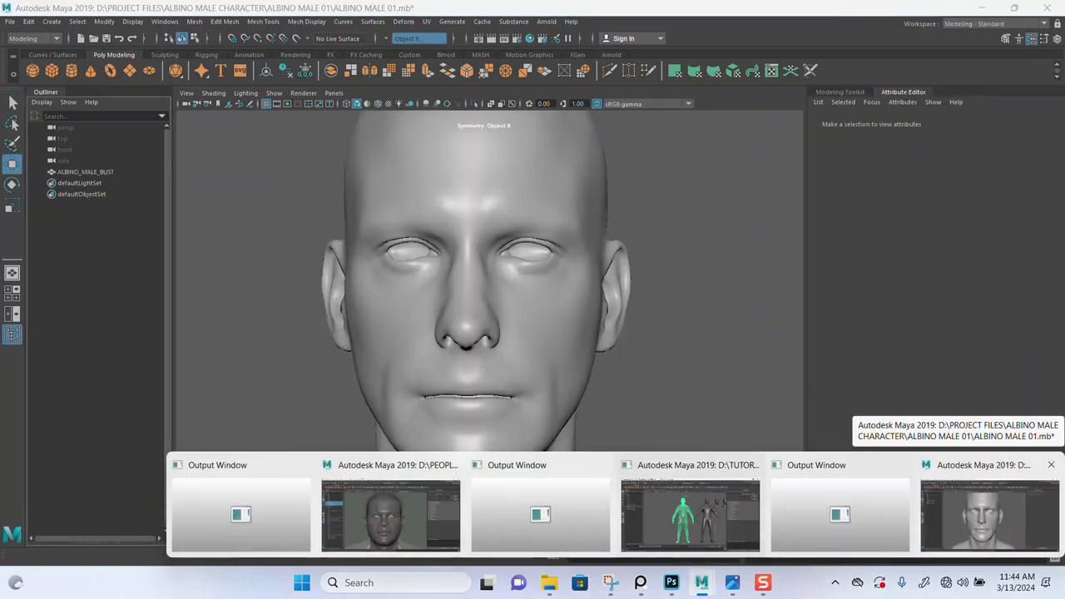
click(991, 514)
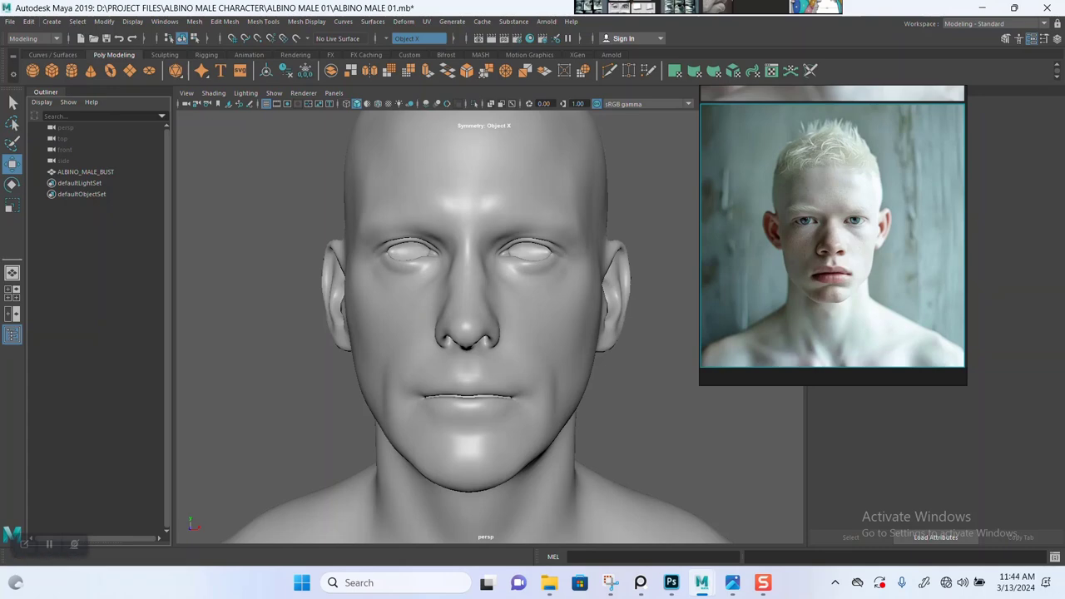
click(28, 21)
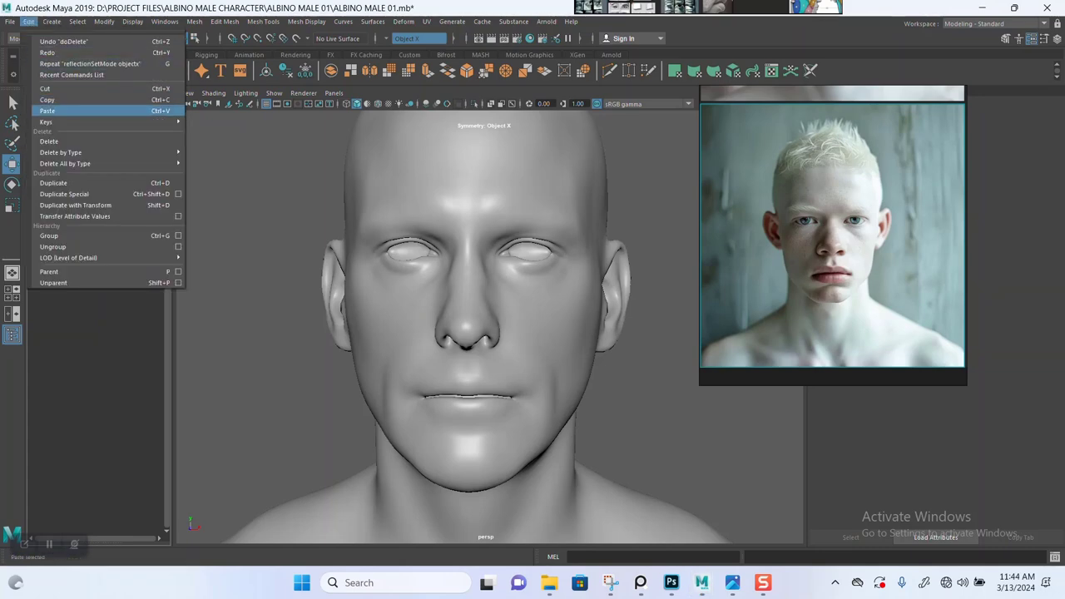
click(66, 111)
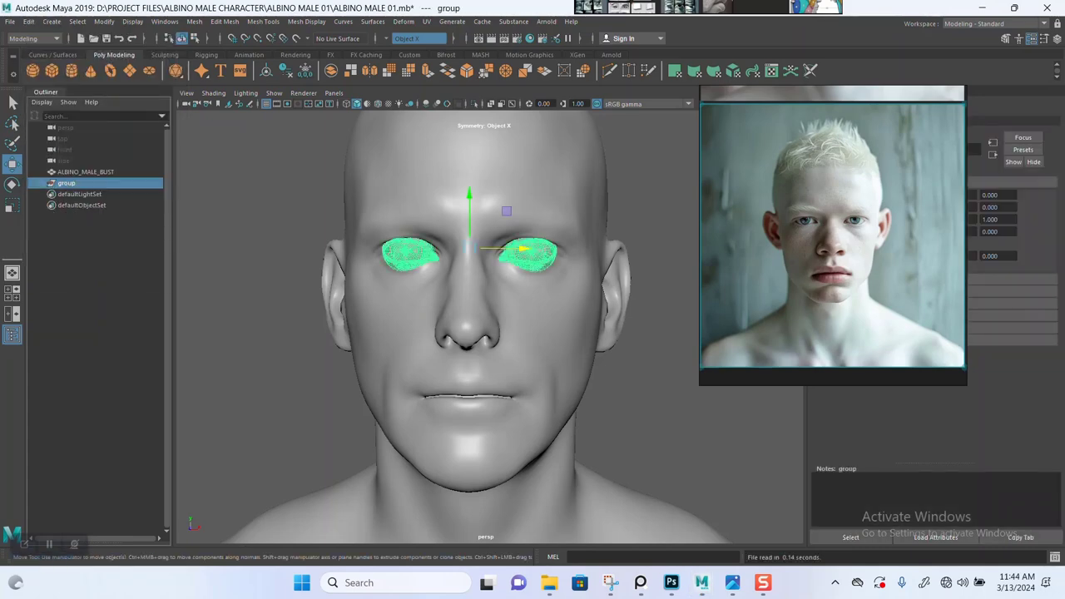
right_drag(832, 241, 950, 165)
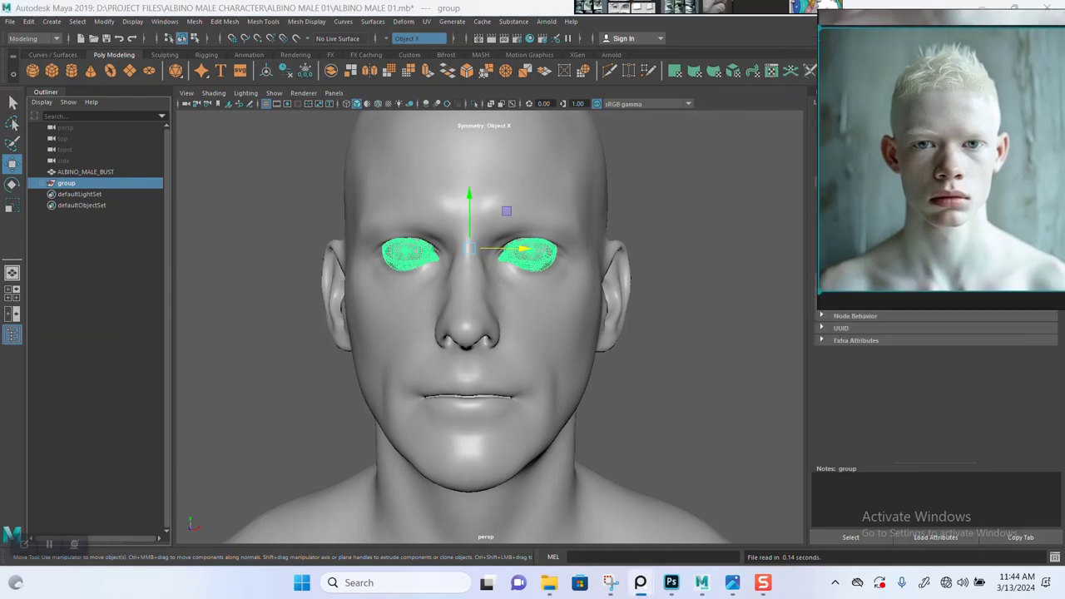
Move the pasted eye group backward into the bust's eye sockets, to about 14.78 in Z.
alt+right_drag(616, 333, 491, 333)
alt+drag(491, 332, 616, 333)
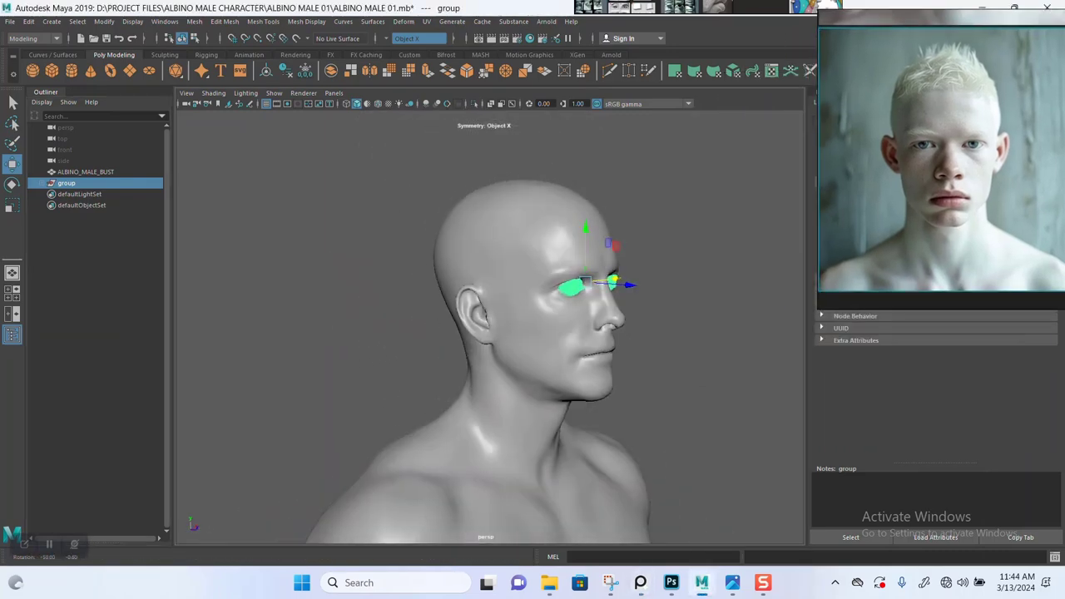
alt+middle_drag(616, 333, 536, 361)
alt+right_drag(536, 361, 602, 361)
alt+drag(536, 350, 594, 348)
alt+right_drag(553, 349, 619, 350)
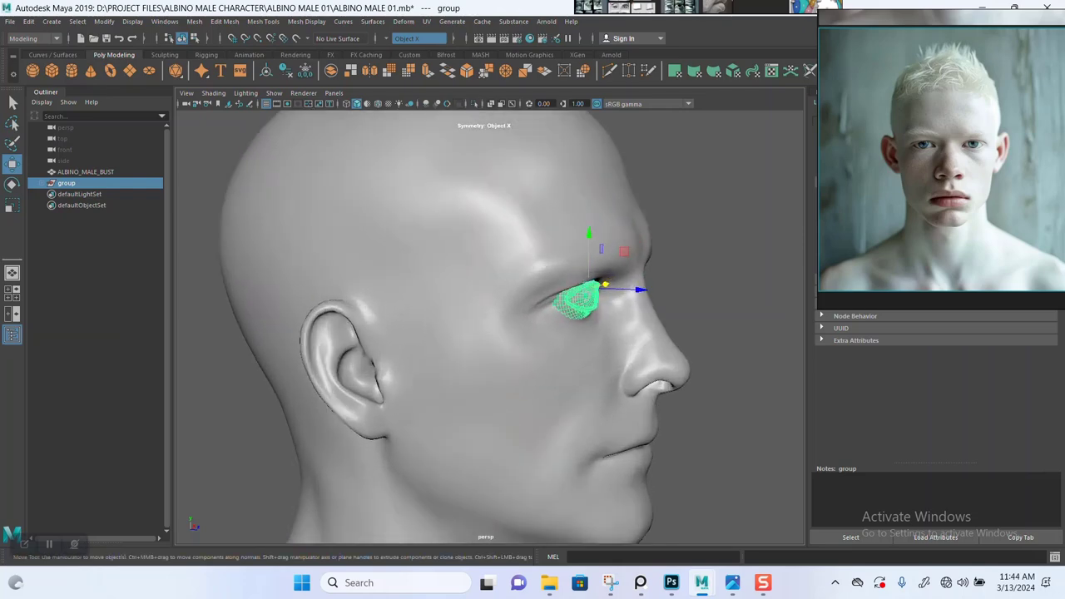
alt+right_drag(552, 350, 610, 349)
alt+drag(611, 333, 574, 353)
alt+right_drag(574, 354, 632, 354)
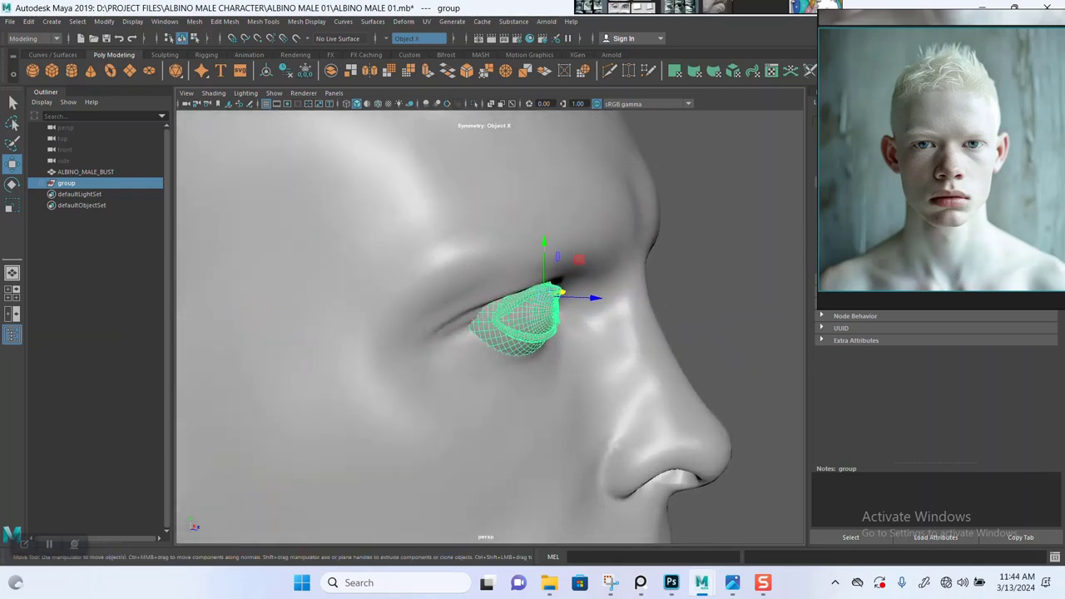
alt+drag(574, 353, 603, 291)
scroll(490, 325, down, 6)
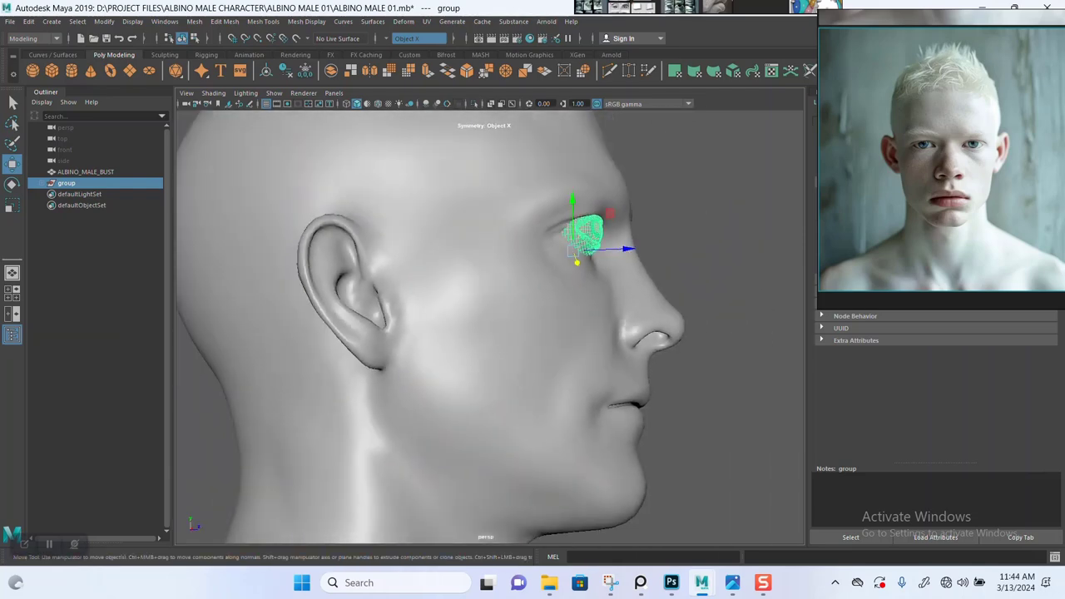
alt+drag(500, 332, 518, 370)
alt+right_drag(517, 370, 585, 370)
drag(608, 283, 602, 283)
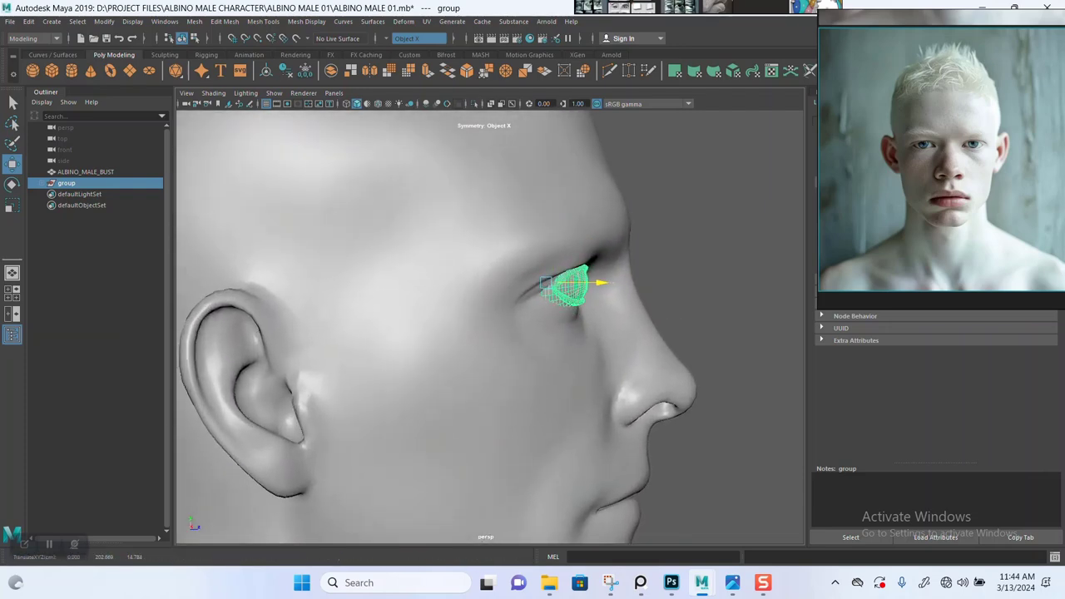
scroll(595, 283, down, 3)
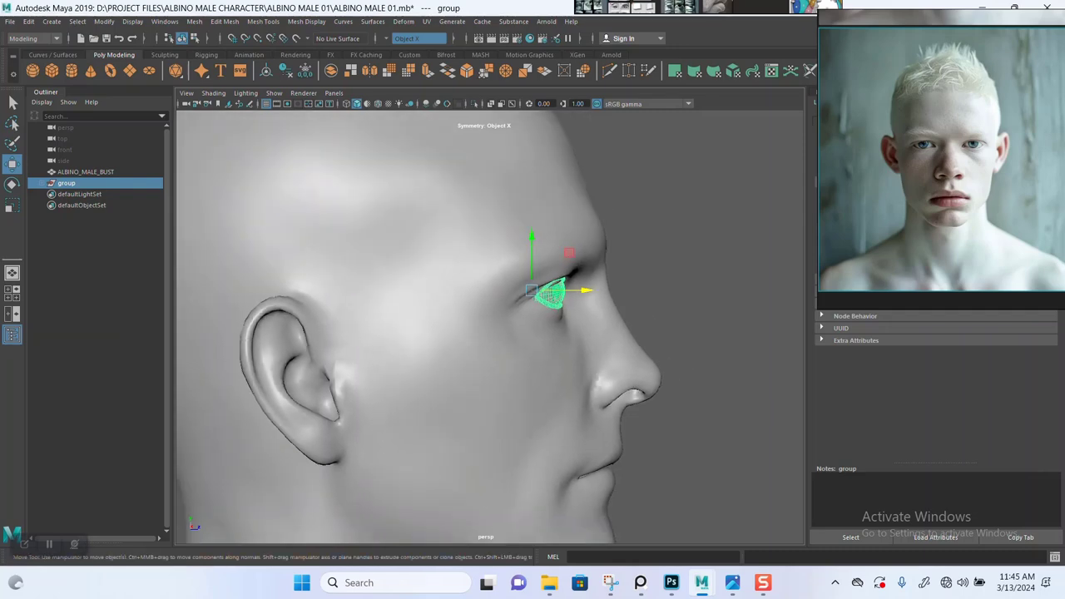
Push the eye group further back behind the eyelids, to about 14.19 in Z.
alt+drag(595, 283, 358, 291)
alt+middle_drag(358, 291, 495, 261)
alt+drag(466, 332, 553, 337)
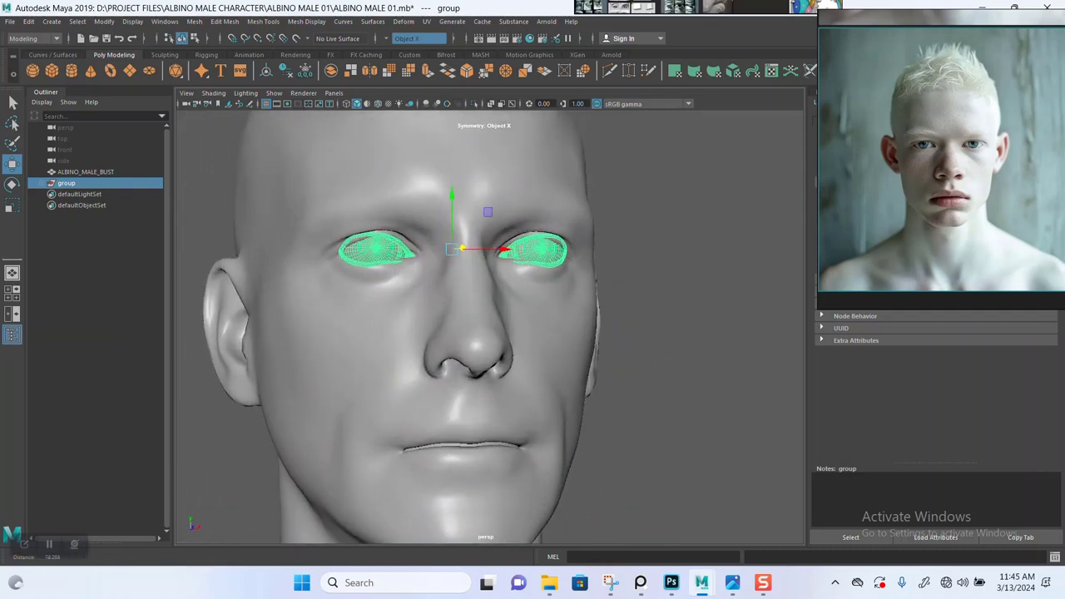
alt+right_drag(554, 337, 620, 341)
alt+middle_drag(620, 341, 632, 379)
alt+drag(633, 379, 665, 375)
alt+right_drag(666, 374, 695, 376)
alt+right_drag(499, 333, 553, 334)
alt+drag(554, 335, 595, 354)
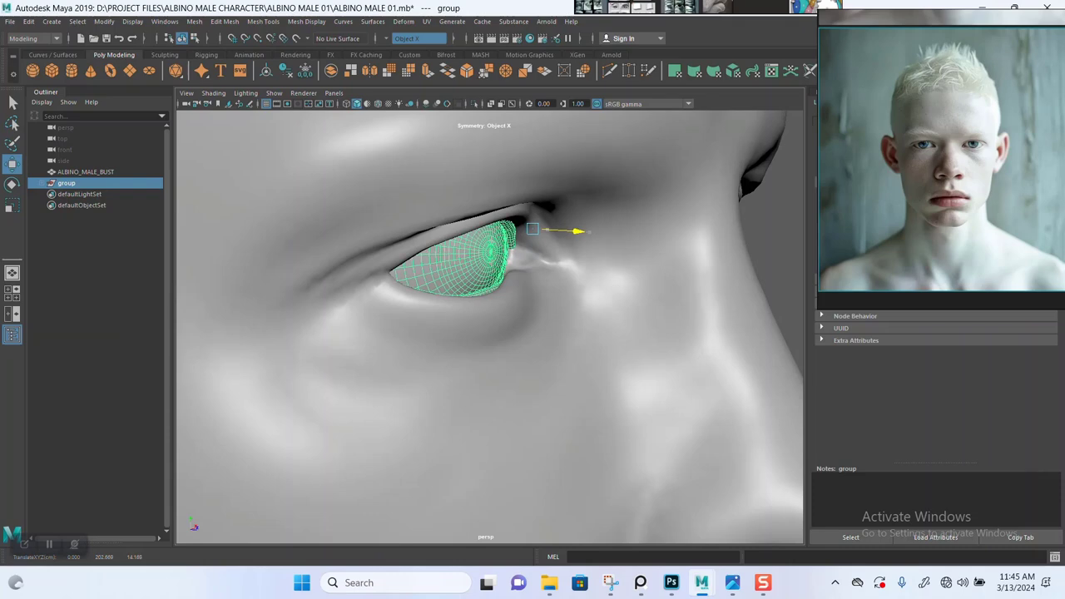
Check the eye fit from the front and side, and fine-tune the eye group's depth to about 14.17 in Z.
alt+right_drag(566, 333, 482, 331)
alt+drag(483, 331, 366, 338)
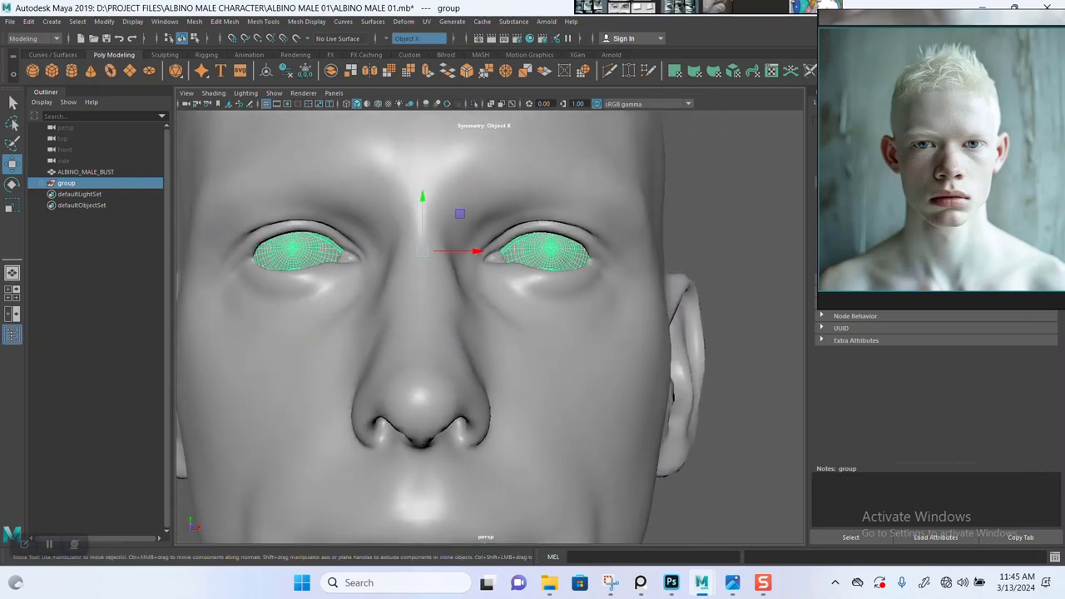
alt+middle_drag(366, 338, 384, 333)
alt+drag(400, 333, 399, 346)
alt+right_drag(399, 346, 476, 346)
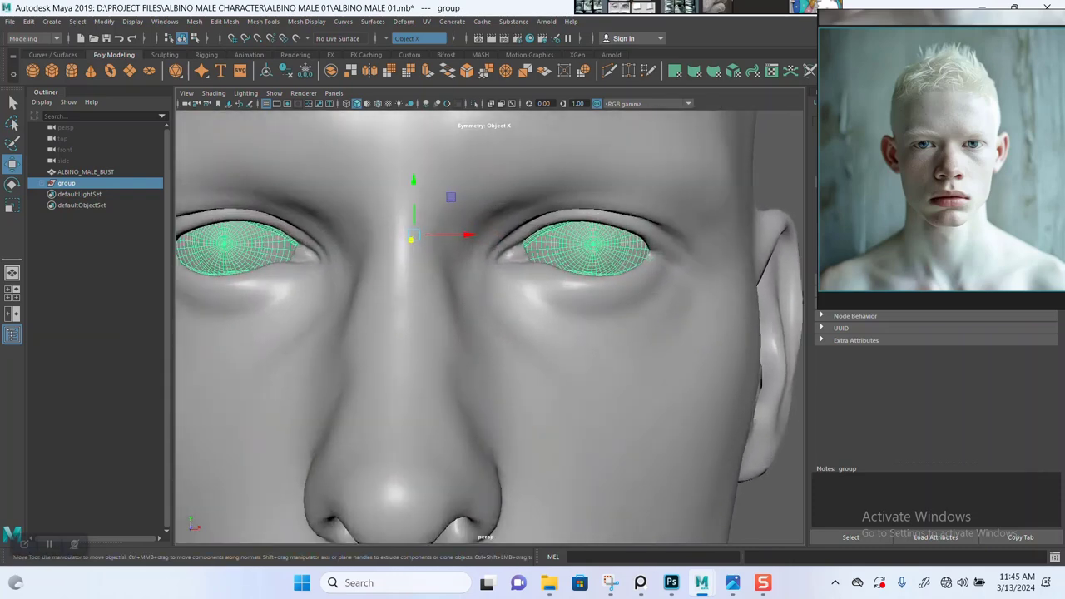
alt+drag(476, 346, 482, 374)
drag(425, 305, 616, 306)
scroll(428, 310, down, 4)
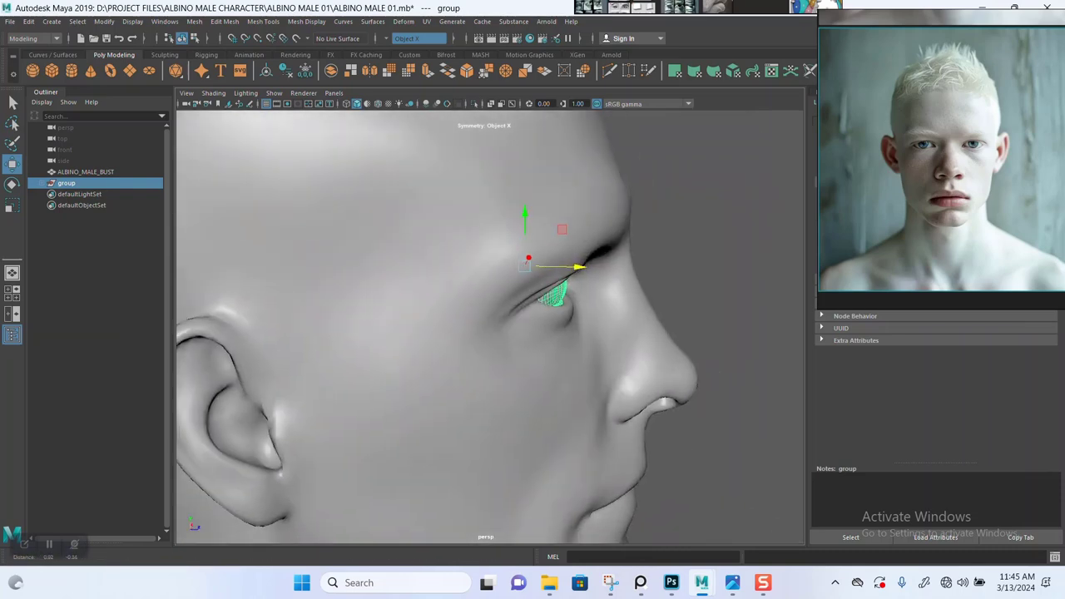
scroll(413, 260, up, 4)
alt+drag(528, 259, 450, 239)
alt+middle_drag(449, 239, 431, 310)
scroll(431, 309, up, 3)
alt+drag(431, 309, 447, 289)
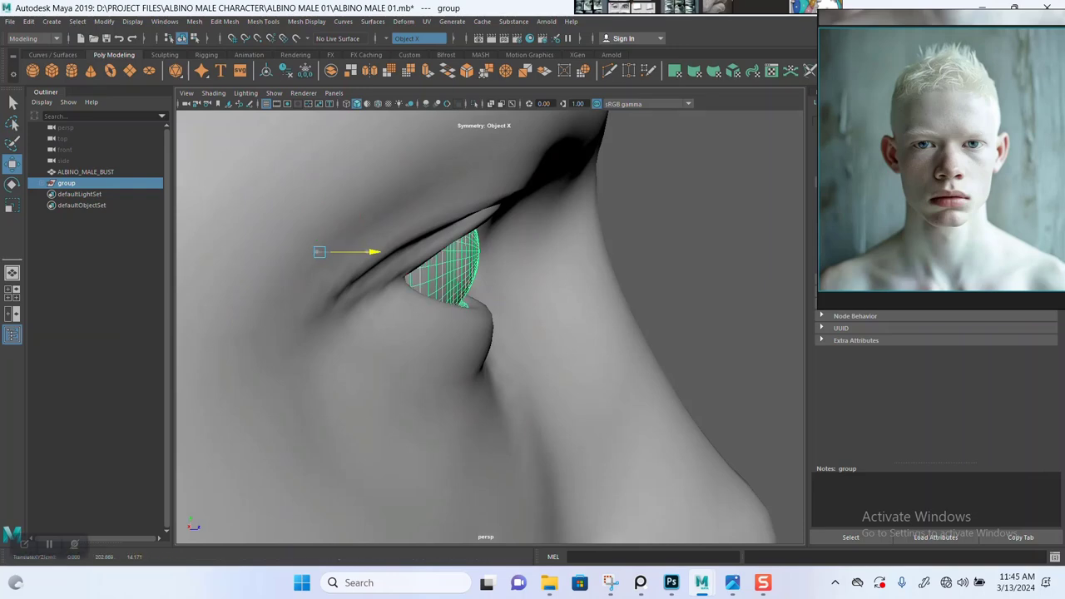
scroll(382, 253, down, 5)
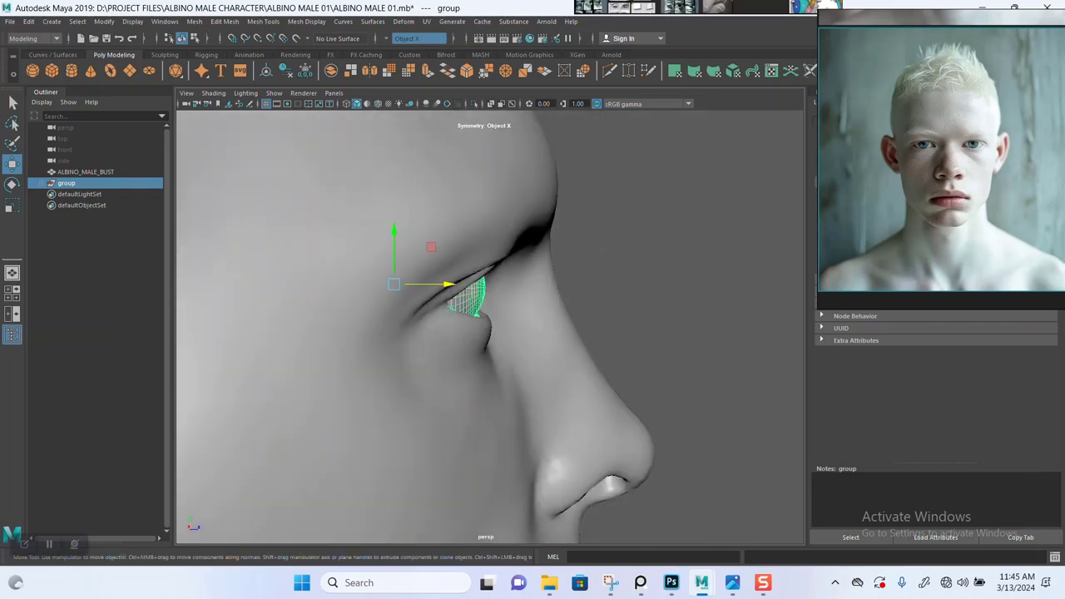
alt+drag(416, 258, 331, 245)
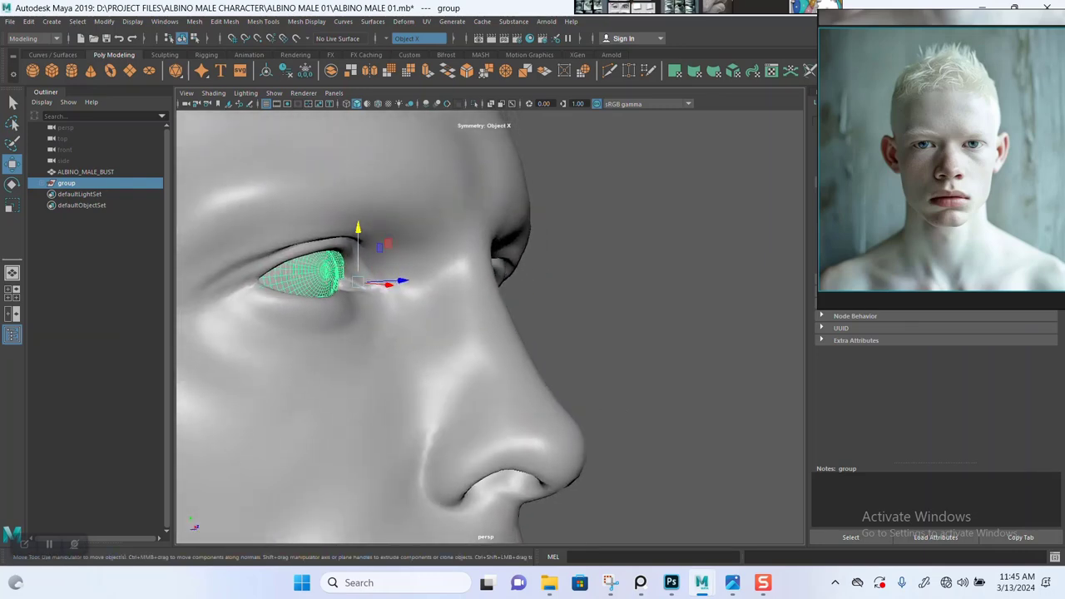
Inspect how the eyes sit behind the eyelids from the front, the side and close up.
scroll(491, 327, down, 4)
click(657, 274)
alt+drag(582, 275, 450, 279)
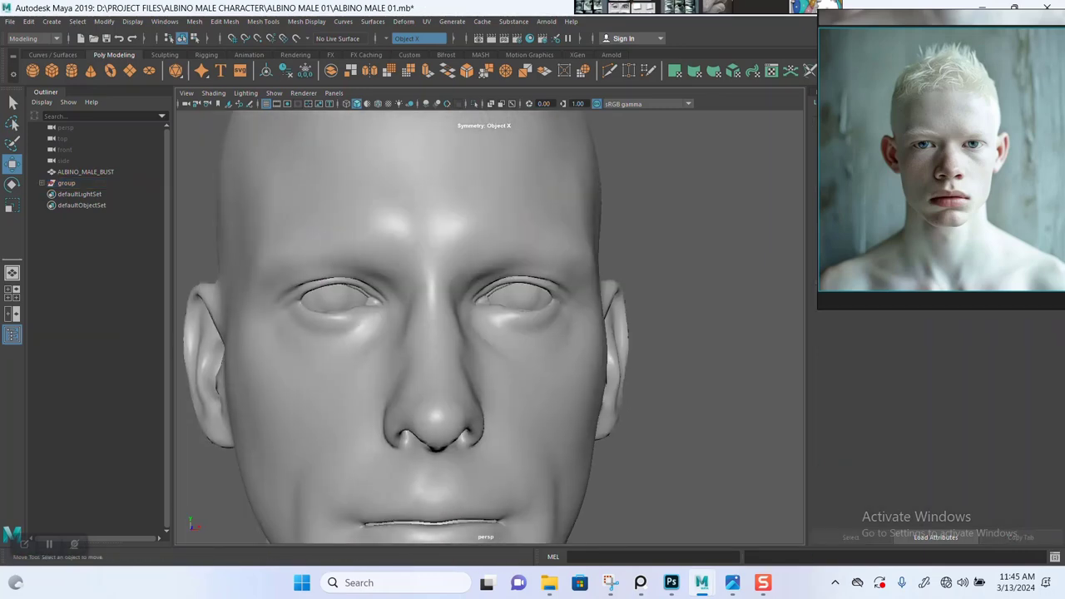
scroll(490, 327, down, 3)
scroll(491, 327, down, 3)
alt+middle_drag(490, 327, 491, 292)
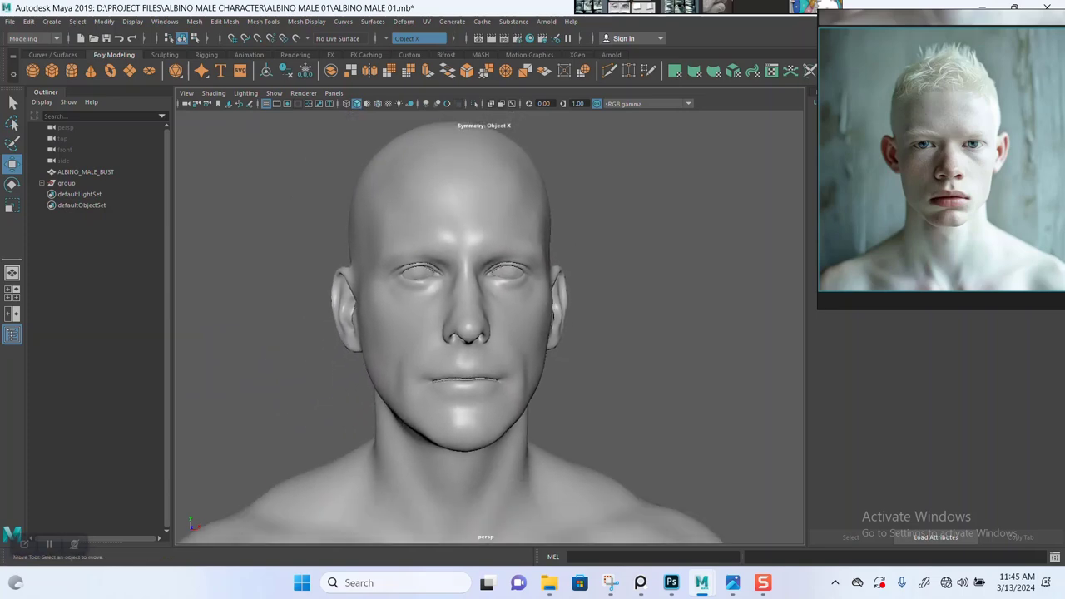
scroll(491, 327, up, 8)
alt+drag(491, 327, 725, 345)
alt+middle_drag(491, 327, 476, 372)
alt+drag(491, 327, 492, 278)
scroll(491, 327, up, 3)
alt+middle_drag(491, 300, 497, 399)
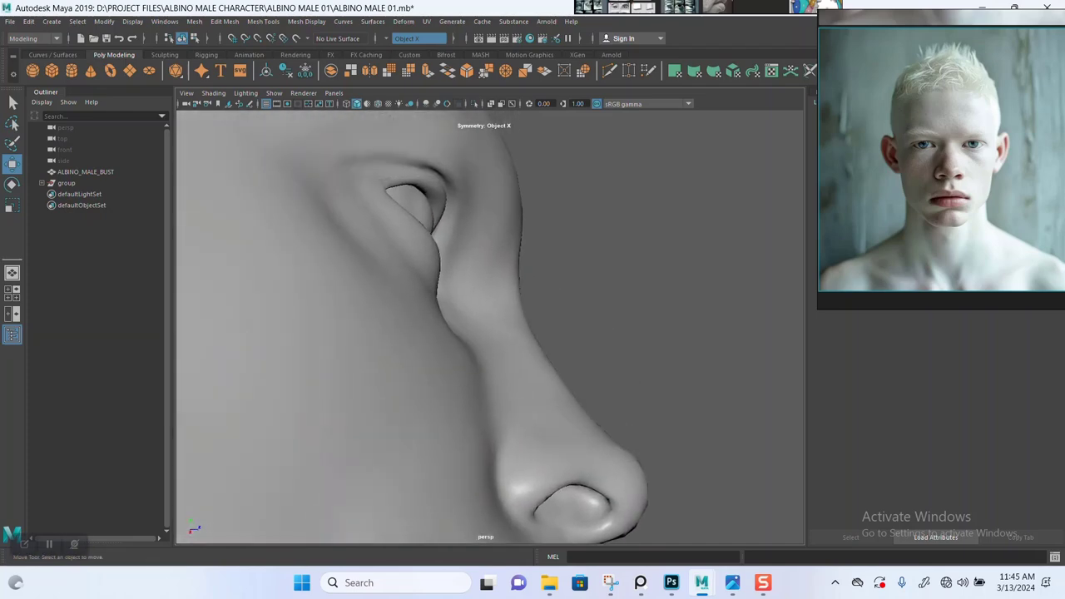
alt+drag(491, 327, 468, 363)
In the side view, move the eye group slightly forward to about 14.23 in Z.
key(space)
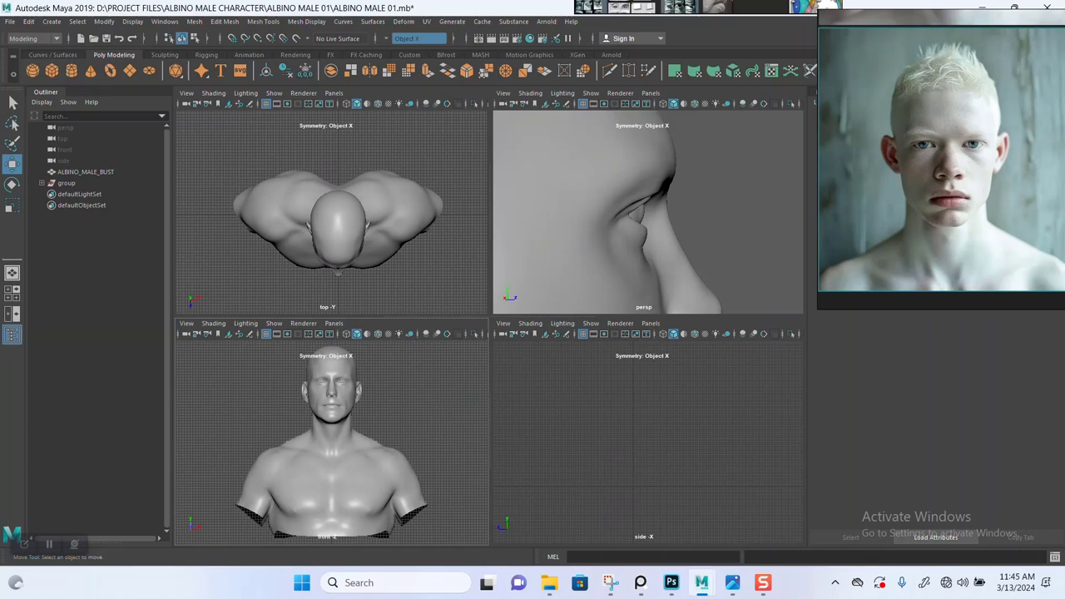
click(66, 183)
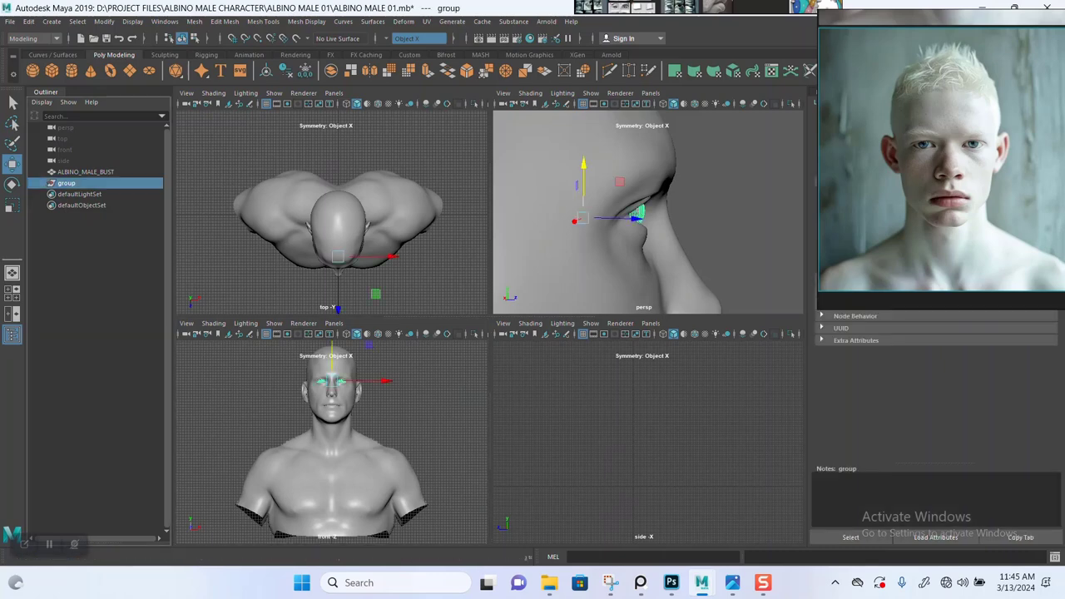
scroll(648, 442, down, 5)
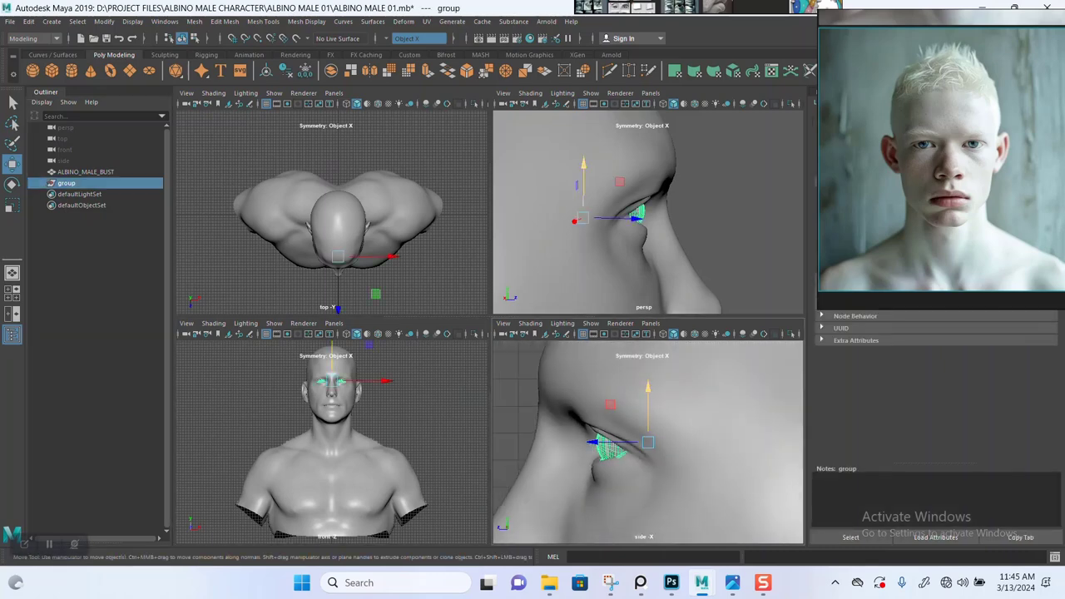
key(space)
scroll(490, 327, up, 1)
alt+right_drag(466, 327, 490, 327)
alt+middle_drag(490, 327, 574, 322)
alt+right_drag(574, 322, 641, 322)
drag(556, 320, 588, 320)
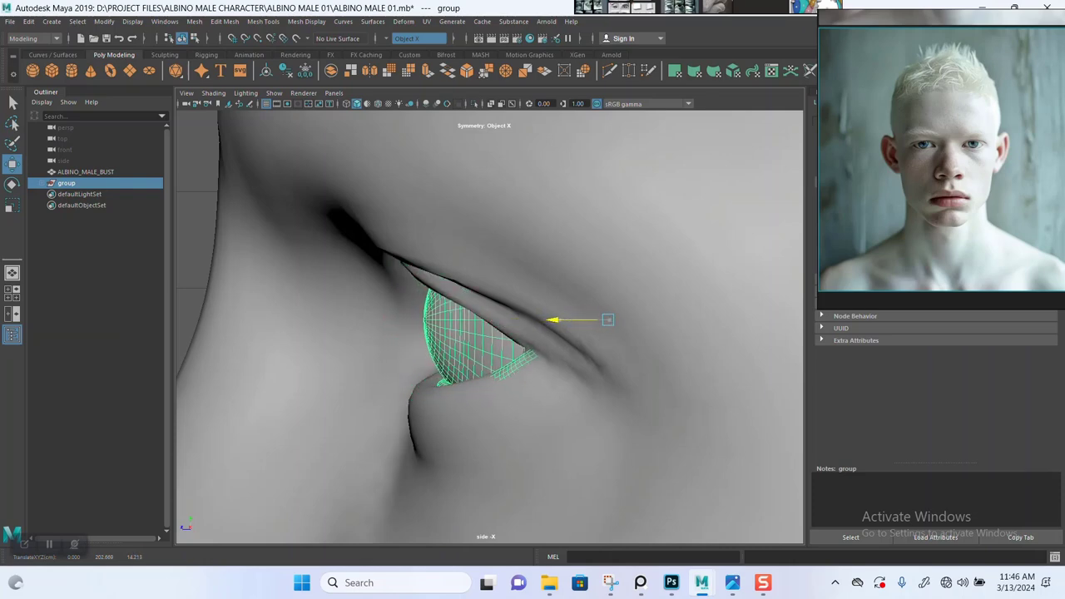
drag(588, 320, 593, 319)
Expand the eye group and hide its pasted__MINISCUS mesh.
click(42, 183)
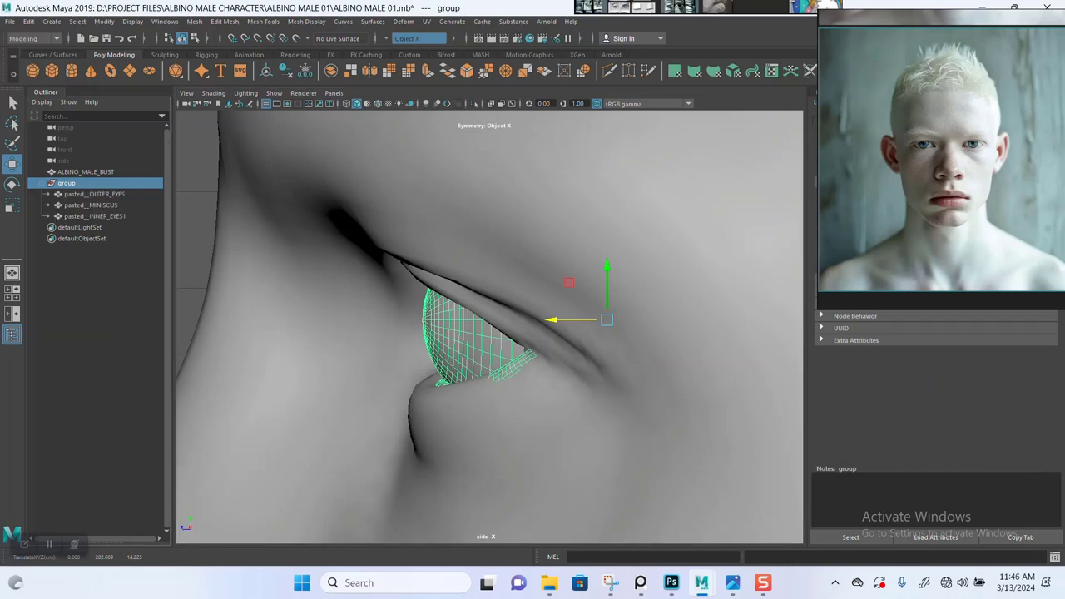
click(91, 205)
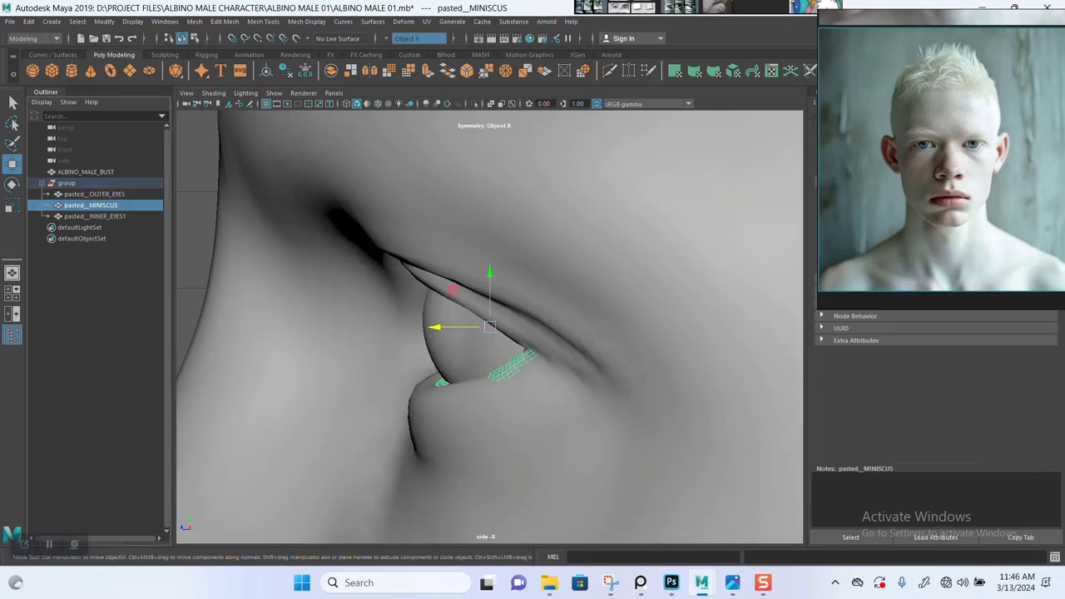
key(ctrl+h)
Move the whole eye group forward against the eyelids in the side view, to about 14.39 in Z.
click(66, 183)
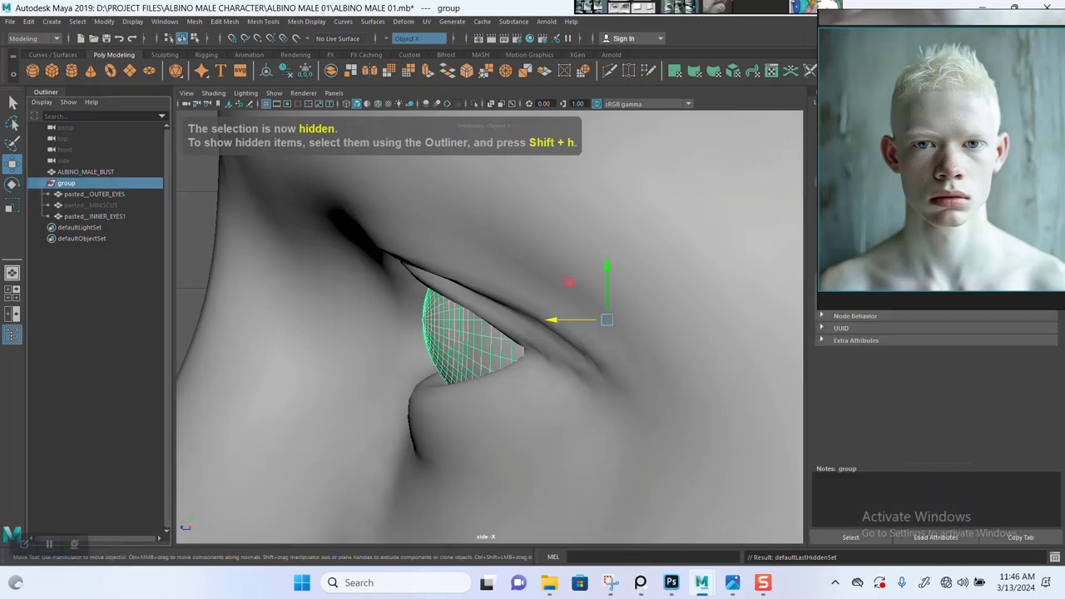
alt+right_drag(499, 333, 611, 333)
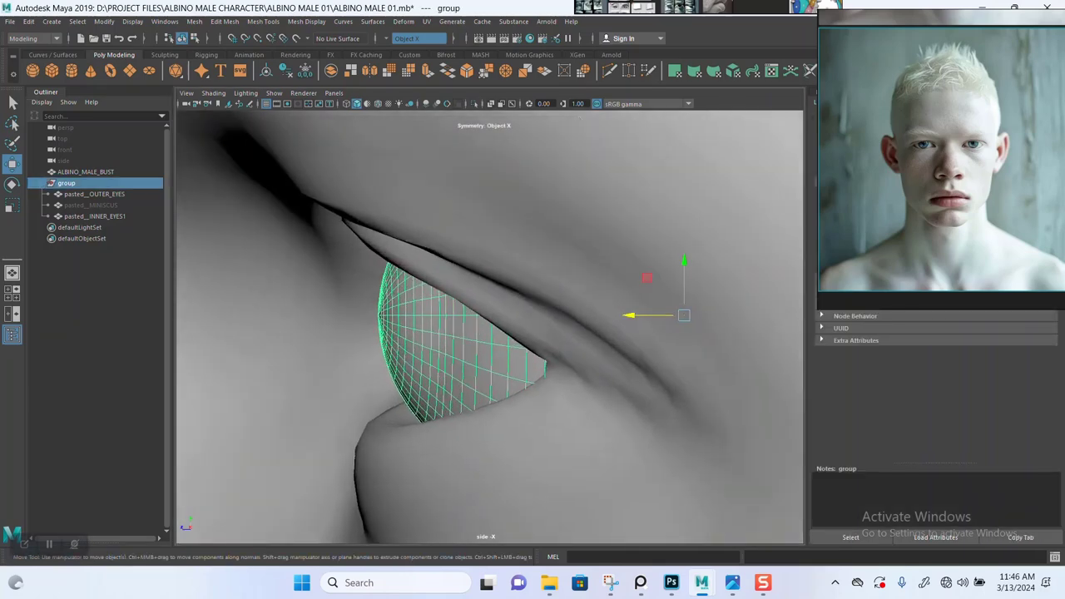
drag(629, 315, 605, 315)
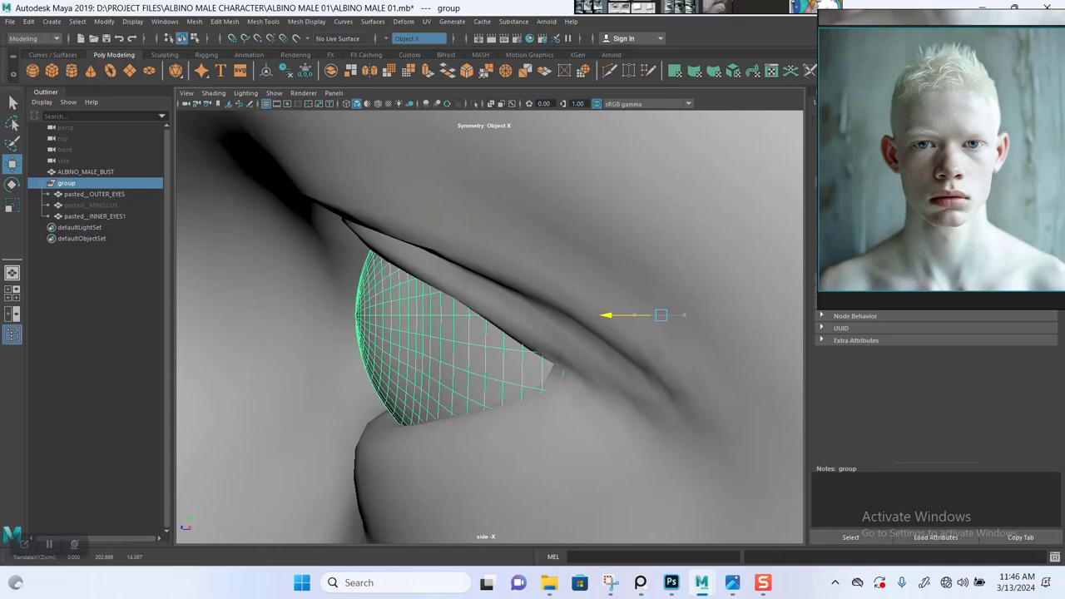
alt+right_drag(604, 316, 466, 318)
scroll(489, 327, up, 3)
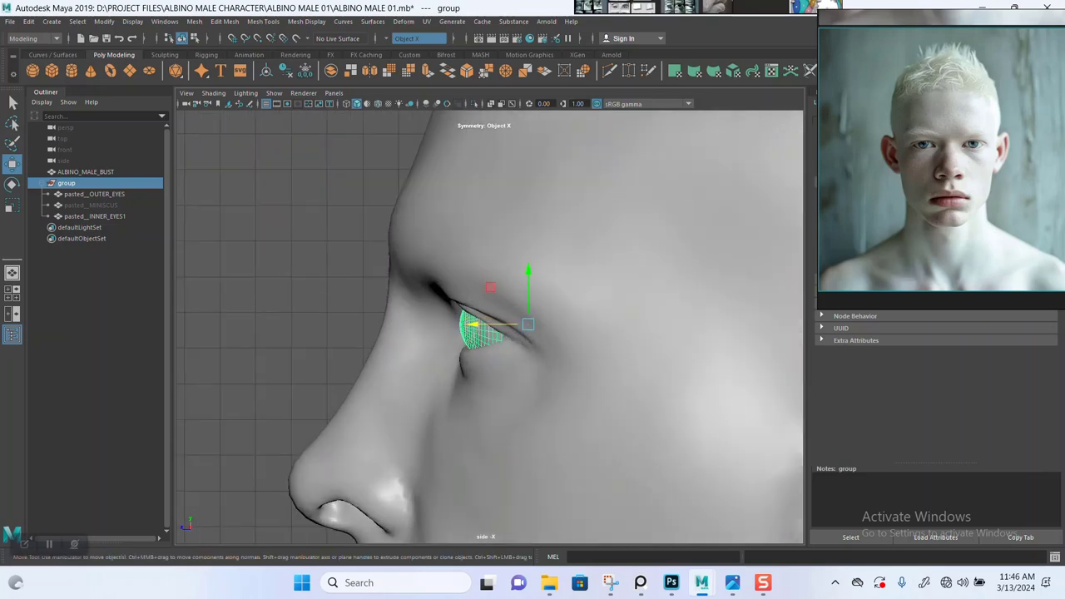
scroll(489, 327, down, 5)
scroll(489, 327, up, 8)
scroll(489, 326, up, 3)
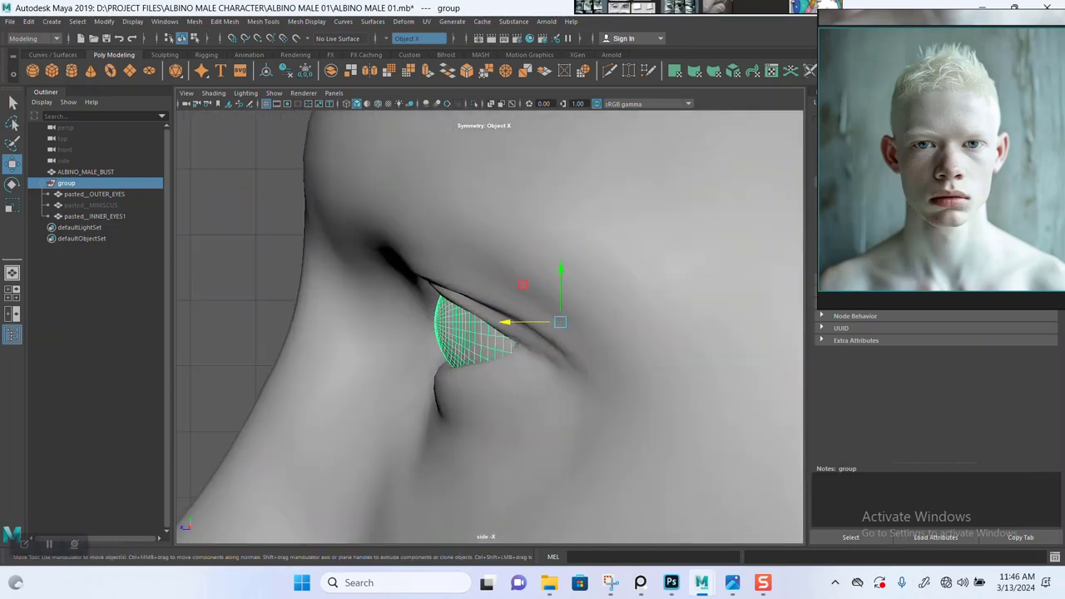
Examine the fit of the eyes along the eyelids and inner corners in the front view.
key(space)
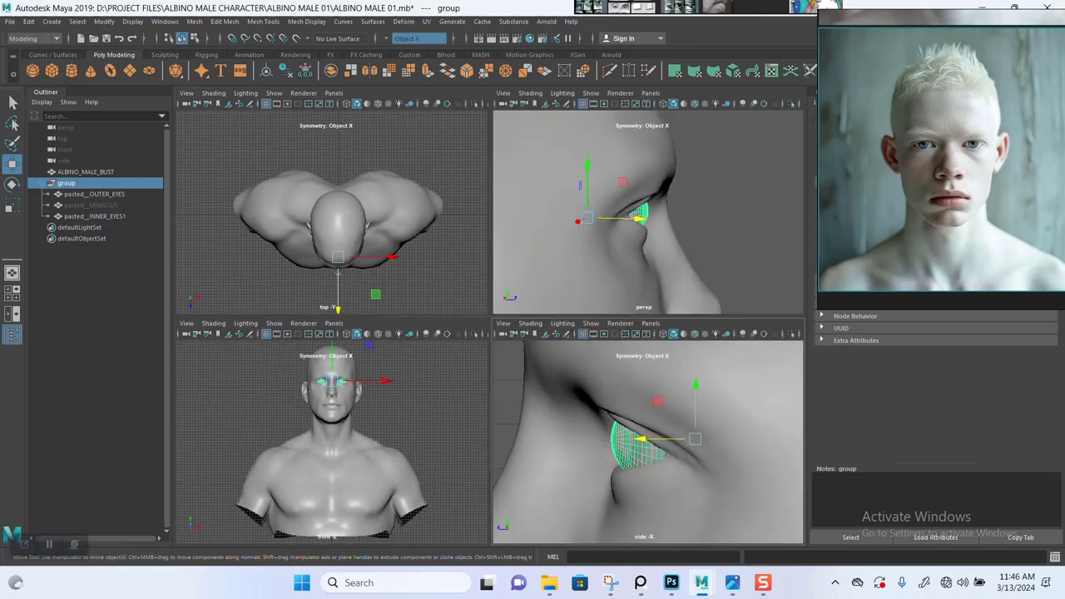
key(space)
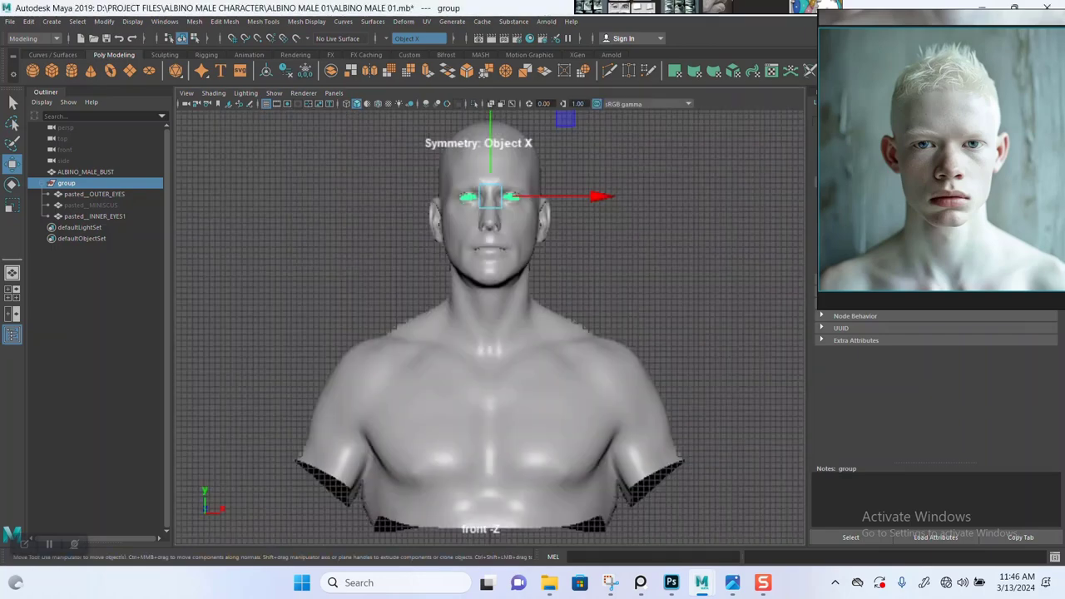
key(f)
scroll(489, 327, up, 3)
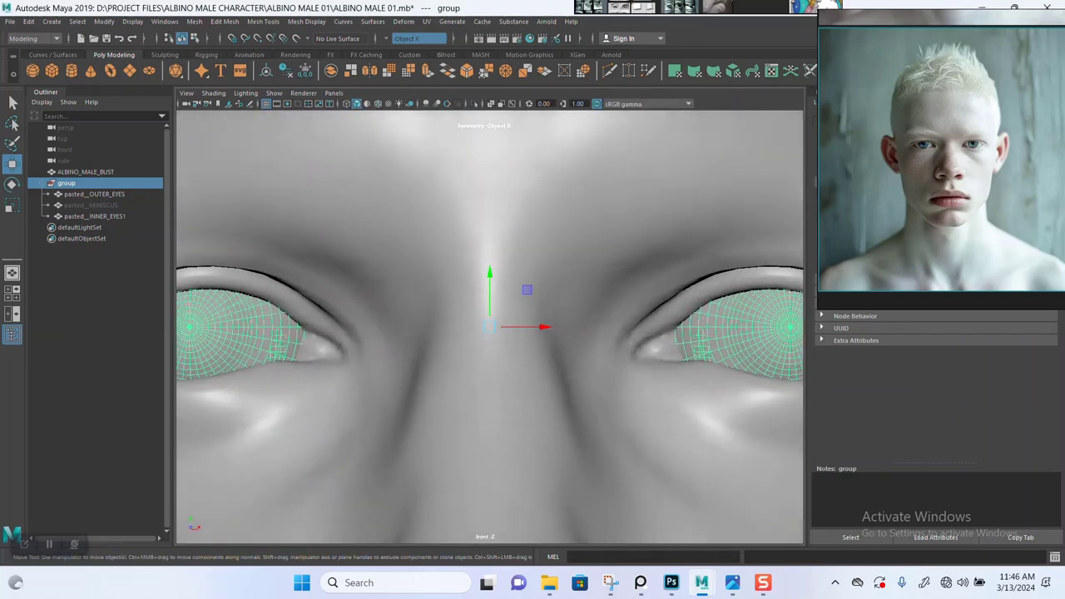
scroll(490, 327, down, 8)
scroll(489, 327, up, 6)
alt+right_drag(489, 327, 579, 327)
alt+middle_drag(489, 327, 677, 310)
scroll(490, 327, up, 5)
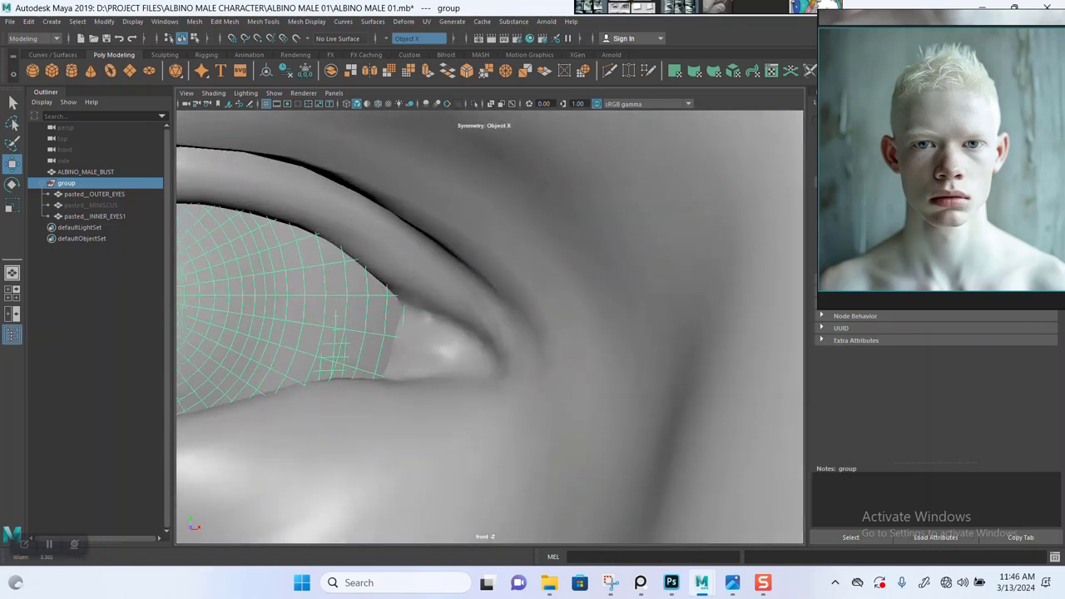
scroll(489, 327, down, 9)
scroll(490, 327, up, 9)
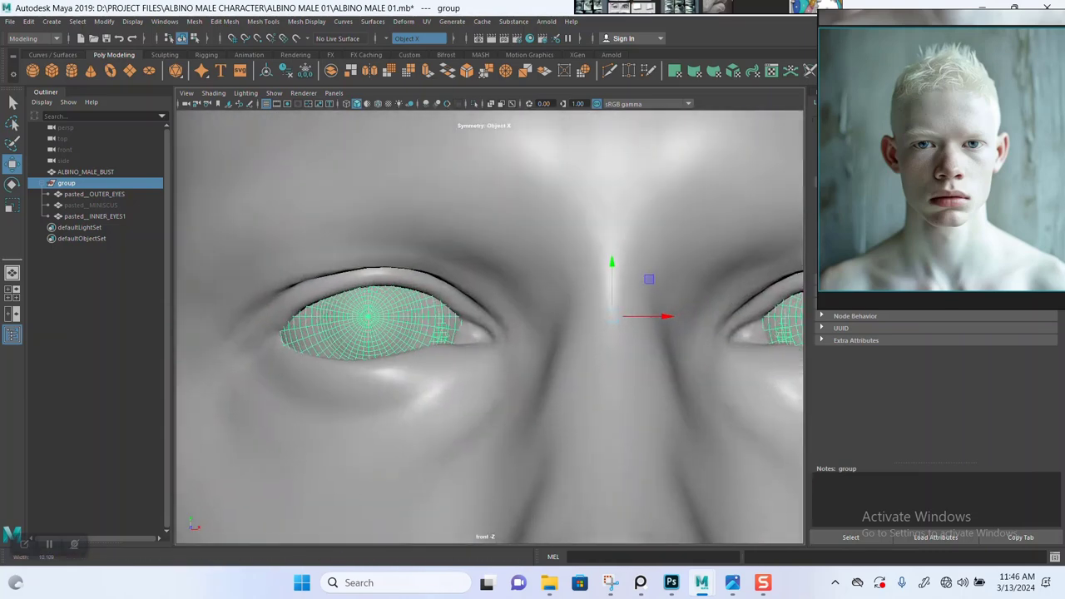
scroll(489, 327, down, 8)
scroll(490, 327, up, 7)
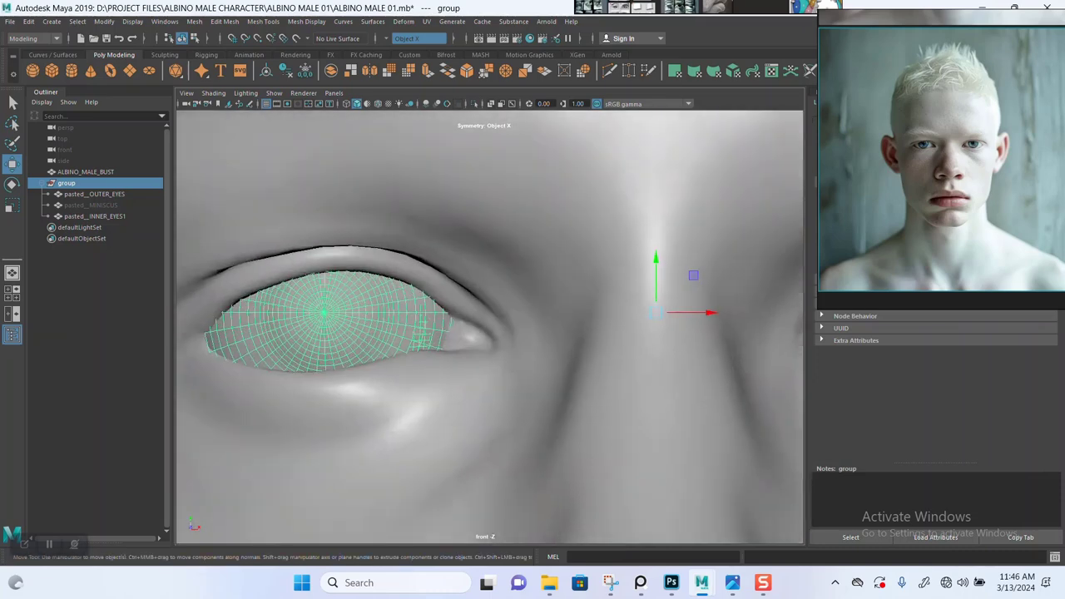
Inspect the outer eye meshes in the perspective view, comparing the head from three-quarter and frontal angles.
click(94, 194)
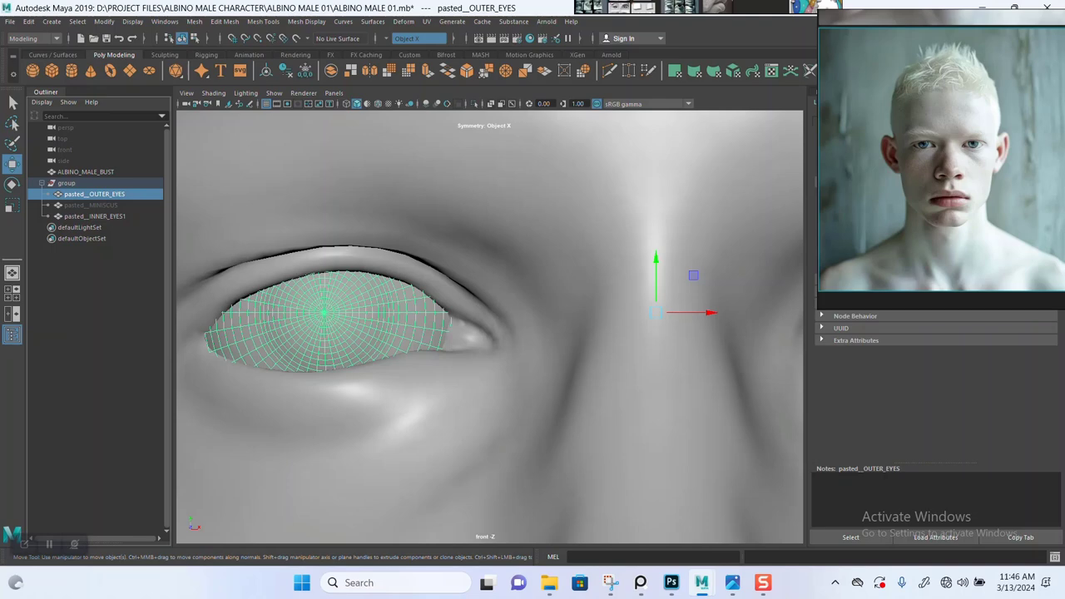
scroll(489, 327, down, 9)
key(space)
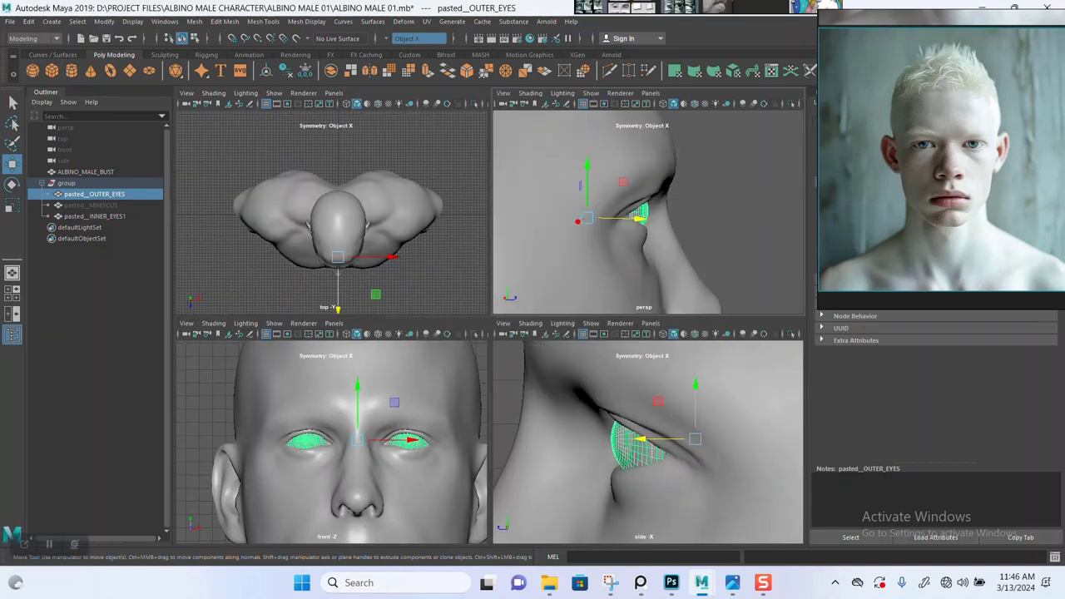
key(space)
scroll(489, 327, down, 6)
alt+drag(616, 332, 482, 337)
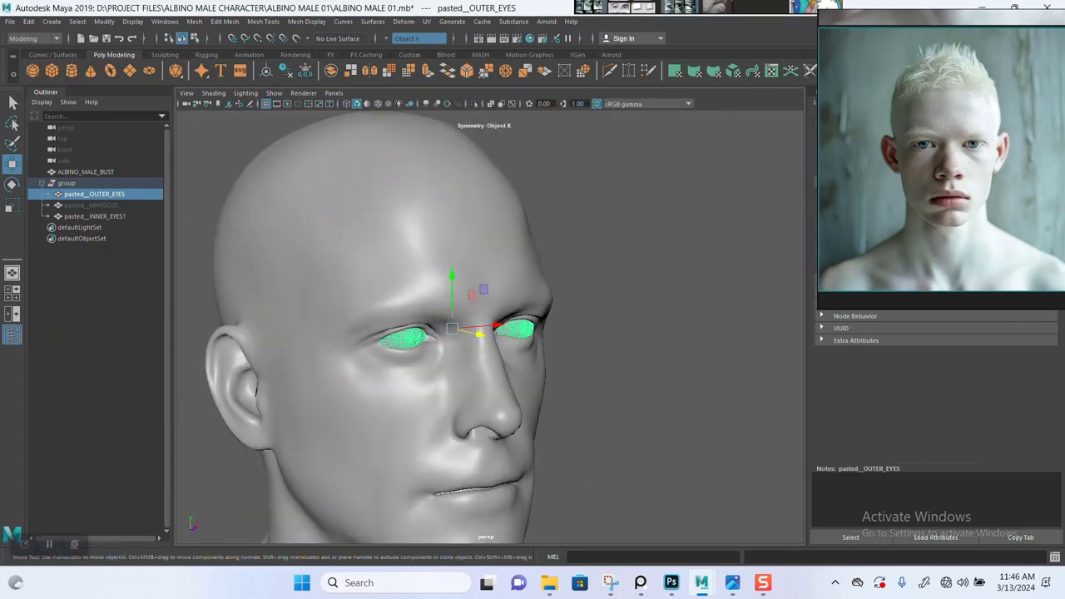
click(658, 333)
alt+drag(616, 333, 509, 334)
scroll(489, 327, down, 5)
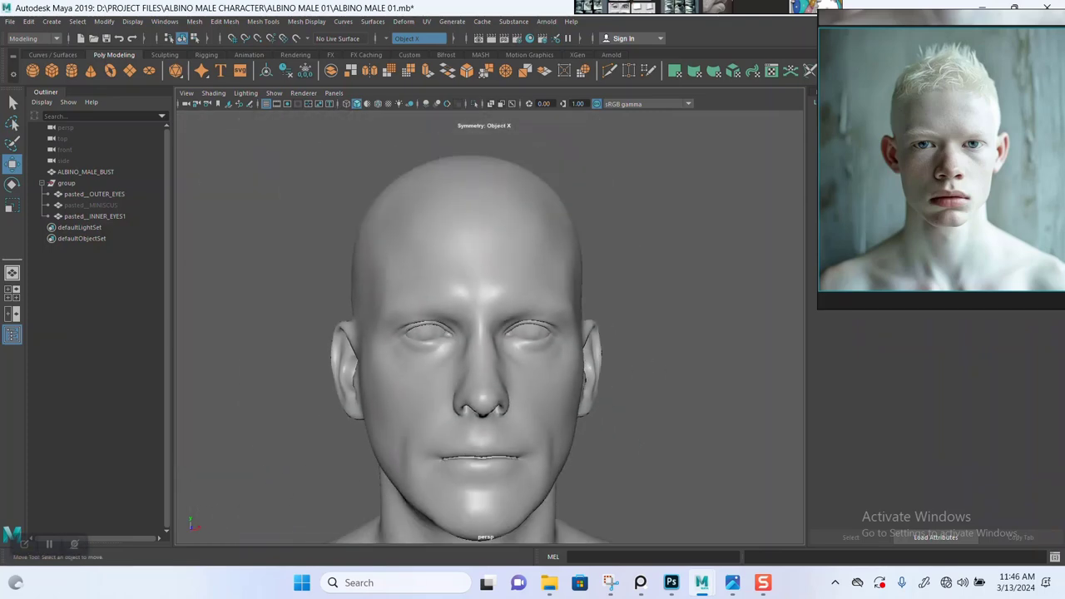
scroll(489, 326, up, 5)
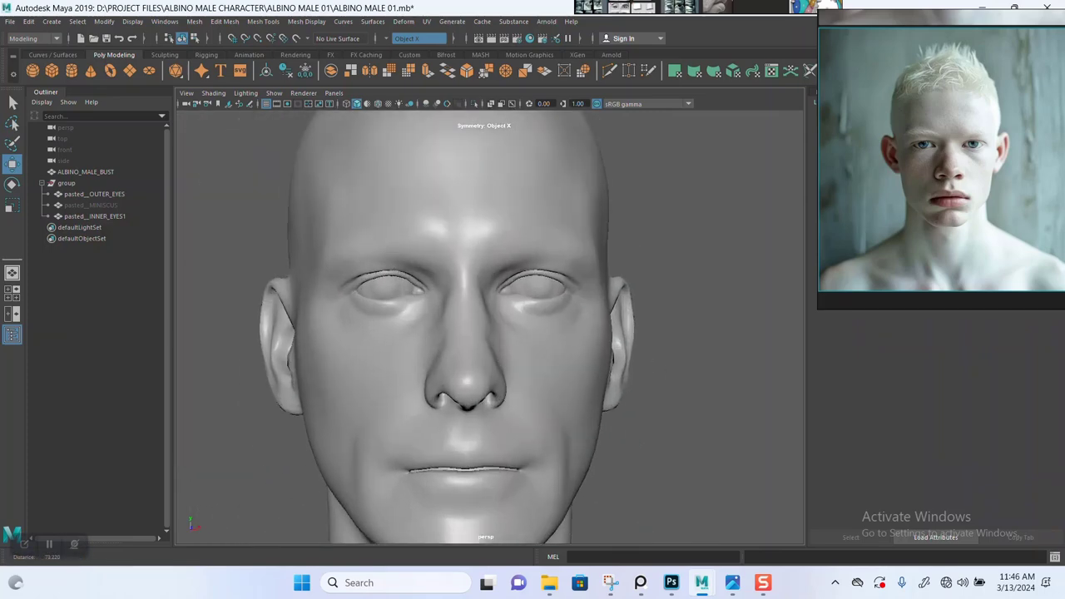
scroll(490, 327, up, 3)
alt+drag(516, 333, 607, 332)
scroll(489, 327, down, 4)
alt+drag(541, 333, 483, 331)
scroll(489, 327, down, 3)
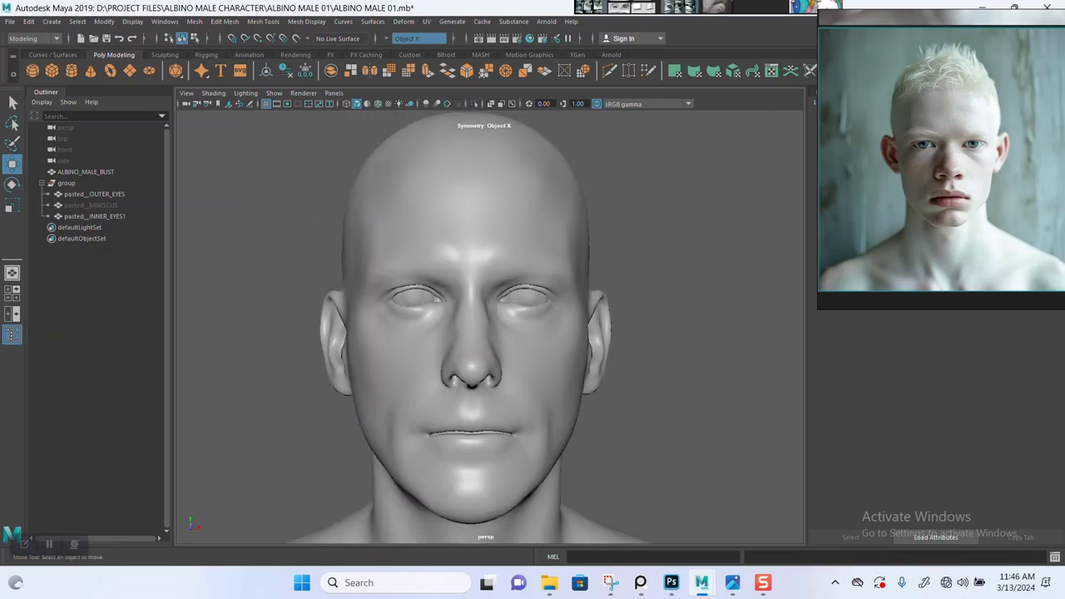
Examine the bust's nose, mouth and jaw against the portrait reference.
scroll(489, 327, up, 1)
alt+middle_drag(483, 374, 492, 285)
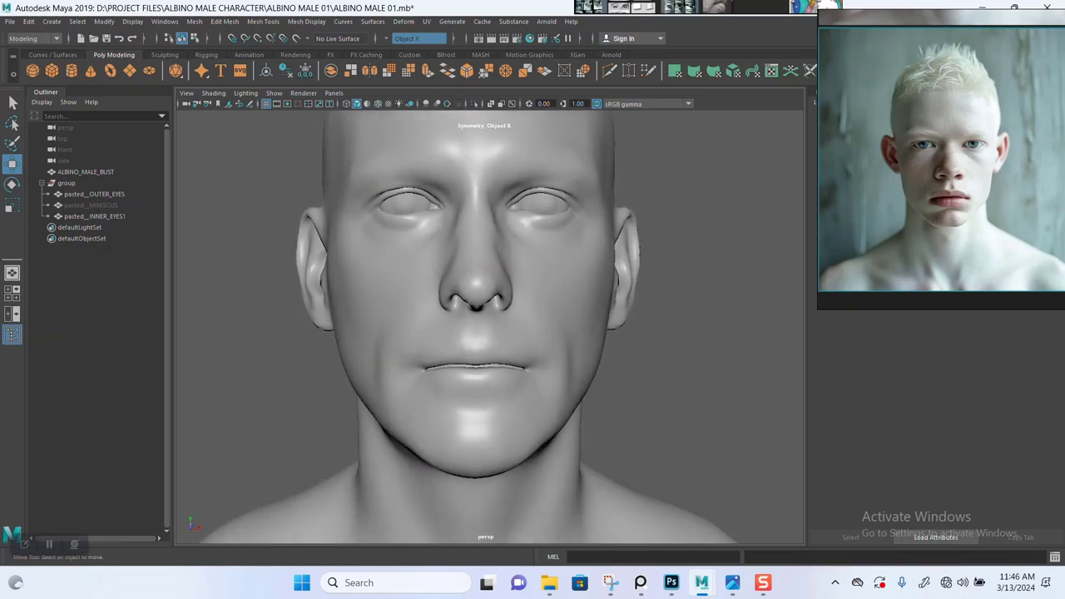
scroll(489, 327, up, 3)
alt+drag(490, 327, 433, 301)
alt+middle_drag(489, 327, 470, 340)
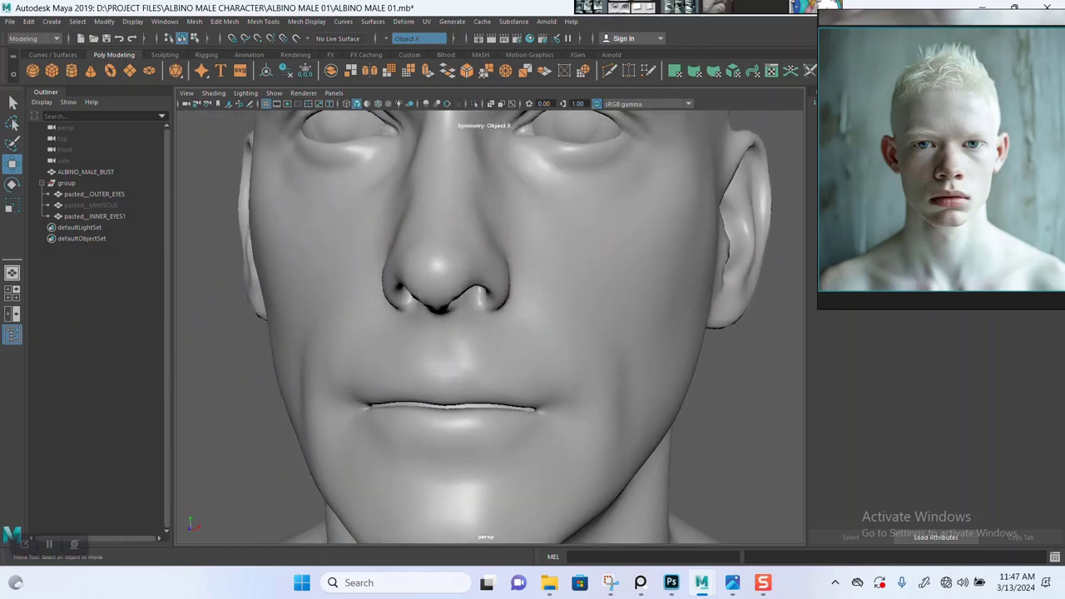
scroll(470, 341, down, 6)
alt+drag(470, 340, 505, 337)
Remove the pasted__ prefix from the three eye meshes, naming them OUTER_EYES, MINISCUS and INNER_EYES1.
click(504, 336)
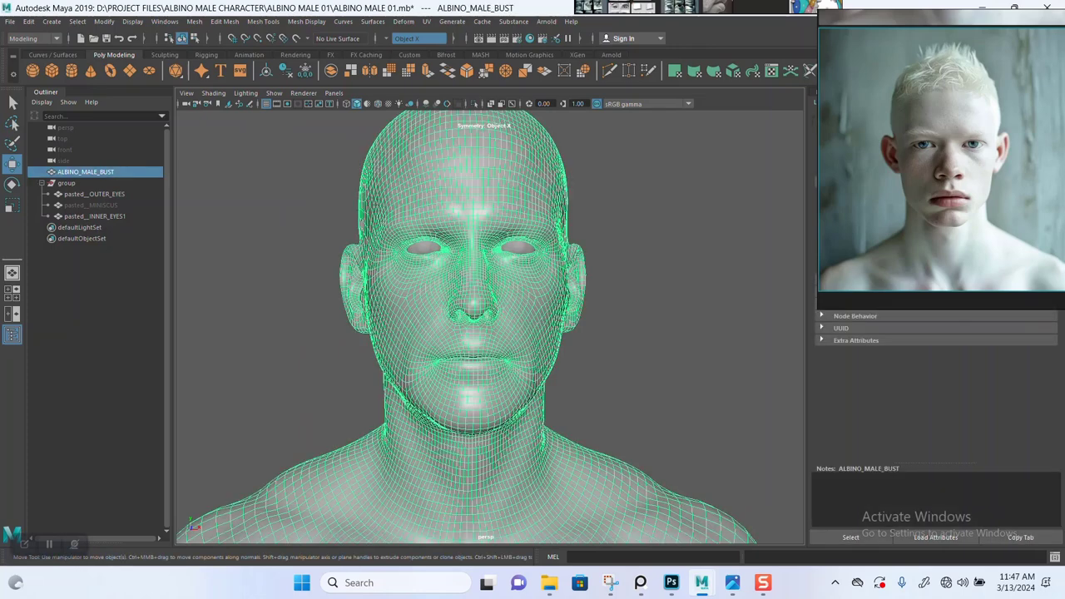
click(523, 246)
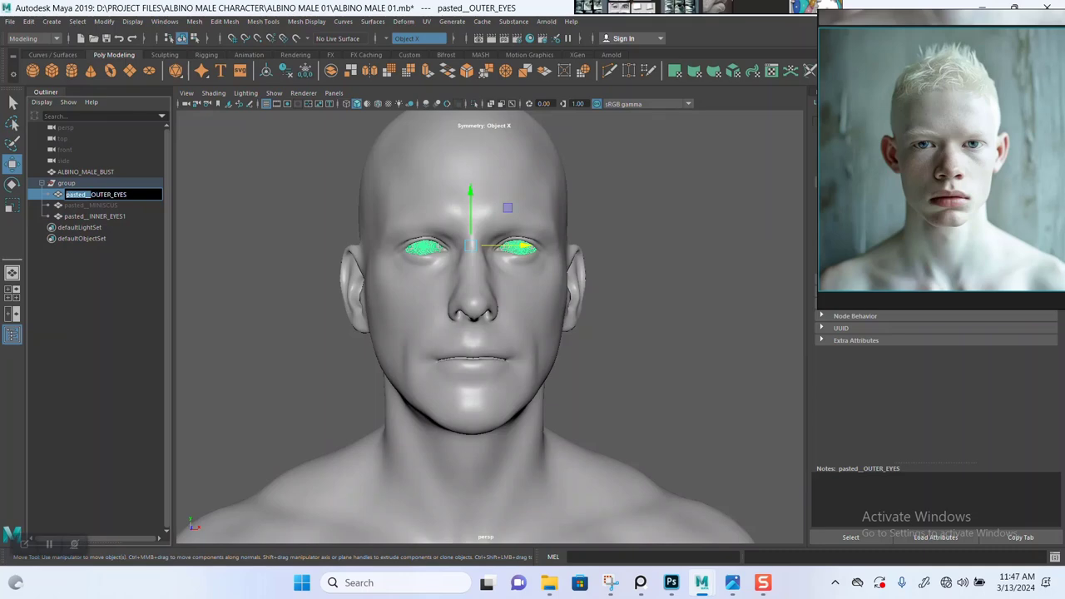
key(BackSpace)
key(Return)
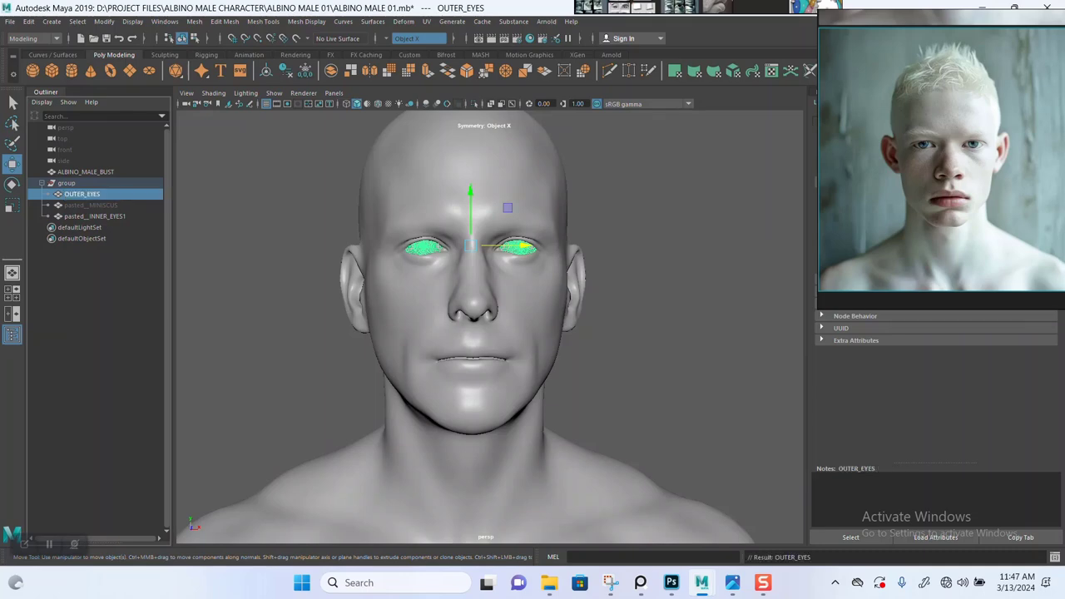
double_click(91, 206)
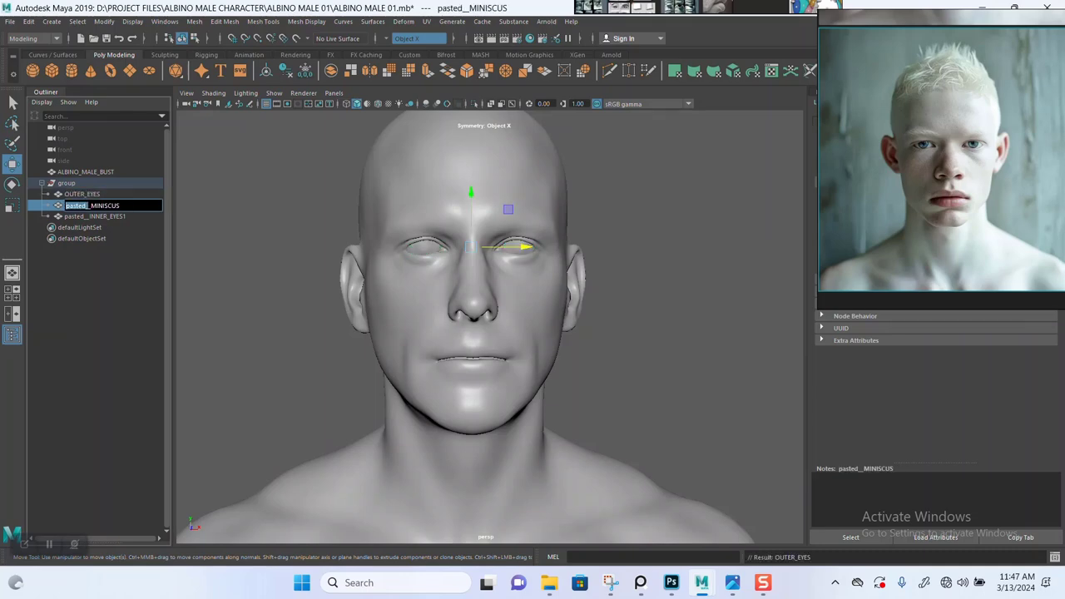
key(BackSpace)
key(Return)
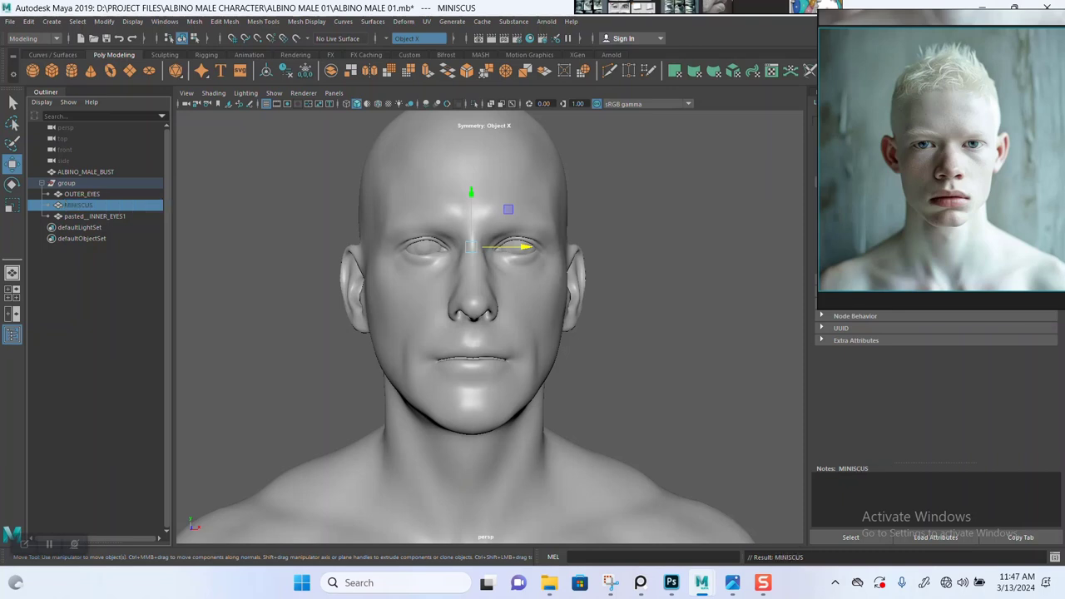
double_click(95, 216)
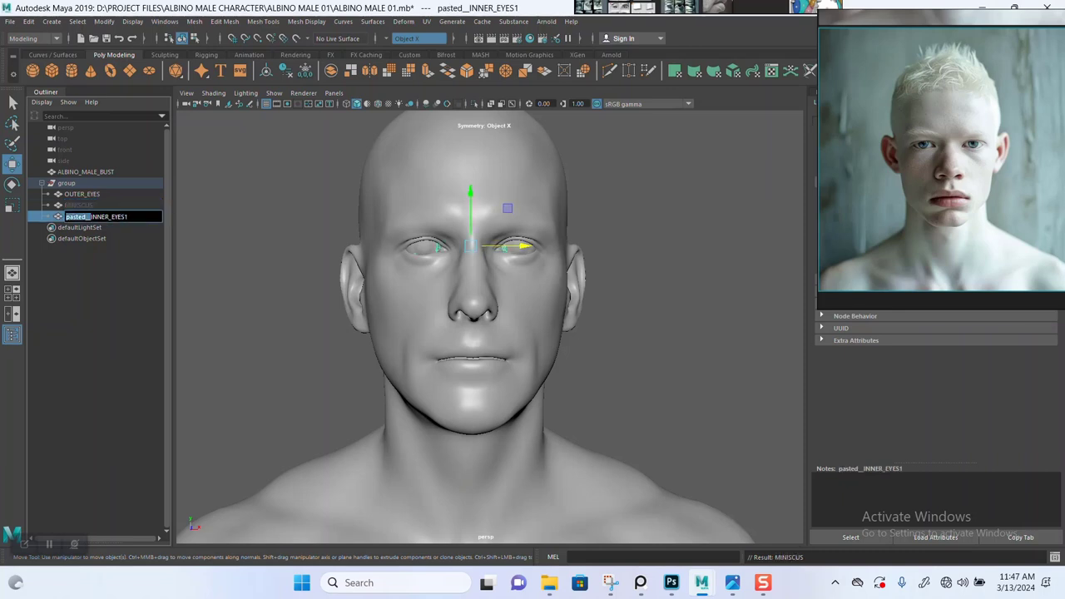
key(Return)
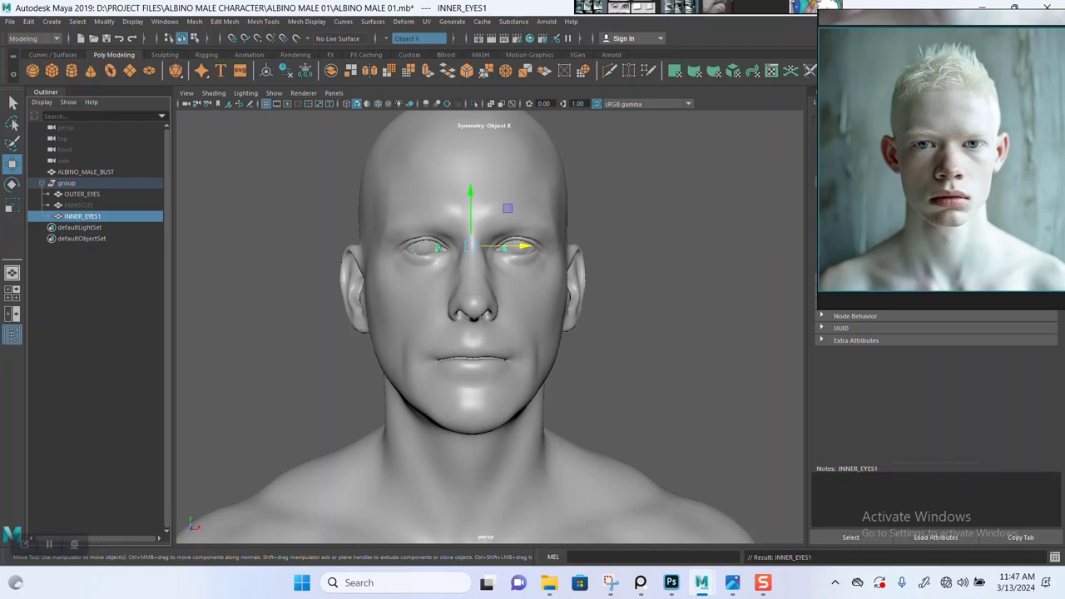
Unhide the MINISCUS mesh and unparent OUTER_EYES, MINISCUS and INNER_EYES1 from their group.
click(83, 205)
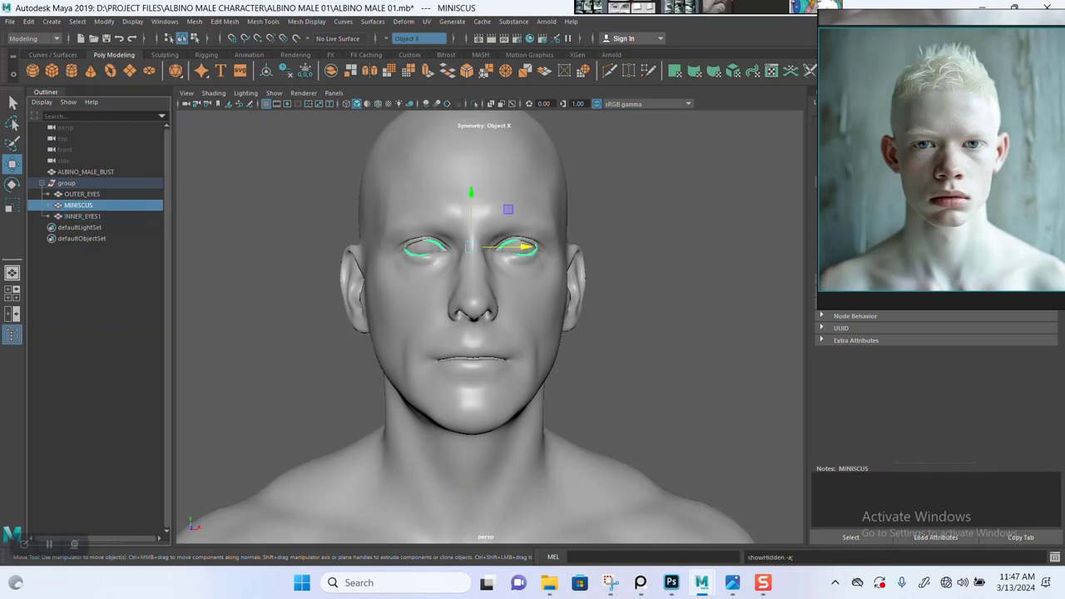
click(665, 242)
click(81, 194)
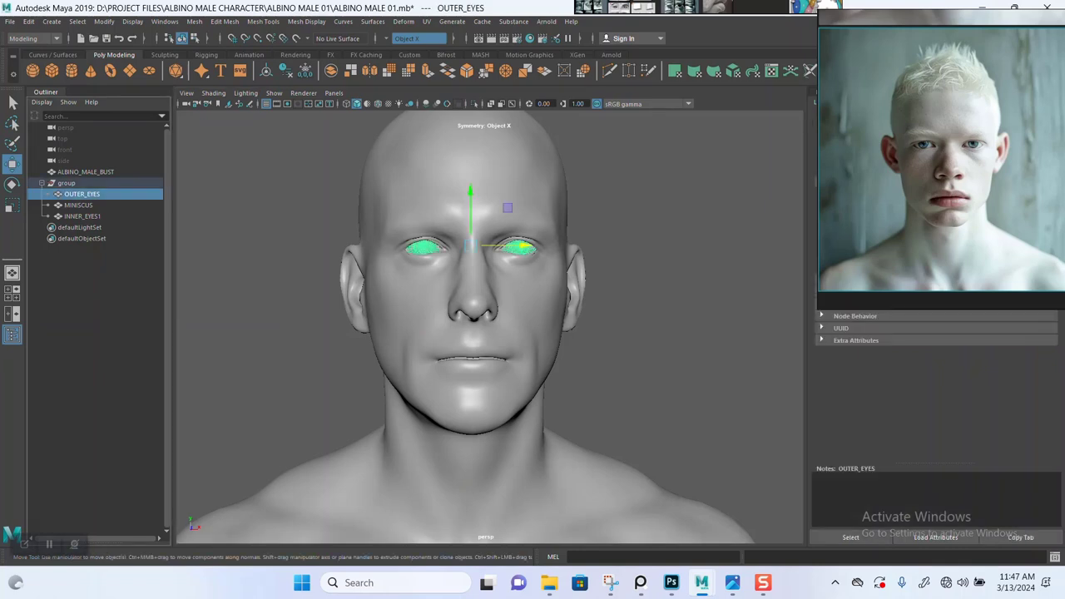
shift+click(82, 216)
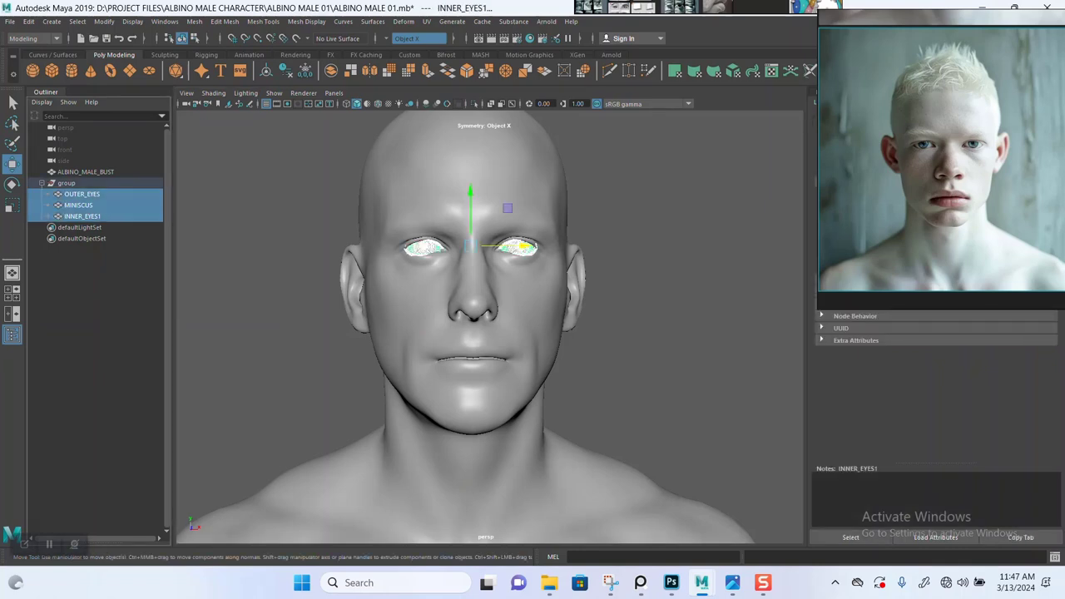
key(shift+p)
Delete the empty group node that held the eye meshes.
click(67, 183)
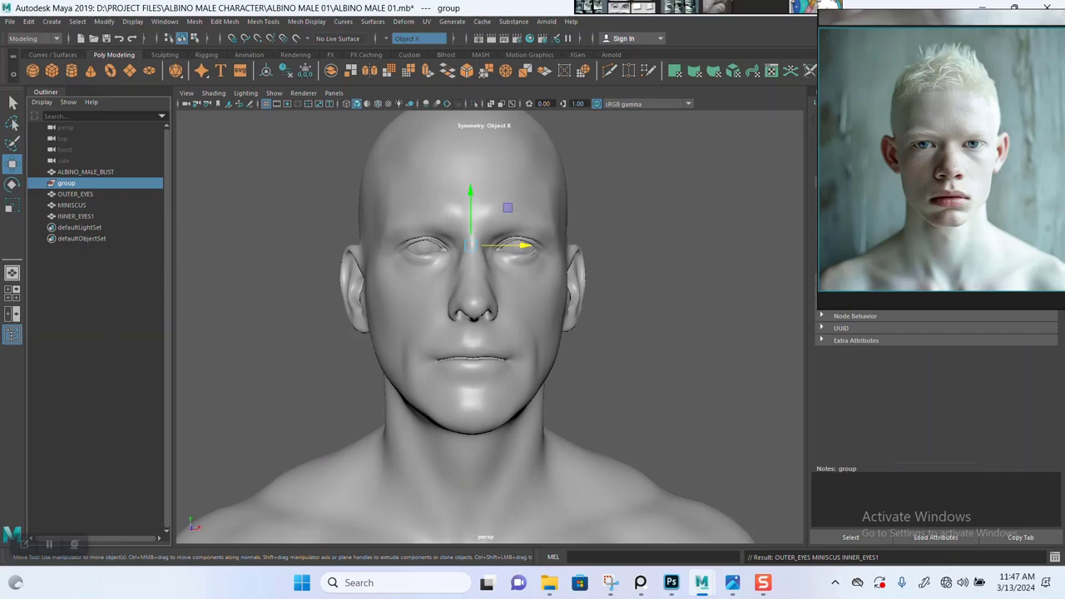
key(Delete)
scroll(474, 326, up, 2)
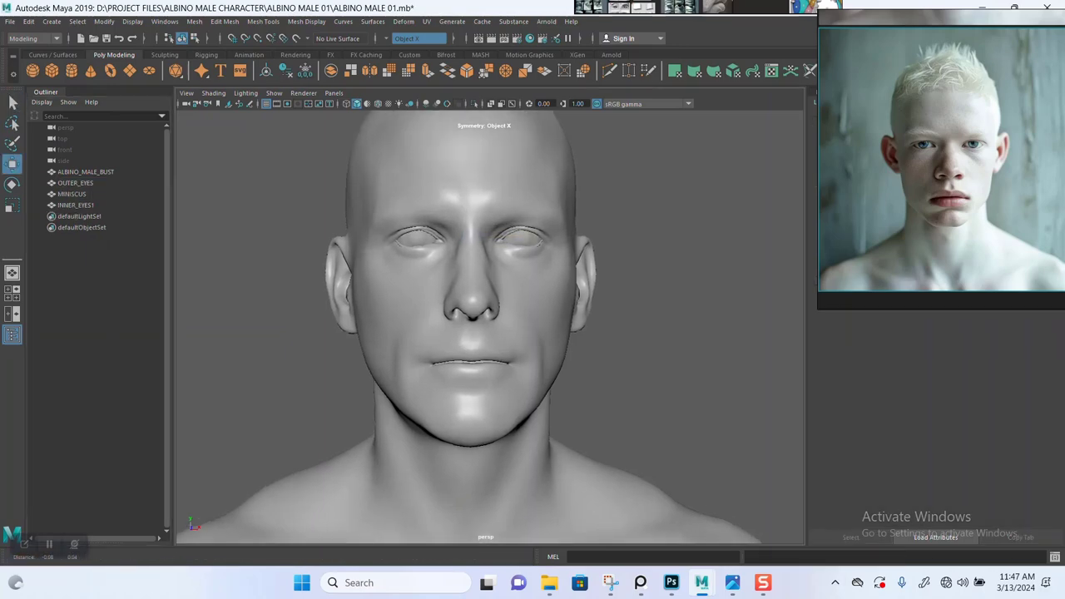
alt+middle_drag(373, 388, 371, 419)
scroll(471, 332, up, 1)
scroll(471, 333, down, 2)
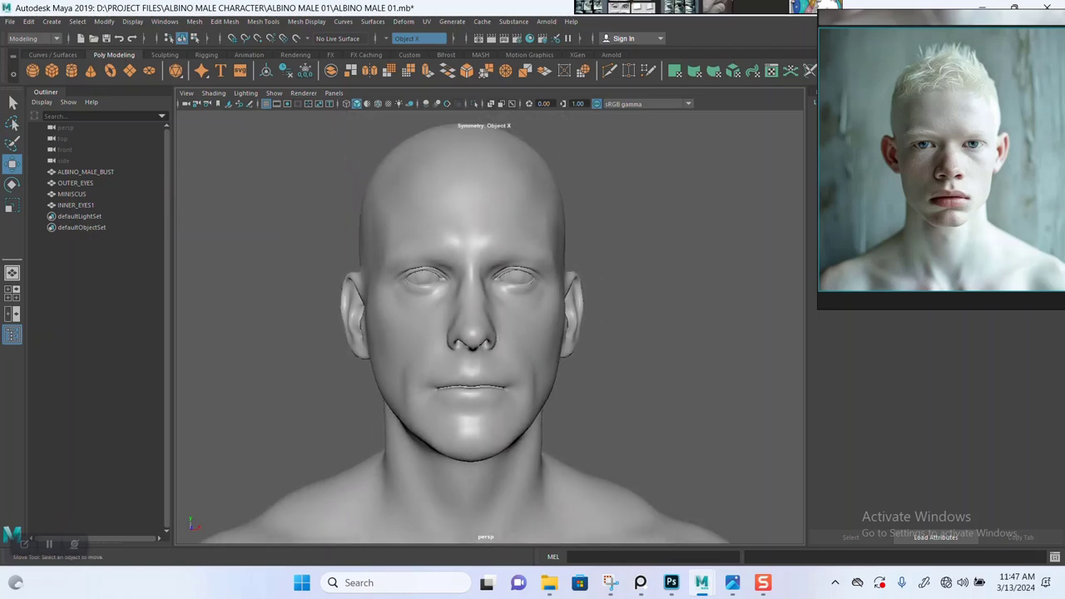
With the bust selected, move the portrait reference clear of the workspace selector and switch to the UV Editing workspace.
click(471, 333)
right_drag(940, 167, 173, 173)
drag(174, 164, 129, 168)
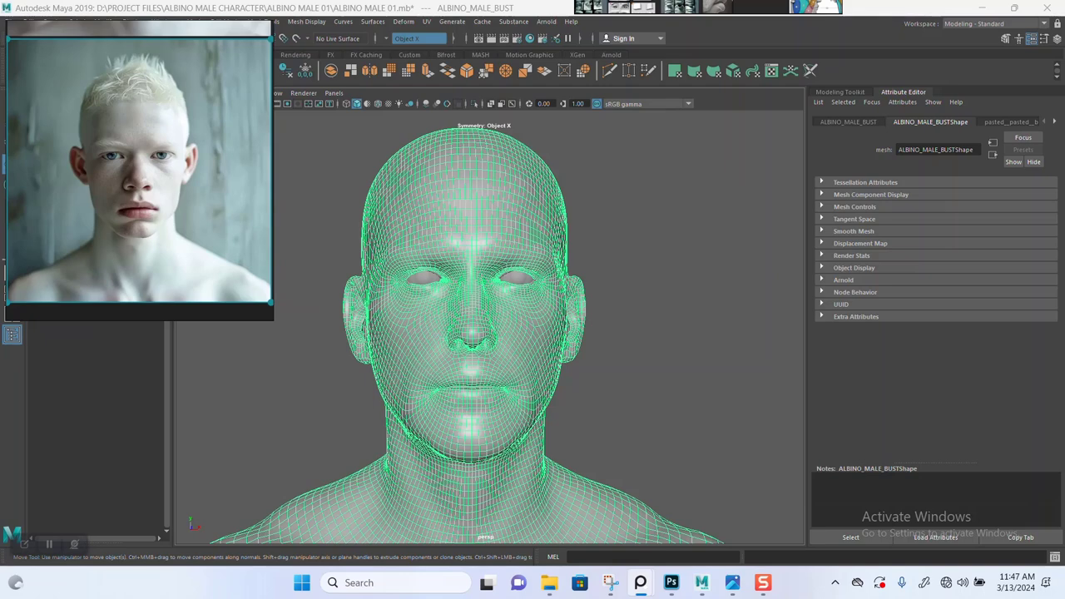
scroll(471, 333, up, 1)
click(994, 24)
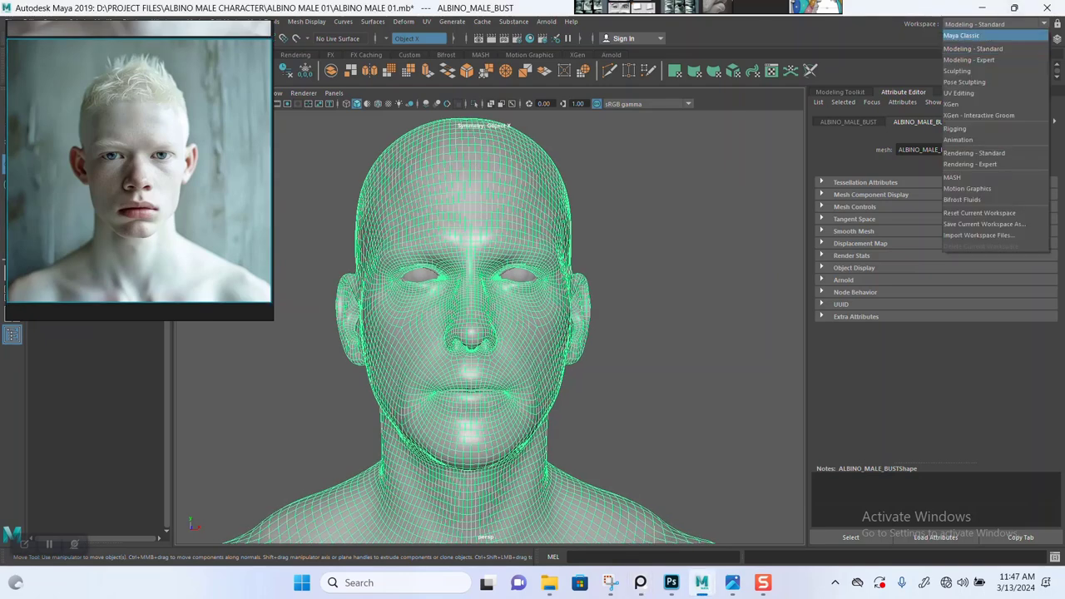
click(974, 93)
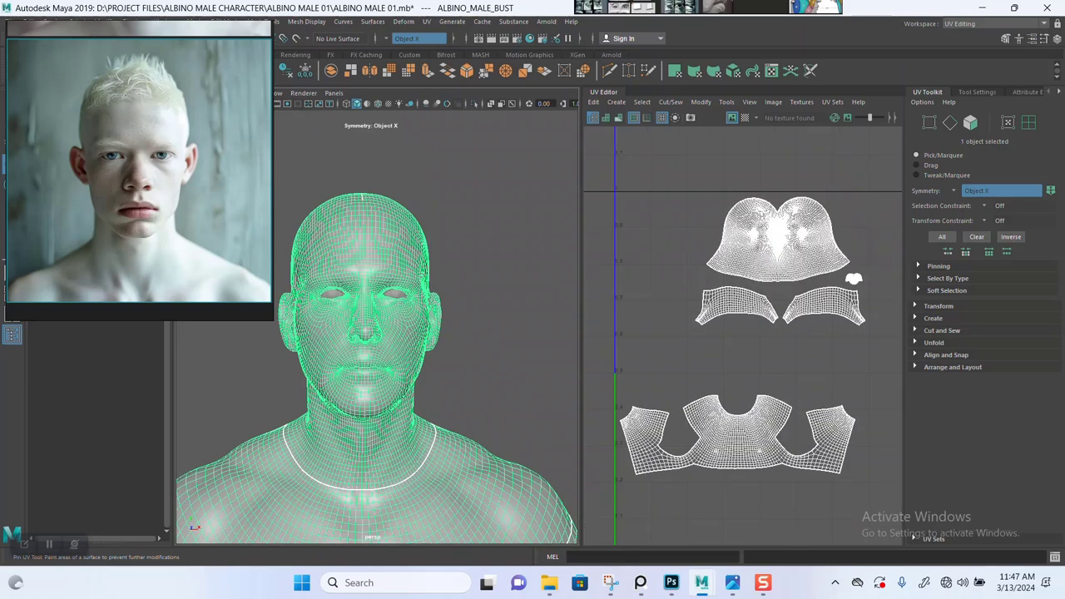
Deselect the bust and move the portrait reference off the Outliner, placing it over the UV Toolkit.
alt+right_drag(466, 328, 391, 328)
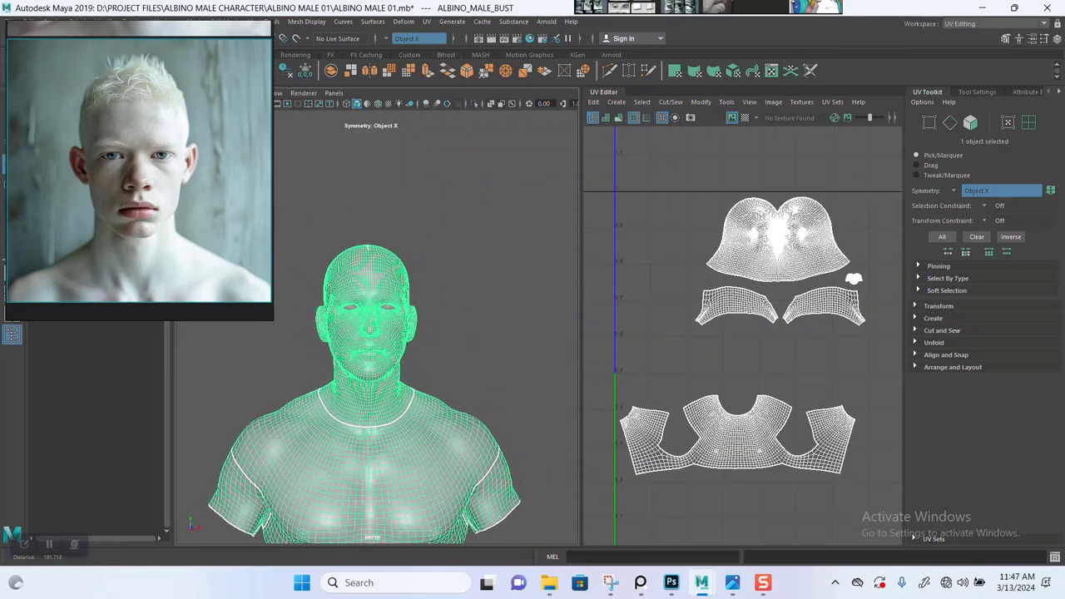
click(484, 317)
alt+middle_drag(476, 333, 484, 304)
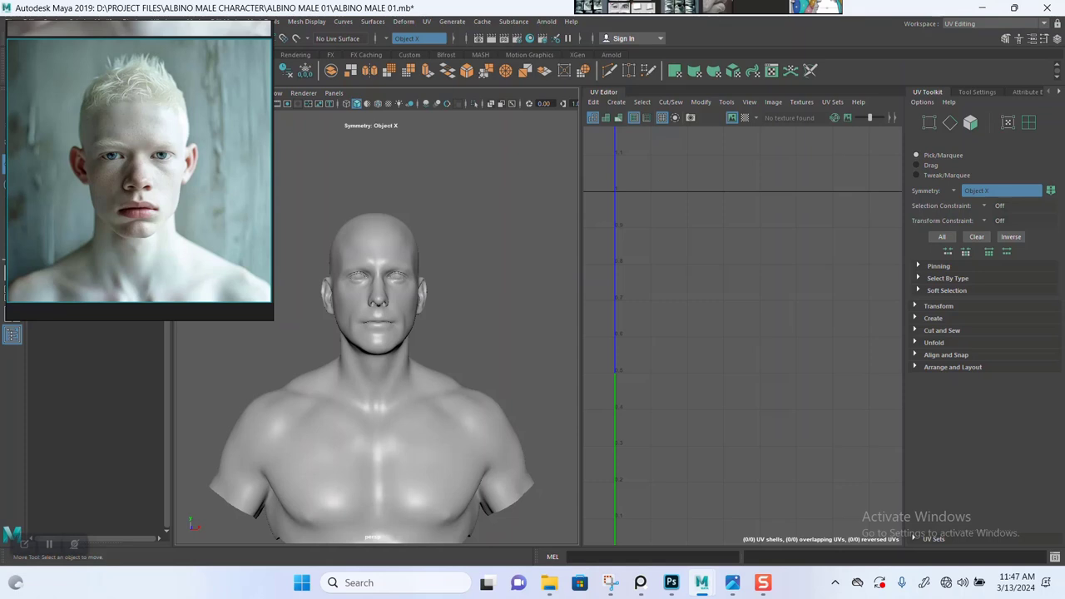
mouse_move(702, 582)
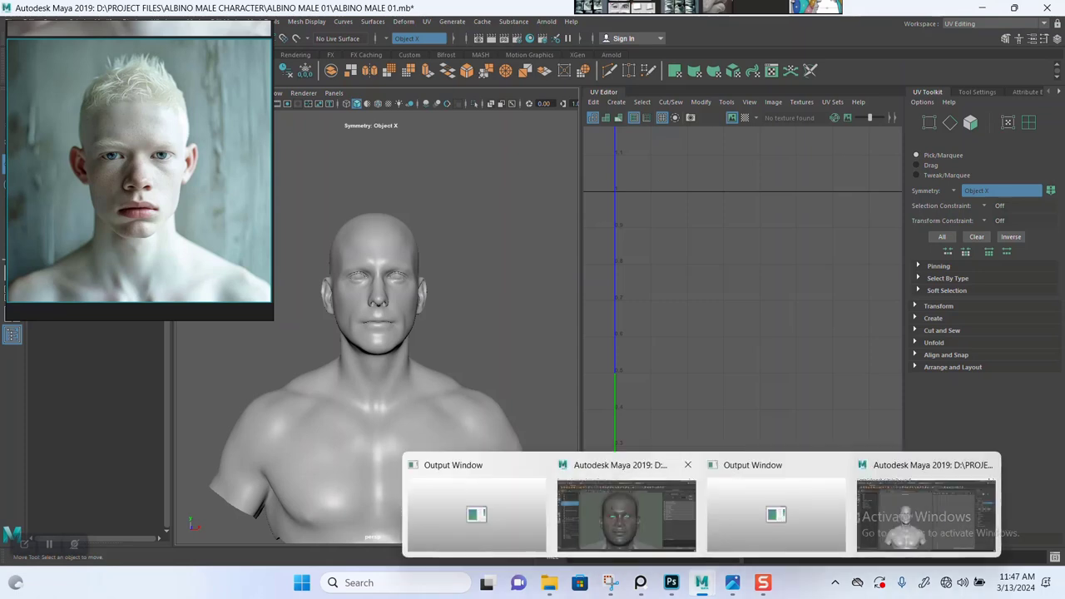
scroll(376, 333, up, 3)
scroll(376, 332, down, 2)
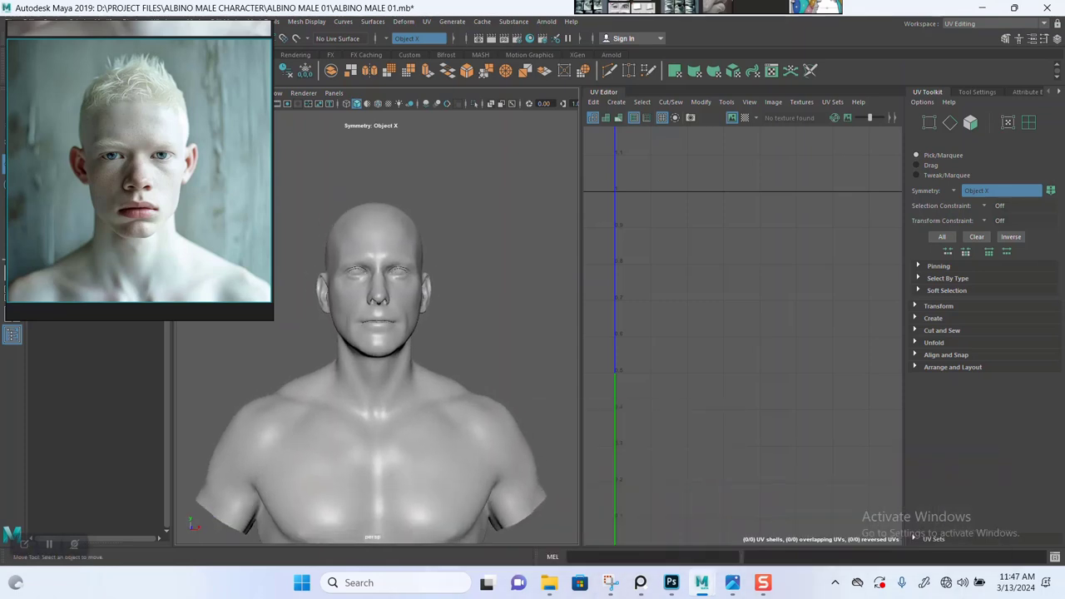
right_drag(139, 170, 239, 158)
drag(240, 152, 972, 106)
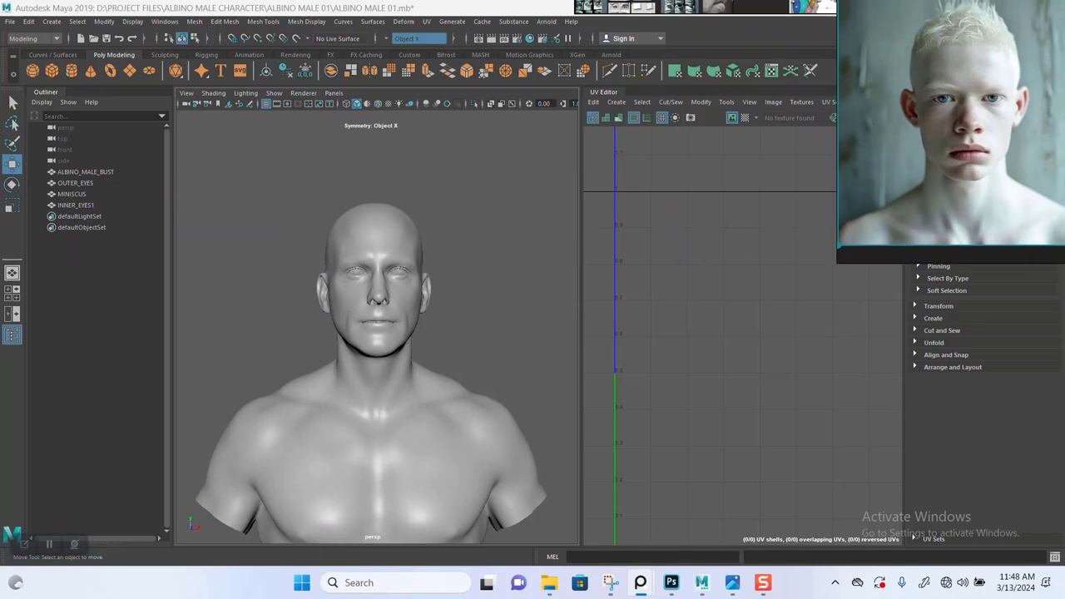
Select the ALBINO_MALE_BUST mesh and move the reference photo clear of the UV editing area.
alt+right_drag(377, 327, 432, 326)
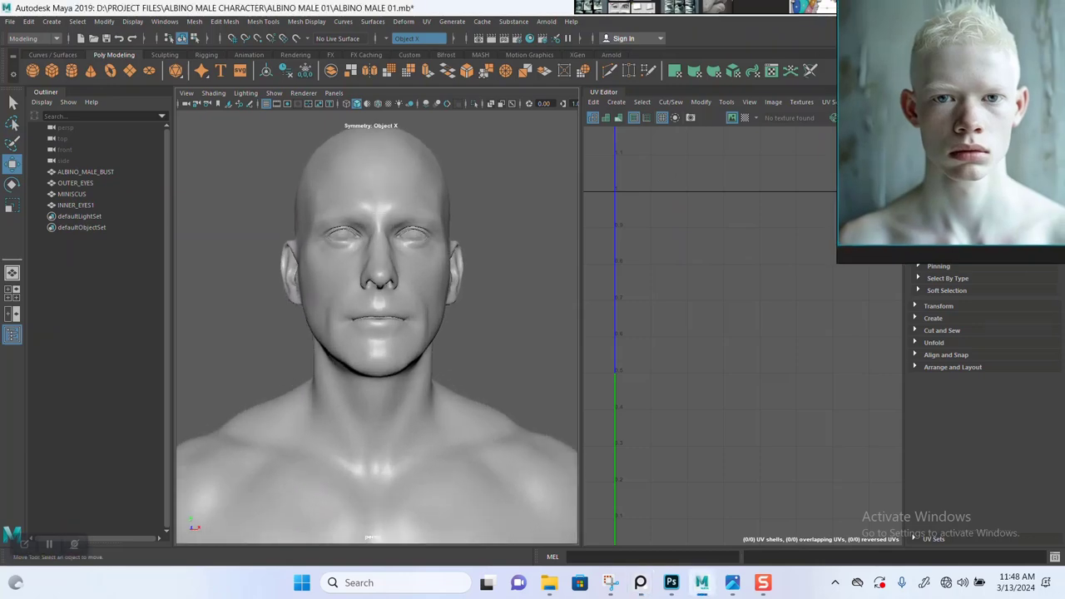
scroll(377, 326, down, 1)
click(379, 332)
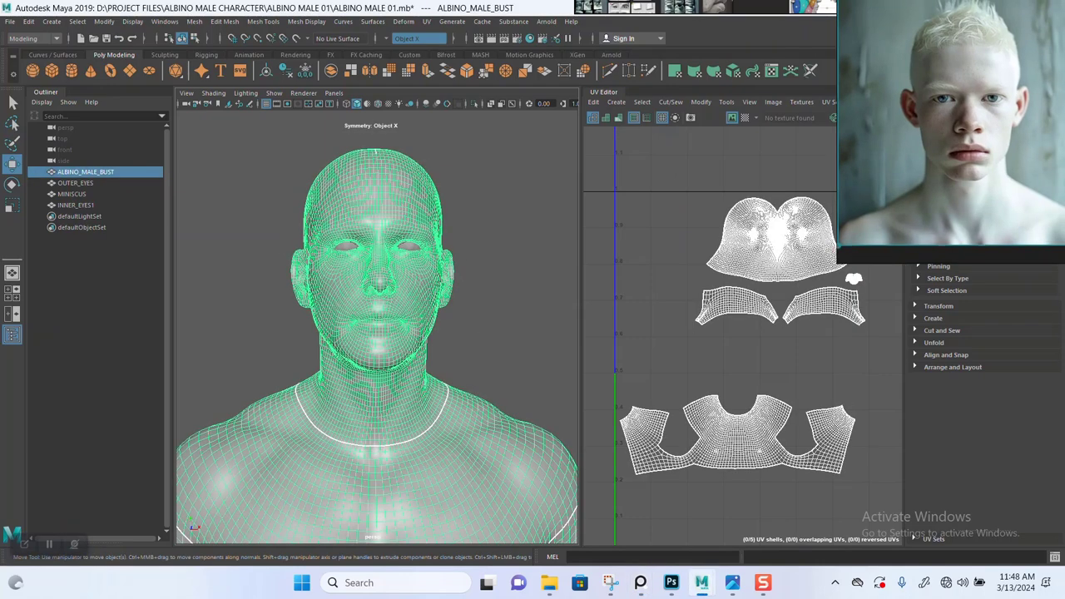
right_drag(957, 116, 246, 155)
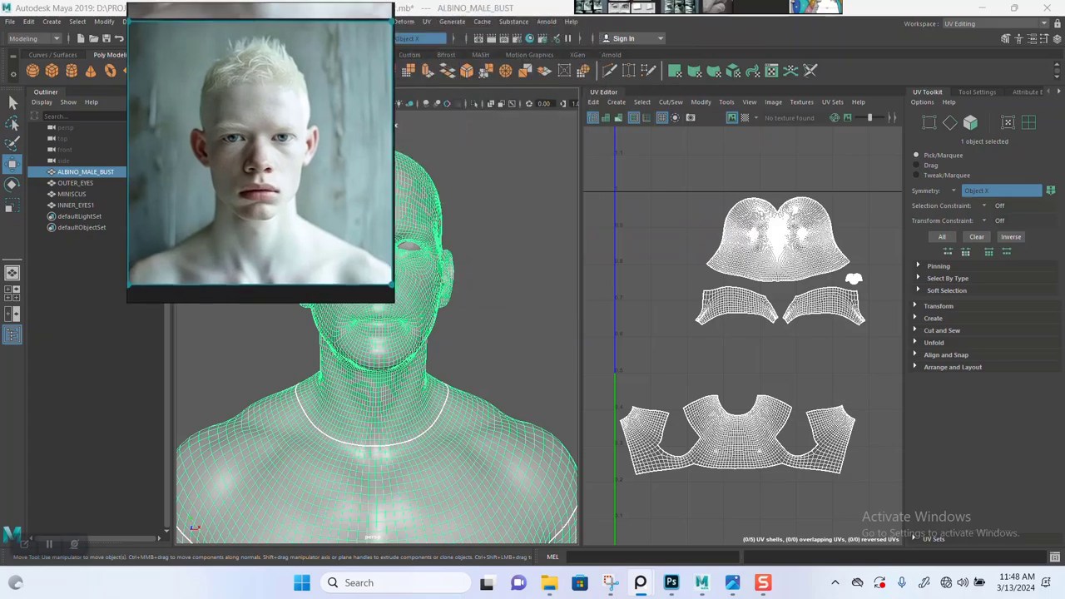
Turn on UV distortion shading for the bust, with the face area of the head shell in close view.
alt+right_drag(743, 333, 791, 333)
alt+middle_drag(790, 333, 777, 351)
mouse_move(777, 351)
alt+right_down()
mouse_move(717, 351)
mouse_move(764, 351)
alt+right_up()
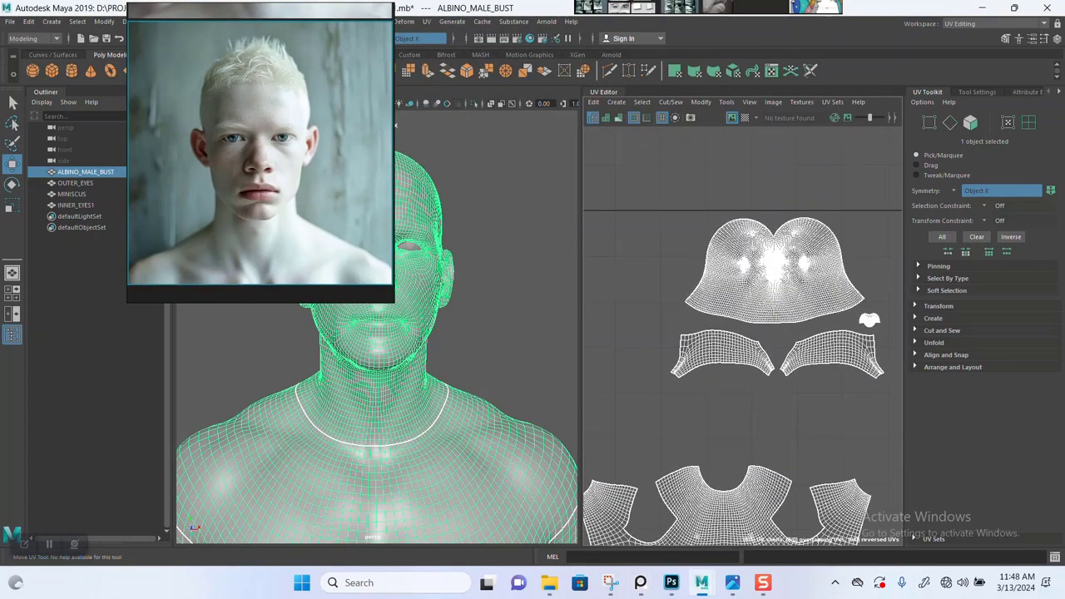
alt+middle_drag(764, 291, 728, 389)
alt+right_drag(729, 389, 811, 390)
alt+middle_drag(787, 389, 817, 261)
alt+right_drag(817, 261, 865, 261)
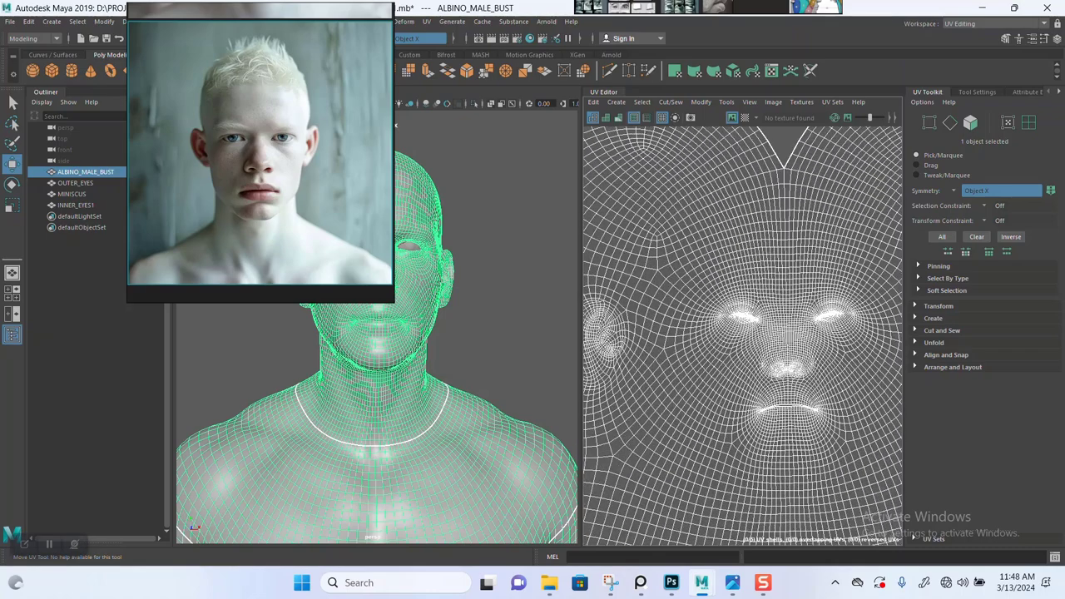
scroll(807, 358, up, 4)
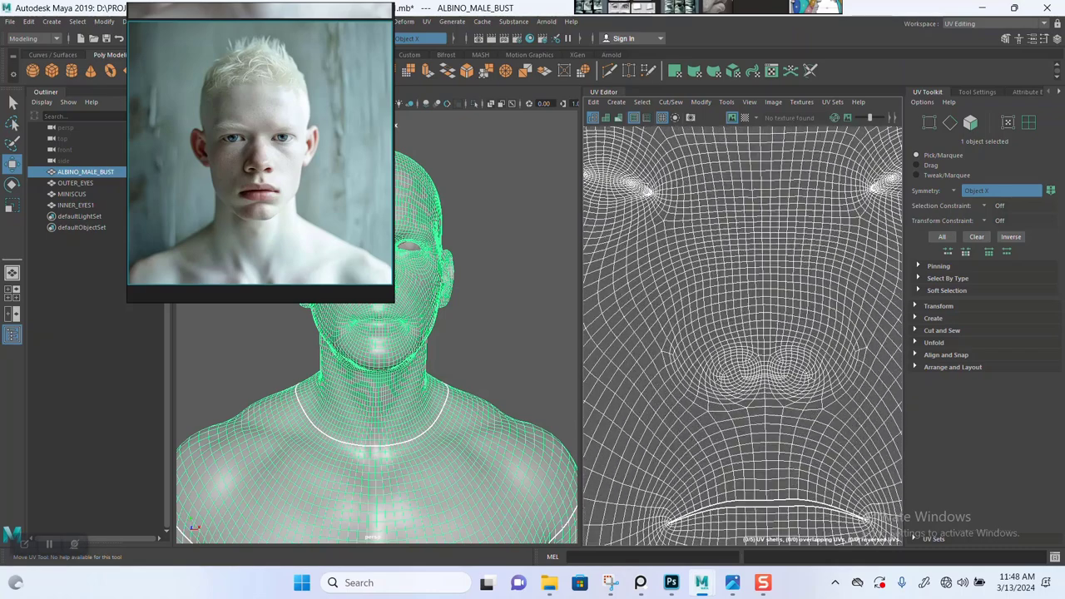
click(618, 118)
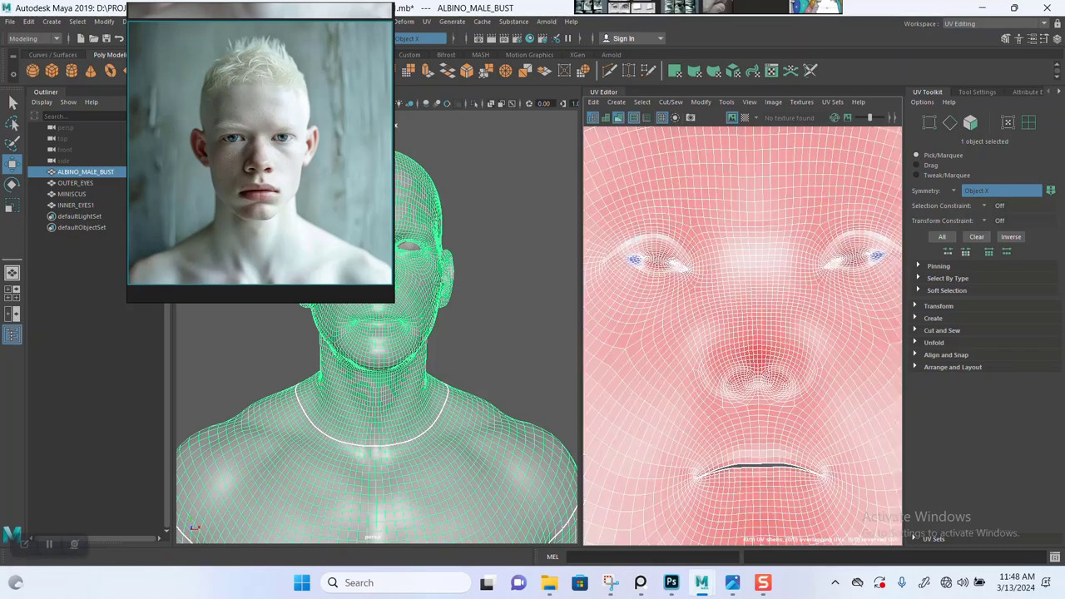
Examine the distortion shading across the head's UV shell, including the face, ears, scalp and neck.
scroll(713, 385, down, 4)
scroll(742, 336, down, 2)
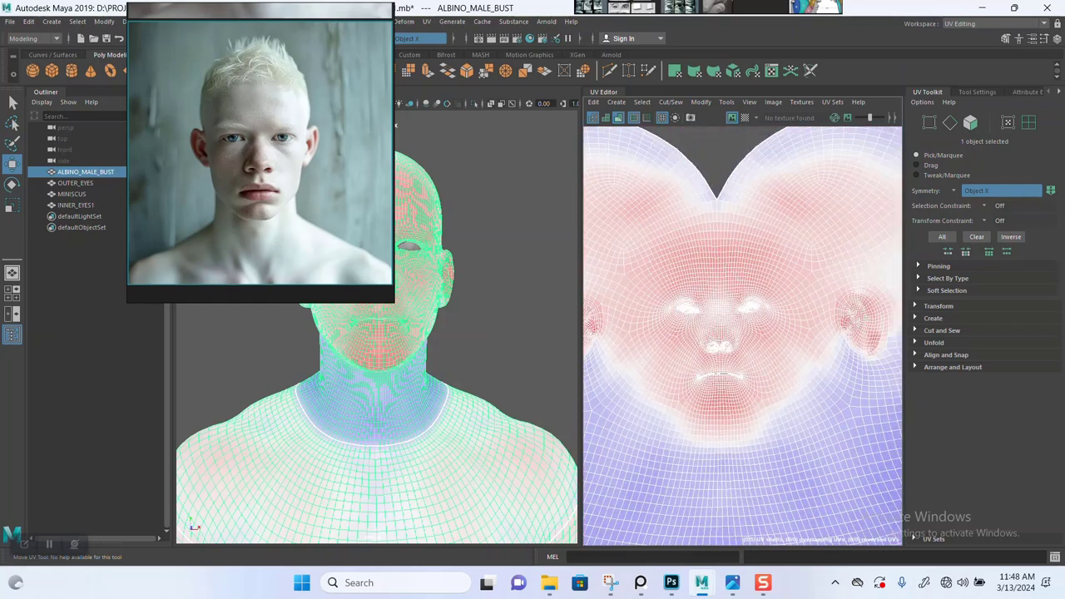
scroll(742, 336, down, 4)
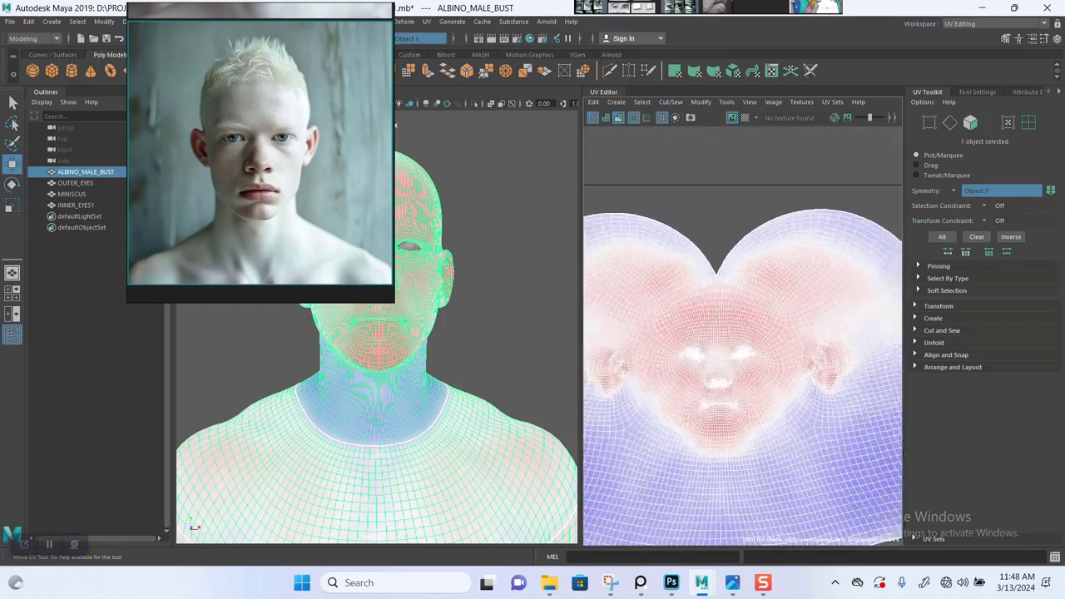
alt+middle_drag(743, 337, 754, 311)
scroll(745, 312, up, 7)
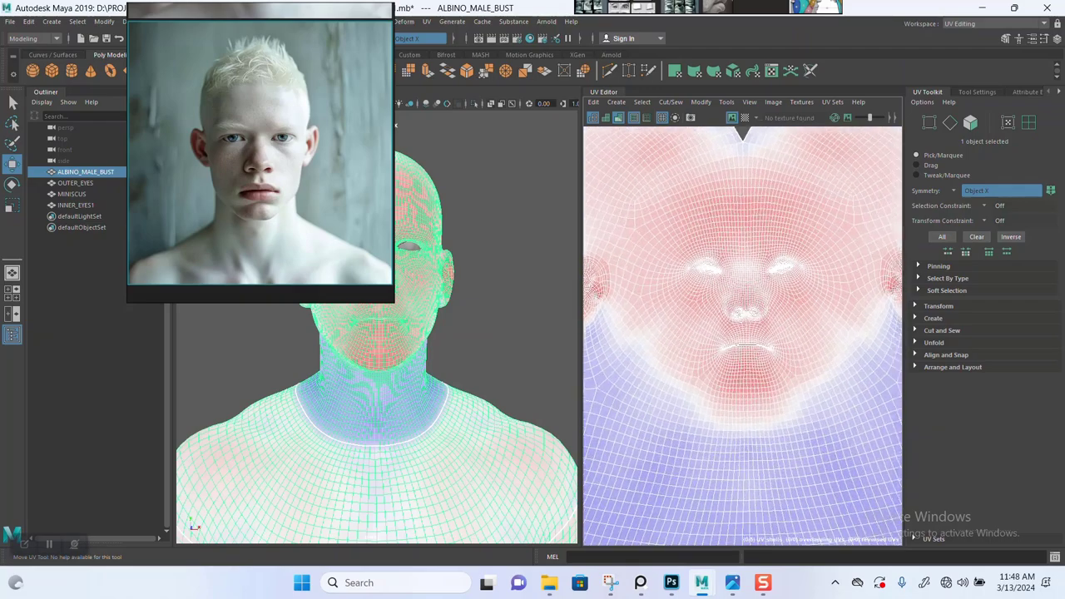
scroll(742, 333, down, 6)
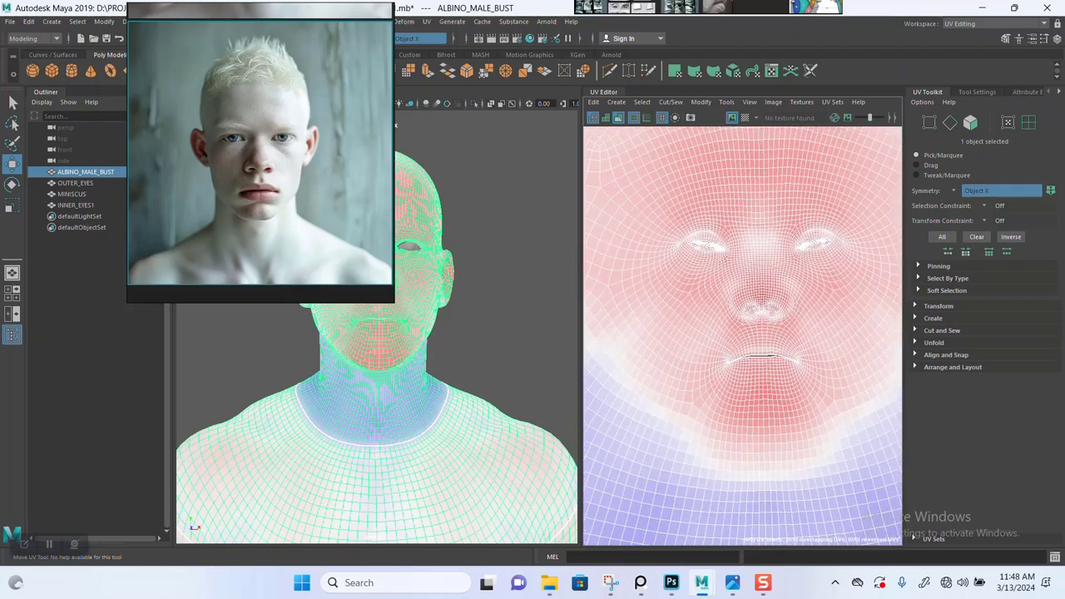
scroll(741, 333, down, 5)
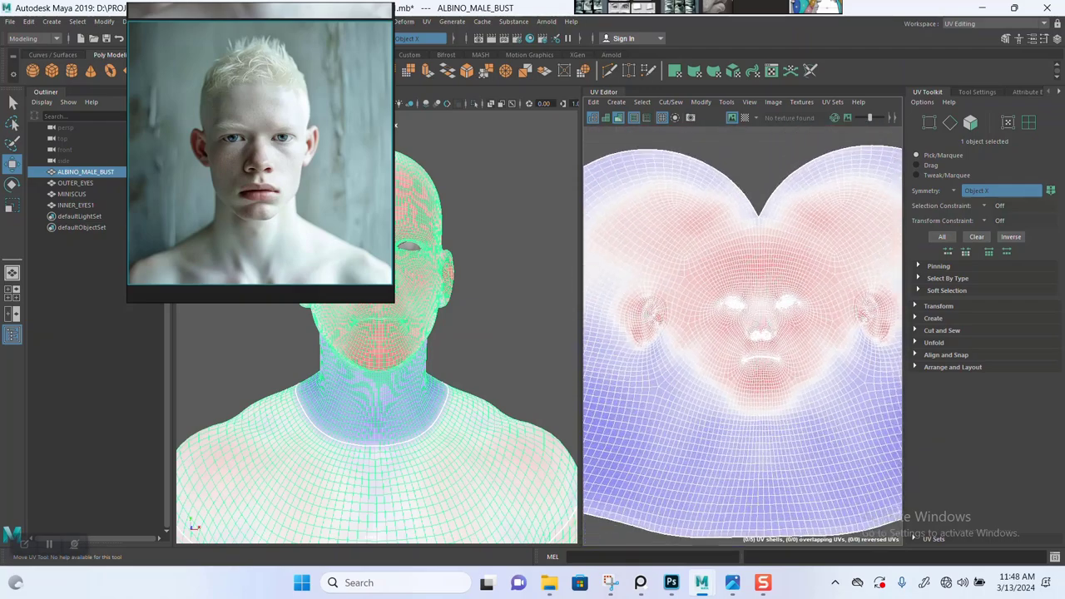
alt+middle_drag(766, 356, 761, 322)
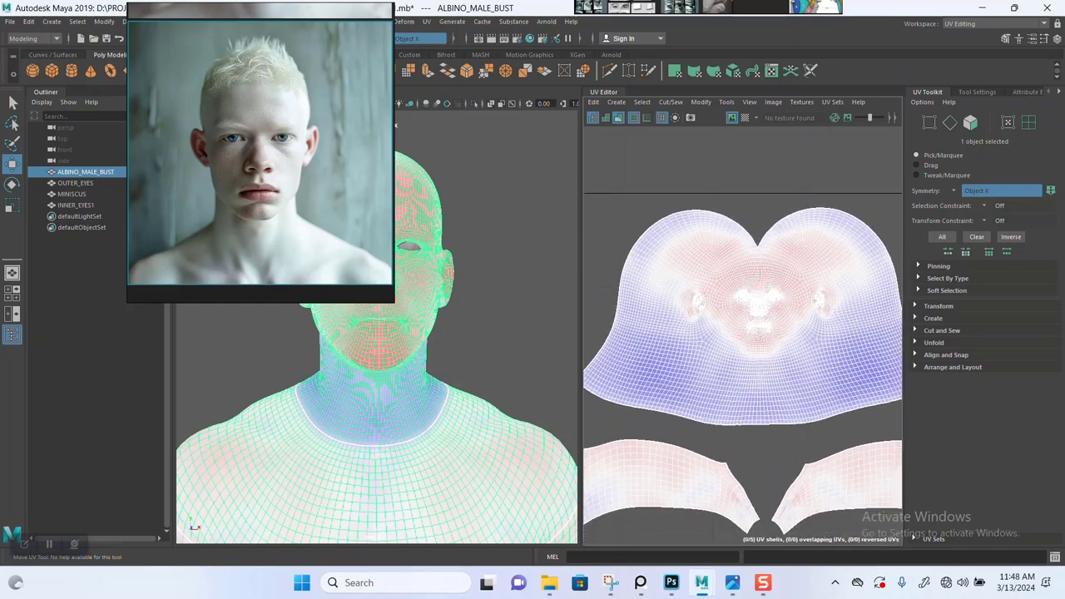
Select the head's UV shell and unfold it.
scroll(761, 323, up, 4)
right_drag(762, 320, 718, 308)
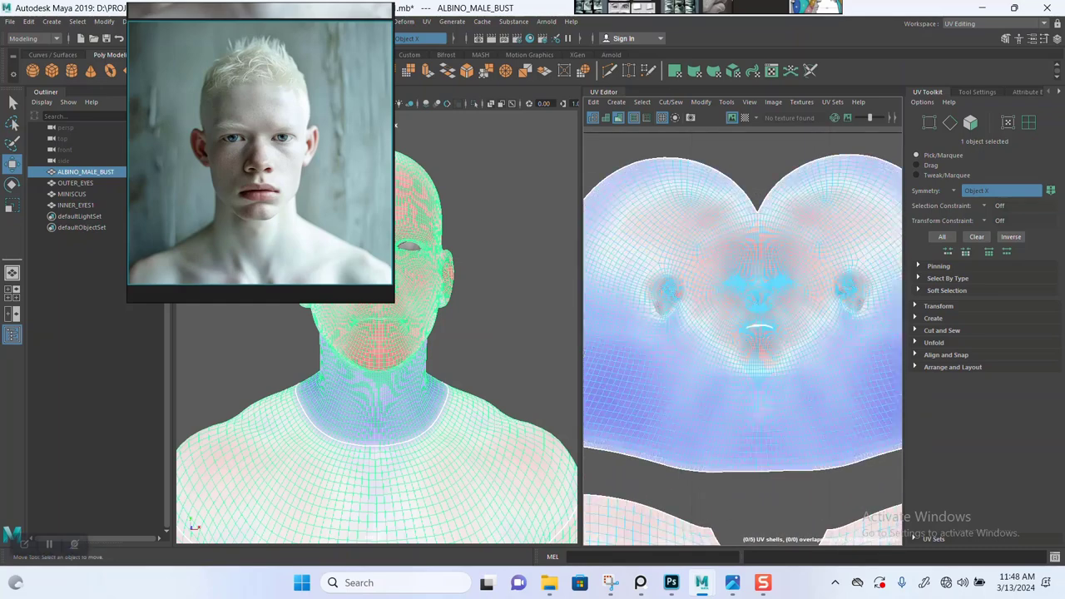
click(718, 308)
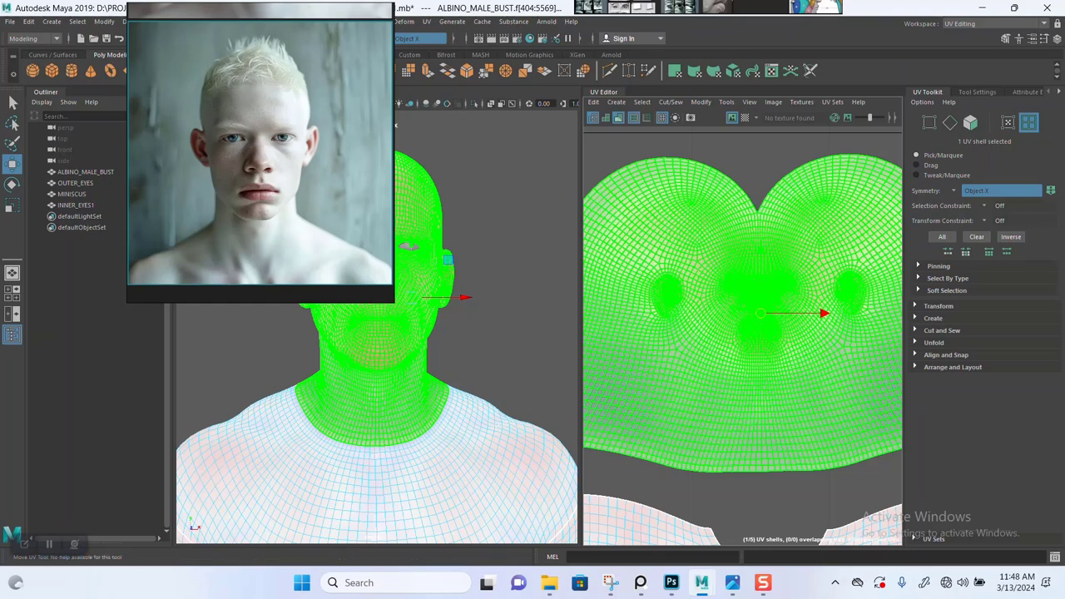
click(934, 318)
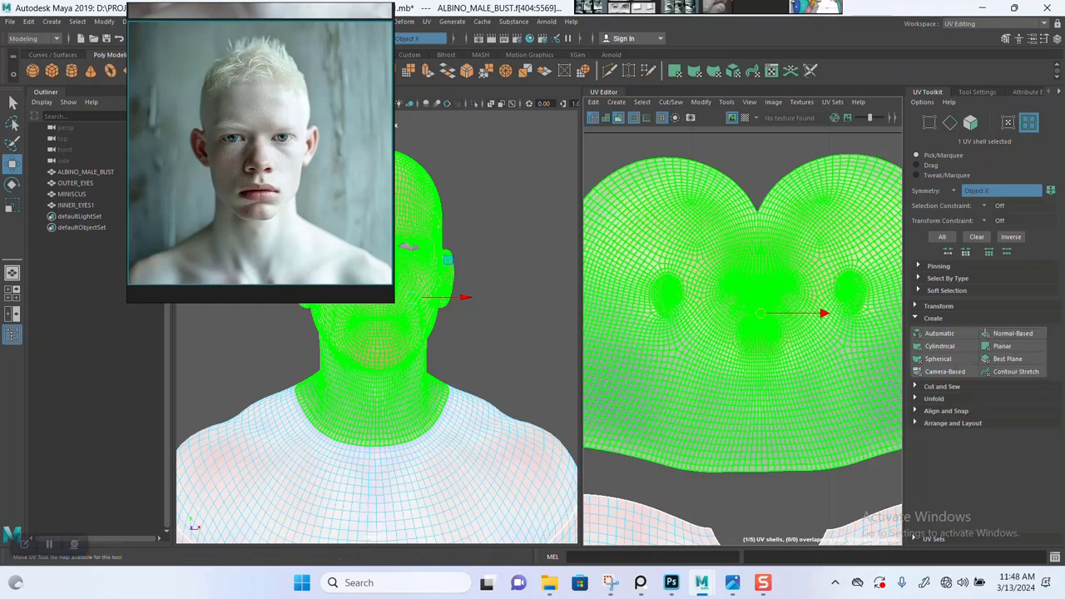
click(934, 399)
click(942, 386)
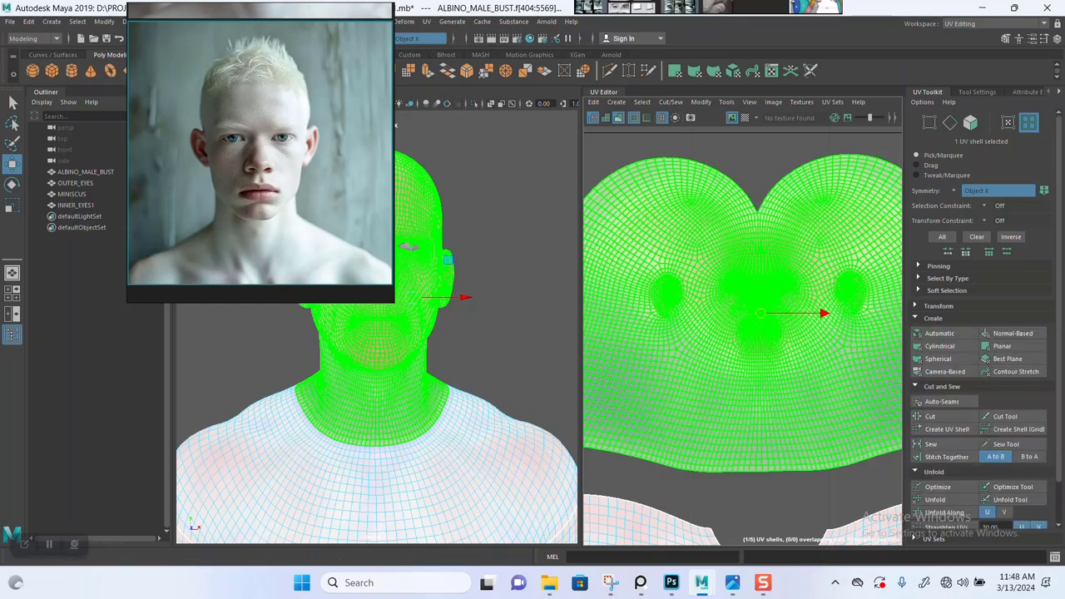
scroll(978, 333, down, 3)
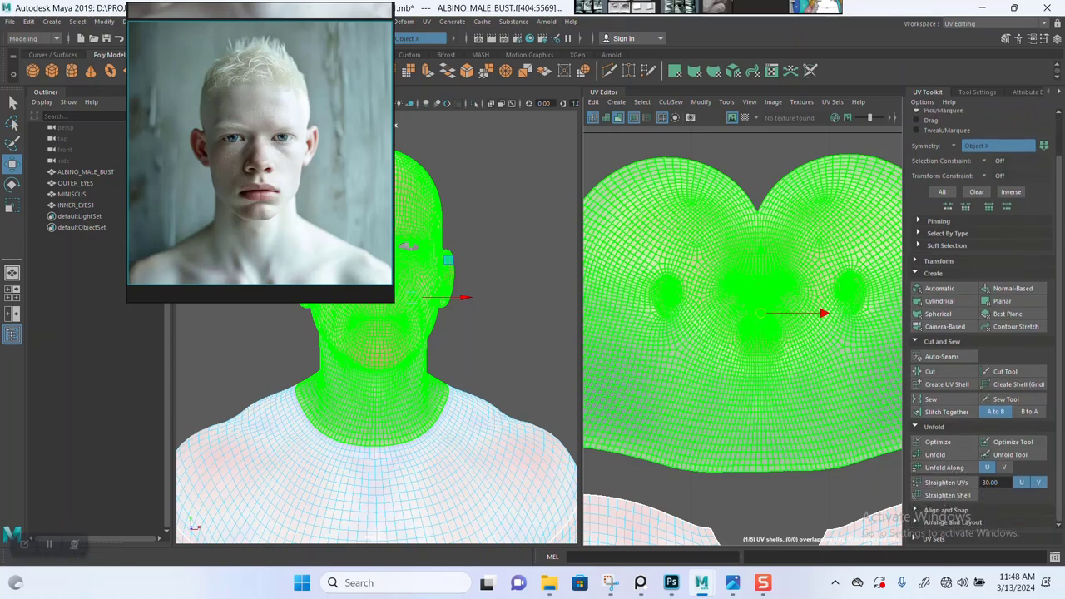
click(945, 510)
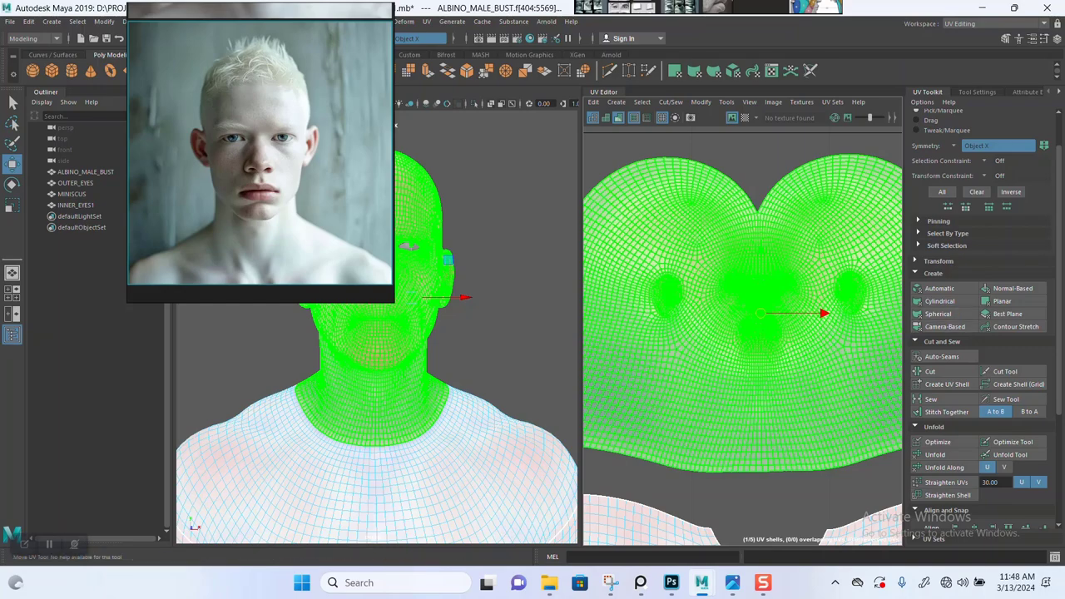
click(935, 454)
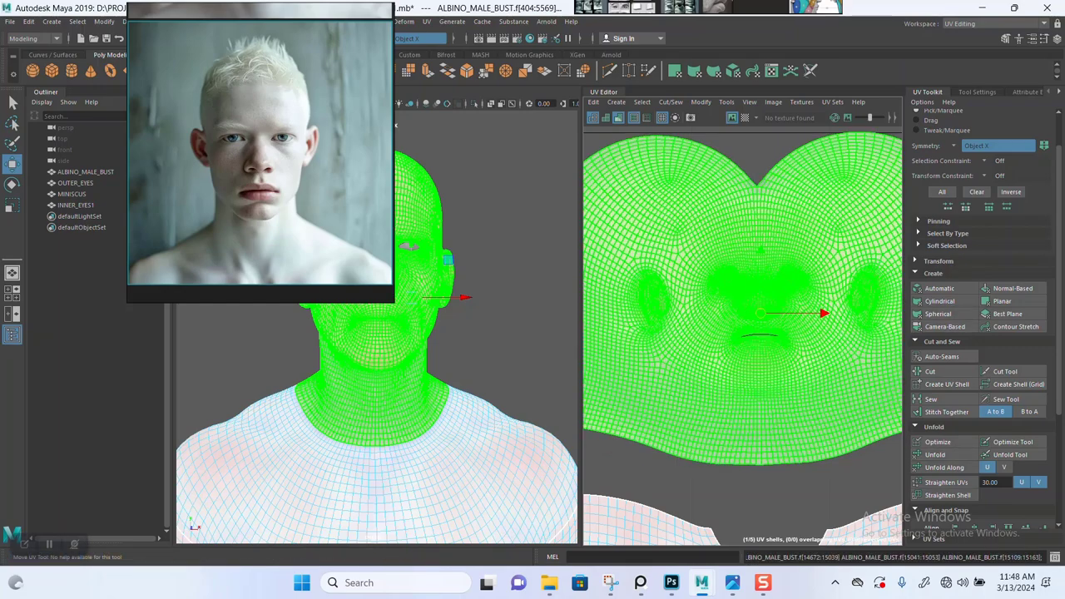
Deselect the unfolded head shell and examine its distortion around the eyes, nose, mouth and ears.
scroll(758, 309, down, 5)
click(749, 162)
scroll(749, 162, up, 3)
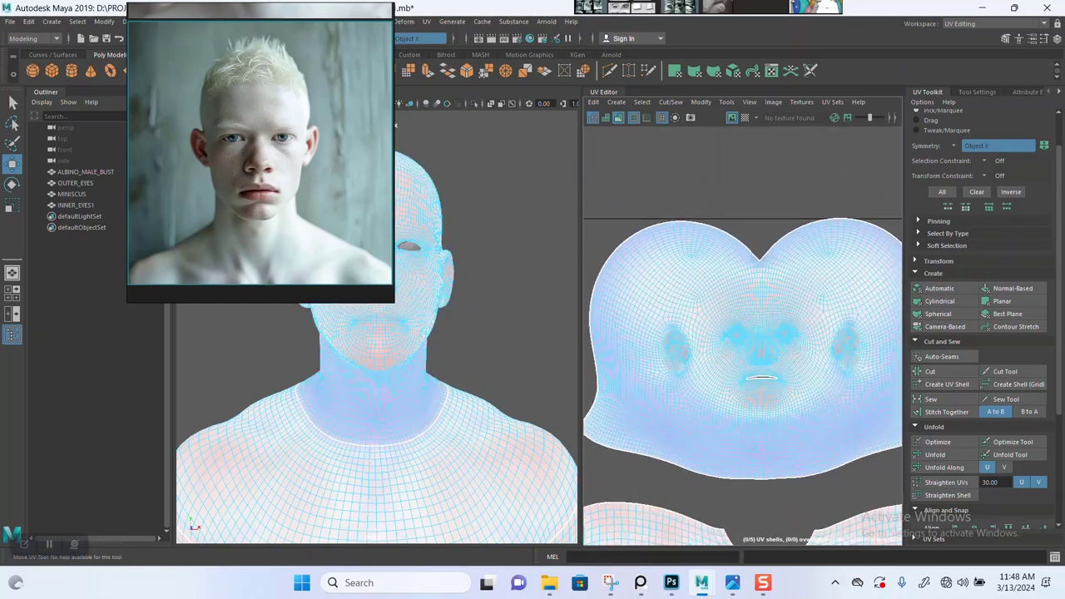
scroll(740, 262, up, 2)
alt+middle_drag(740, 350, 742, 264)
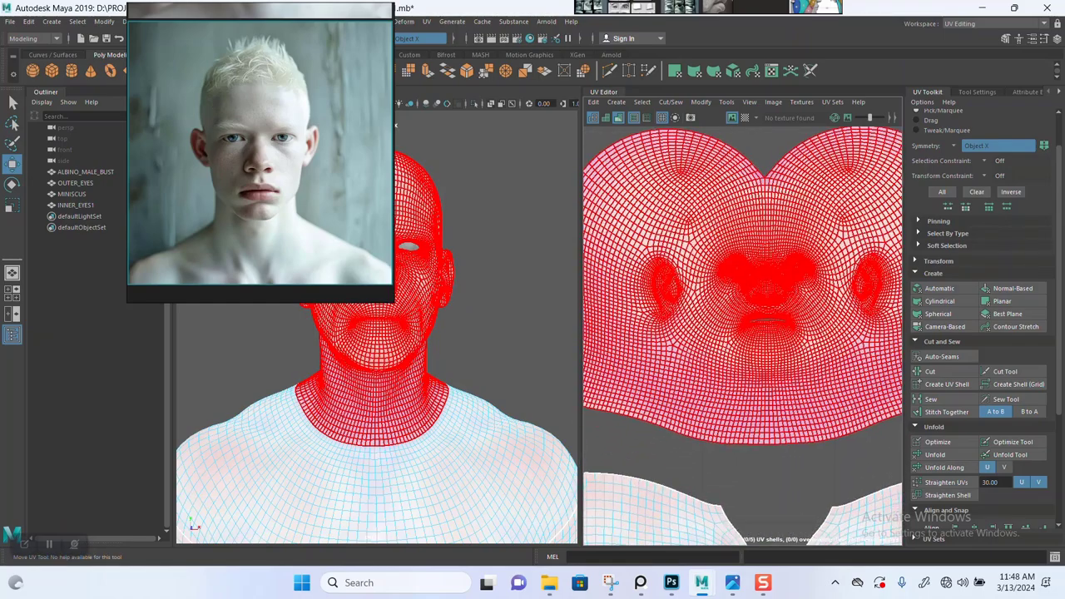
alt+middle_drag(742, 312, 734, 345)
scroll(732, 350, up, 4)
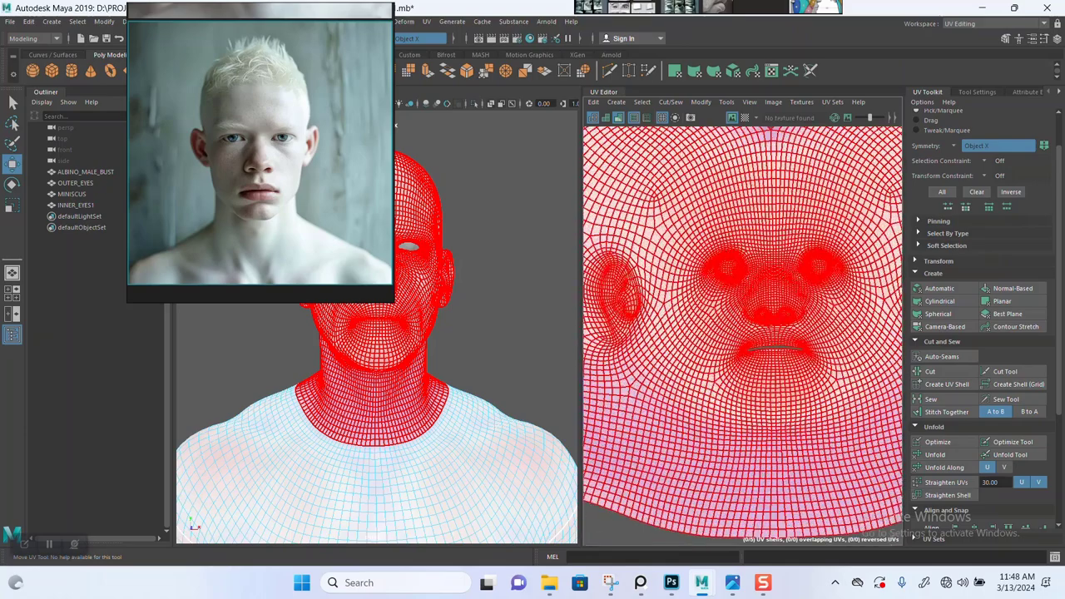
scroll(783, 282, up, 5)
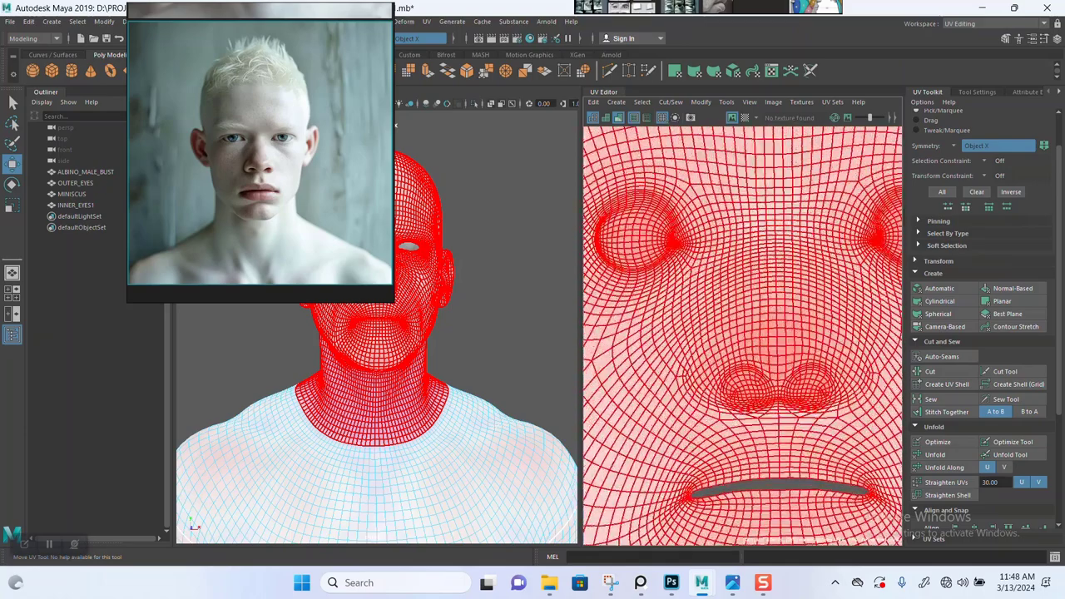
scroll(743, 336, down, 5)
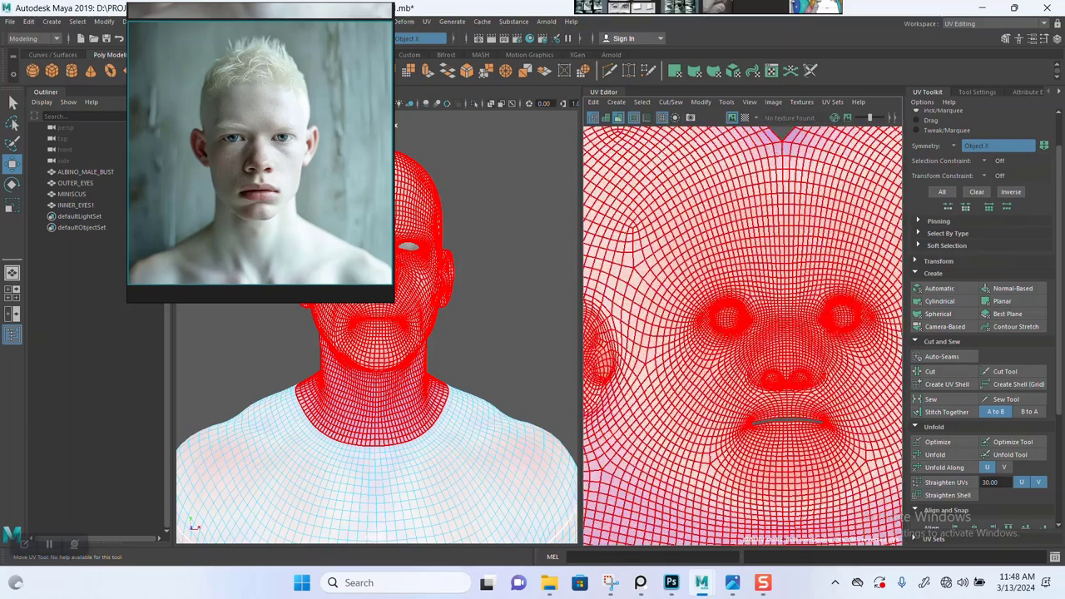
scroll(769, 297, down, 5)
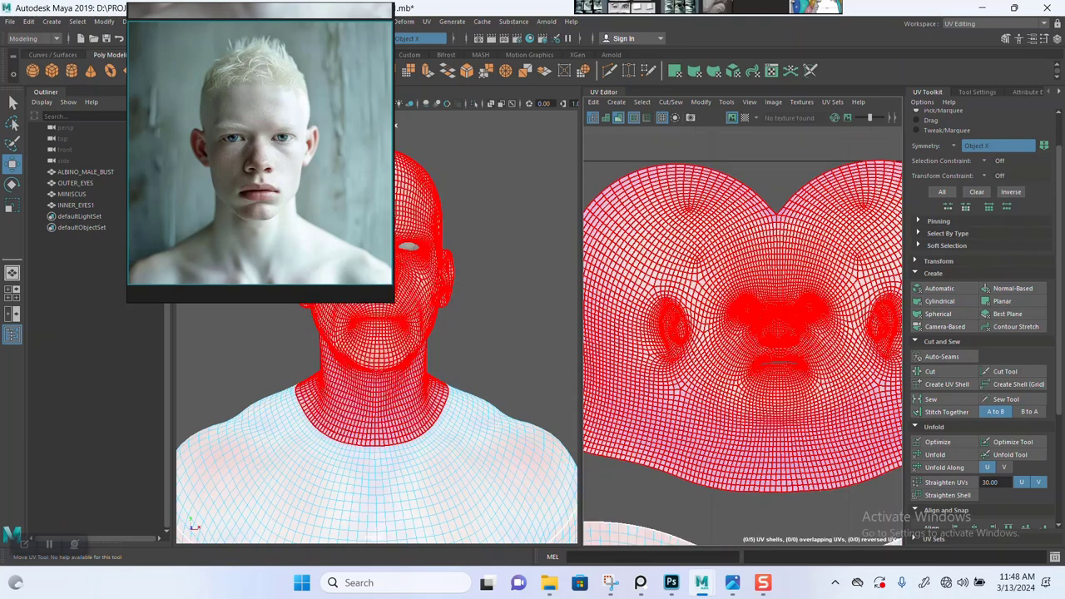
Examine the mouth and nostril UVs of the unfolded head shell up close for overlapping areas.
right_click(798, 287)
right_drag(795, 265, 752, 272)
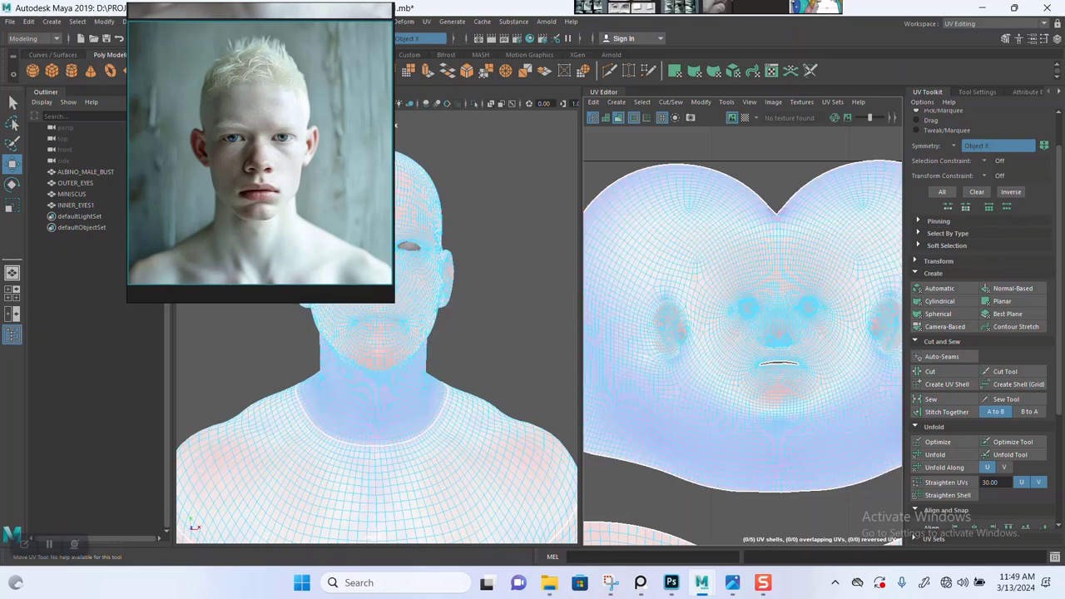
scroll(787, 391, up, 5)
alt+middle_drag(795, 274, 778, 339)
scroll(790, 324, up, 4)
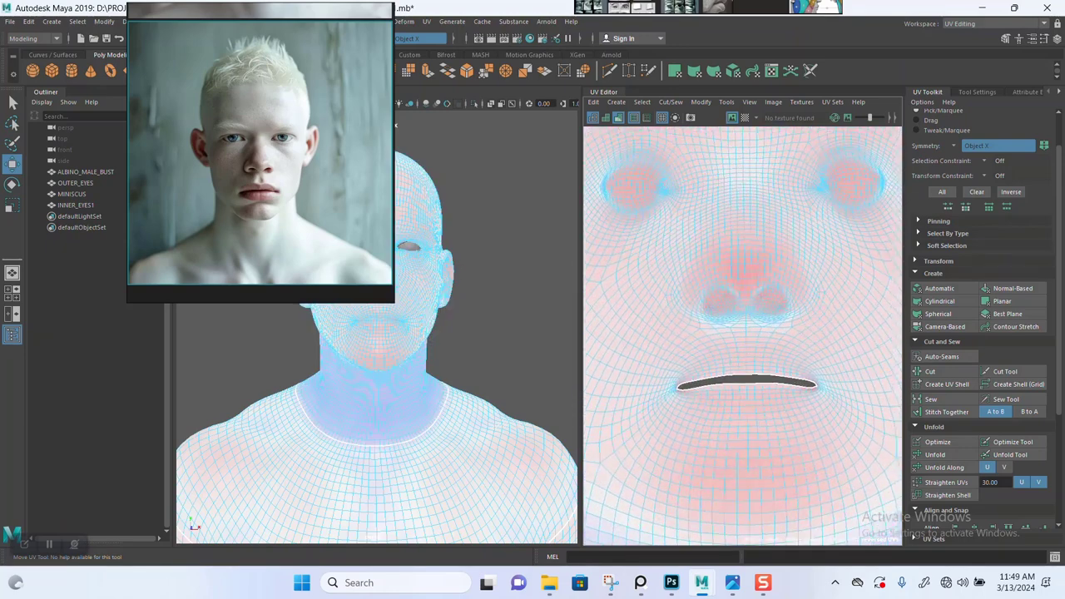
scroll(775, 281, up, 4)
alt+middle_drag(776, 281, 827, 335)
scroll(826, 333, up, 4)
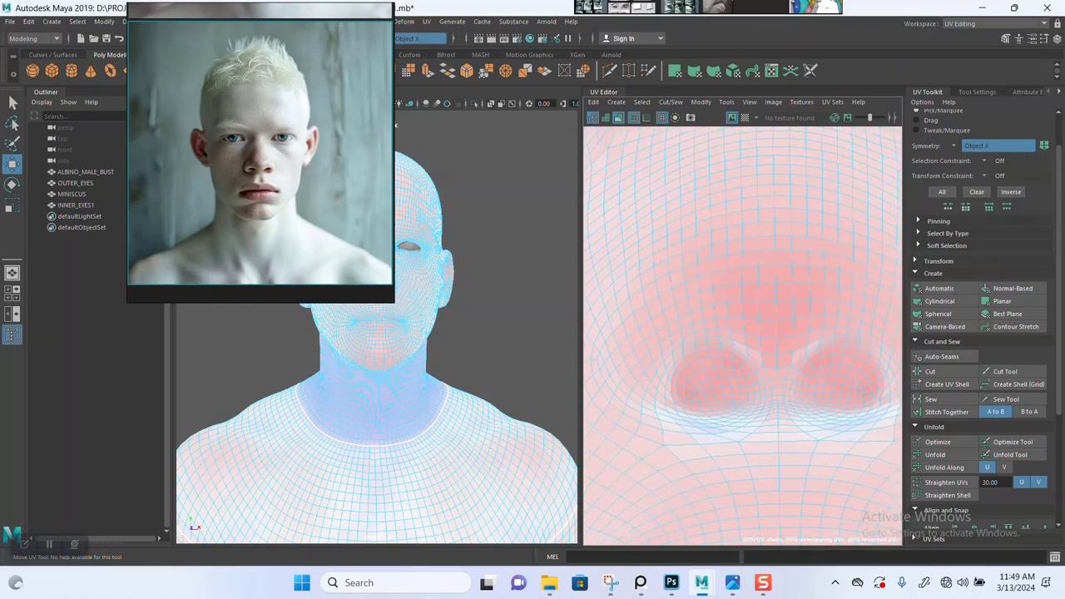
scroll(755, 381, down, 2)
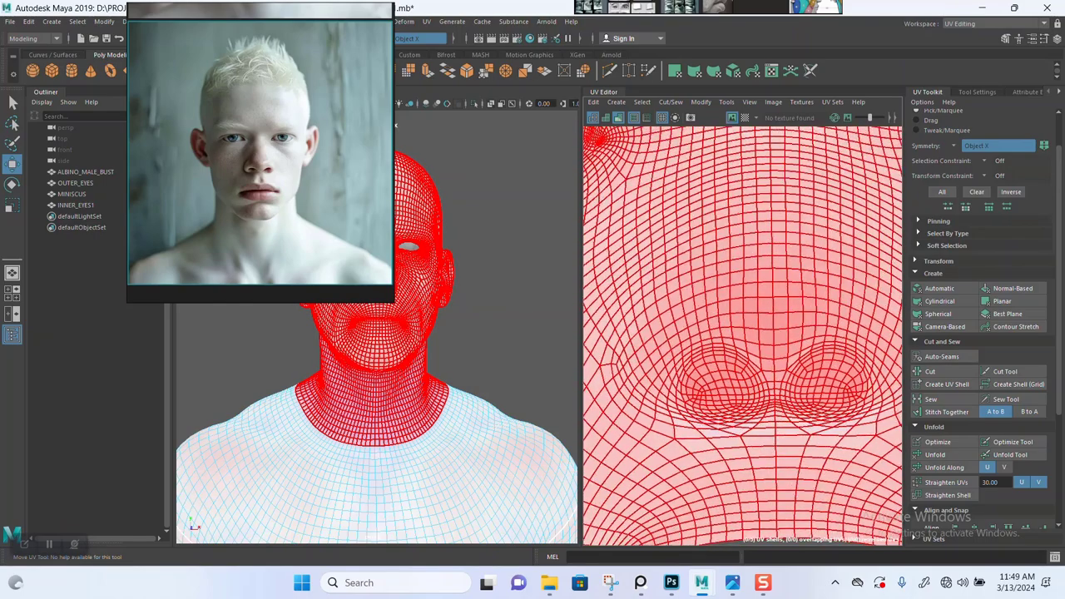
scroll(756, 381, up, 1)
Move the reference portrait clear of the face, turn off the distortion shading and deselect the head shell.
right_drag(274, 175, 166, 145)
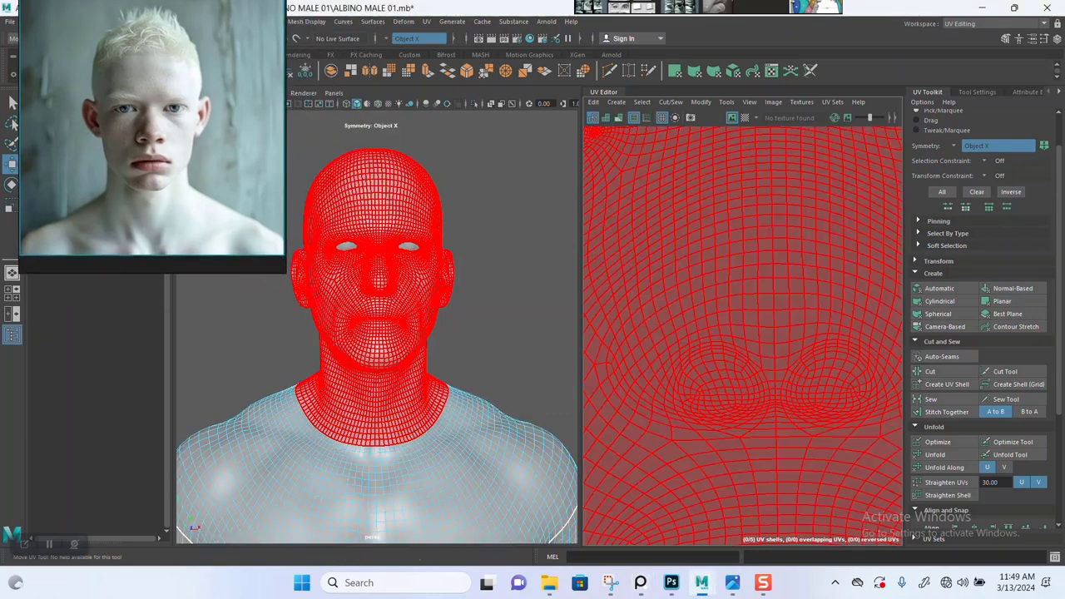
scroll(377, 327, up, 4)
alt+drag(377, 327, 386, 337)
alt+right_drag(386, 337, 458, 341)
alt+middle_drag(399, 333, 397, 366)
alt+right_drag(398, 366, 445, 366)
alt+right_drag(358, 281, 429, 291)
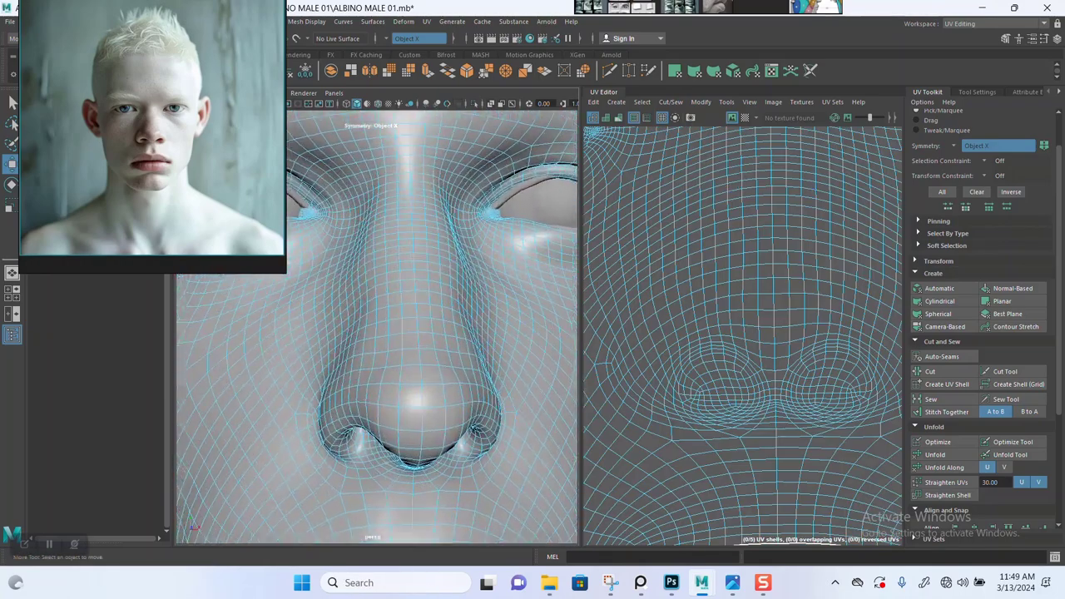
Select the first edges for a nose seam, running upward along the cheek from beside the nostril wing, with Object X symmetry.
alt+middle_drag(399, 346, 416, 314)
alt+drag(412, 316, 517, 310)
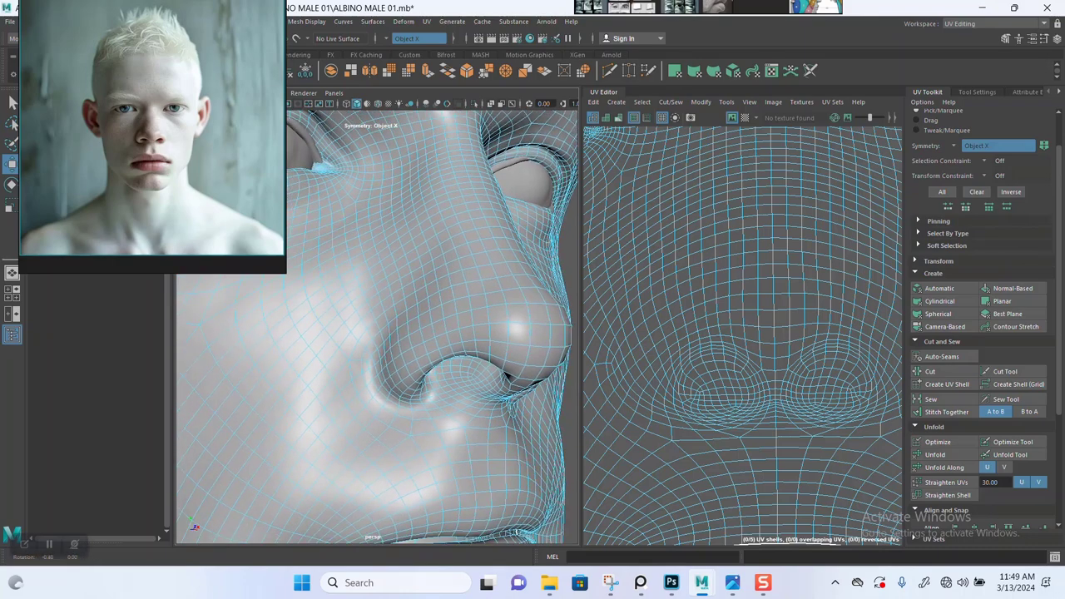
alt+right_drag(466, 349, 524, 356)
alt+drag(491, 358, 503, 326)
alt+middle_drag(491, 333, 486, 474)
alt+drag(483, 366, 492, 396)
alt+middle_drag(491, 396, 496, 323)
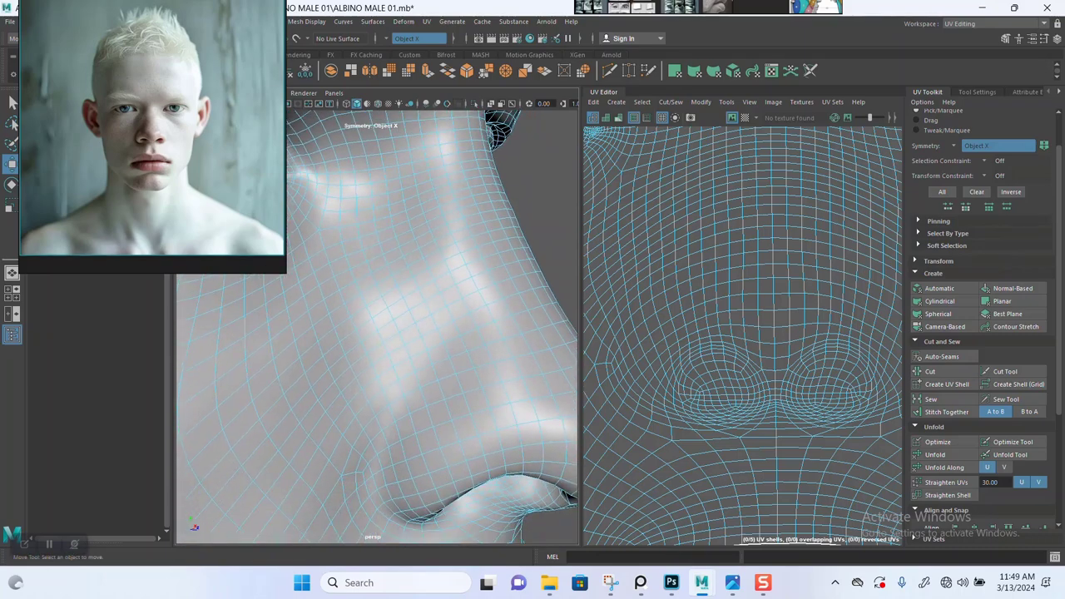
alt+drag(449, 366, 546, 331)
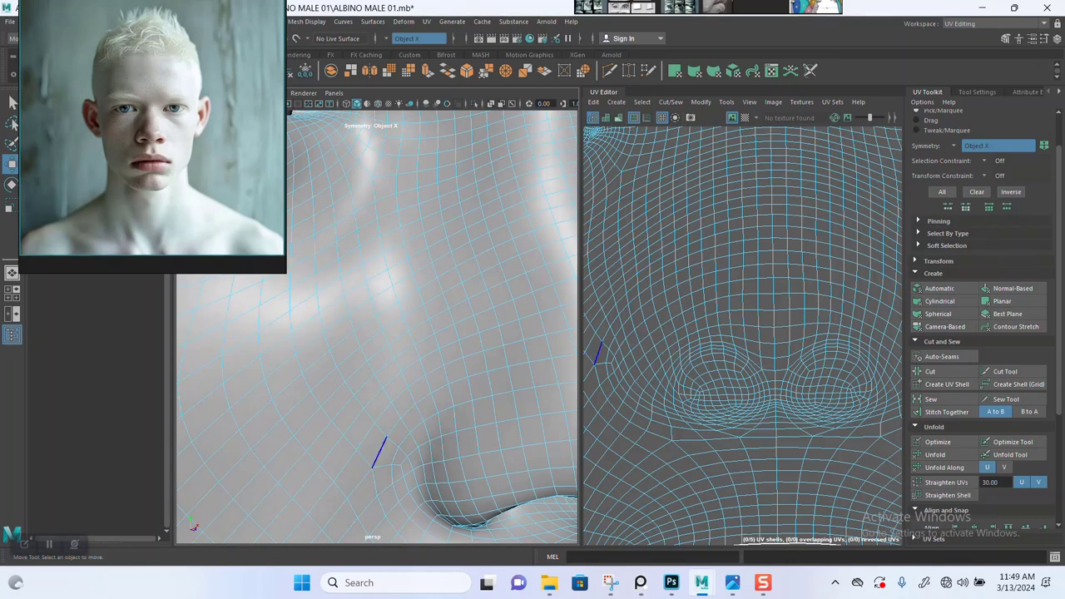
click(380, 452)
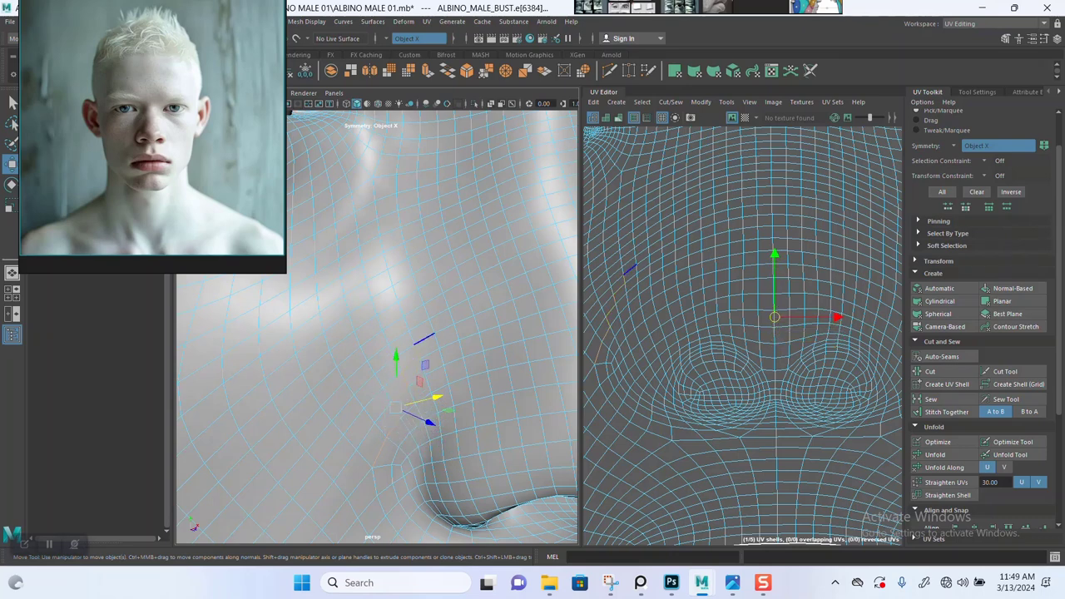
shift+click(411, 337)
shift+click(406, 324)
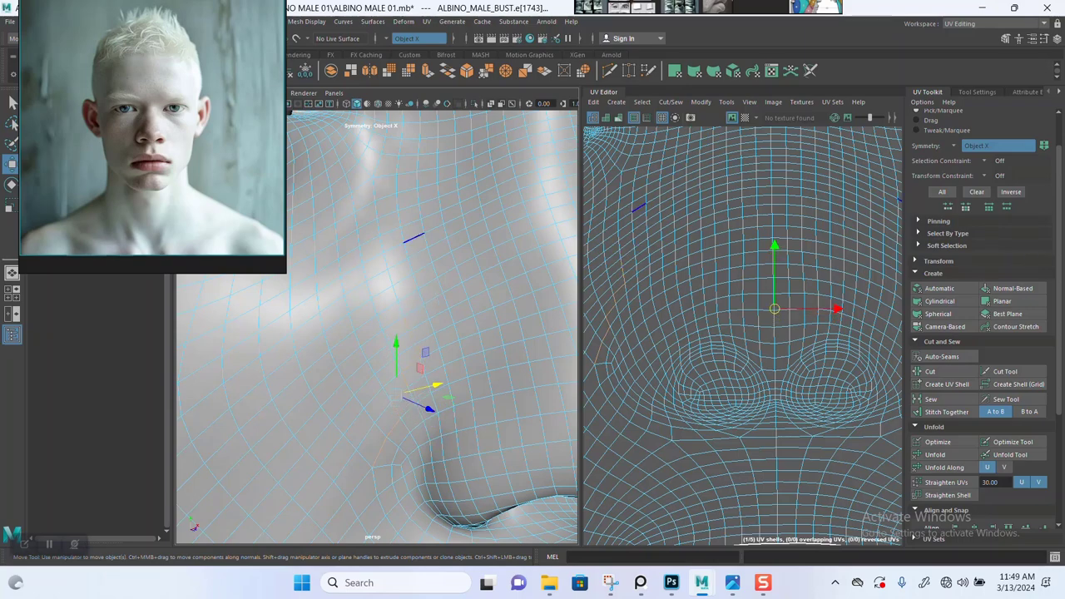
Extend the seam edge selection upward along the side of the nose toward the inner corner of the eye.
alt+middle_drag(423, 225, 409, 277)
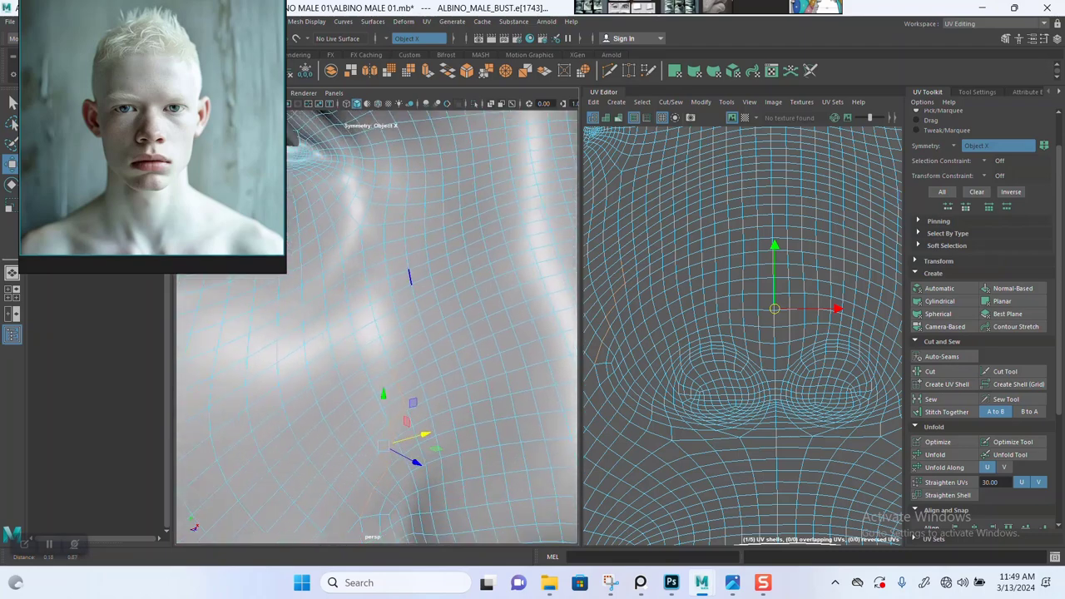
scroll(409, 277, up, 4)
shift+click(386, 356)
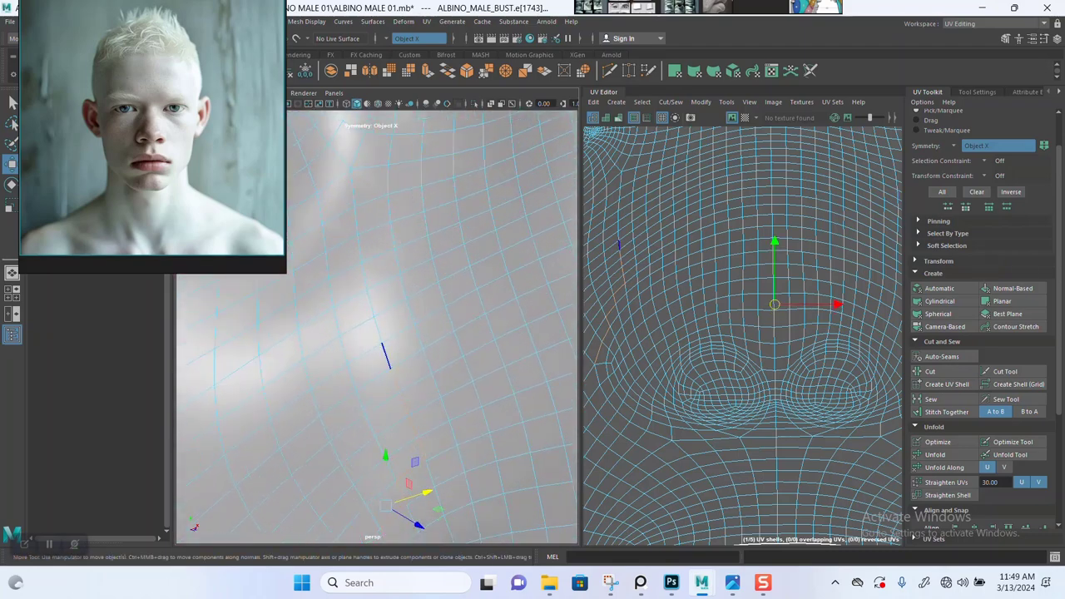
shift+click(378, 330)
shift+click(371, 302)
shift+click(363, 276)
shift+click(363, 275)
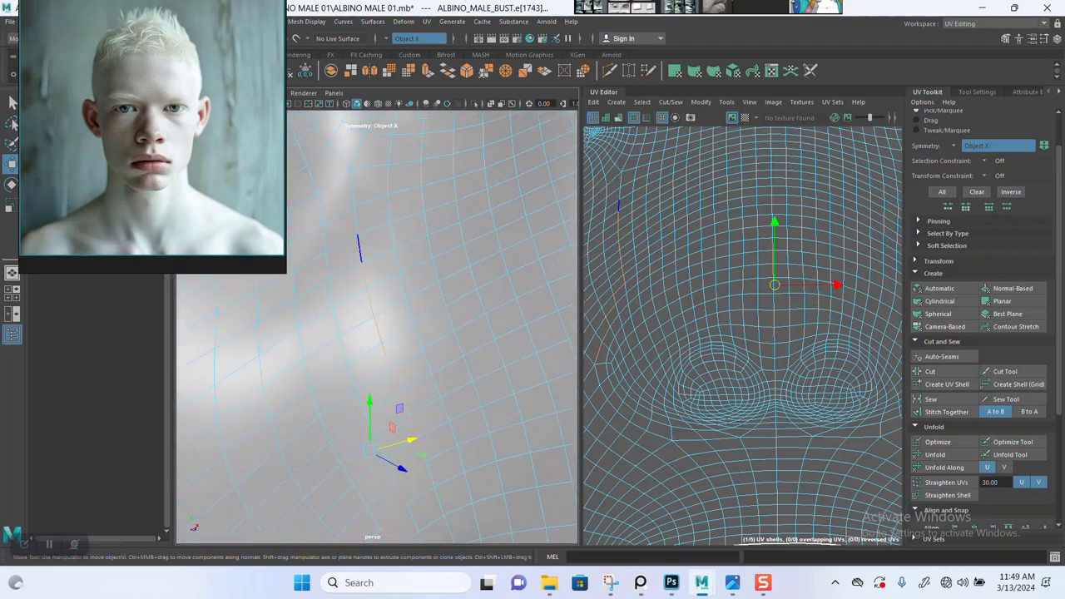
shift+click(361, 247)
shift+click(356, 220)
shift+click(353, 187)
Add edges stepping past the inner corner of the eye up to the side of the nose bridge.
scroll(430, 315, down, 5)
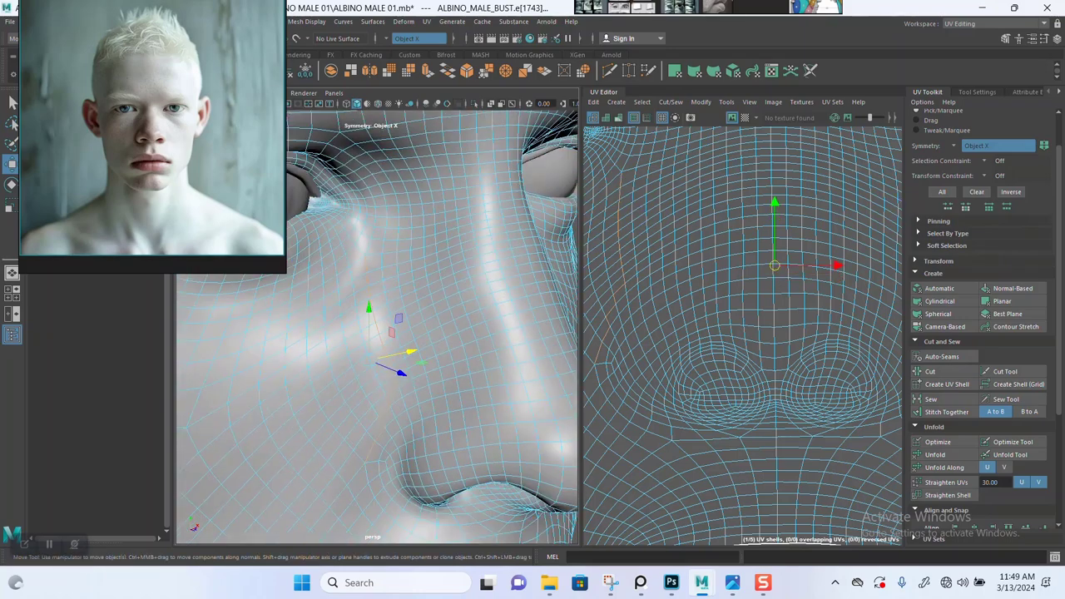
alt+drag(430, 315, 441, 376)
scroll(408, 359, up, 3)
scroll(377, 327, up, 3)
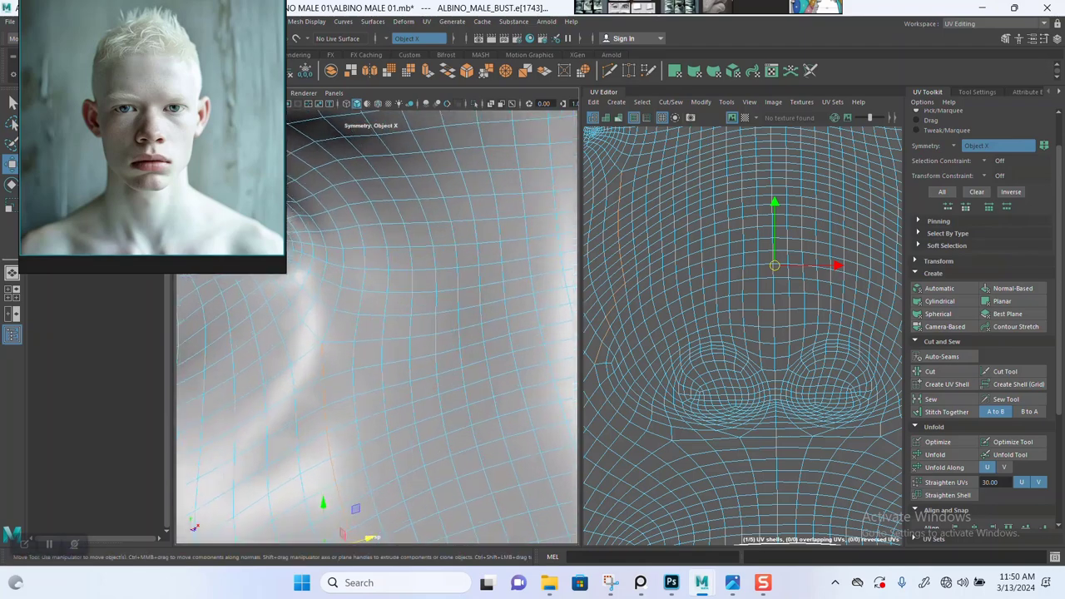
shift+click(356, 327)
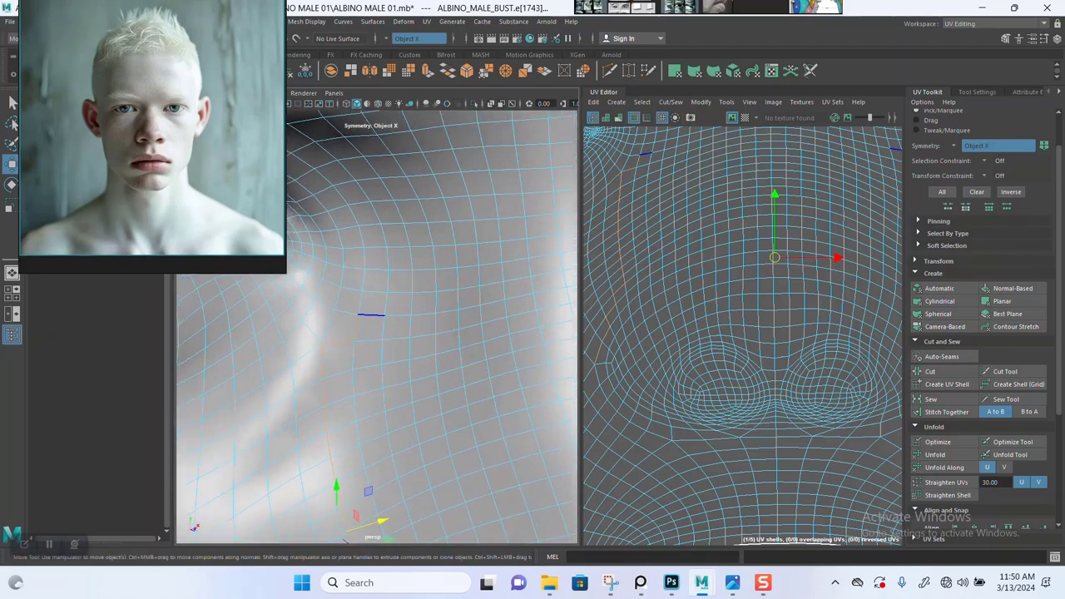
shift+click(372, 314)
shift+click(386, 304)
shift+click(388, 282)
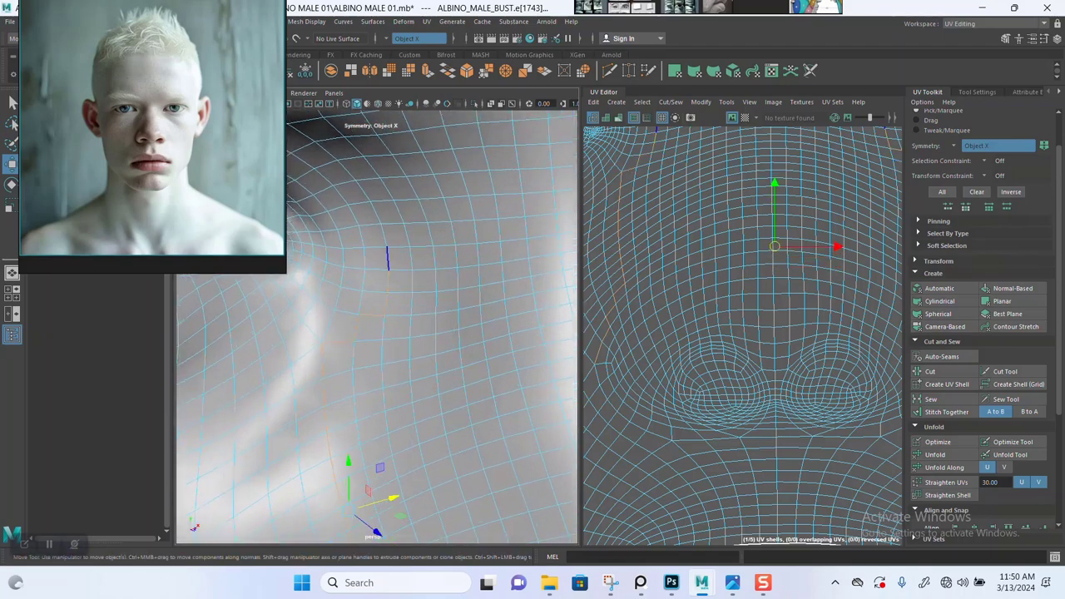
shift+click(388, 259)
shift+click(399, 246)
shift+click(406, 234)
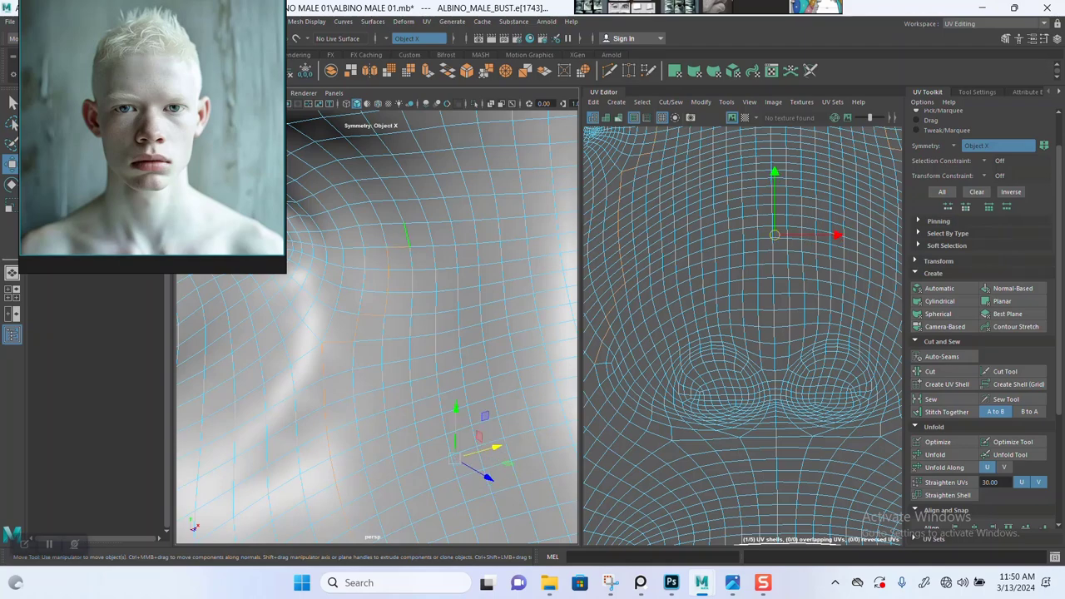
shift+click(399, 211)
Continue the seam edge selection across the nose bridge between the eyes.
scroll(432, 291, down, 5)
alt+drag(436, 271, 421, 291)
scroll(399, 288, up, 4)
scroll(399, 300, up, 2)
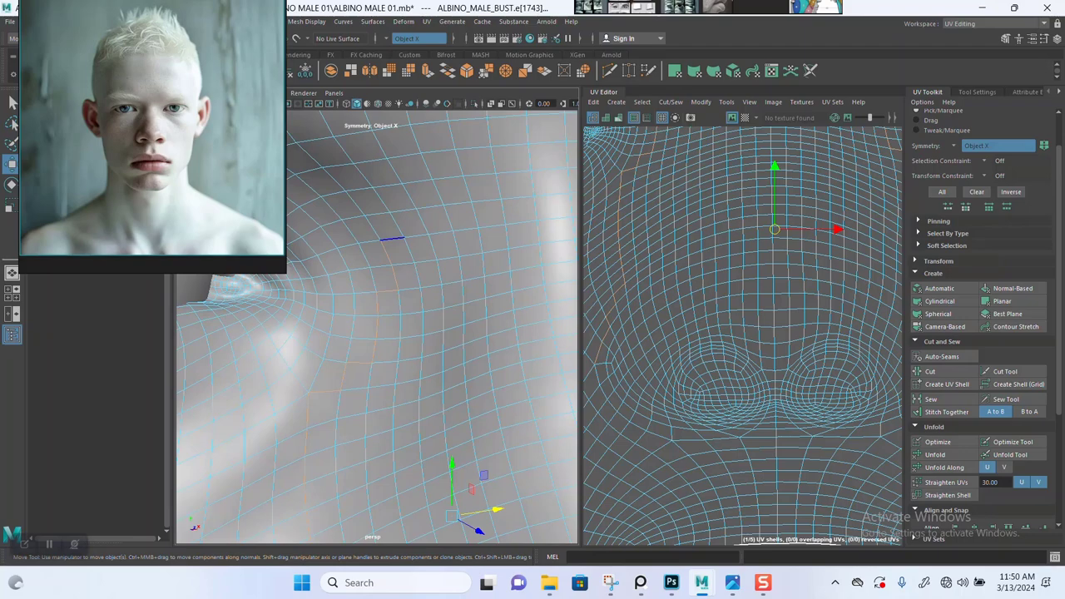
shift+click(392, 240)
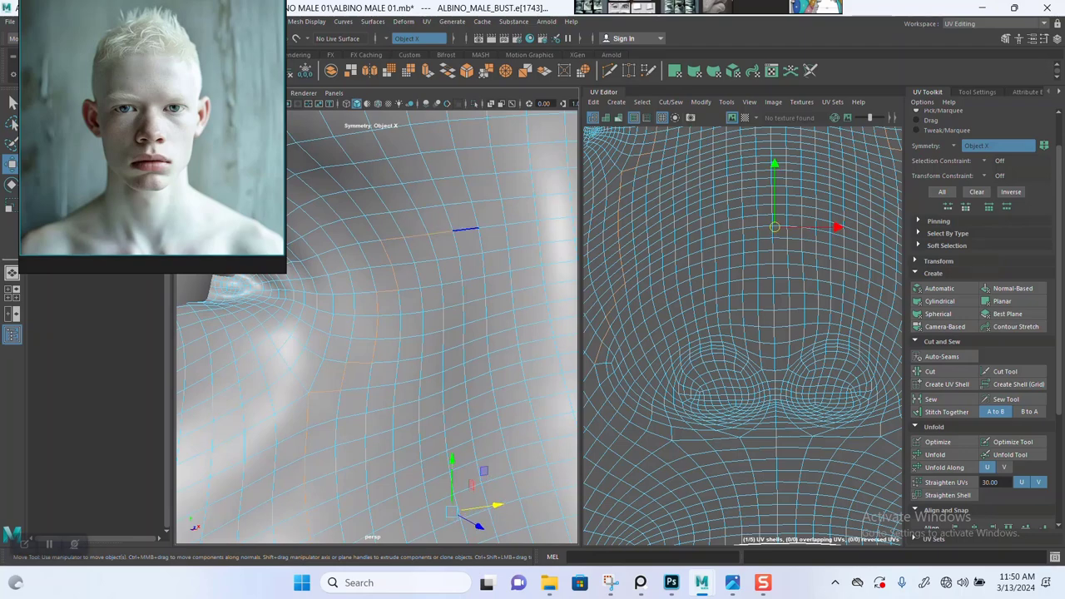
shift+click(492, 226)
shift+click(521, 223)
scroll(528, 288, down, 3)
alt+drag(528, 287, 470, 292)
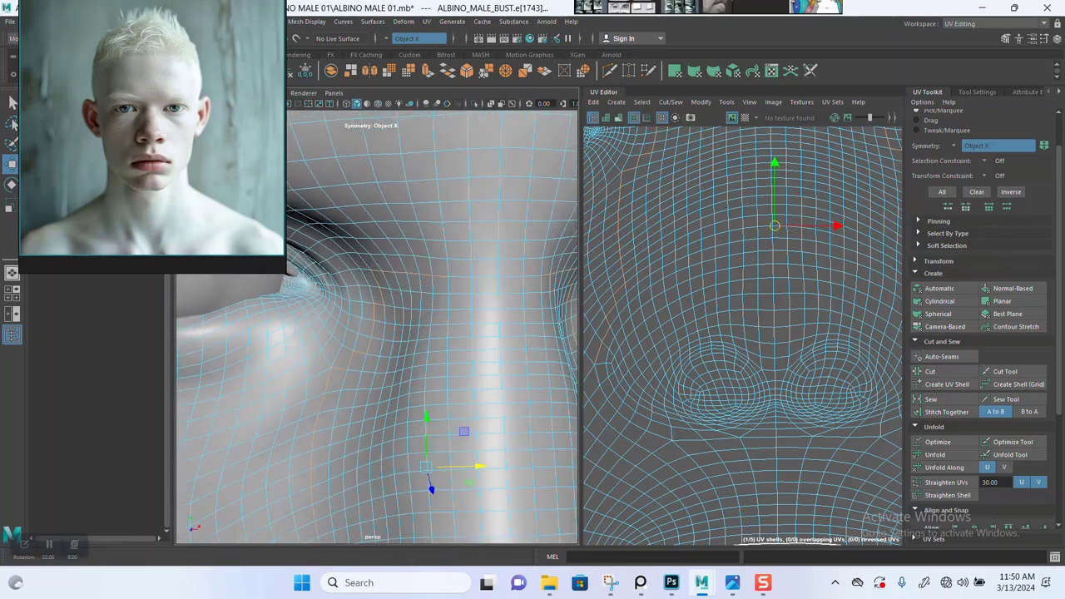
scroll(470, 291, up, 3)
shift+click(456, 272)
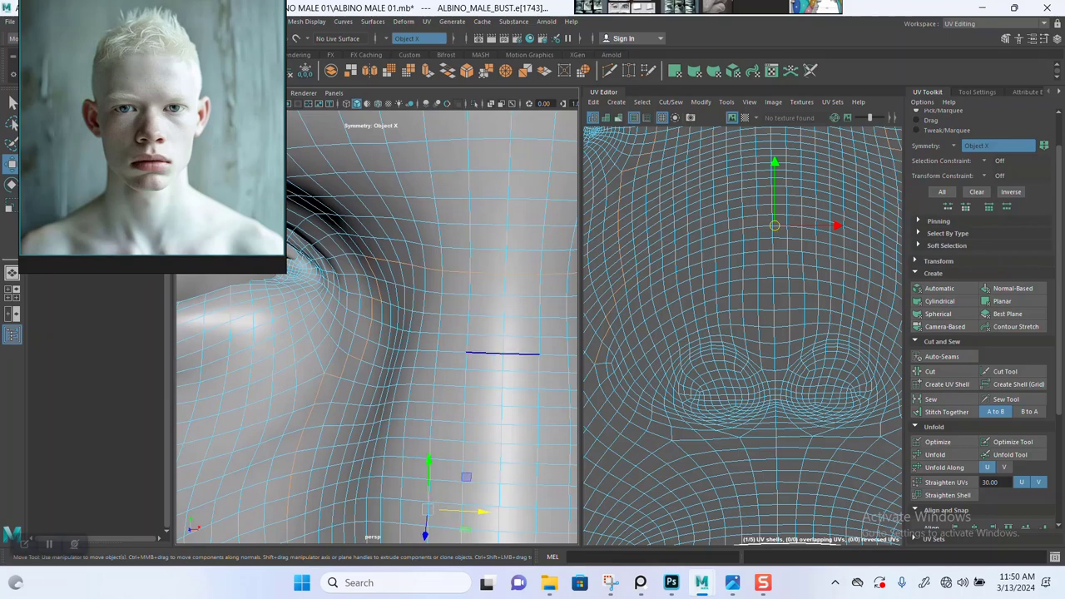
Extend the seam selection from beside the nostril wing down and around its lower side toward the upper lip.
scroll(502, 353, down, 3)
alt+drag(503, 354, 506, 291)
alt+middle_drag(506, 508, 508, 329)
alt+drag(508, 329, 568, 311)
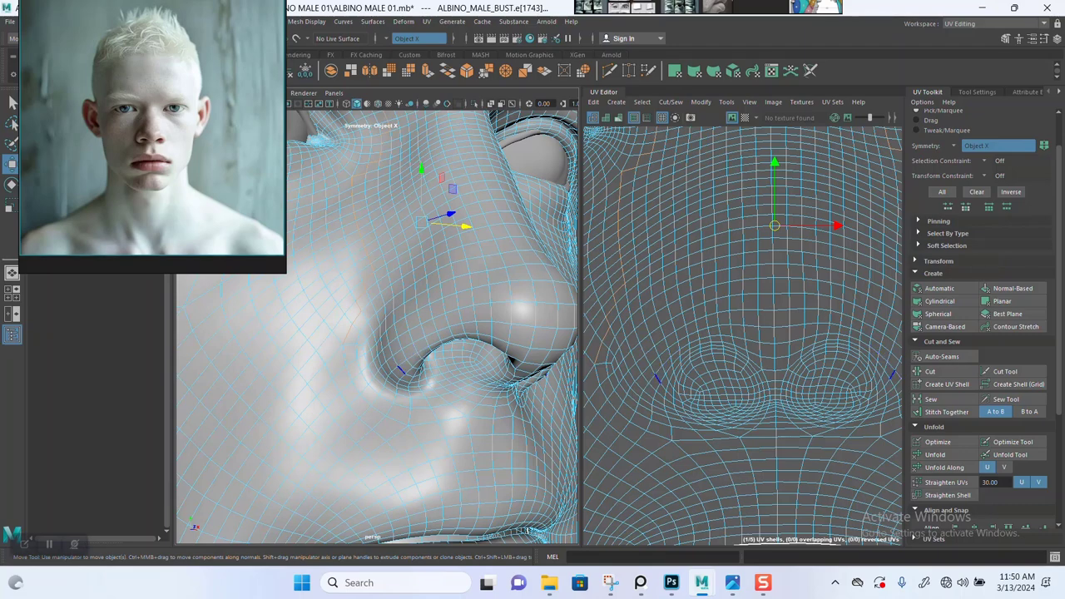
alt+drag(395, 399, 454, 382)
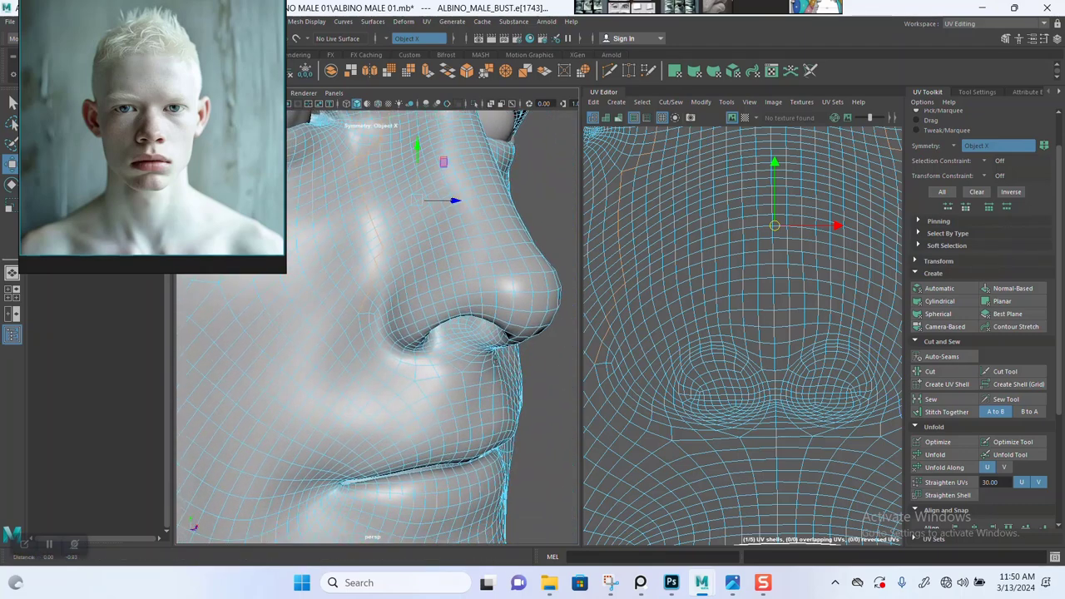
alt+right_drag(453, 382, 532, 383)
alt+drag(324, 339, 362, 352)
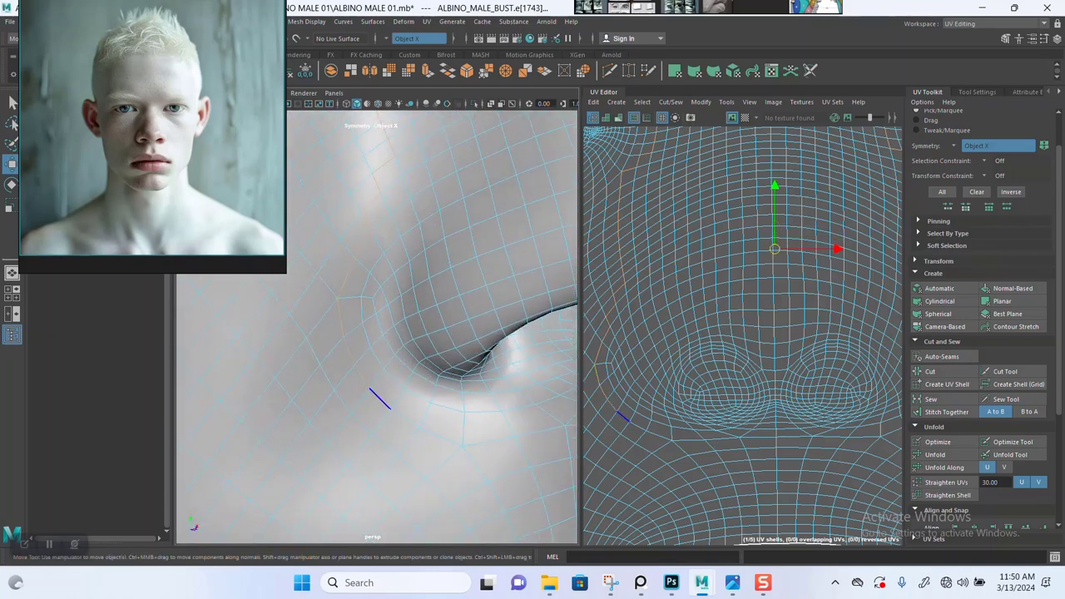
shift+click(442, 437)
Close the seam selection beneath the nostrils above the upper lip and cut the UVs along the selected edges.
alt+drag(488, 442, 431, 439)
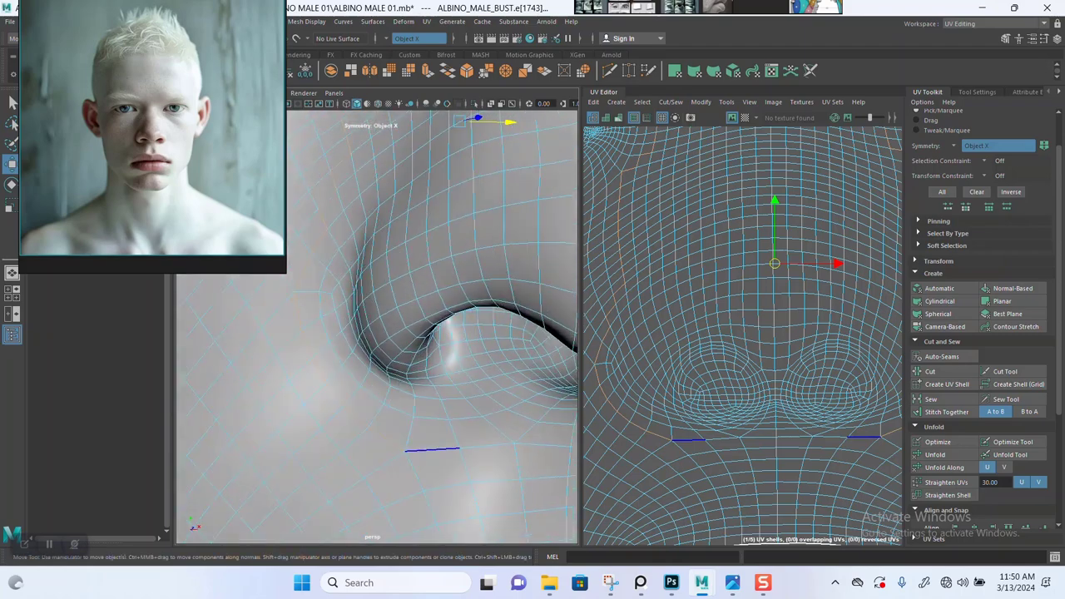
shift+click(434, 447)
shift+click(484, 444)
alt+drag(537, 439, 504, 446)
alt+right_drag(504, 446, 491, 426)
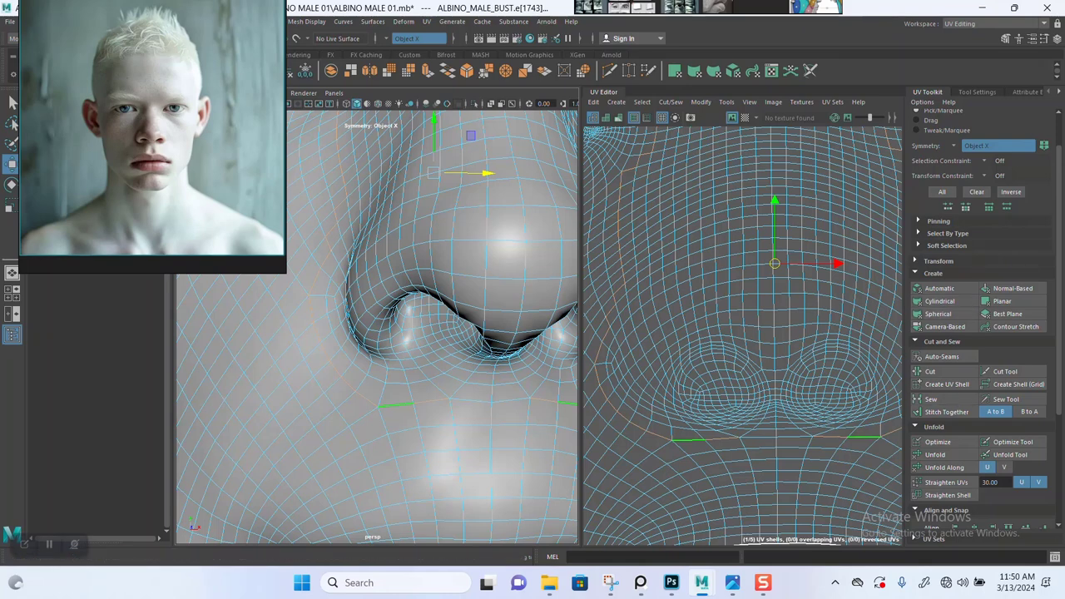
shift+click(511, 401)
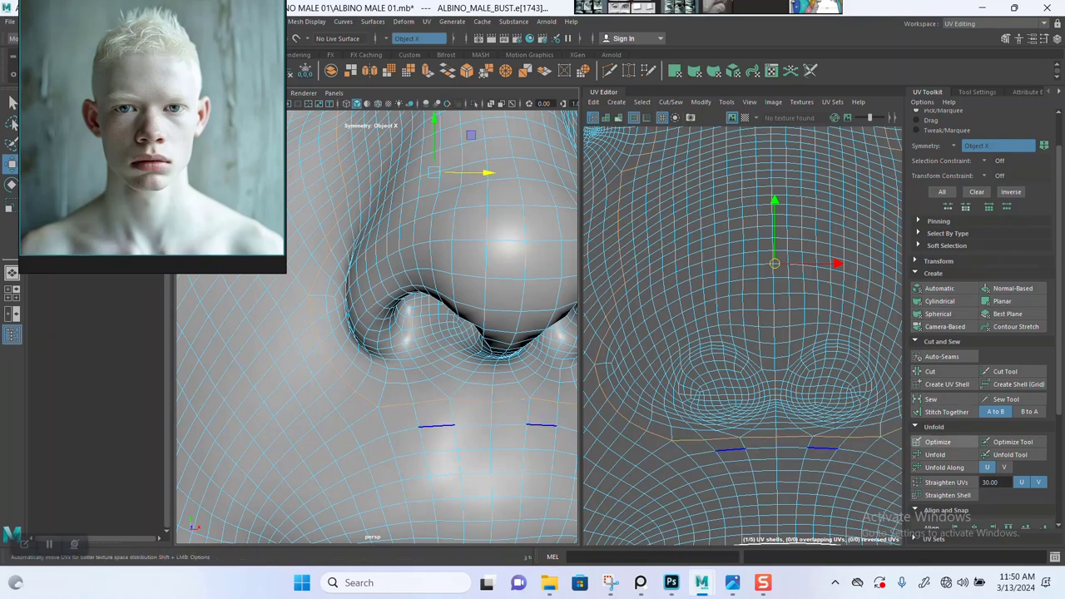
click(930, 372)
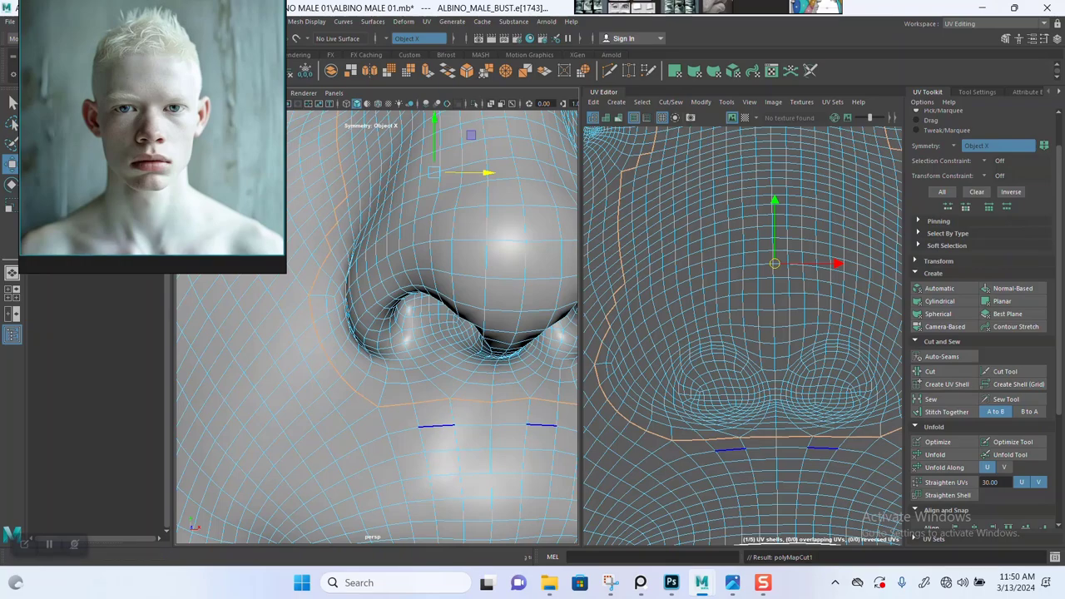
Select the separated nose UV shell and move it straight up, above the notch in the head shell.
scroll(798, 389, down, 8)
scroll(788, 349, down, 4)
alt+middle_drag(791, 352, 722, 352)
scroll(742, 336, up, 4)
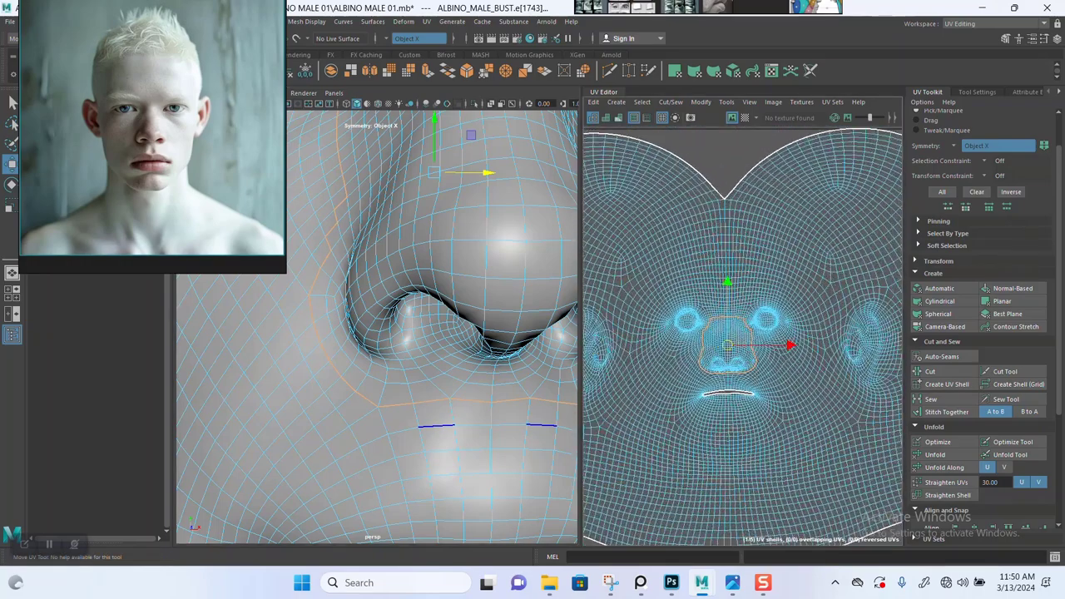
scroll(703, 346, up, 4)
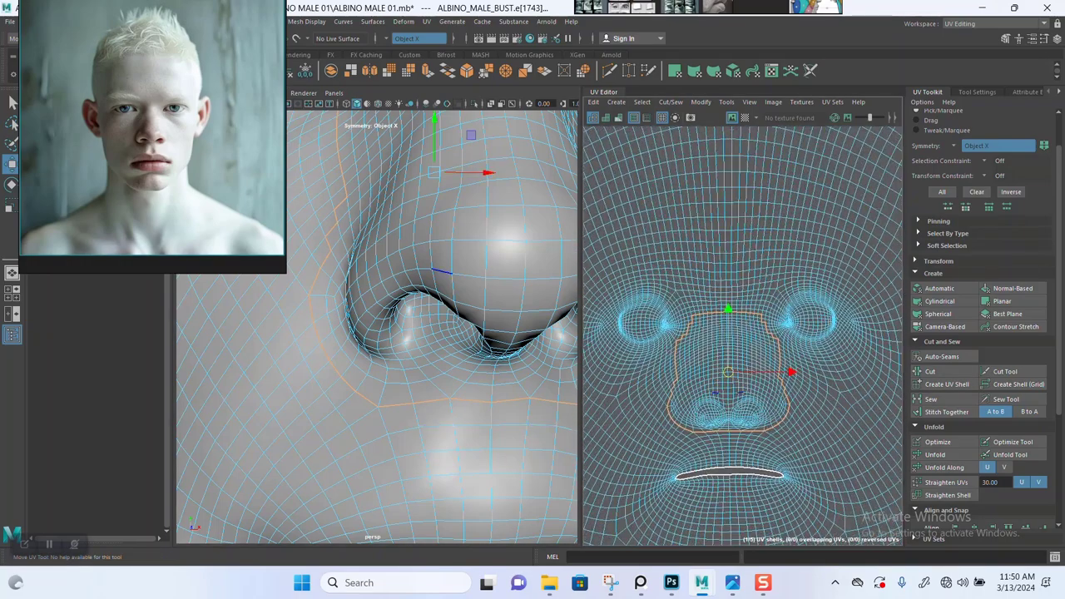
right_drag(714, 393, 669, 378)
click(717, 379)
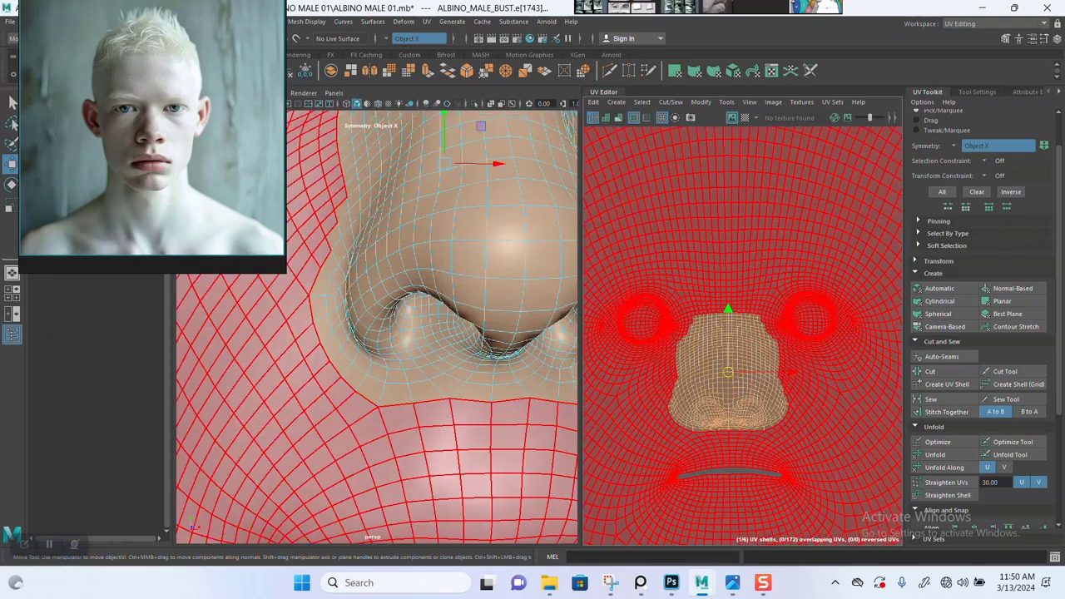
scroll(732, 407, down, 5)
drag(732, 333, 731, 134)
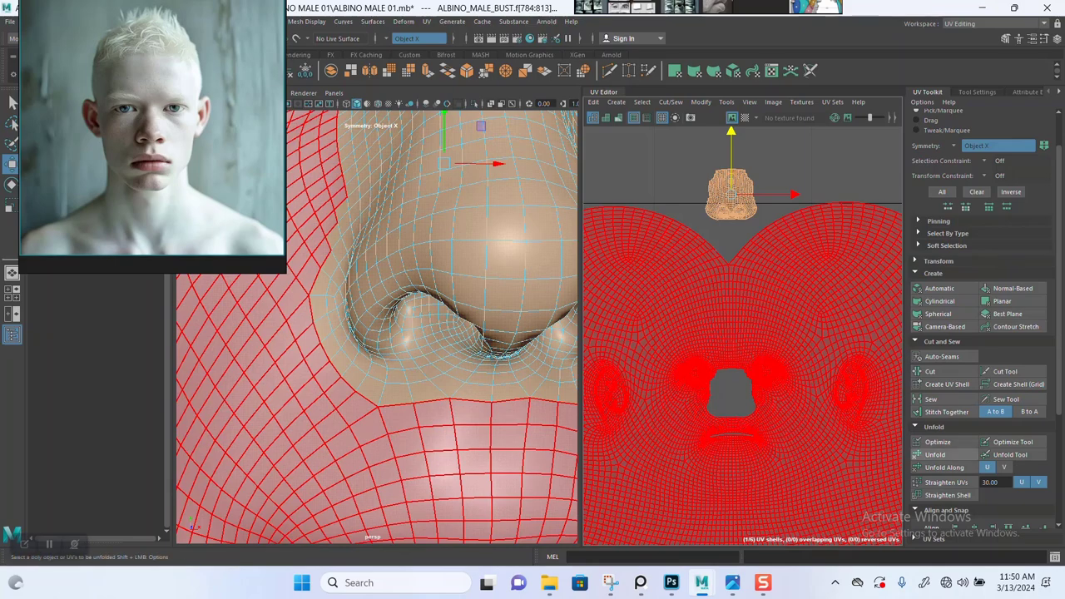
Unfold the nose UV shell and examine its nostril area up close with distortion shading turned on.
click(936, 455)
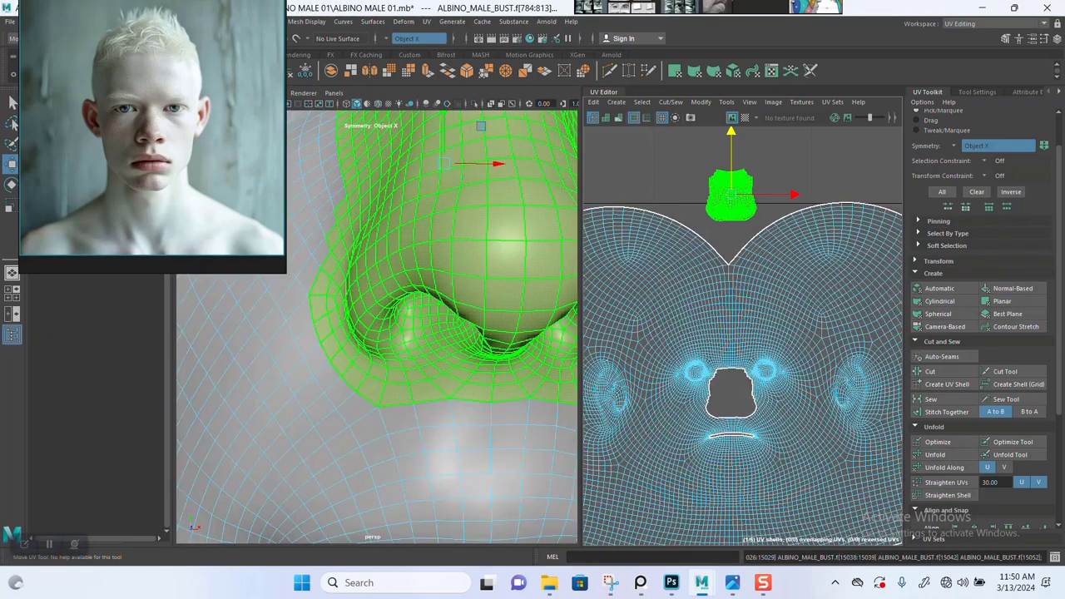
click(790, 163)
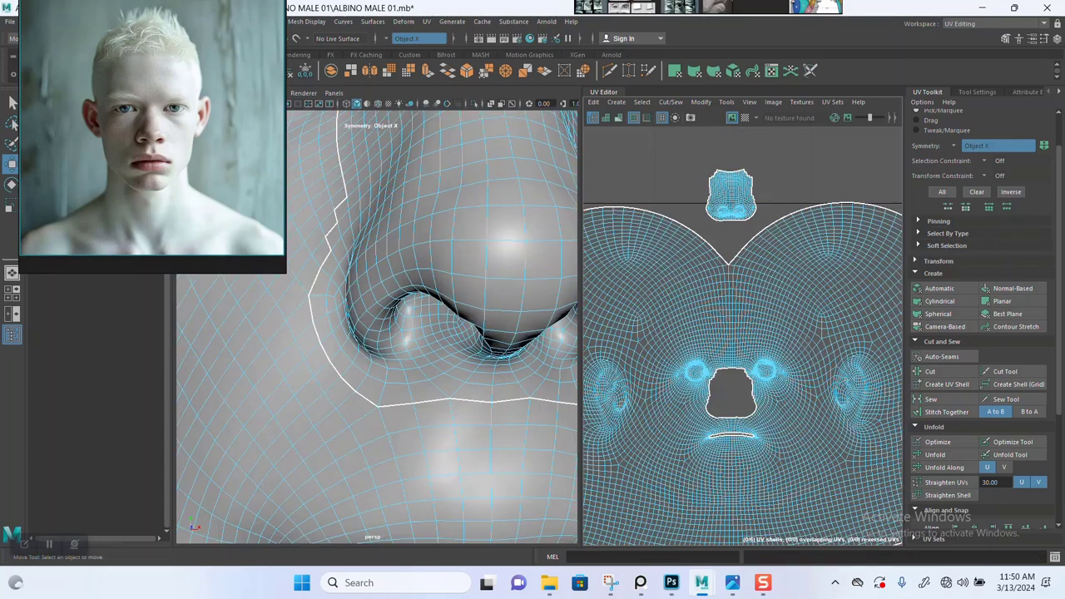
click(619, 118)
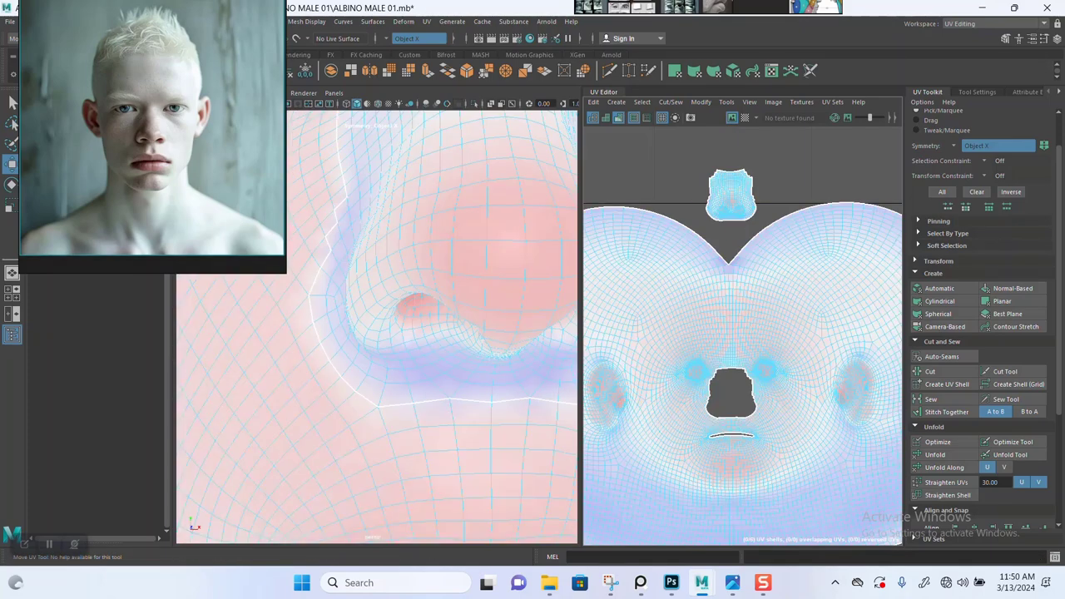
scroll(803, 163, up, 3)
alt+middle_drag(802, 163, 842, 193)
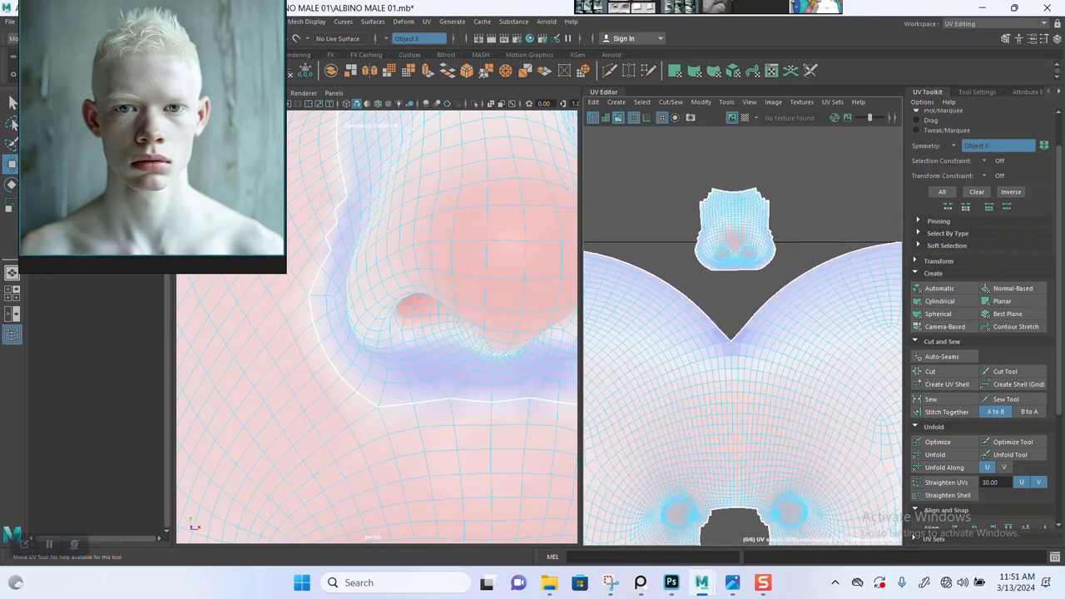
scroll(762, 208, up, 5)
alt+middle_drag(762, 208, 788, 182)
scroll(727, 251, up, 10)
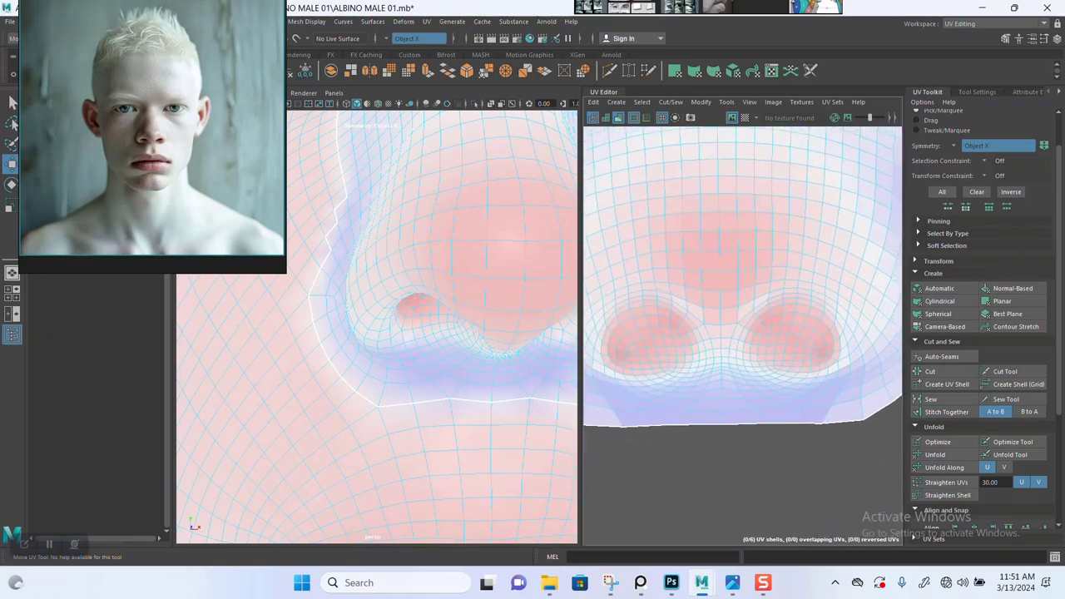
Switch to edge selection at the nostril in the nose UV shell and turn off the distortion shading.
scroll(712, 300, up, 2)
alt+middle_drag(712, 300, 737, 278)
scroll(737, 277, up, 3)
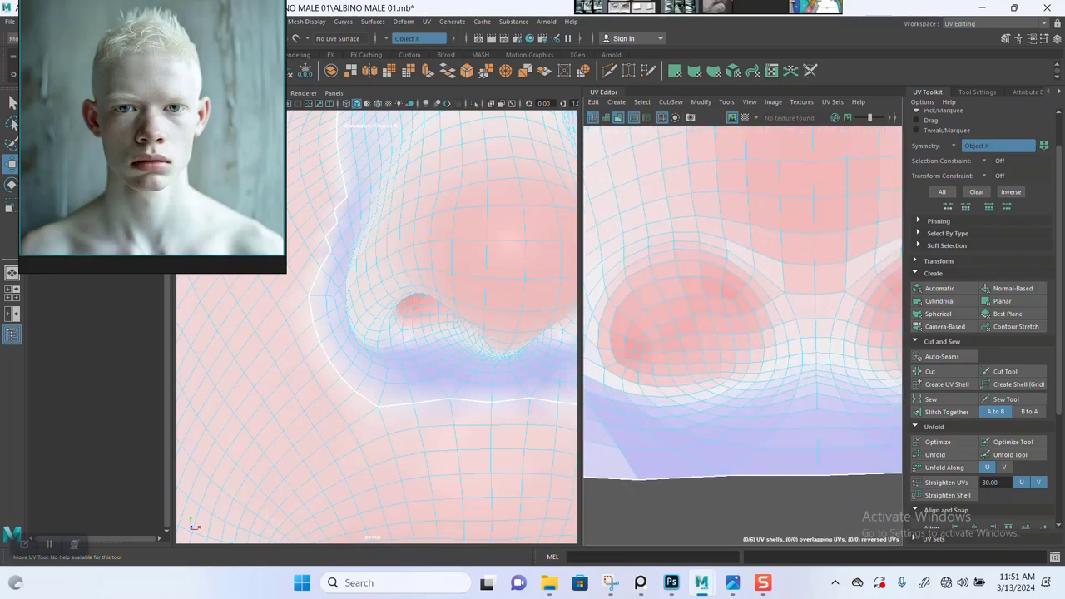
right_drag(737, 277, 727, 249)
scroll(722, 306, up, 2)
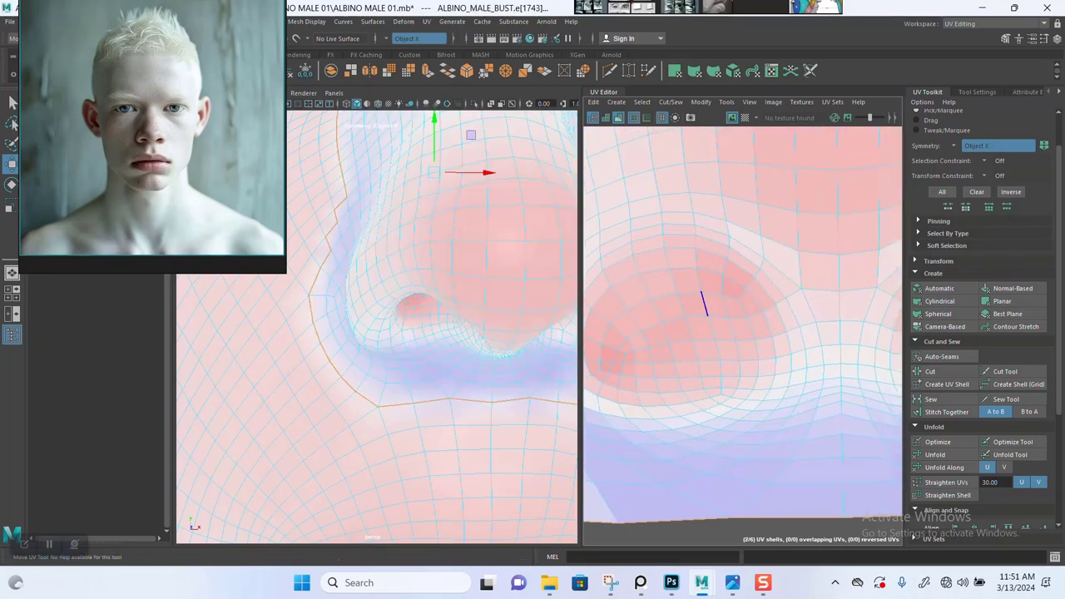
click(619, 118)
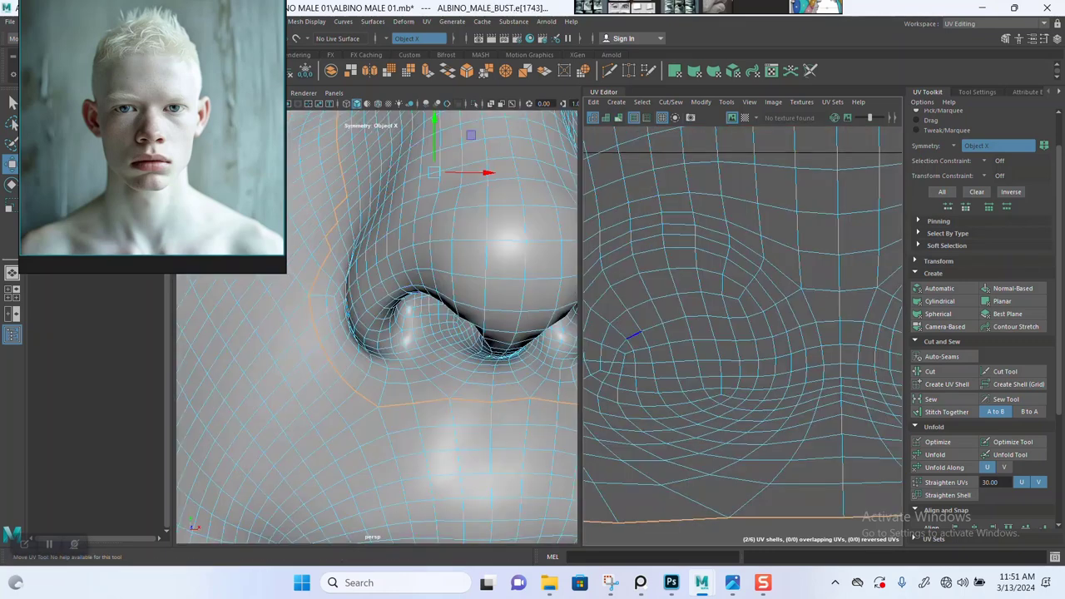
Begin a symmetric seam selection, edge by edge, along the upper rim of the nostril opening in the nose shell.
scroll(687, 366, down, 2)
alt+middle_drag(687, 366, 726, 334)
scroll(754, 330, up, 2)
scroll(782, 282, up, 2)
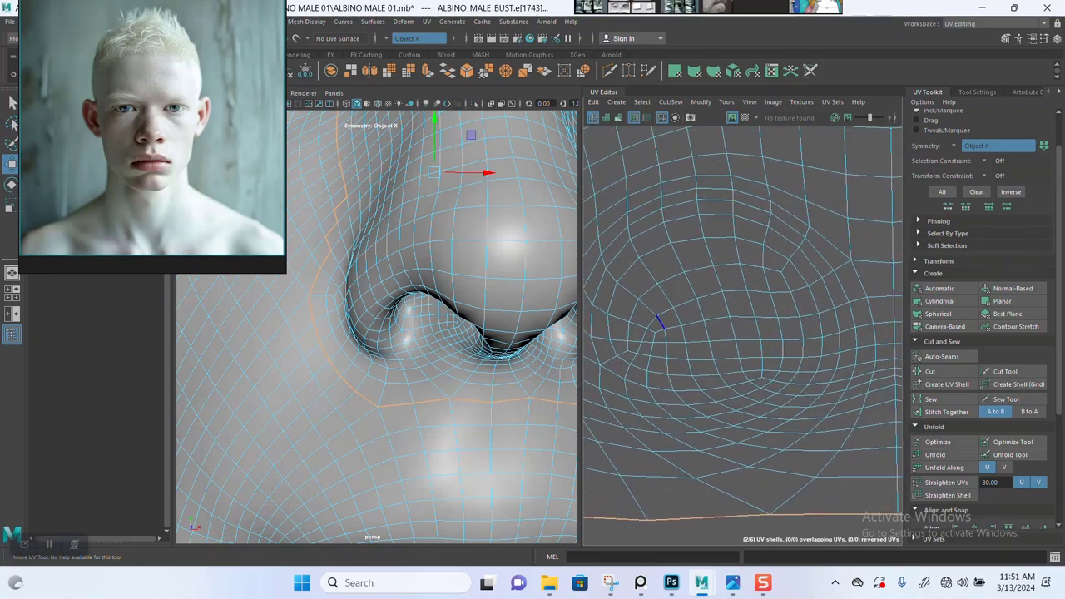
double_click(803, 271)
scroll(790, 293, down, 5)
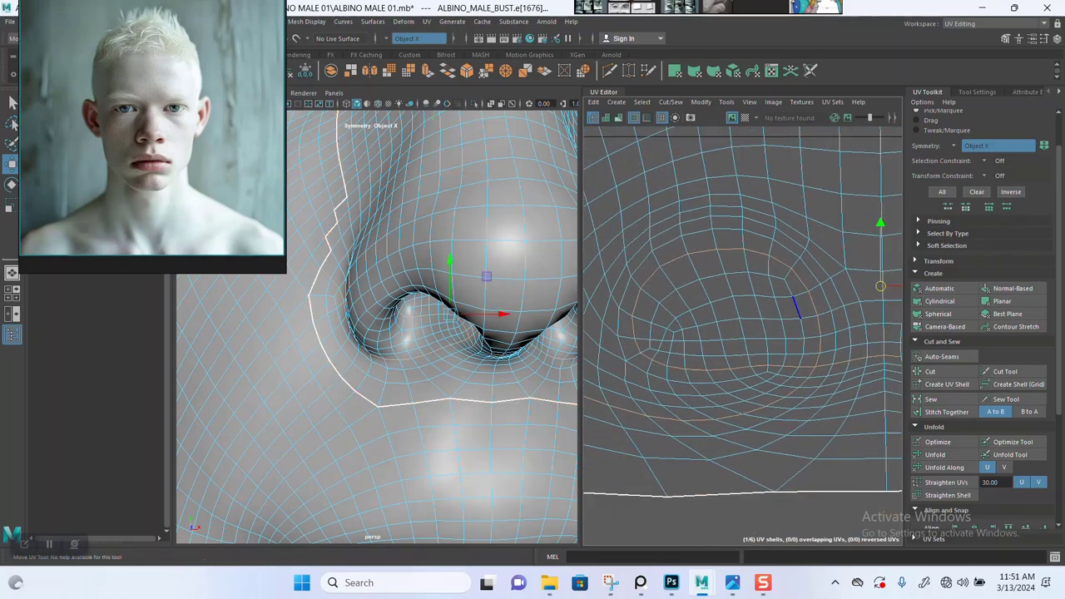
scroll(739, 360, up, 4)
alt+middle_drag(739, 361, 719, 447)
click(721, 269)
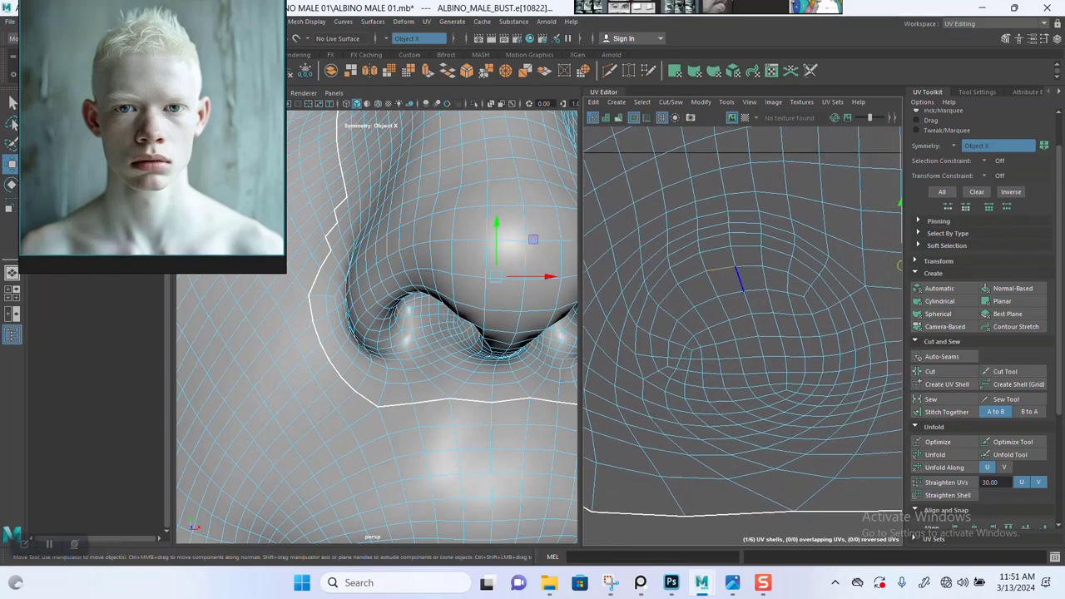
shift+click(749, 266)
shift+click(775, 269)
shift+click(800, 279)
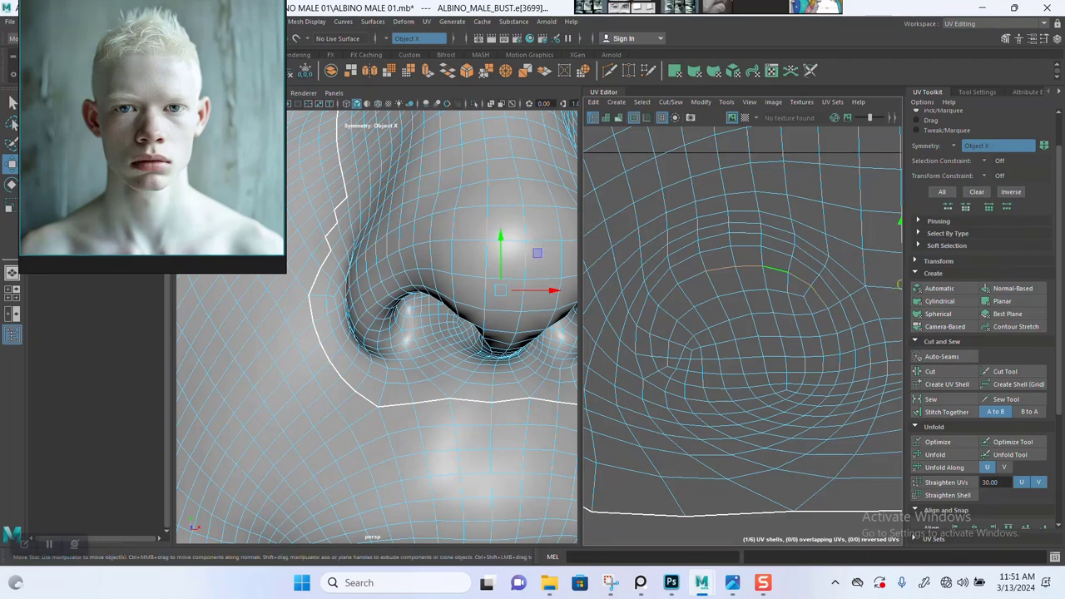
Extend the seam selection down the inner side of the nostril and along its lower rim.
shift+click(833, 321)
shift+click(839, 344)
shift+click(840, 363)
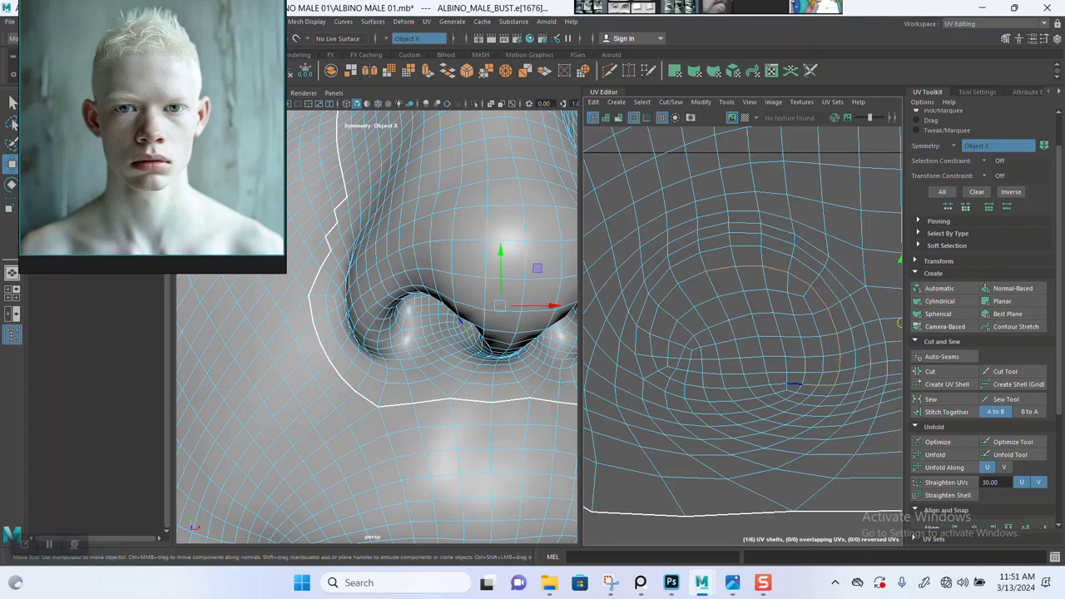
shift+click(779, 385)
shift+click(758, 385)
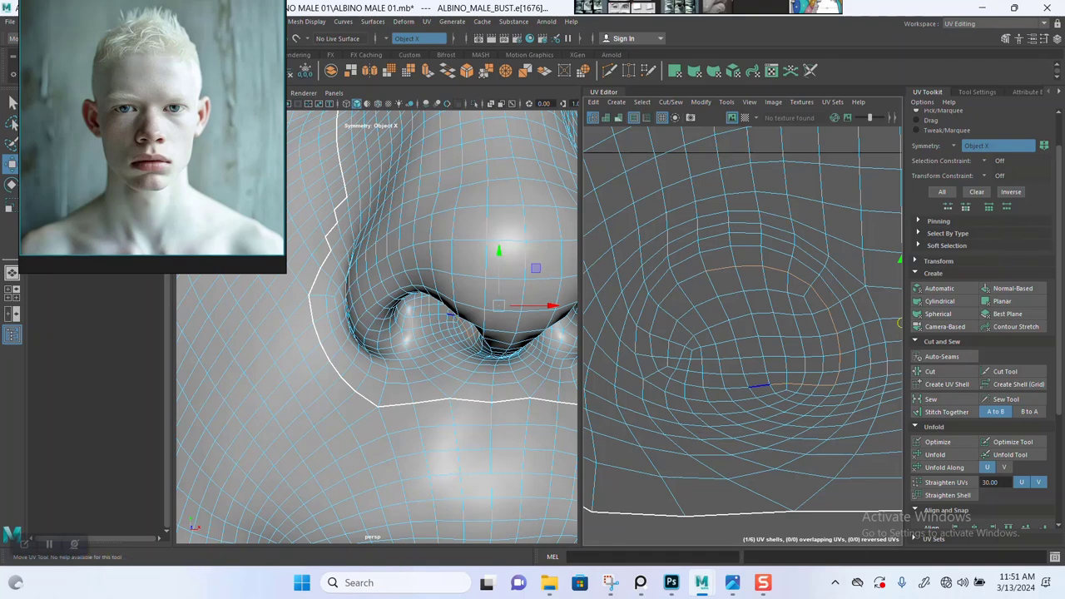
shift+click(735, 386)
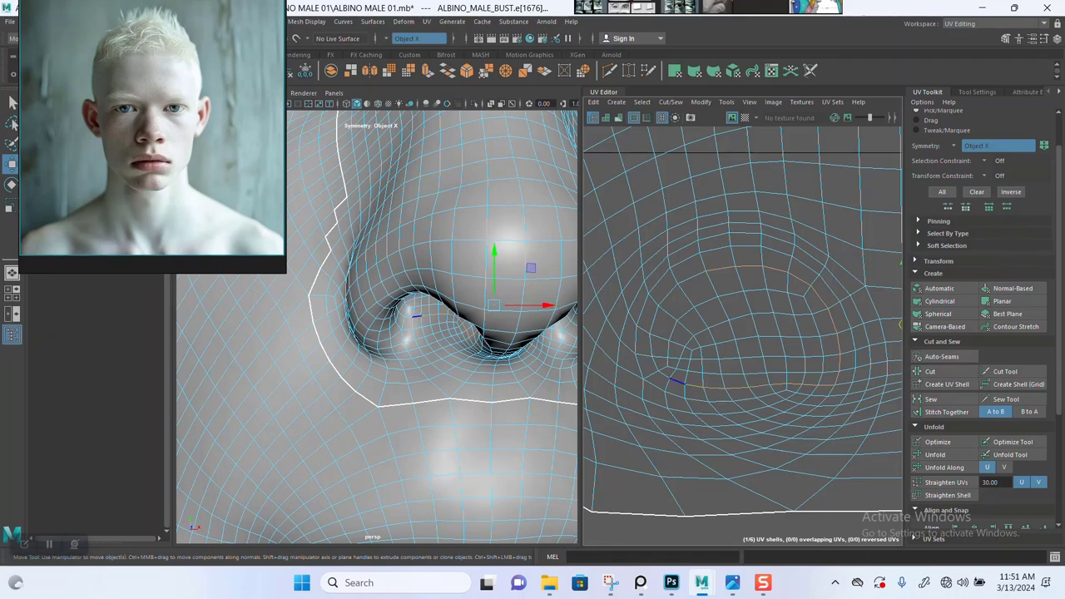
Close the seam selection around the nostril's outer side and cut the UVs along the selected ring.
shift+click(677, 382)
shift+click(664, 374)
shift+double_click(651, 345)
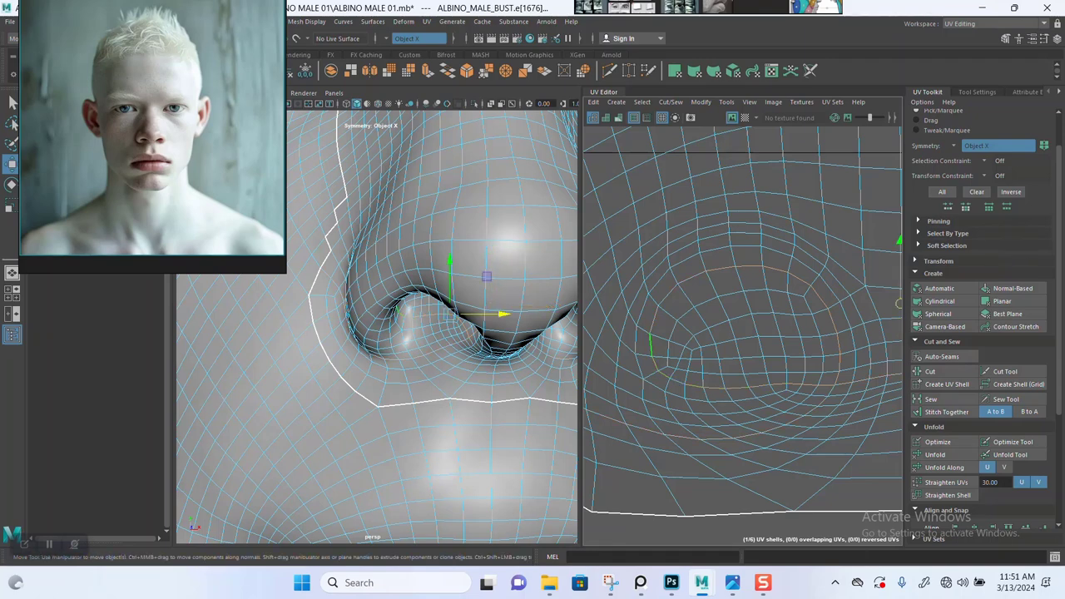
key(ctrl+z)
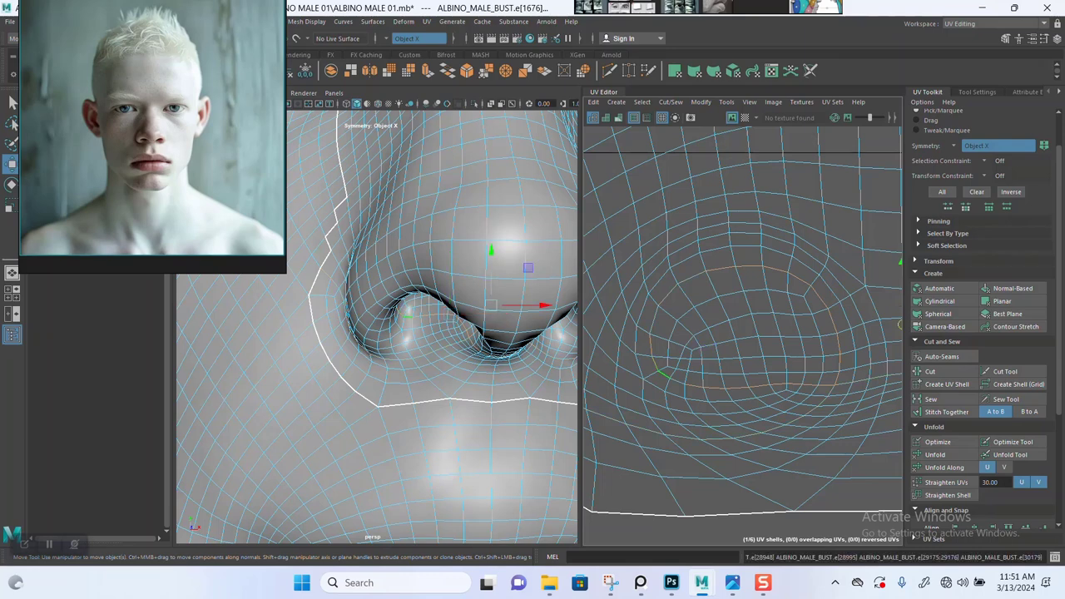
shift+click(650, 346)
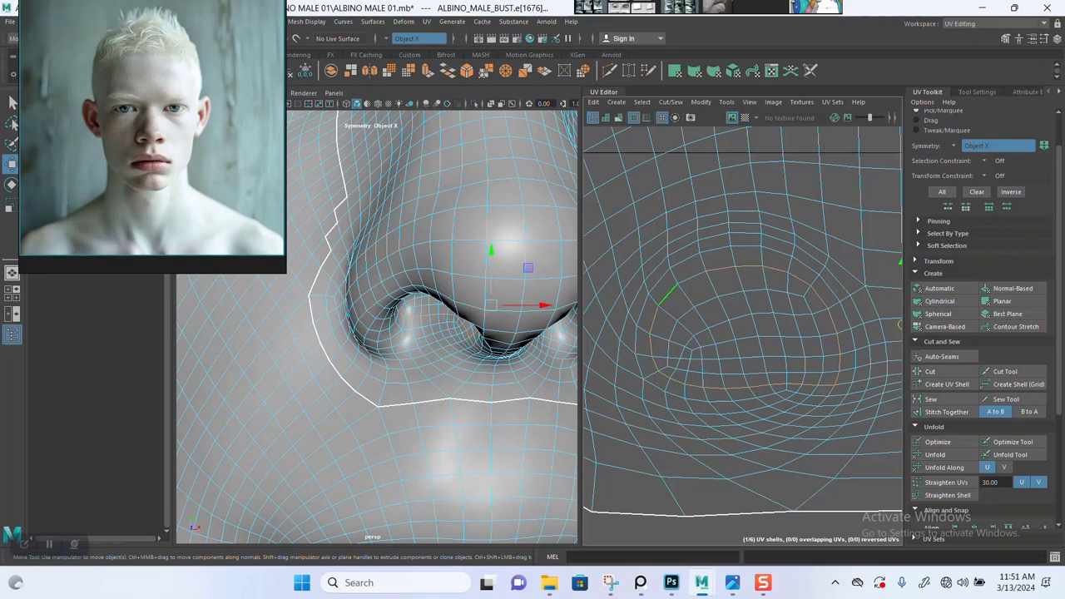
shift+click(692, 277)
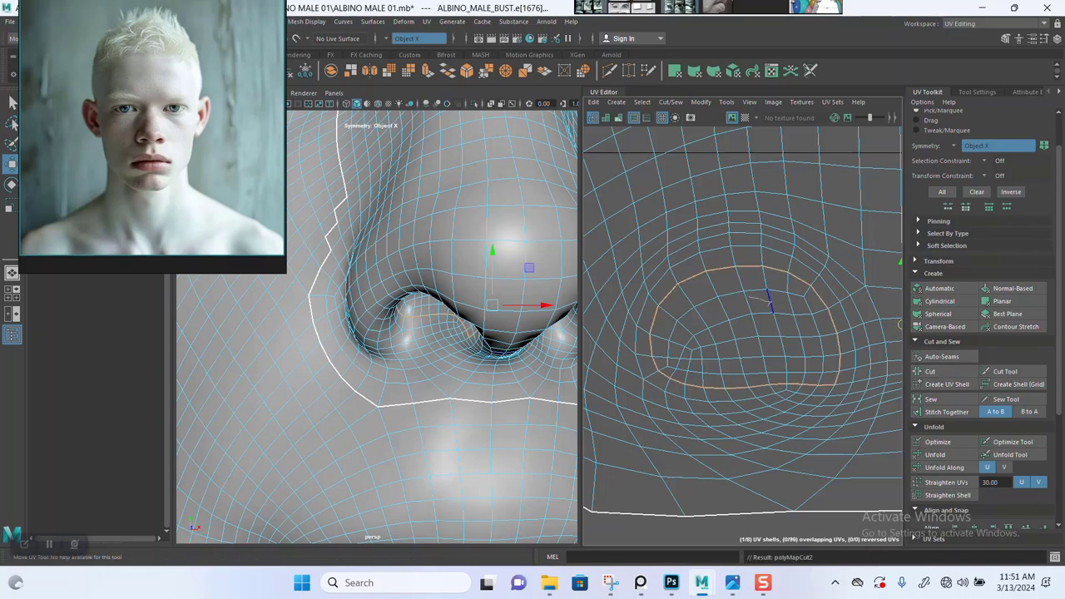
Select both cut-out nostril interiors as UV shells.
right_click(767, 303)
right_drag(767, 306, 721, 290)
click(721, 292)
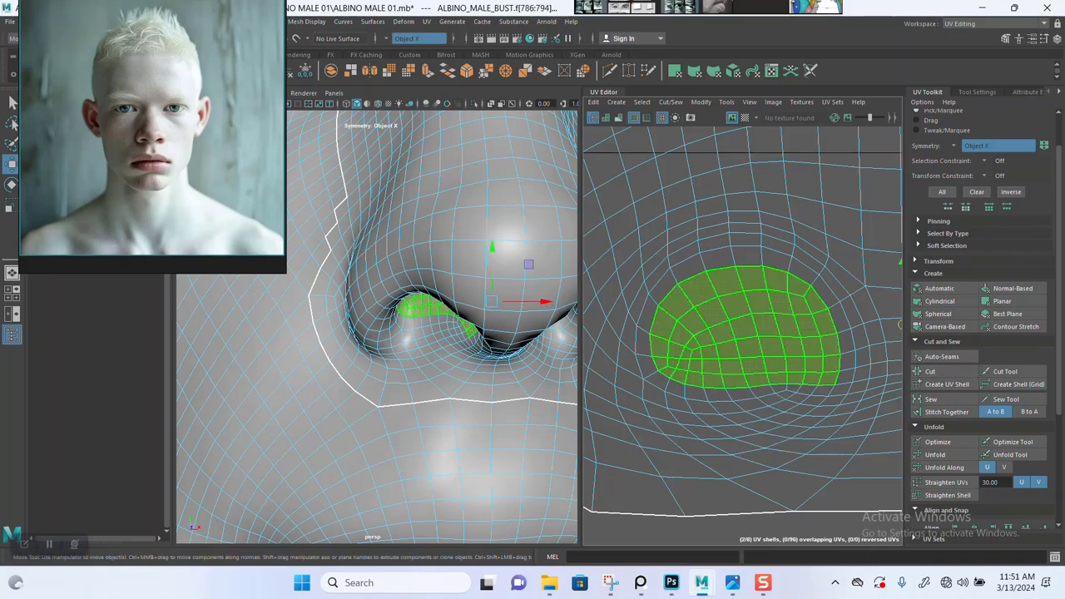
scroll(773, 345, down, 8)
alt+middle_drag(782, 333, 707, 351)
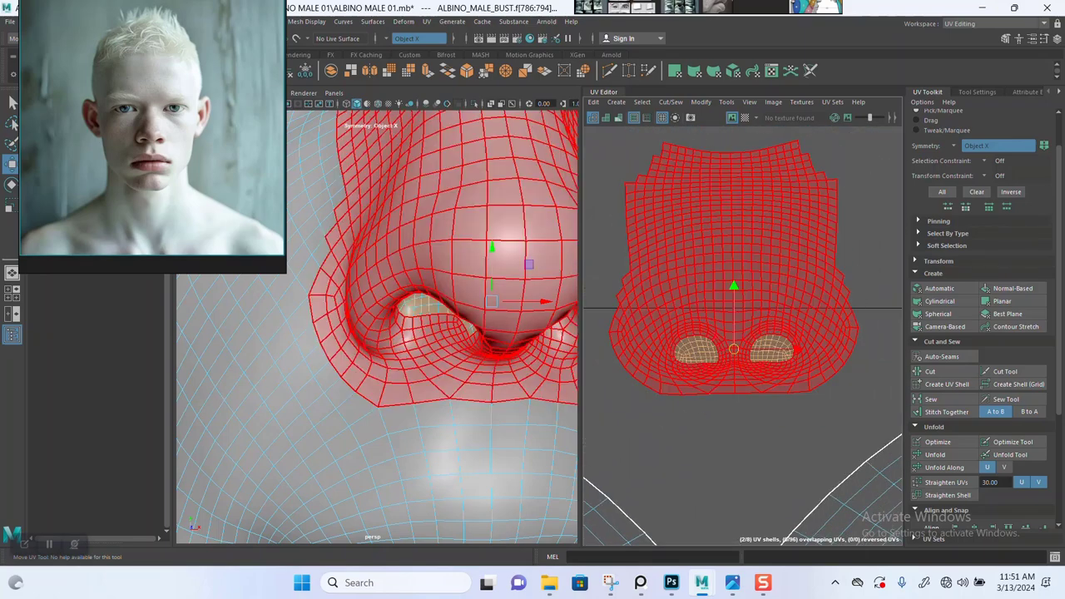
drag(796, 350, 799, 349)
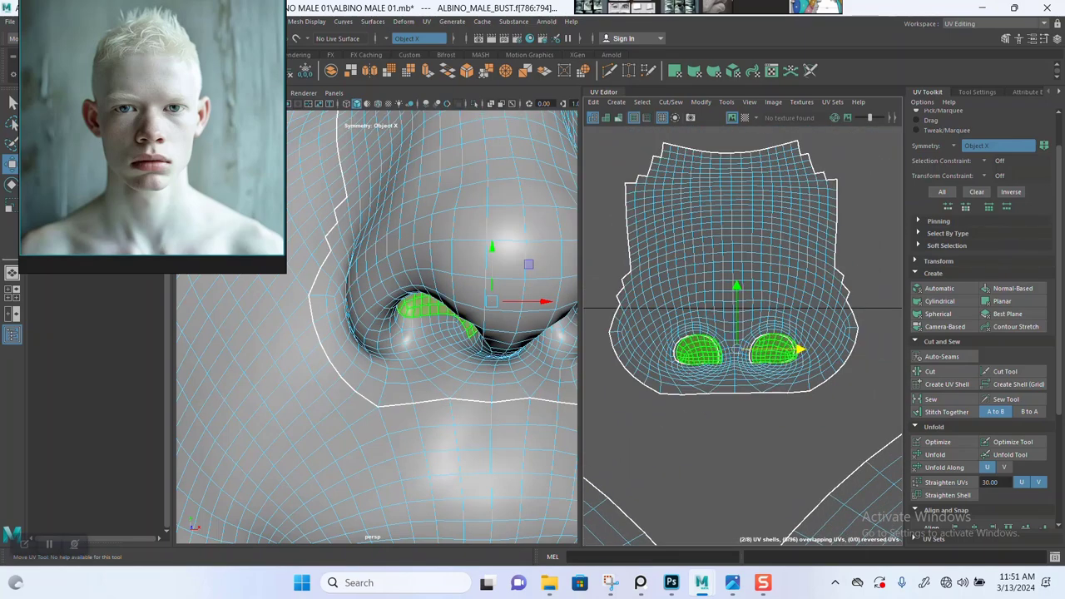
drag(736, 287, 737, 370)
key(ctrl+z)
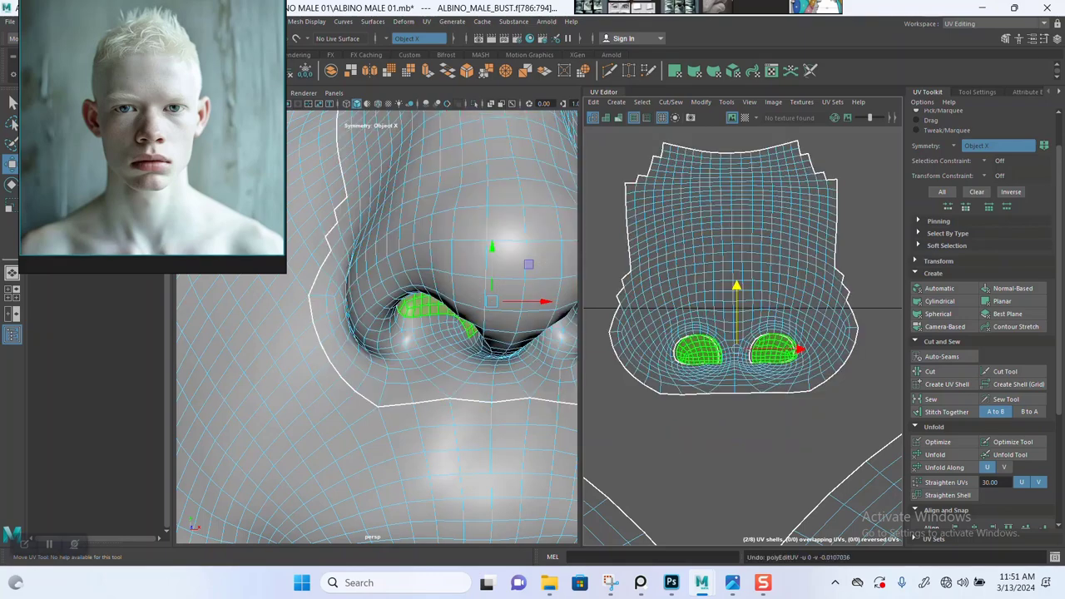
key(ctrl+z)
Move the two nostril shells straight down below the nose shell and unfold them.
drag(734, 286, 734, 385)
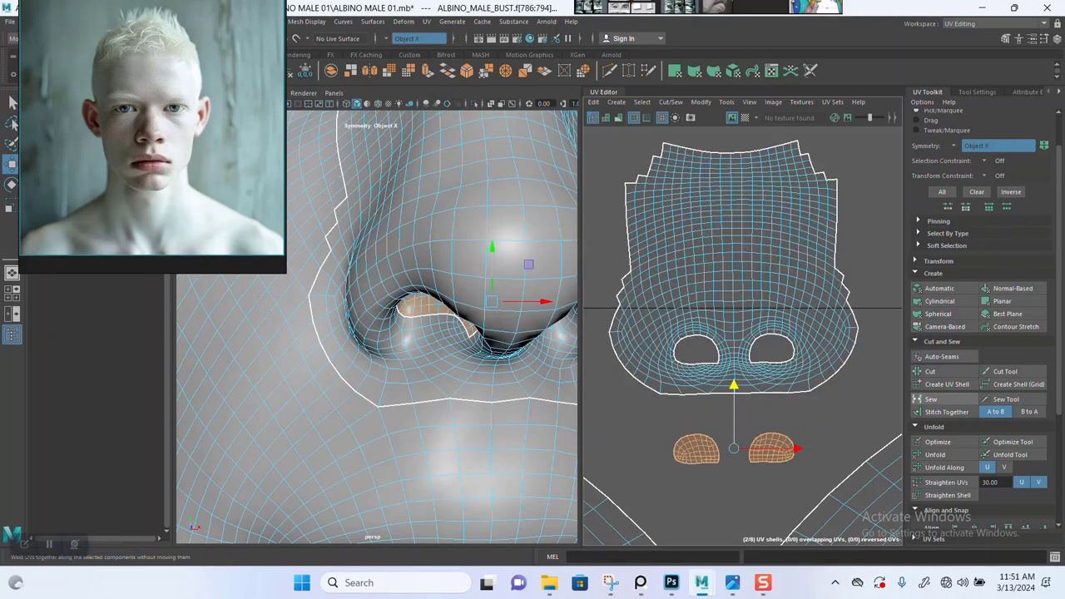
click(936, 455)
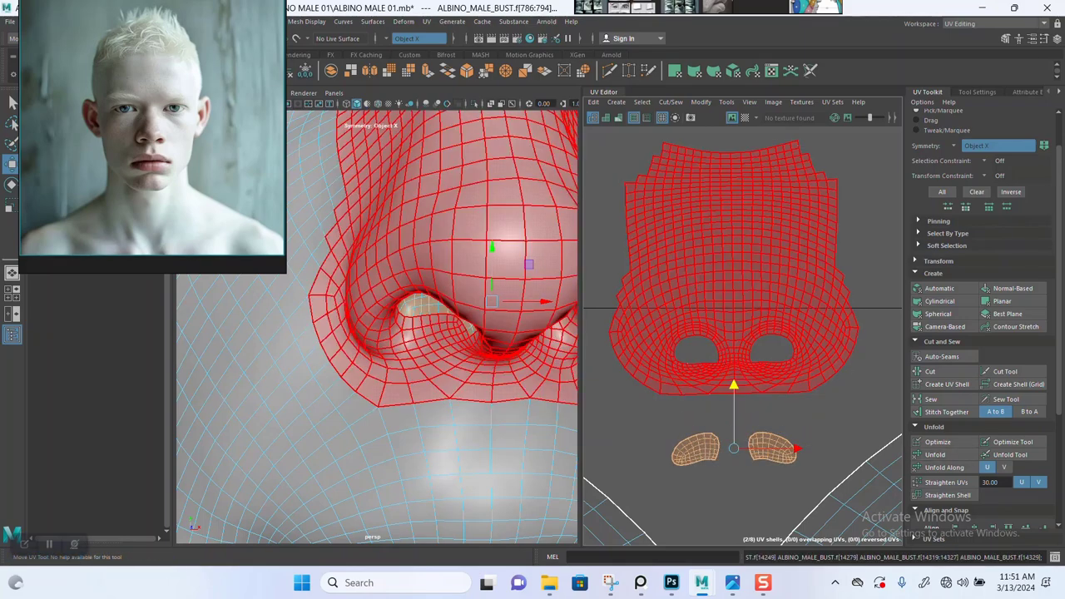
Select the row of edges across the strip between the two nostril holes and cut the UVs along it.
scroll(726, 374, up, 5)
right_click(725, 374)
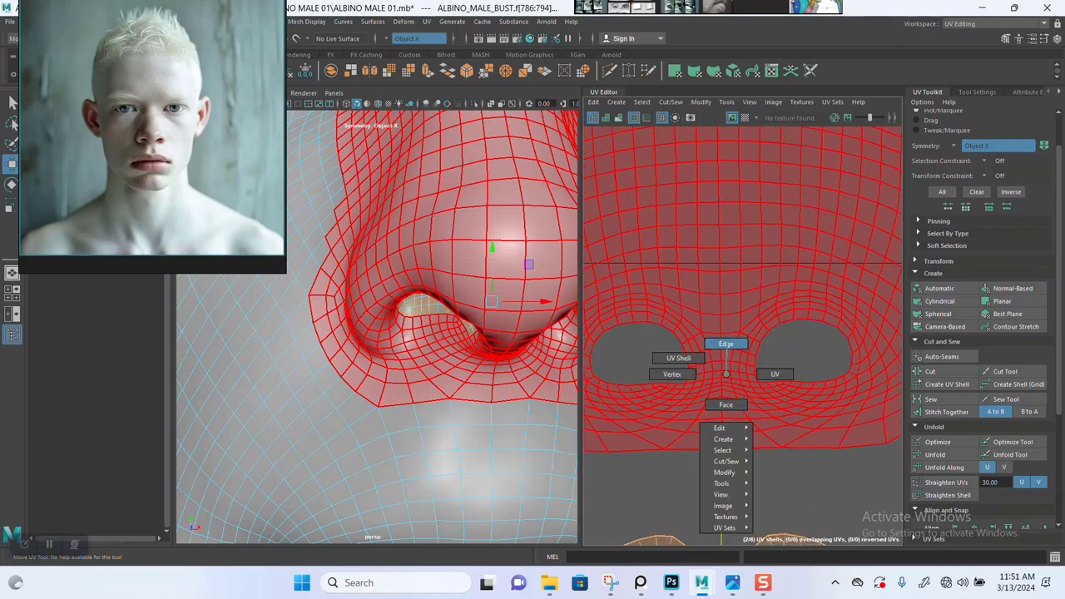
click(727, 344)
scroll(730, 349, up, 3)
alt+middle_drag(746, 360, 759, 326)
click(738, 489)
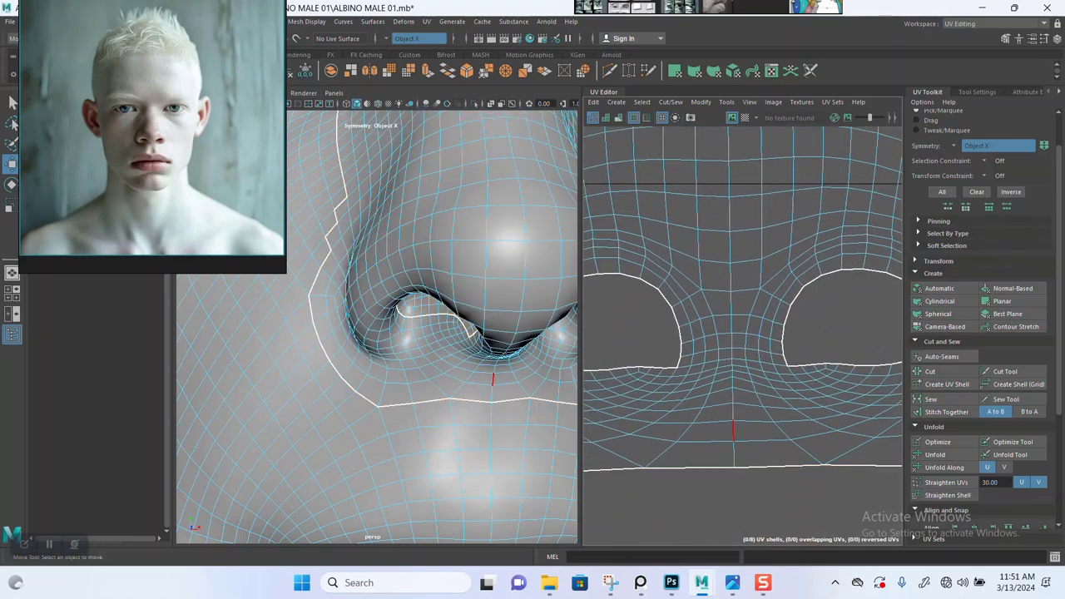
click(733, 455)
scroll(748, 346, up, 3)
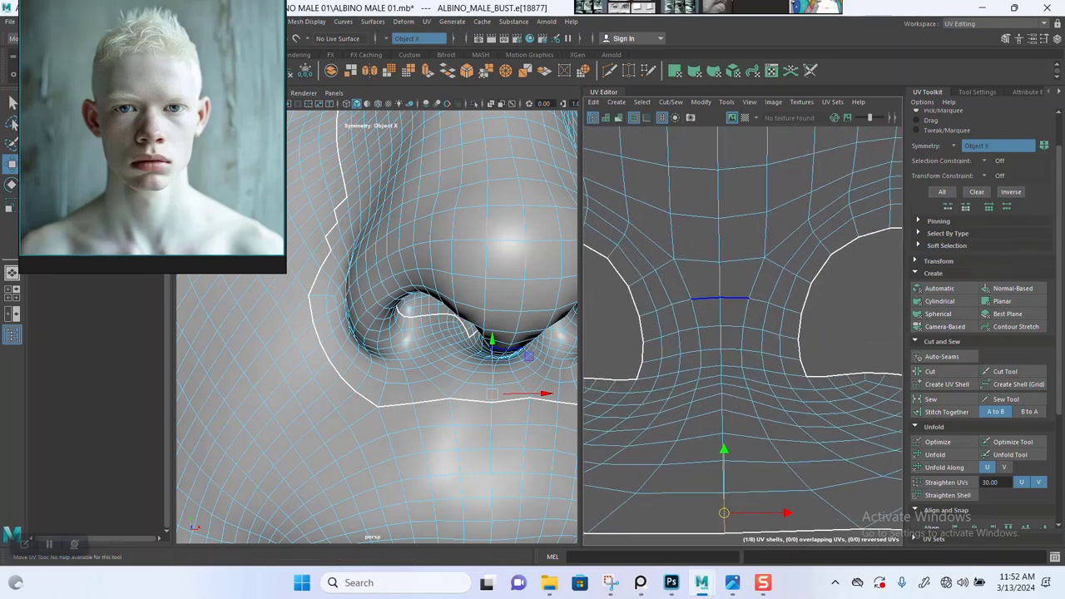
click(505, 335)
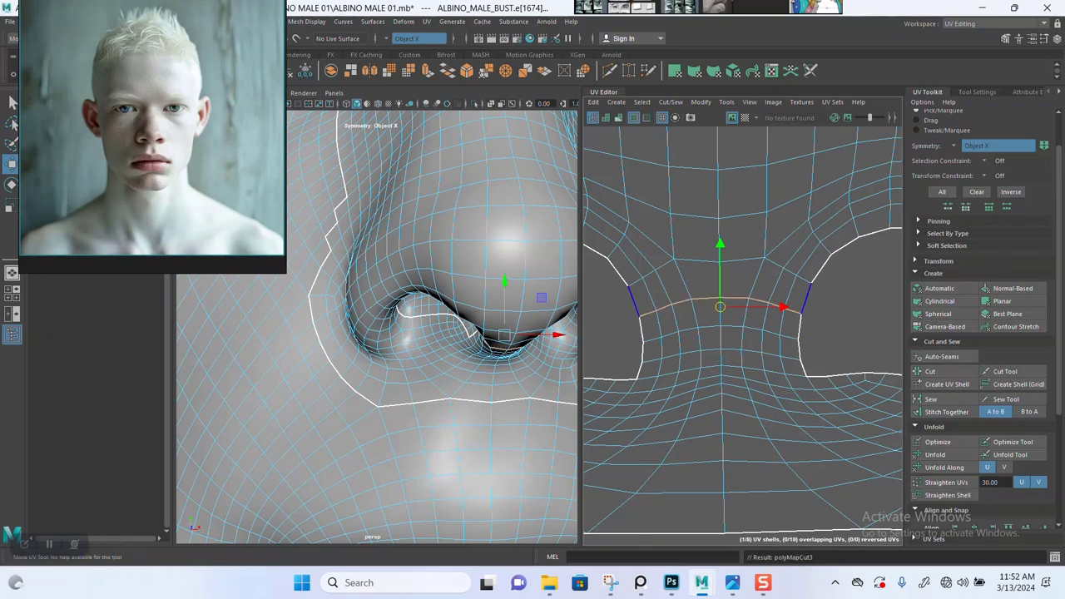
Select the nose UV shell and unfold it with the cut between the nostrils.
right_click(805, 283)
click(758, 267)
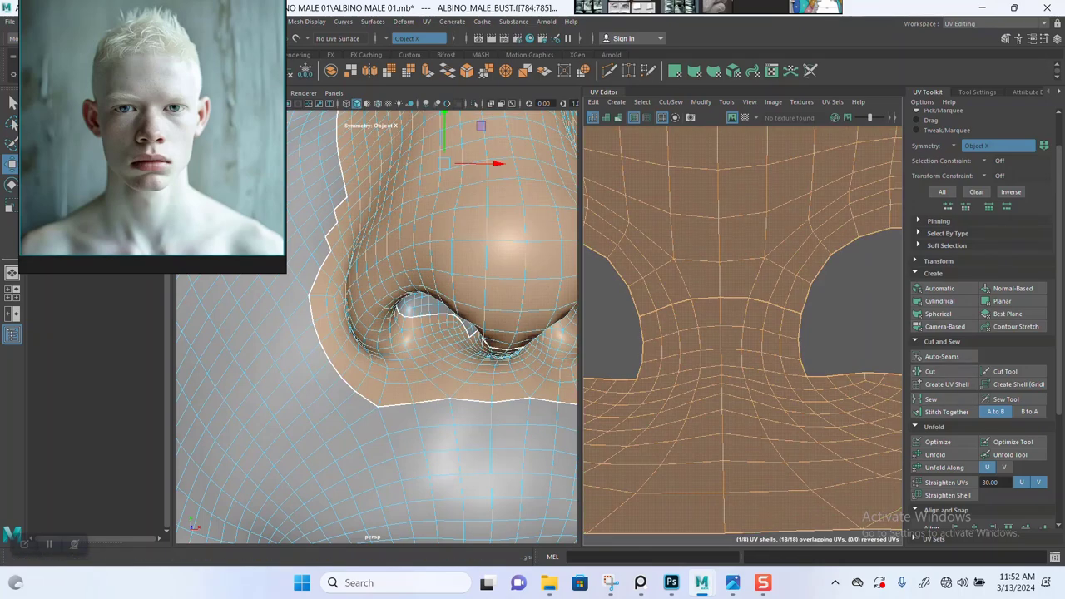
click(936, 455)
scroll(781, 348, down, 8)
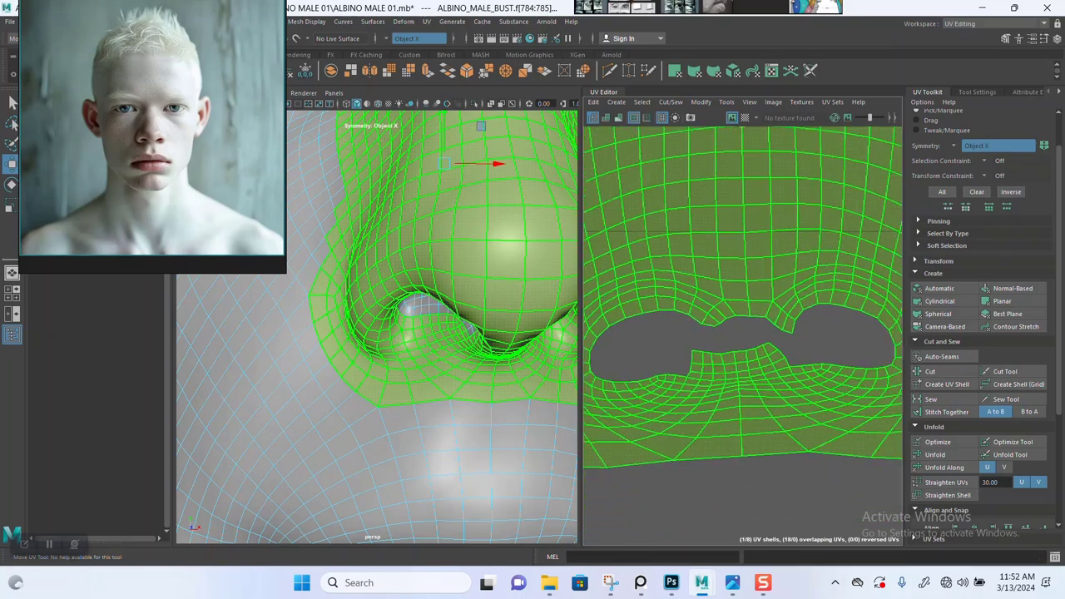
Select the centre edges from the nose shell's lower border up to the nostril opening and cut the UVs there.
scroll(799, 331, up, 4)
scroll(753, 291, up, 1)
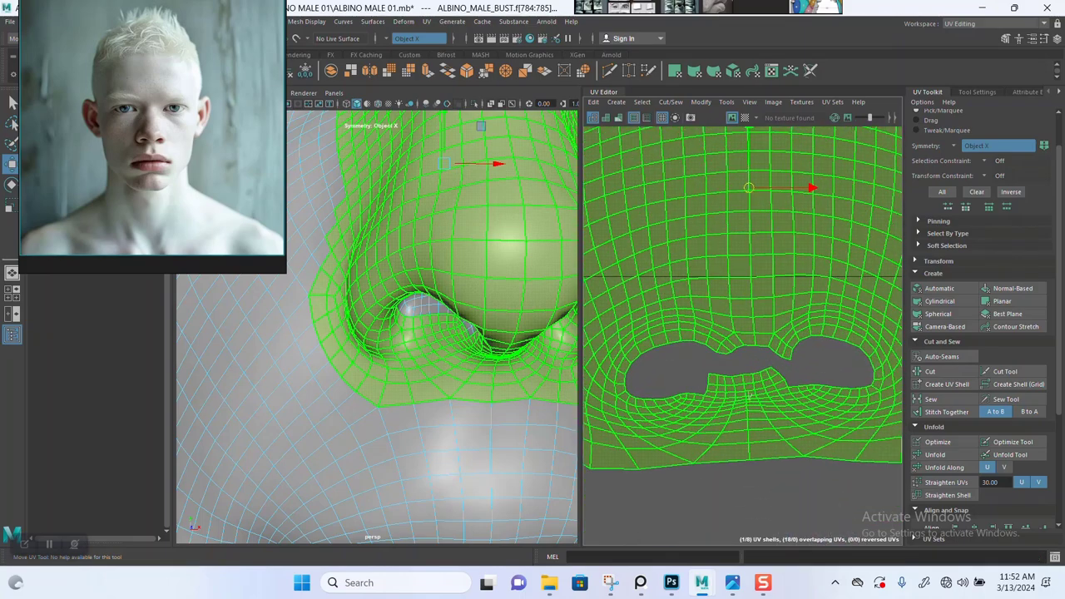
right_drag(750, 398, 750, 368)
click(749, 450)
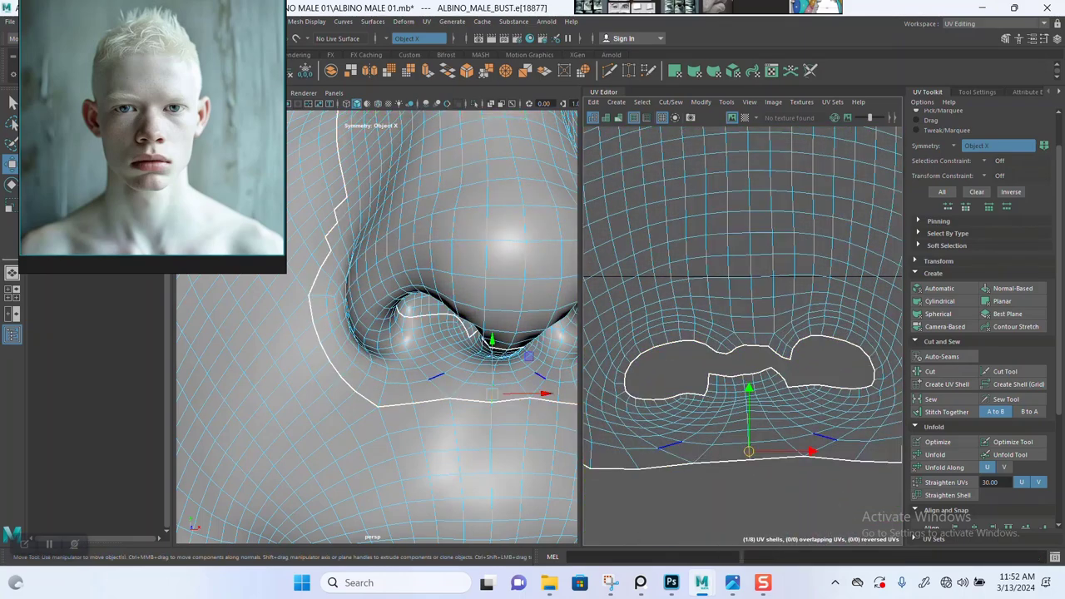
scroll(737, 405, up, 4)
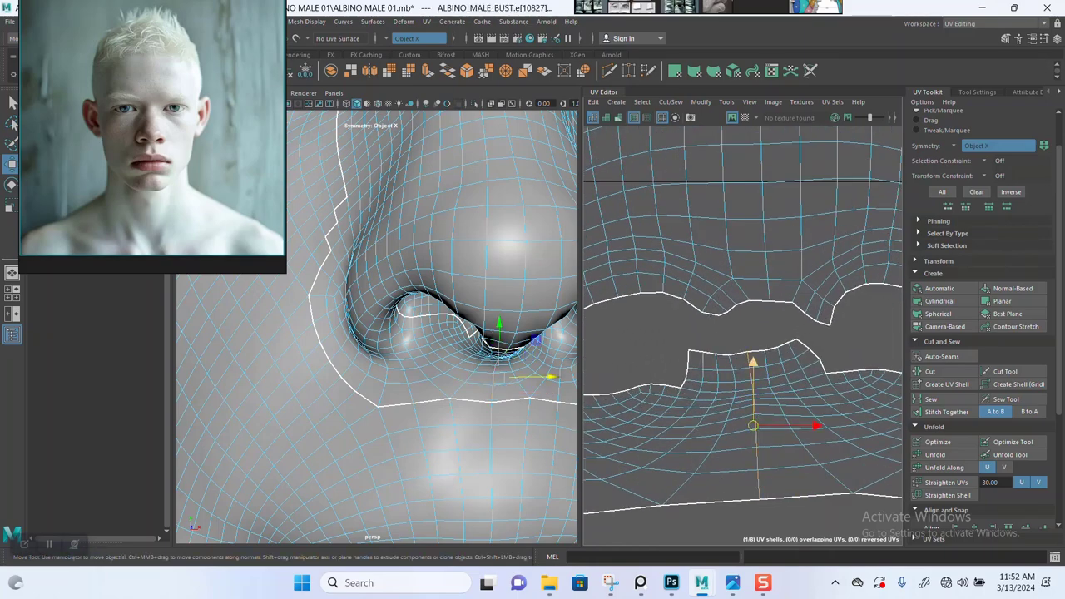
scroll(801, 364, down, 4)
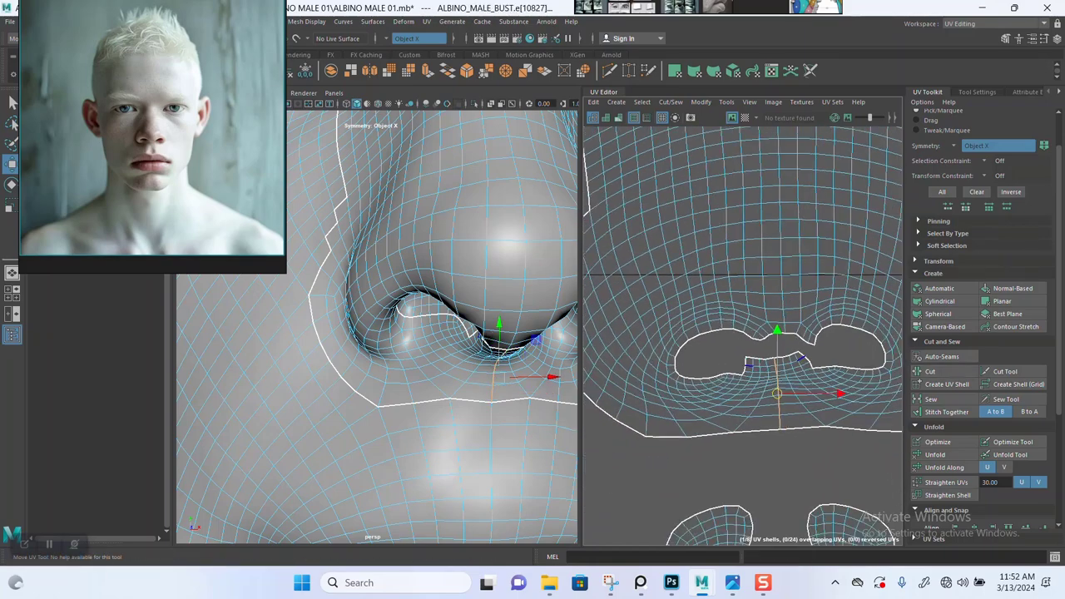
Select the nose shell and unfold it again so its lower part opens along the centre cut.
right_drag(796, 238, 755, 220)
click(756, 222)
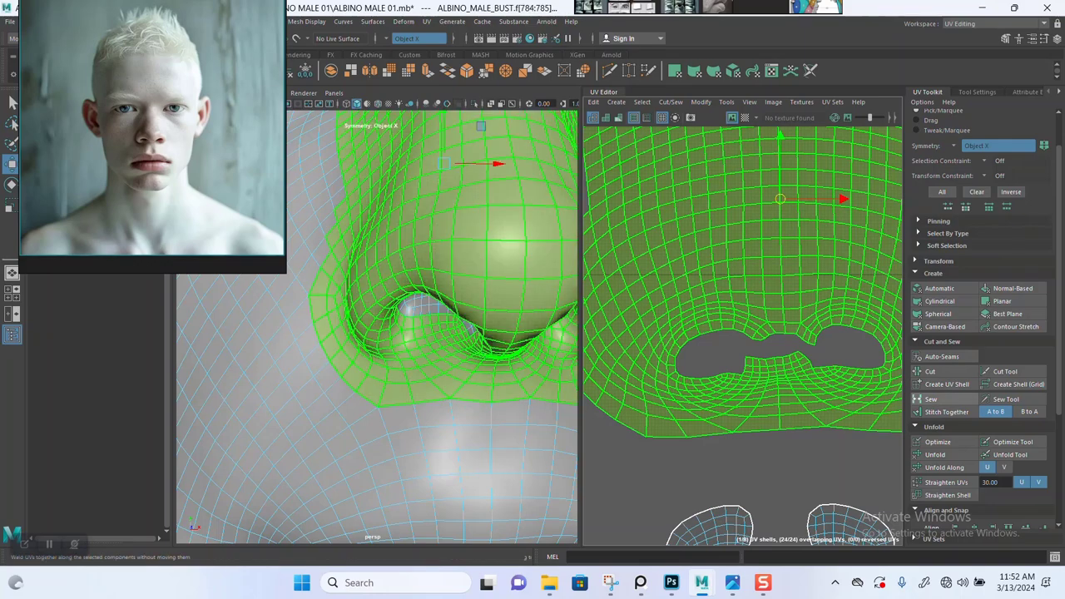
click(935, 455)
scroll(804, 391, down, 5)
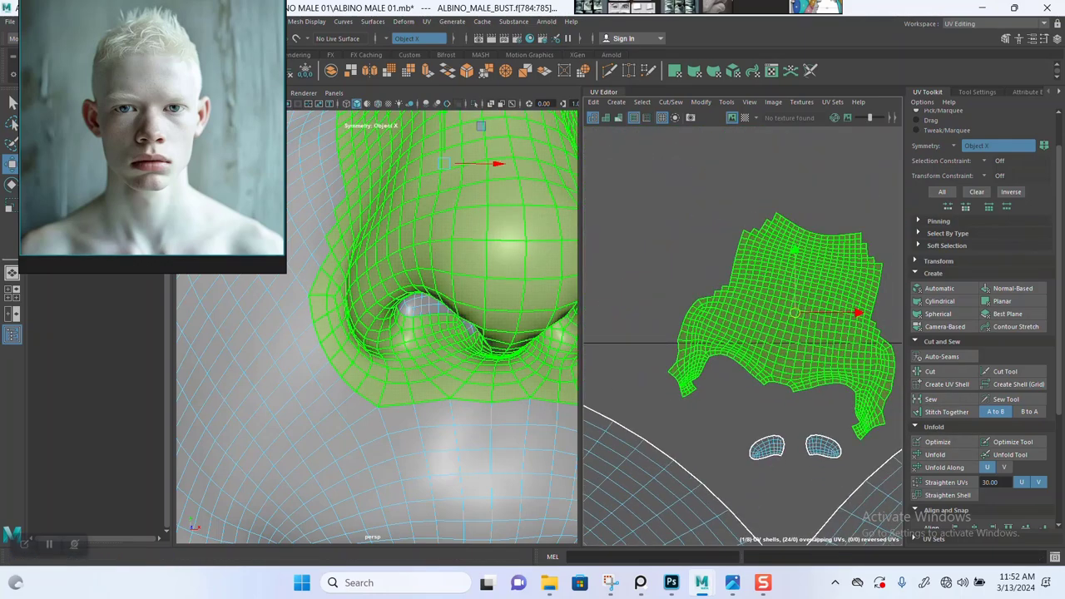
Orient the nose UV shell parallel to the nearest U or V axis with Orient Shells.
scroll(978, 503, down, 5)
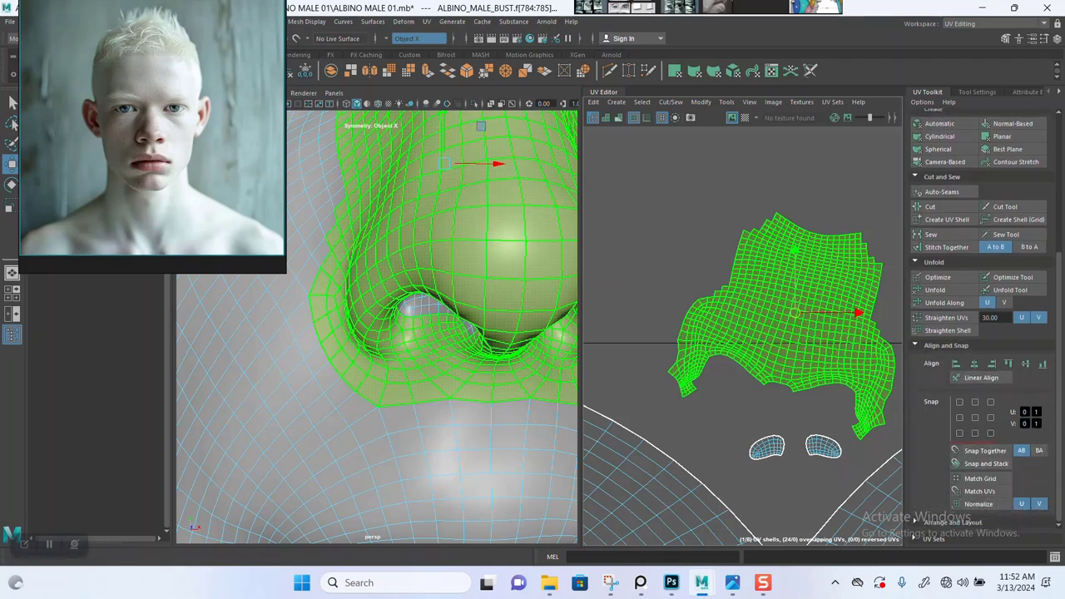
scroll(978, 416, up, 5)
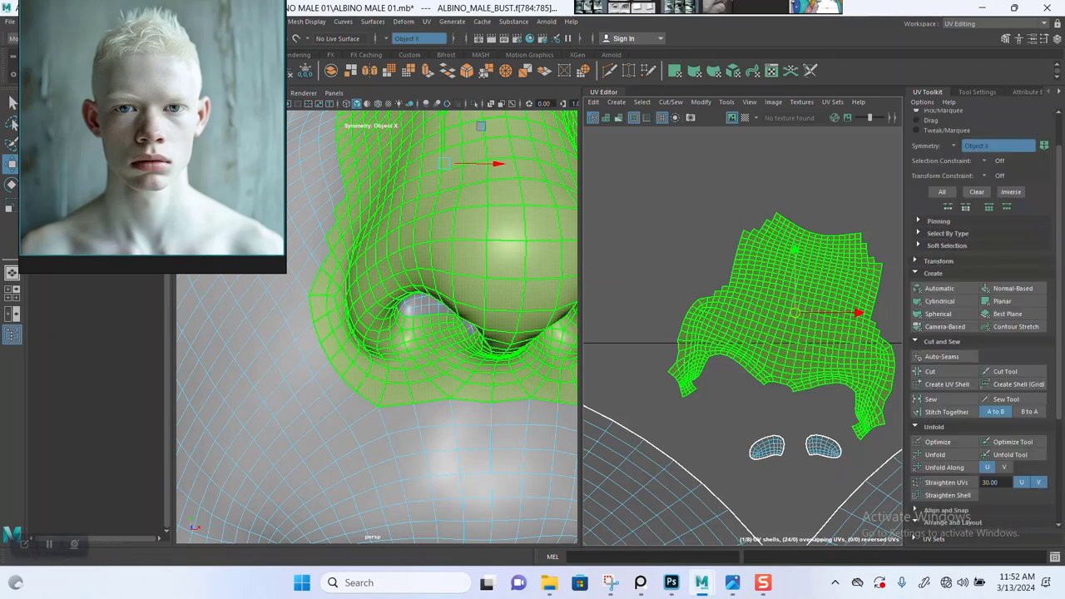
scroll(978, 333, down, 5)
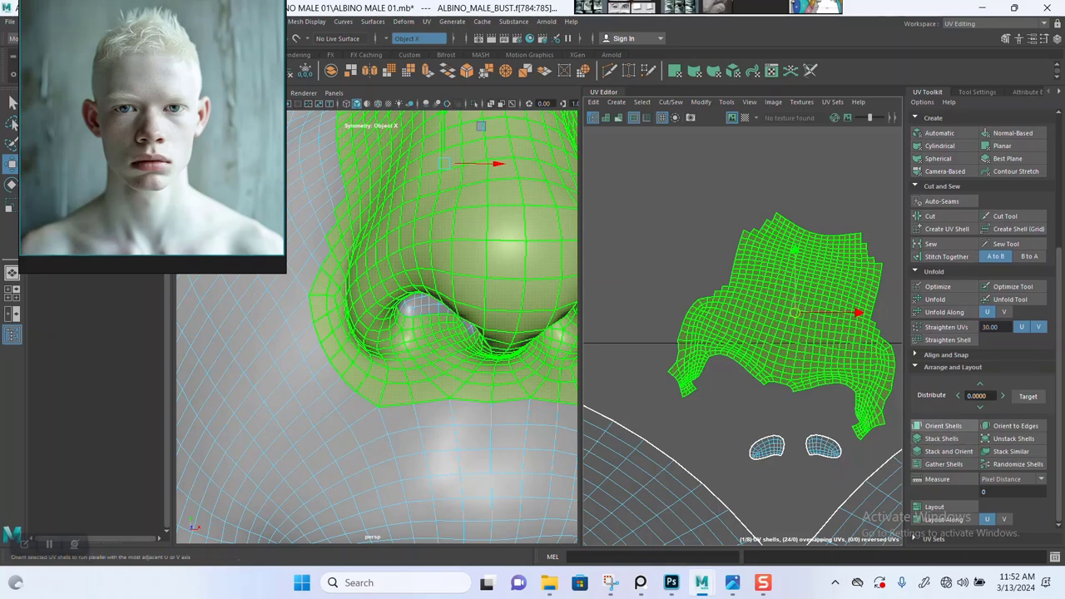
click(944, 426)
scroll(790, 383, down, 6)
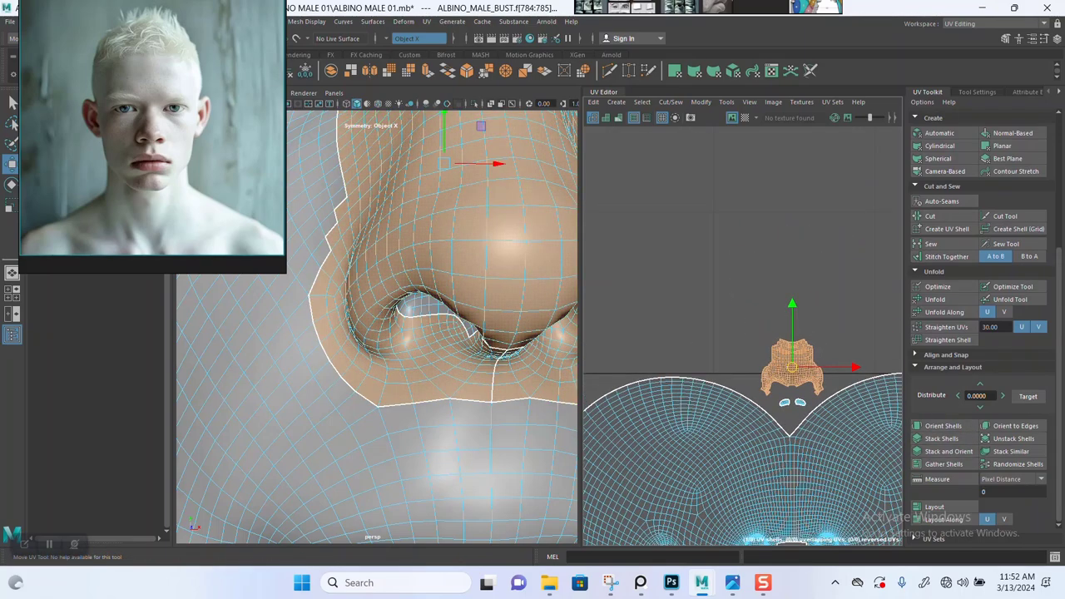
Display UV distortion shading and examine the nose, head and body shells for stretching.
click(619, 118)
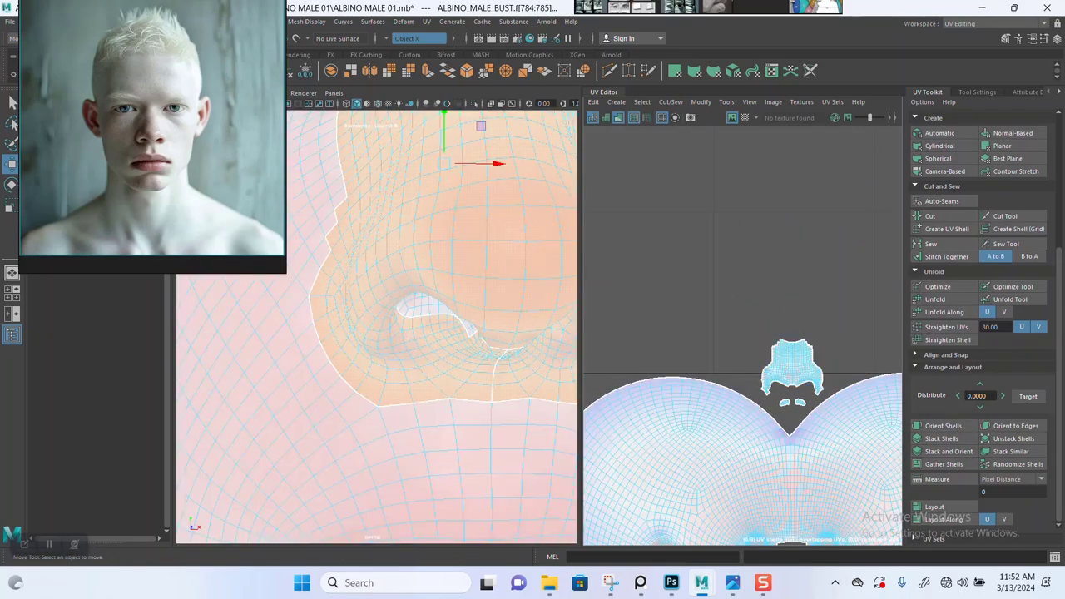
scroll(416, 333, down, 6)
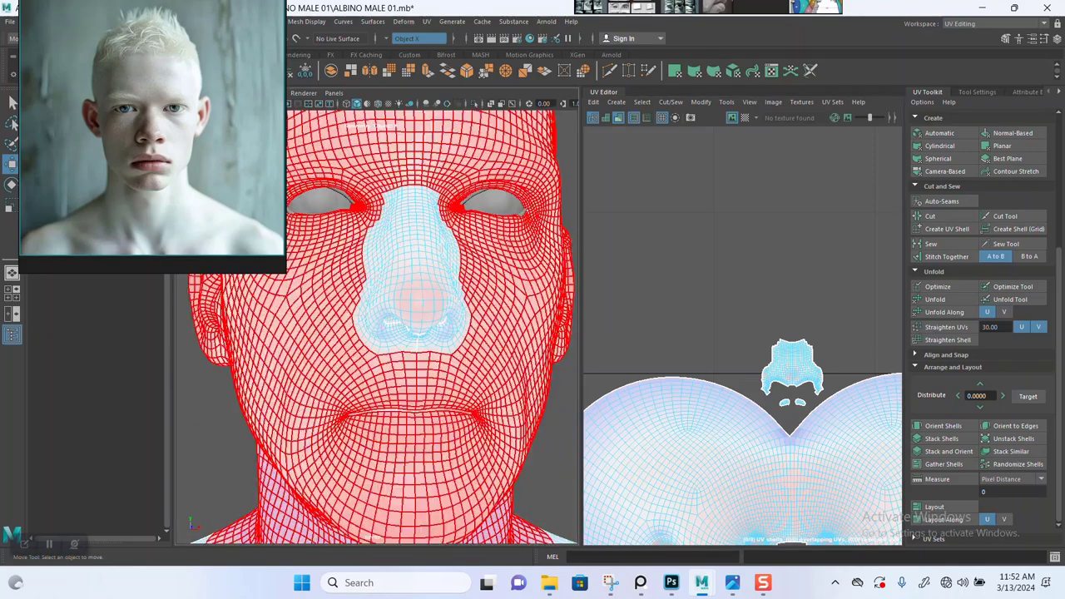
scroll(749, 400, down, 5)
alt+middle_drag(748, 399, 741, 370)
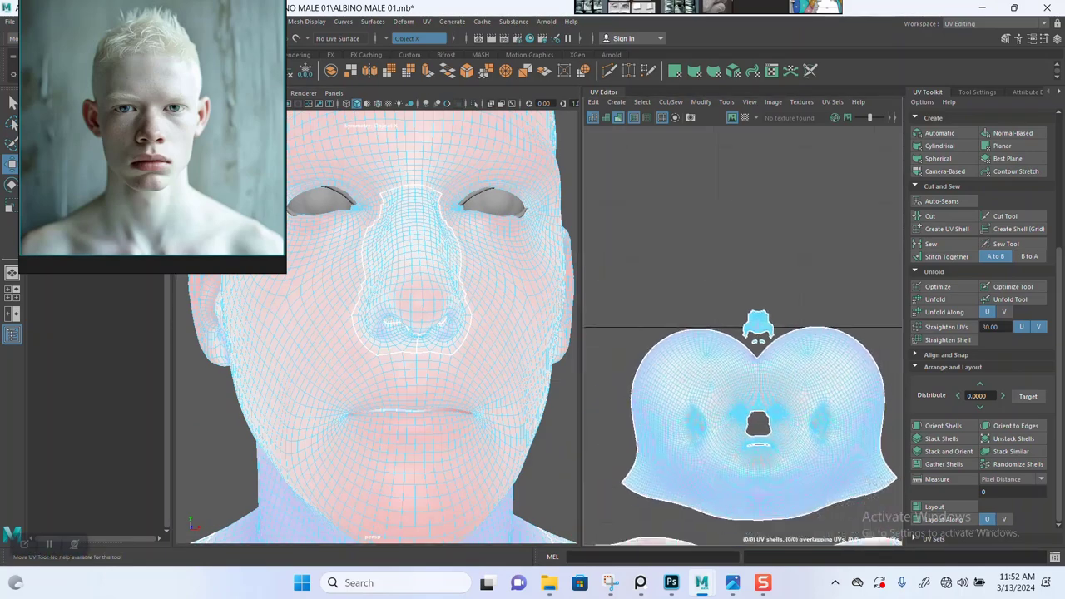
scroll(742, 333, down, 4)
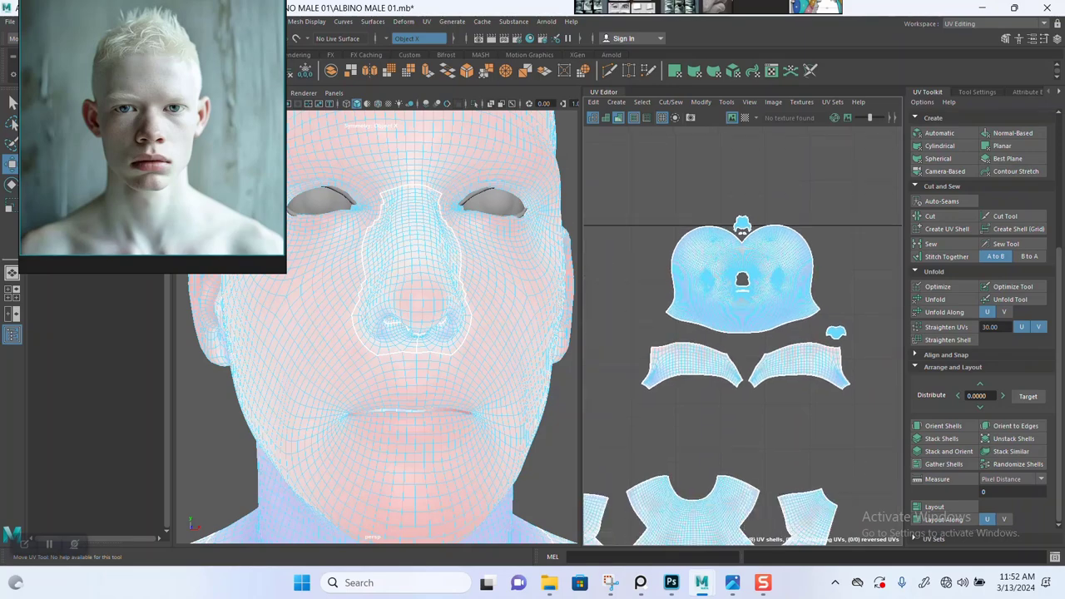
scroll(742, 303, up, 6)
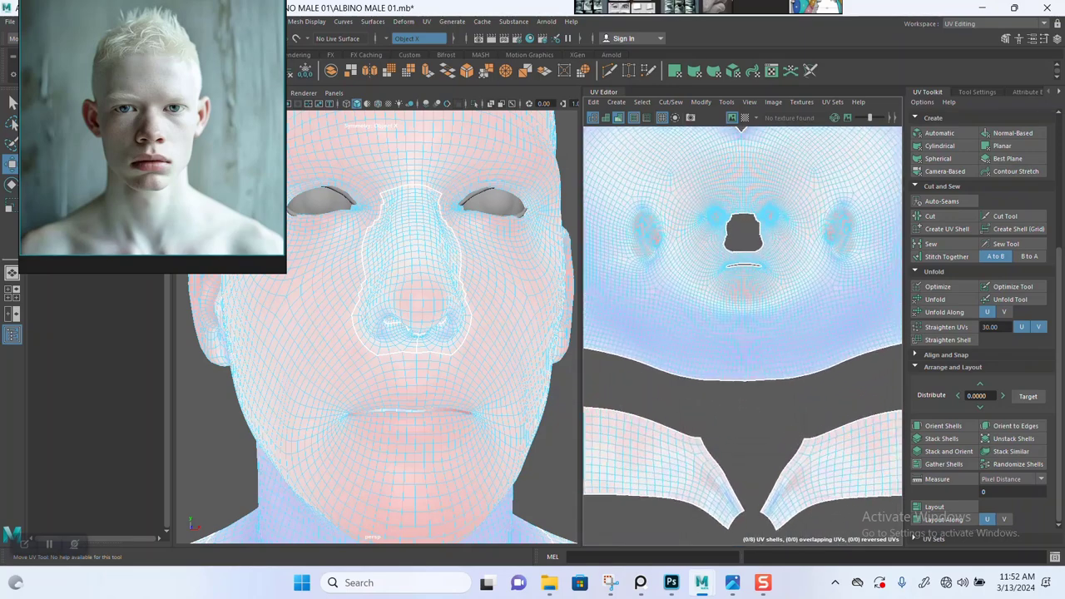
scroll(746, 358, down, 5)
alt+middle_drag(745, 507, 748, 366)
scroll(745, 374, down, 4)
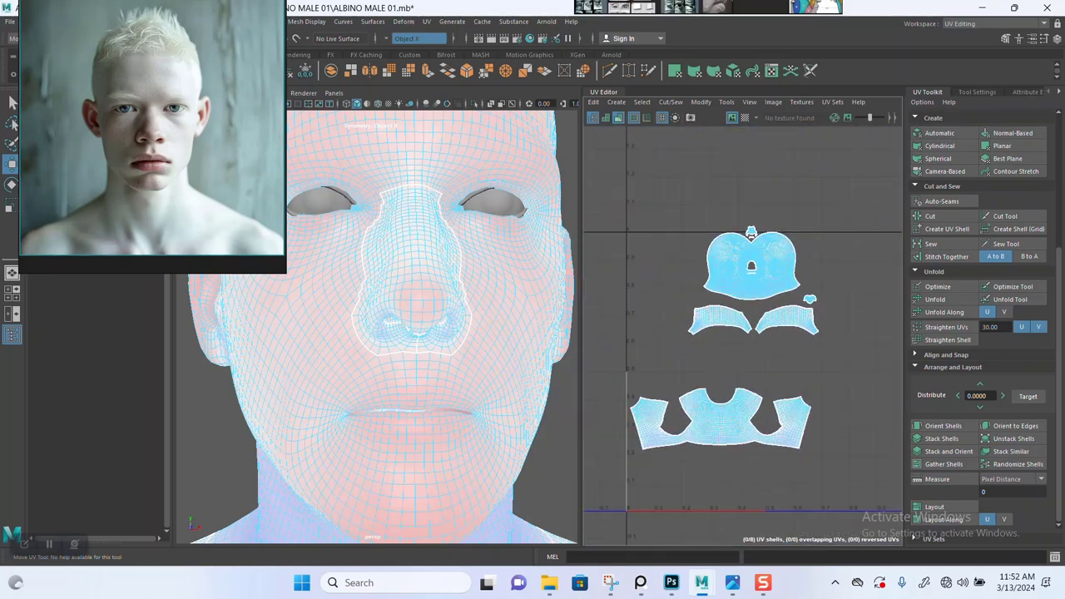
Select all the bust's UV shells and lay them out within the 0 to 1 UV square.
right_click(754, 356)
right_drag(733, 336, 720, 346)
drag(815, 533, 851, 545)
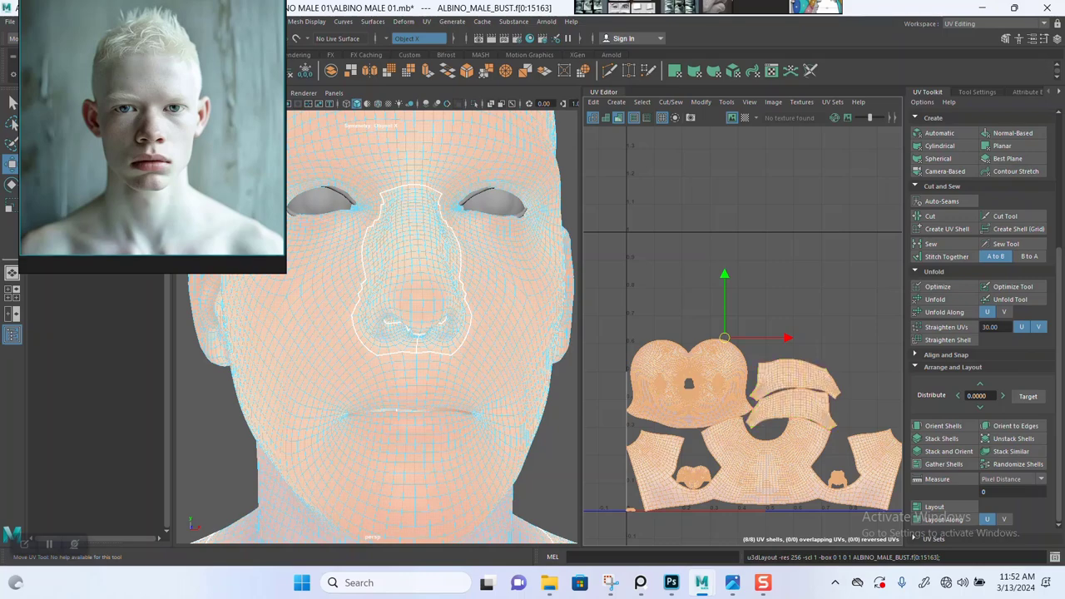
Examine how the shells are packed, scaled and spaced in the new UV layout.
scroll(832, 390, down, 4)
alt+middle_drag(819, 387, 774, 355)
scroll(806, 315, up, 3)
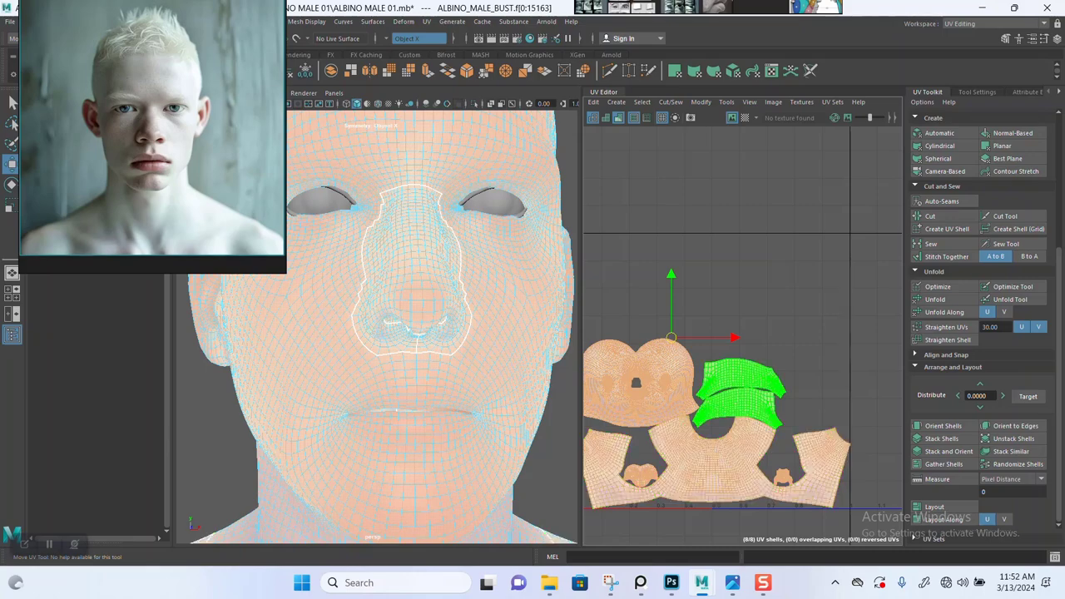
scroll(738, 412, down, 3)
alt+middle_drag(738, 412, 767, 379)
scroll(771, 376, up, 6)
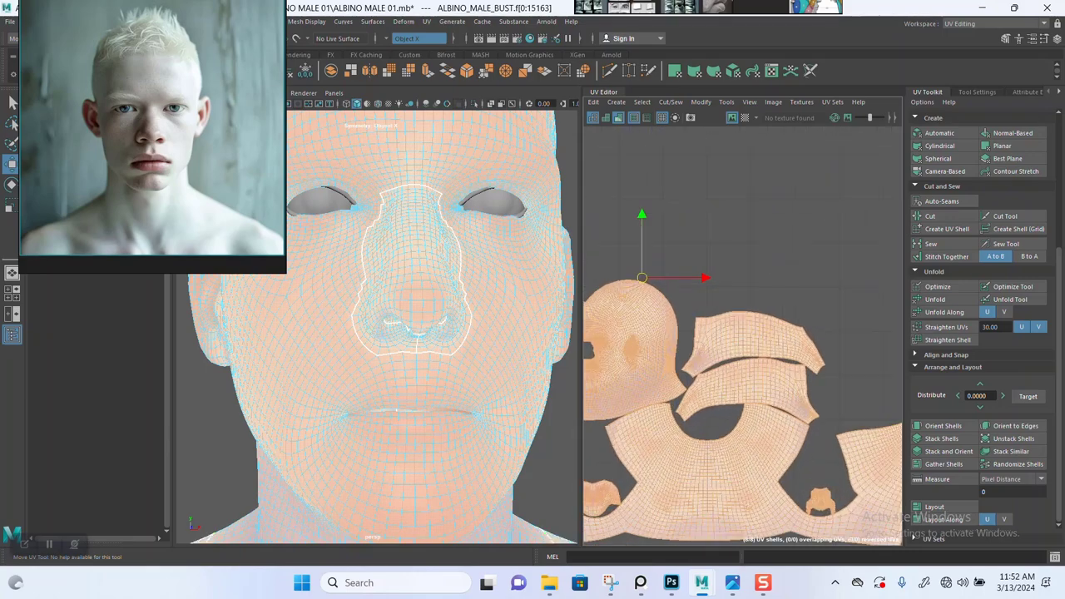
scroll(774, 379, down, 6)
scroll(772, 376, up, 3)
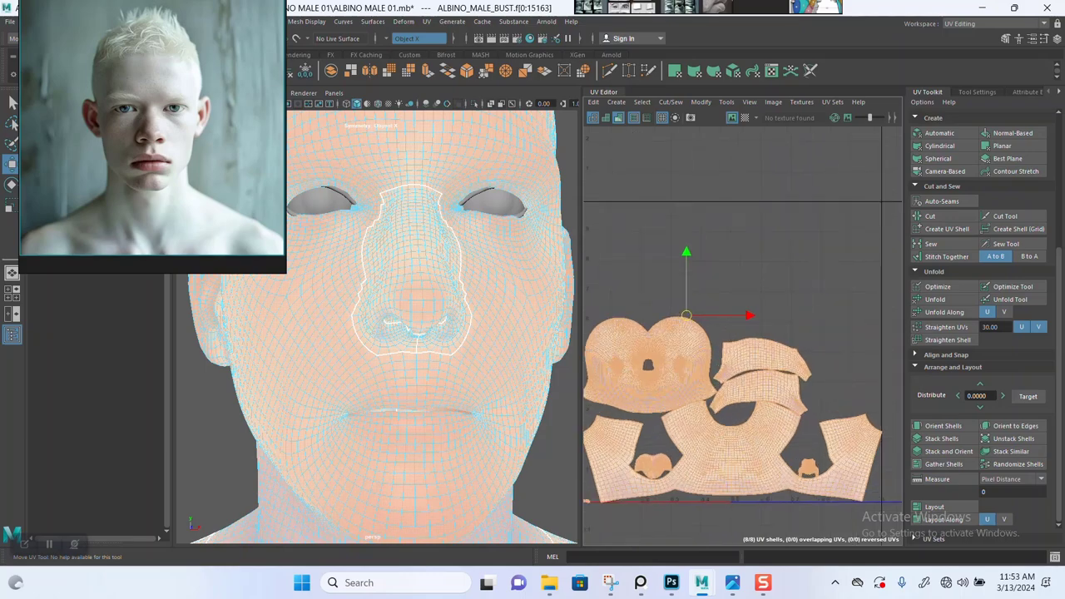
alt+middle_drag(773, 376, 792, 336)
Select the two curved upper-arm shells and check which parts of the bust they cover.
click(791, 346)
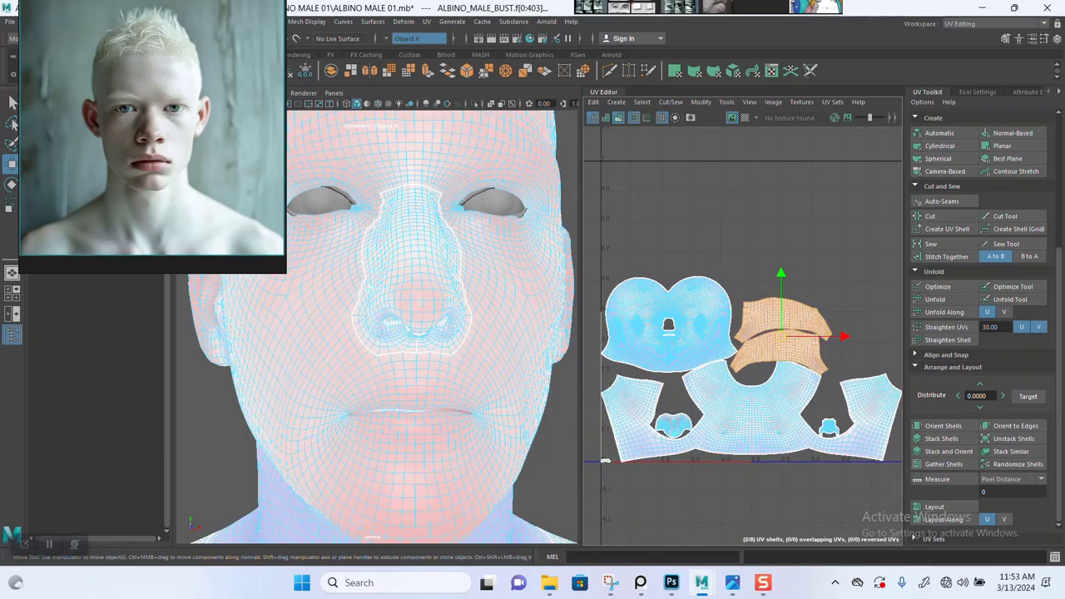
scroll(416, 333, down, 4)
alt+drag(400, 333, 549, 379)
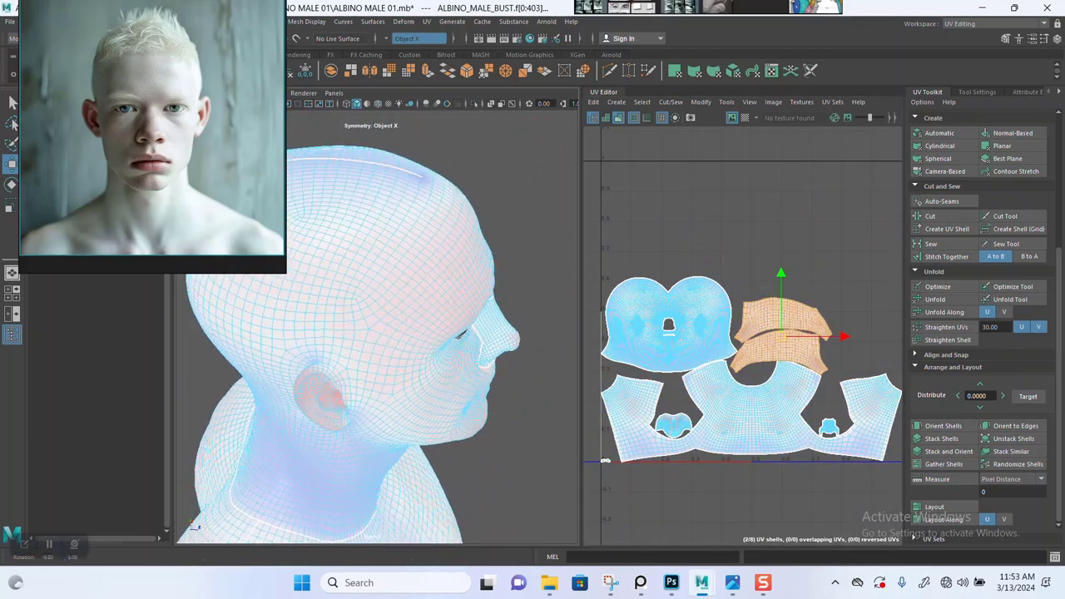
alt+drag(358, 358, 499, 291)
scroll(366, 325, down, 3)
alt+middle_drag(466, 375, 500, 230)
alt+drag(500, 324, 242, 324)
scroll(375, 366, down, 3)
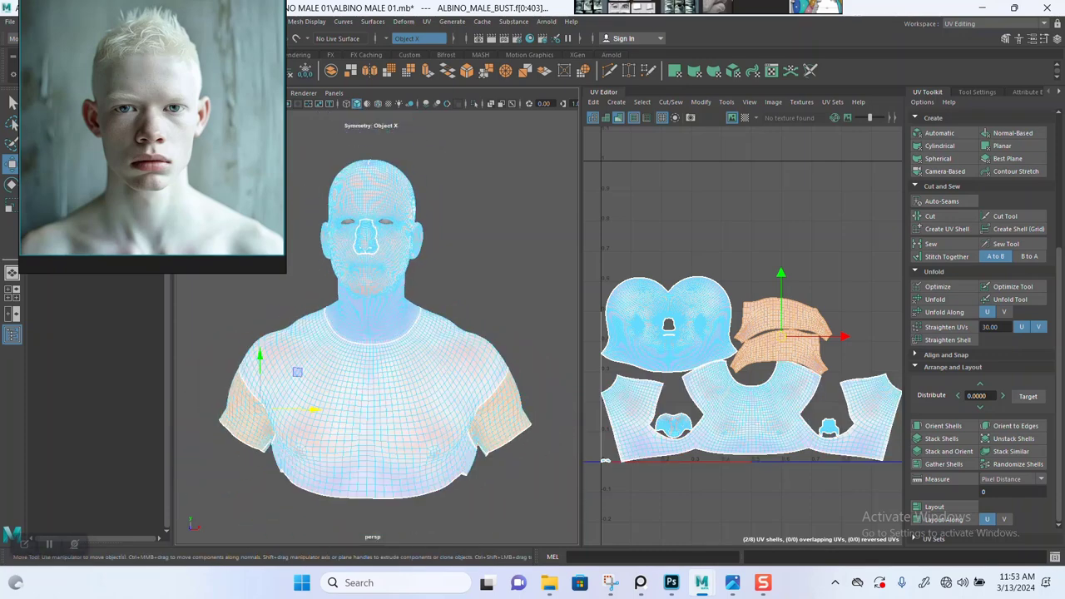
Examine the head shell's share of the UV square compared with the full set of shells.
scroll(749, 333, down, 2)
alt+middle_drag(758, 333, 742, 330)
scroll(743, 333, up, 2)
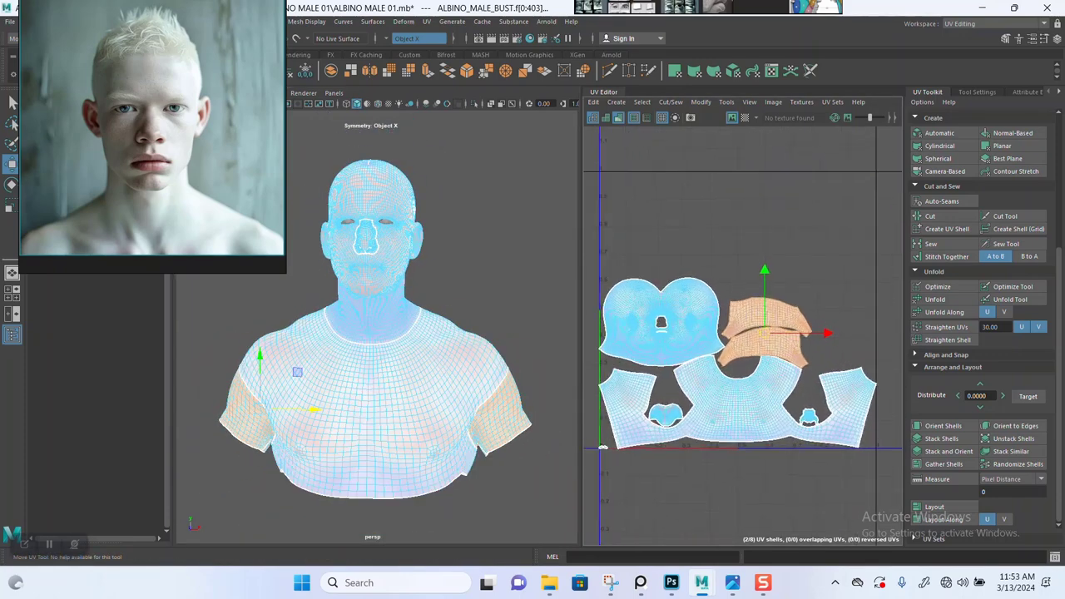
scroll(743, 333, down, 2)
scroll(762, 275, down, 1)
scroll(762, 275, up, 2)
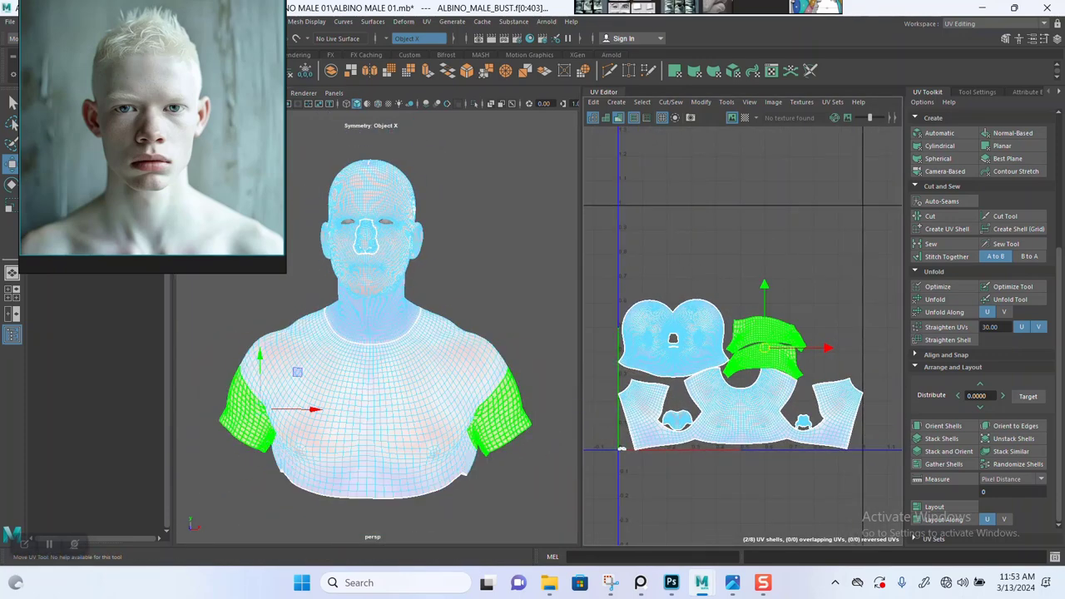
click(673, 338)
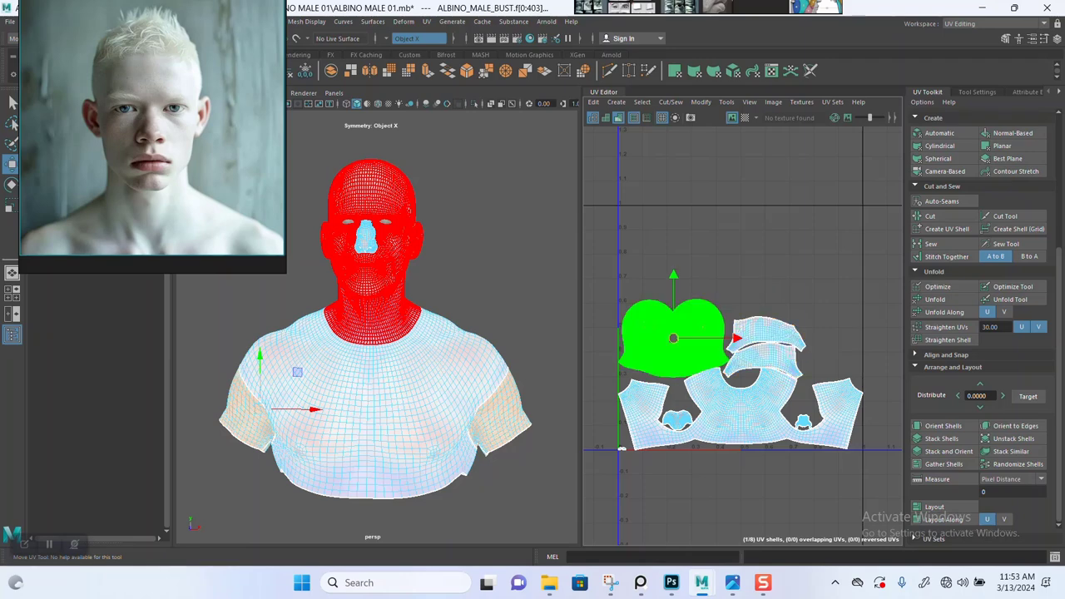
scroll(740, 291, up, 2)
scroll(740, 291, down, 2)
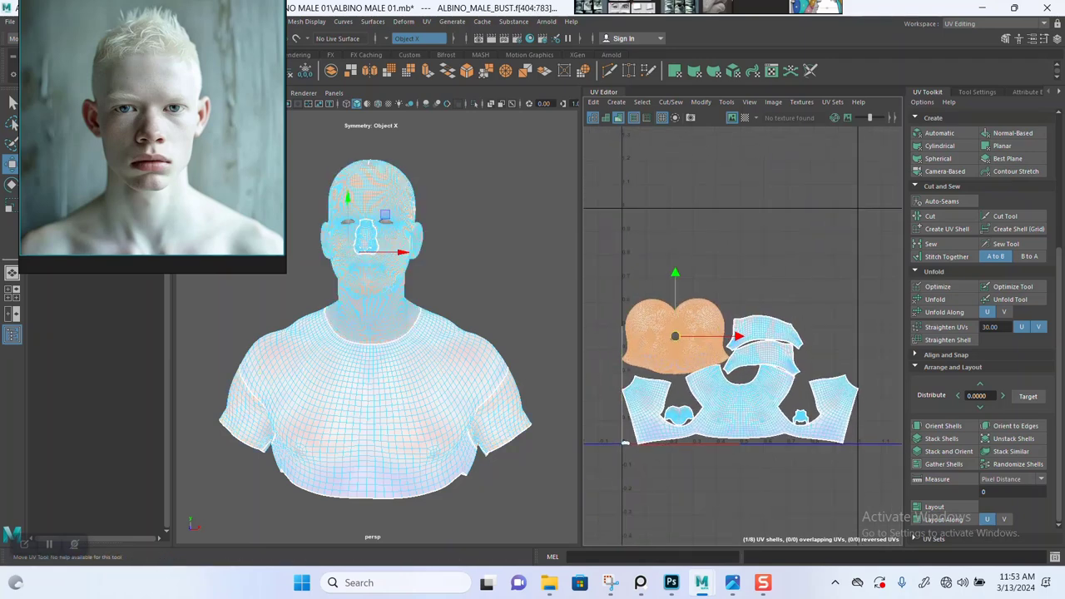
scroll(722, 336, down, 2)
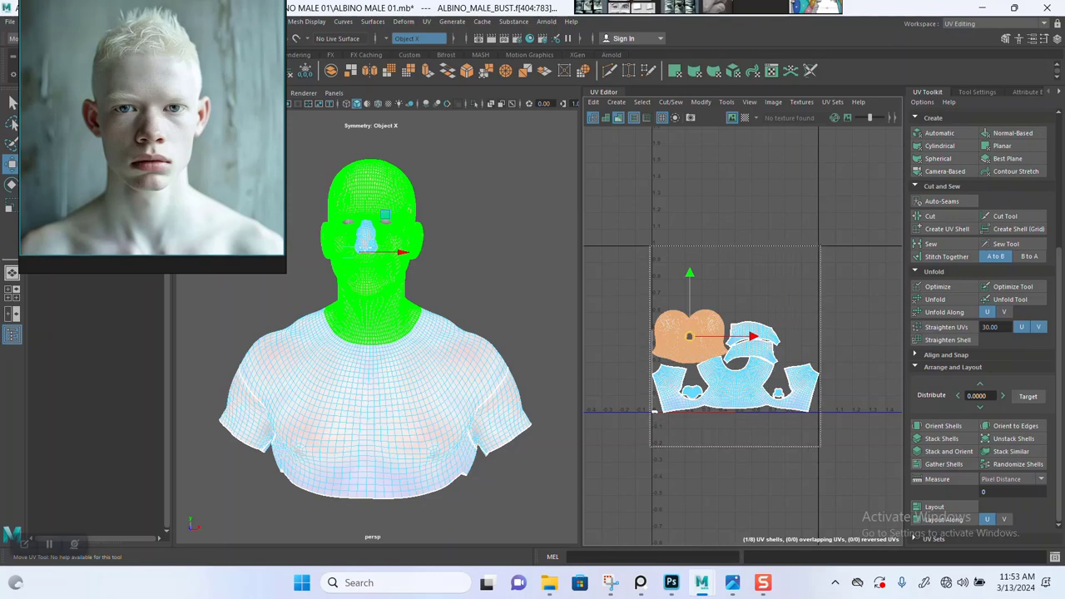
drag(820, 446, 821, 448)
click(796, 344)
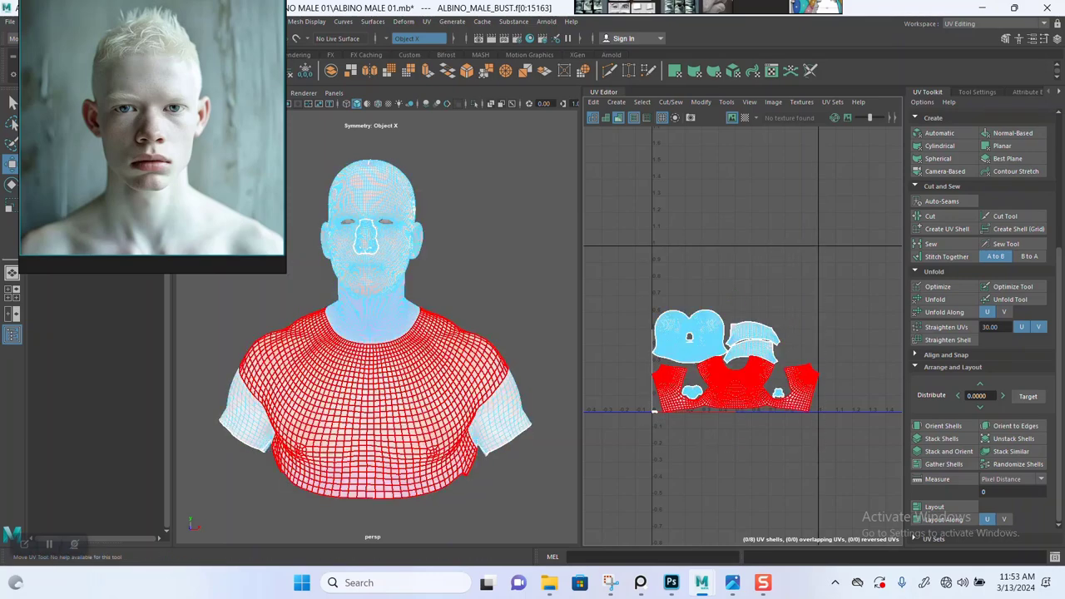
Inspect the torso shell and the small shell inside its armhole, locating the areas they cover on the bust.
click(749, 382)
ctrl+shift+drag(678, 391, 676, 389)
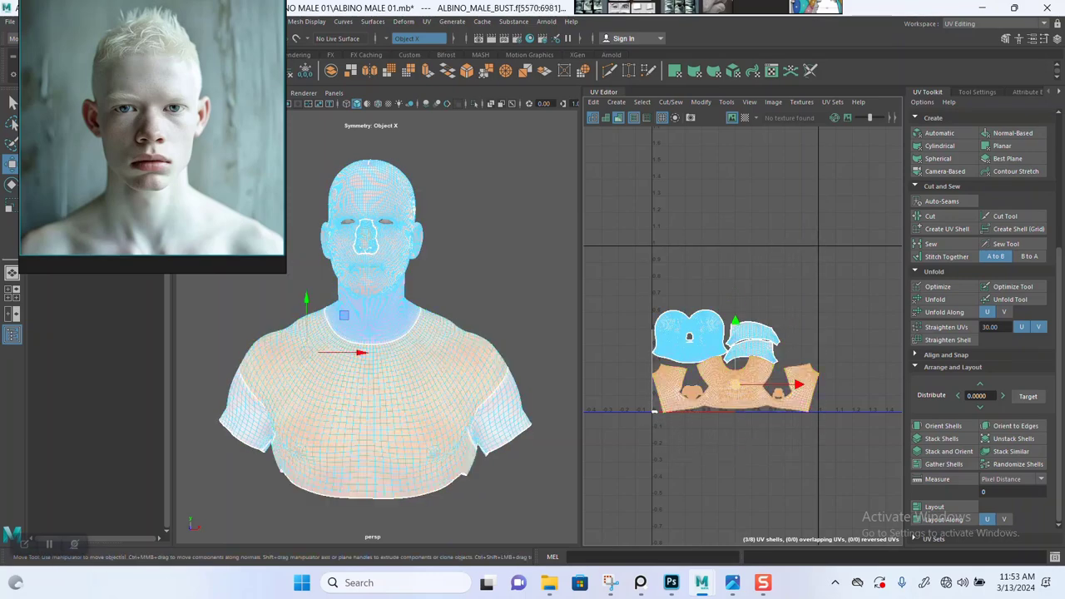
scroll(734, 385, up, 5)
alt+middle_drag(733, 416, 736, 305)
click(719, 393)
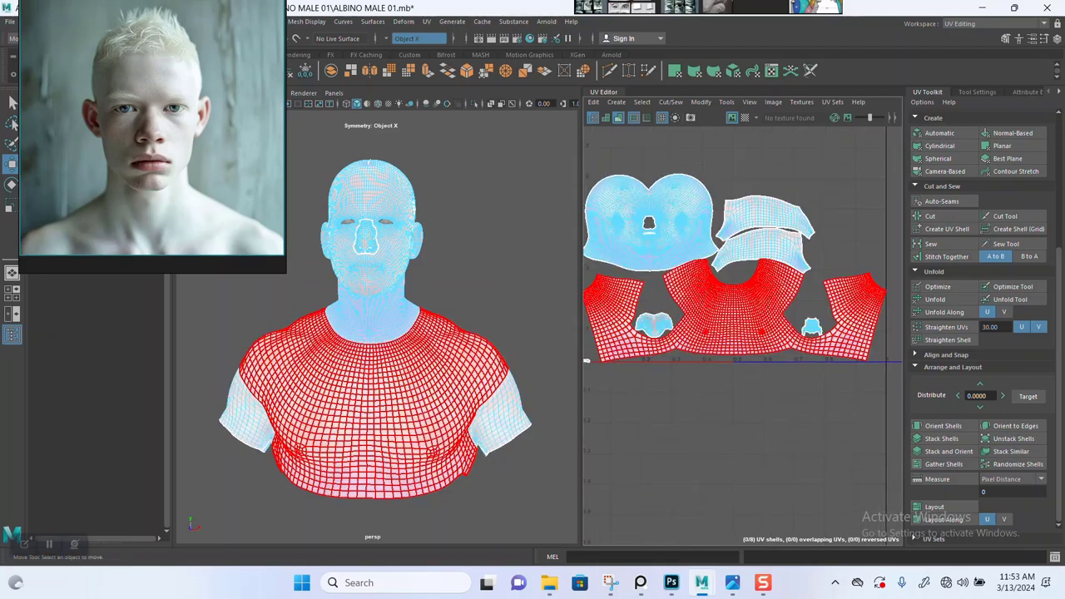
click(654, 325)
alt+drag(416, 271, 466, 274)
scroll(416, 287, up, 6)
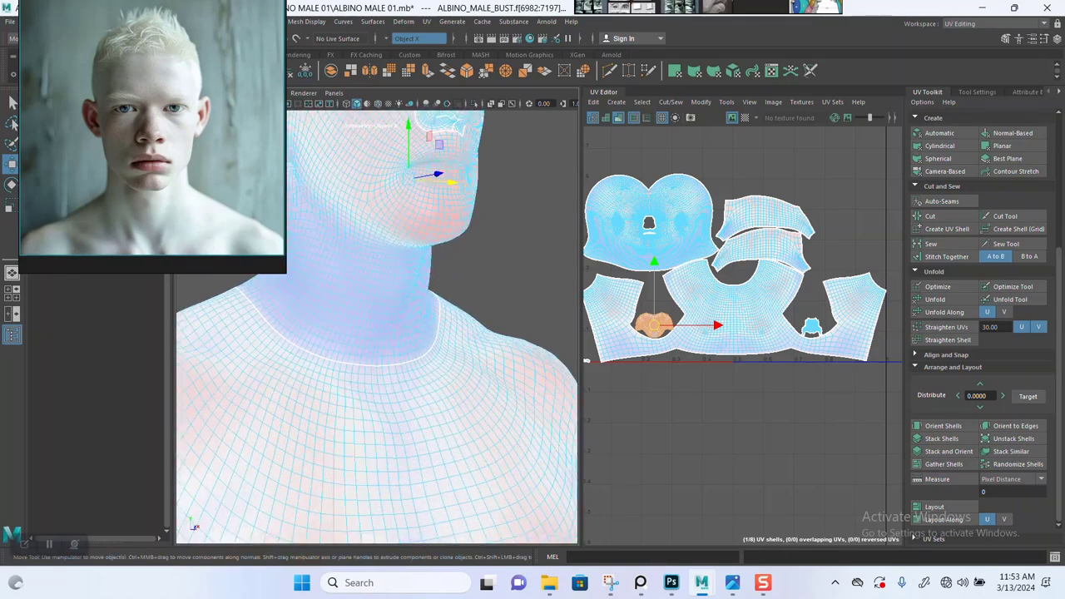
alt+middle_drag(416, 287, 413, 343)
Turn off the UV distortion shading and clear the shell selection.
click(619, 117)
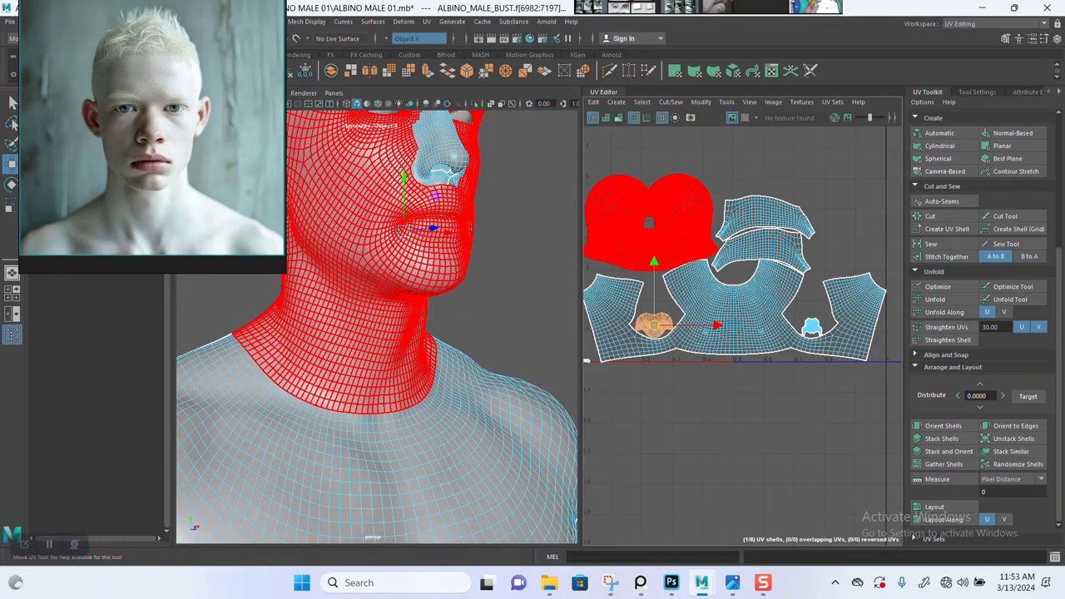
scroll(416, 287, down, 3)
alt+drag(416, 287, 491, 283)
drag(426, 275, 436, 382)
key(ctrl+z)
click(737, 432)
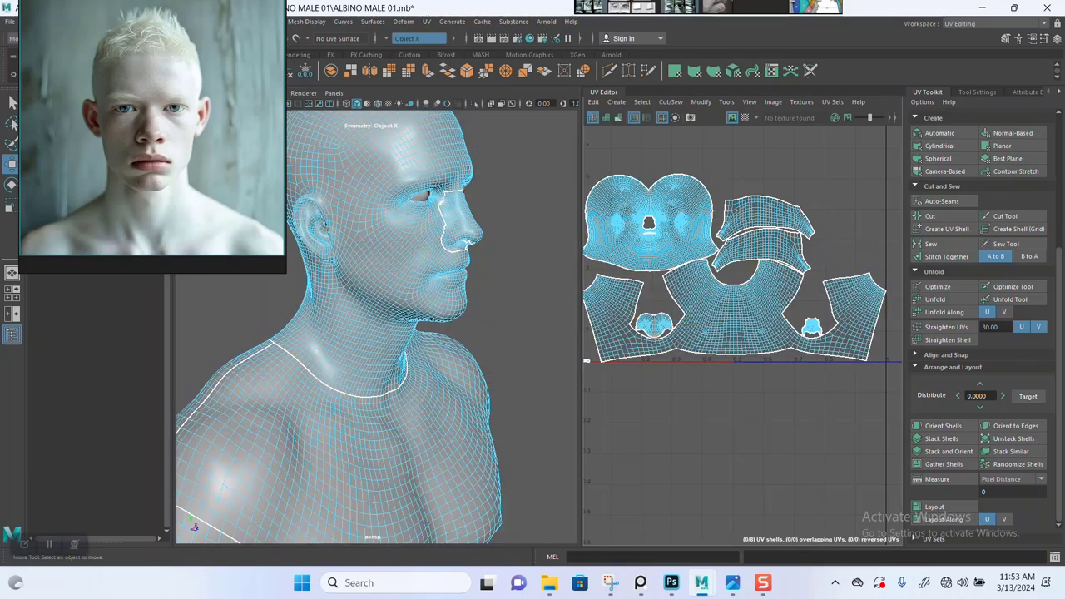
scroll(737, 375, down, 5)
scroll(753, 352, up, 3)
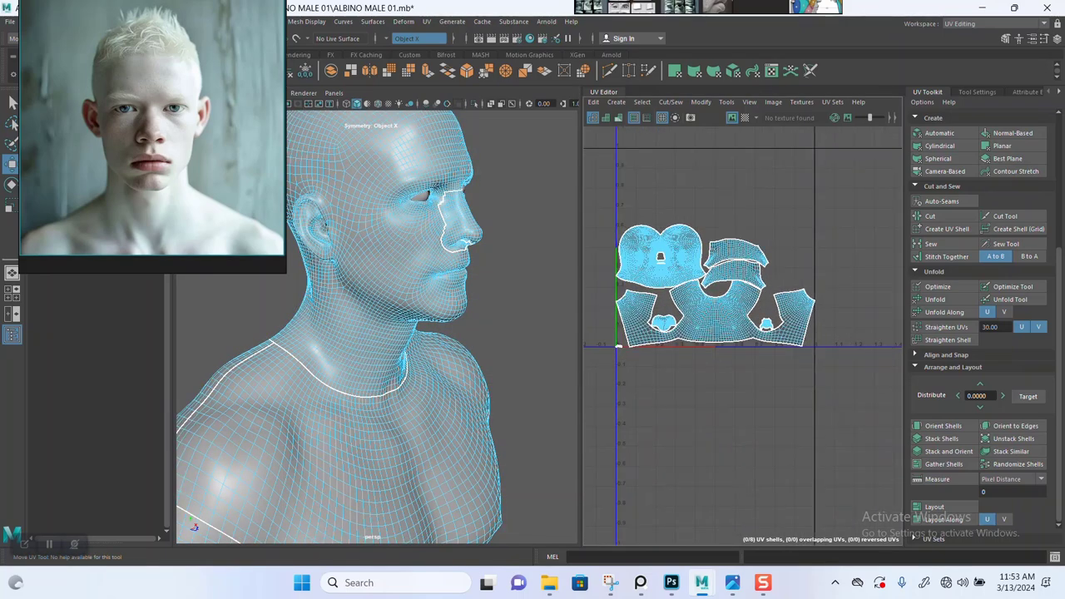
alt+middle_drag(734, 337, 755, 351)
scroll(761, 354, up, 2)
Get the torso shell's texel density at map size 512 and apply that value, 3.4279, to the head shell.
click(755, 323)
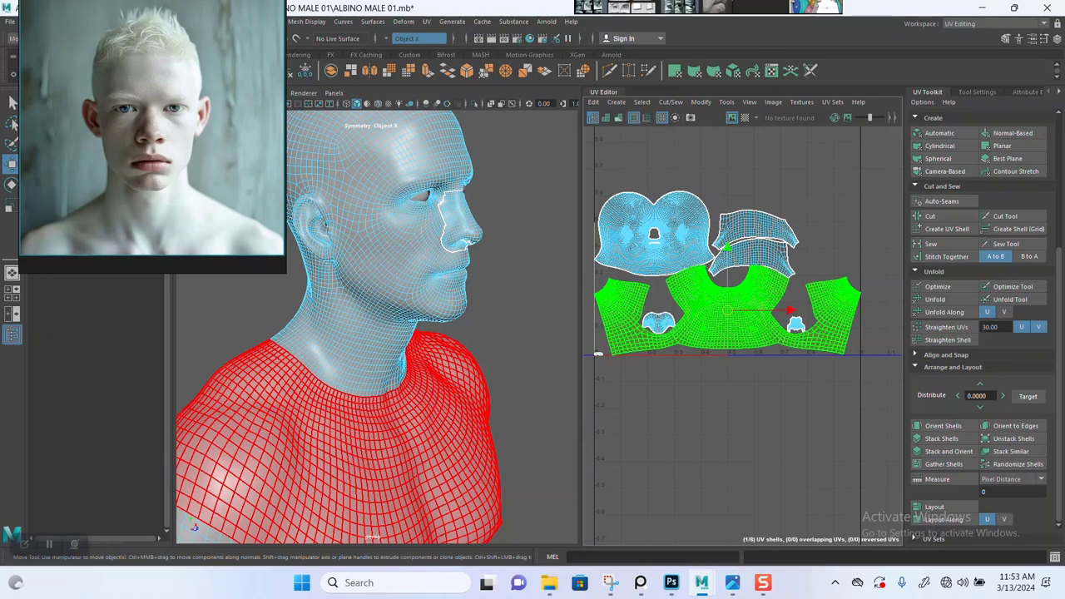
scroll(980, 333, up, 10)
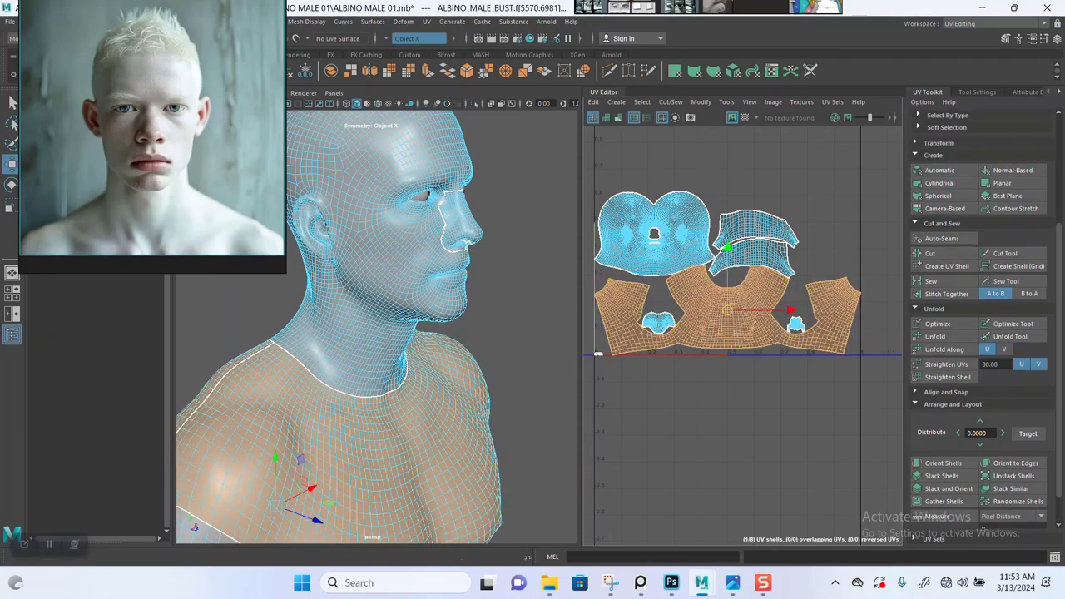
click(939, 288)
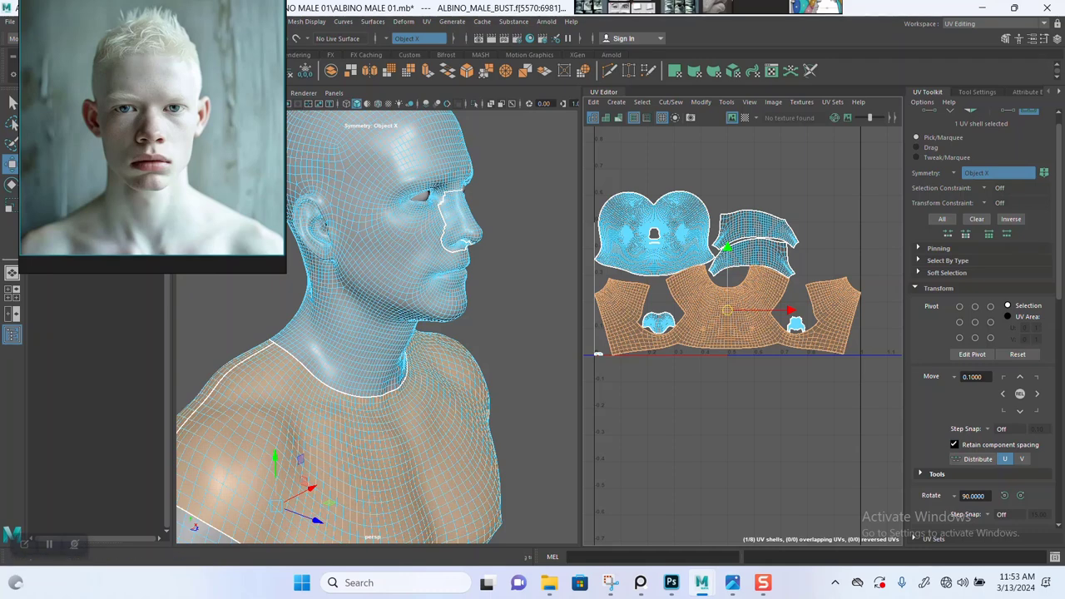
scroll(982, 325, down, 5)
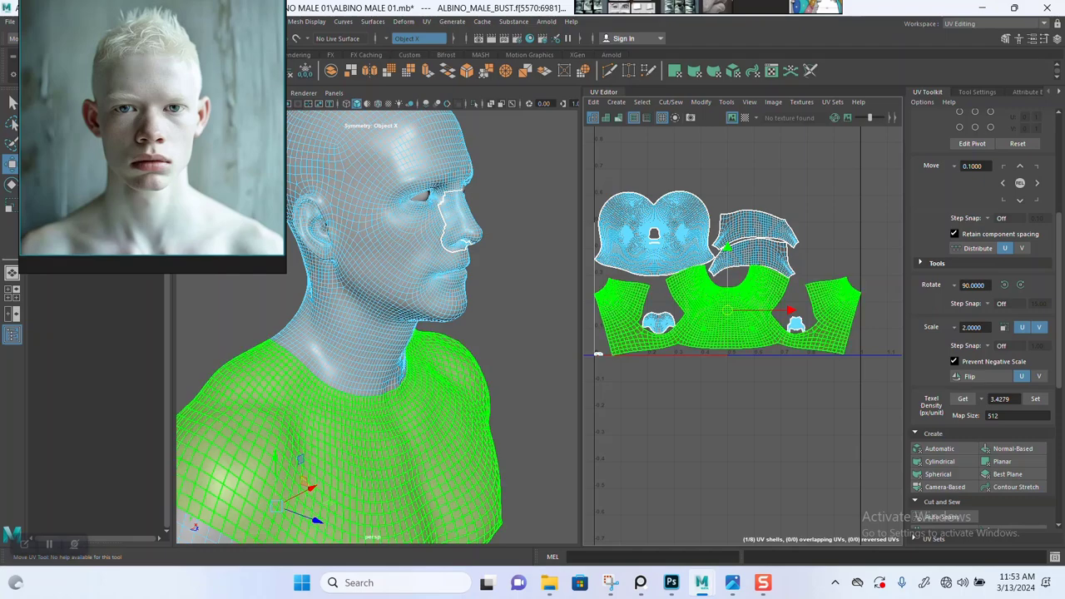
click(678, 239)
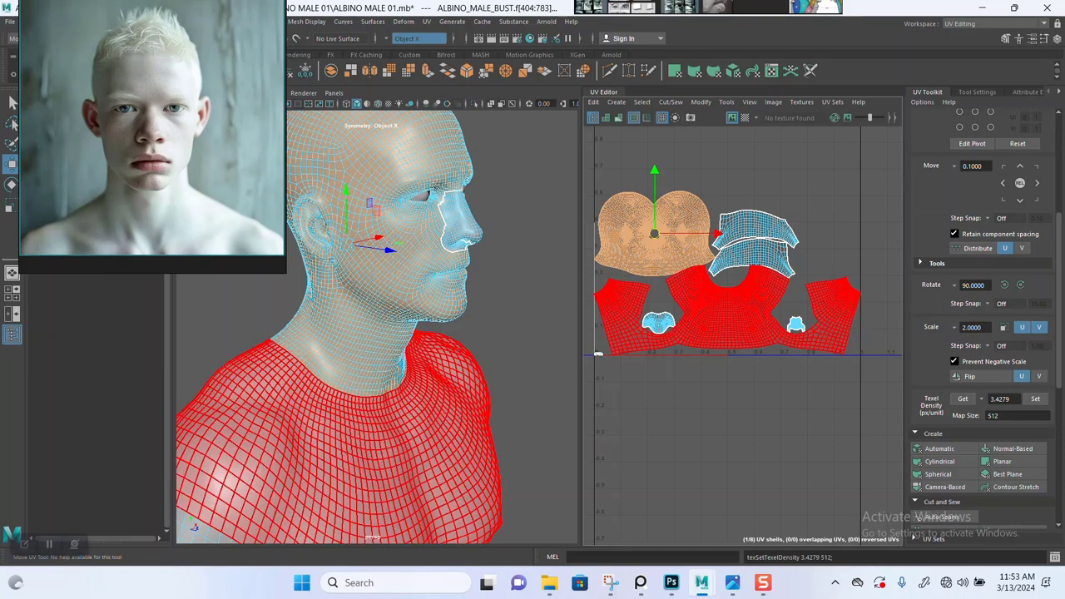
scroll(748, 420, down, 4)
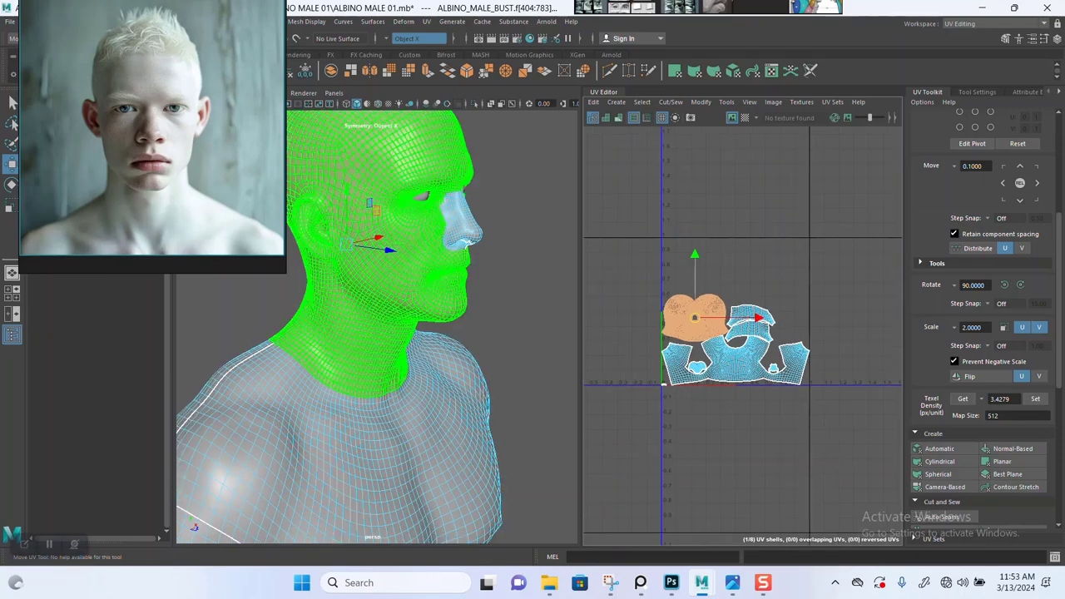
Move the head shell above the 0 to 1 UV square and the other seven shells below it.
drag(695, 318, 730, 180)
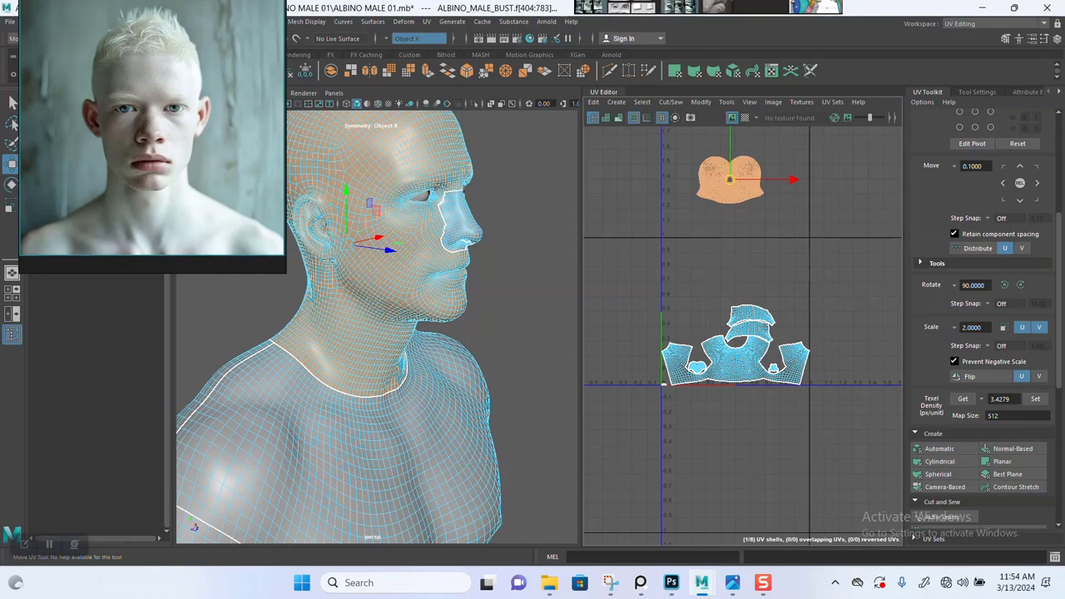
drag(695, 331, 833, 437)
drag(736, 281, 735, 389)
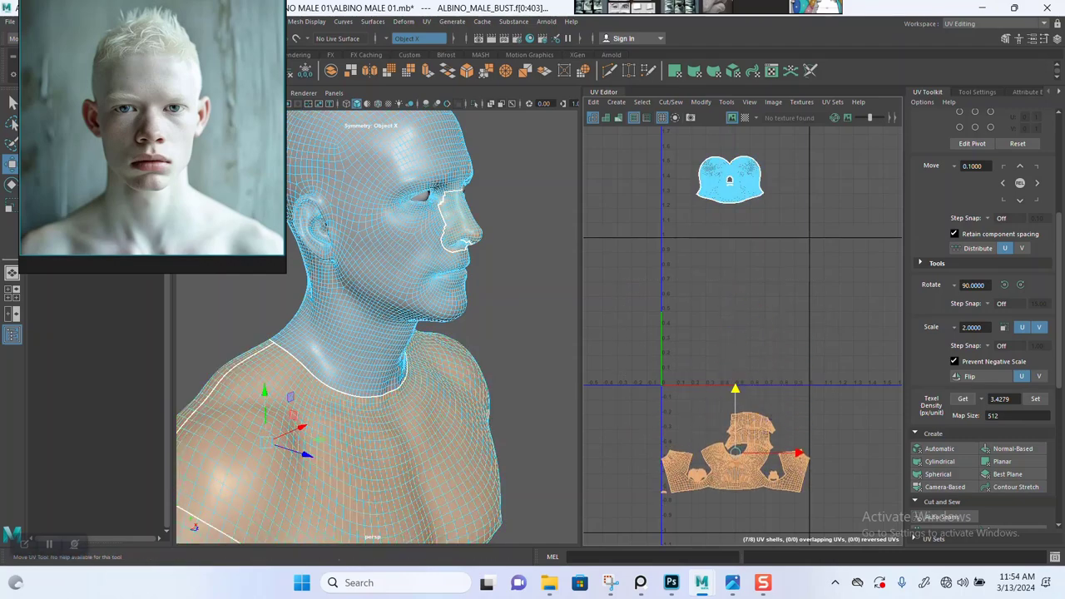
Lay out the head shell on its own in the 0 to 1 UV square.
click(730, 180)
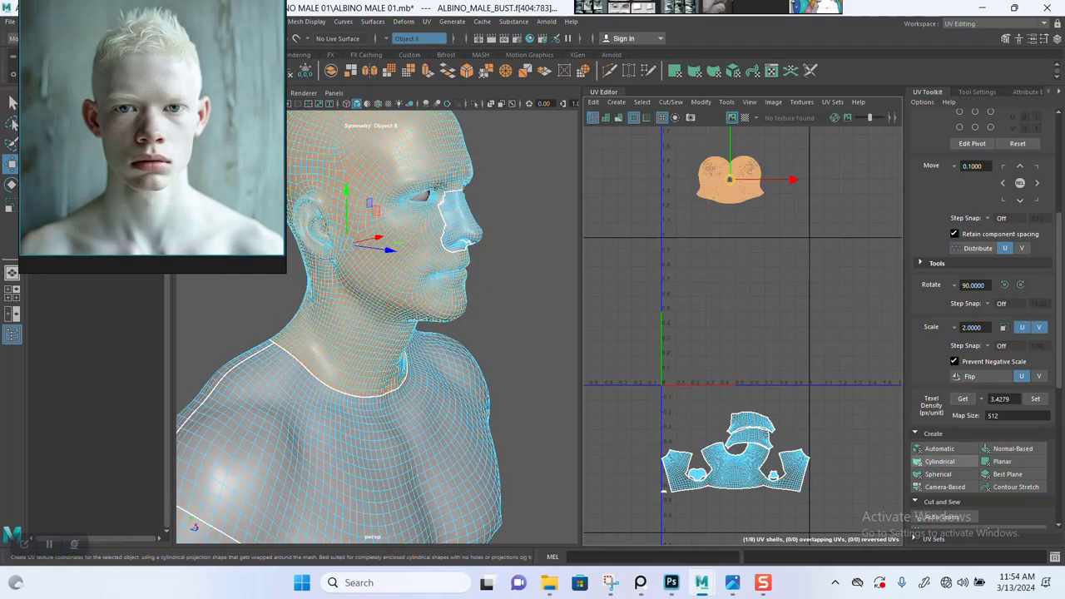
scroll(986, 333, down, 10)
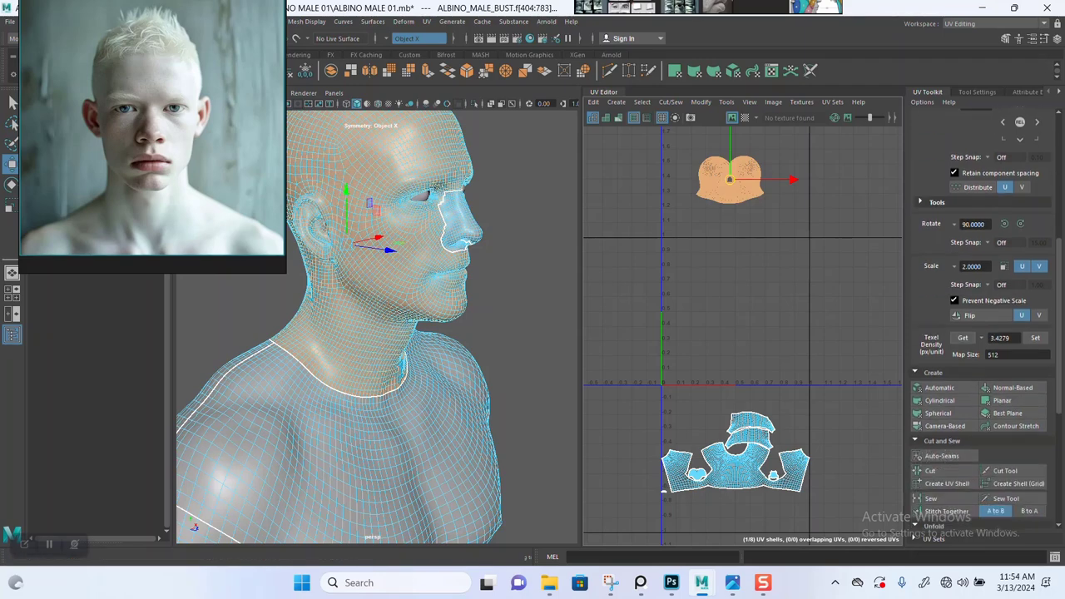
scroll(986, 333, down, 1)
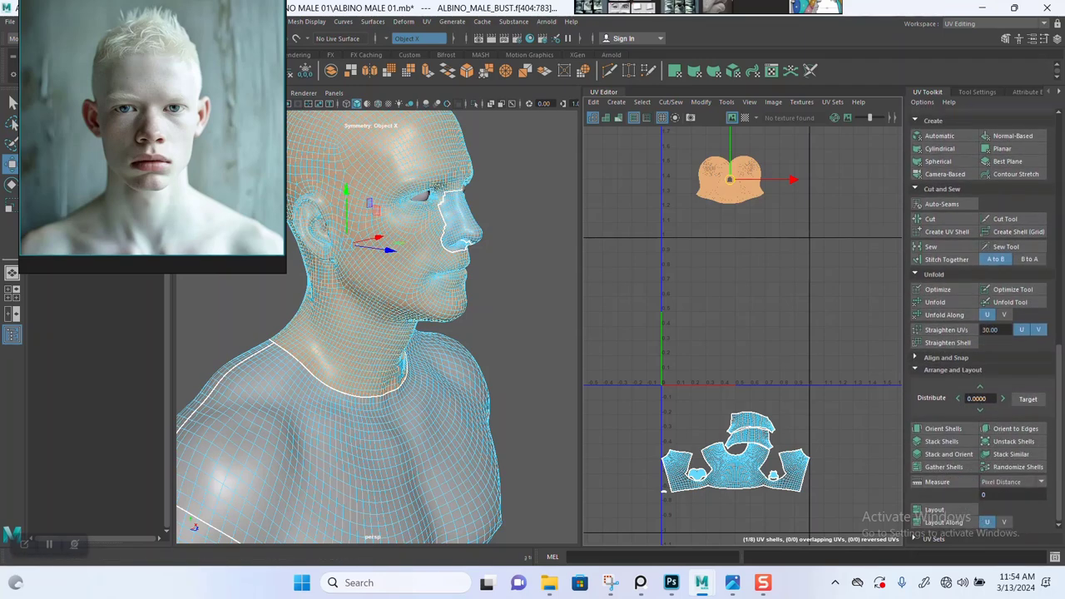
click(934, 509)
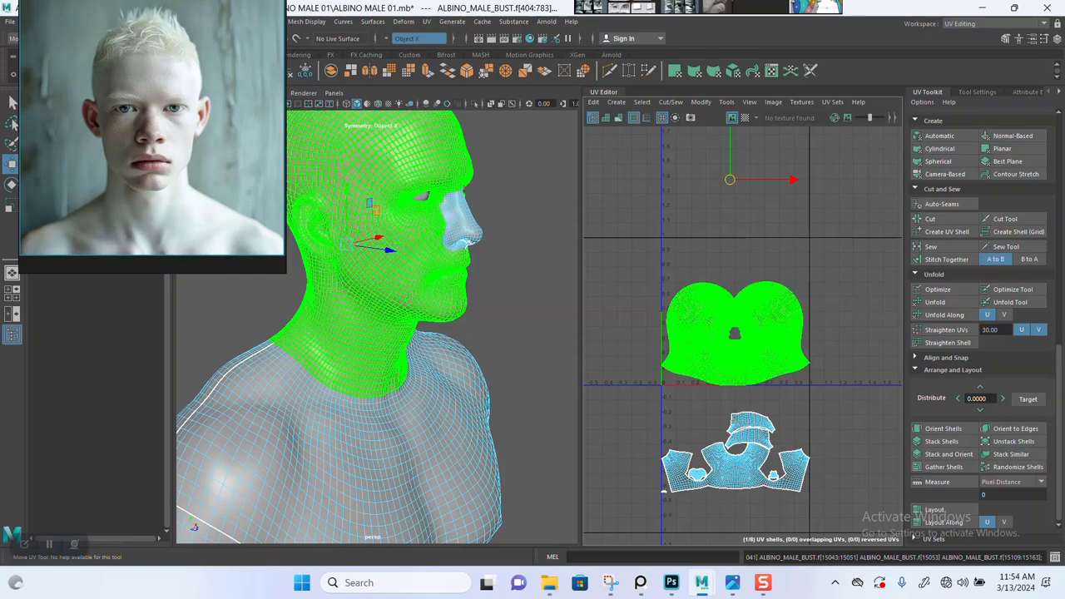
Select all the UV shells and lay them out together in the 0 to 1 square.
drag(785, 506, 838, 523)
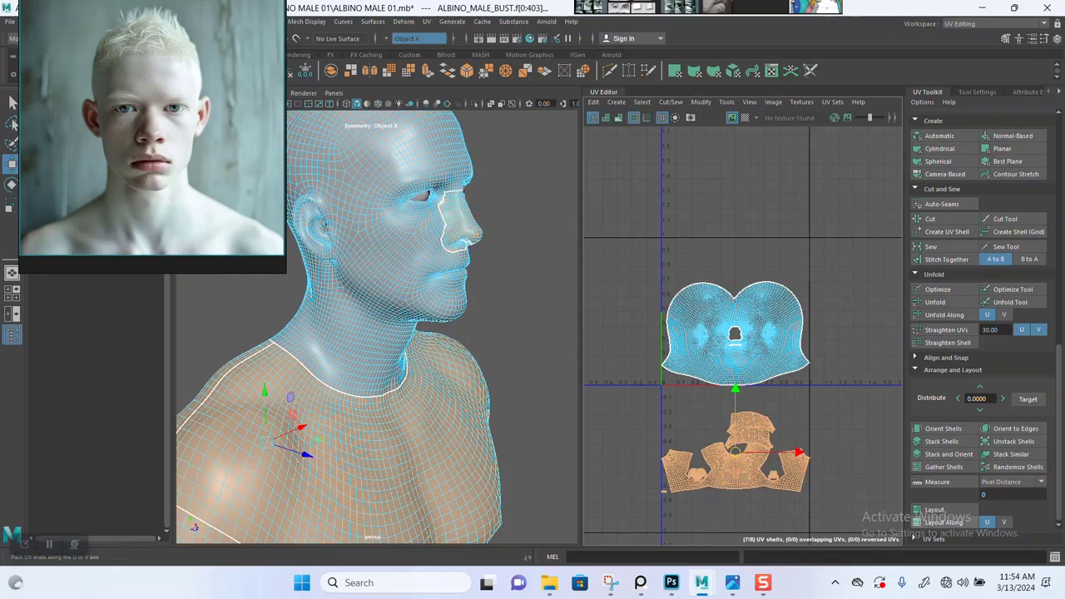
drag(636, 234, 803, 468)
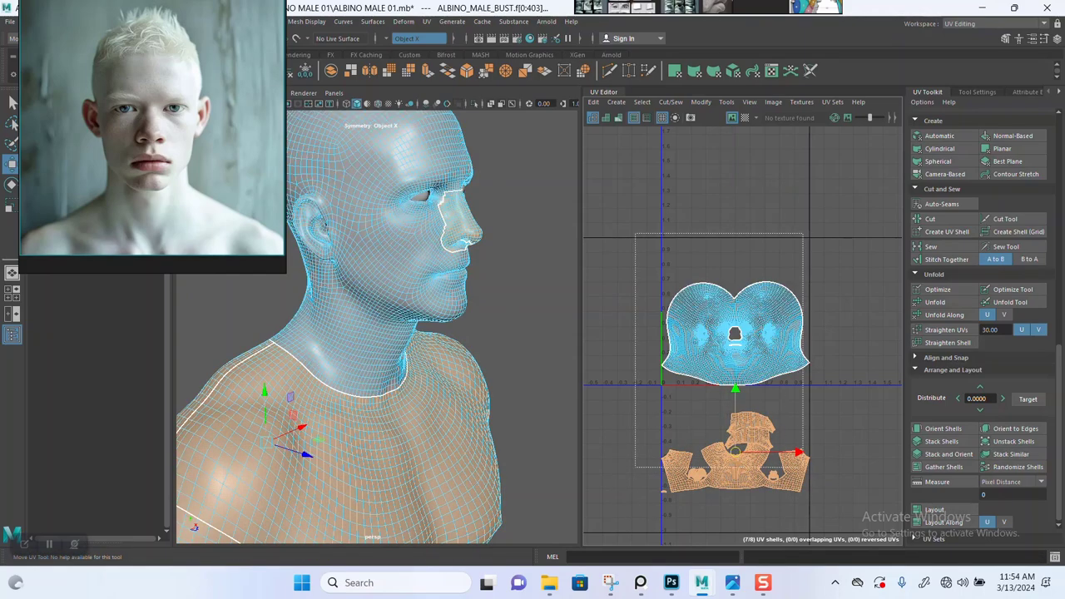
click(933, 510)
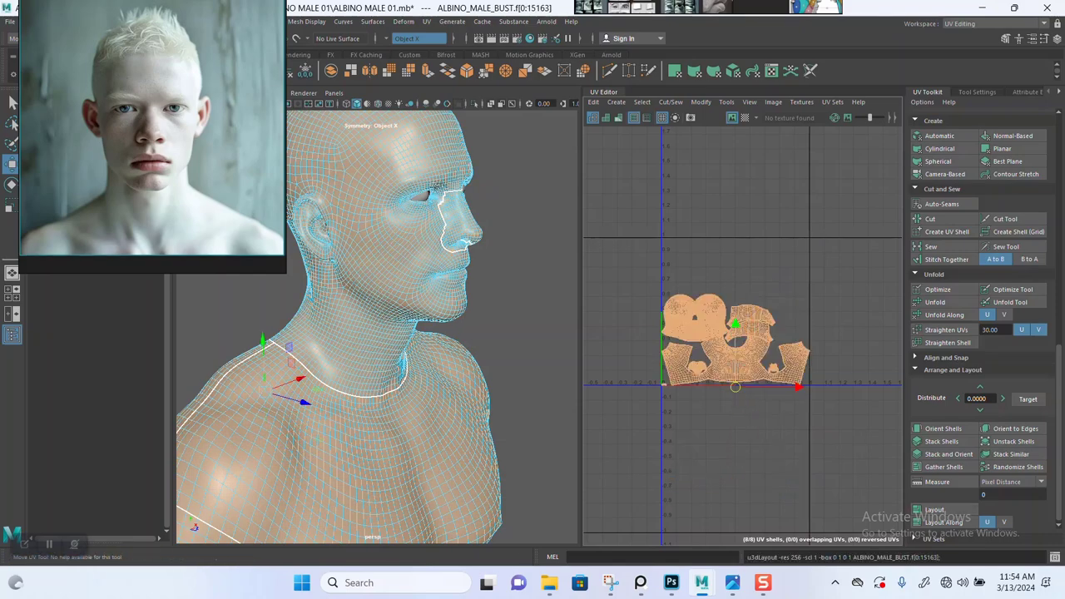
Move the head shell up into the empty space centred above the torso and upper-arm shells.
scroll(699, 340, up, 5)
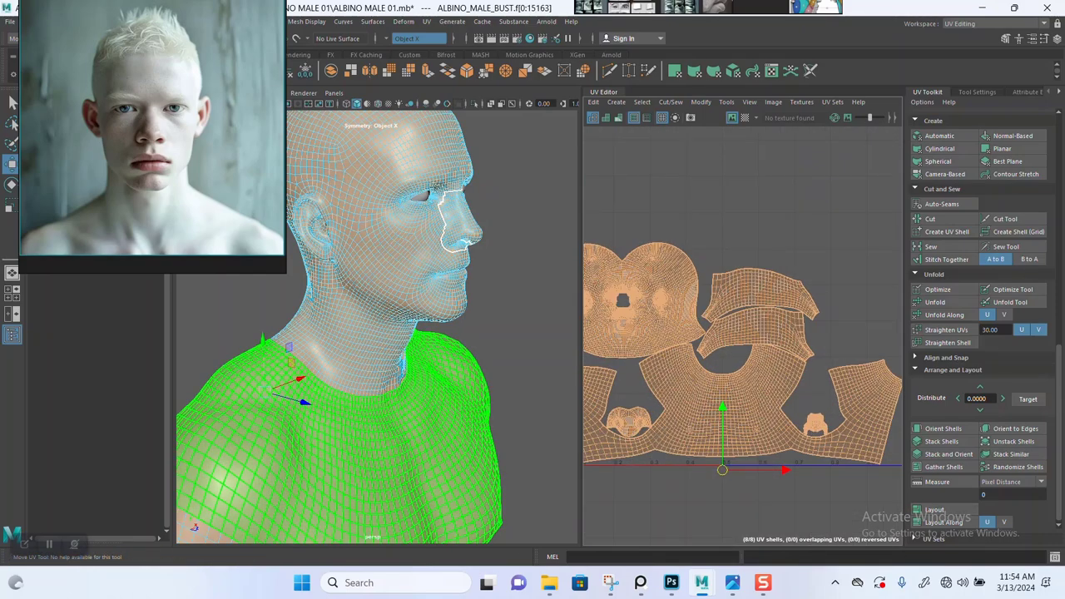
click(651, 311)
drag(622, 300, 718, 200)
scroll(764, 263, down, 1)
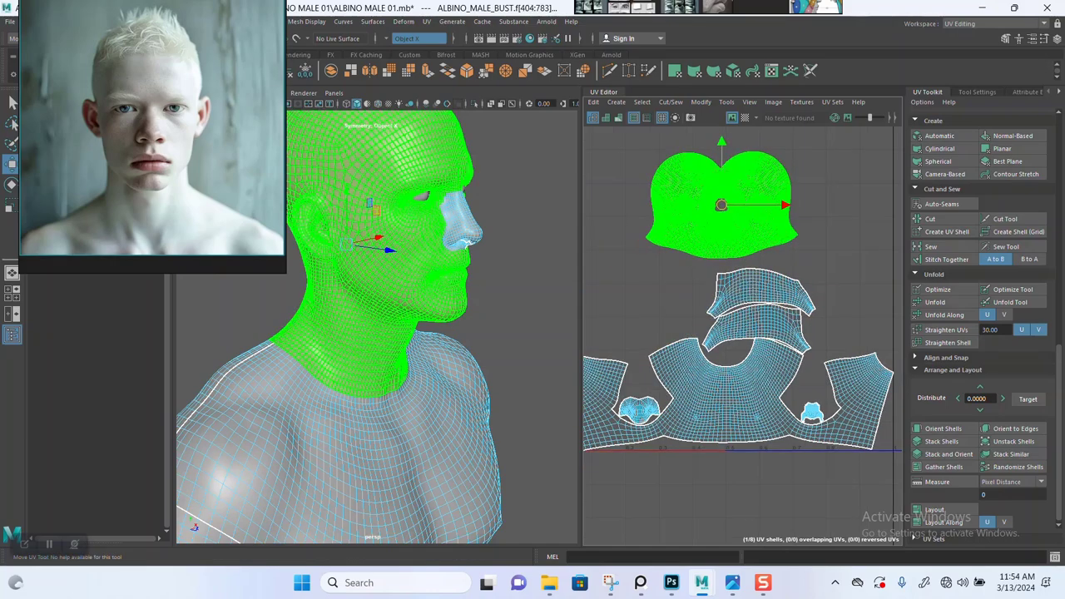
alt+middle_drag(764, 263, 785, 295)
scroll(785, 294, down, 3)
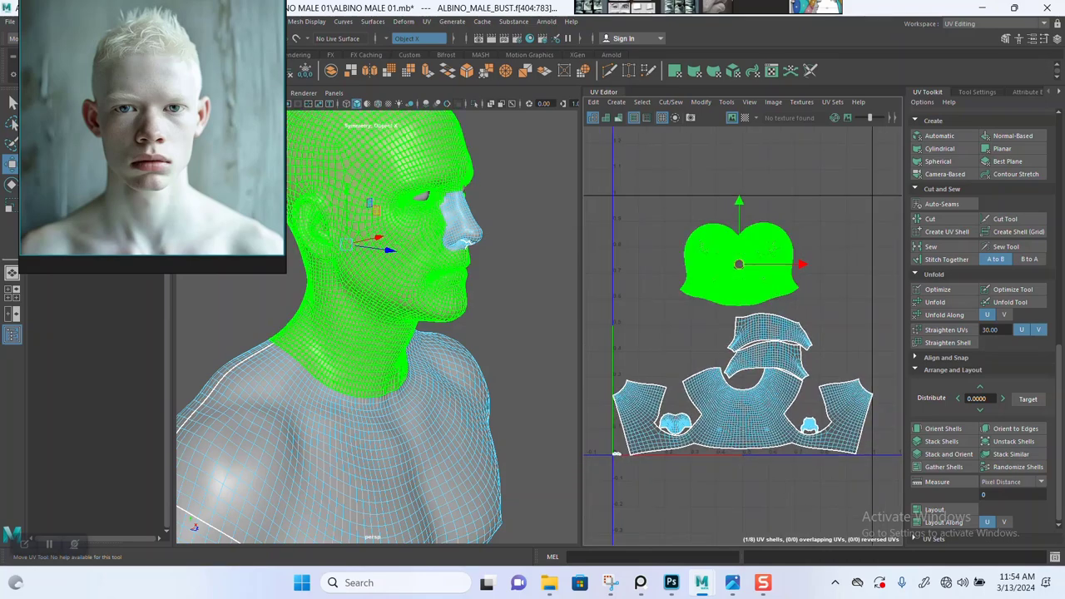
Scale the head shell up uniformly to about 0.6 of the UV square's width and raise it clear of the upper-arm shells.
key(r)
drag(739, 263, 768, 264)
key(w)
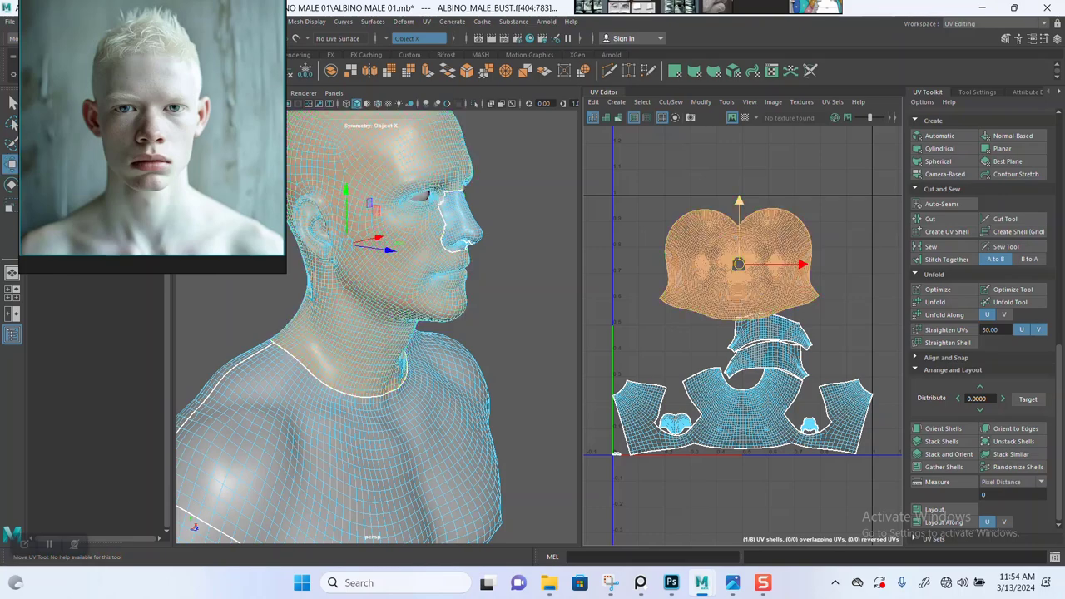
drag(739, 200, 739, 191)
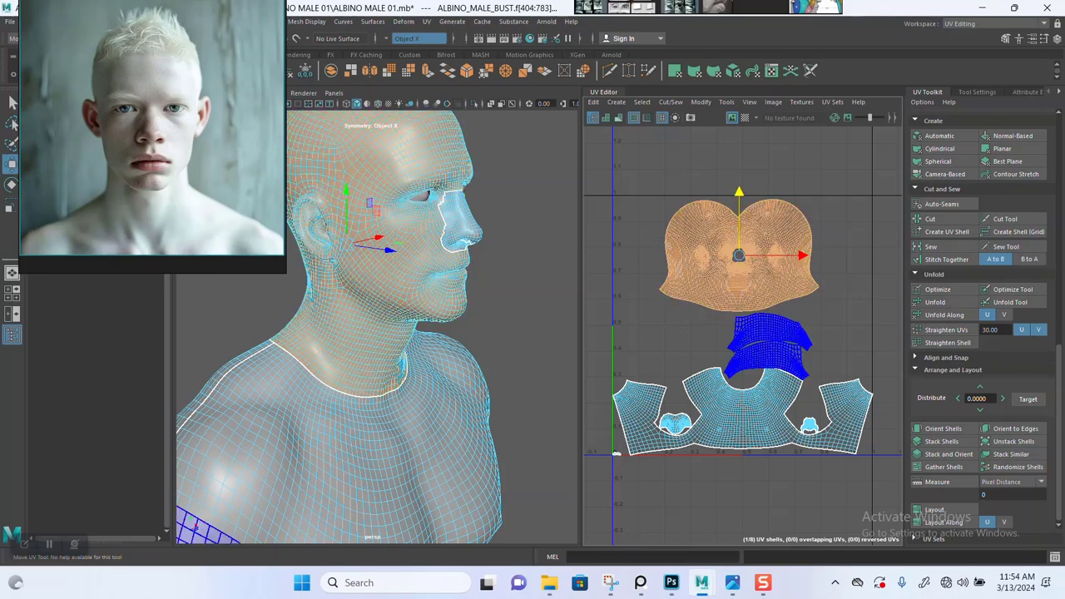
scroll(760, 331, up, 5)
scroll(761, 330, down, 5)
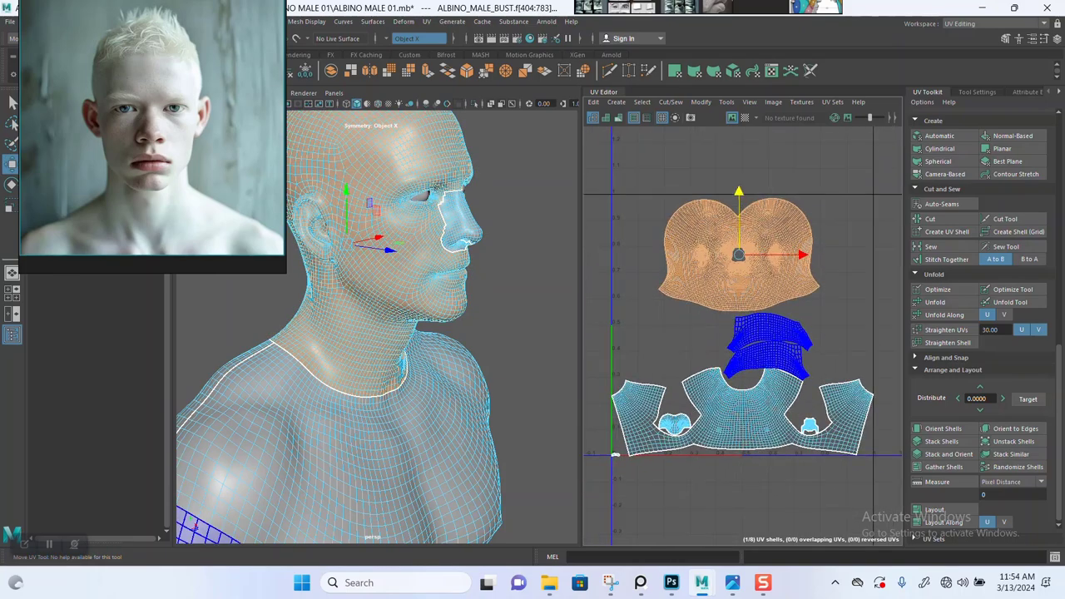
Turn off symmetry so the two upper-arm shells can be selected separately, and clear the shell selection.
click(761, 331)
click(760, 331)
click(760, 331)
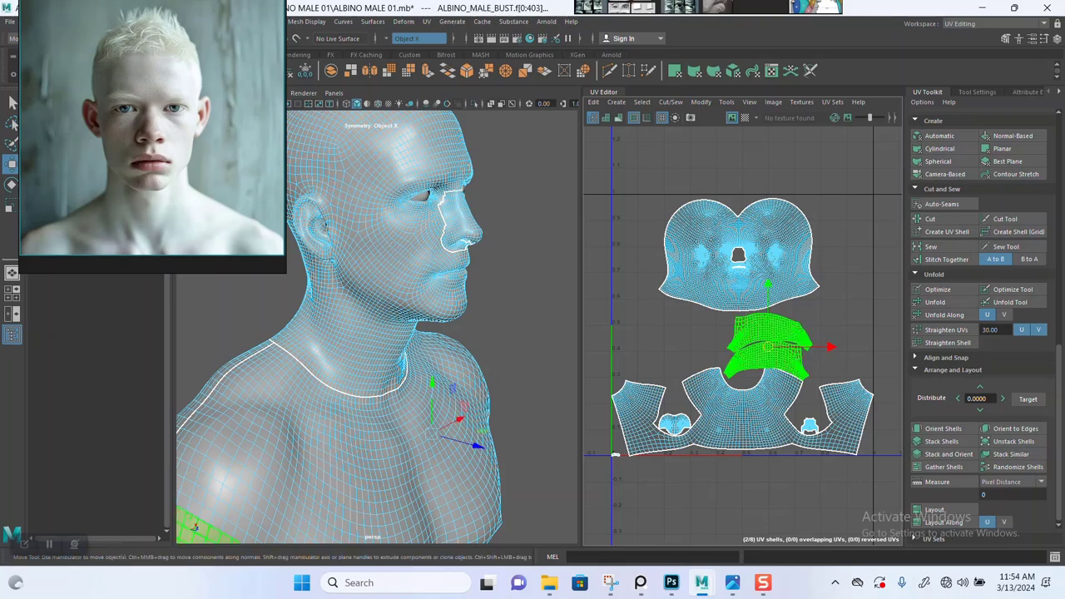
scroll(668, 315, up, 6)
alt+middle_drag(669, 315, 636, 277)
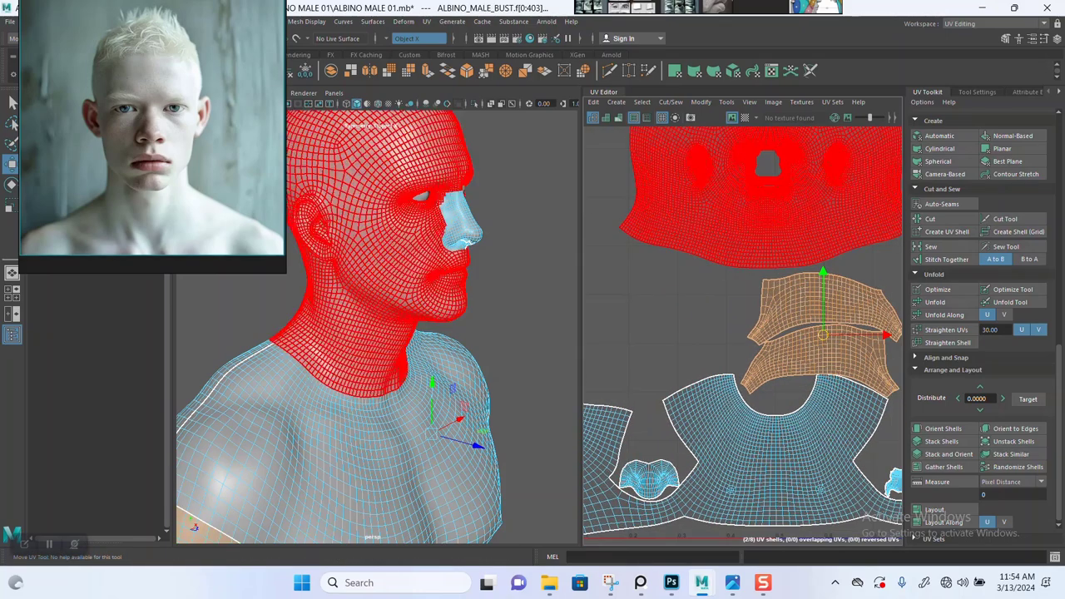
scroll(686, 305, down, 3)
click(419, 38)
click(416, 46)
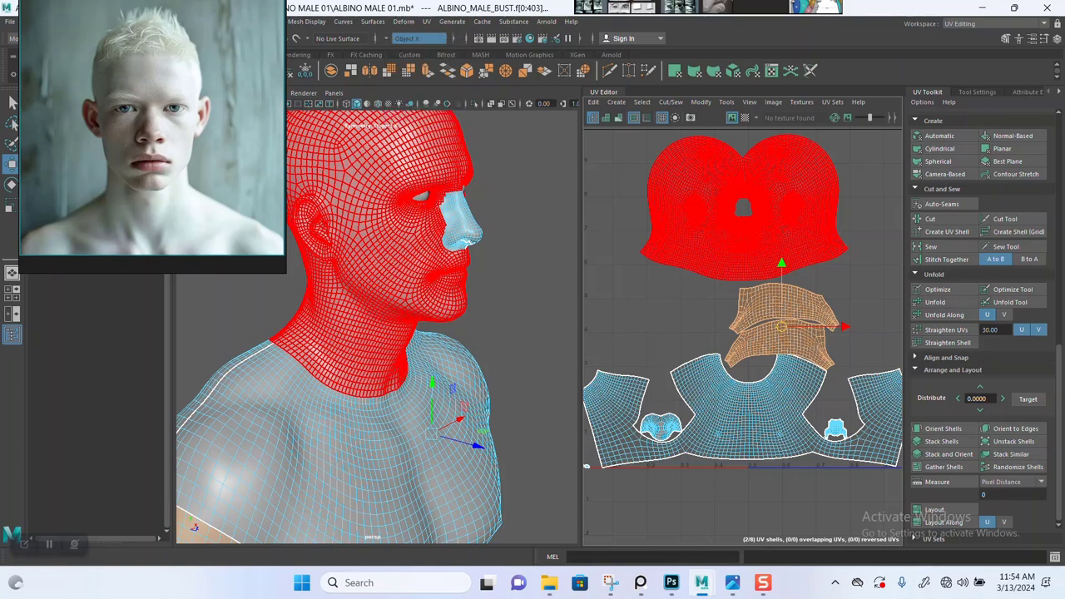
alt+middle_drag(791, 241, 764, 210)
click(836, 279)
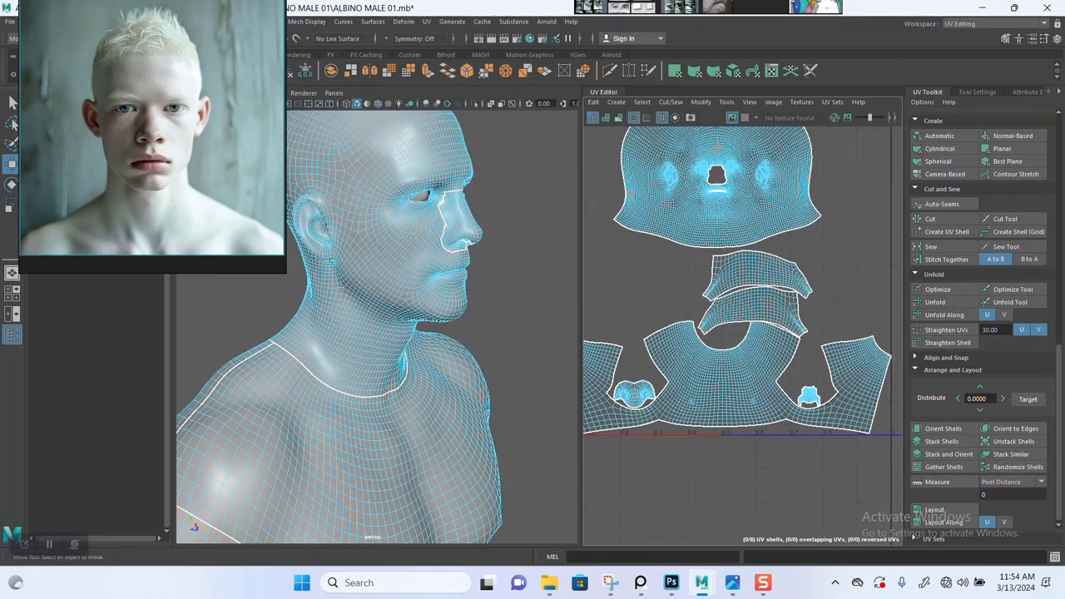
Separate the two upper-arm shells, placing one on each side between the head and torso shells.
scroll(801, 296, down, 3)
click(770, 308)
drag(768, 308, 654, 295)
click(774, 278)
drag(774, 282, 828, 297)
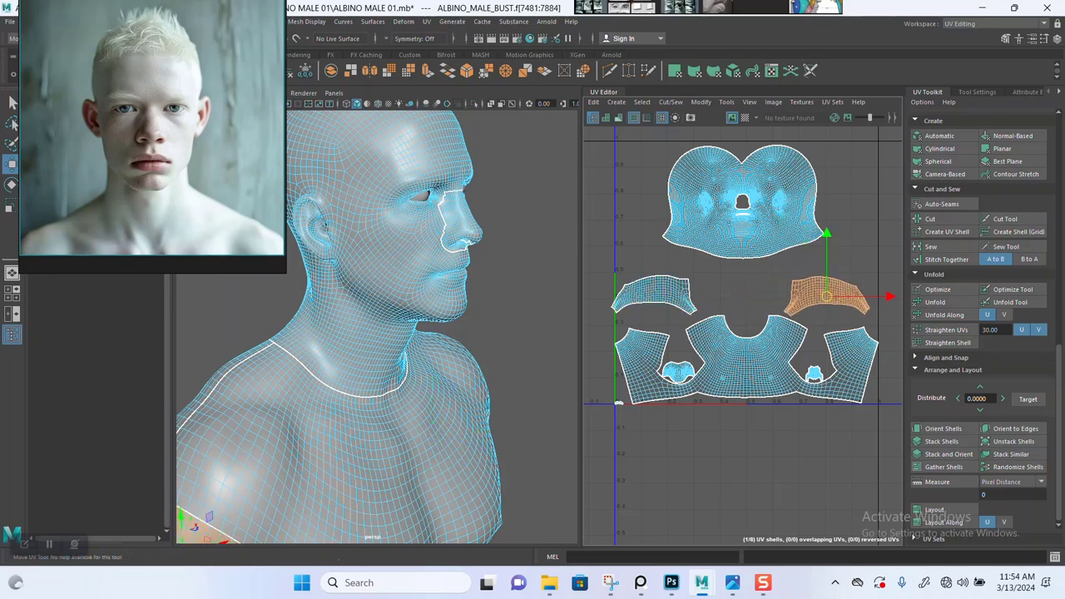
Nudge both upper-arm shells so they sit level with each other inside the 0 to 1 square.
alt+middle_drag(799, 287, 752, 280)
scroll(742, 287, down, 1)
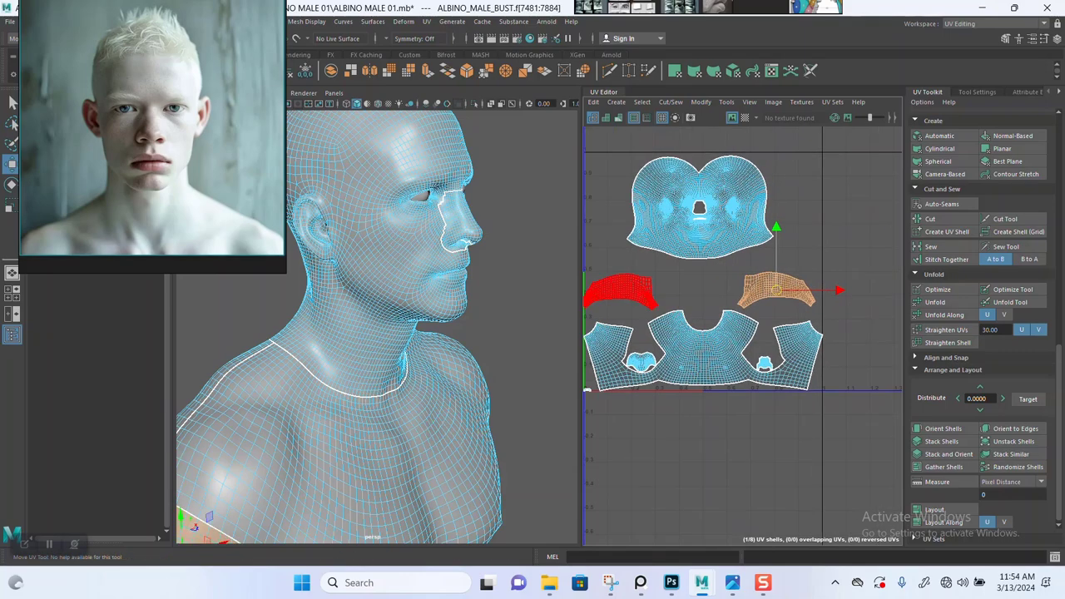
click(638, 289)
drag(619, 292, 627, 289)
click(776, 288)
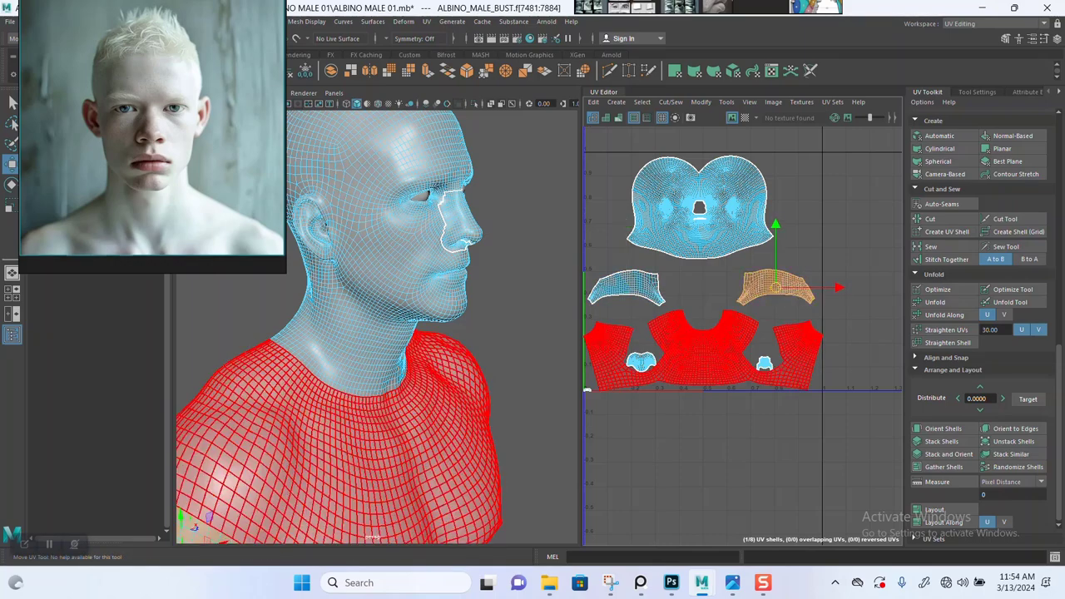
Lower the head shell slightly so it clears the upper border of the 0 to 1 square.
scroll(400, 374, down, 2)
scroll(689, 335, up, 2)
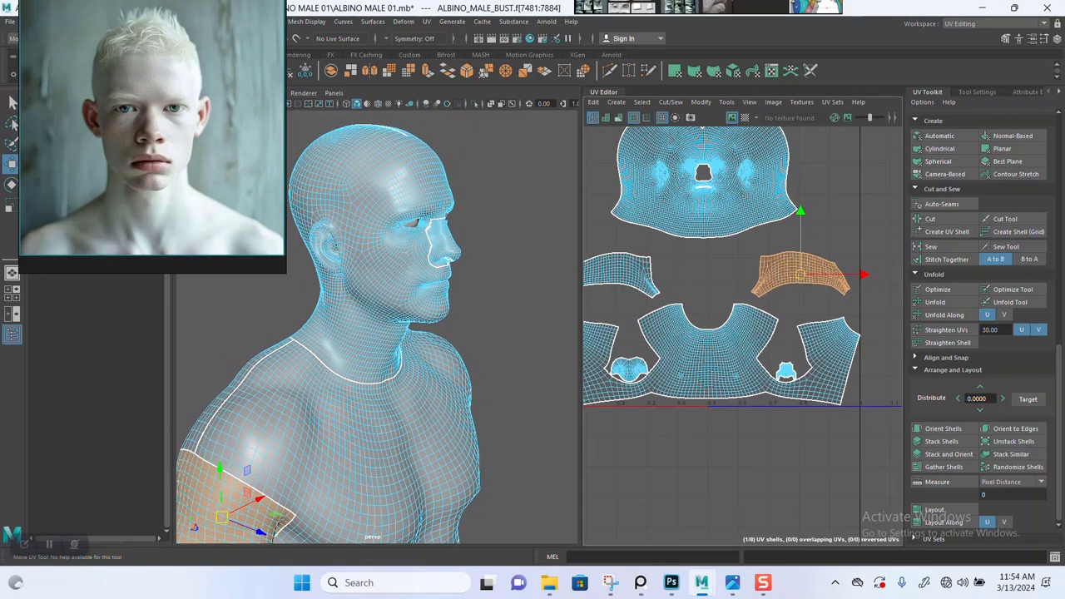
alt+middle_drag(708, 354, 727, 360)
scroll(742, 366, down, 2)
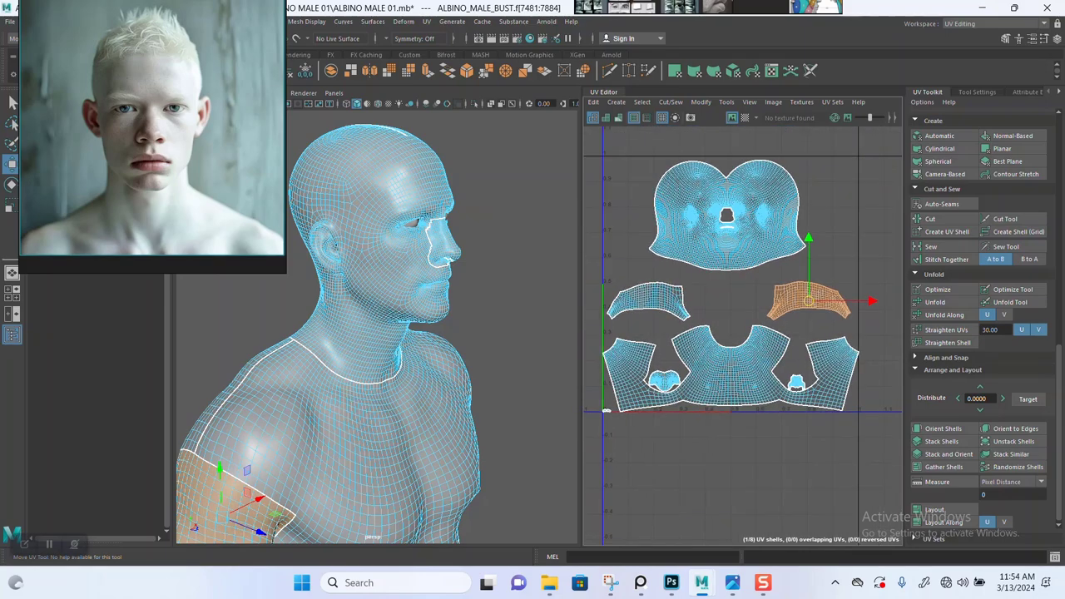
scroll(752, 389, down, 2)
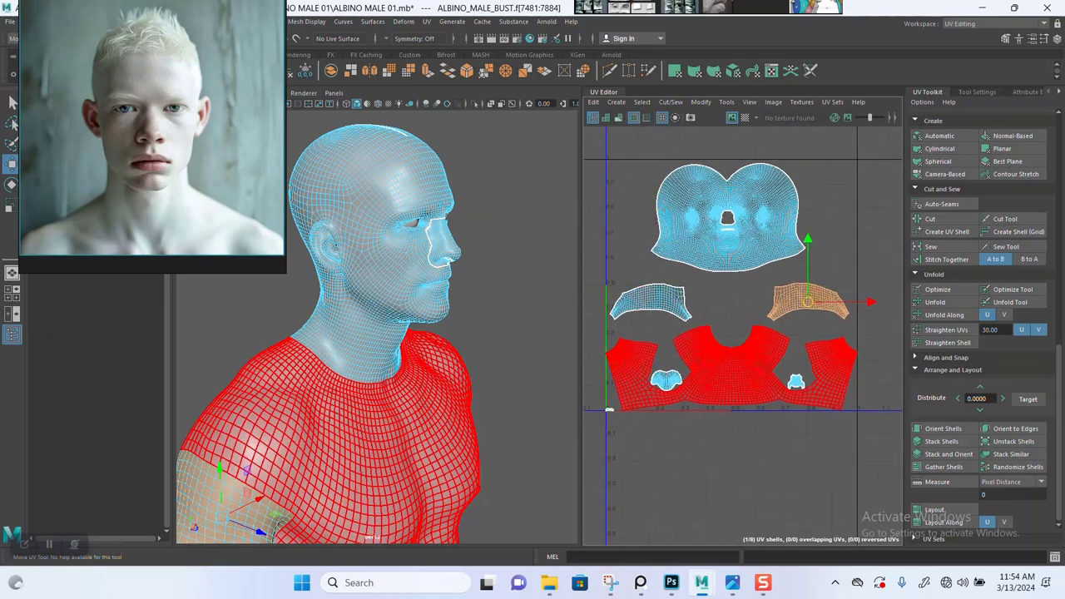
scroll(752, 389, up, 3)
click(732, 242)
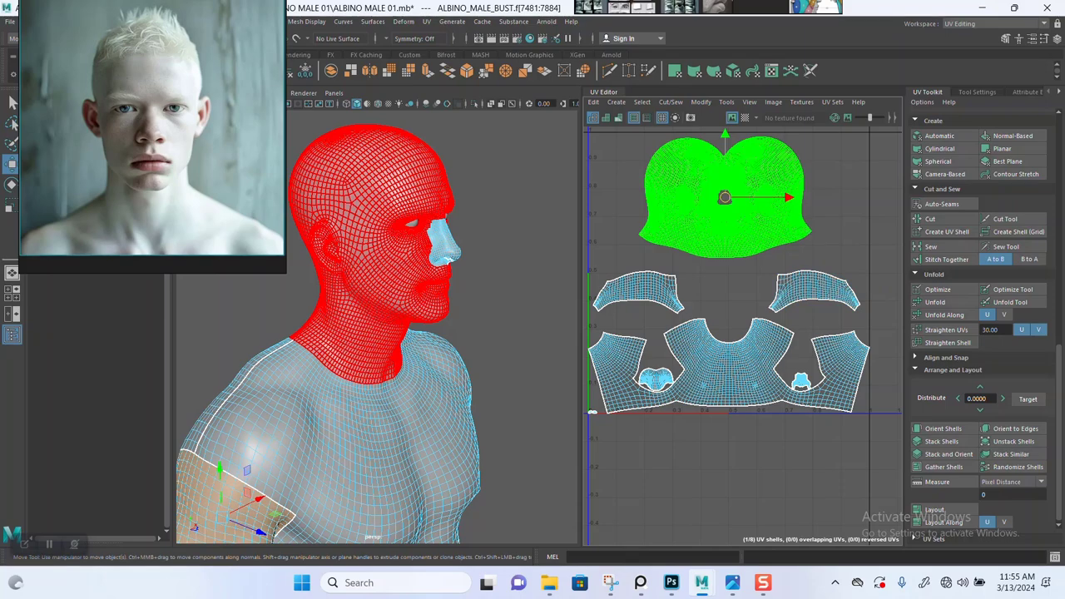
drag(724, 197, 723, 203)
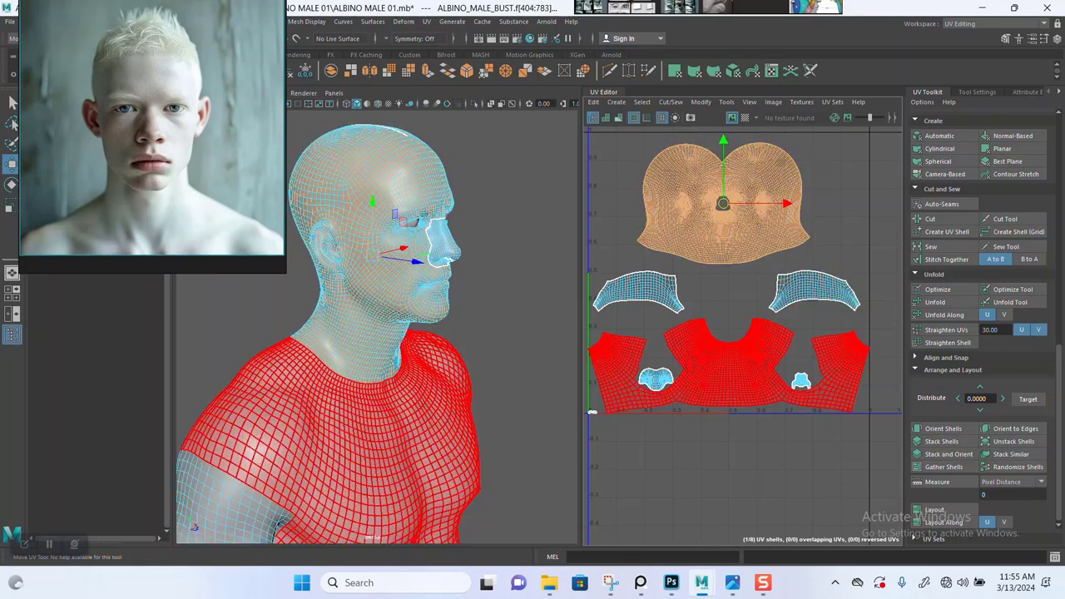
Compare the texel density of the head shell with that of the torso shell at map size 512.
scroll(982, 325, up, 4)
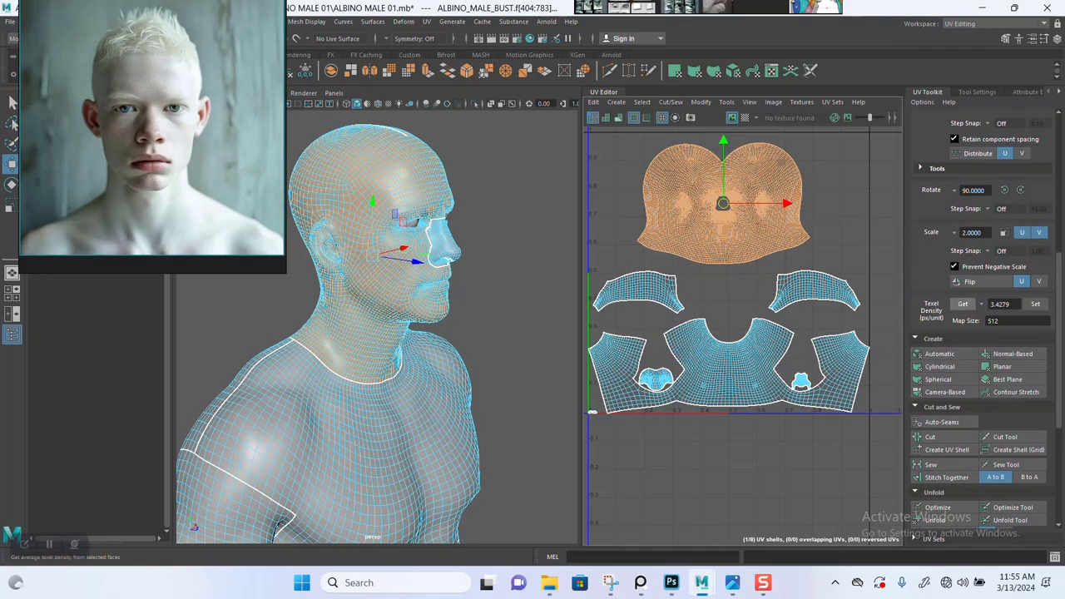
click(963, 304)
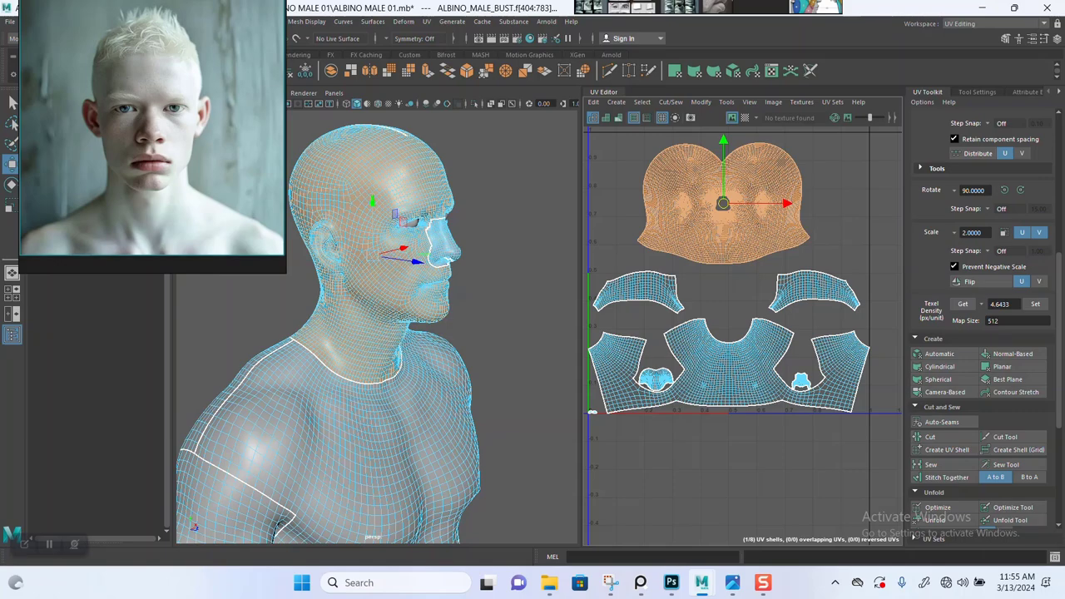
click(761, 361)
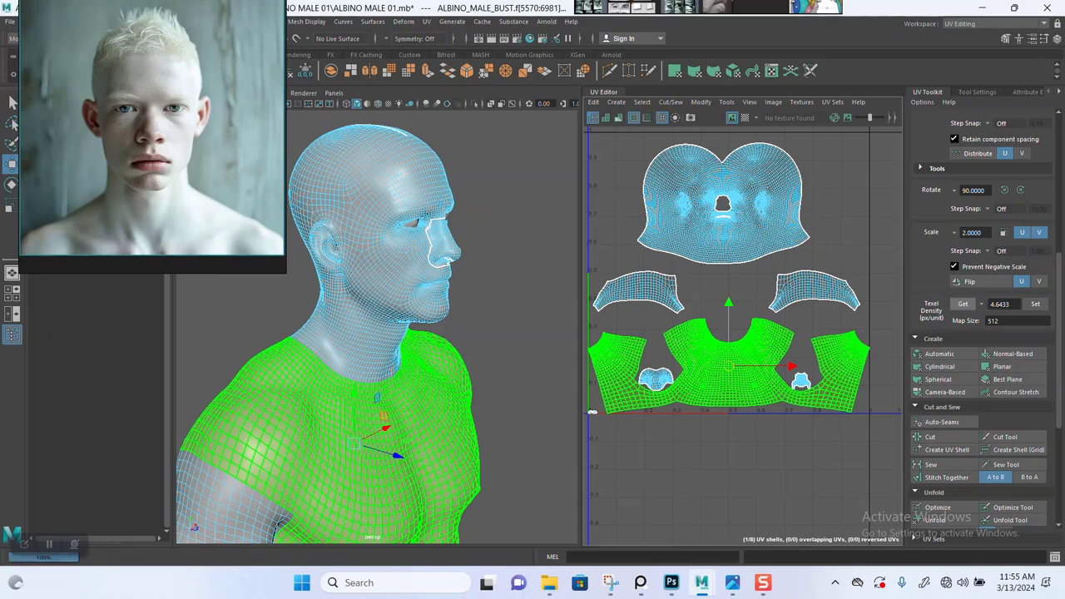
click(963, 304)
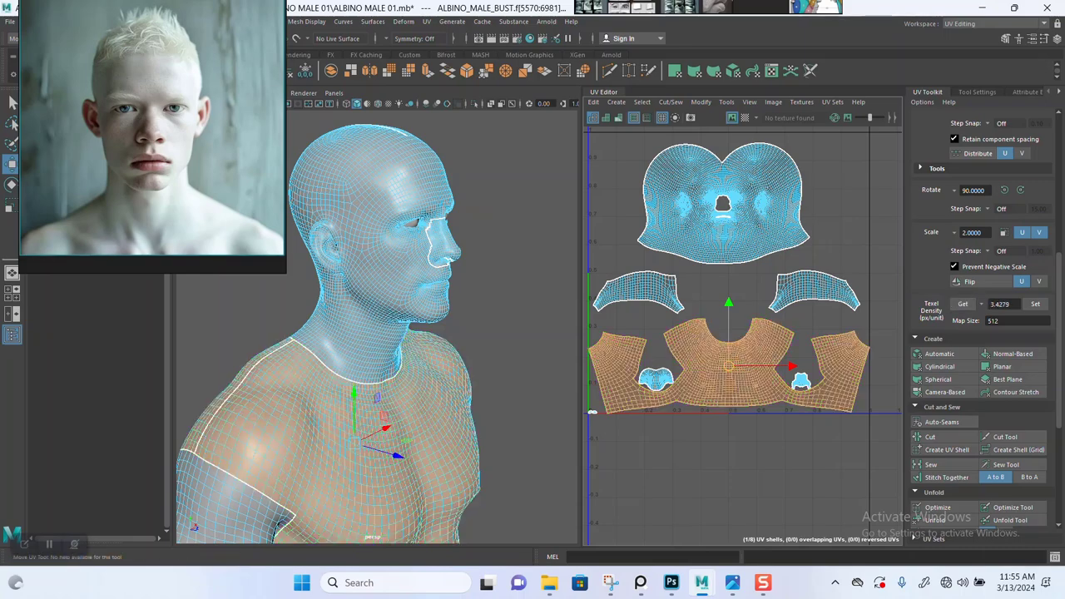
Get the head shell's texel density and apply that value, 4.6433, to the nose shell.
click(766, 226)
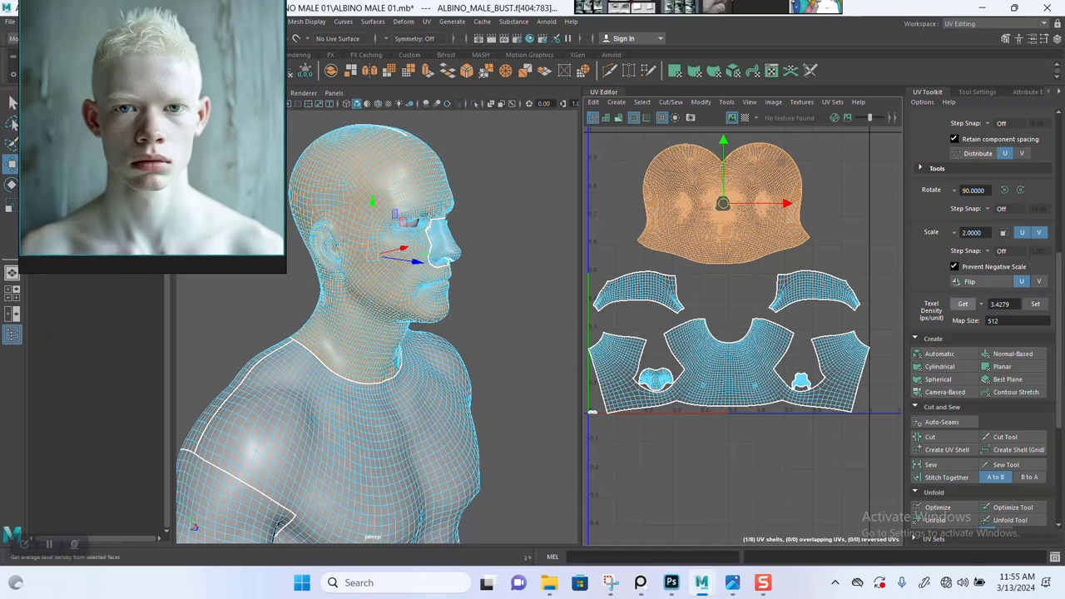
click(962, 304)
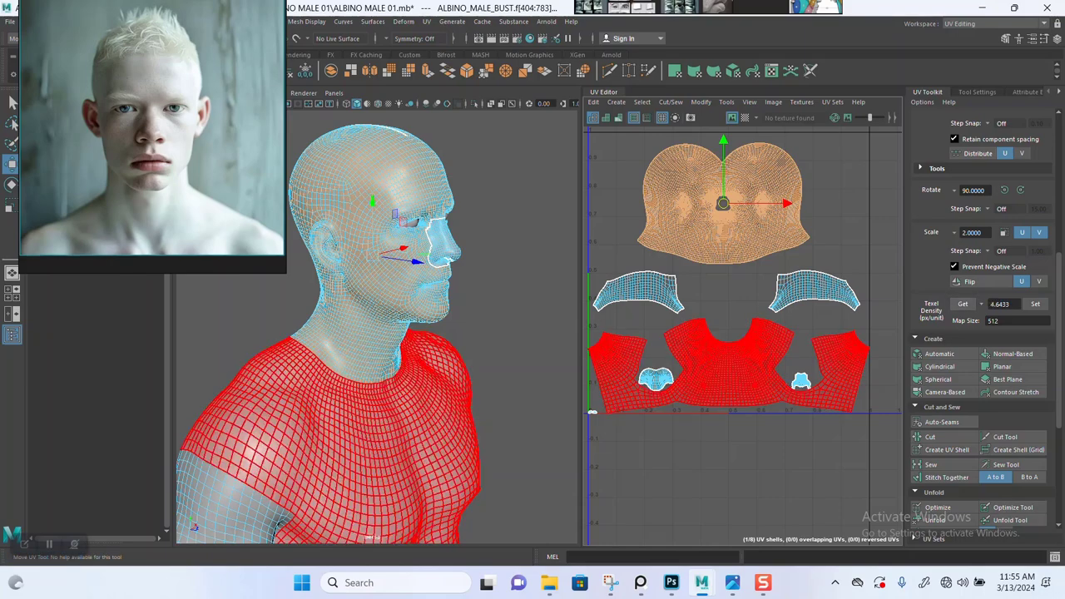
click(801, 381)
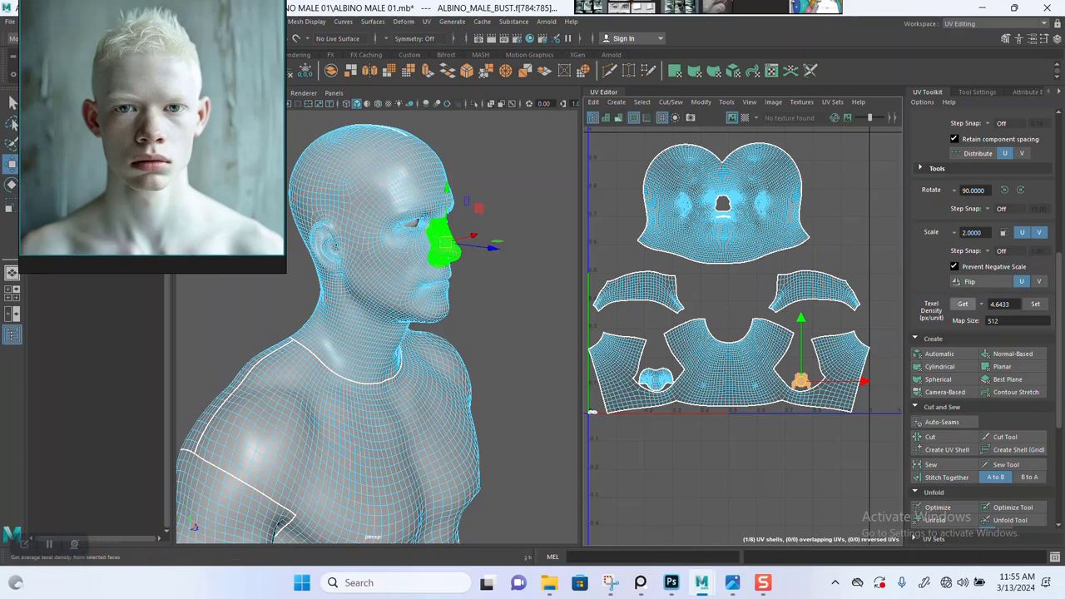
click(1035, 304)
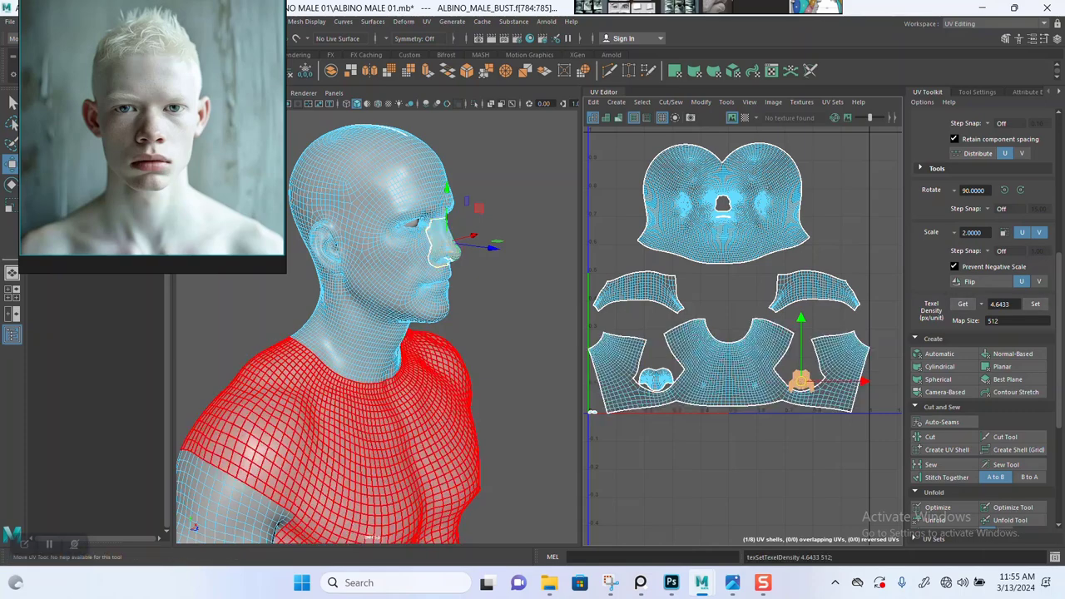
Move the nose shell out beside the head shell and reapply the head's texel density of 4.6433 to it.
drag(801, 381, 829, 202)
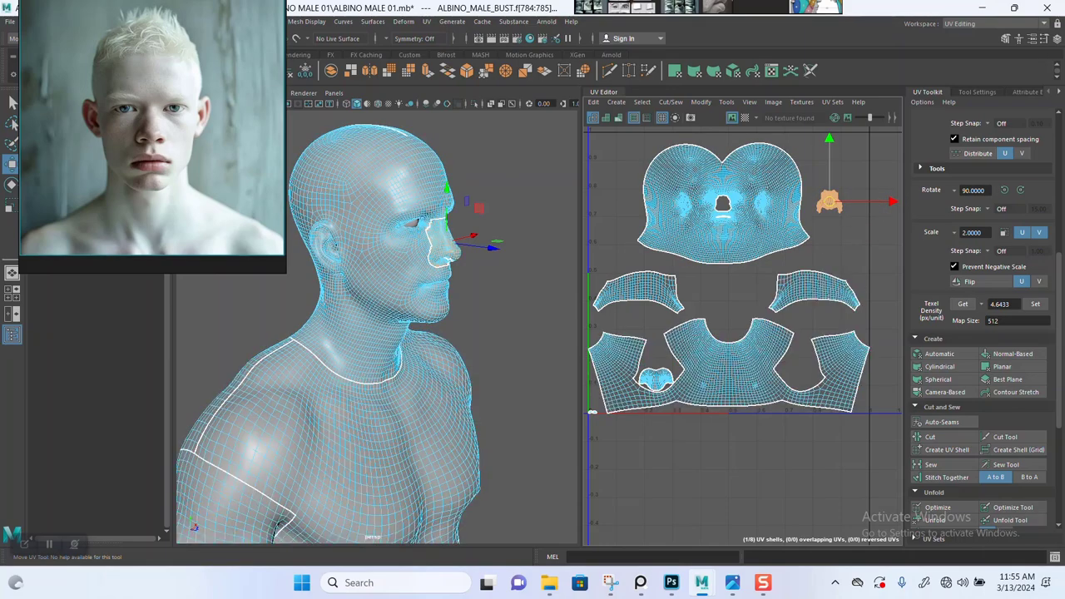
click(732, 238)
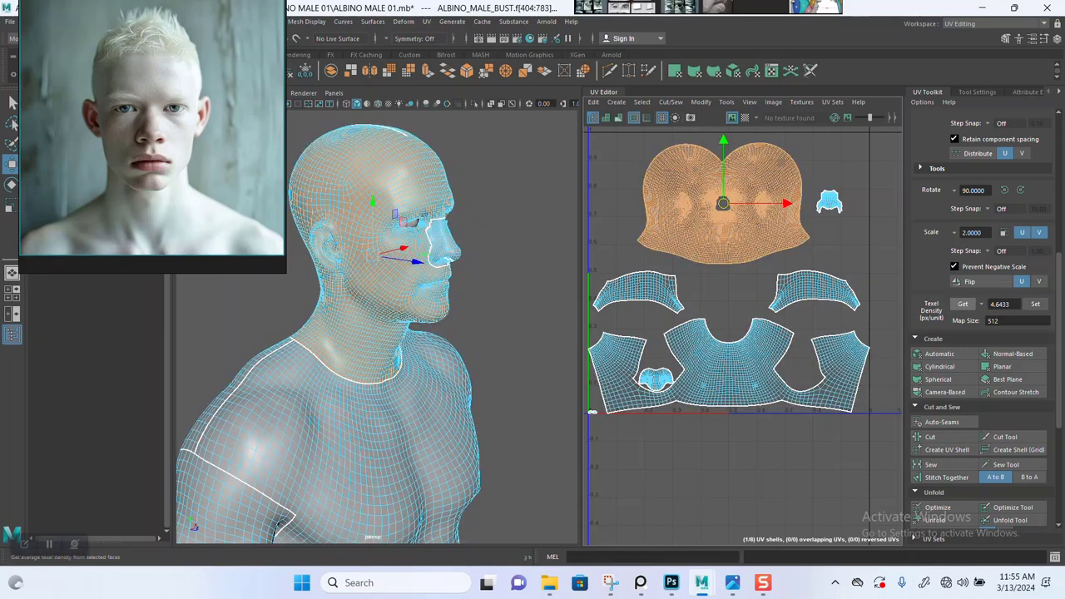
click(828, 203)
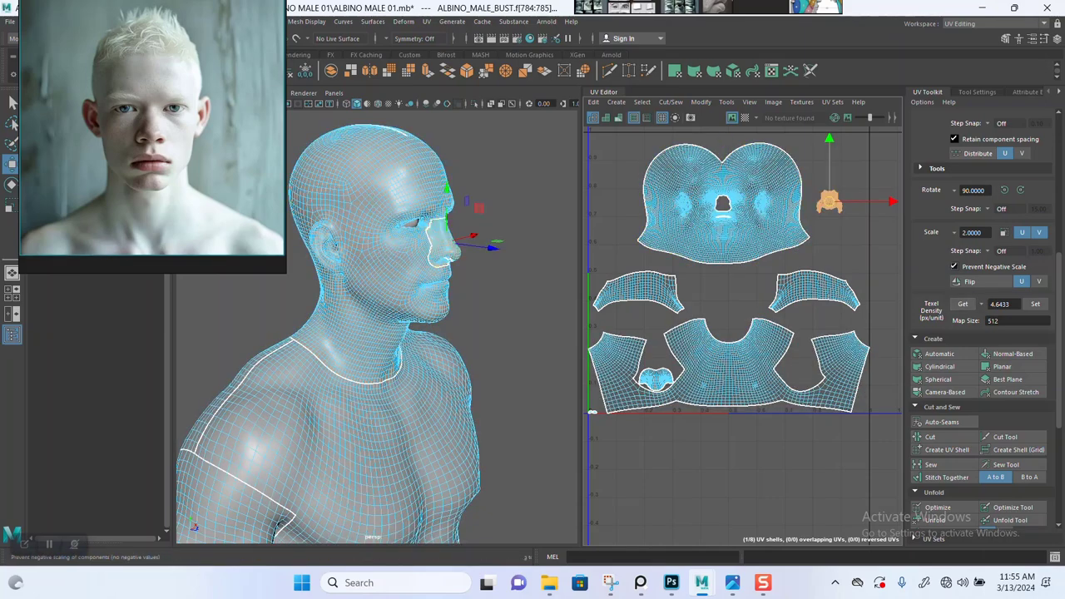
click(1035, 304)
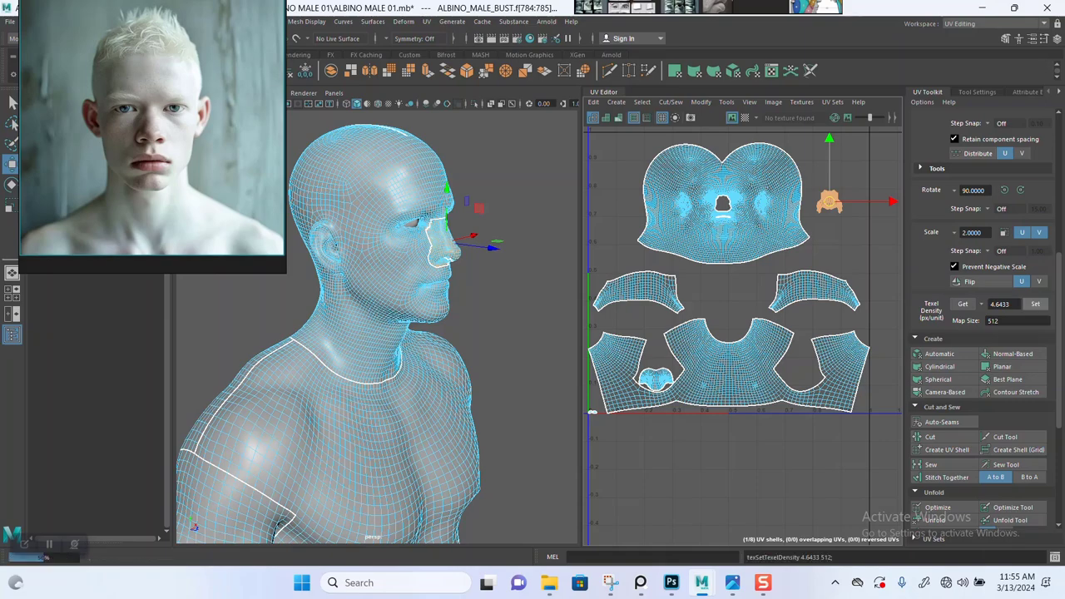
Select the two tiny shells near the UV origin and set their texel density to 4.6433.
scroll(732, 379, down, 1)
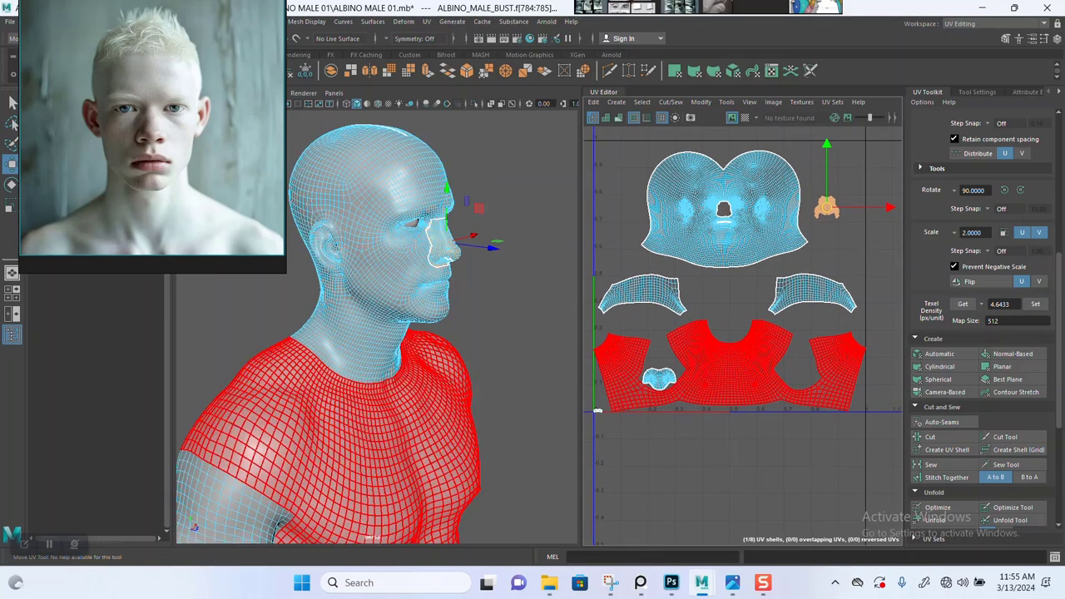
scroll(732, 378, up, 2)
alt+middle_drag(732, 379, 780, 342)
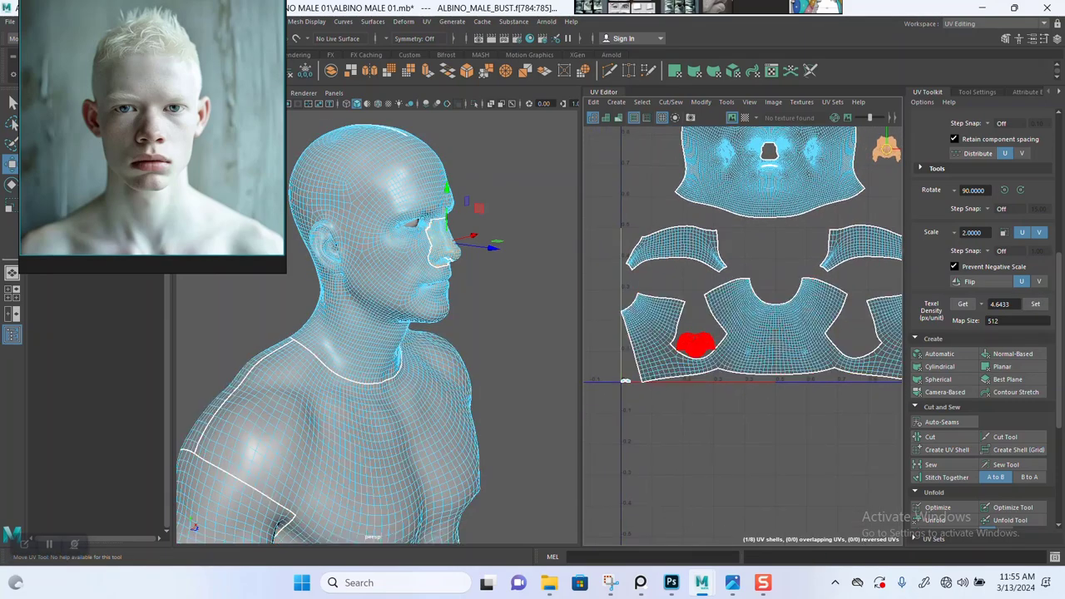
scroll(633, 373, up, 3)
alt+middle_drag(633, 373, 717, 362)
drag(674, 374, 722, 408)
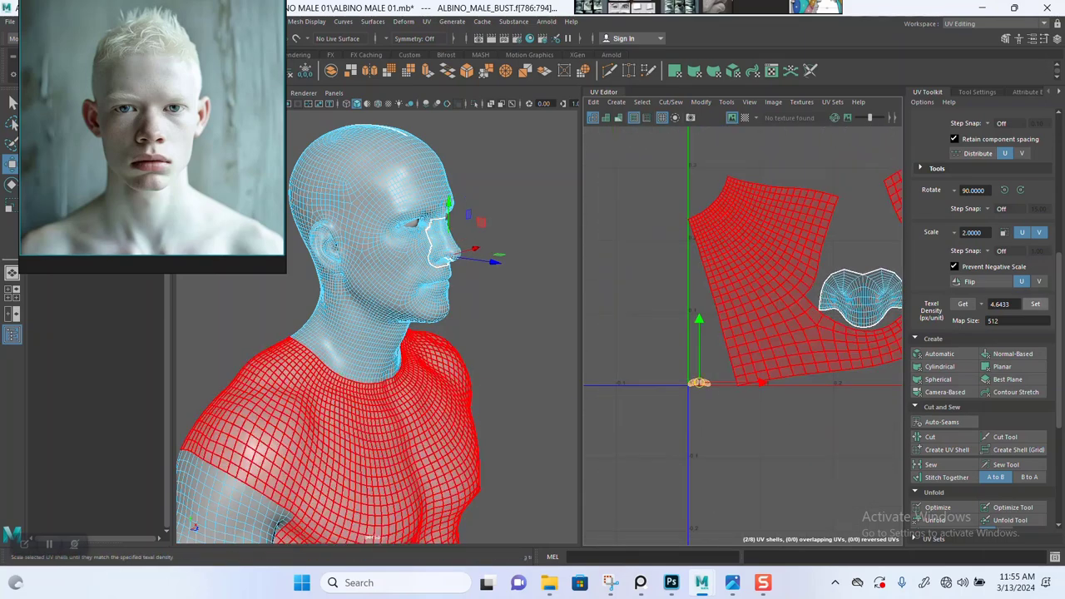
click(1035, 305)
Move the two tiny shells into the gap below the head shell, side by side between the upper-arm shells.
scroll(811, 391, down, 2)
alt+middle_drag(881, 340, 799, 371)
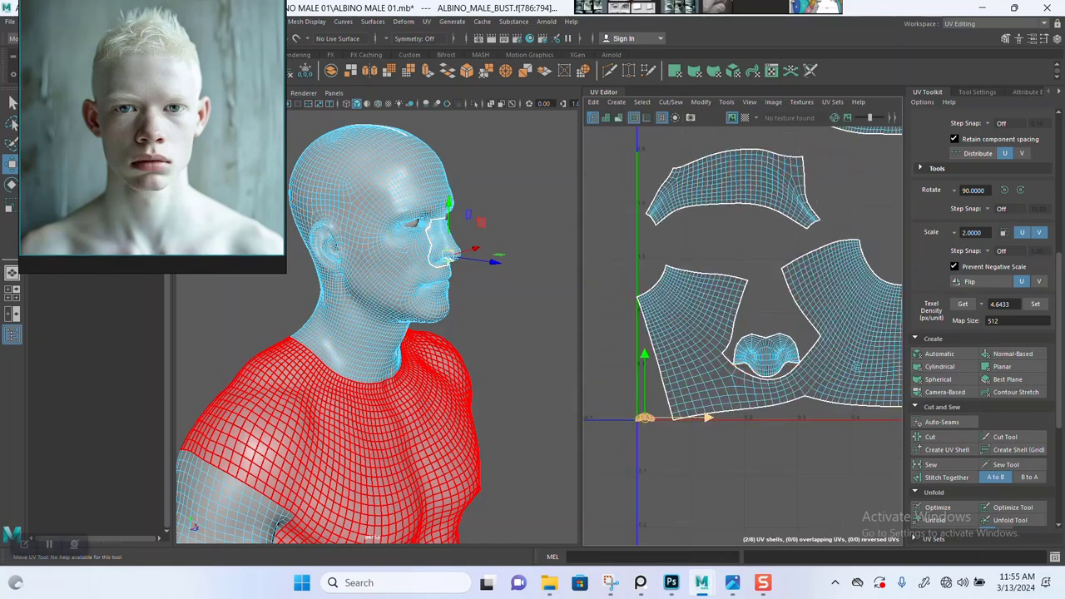
drag(645, 418, 857, 196)
alt+middle_drag(857, 197, 729, 320)
drag(729, 319, 841, 264)
click(787, 297)
scroll(786, 298, up, 5)
click(760, 265)
scroll(765, 372, down, 6)
scroll(738, 372, down, 3)
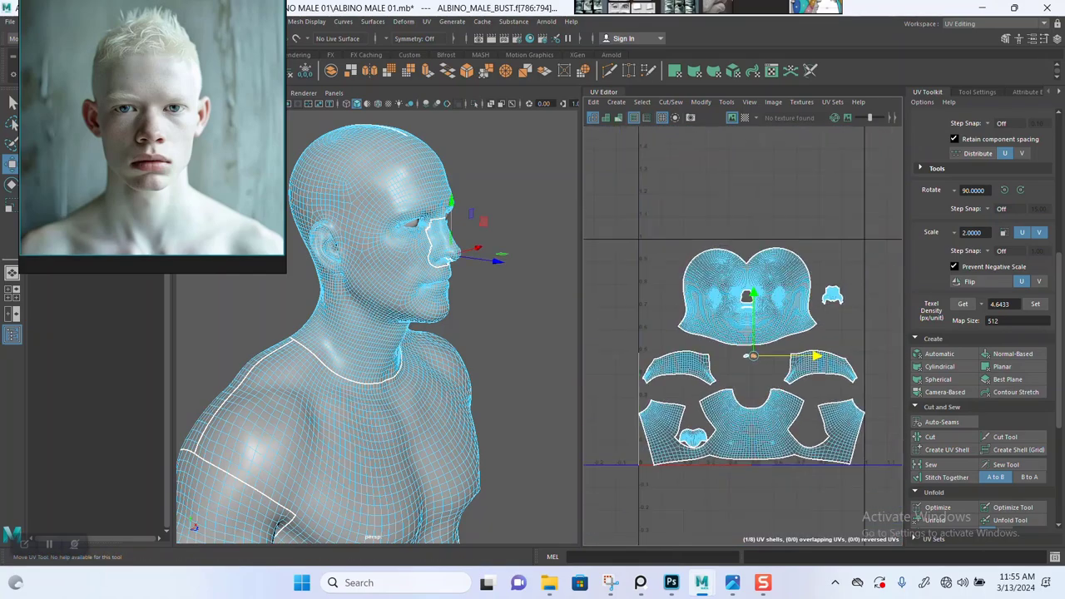
Check the finished shell layout and save the scene.
alt+middle_drag(752, 310, 732, 286)
scroll(730, 330, up, 2)
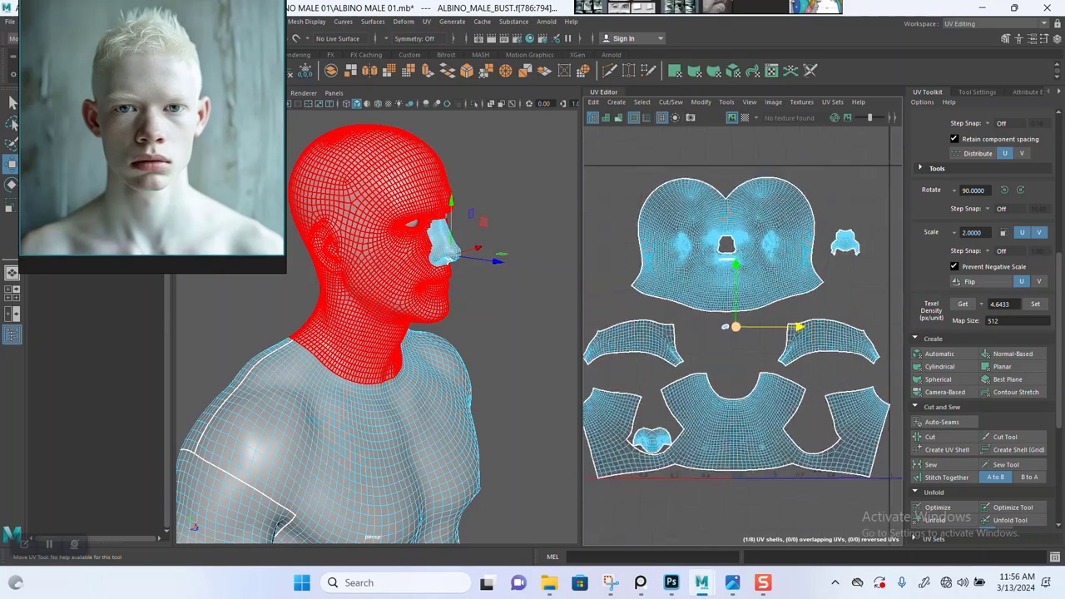
alt+middle_drag(730, 330, 722, 347)
scroll(720, 348, down, 1)
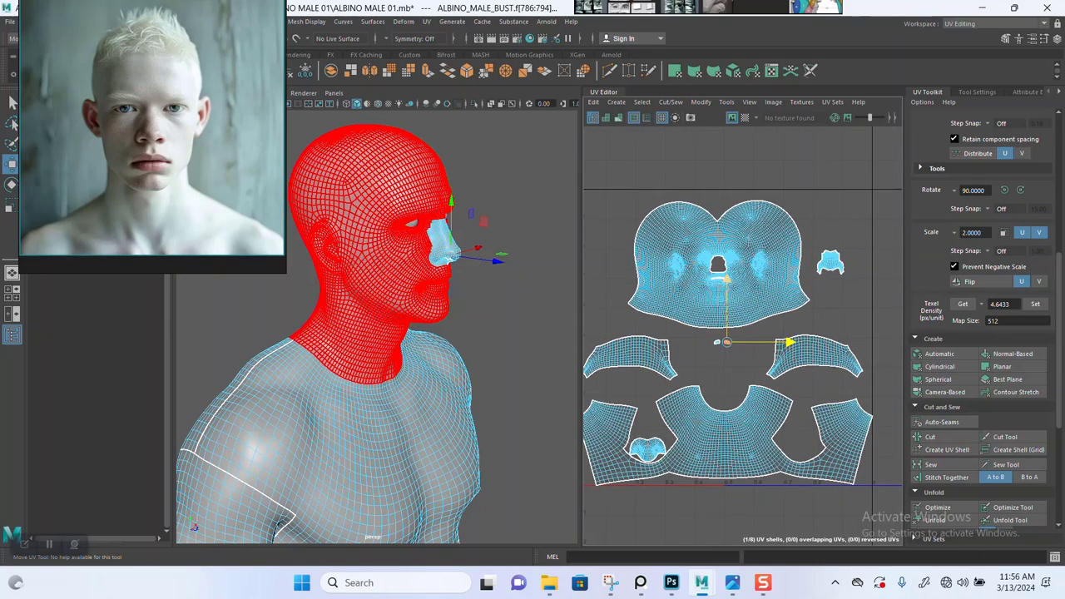
key(ctrl+s)
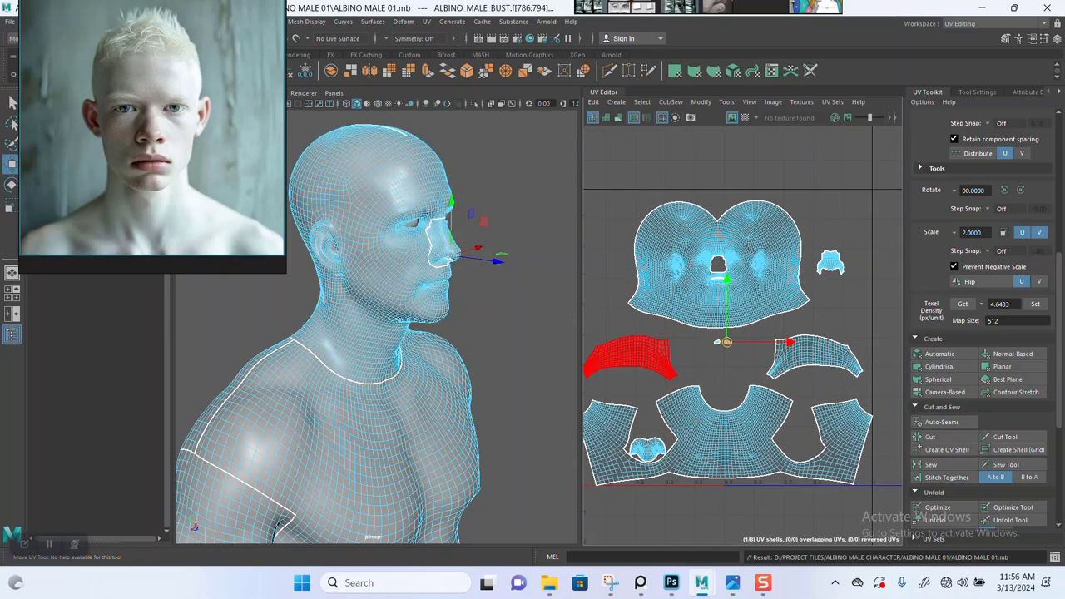
alt+drag(491, 367, 488, 368)
key(ctrl+s)
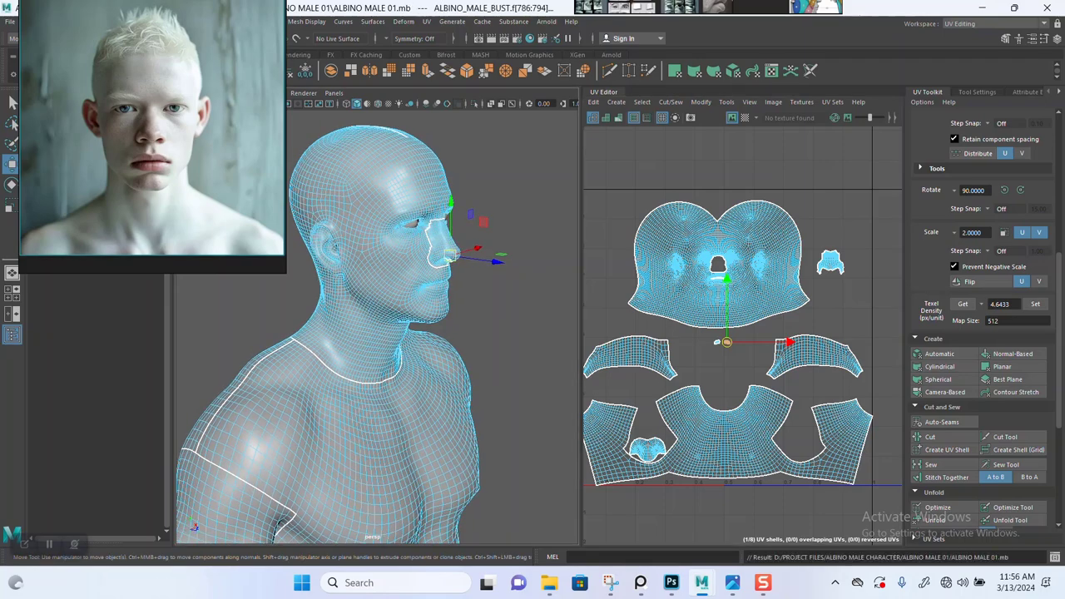
Display the checker map on the bust and examine the pattern across the face, nose, neck and torso.
scroll(499, 358, down, 3)
click(499, 358)
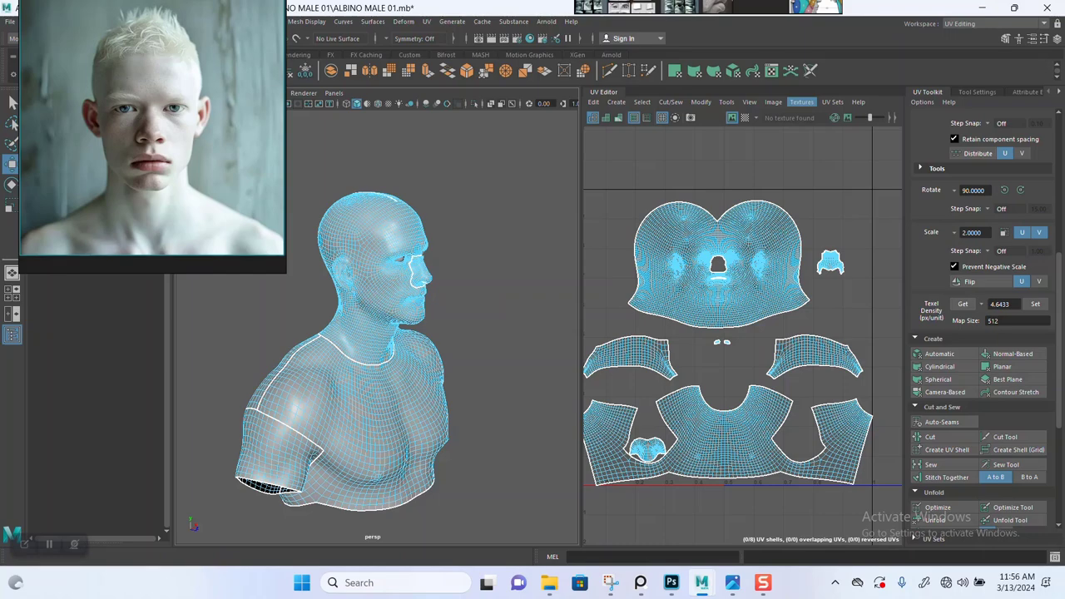
click(801, 101)
click(821, 122)
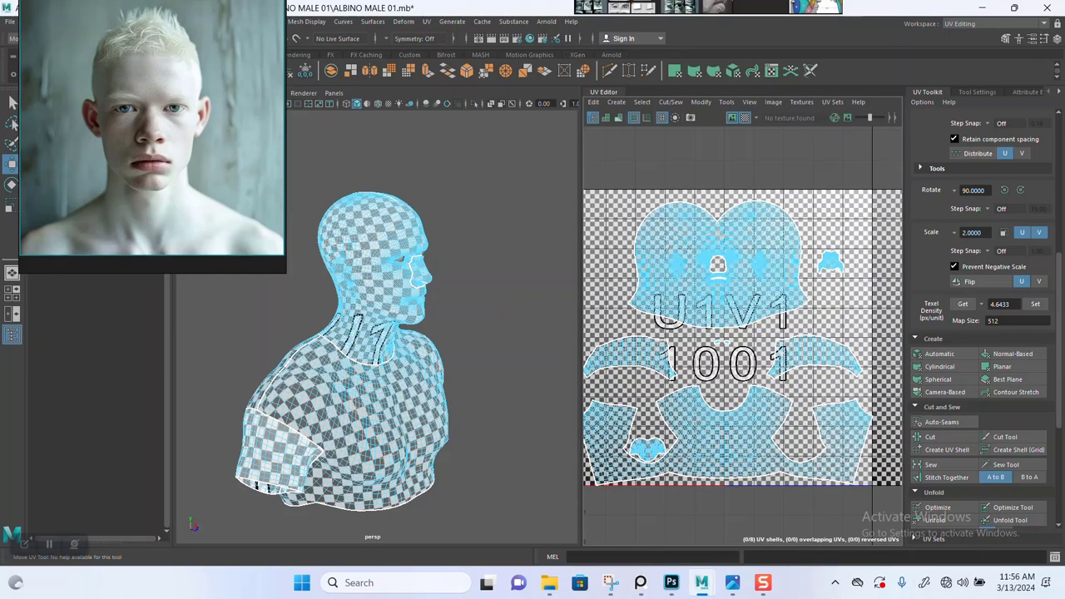
scroll(376, 320, up, 3)
alt+drag(433, 350, 362, 370)
scroll(376, 333, up, 4)
mouse_move(362, 358)
alt+right_down()
mouse_move(437, 358)
mouse_move(358, 358)
alt+right_up()
mouse_move(357, 358)
alt+mouse_down()
mouse_move(363, 337)
mouse_move(366, 347)
alt+mouse_up()
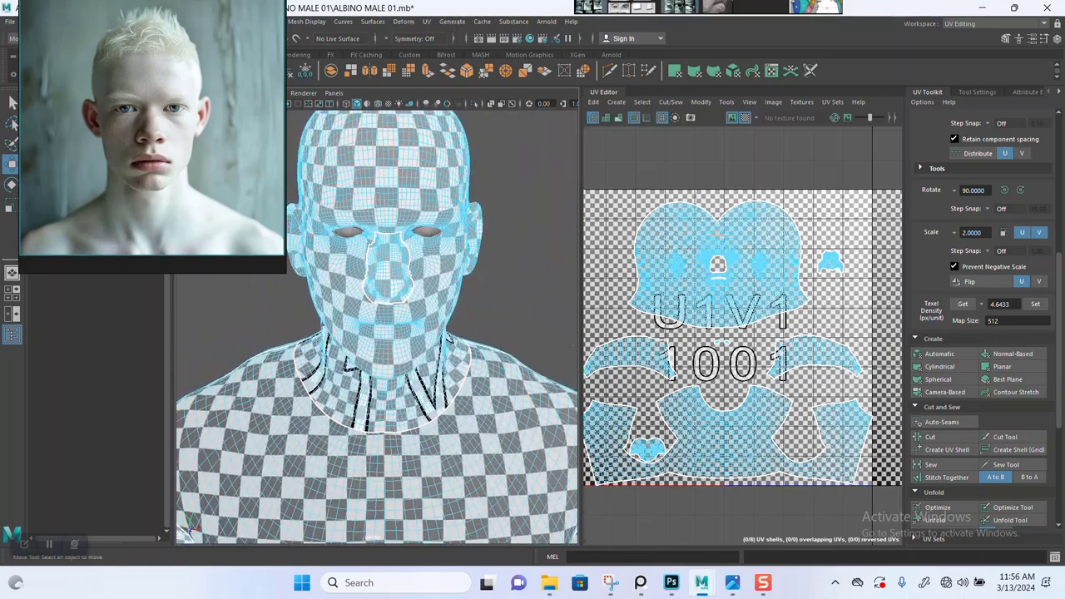
scroll(718, 216, up, 2)
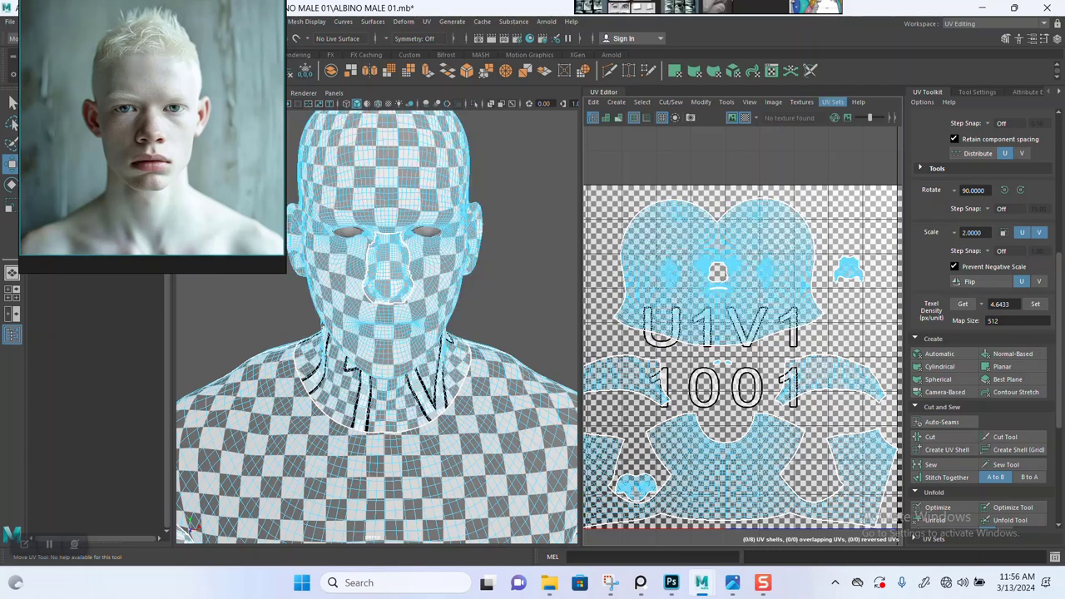
Remove the checker map from the bust and save the scene.
click(802, 103)
click(830, 122)
alt+right_drag(441, 333, 374, 333)
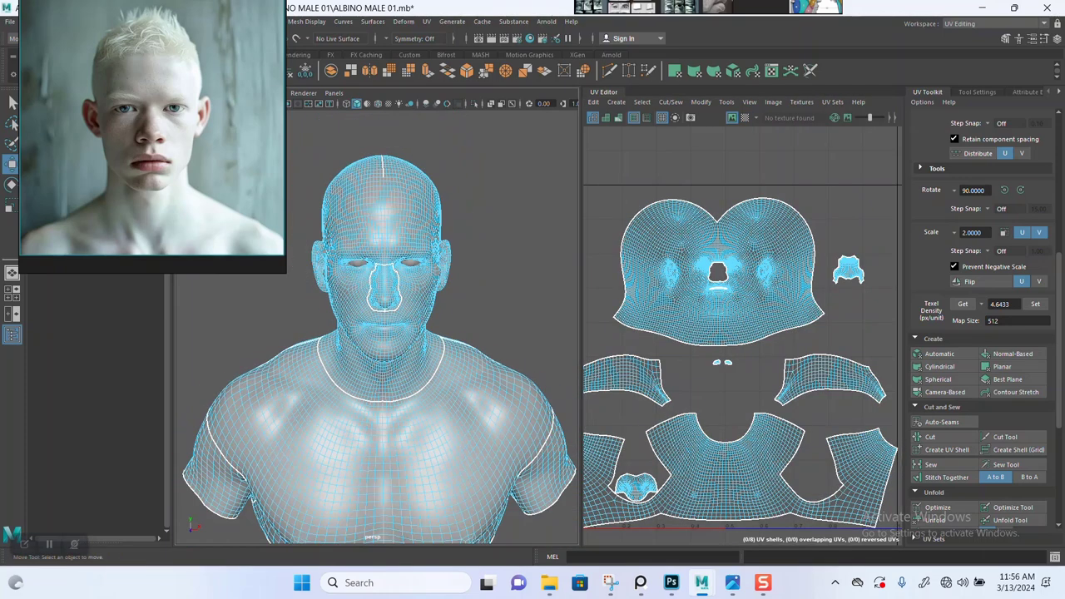
key(ctrl+s)
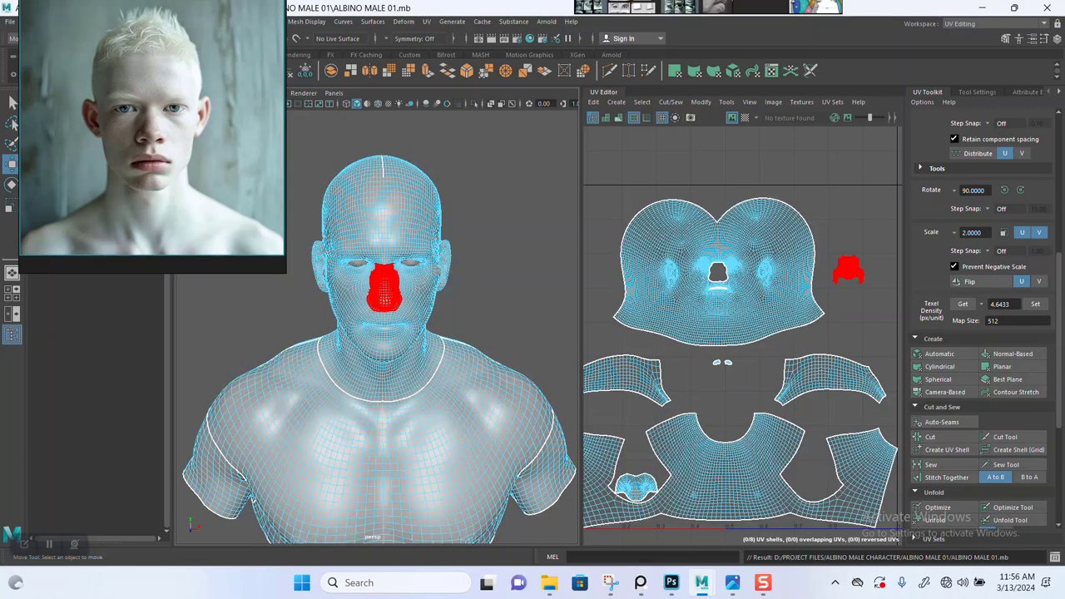
Return the bust to object mode, clear the selection and save the scene again.
right_drag(395, 281, 441, 250)
click(499, 249)
alt+drag(441, 250, 441, 237)
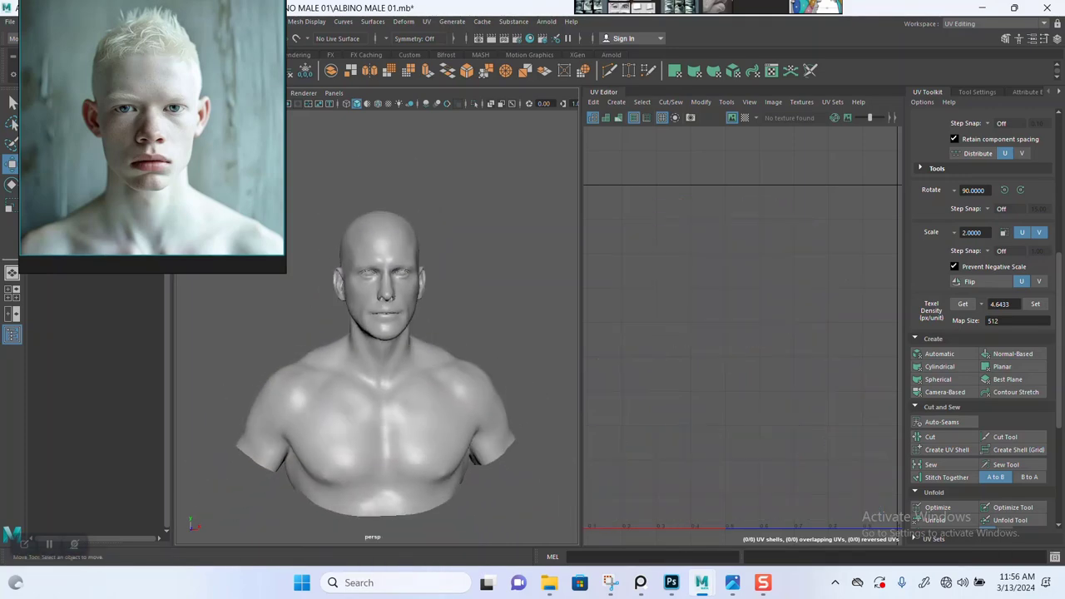
key(ctrl+s)
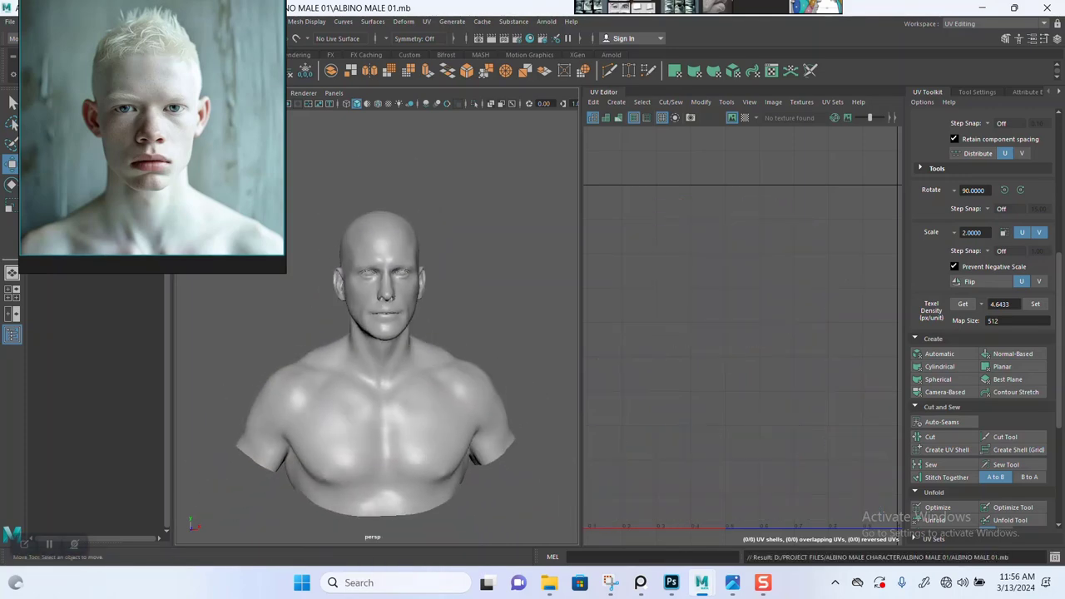
Move the floating reference image off the outliner and main menus, and frame the bust from the front.
alt+right_drag(416, 333, 391, 333)
mouse_move(391, 332)
alt+mouse_down()
mouse_move(499, 339)
mouse_move(387, 340)
alt+mouse_up()
scroll(387, 339, up, 3)
right_drag(166, 167, 960, 226)
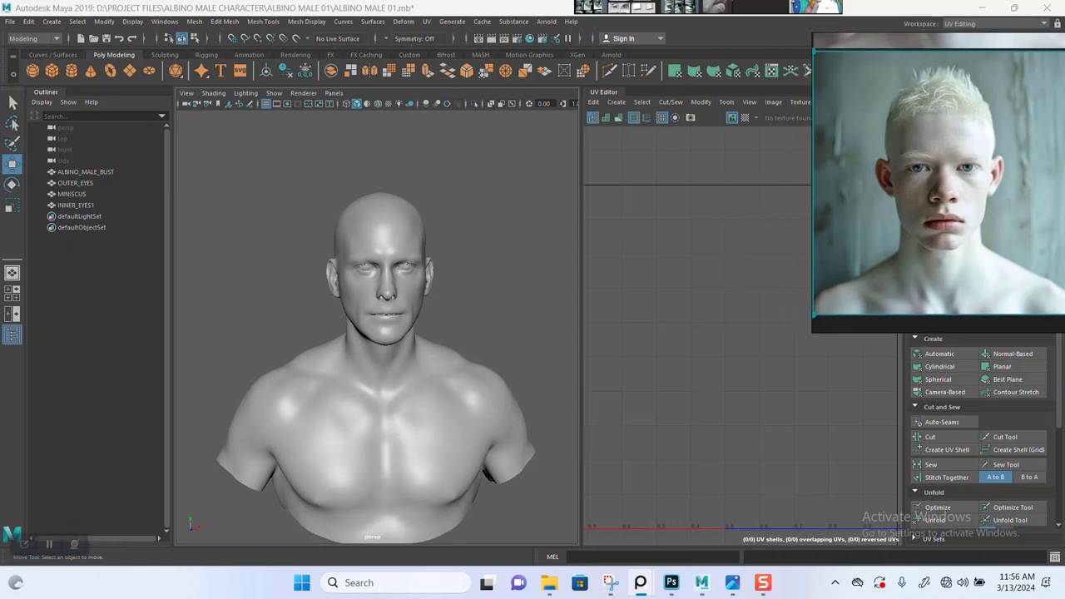
mouse_move(391, 337)
alt+mouse_down()
mouse_move(416, 331)
mouse_move(387, 320)
alt+mouse_up()
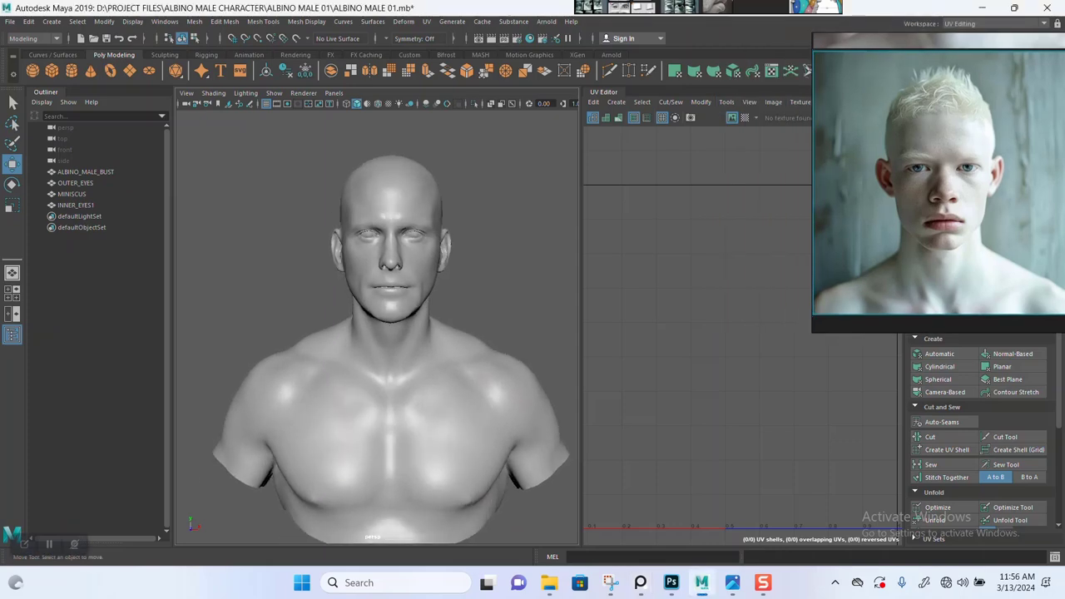
Start Export Selection and point it to the folder D:\PROJECT FILES\ALBINO MALE CHARACTER\ALBINO MALE 01, copied from File Explorer.
click(10, 22)
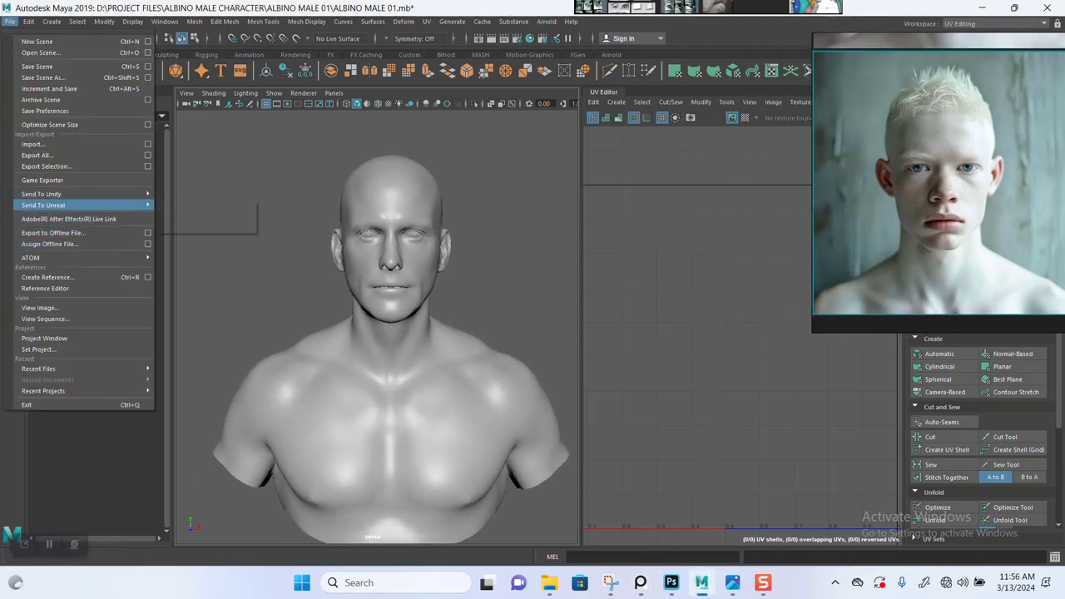
click(49, 166)
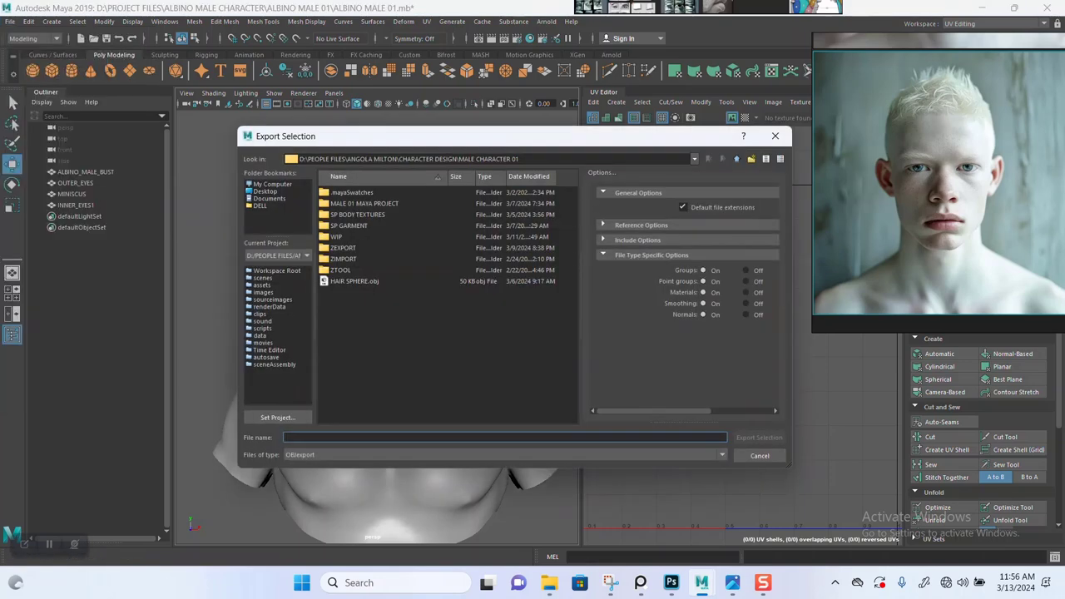
mouse_move(550, 583)
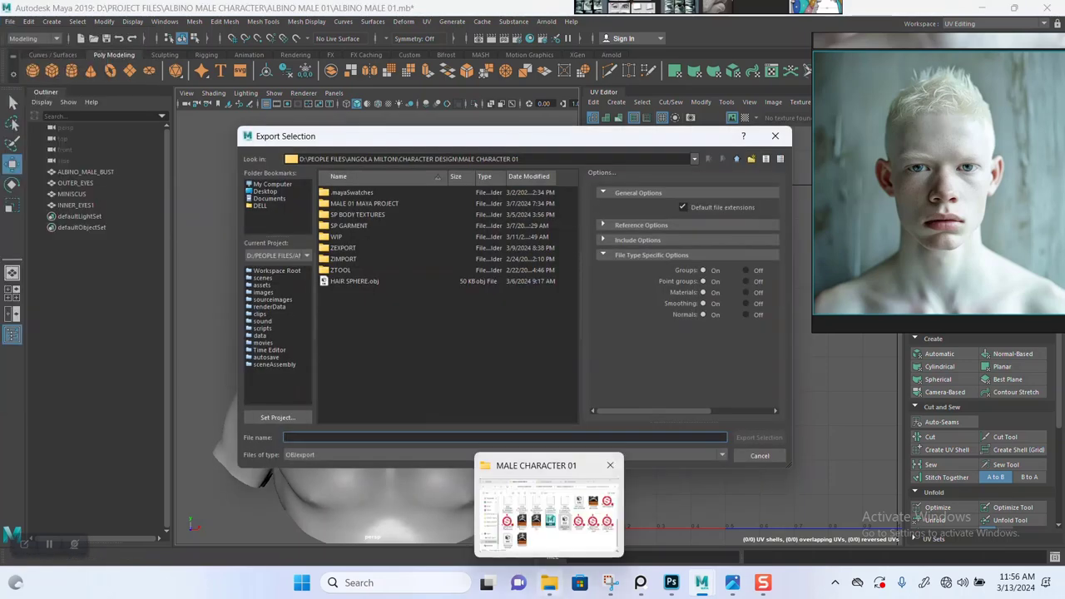
click(549, 517)
click(649, 122)
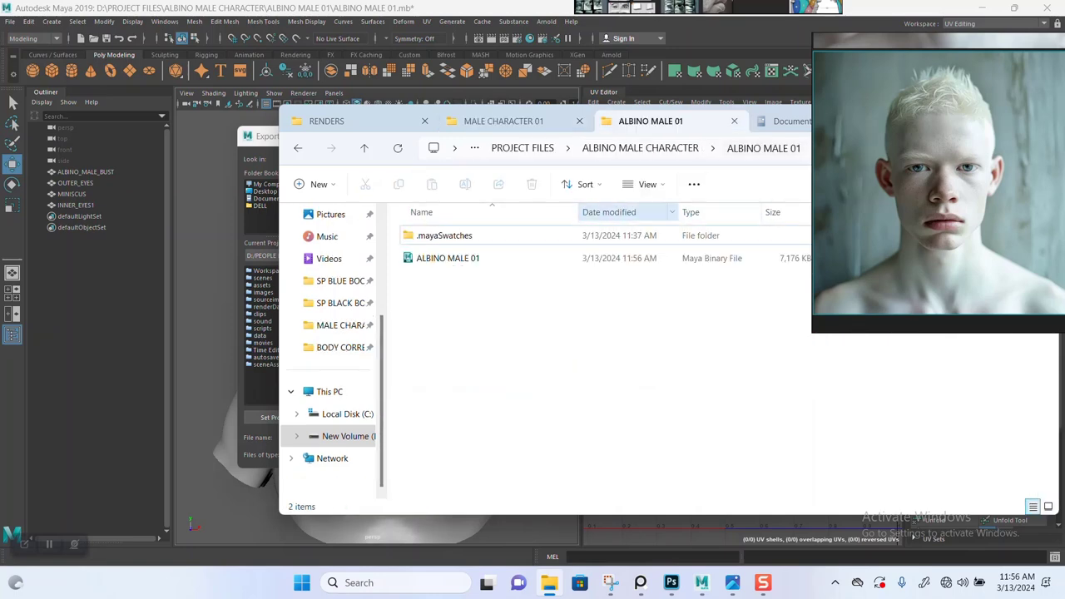
click(840, 148)
key(ctrl+c)
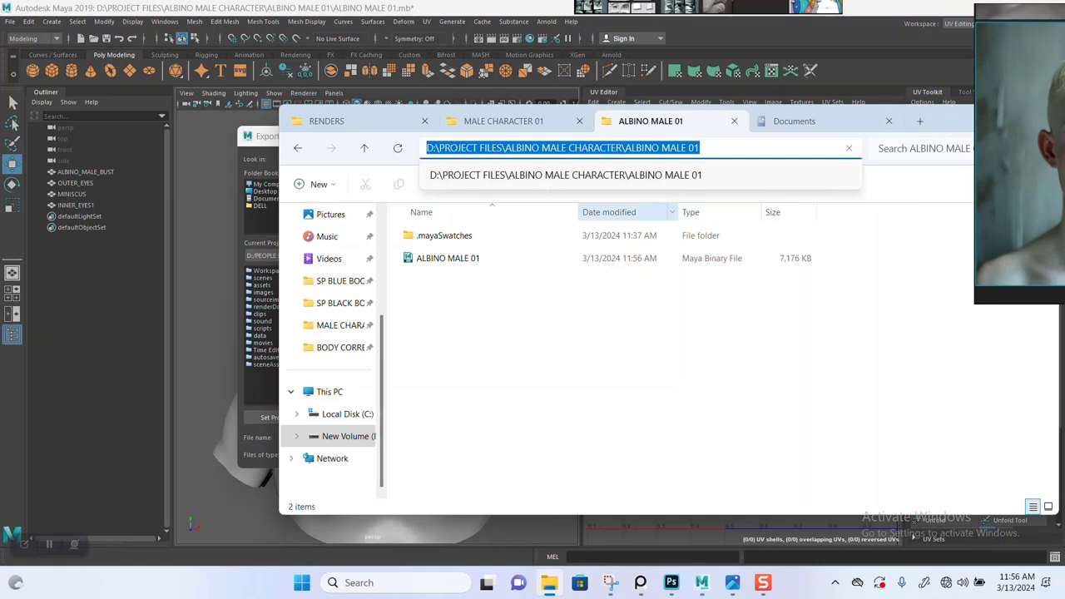
click(263, 136)
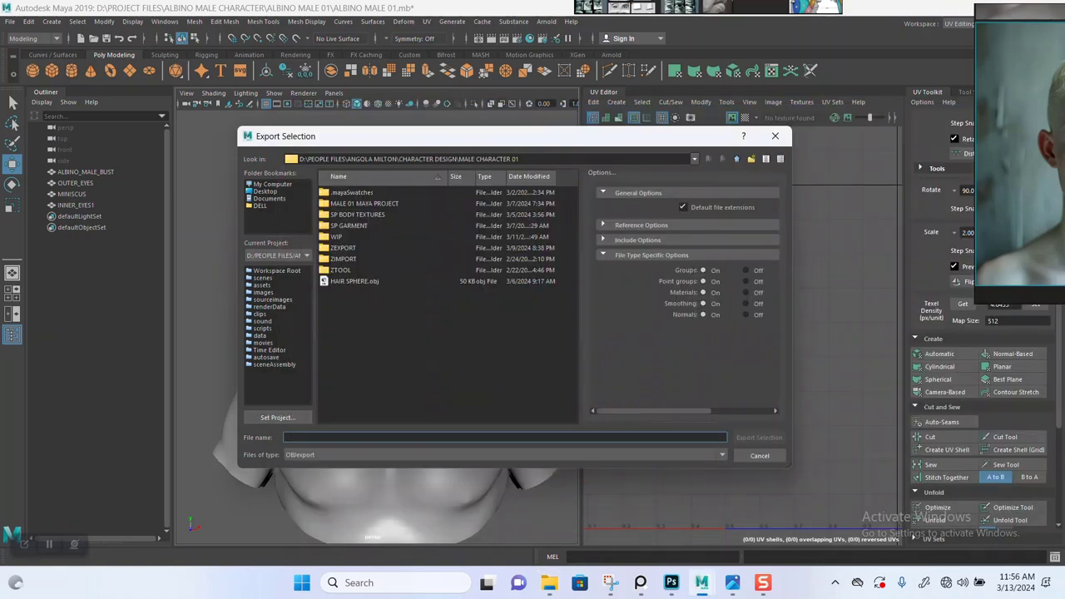
drag(526, 158, 296, 159)
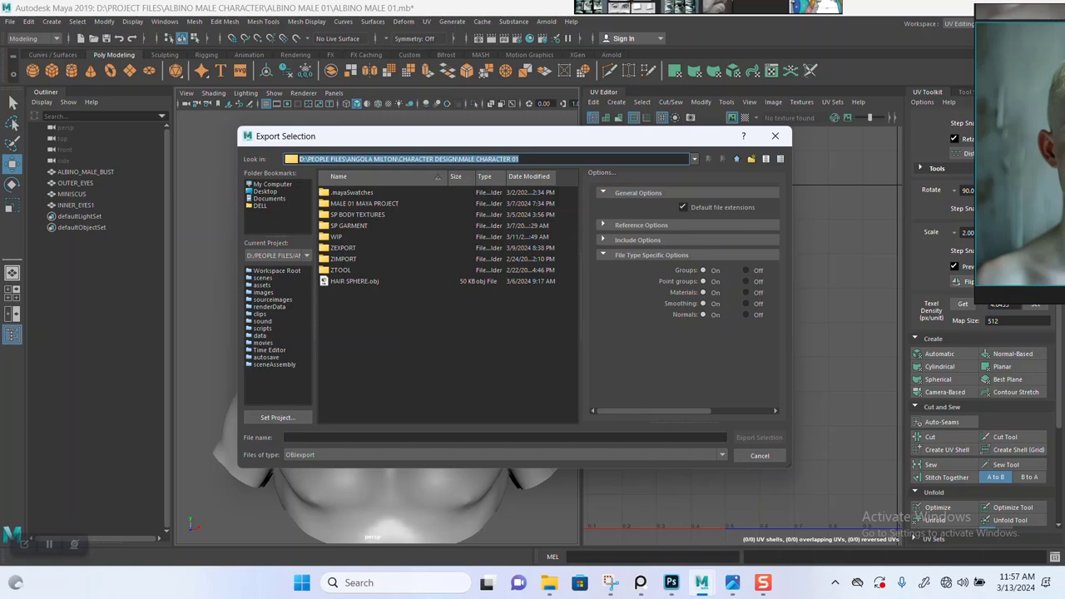
key(ctrl+v)
key(Return)
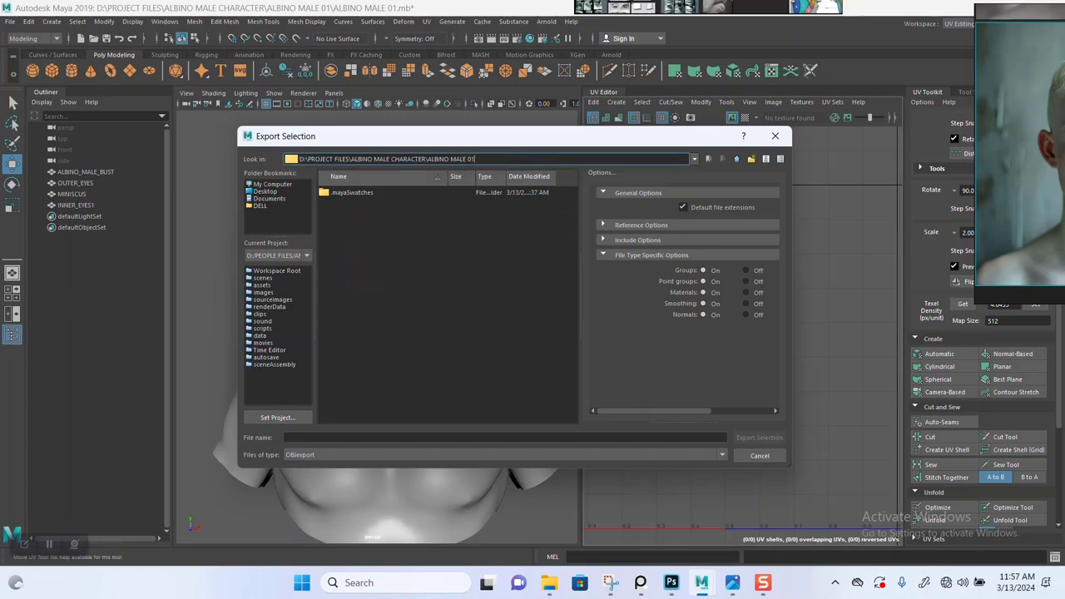
Set the export file type to DAE_FBX export and expand its Geometry options.
click(505, 455)
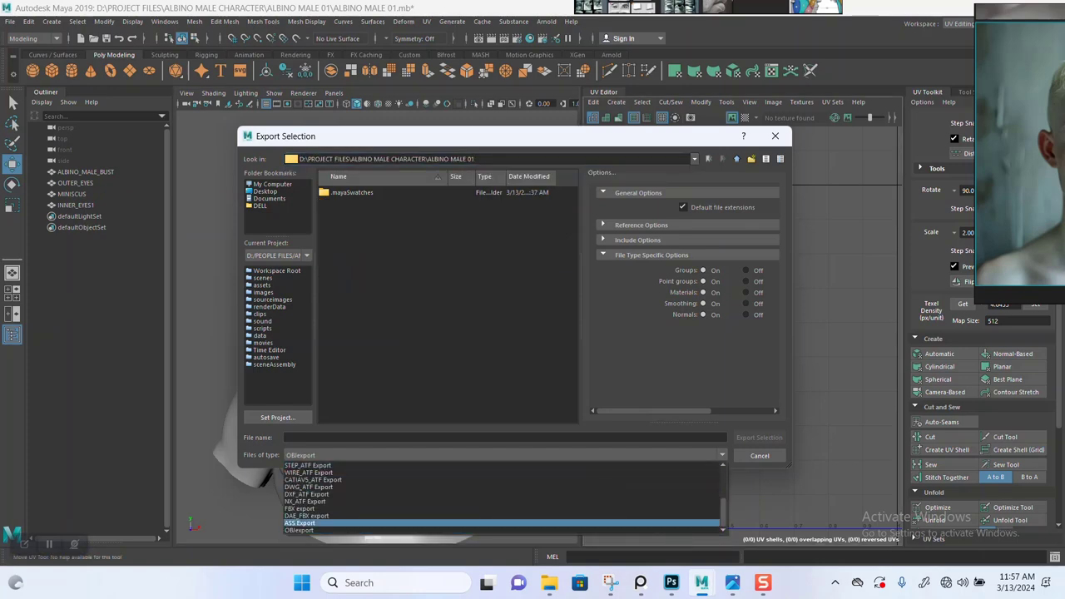
click(503, 516)
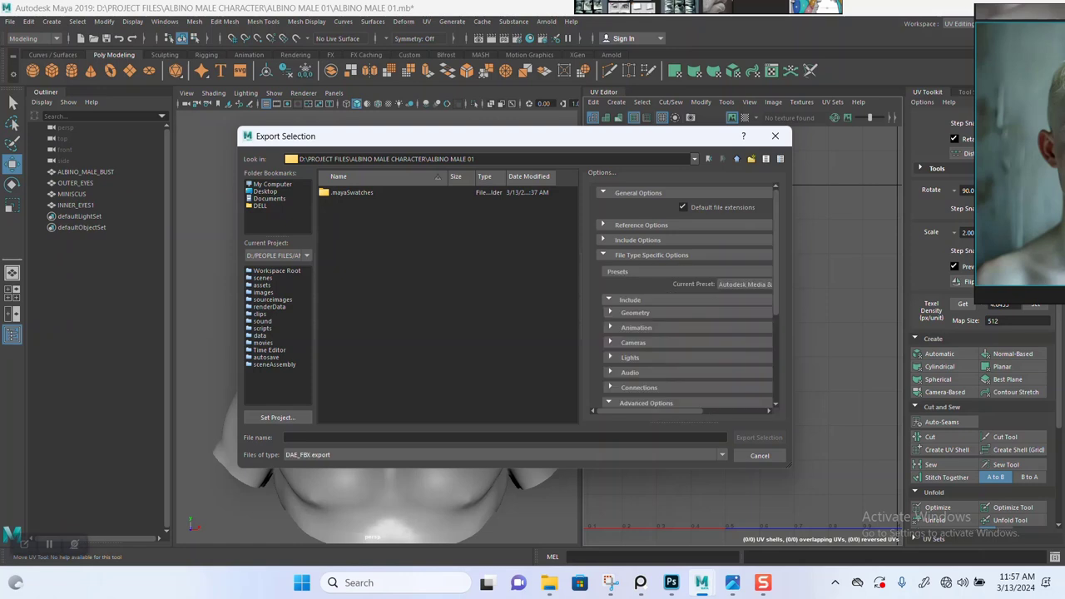
click(634, 313)
drag(650, 411, 681, 411)
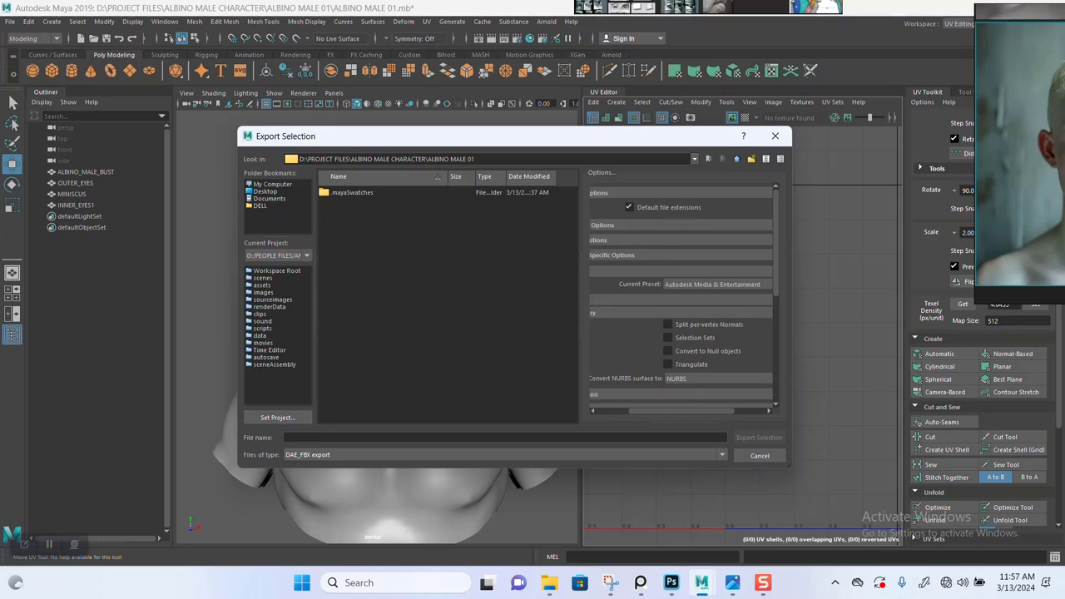
scroll(681, 300, left, 3)
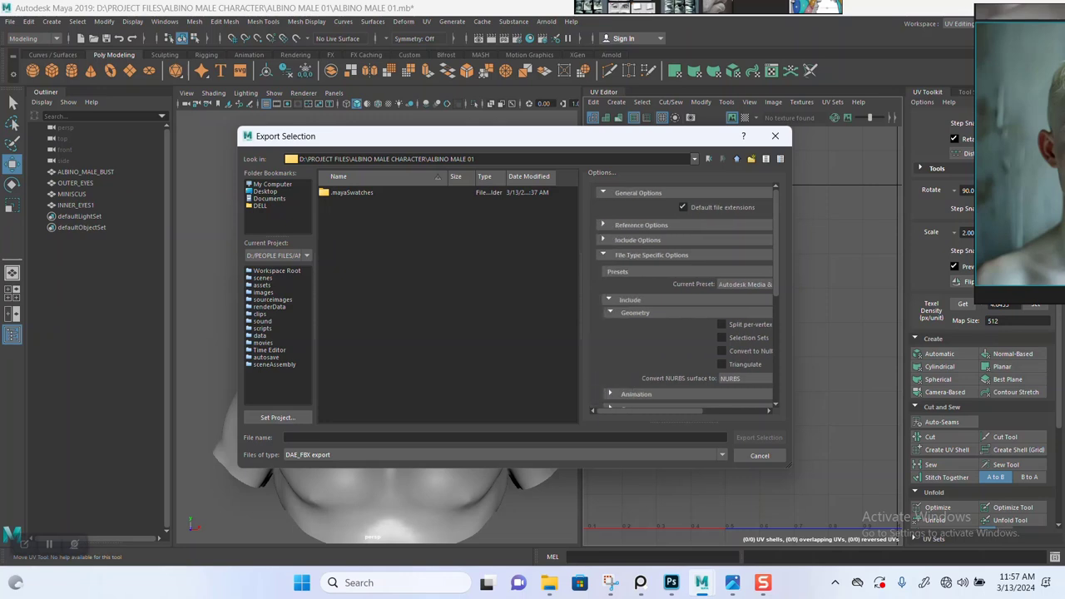
mouse_move(652, 411)
mouse_down()
mouse_move(680, 411)
mouse_move(652, 411)
mouse_up()
scroll(688, 295, down, 10)
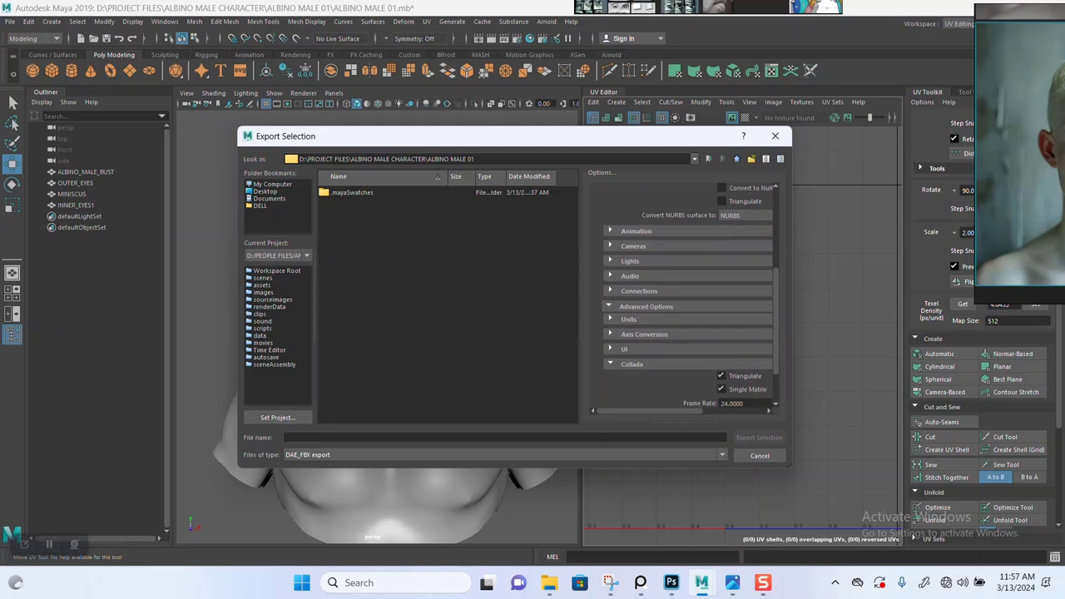
scroll(688, 295, up, 6)
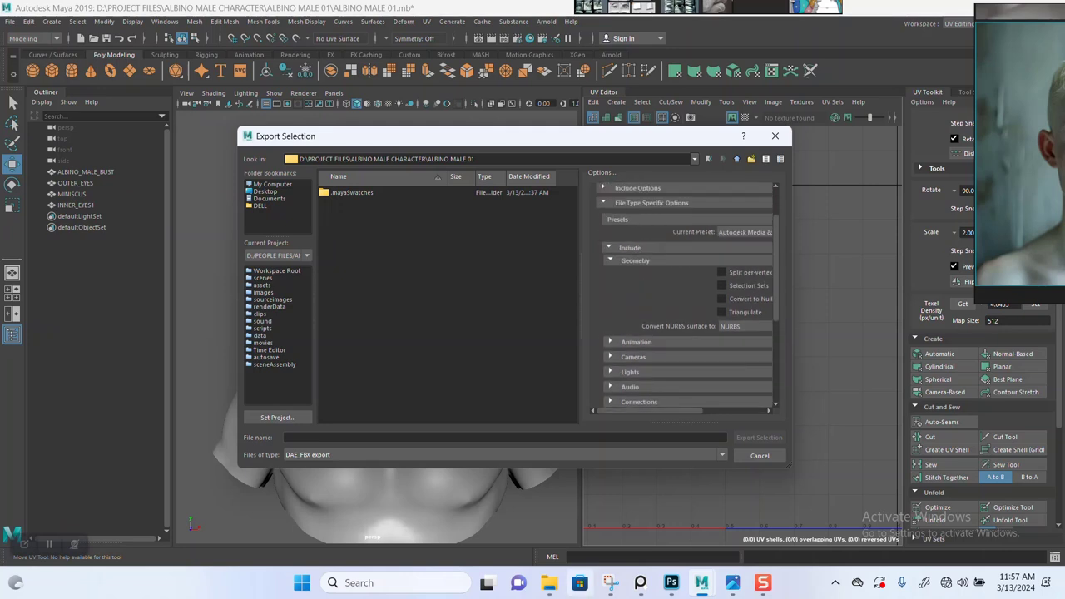
Switch to File Explorer, create a folder named ZIMPORT inside ALBINO MALE 01, and open it.
mouse_move(549, 583)
click(549, 509)
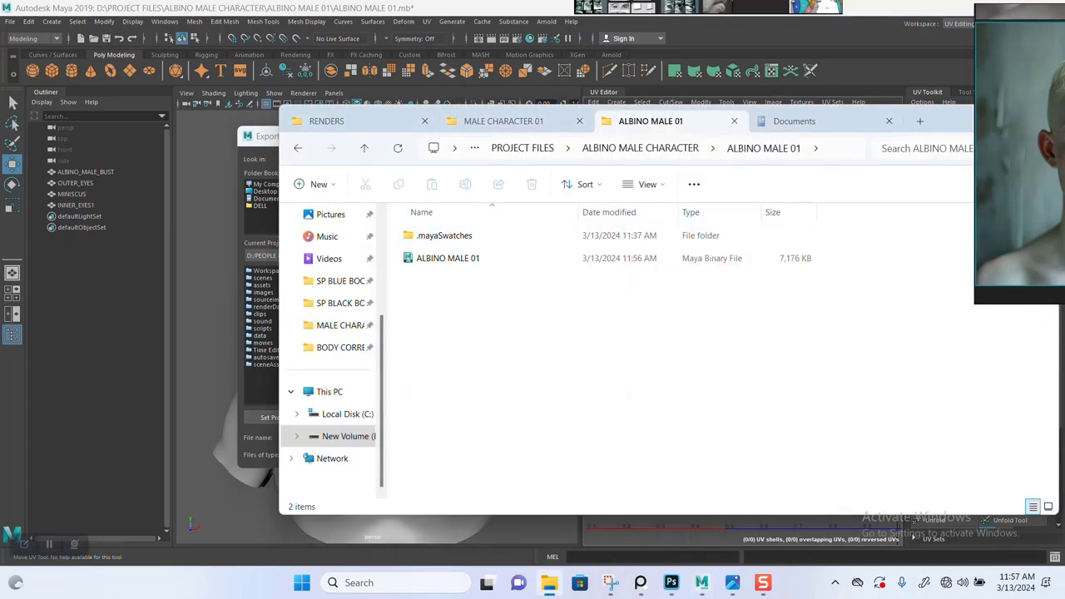
click(316, 185)
click(330, 217)
click(839, 149)
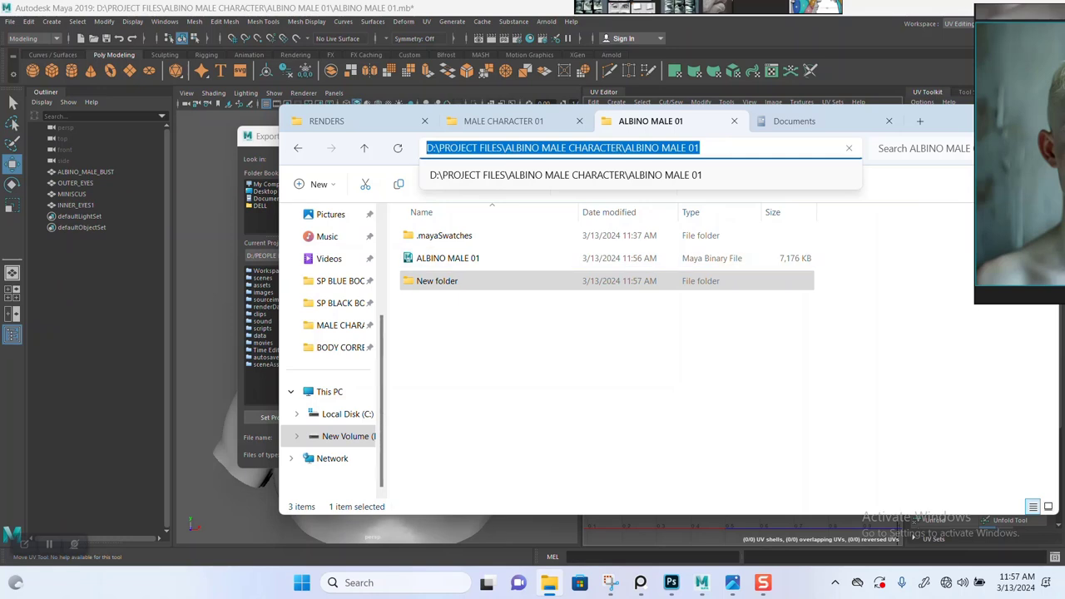
click(458, 311)
click(457, 282)
click(465, 184)
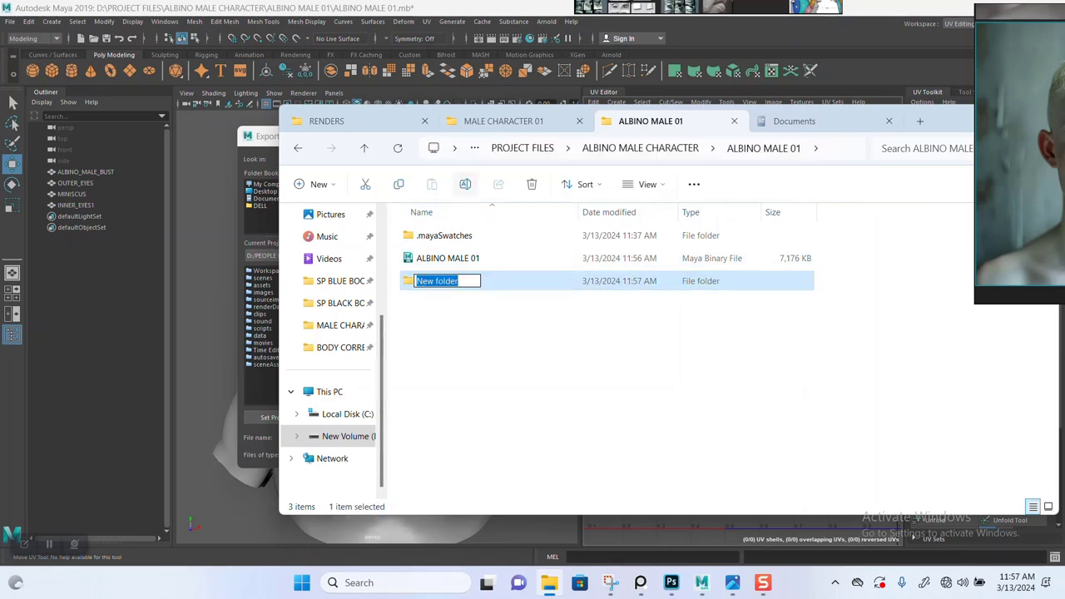
text(zim)
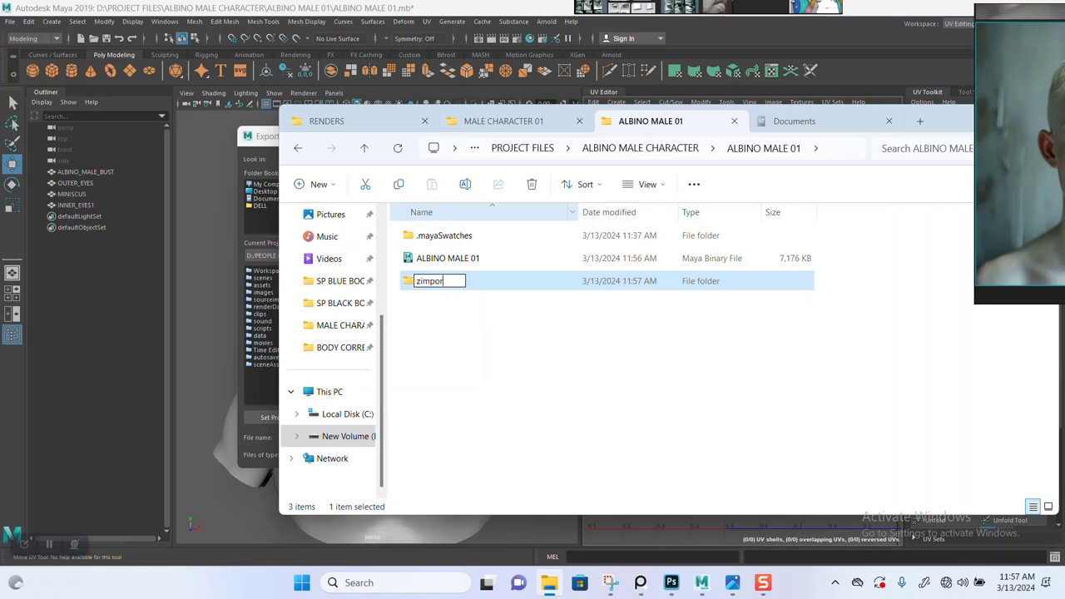
key(BackSpace)
text(ZIMPORT)
key(Return)
key(Return)
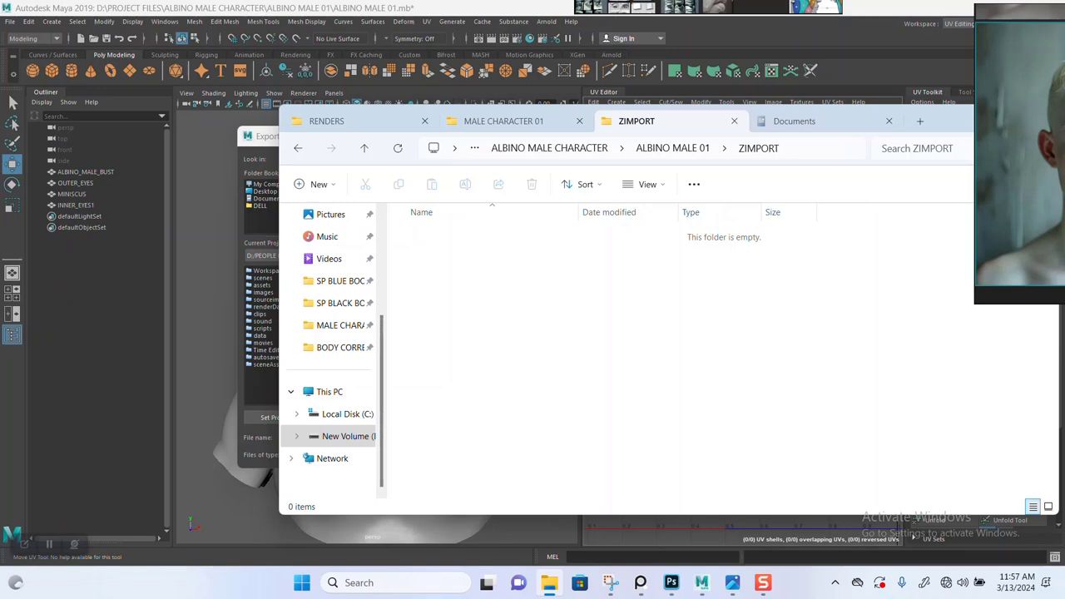
Copy the ZIMPORT folder's path, return to Maya's Export Selection dialog and open ZIMPORT as the export location.
click(804, 148)
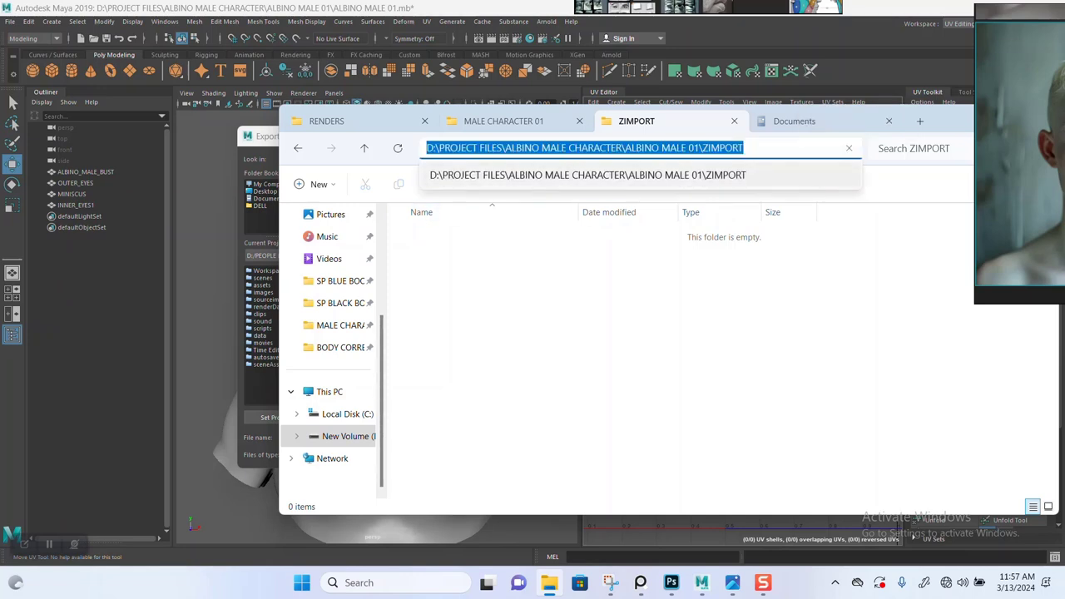
key(alt+Tab)
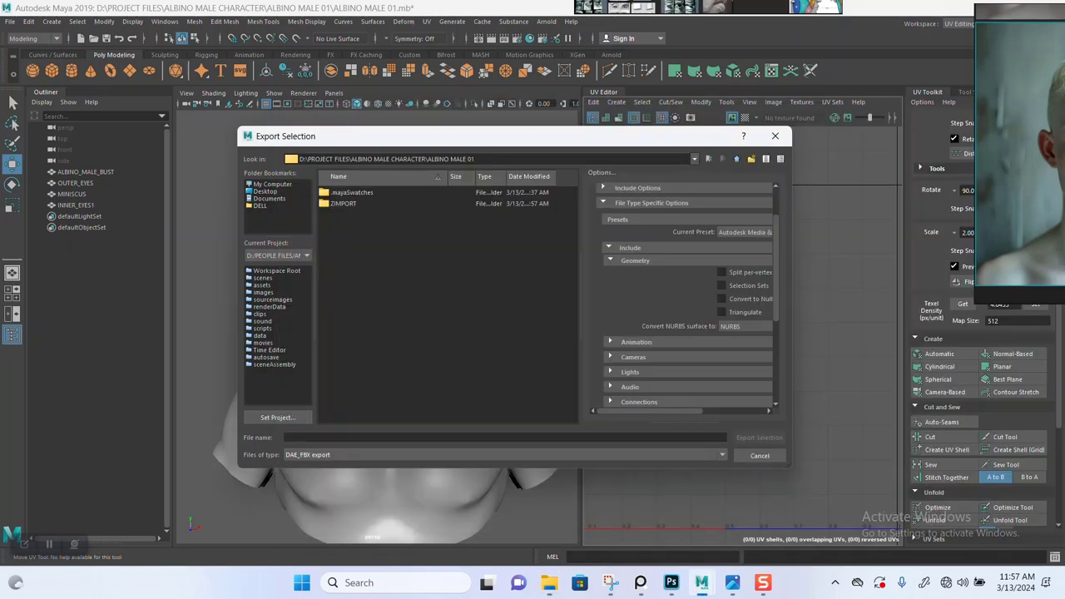
drag(481, 158, 296, 159)
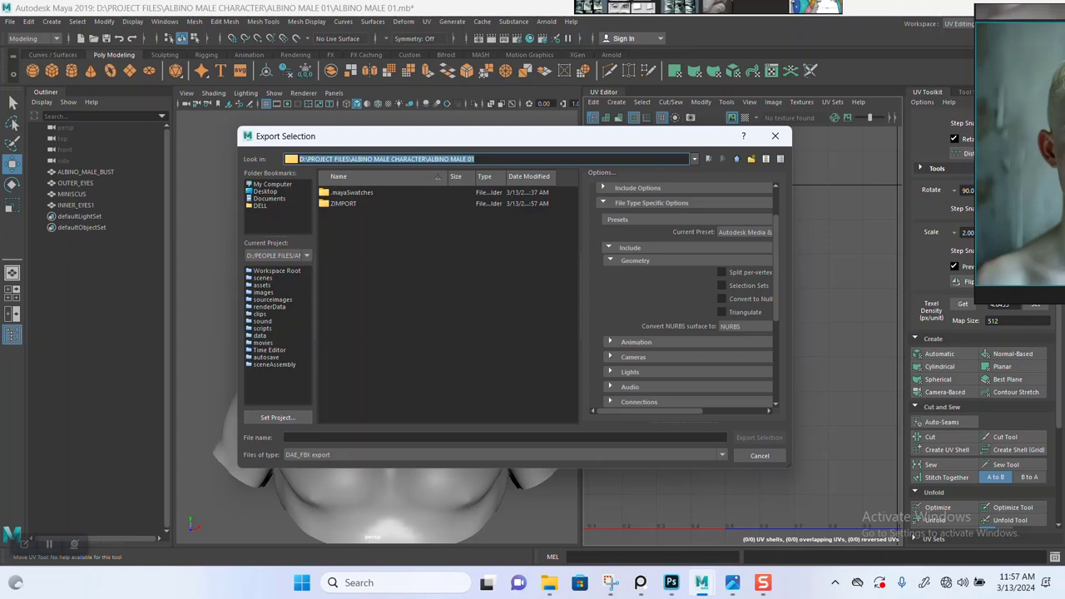
click(399, 250)
double_click(344, 204)
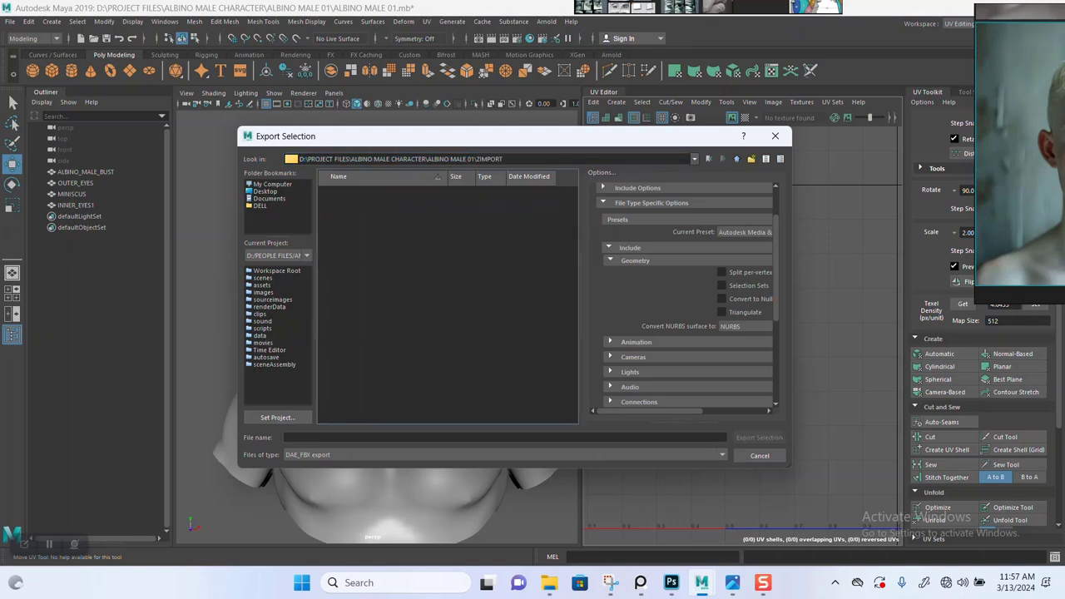
Change the export file type to OBJexport and close the export dialog without exporting.
click(399, 456)
click(366, 530)
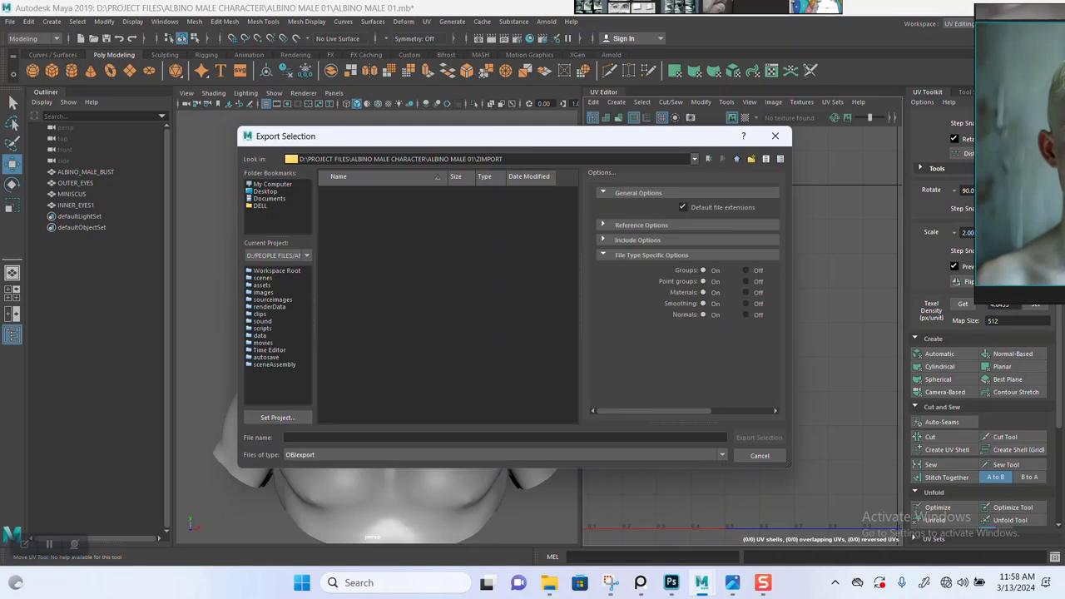
drag(466, 136, 578, 145)
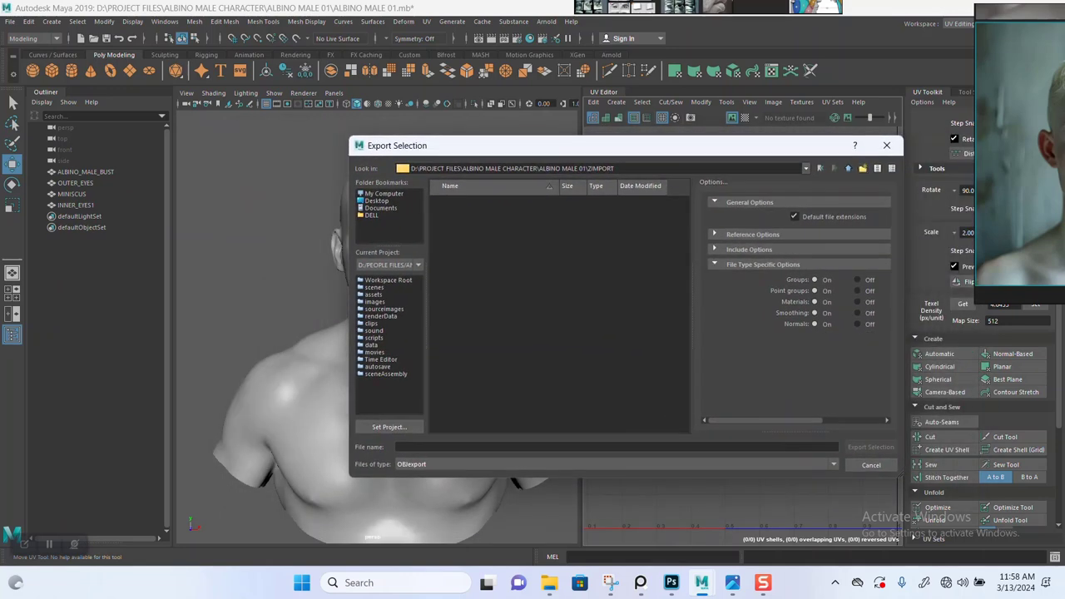
click(886, 144)
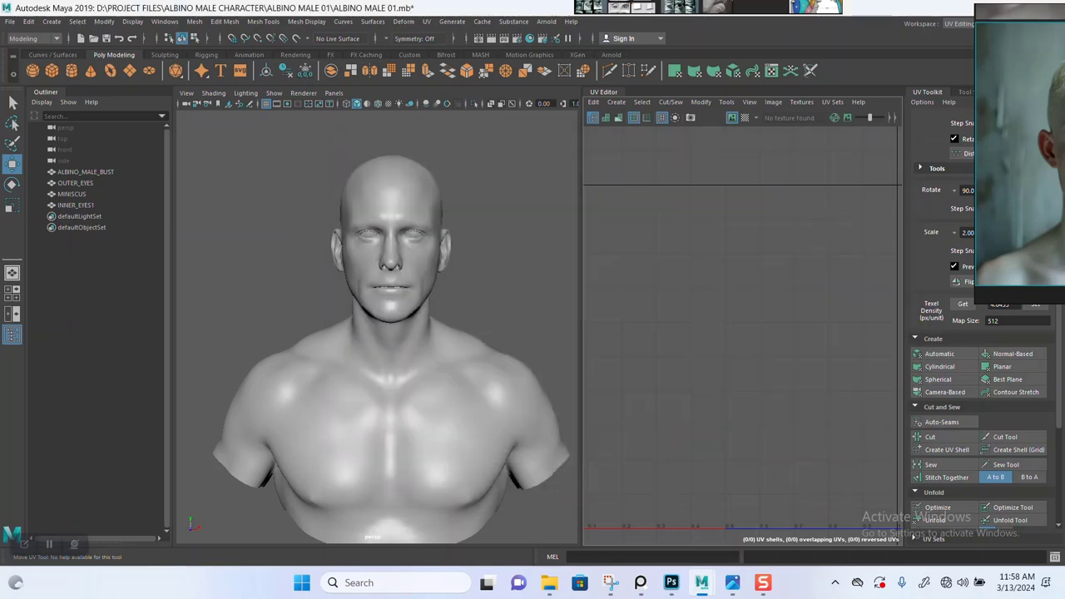
Select ALBINO_MALE_BUST, start Export Selection and point it to D:\PROJECT FILES\ALBINO MALE CHARACTER\ALBINO MALE 01\ZIMPORT.
click(86, 172)
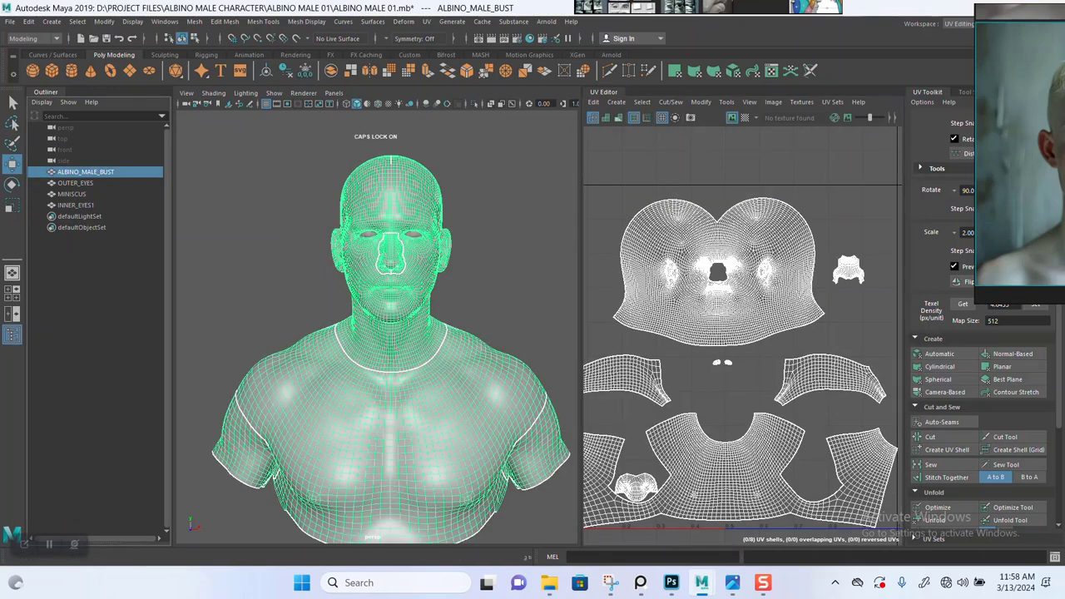
click(10, 22)
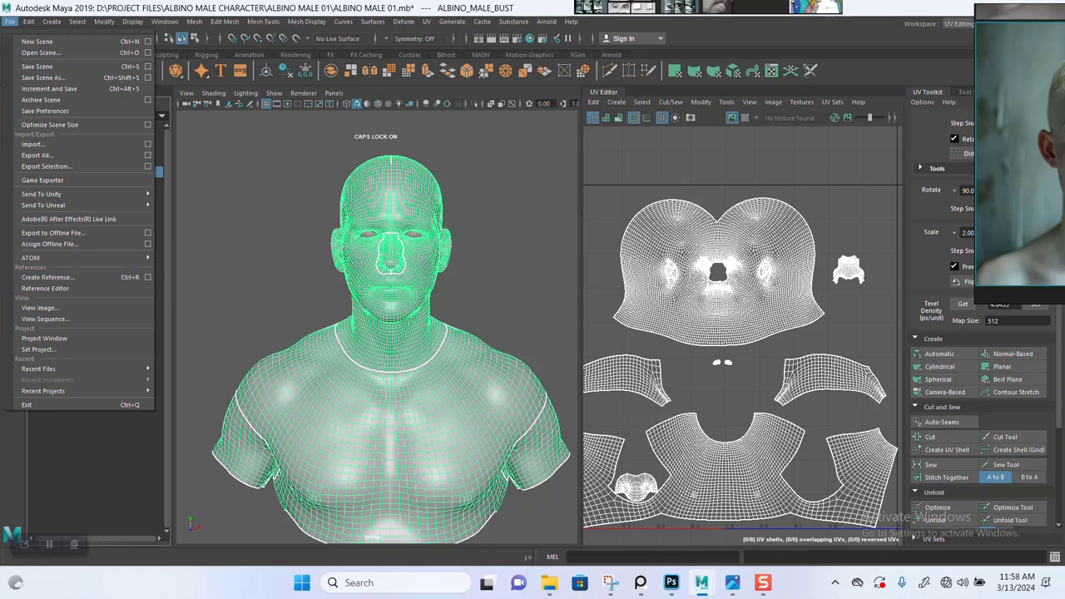
click(47, 165)
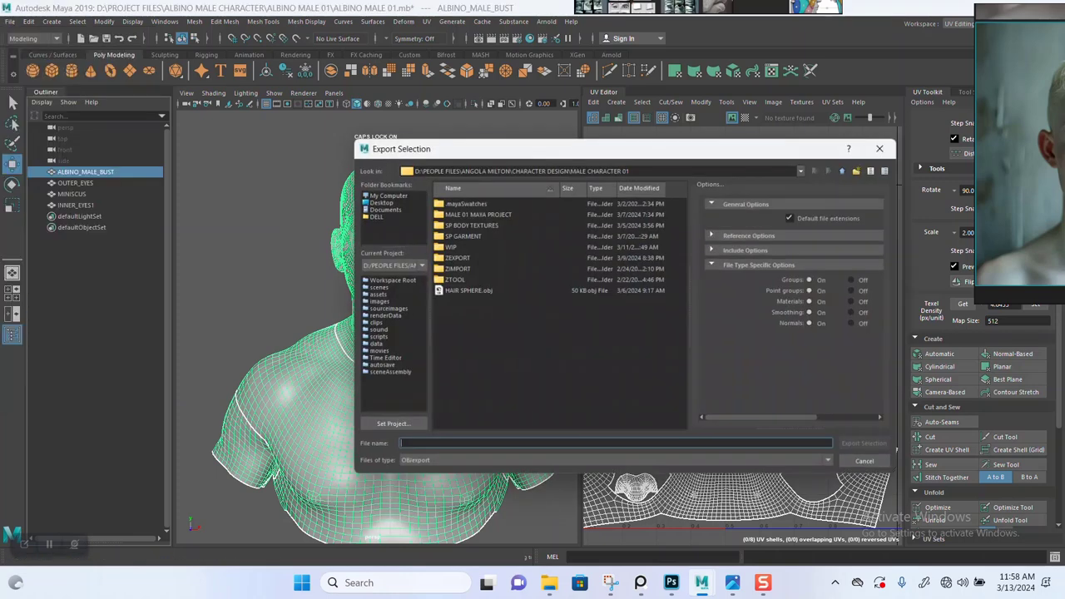
drag(634, 169, 407, 169)
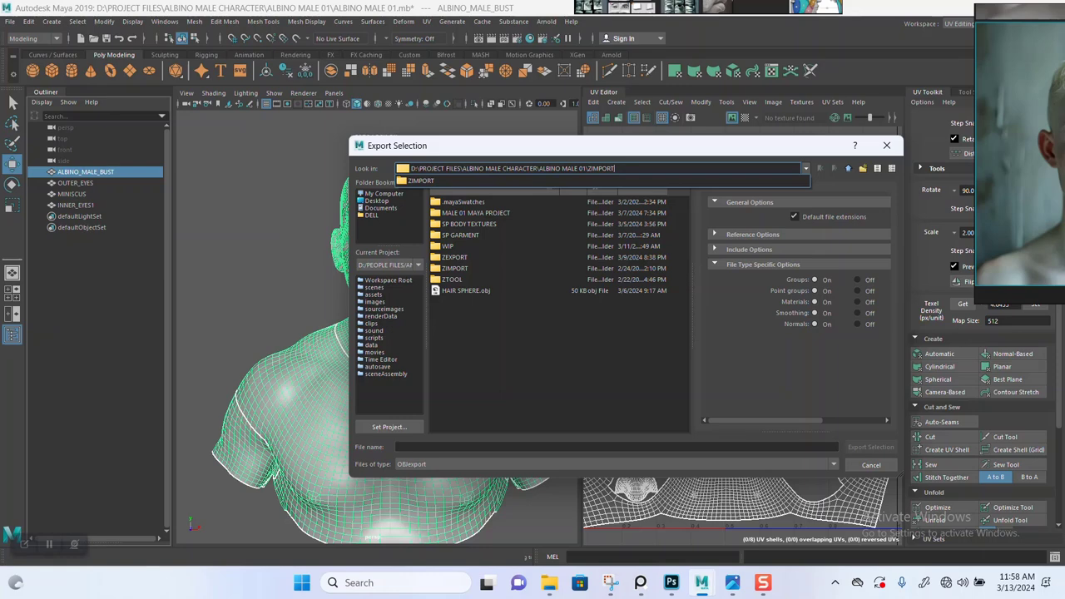
key(Return)
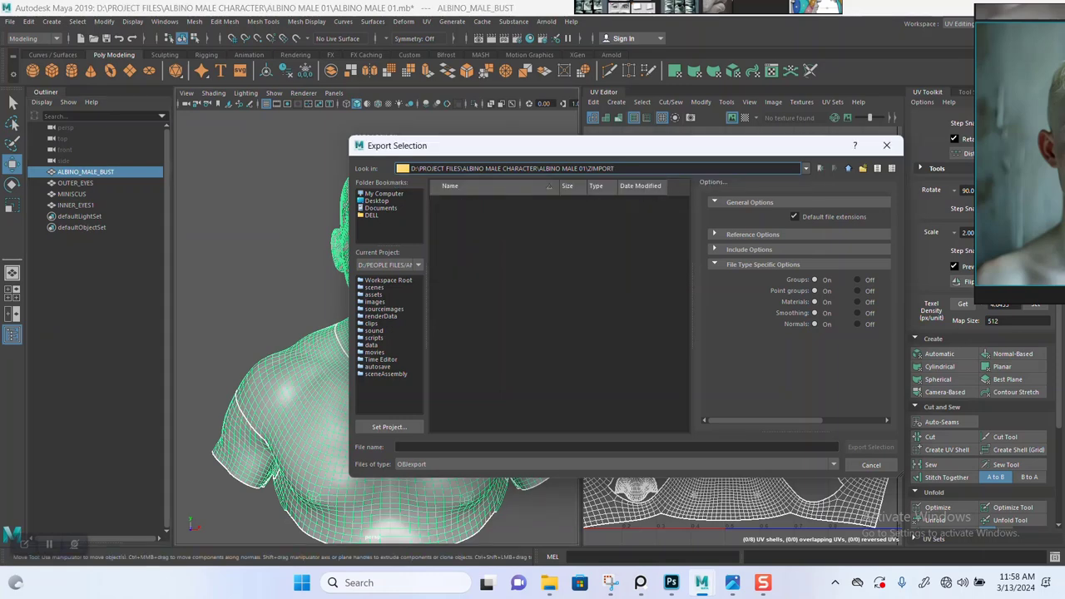
Name the export file ALBINO BASE MALE 01 and export the bust as OBJ.
click(532, 446)
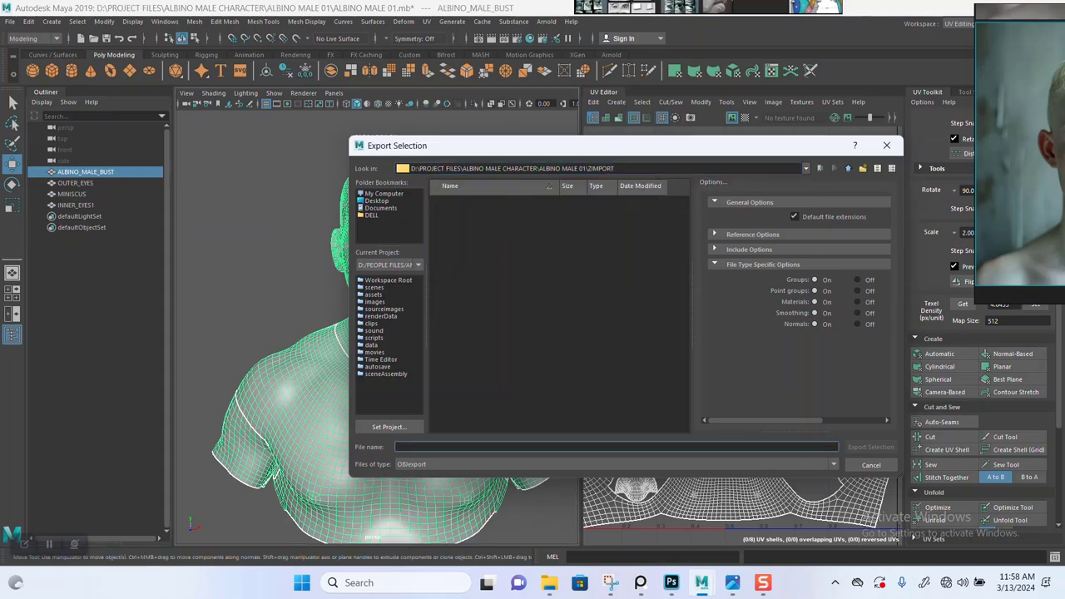
text(ABL)
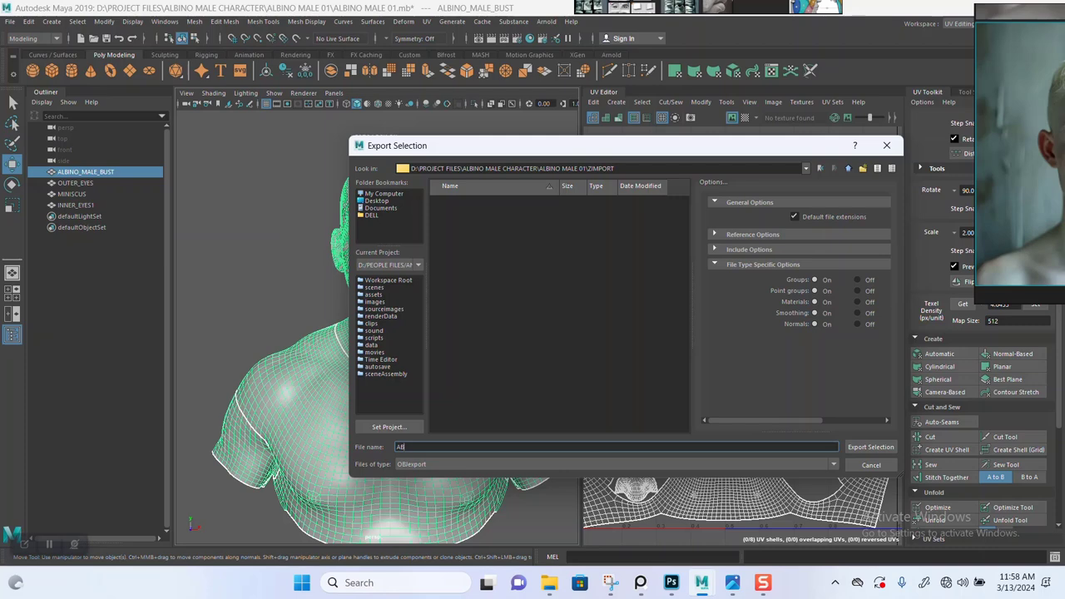
text(INO)
key(BackSpace)
key(BackSpace)
key(BackSpace)
key(BackSpace)
text(LBINO BASE MALE 01)
key(Return)
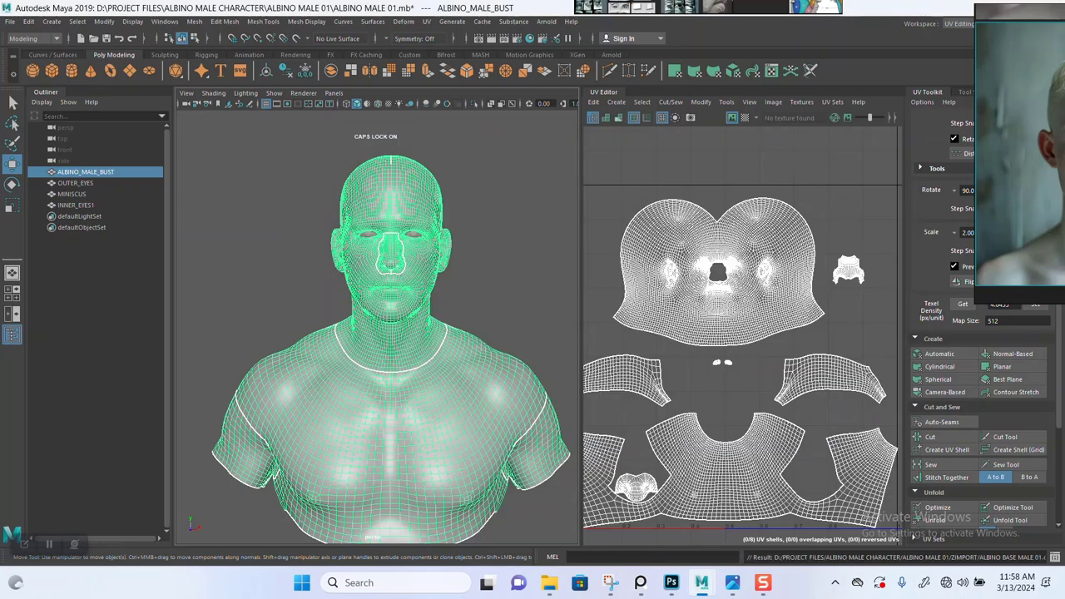
Select only the OUTER_EYES mesh and export it as an OBJ named OUTER EYES into the ZIMPORT folder.
mouse_move(391, 350)
alt+right_down()
mouse_move(333, 349)
mouse_move(400, 350)
alt+right_up()
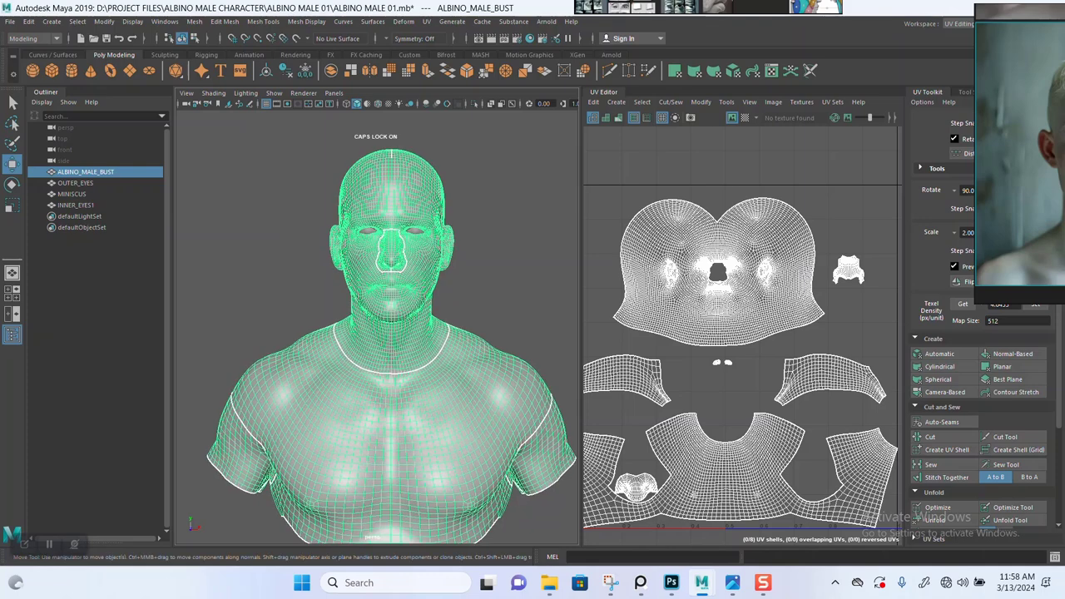
click(508, 275)
mouse_move(374, 349)
alt+mouse_down()
mouse_move(445, 321)
mouse_move(379, 345)
alt+mouse_up()
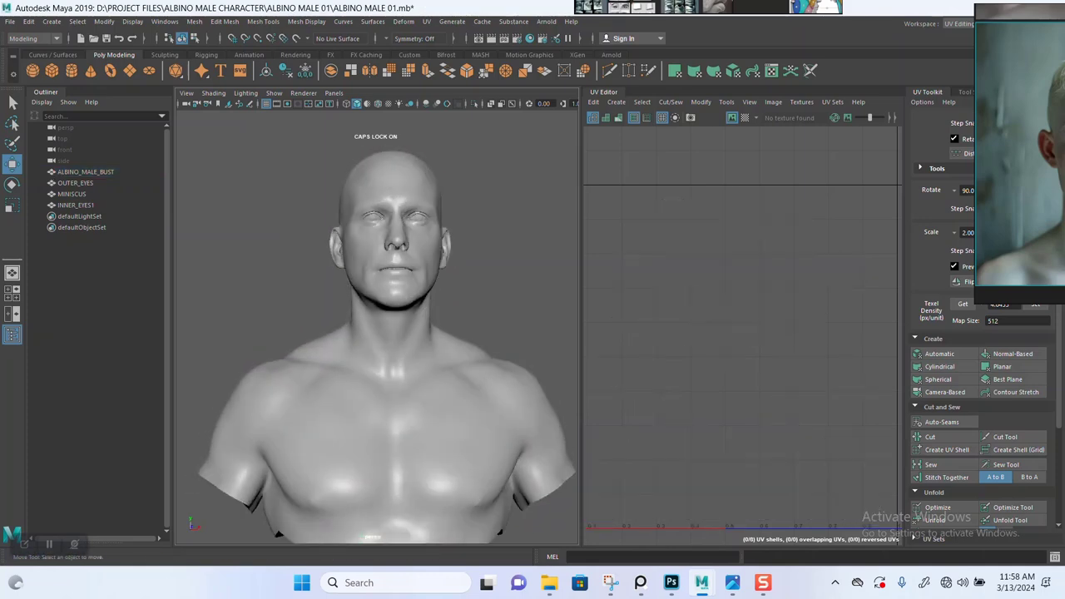
alt+right_drag(378, 345, 429, 346)
alt+drag(391, 346, 403, 327)
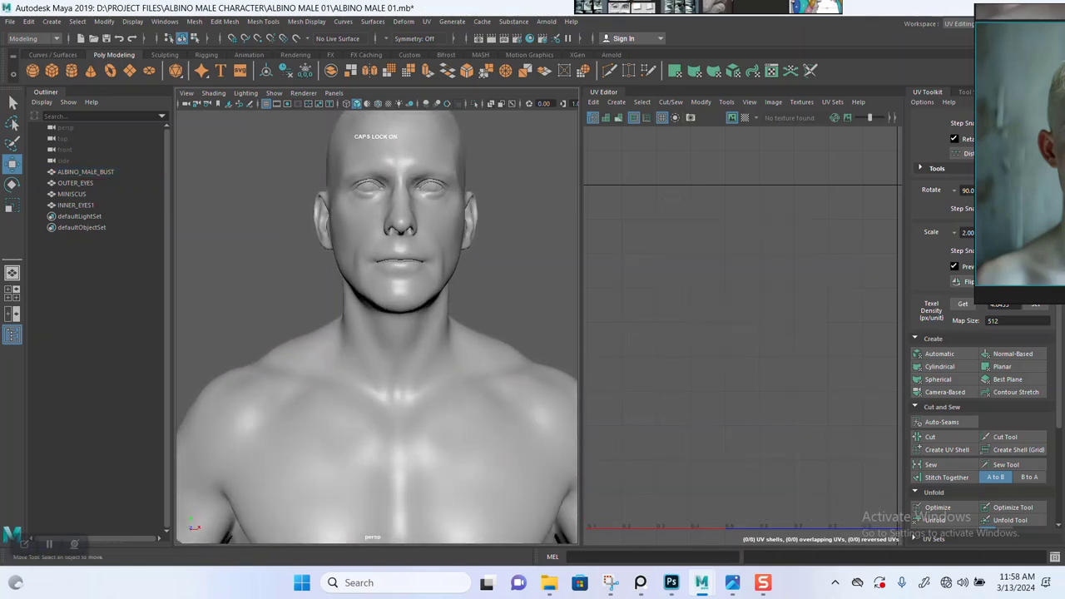
click(76, 184)
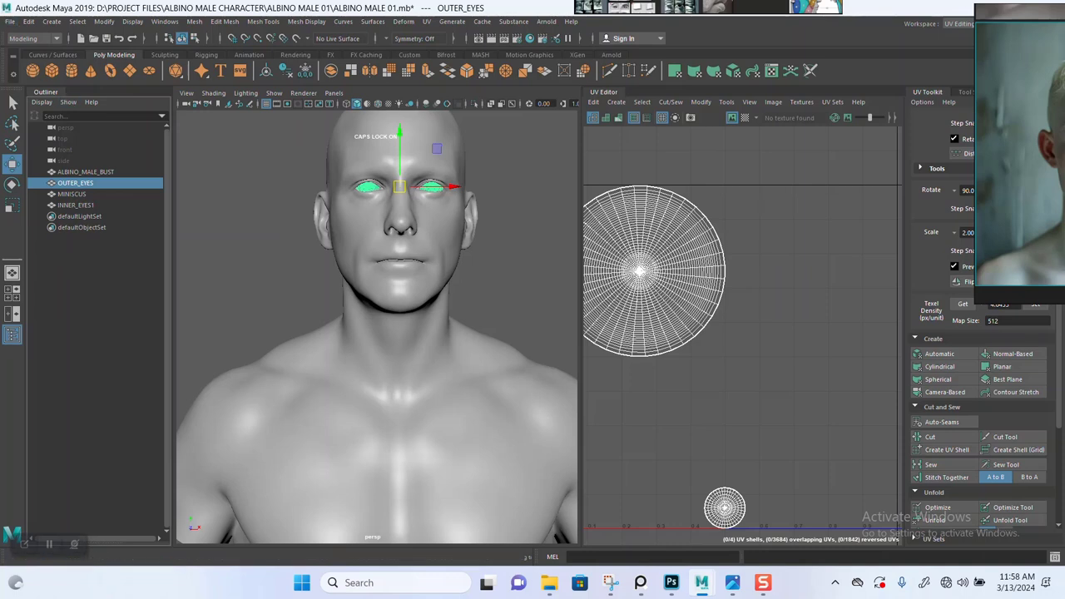
click(10, 22)
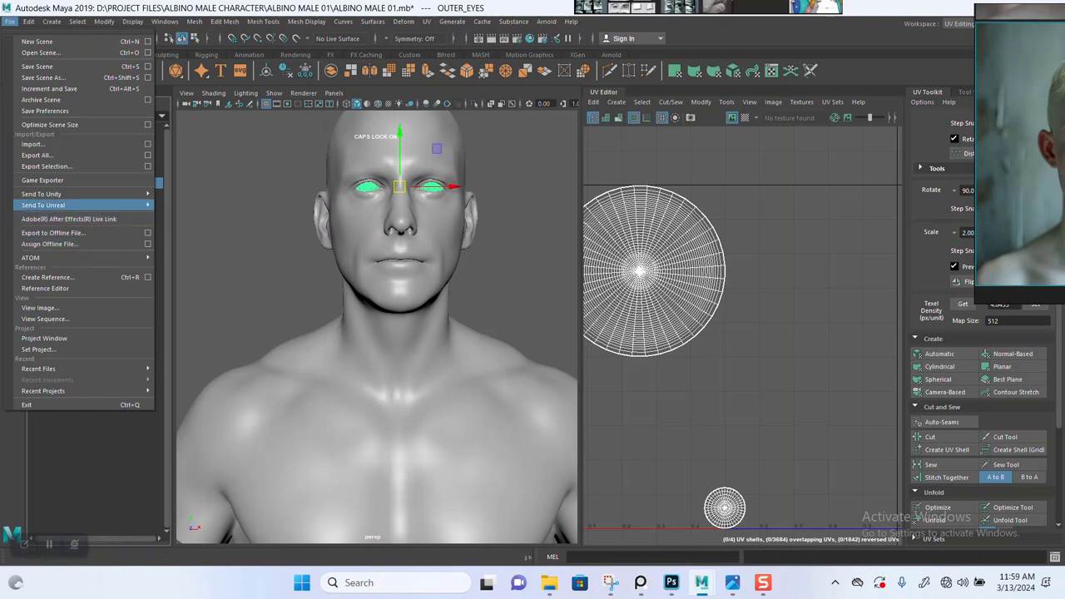
click(47, 166)
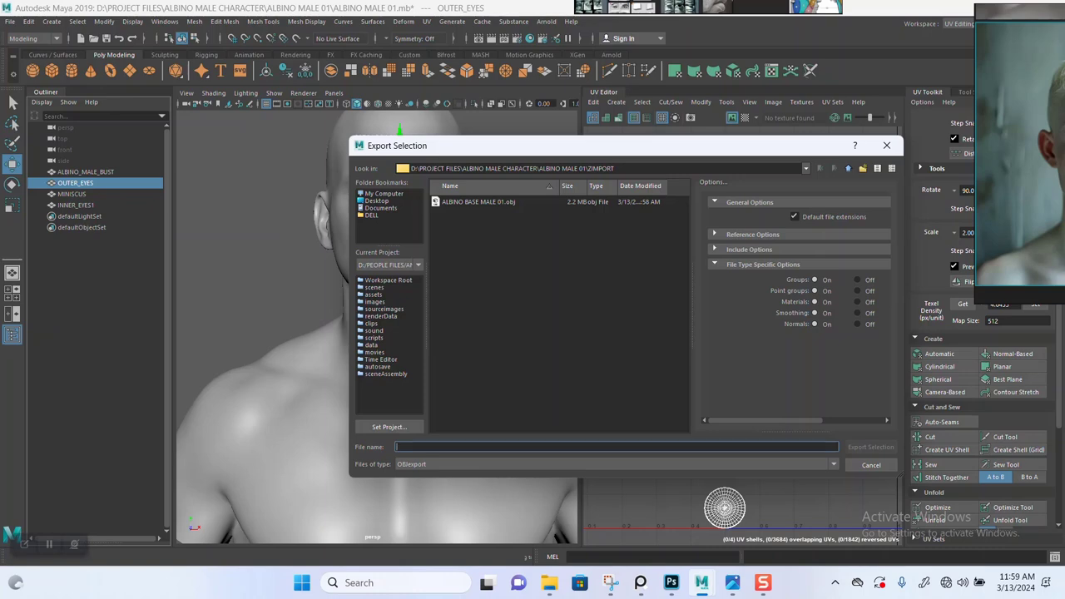
text(OUTE)
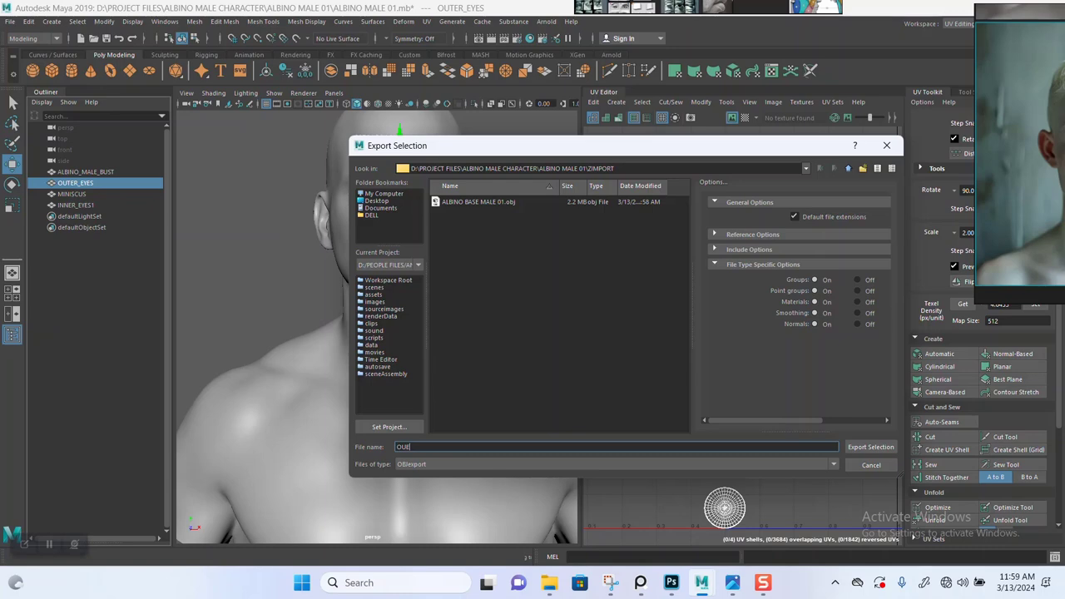
key(BackSpace)
text(TER EYES)
click(871, 447)
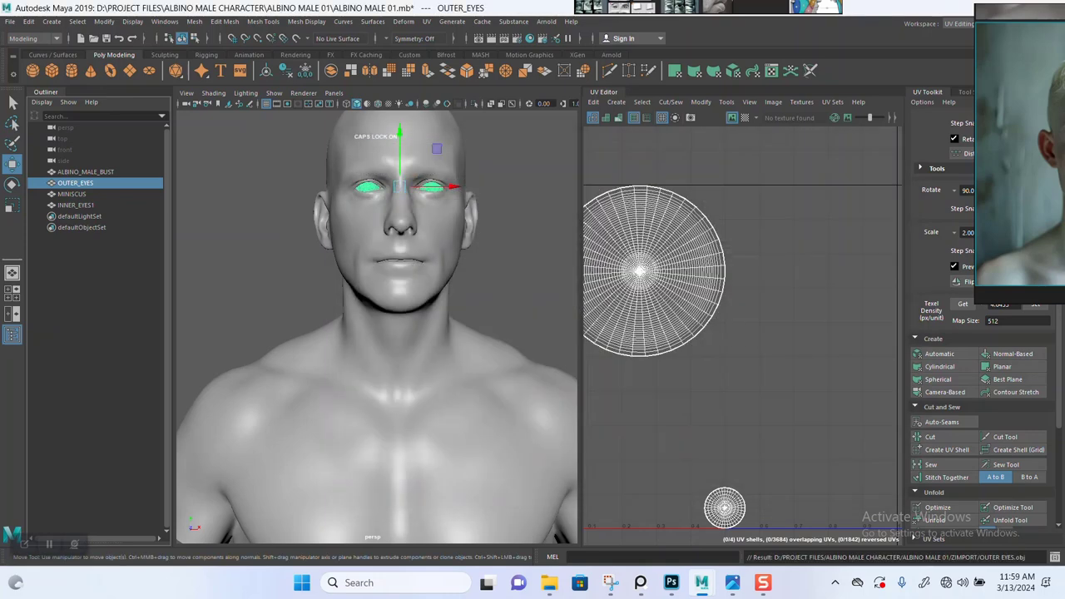
Select only the MINISCUS mesh and export it as an OBJ named MINISCUS into the ZIMPORT folder.
alt+right_drag(533, 250, 583, 249)
click(507, 250)
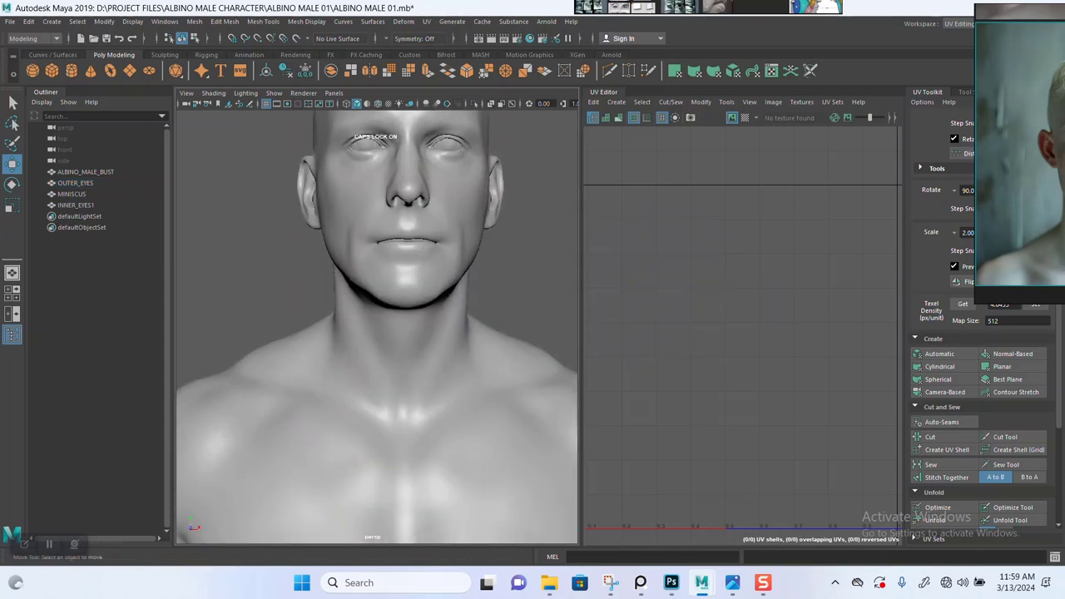
click(73, 193)
click(10, 22)
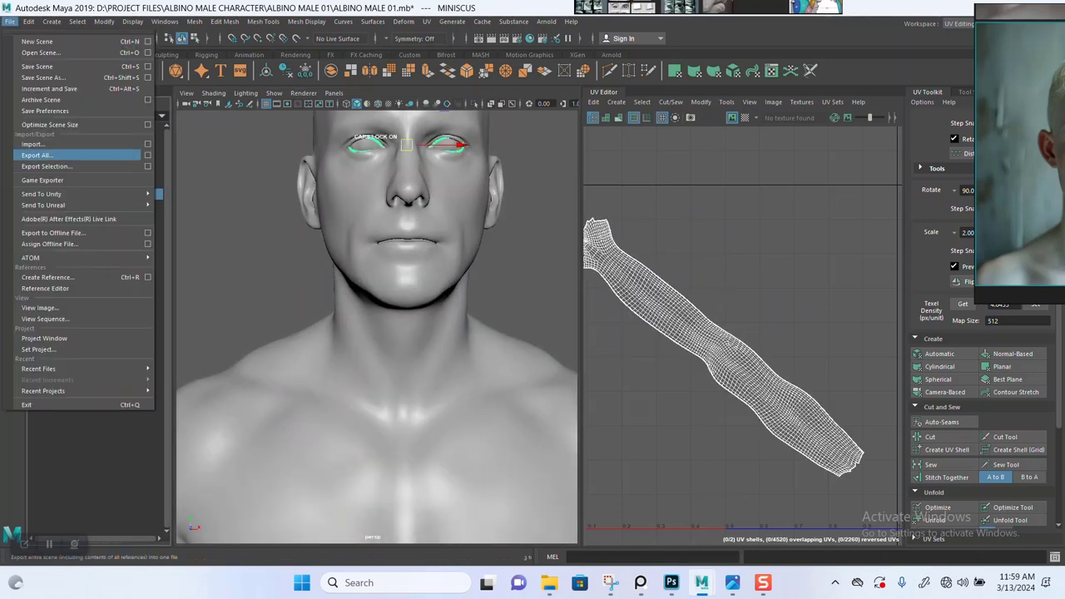
click(47, 167)
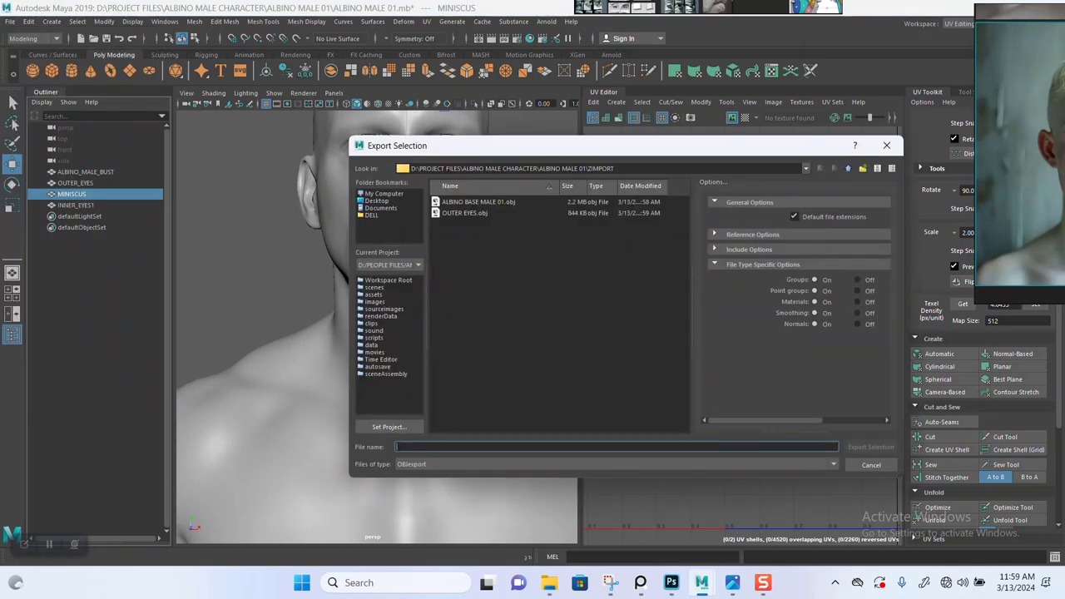
text(MIN)
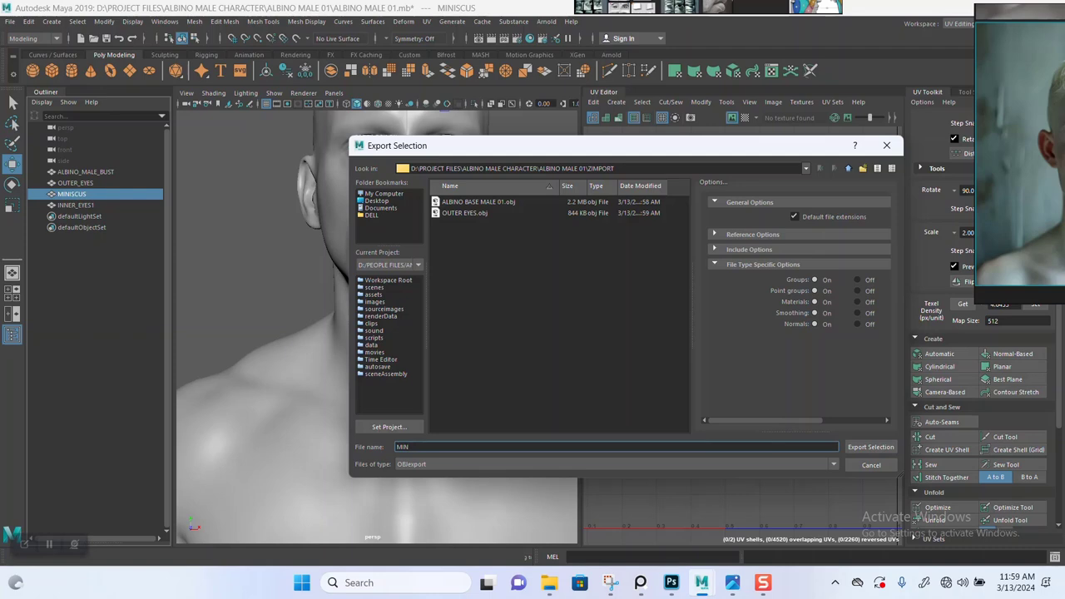
text(ISCUS)
key(Return)
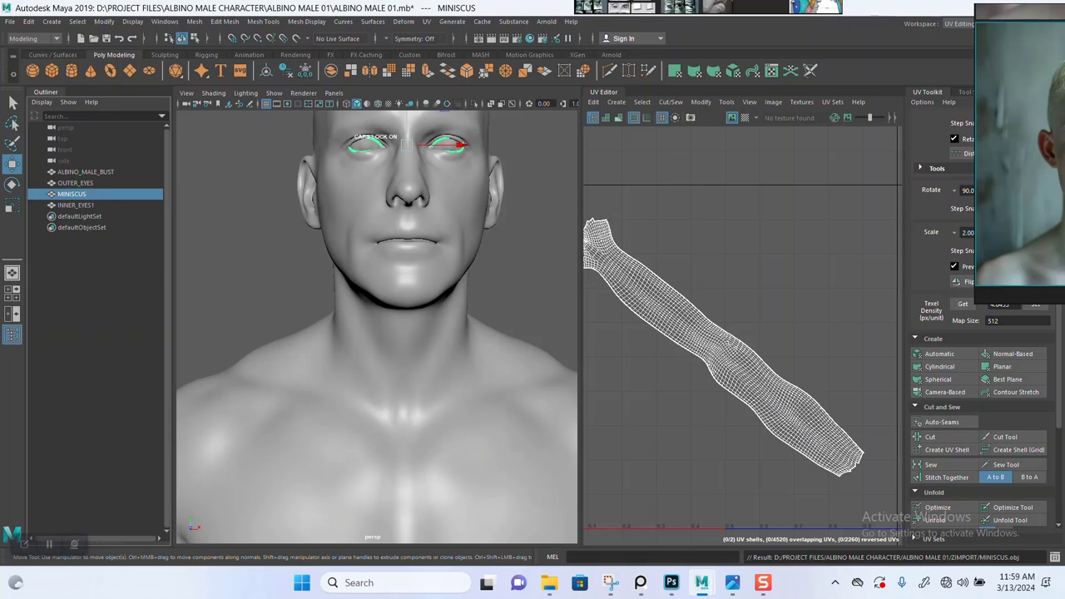
Save the Maya scene and launch ZBrush 2024.
scroll(377, 327, down, 4)
key(ctrl+s)
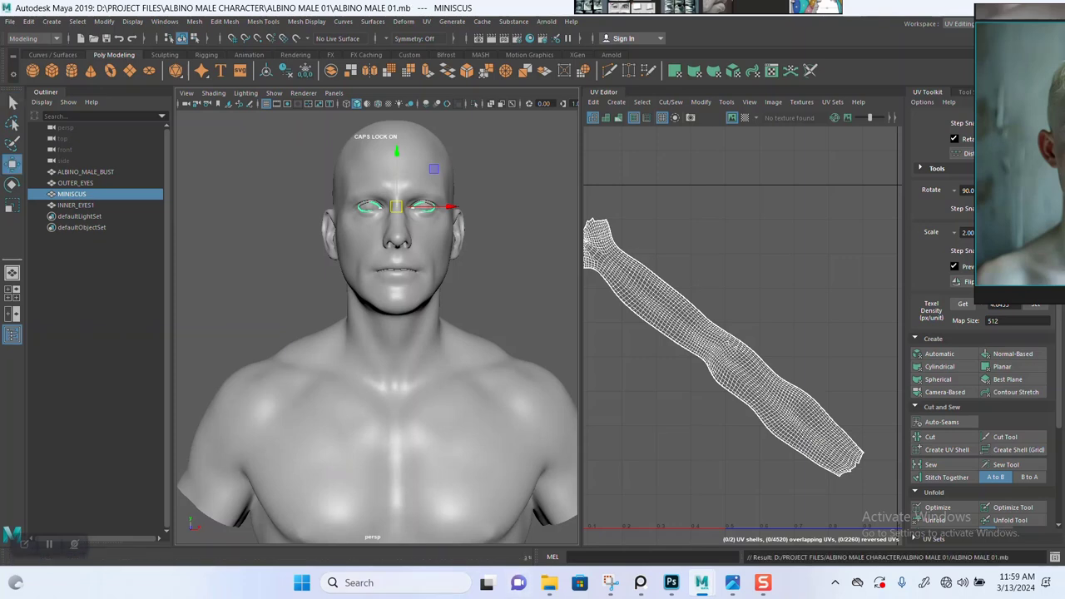
click(396, 583)
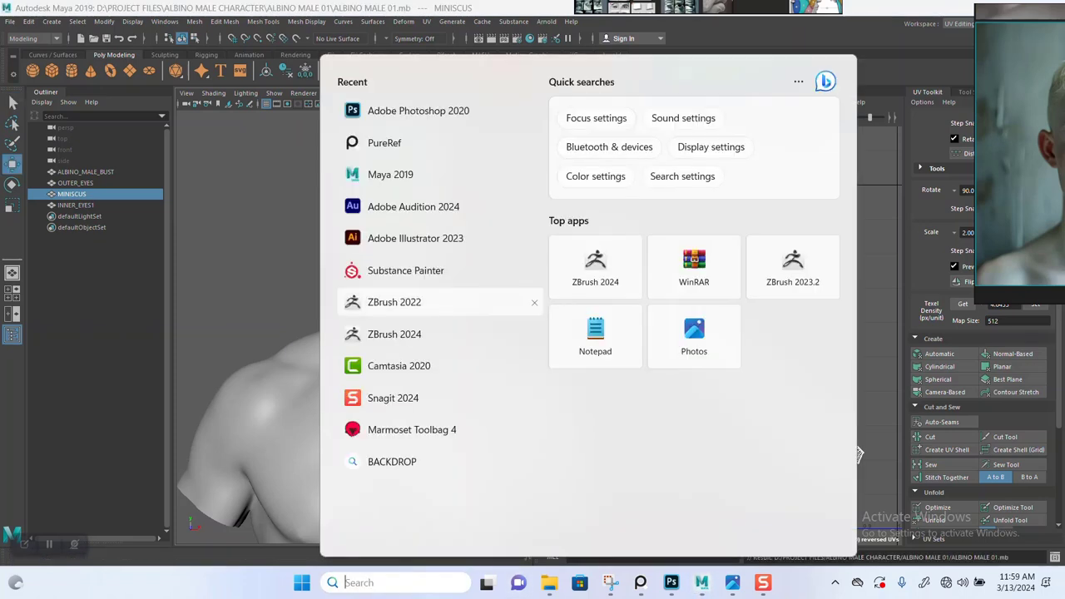
click(416, 335)
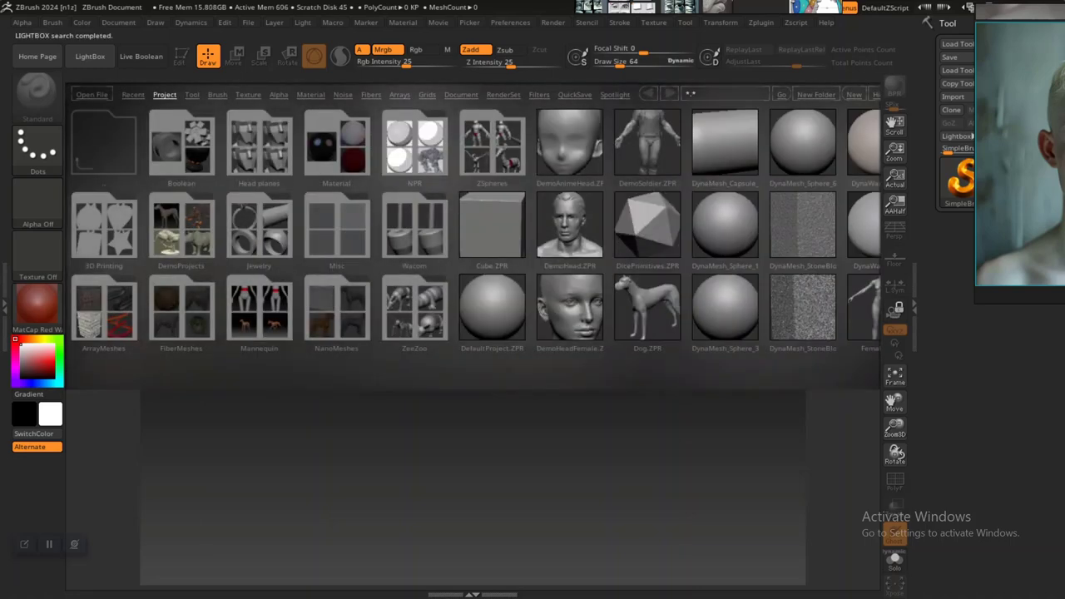
Load the DefaultProject sphere from the LightBox projects.
click(92, 56)
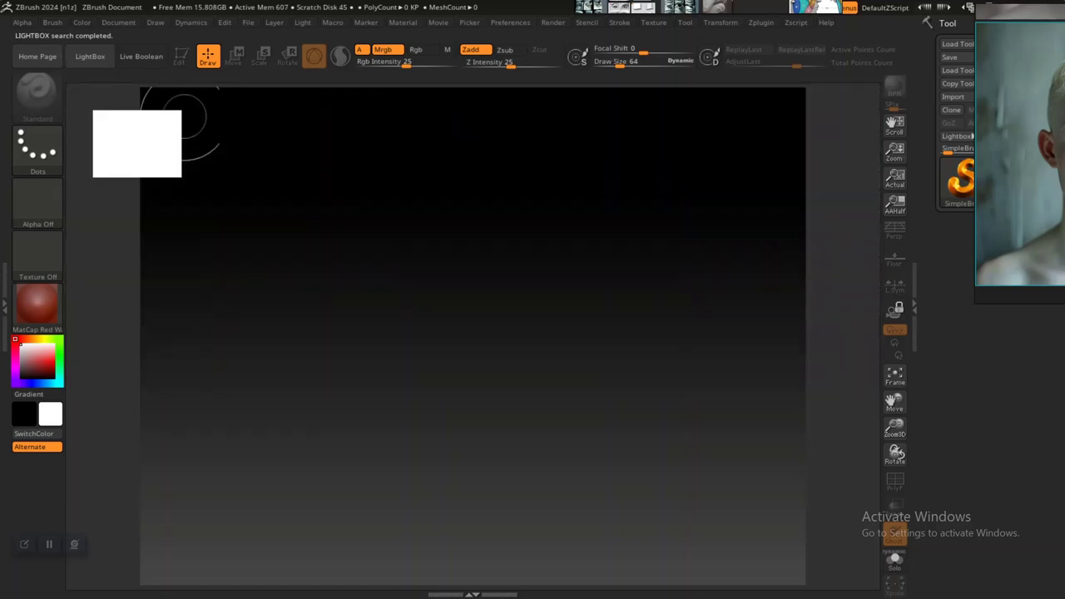
click(92, 56)
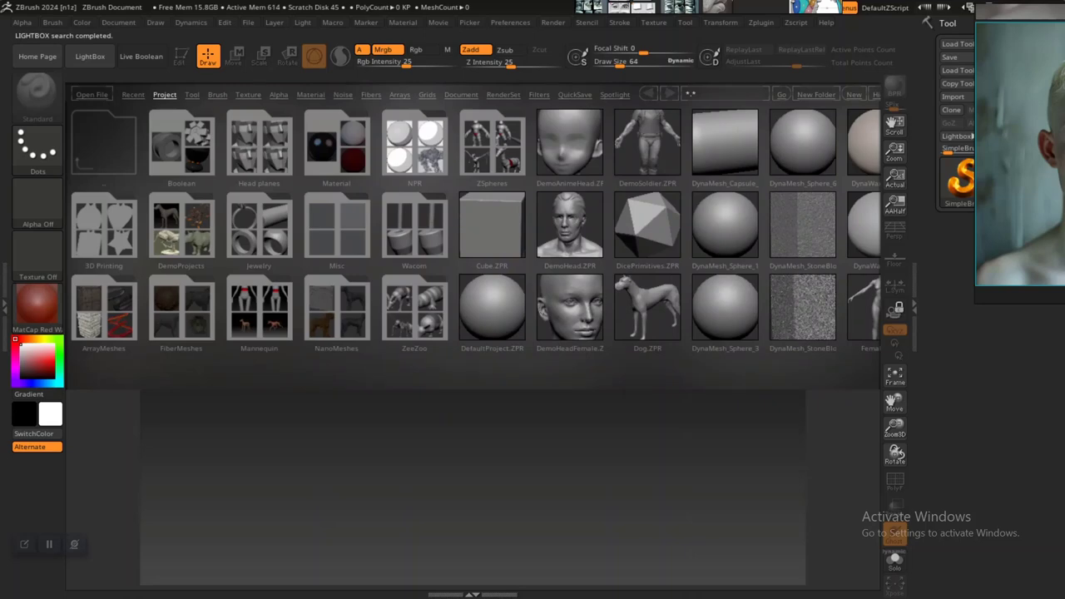
double_click(502, 307)
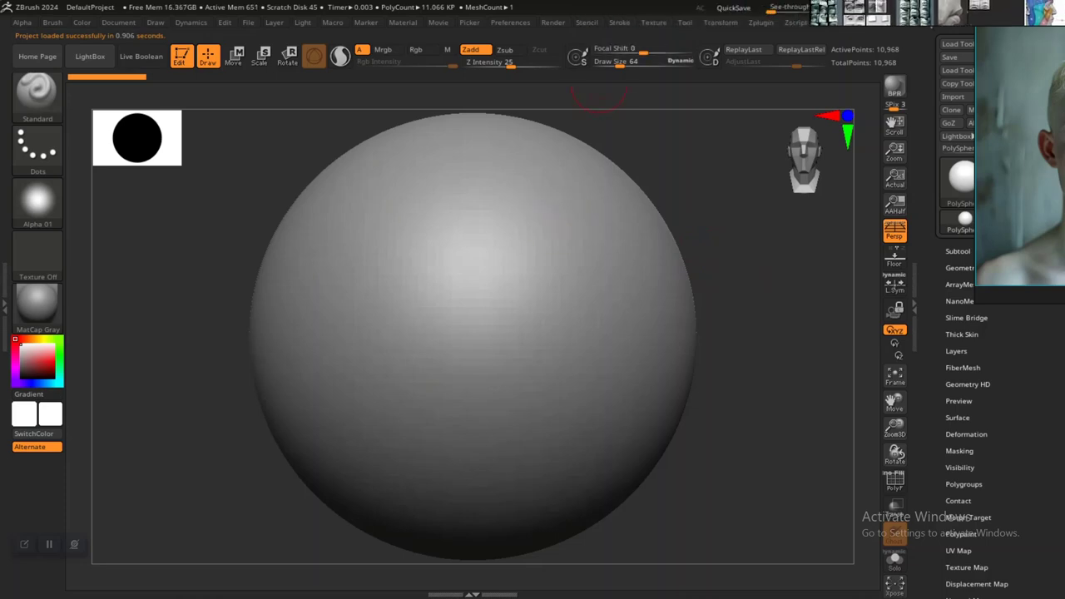
Load the custom interface configuration ZHAIR UI.cfg from the Documents folder.
click(510, 22)
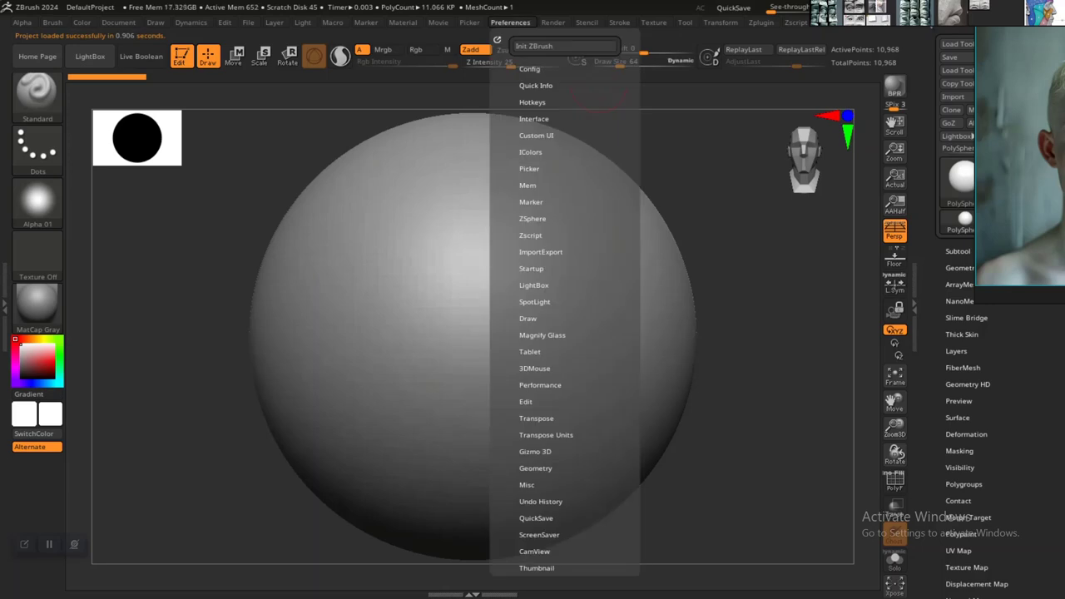
click(529, 68)
click(527, 121)
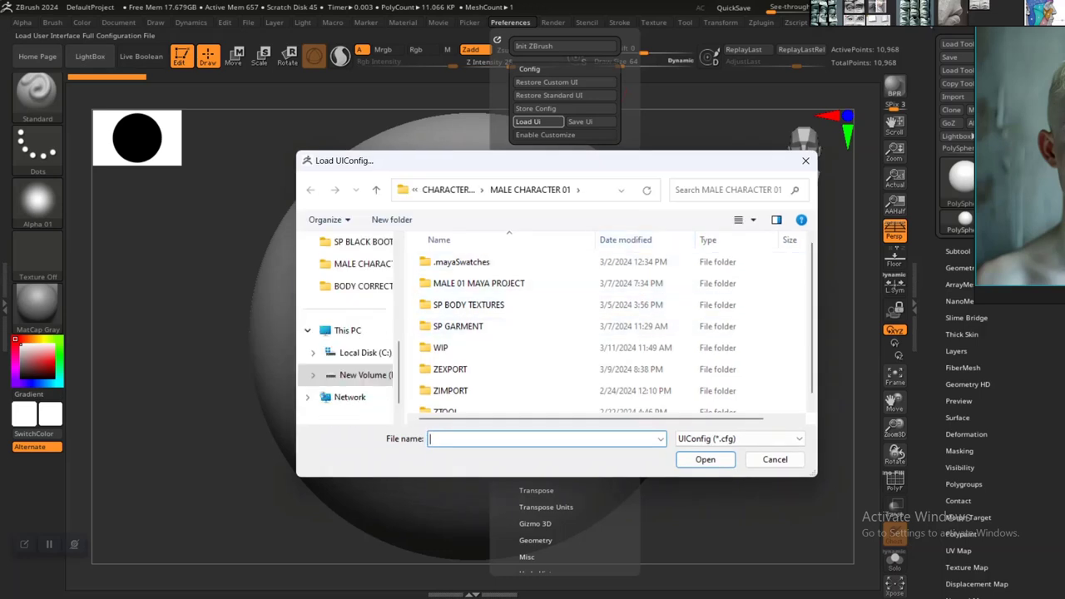
scroll(354, 316, up, 3)
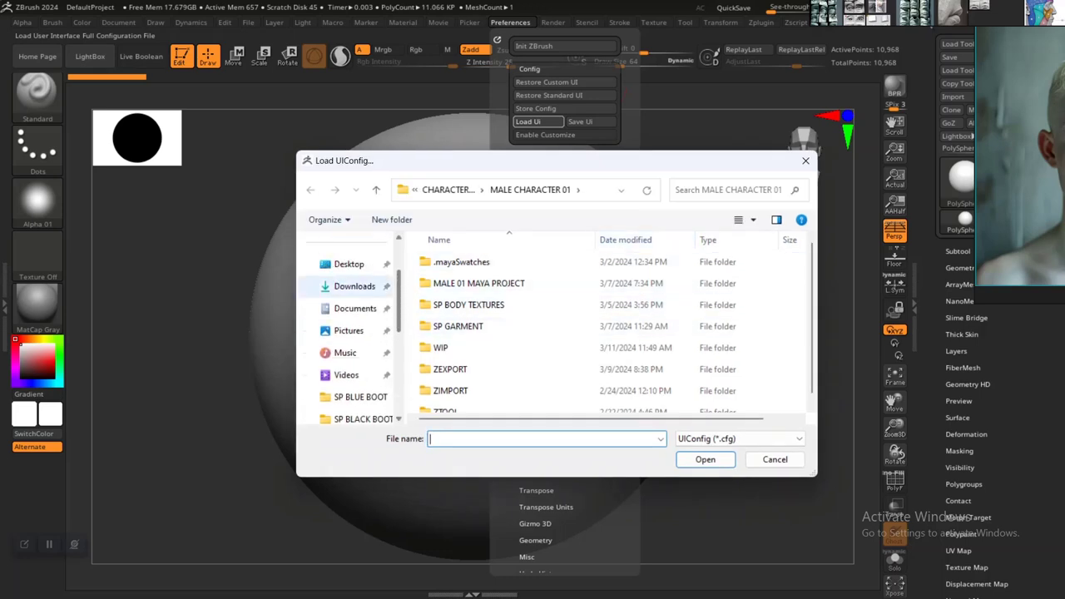
click(355, 309)
click(772, 358)
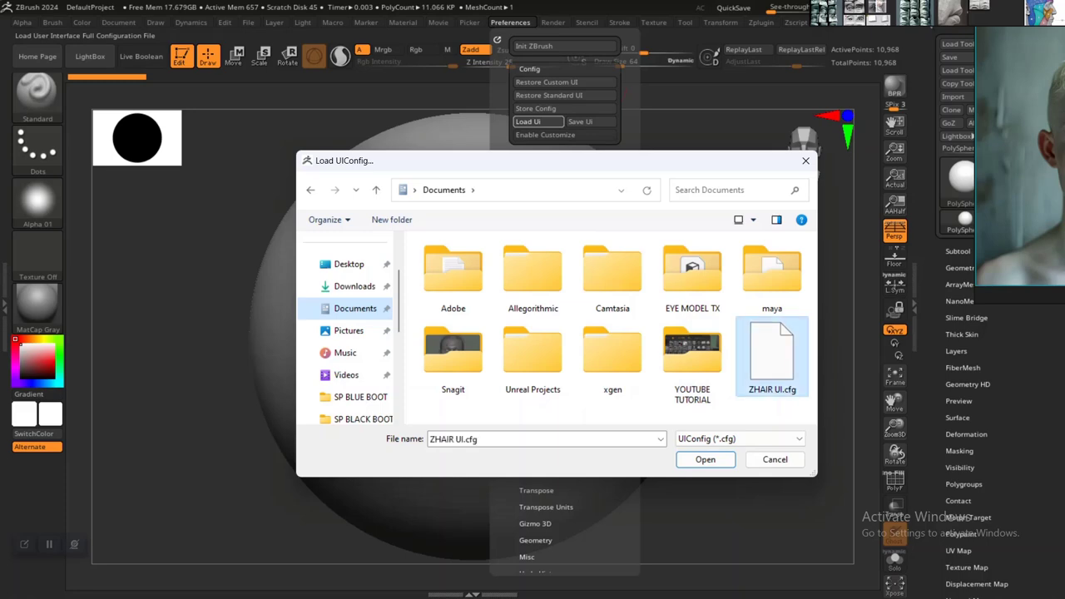
double_click(763, 373)
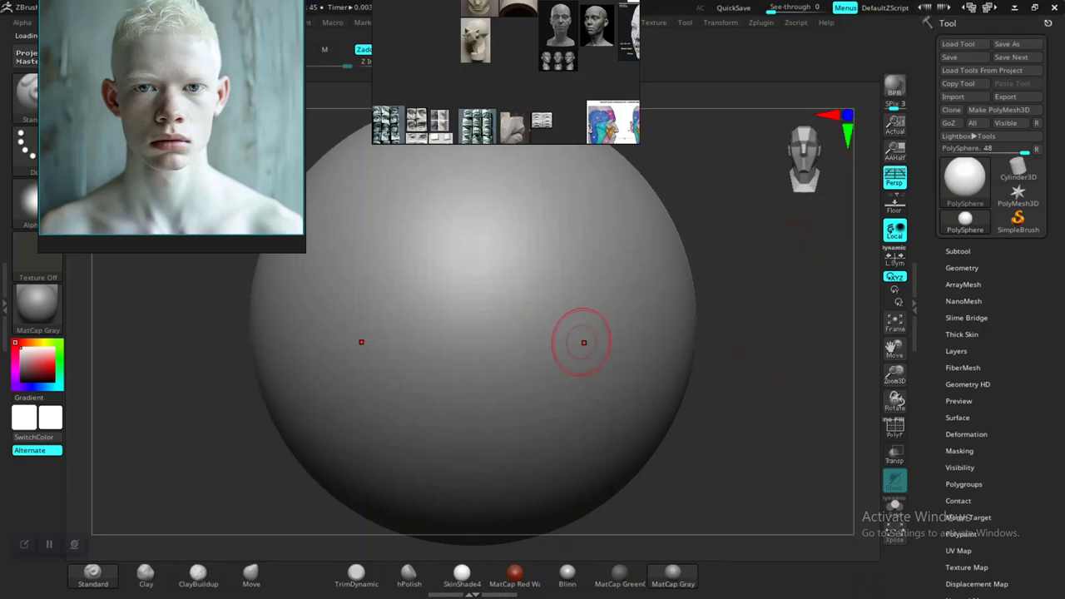
click(958, 251)
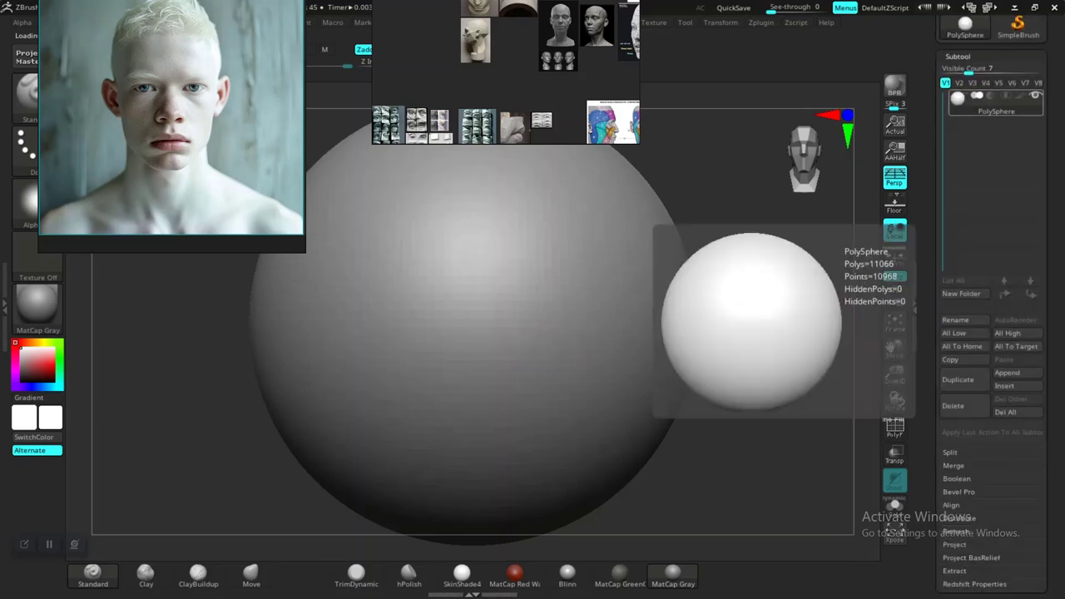
drag(1040, 208, 1040, 261)
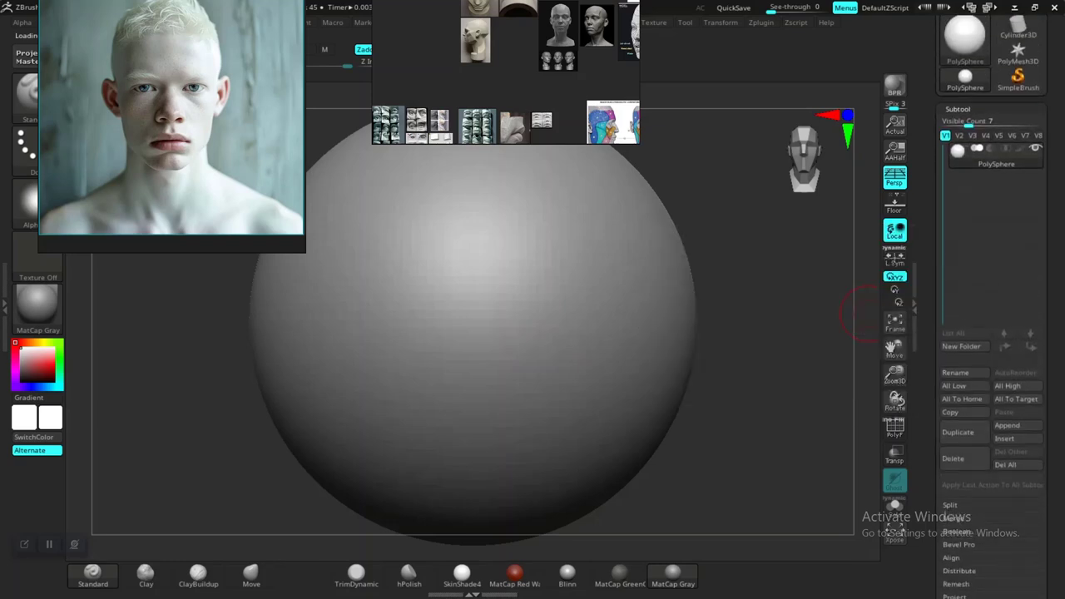
click(957, 109)
click(962, 88)
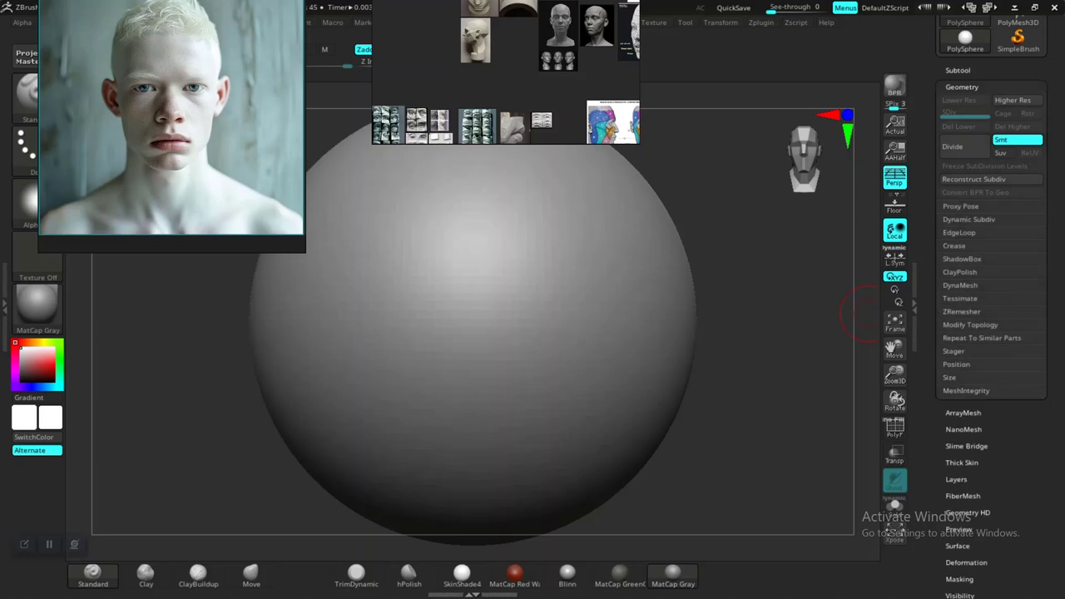
click(962, 87)
Expand the Subtool section and import ALBINO BASE MALE 01 from the ALBINO MALE 01\ZIMPORT folder in place of the PolySphere.
click(957, 70)
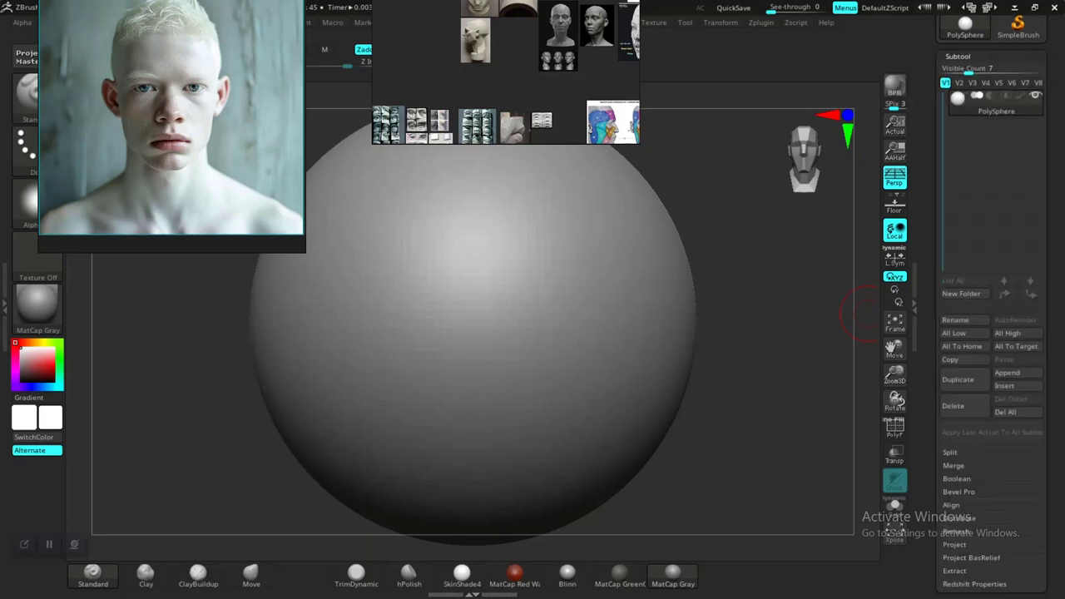
drag(1040, 167, 1041, 362)
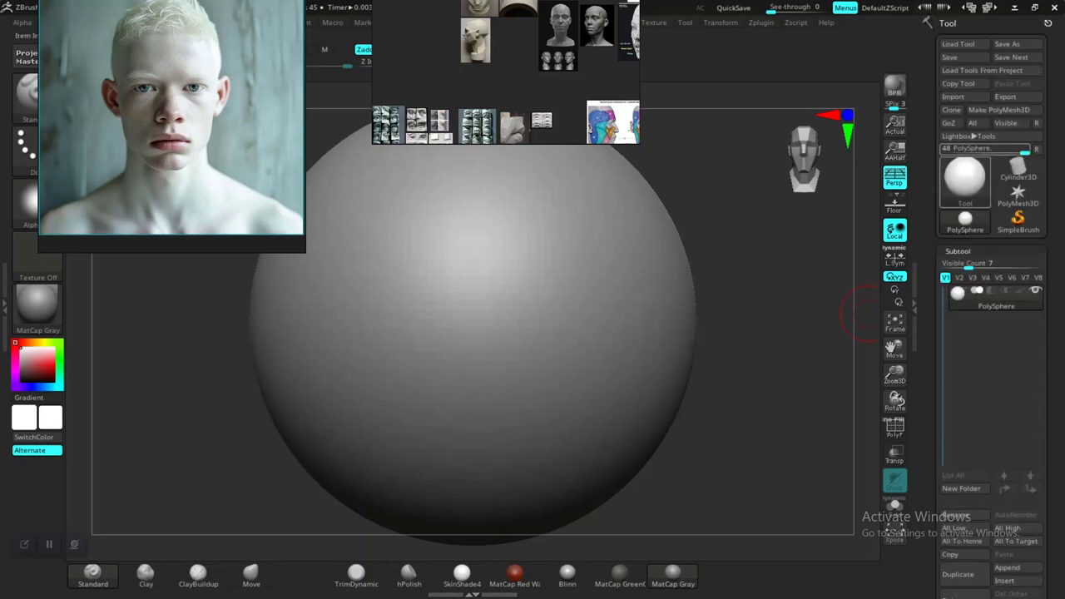
click(963, 97)
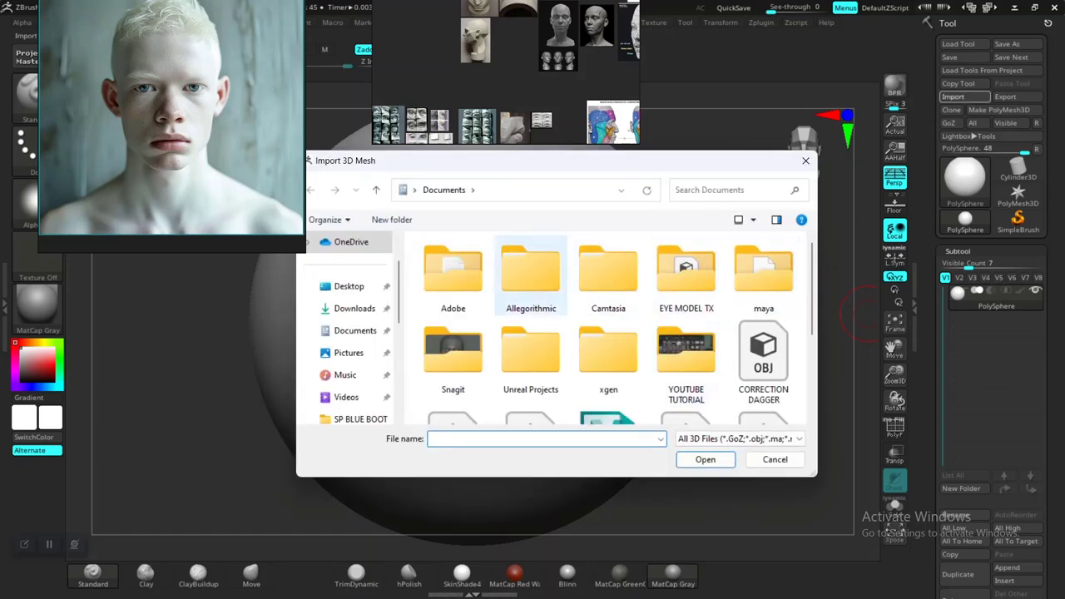
click(537, 191)
key(ctrl+v)
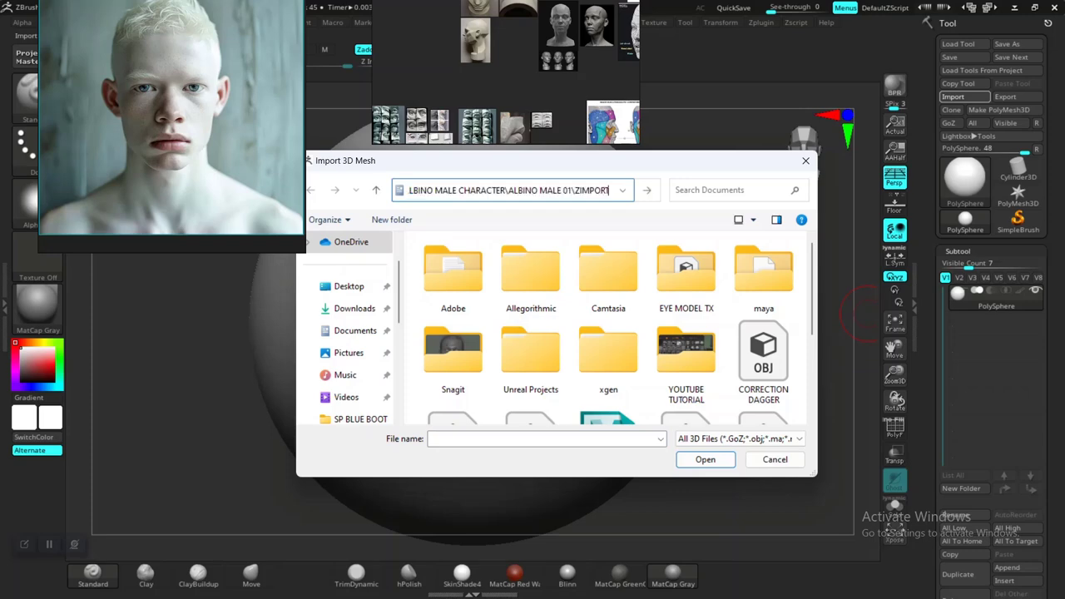
key(Return)
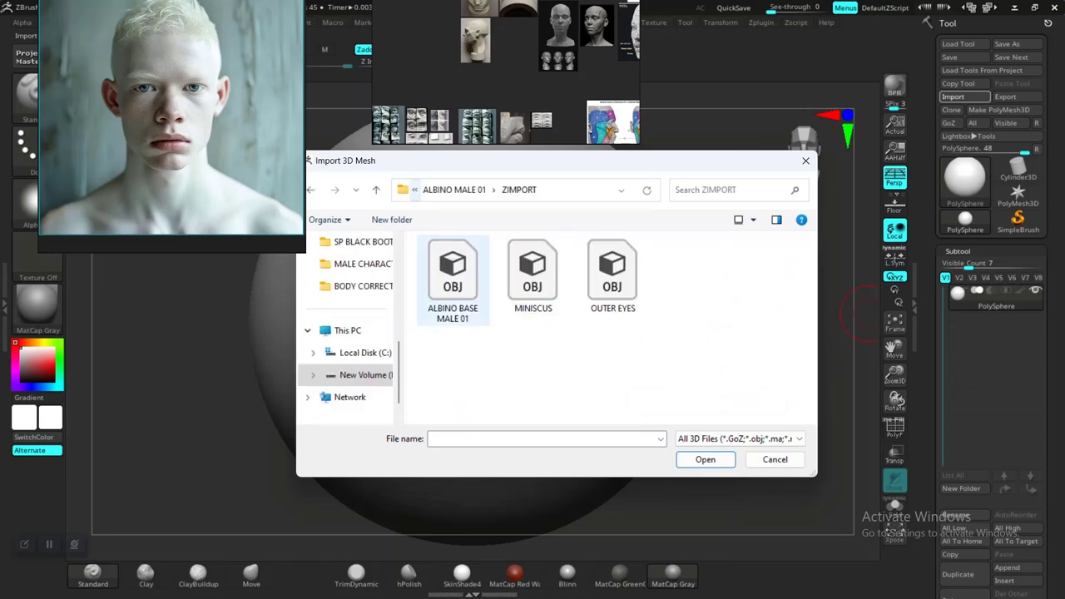
click(455, 290)
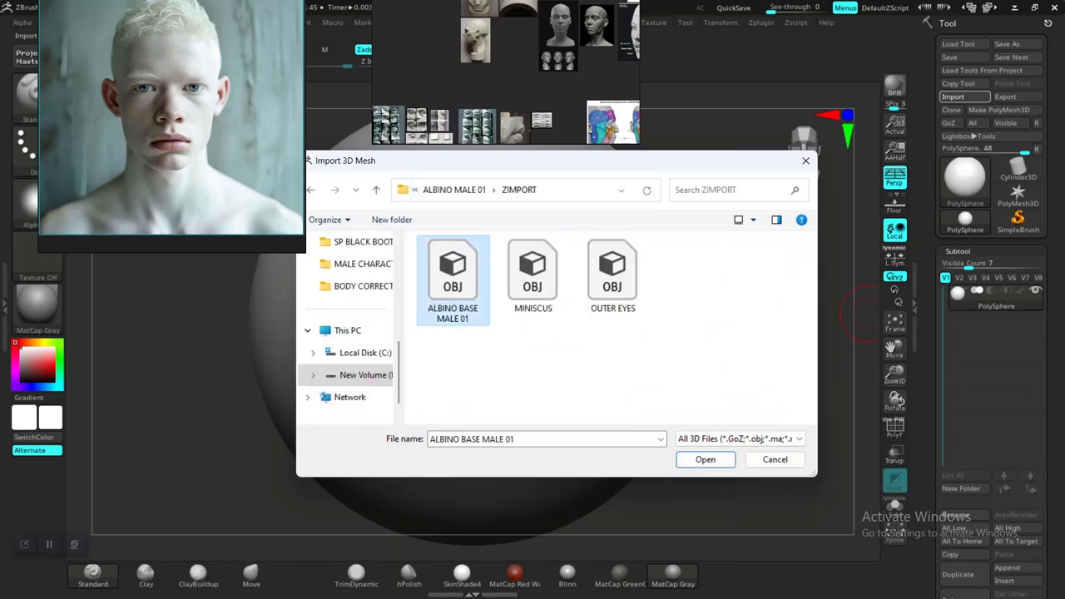
click(706, 460)
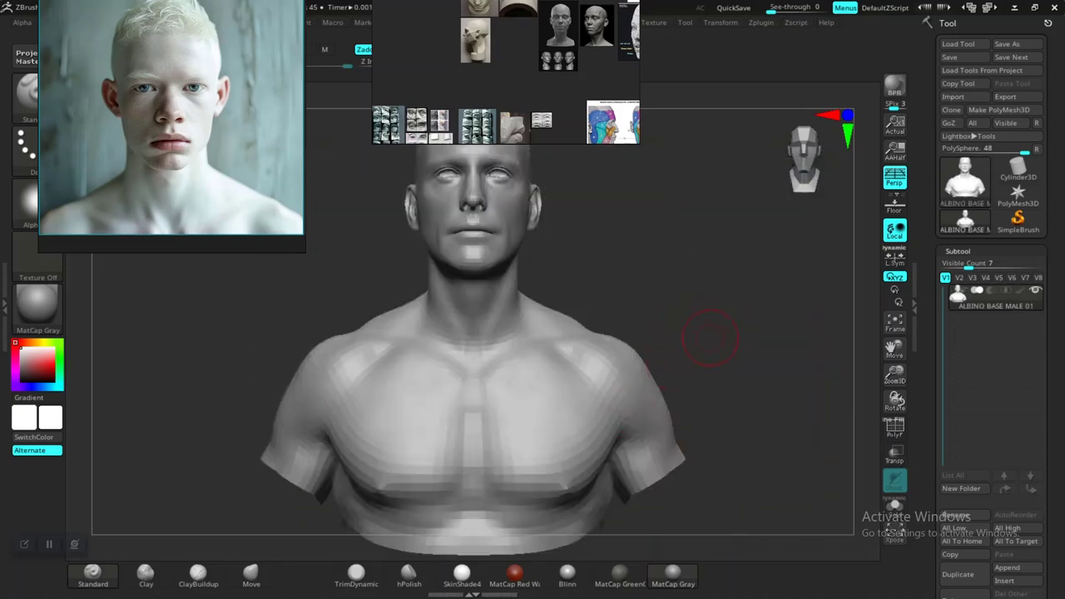
Check the imported bust from front and back, and append a Sphere3D as a placeholder subtool.
ctrl+right_drag(710, 338, 710, 287)
key(f)
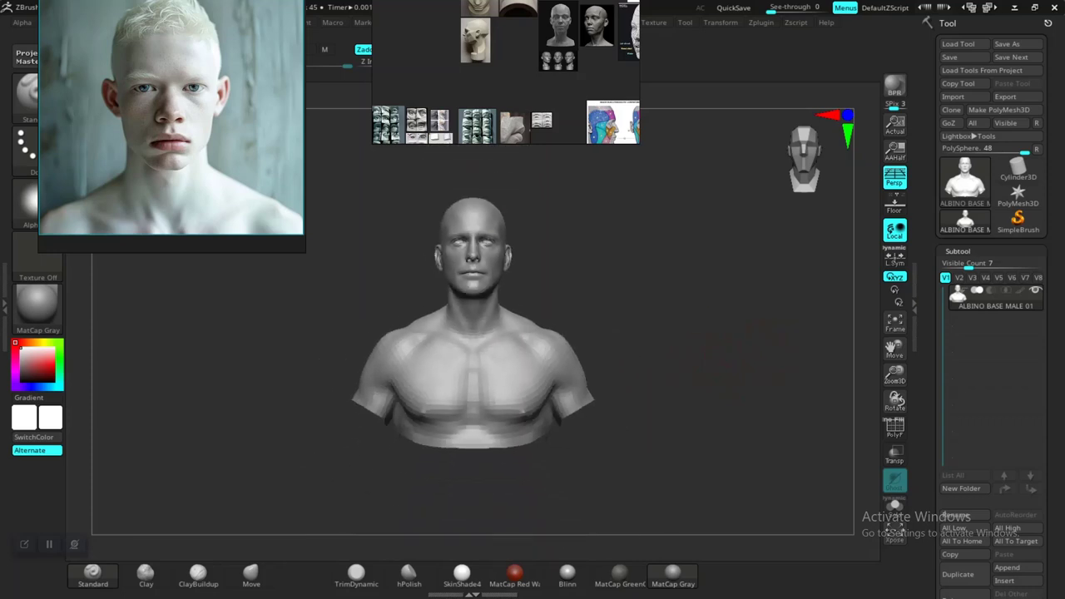
drag(717, 366, 424, 370)
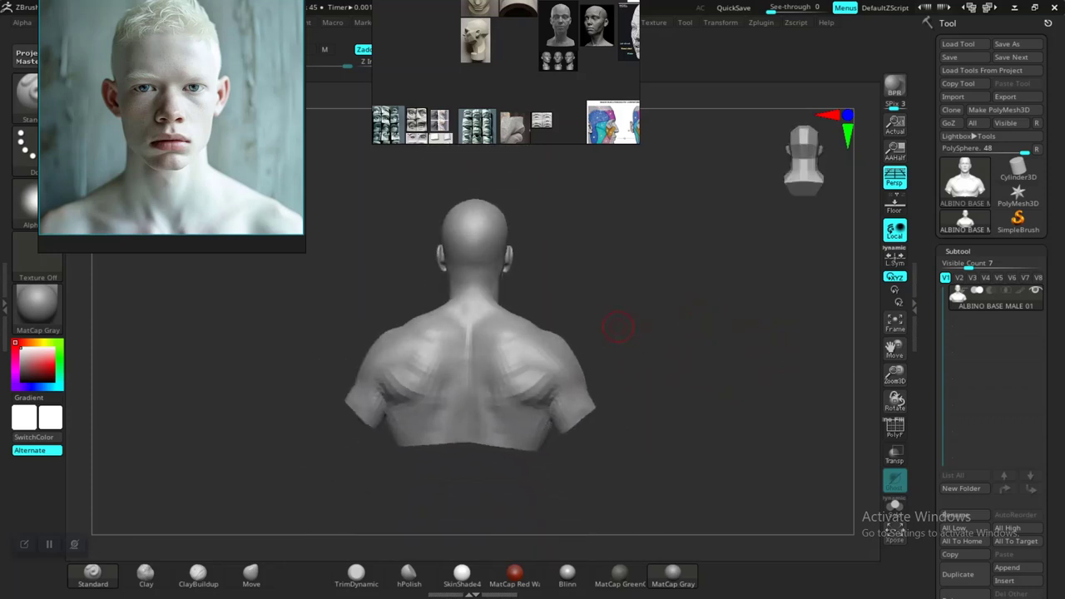
drag(619, 327, 736, 323)
key(f)
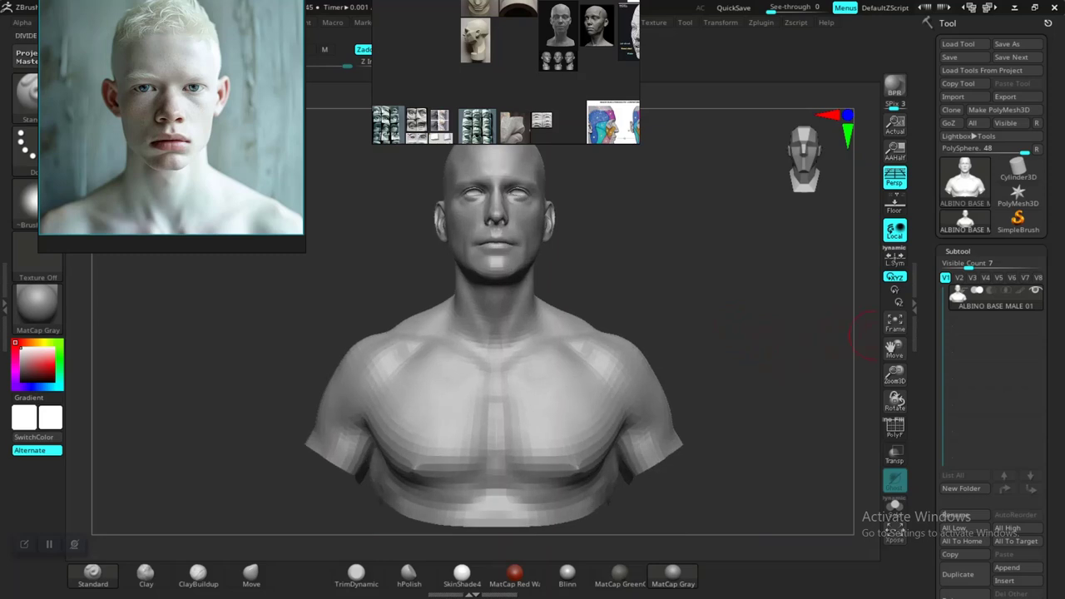
drag(987, 522, 982, 377)
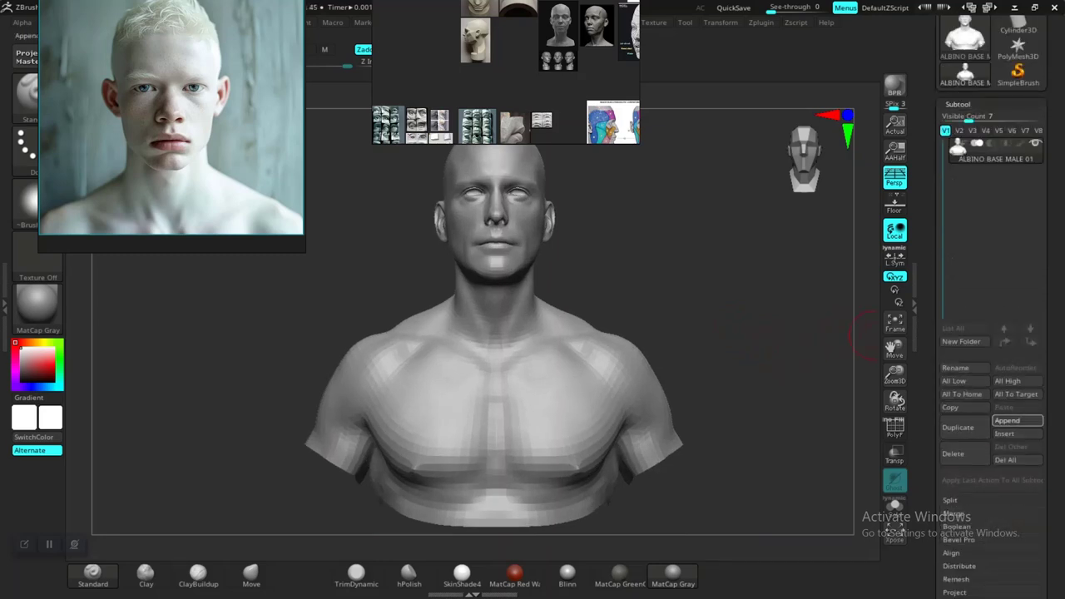
click(1018, 420)
click(636, 354)
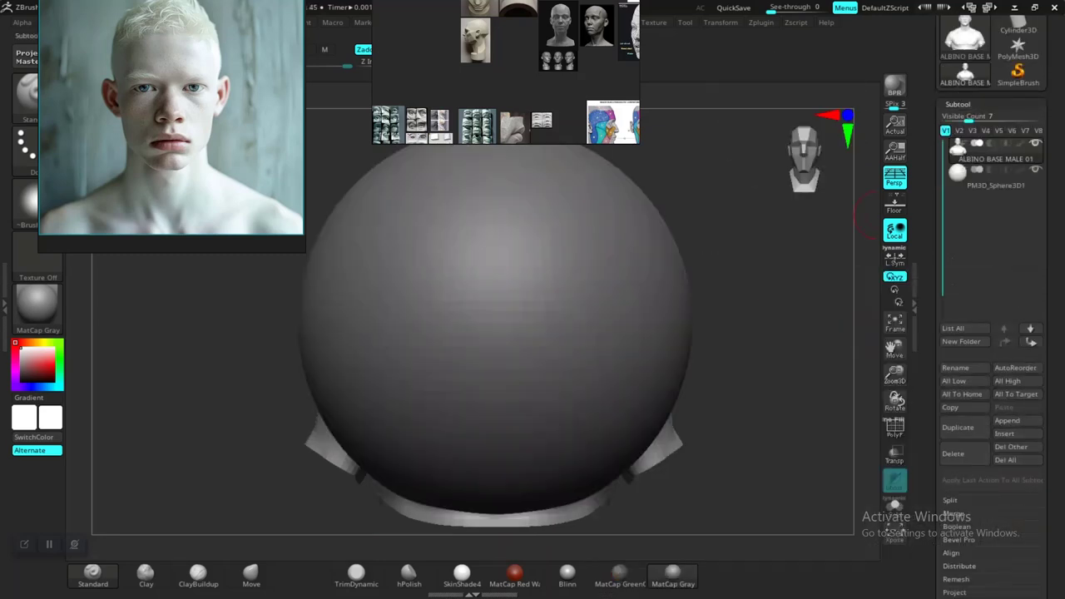
Select the appended sphere subtool and replace it by importing the MINISCUS OBJ.
click(996, 176)
drag(990, 242, 990, 388)
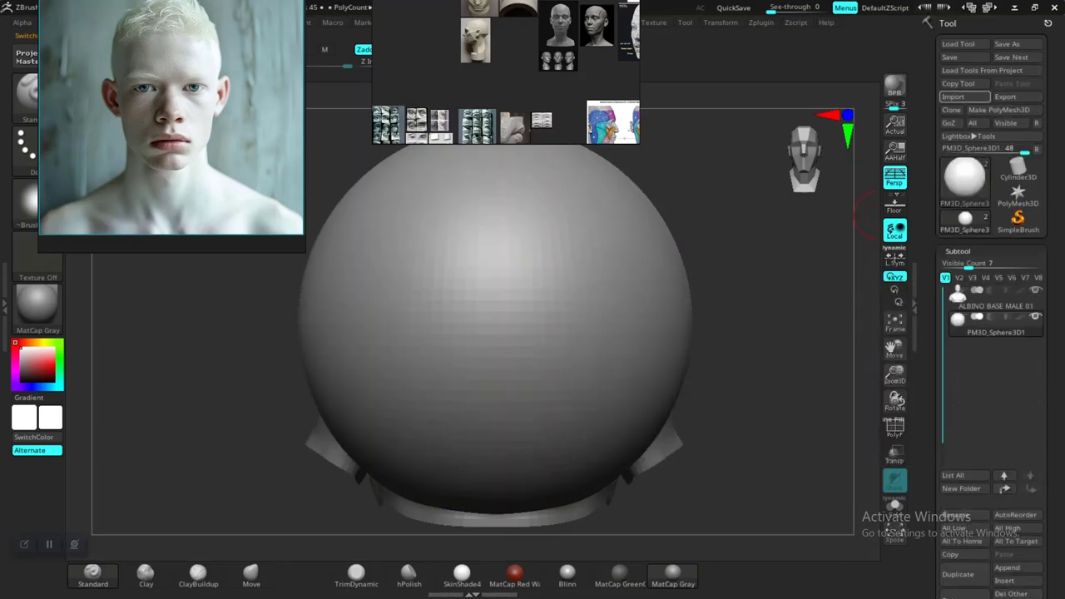
click(964, 96)
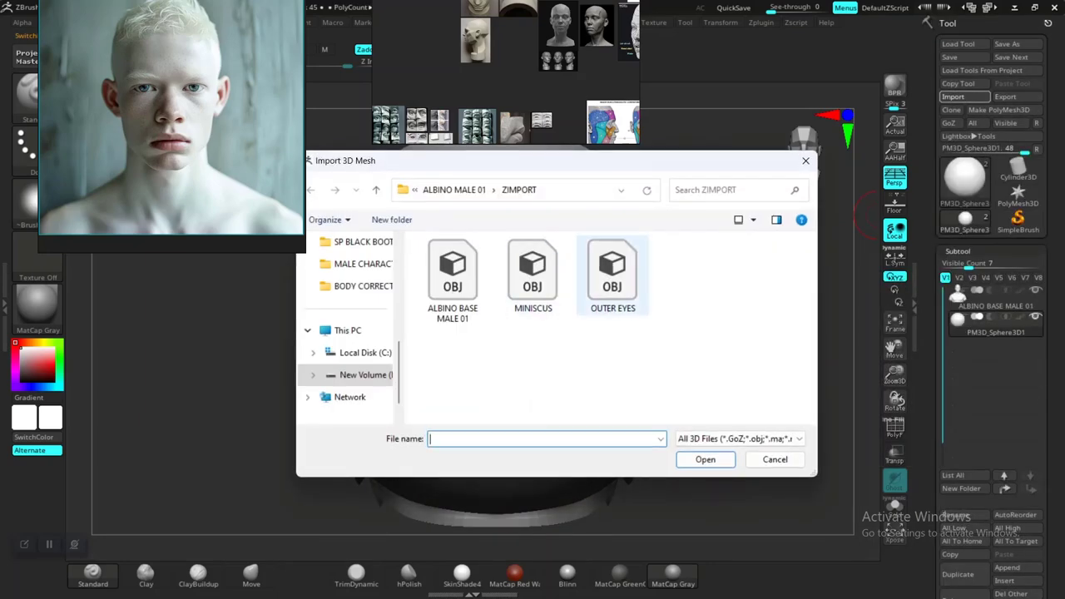
double_click(533, 274)
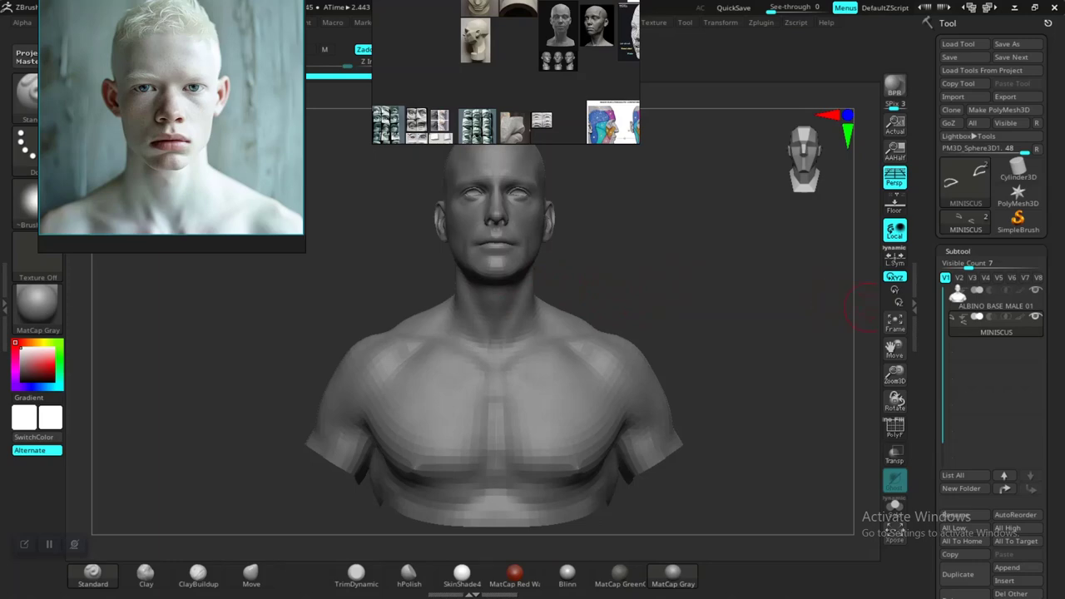
Append another Sphere3D subtool and replace it by importing the OUTER EYES OBJ.
scroll(990, 333, down, 3)
click(1005, 368)
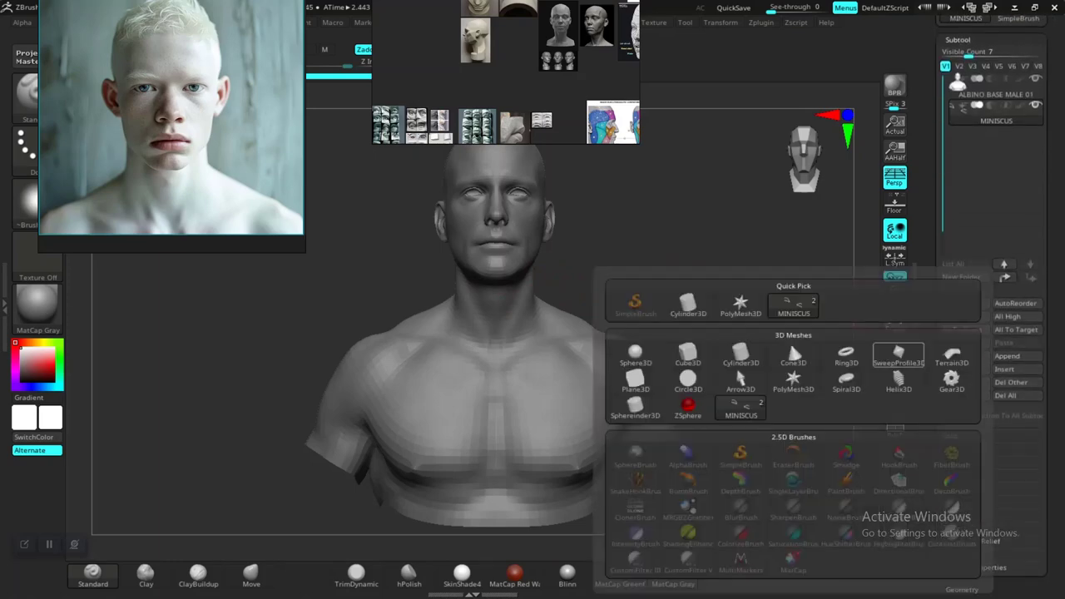
click(632, 356)
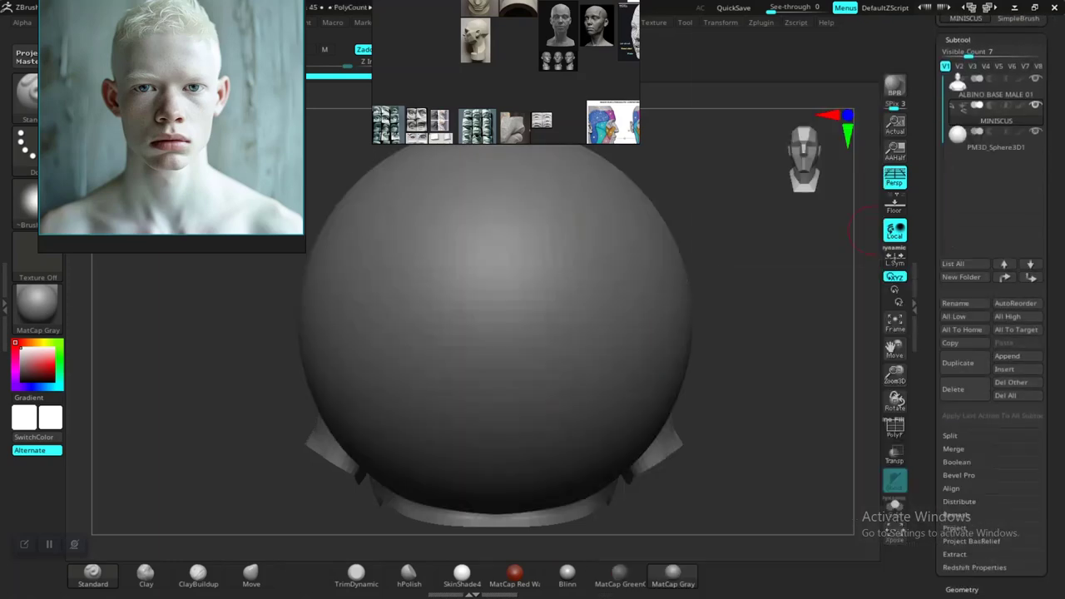
click(995, 142)
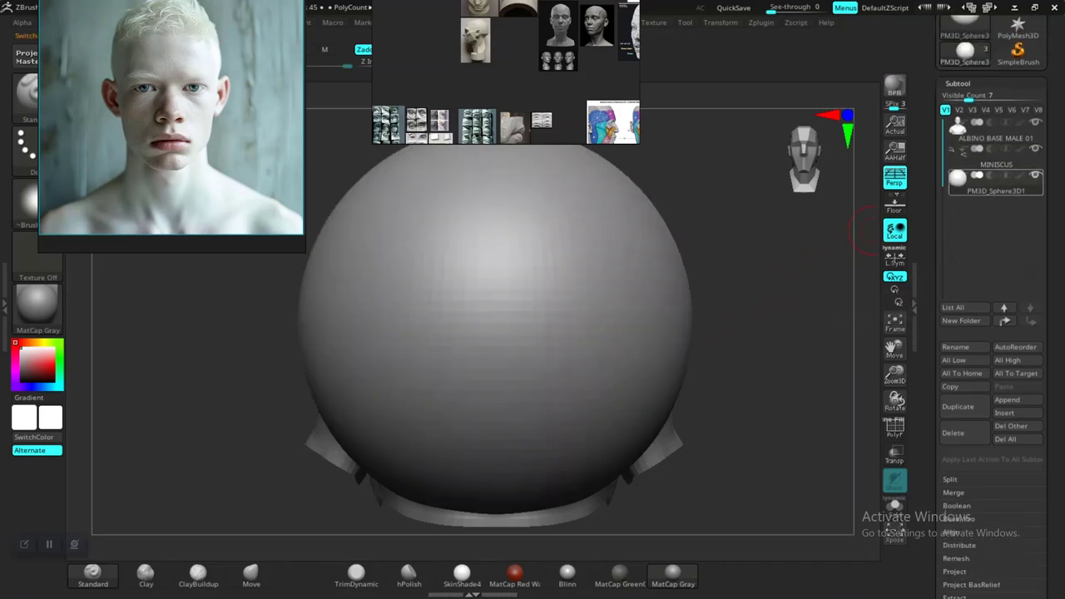
scroll(990, 308, up, 3)
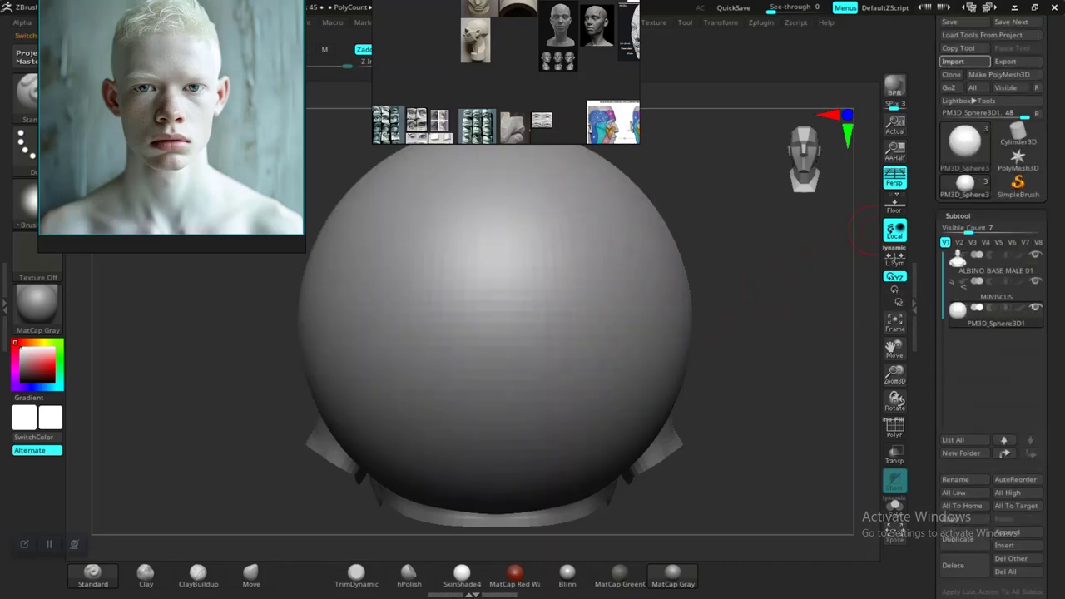
click(954, 62)
double_click(613, 275)
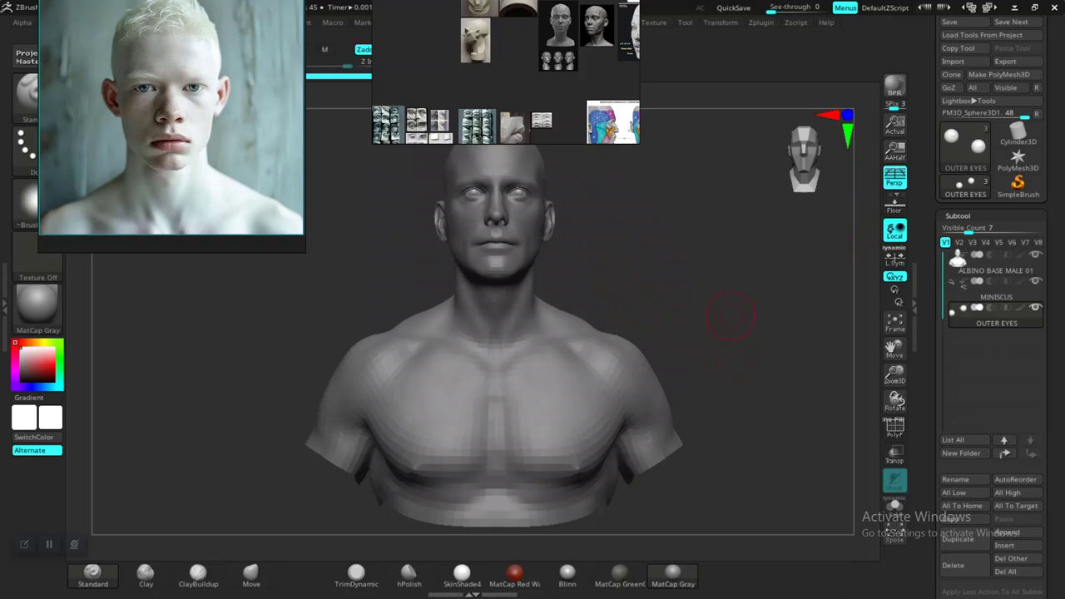
alt+drag(731, 316, 727, 403)
alt+drag(713, 258, 719, 427)
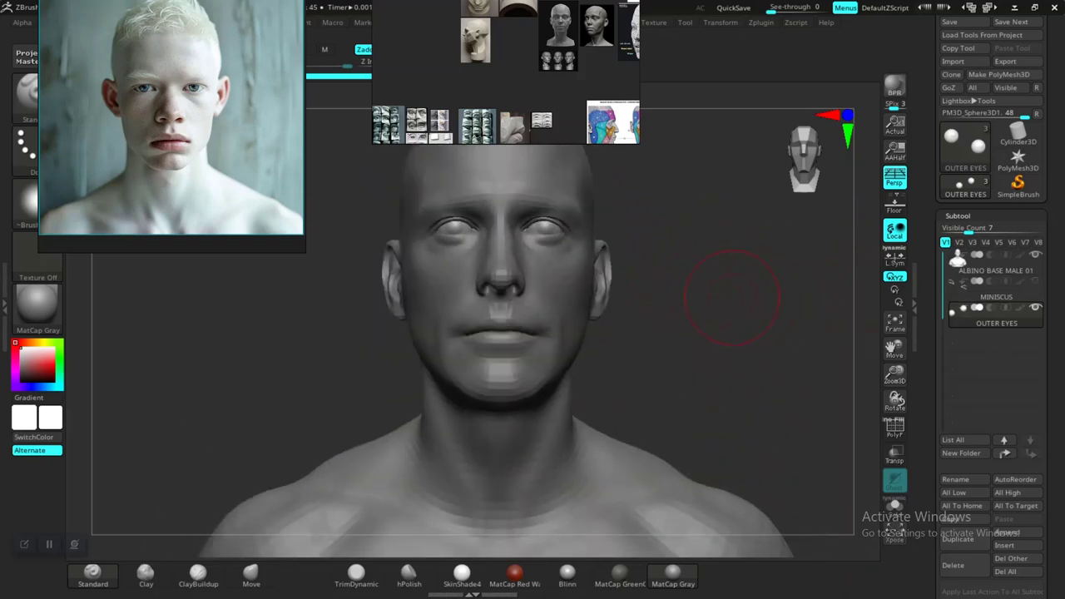
Frame the bust's head from the front and move the albino reference portrait clear of the head and brush settings.
alt+drag(732, 298, 746, 404)
drag(740, 366, 857, 366)
drag(785, 355, 722, 283)
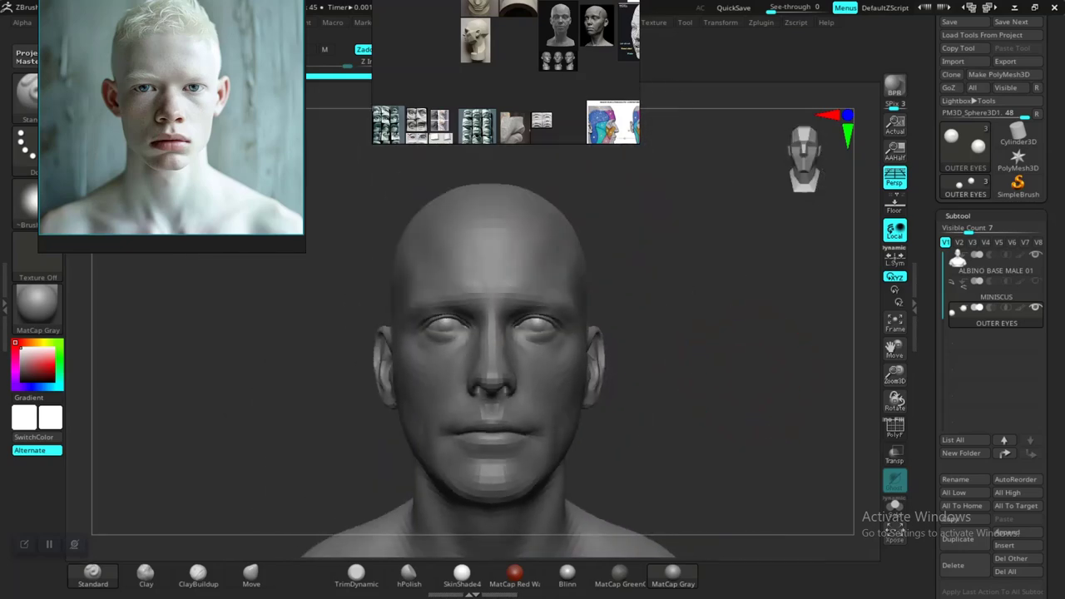
right_drag(520, 92, 838, 69)
right_drag(171, 125, 786, 111)
Try the Blinn material on the bust and return to MatCap Gray.
click(568, 574)
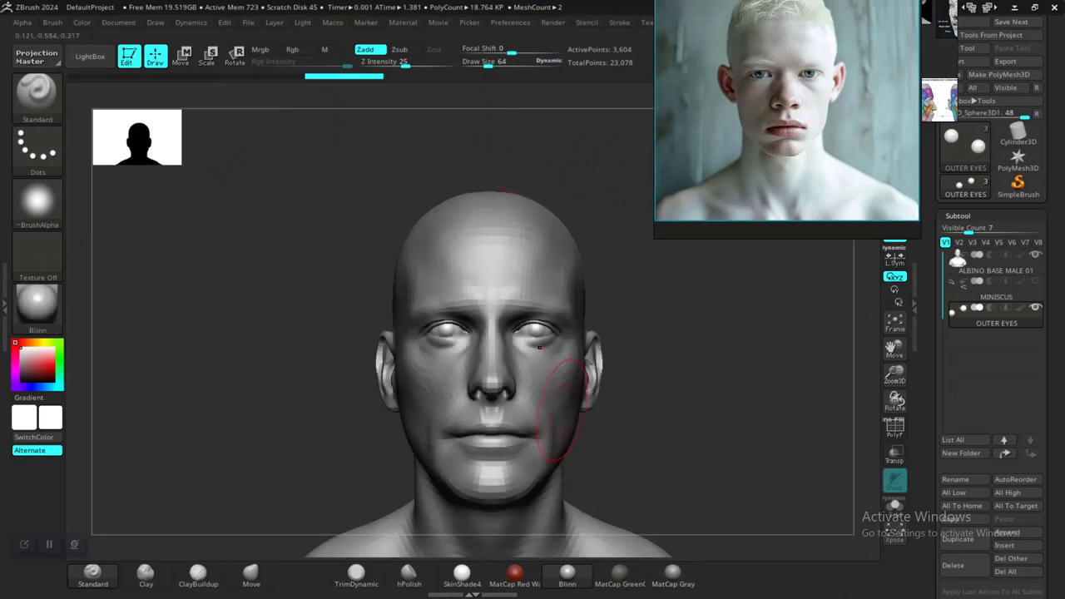
alt+drag(729, 480, 698, 387)
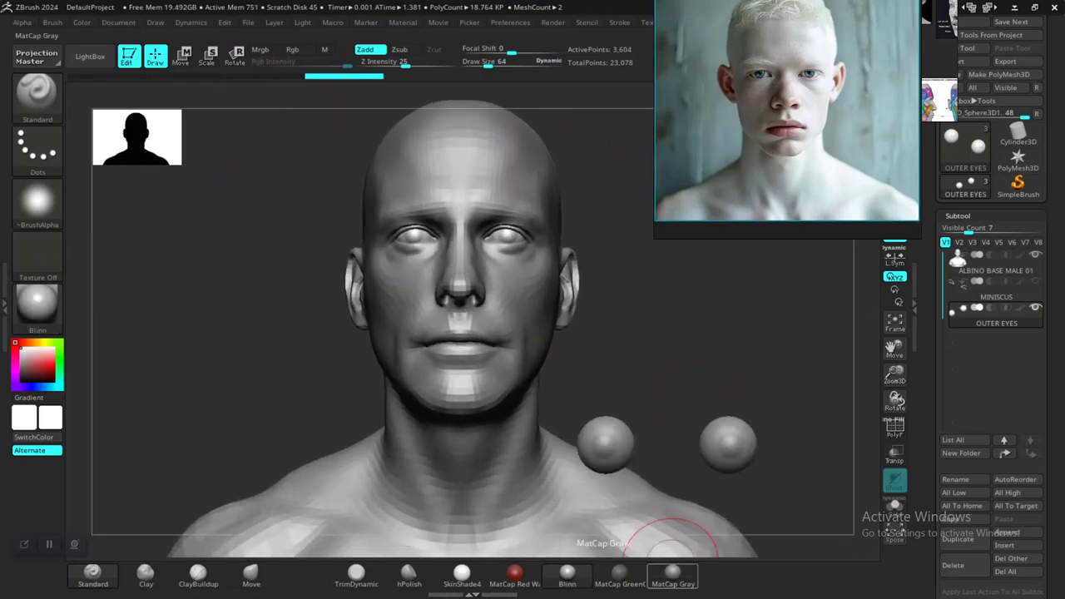
click(673, 574)
alt+drag(685, 347, 696, 363)
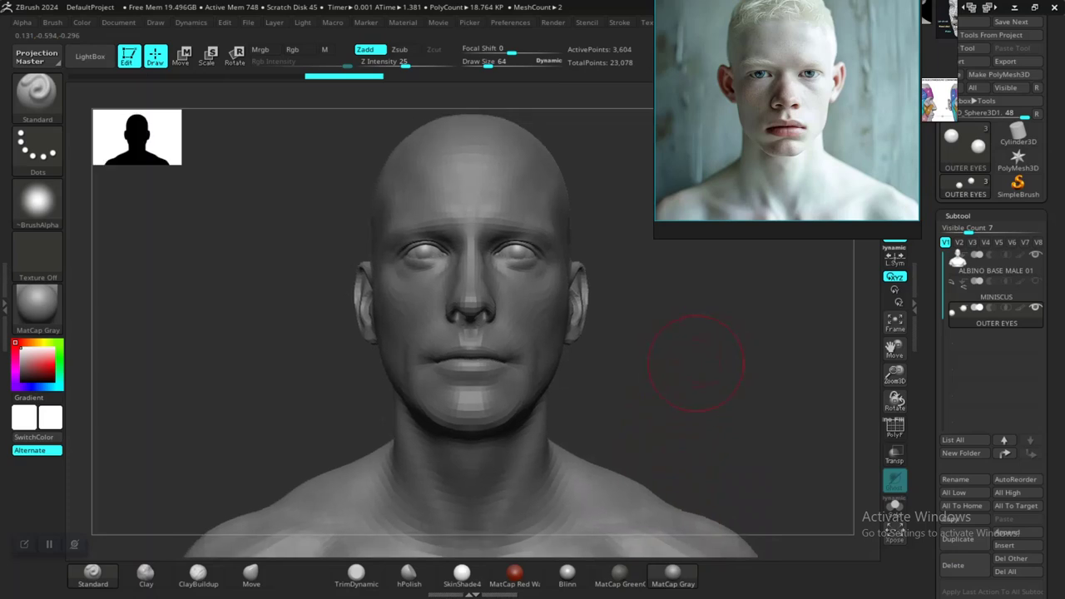
Make ALBINO BASE MALE 01 the active subtool and set the camera's focal length to 85 mm.
alt+click(464, 374)
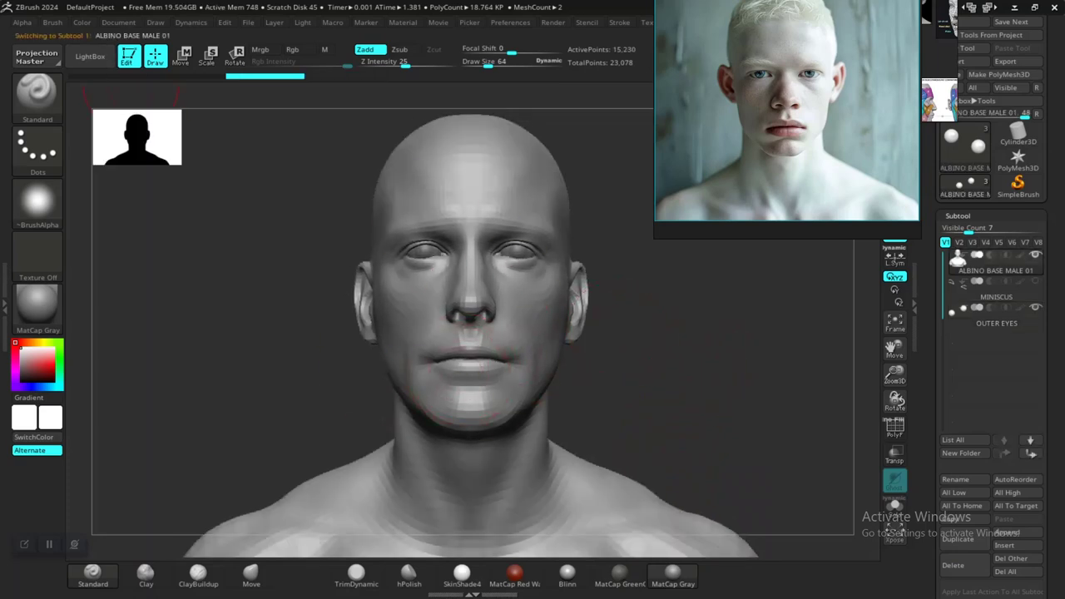
click(156, 22)
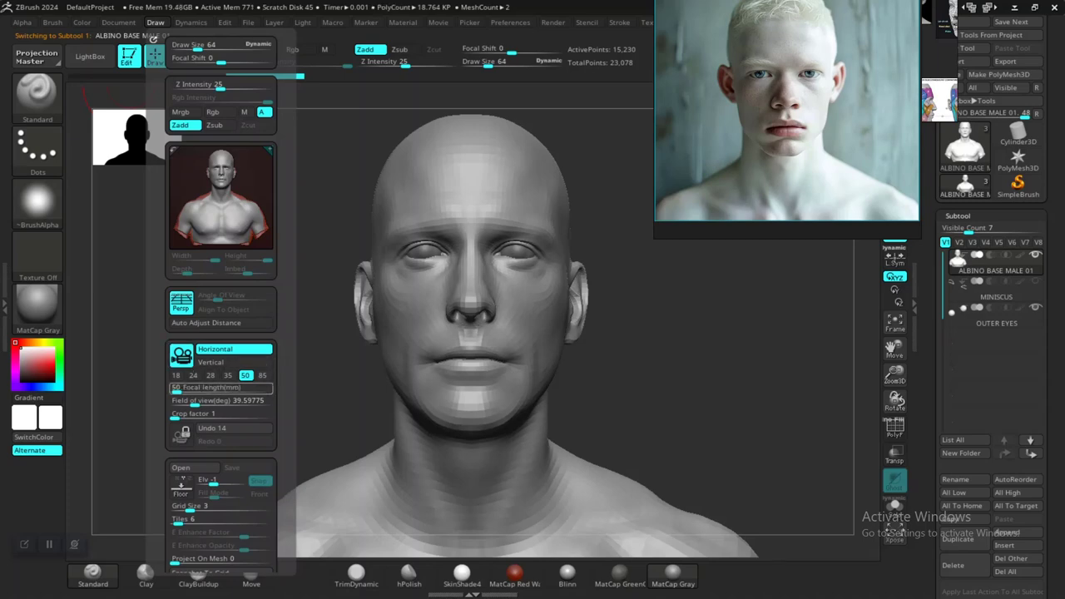
click(262, 375)
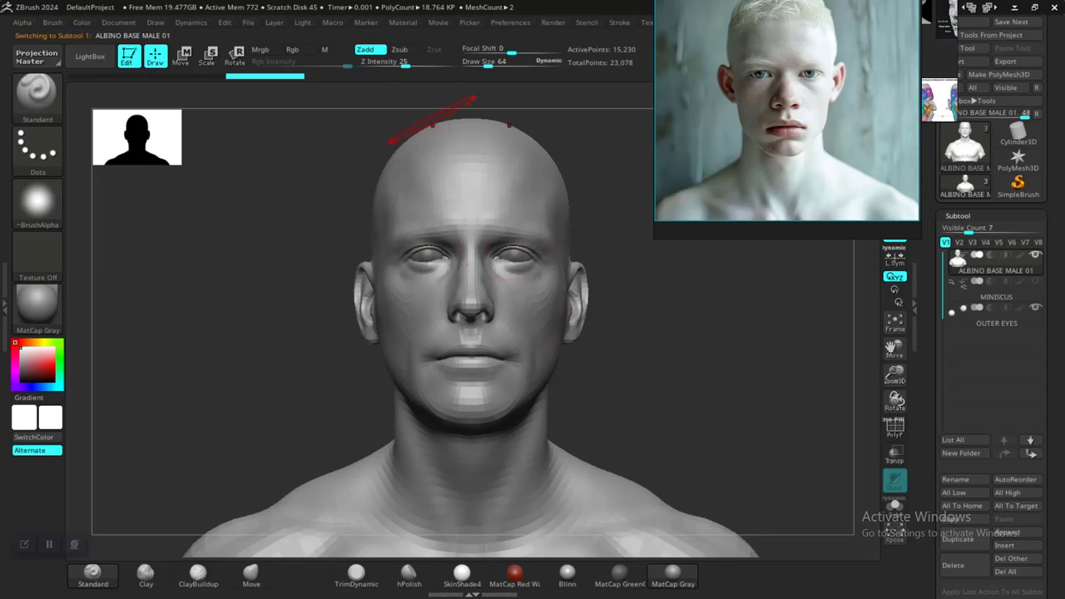
click(155, 23)
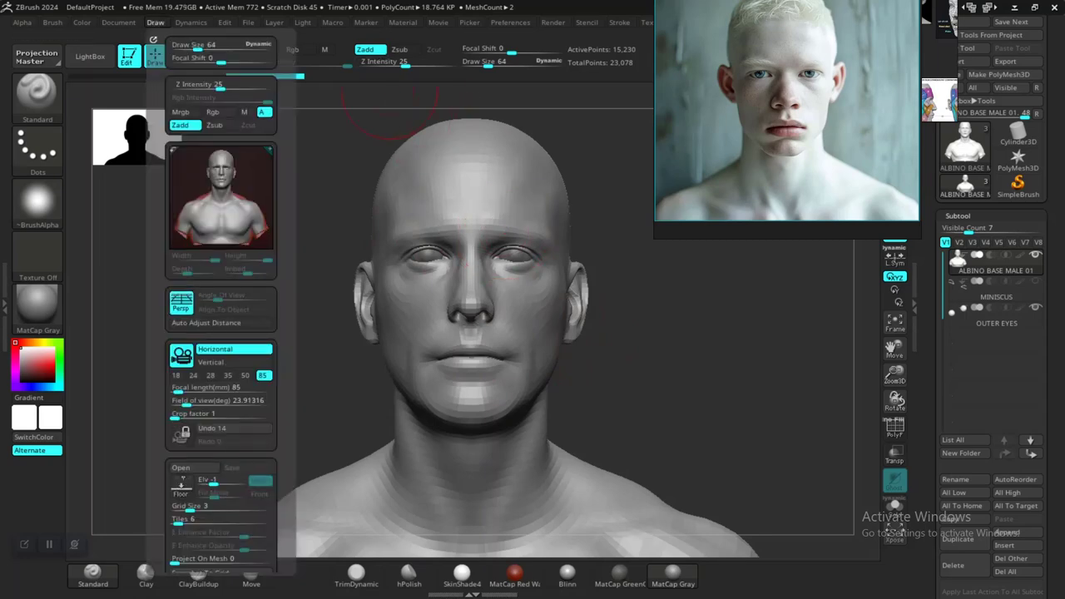
drag(287, 350, 287, 322)
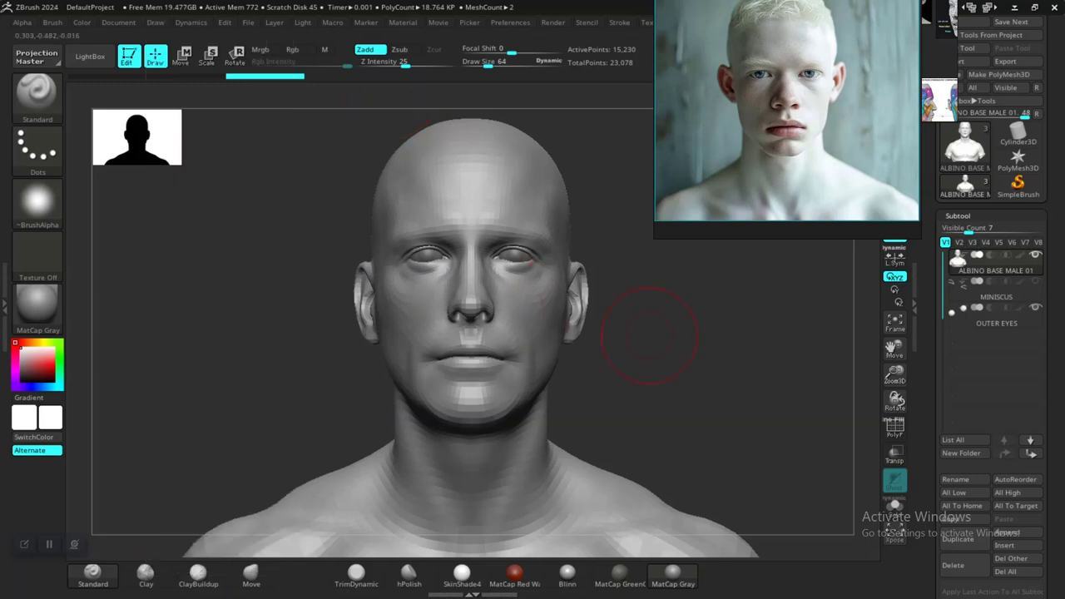
Reposition the albino reference portrait slightly lower and compare it with the bust's head from the front and in profile.
mouse_move(705, 361)
mouse_down()
mouse_move(706, 371)
mouse_move(707, 340)
mouse_move(531, 347)
mouse_move(710, 355)
mouse_up()
right_drag(783, 158, 804, 230)
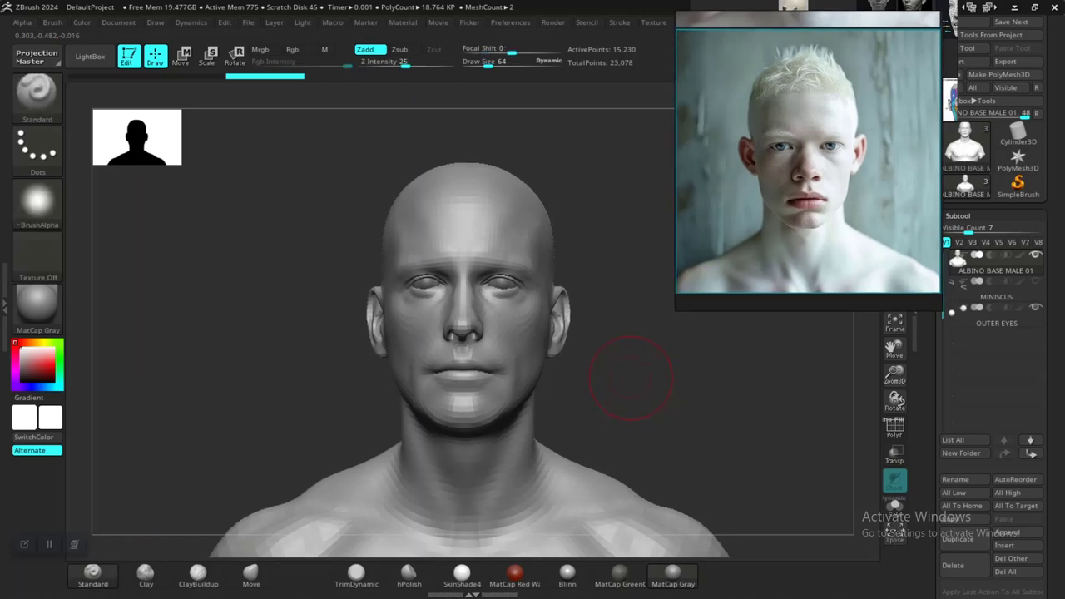
mouse_move(649, 379)
alt+mouse_down()
mouse_move(641, 401)
mouse_move(639, 373)
mouse_move(642, 402)
mouse_move(641, 380)
mouse_move(641, 397)
mouse_move(720, 392)
alt+mouse_up()
mouse_move(649, 392)
alt+mouse_down()
mouse_move(697, 391)
mouse_move(607, 392)
alt+mouse_up()
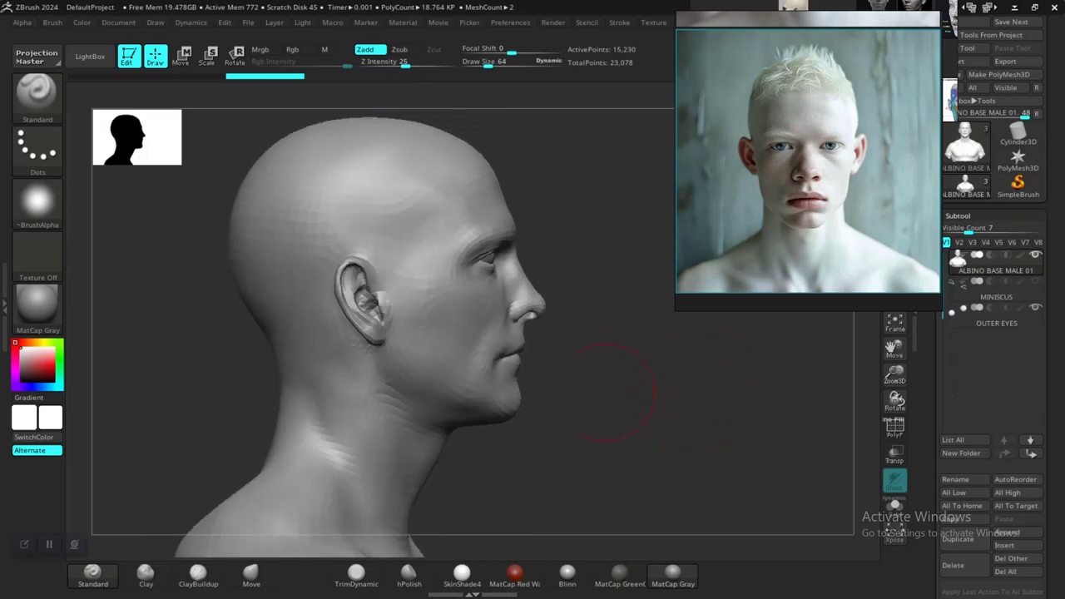
Switch to the Move brush and examine the bust's head, neck and shoulders from the front and both profiles.
click(251, 573)
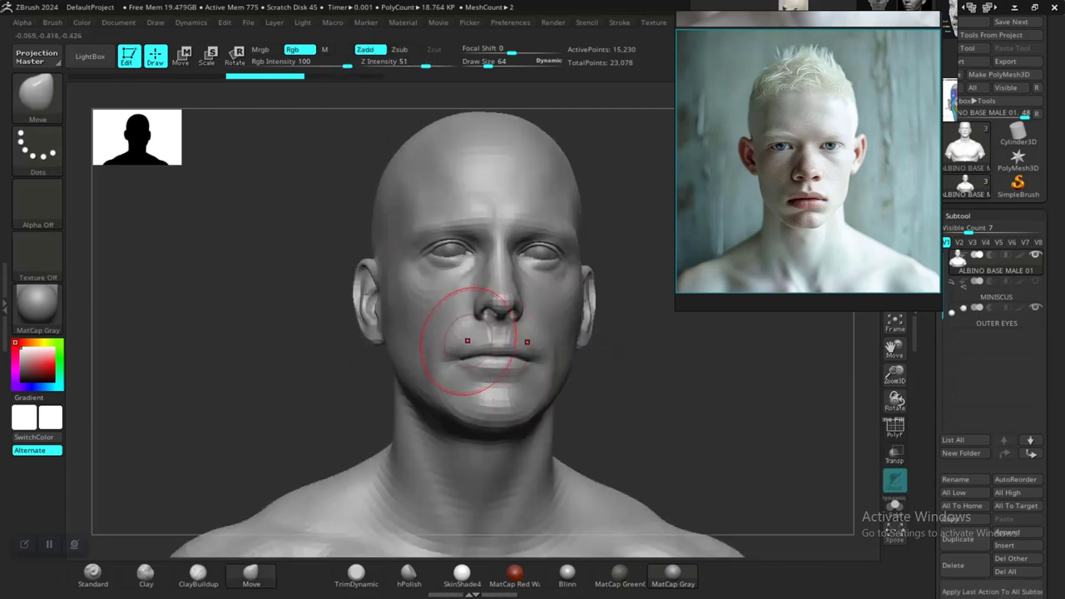
drag(614, 369, 703, 376)
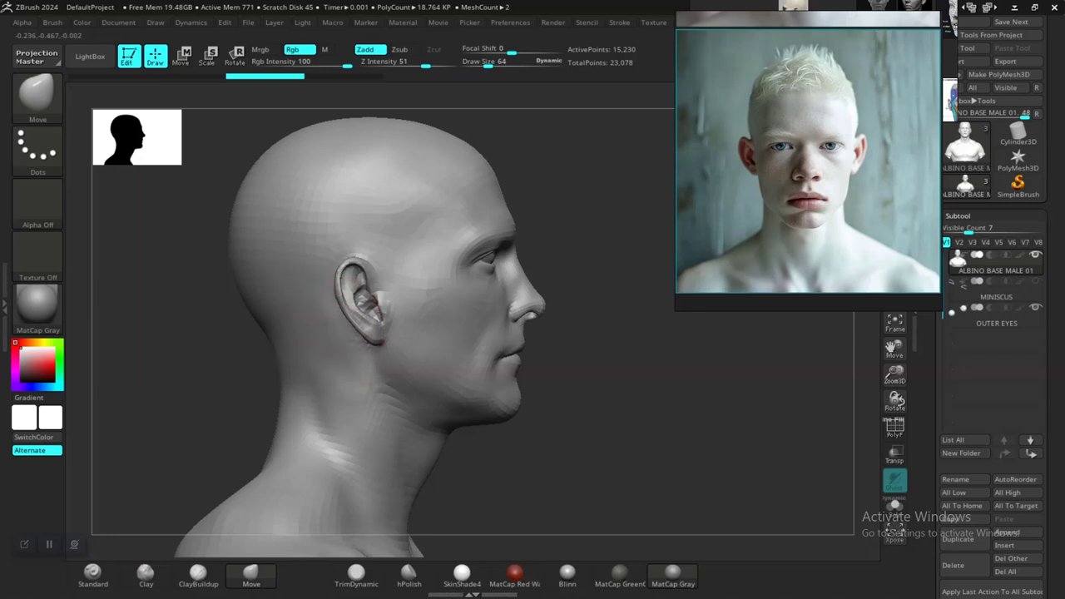
key(ctrl+shift+z)
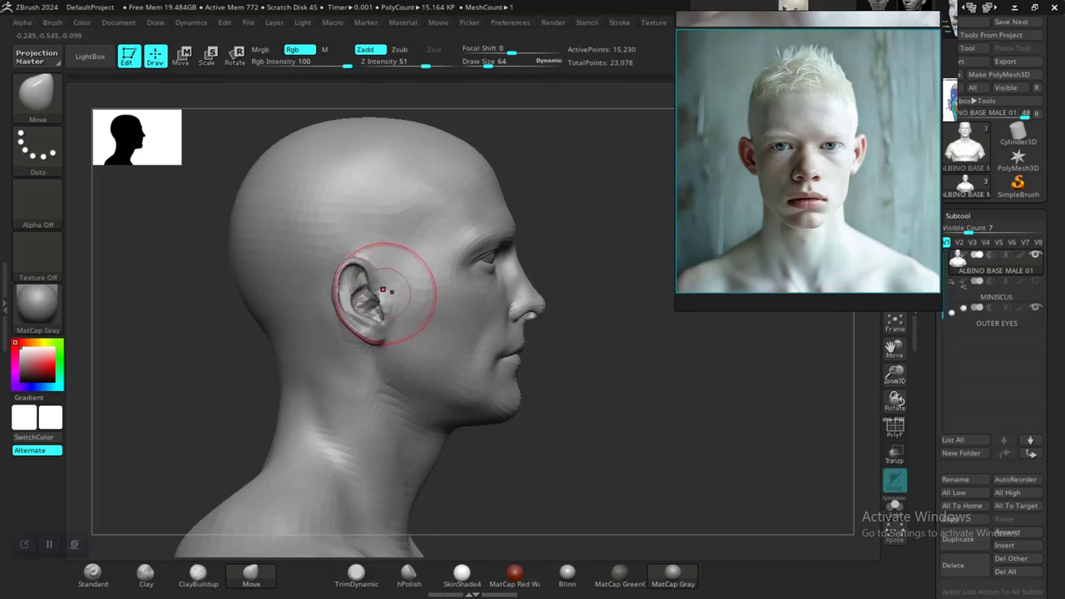
drag(649, 422, 570, 420)
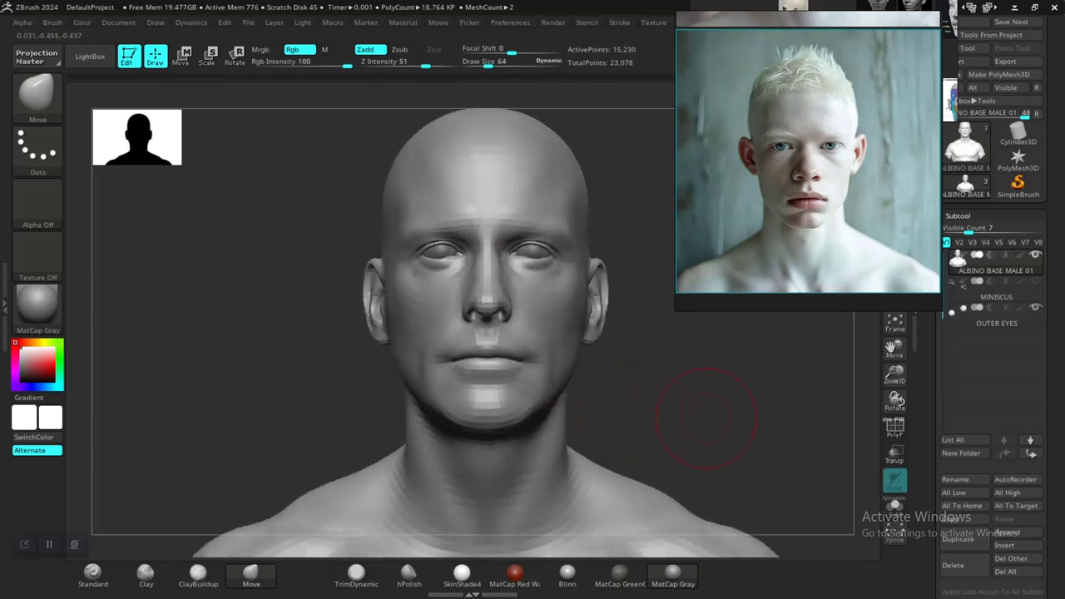
mouse_move(704, 418)
alt+mouse_down()
mouse_move(671, 398)
mouse_move(661, 401)
mouse_move(690, 423)
mouse_move(667, 424)
mouse_move(730, 427)
mouse_move(697, 429)
mouse_move(662, 396)
mouse_move(686, 418)
mouse_move(682, 374)
mouse_move(615, 342)
mouse_move(584, 276)
mouse_move(622, 295)
mouse_move(620, 325)
mouse_move(686, 364)
mouse_move(644, 339)
mouse_move(505, 322)
alt+mouse_up()
mouse_move(609, 356)
mouse_down()
mouse_move(627, 358)
mouse_move(679, 317)
mouse_up()
mouse_move(545, 321)
mouse_down()
mouse_move(641, 330)
mouse_move(616, 307)
mouse_move(528, 311)
mouse_up()
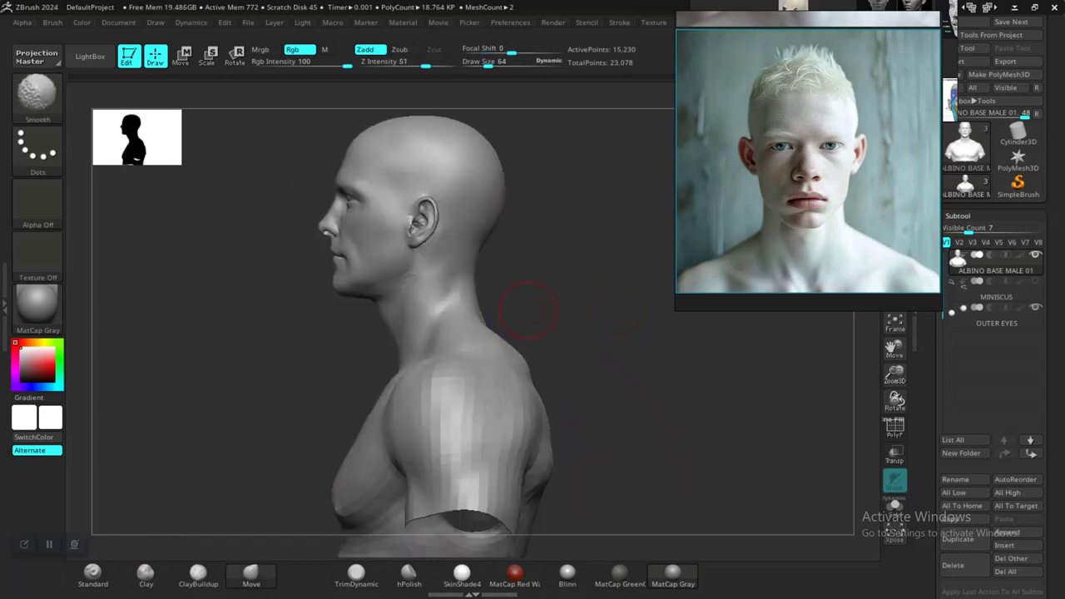
drag(594, 313, 658, 360)
right_drag(725, 374, 717, 377)
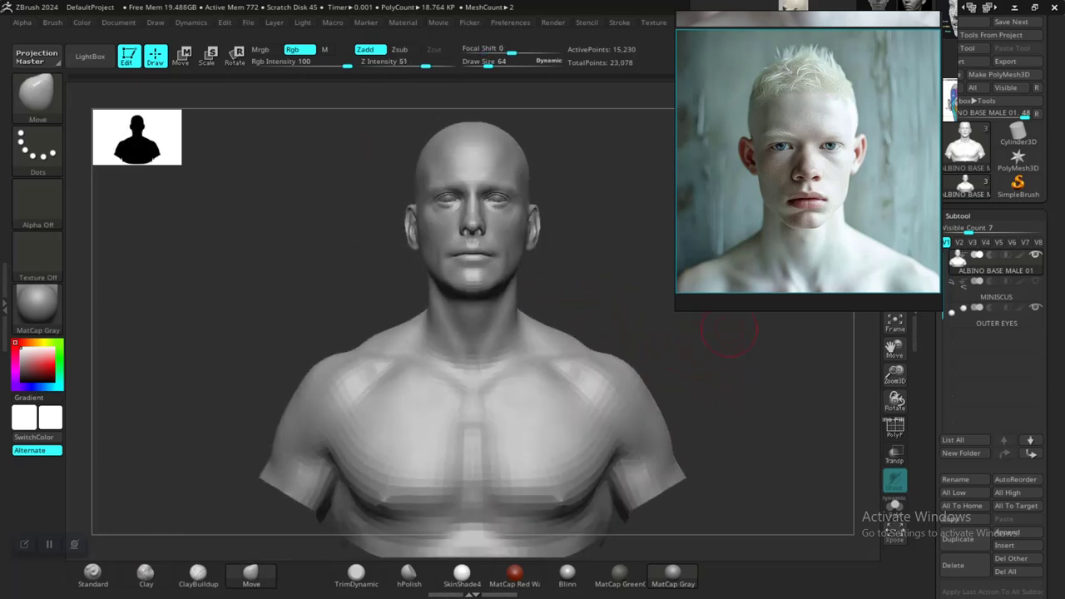